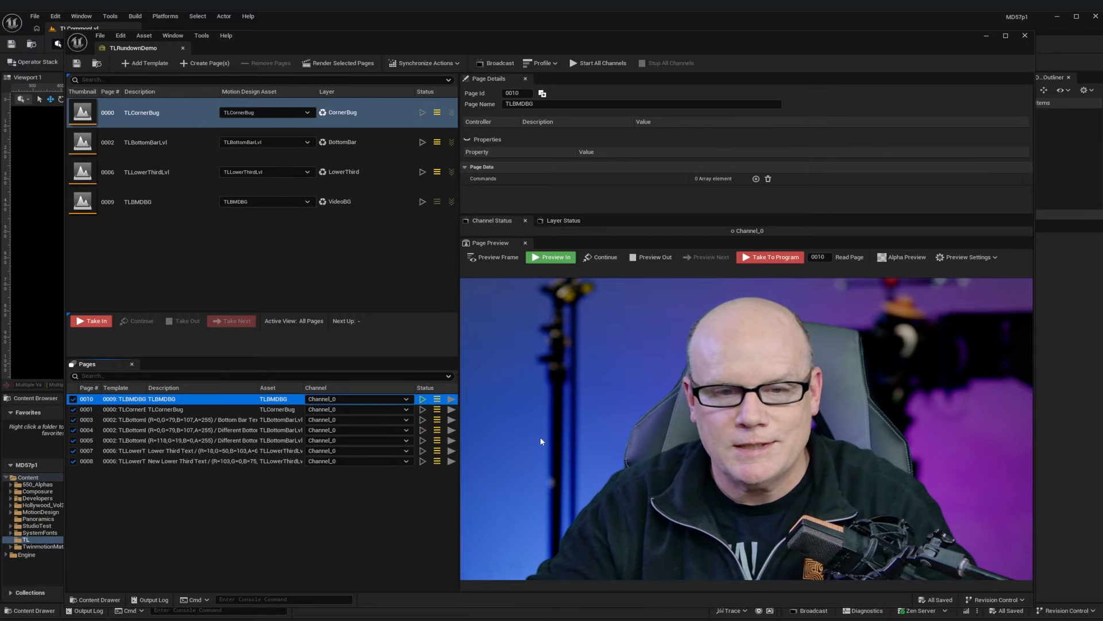
# - Preview in the corner bug page 0001, the bottom bar page 0003 and the lower third page 0007 over the video background
pyautogui.click(204, 409)
pyautogui.click(551, 256)
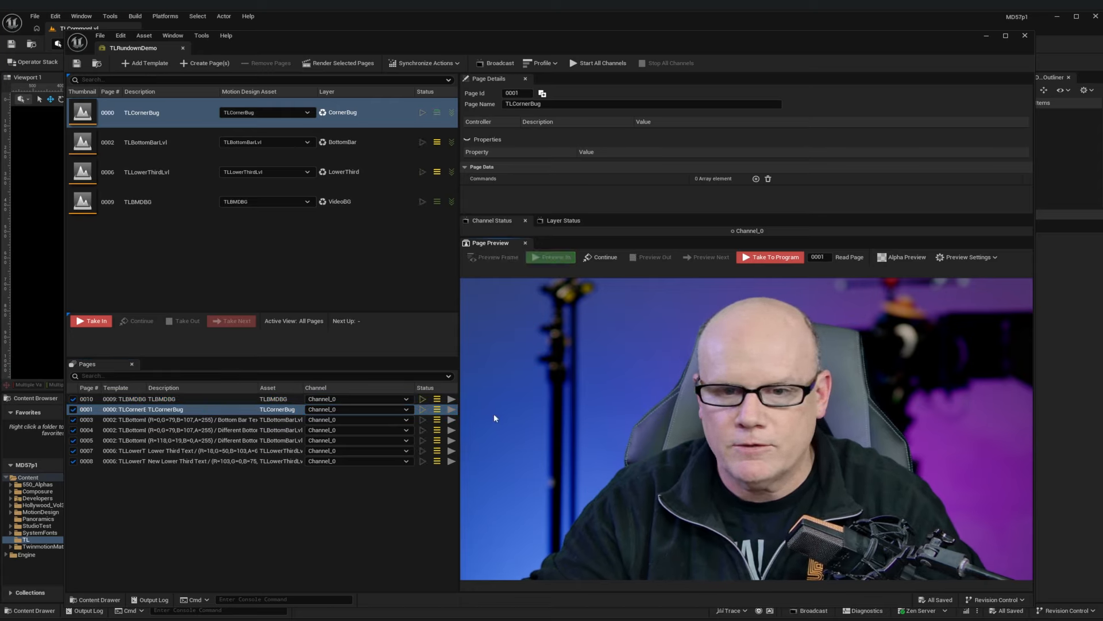
pyautogui.click(169, 419)
pyautogui.click(547, 260)
pyautogui.click(276, 450)
pyautogui.click(553, 258)
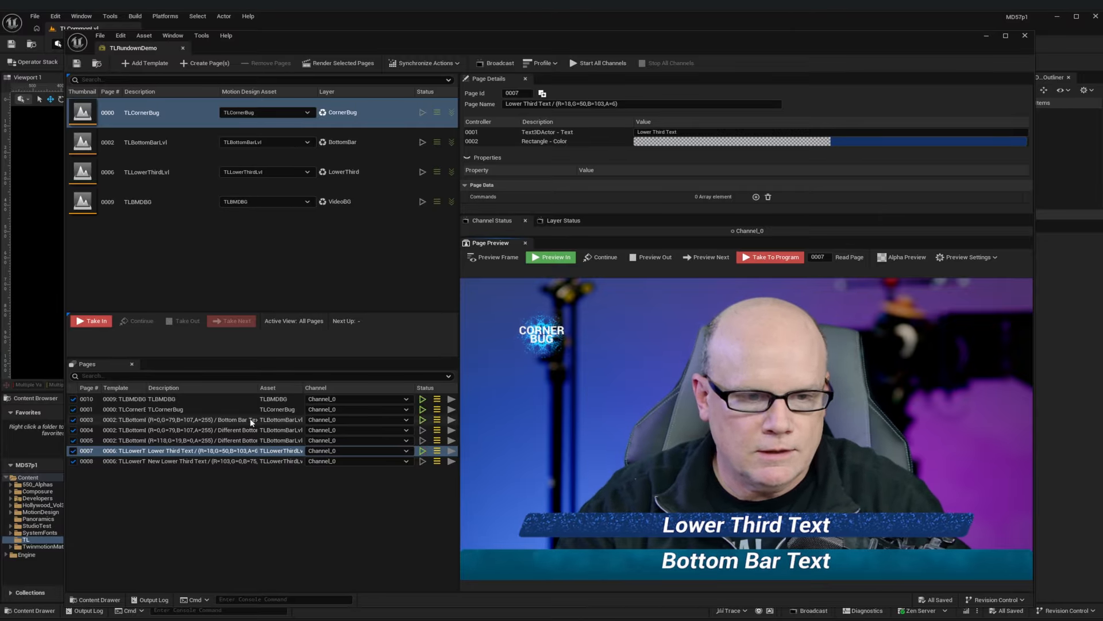
# - Preview out pages 0001 through 0008 together
pyautogui.click(222, 409)
pyautogui.keyDown('shift'); pyautogui.click(219, 461); pyautogui.keyUp('shift')
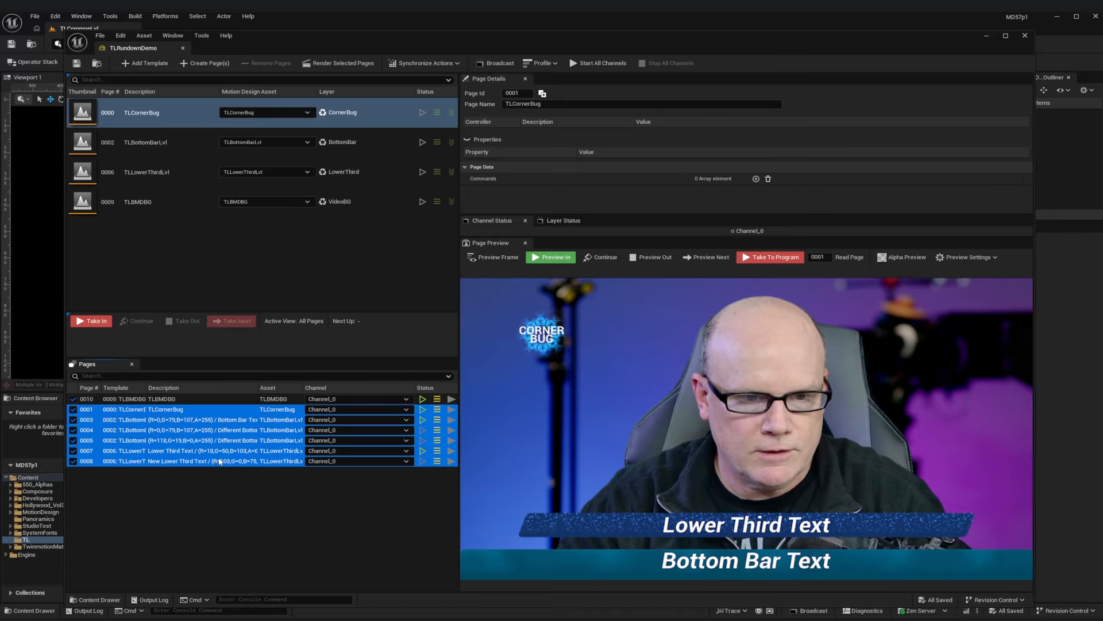
pyautogui.click(656, 257)
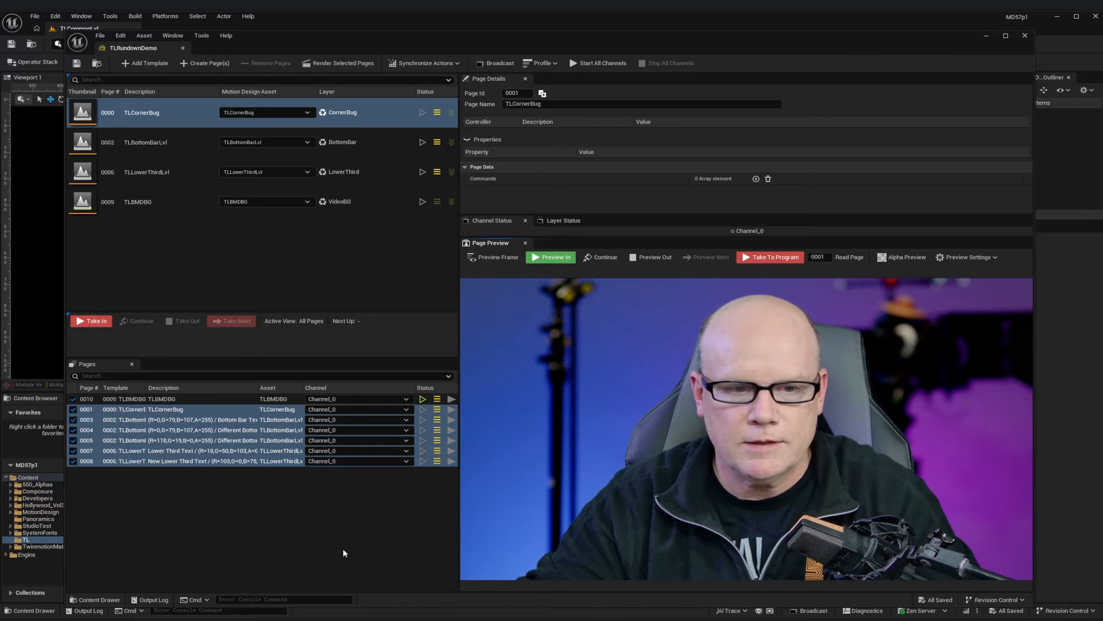
pyautogui.click(270, 485)
# - Preview in only the corner bug page 0001
pyautogui.click(194, 410)
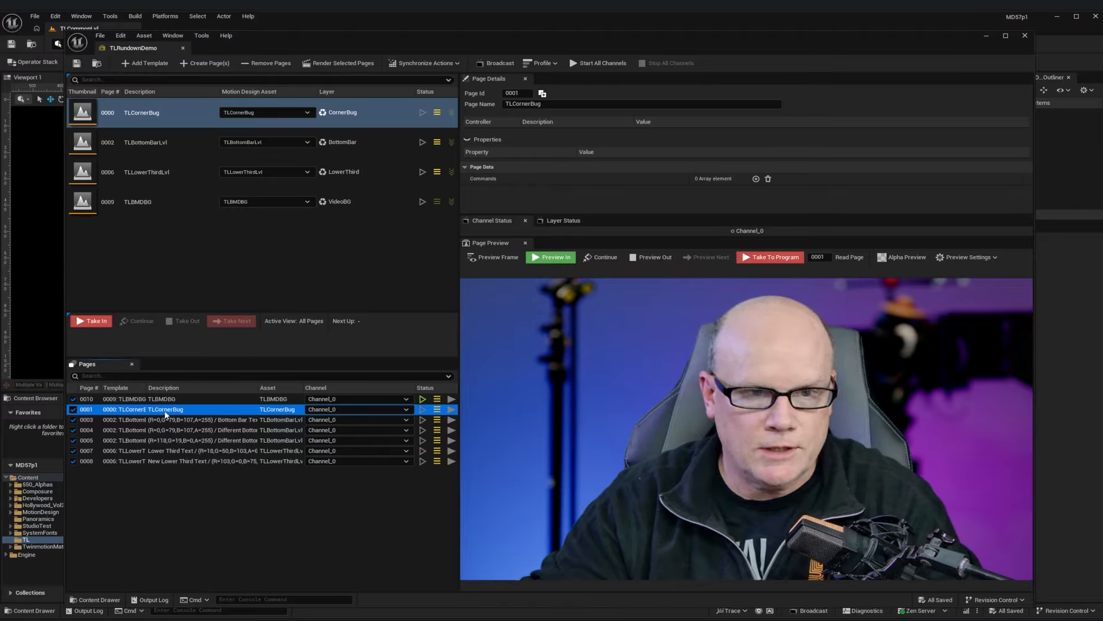
pyautogui.click(558, 259)
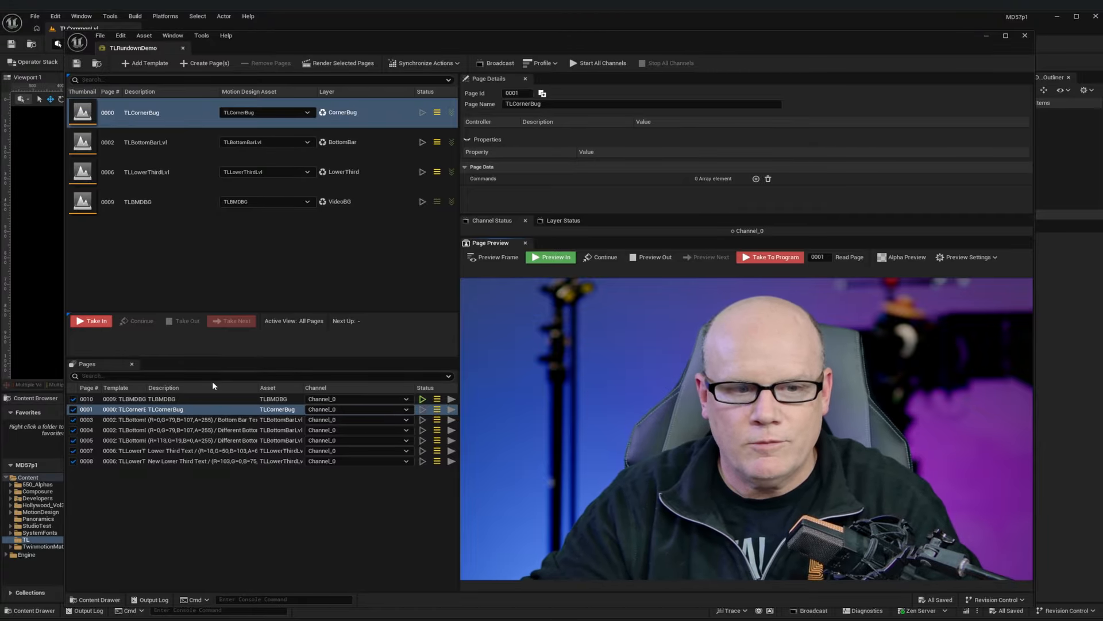
pyautogui.click(264, 405)
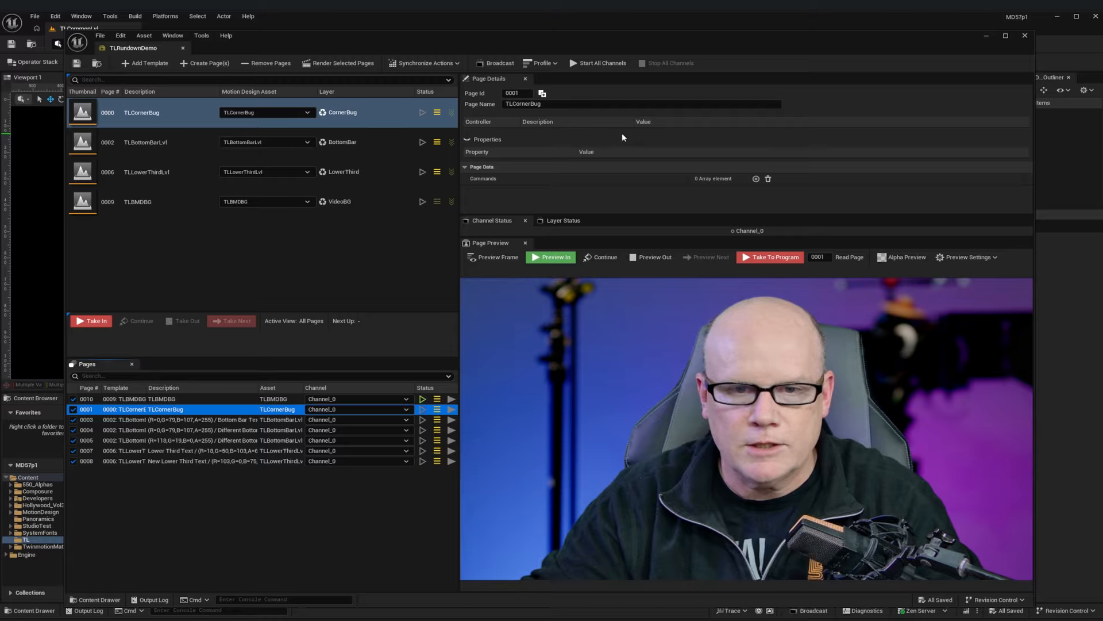
pyautogui.click(549, 256)
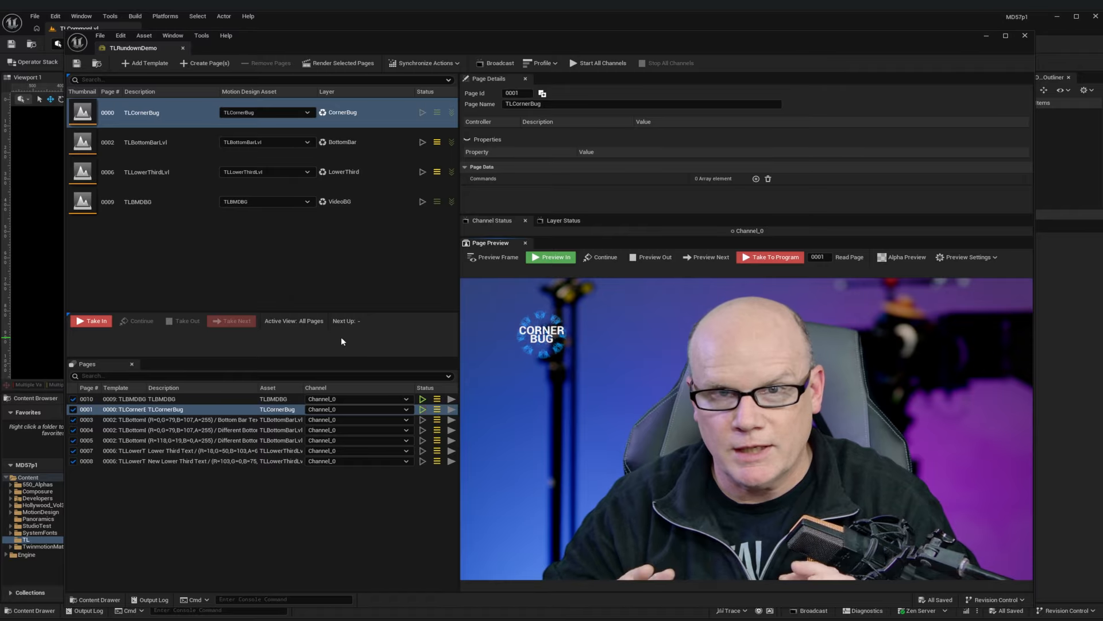
# - Preview in the bottom bar page 0003 and replace it with page 0004, Different Bottom Bar Text
pyautogui.click(224, 420)
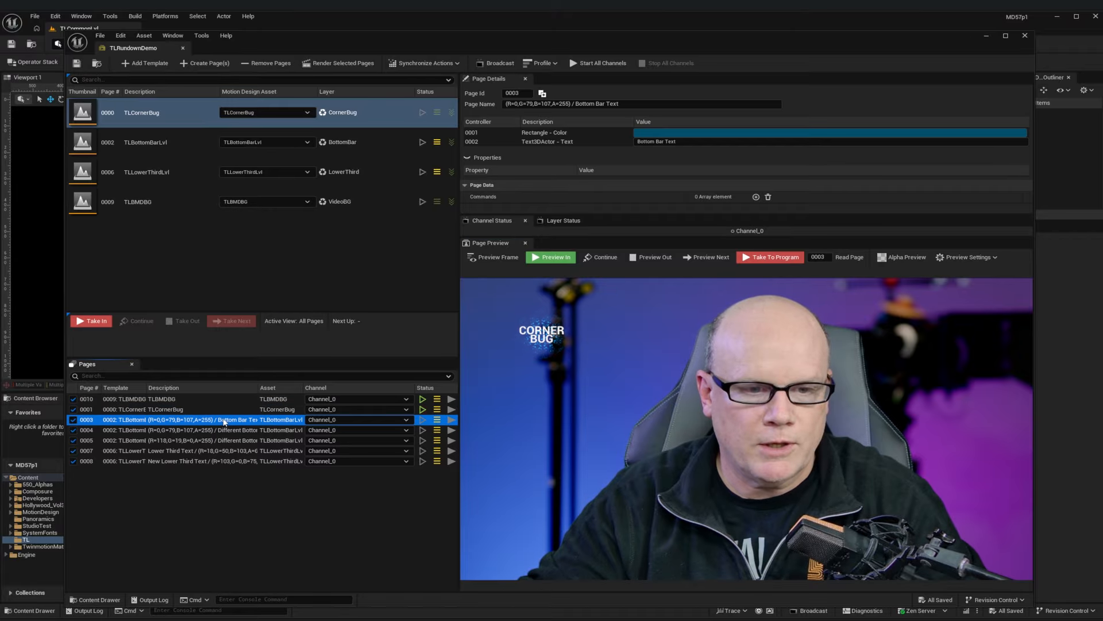
pyautogui.click(546, 256)
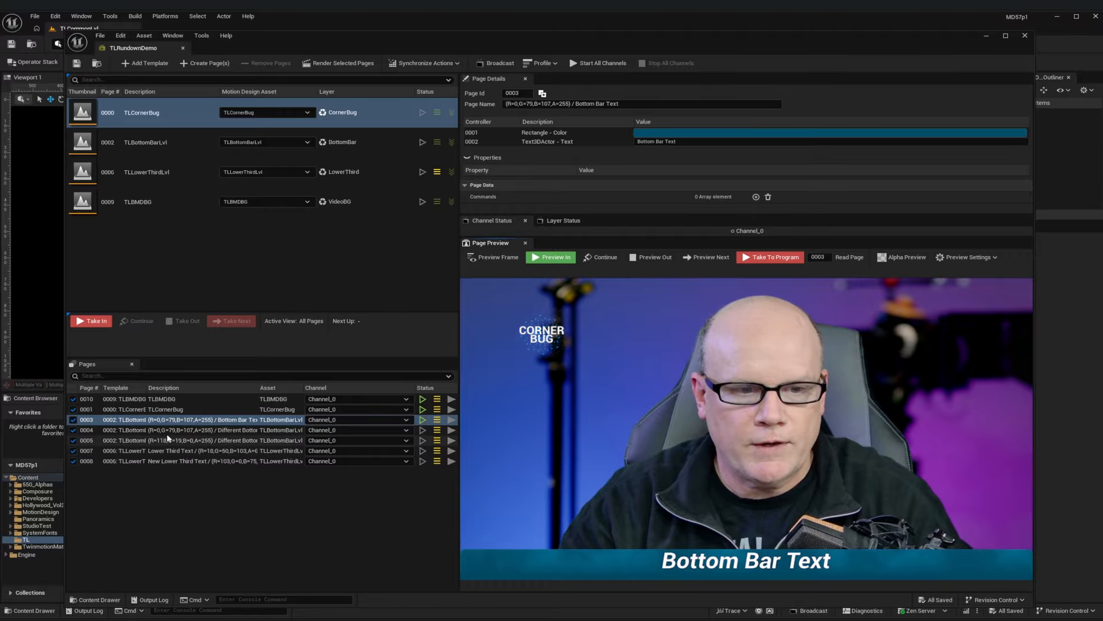
pyautogui.click(128, 430)
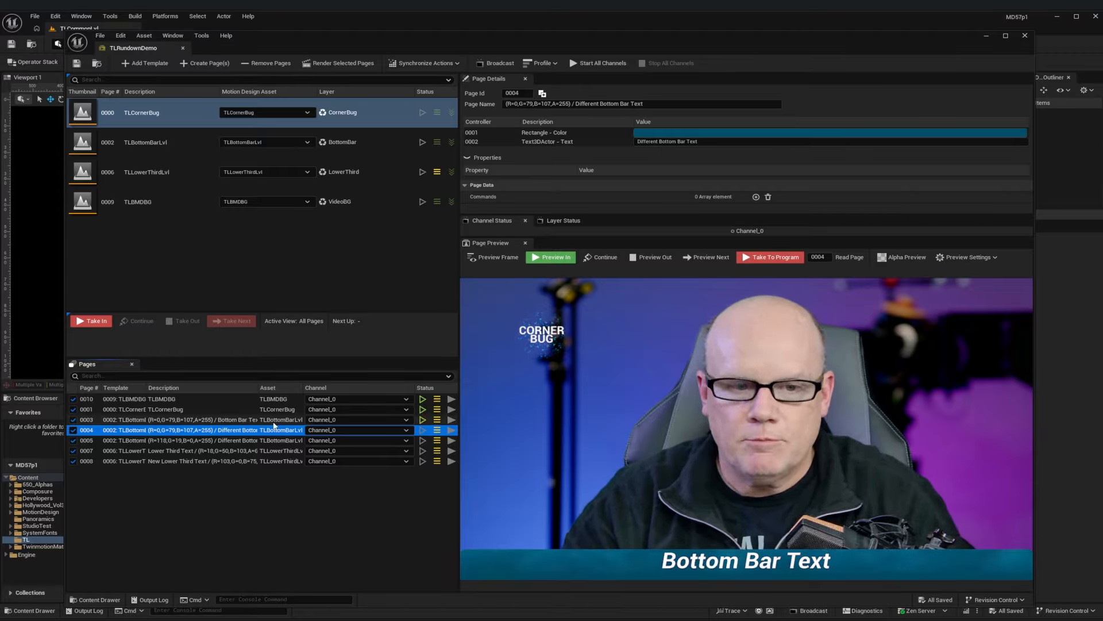
pyautogui.click(244, 420)
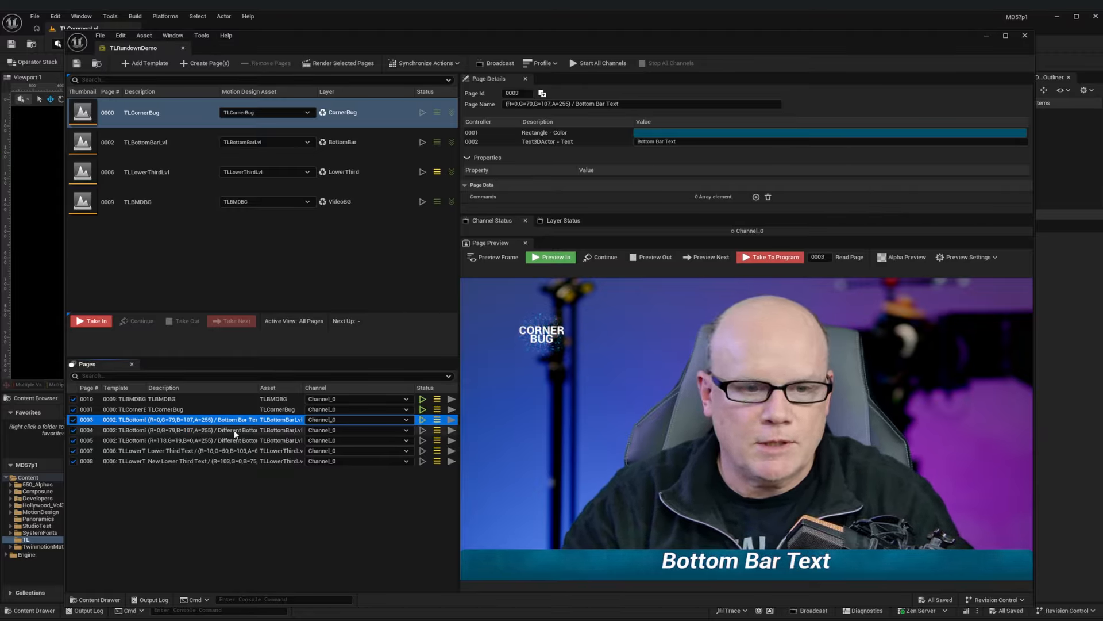
pyautogui.press('Down')
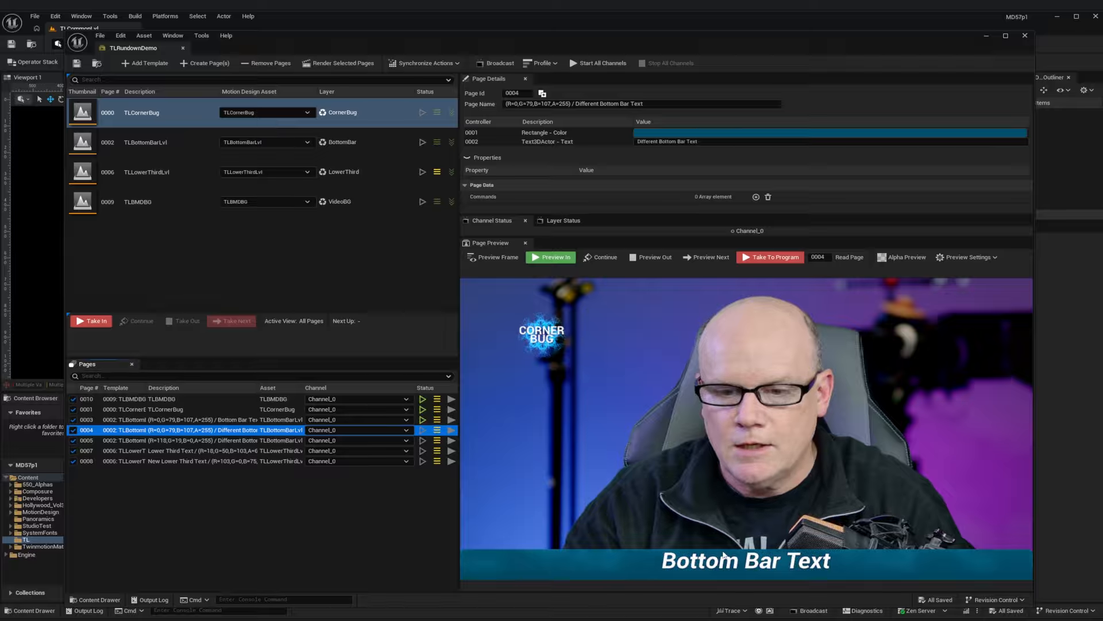
pyautogui.click(550, 263)
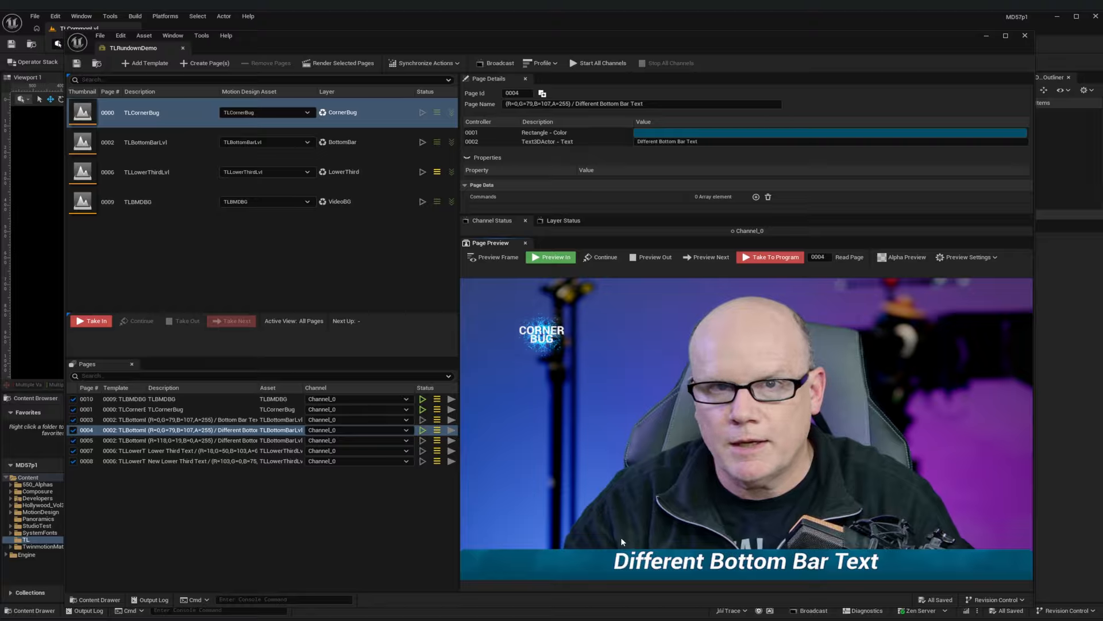
# - Preview in the lower third page 0007, and preview the bottom bar page 0004 out and back in beneath it
pyautogui.click(183, 451)
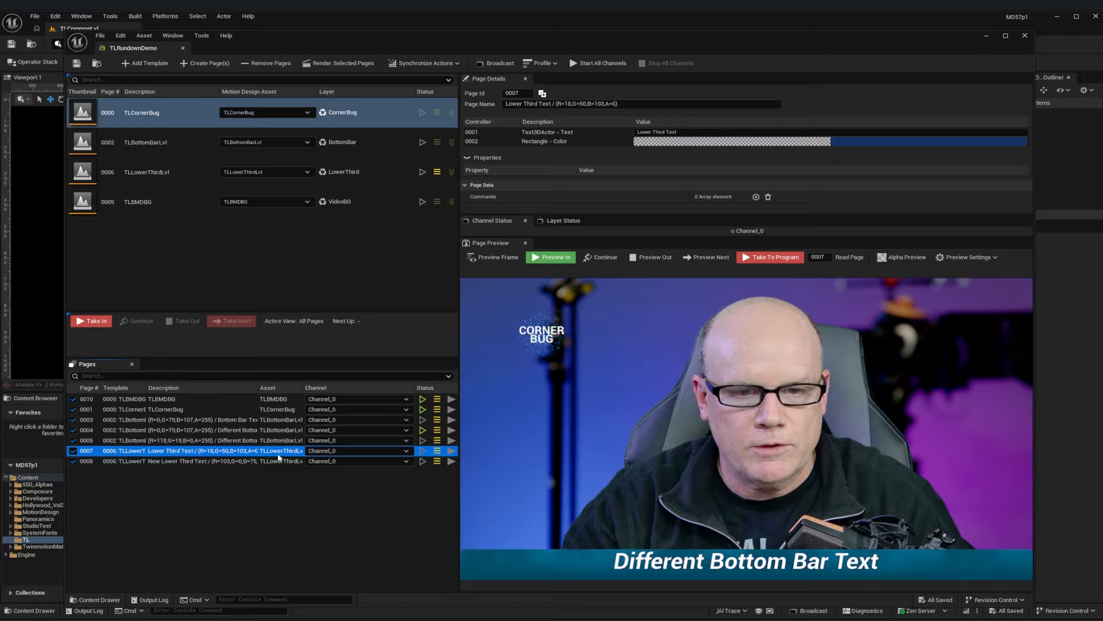
pyautogui.click(561, 258)
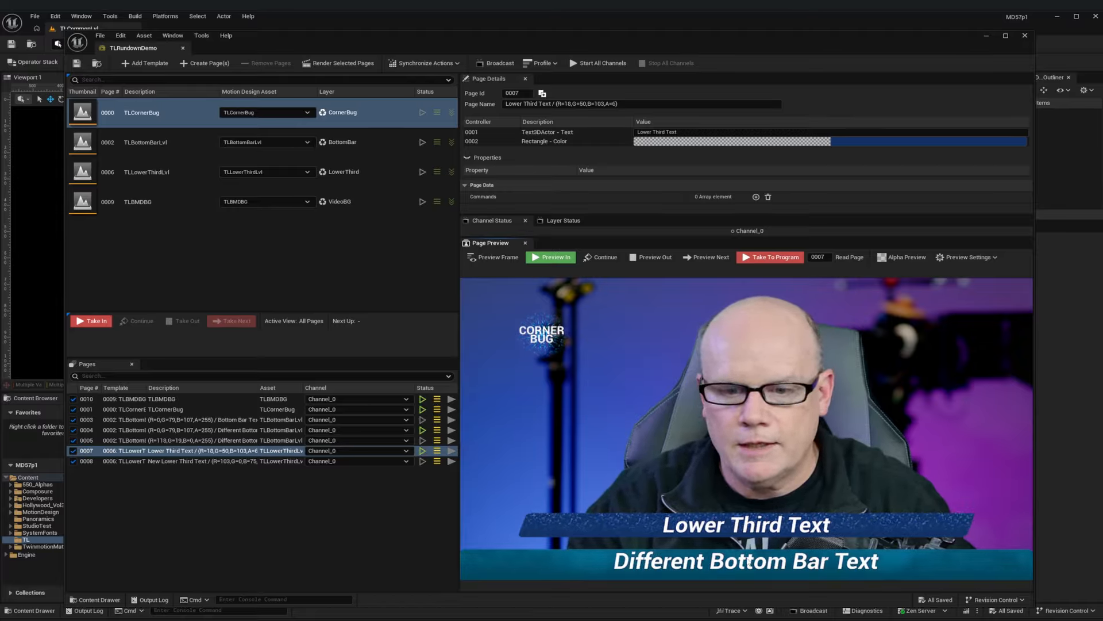
pyautogui.click(162, 430)
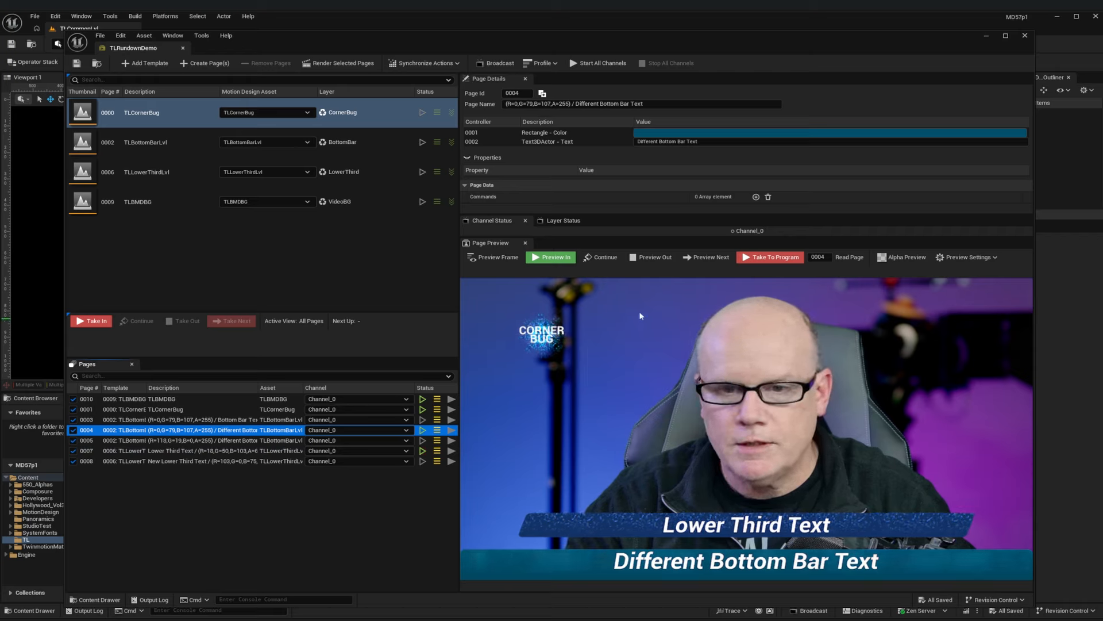
pyautogui.click(633, 257)
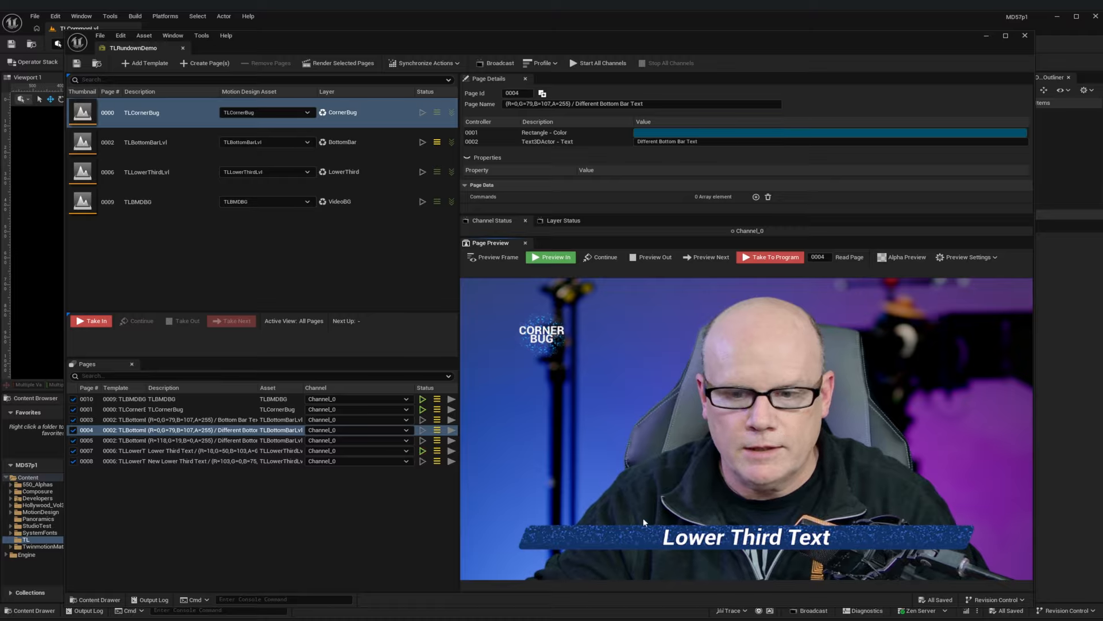
pyautogui.click(552, 256)
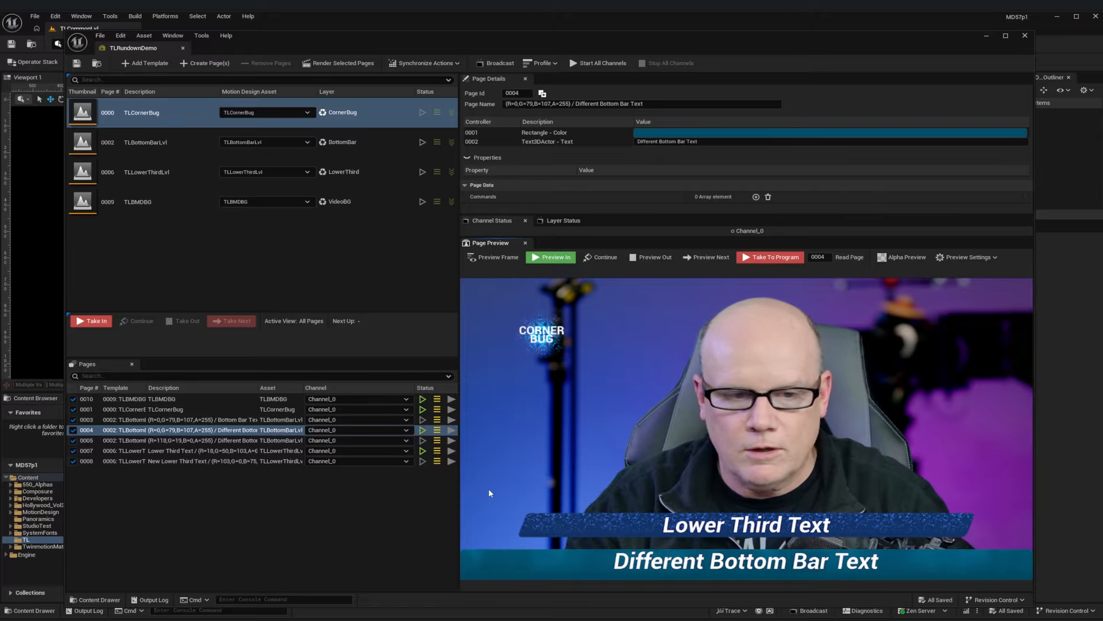
# - Replace the previewed lower third with page 0008, New Lower Third Text
pyautogui.click(168, 459)
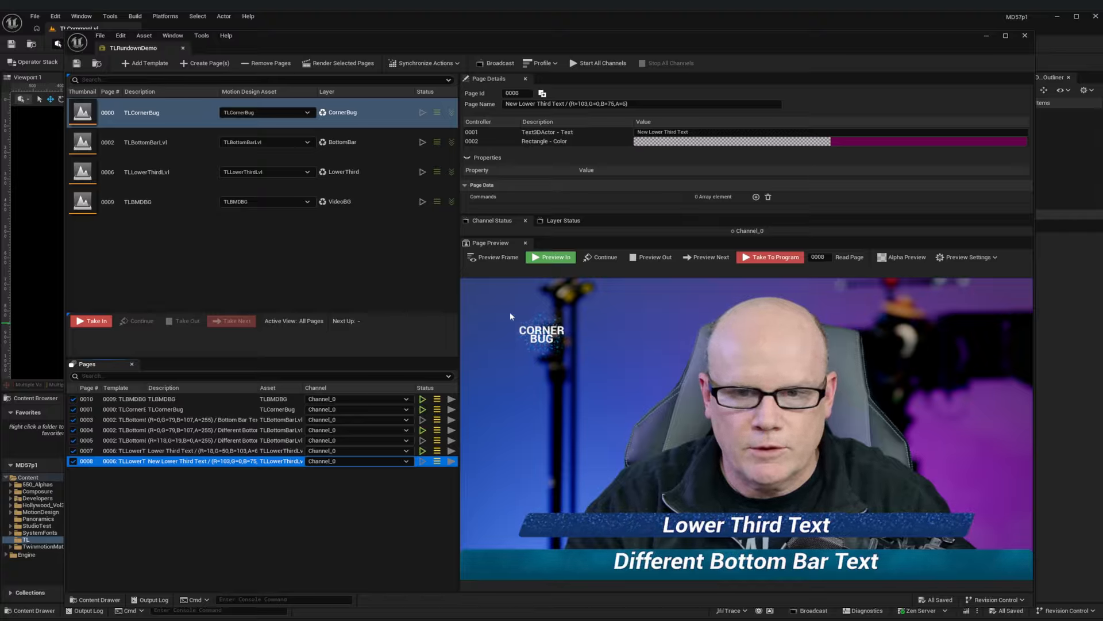
pyautogui.click(551, 258)
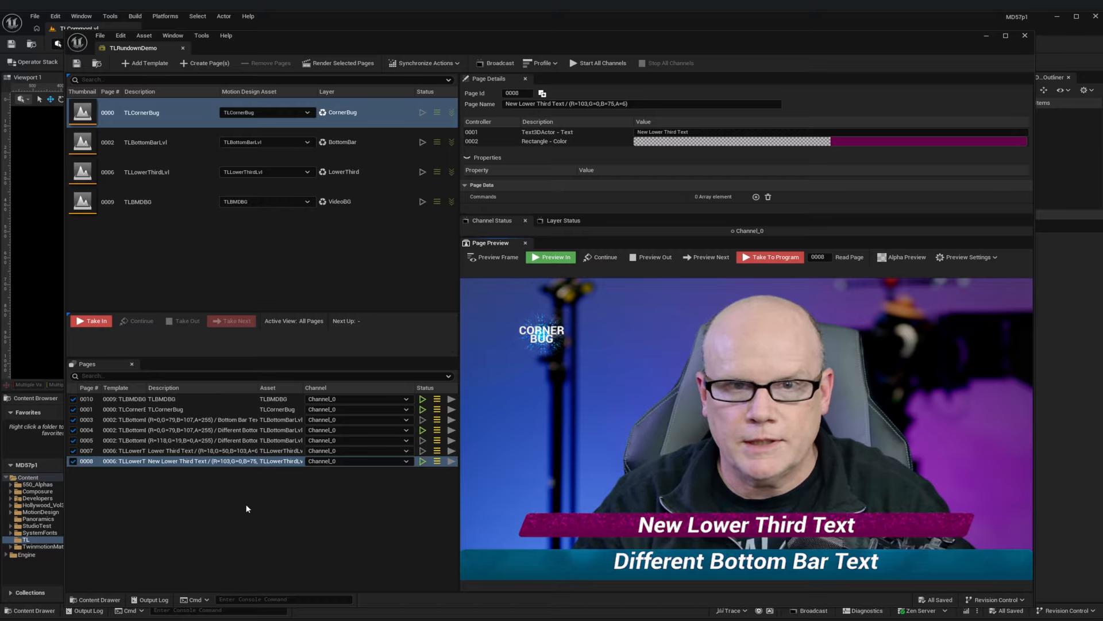
# - Preview out all graphics pages from 0001 to 0008 and clear the page selection
pyautogui.keyDown('shift'); pyautogui.click(195, 411); pyautogui.keyUp('shift')
pyautogui.click(637, 262)
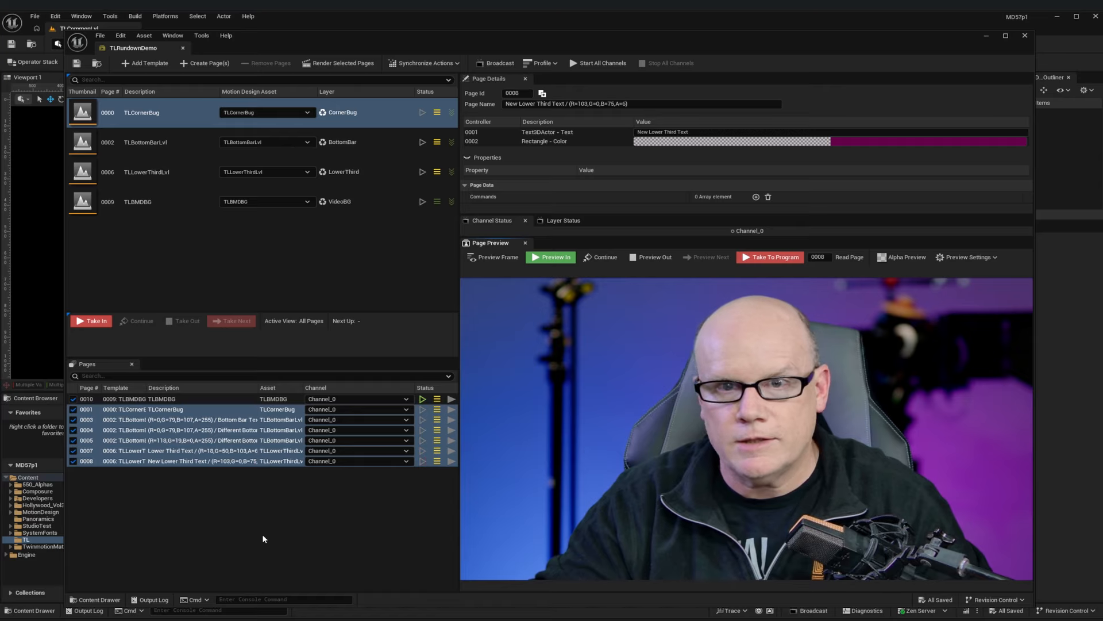
pyautogui.click(278, 399)
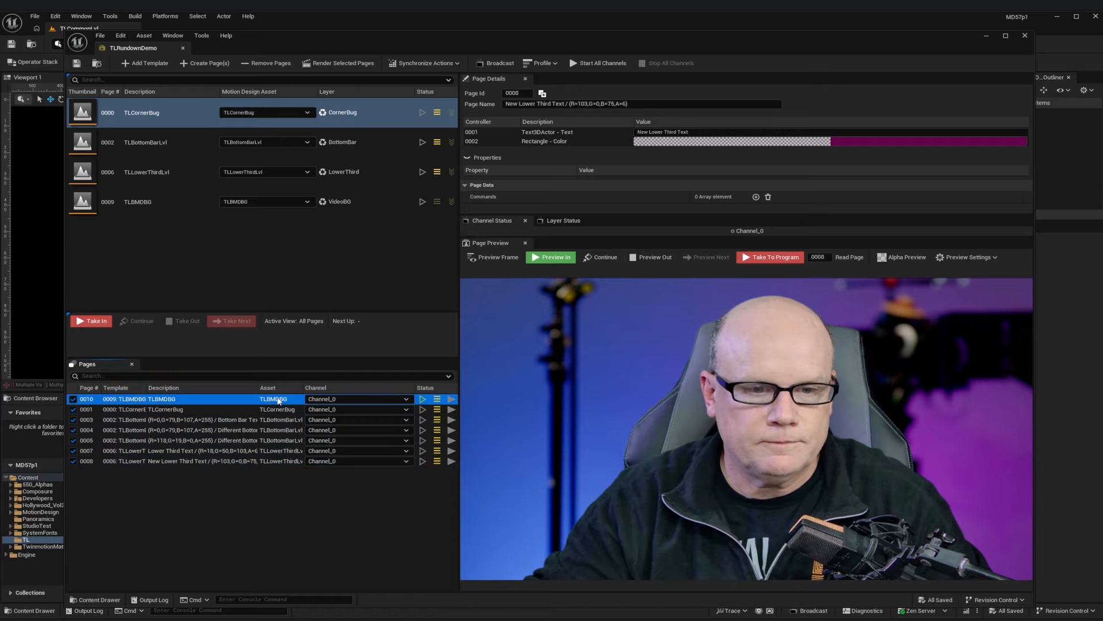
pyautogui.click(275, 587)
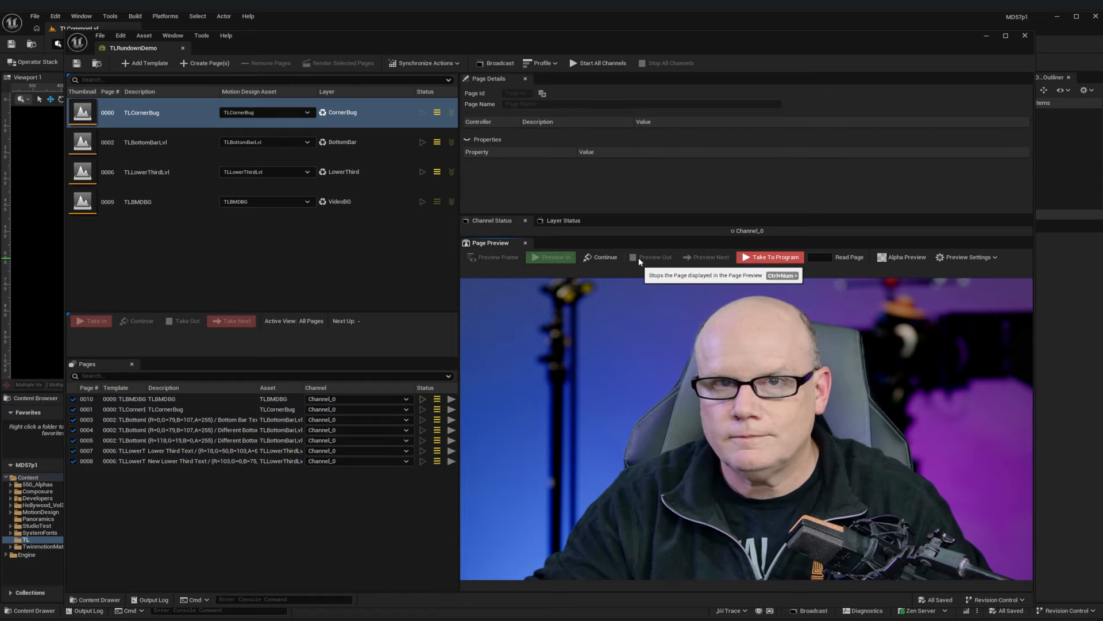
pyautogui.click(639, 258)
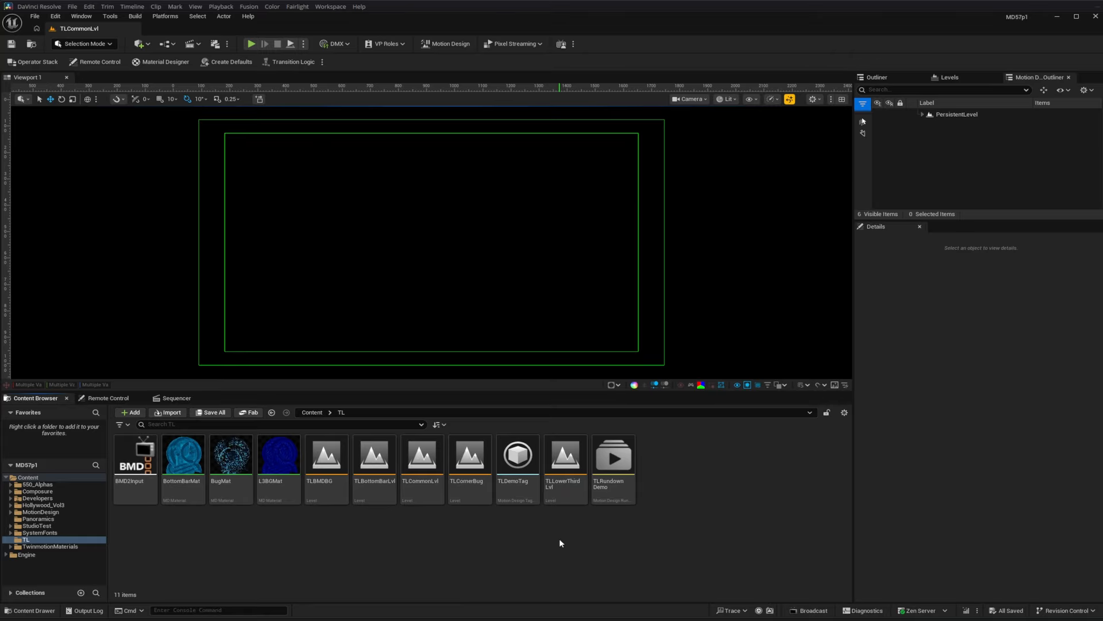
# - Open the TLDemoTag asset from the TL folder to review its transition layer tags, and close it
pyautogui.click(626, 483)
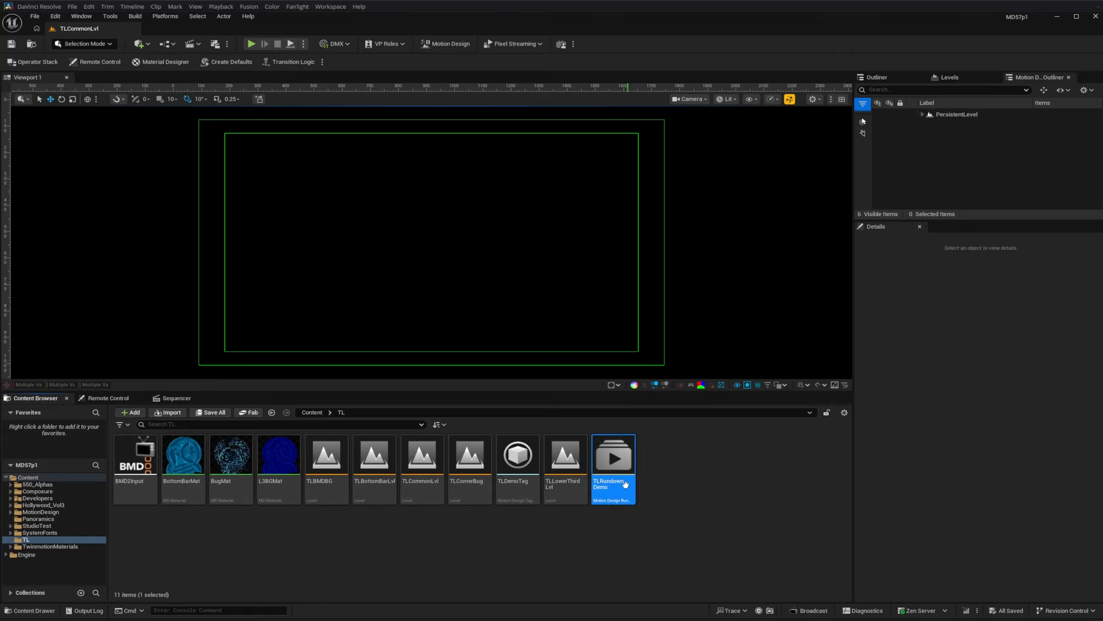
pyautogui.doubleClick(516, 493)
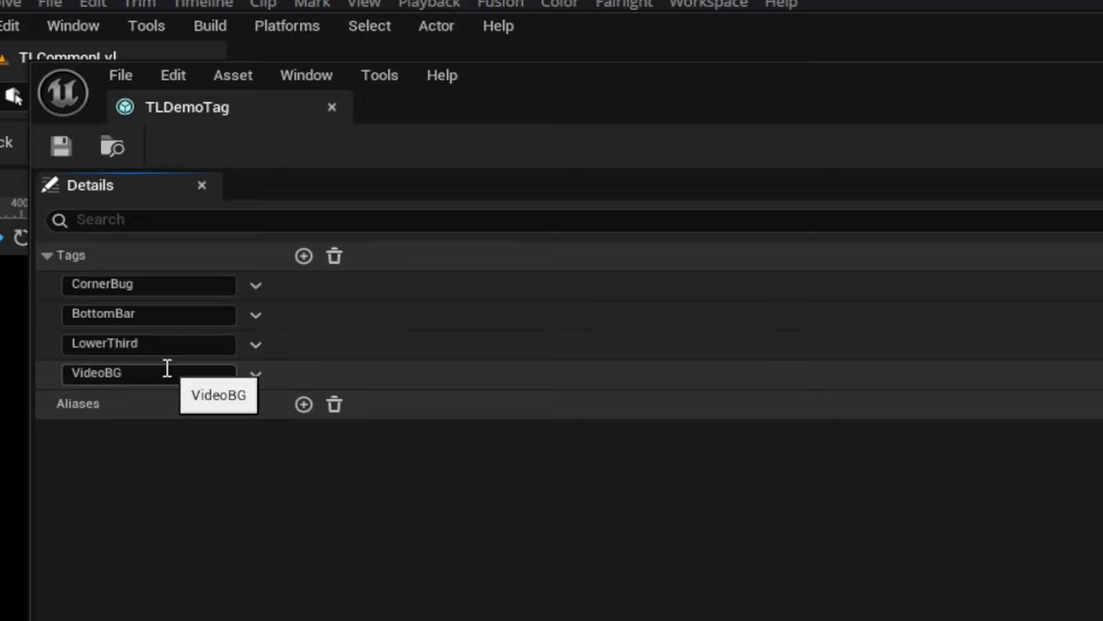
pyautogui.click(332, 106)
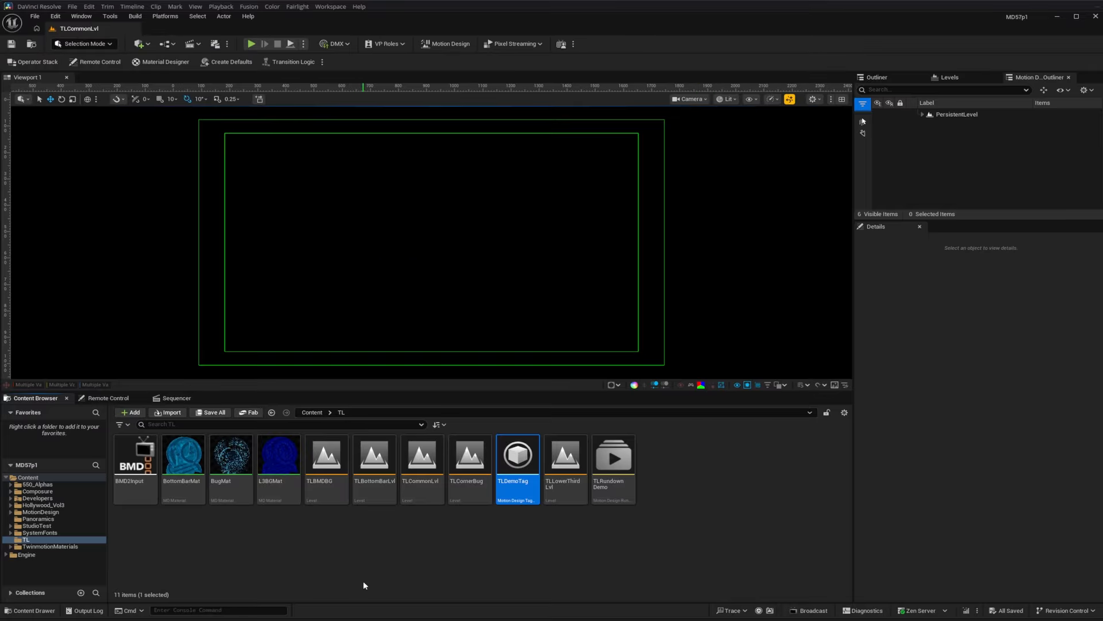
# - Open the BMD2Input media asset in the TL folder to examine the video input's settings
pyautogui.click(134, 463)
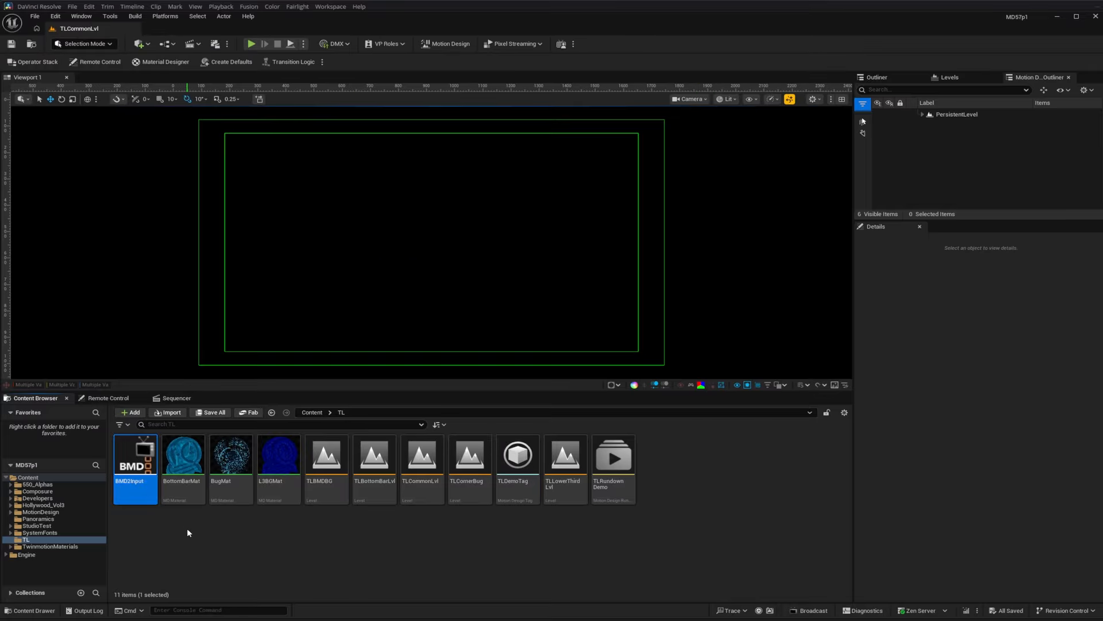
pyautogui.doubleClick(144, 465)
# - Open the TLBMDBG level and show the Rectangle's Emissive Color channel in Material Designer
pyautogui.moveTo(330, 455)
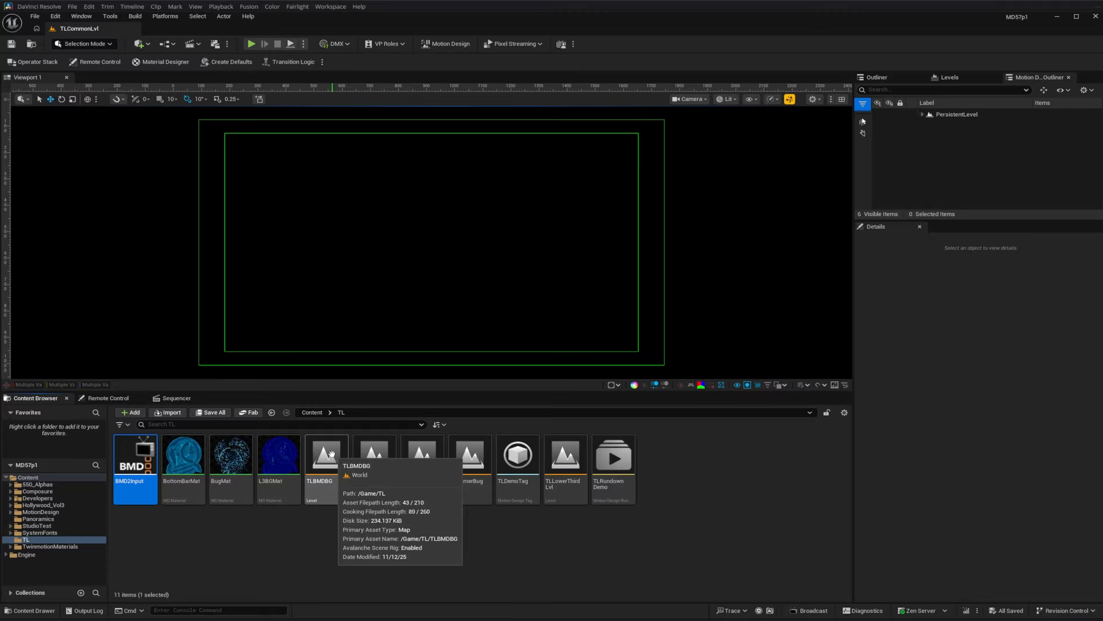
pyautogui.doubleClick(331, 455)
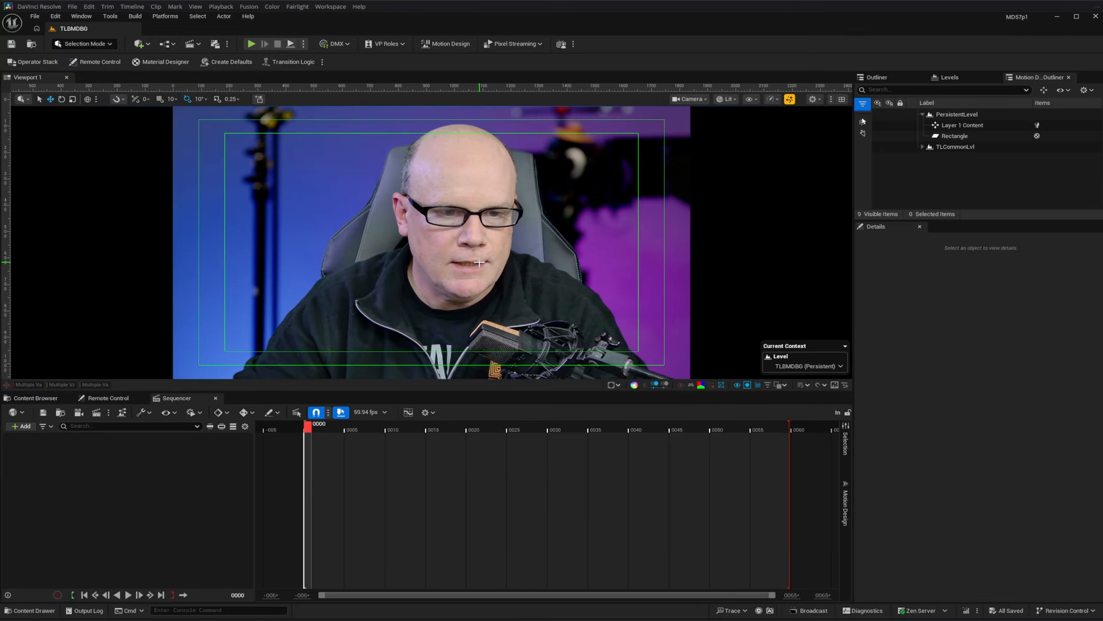
pyautogui.click(955, 136)
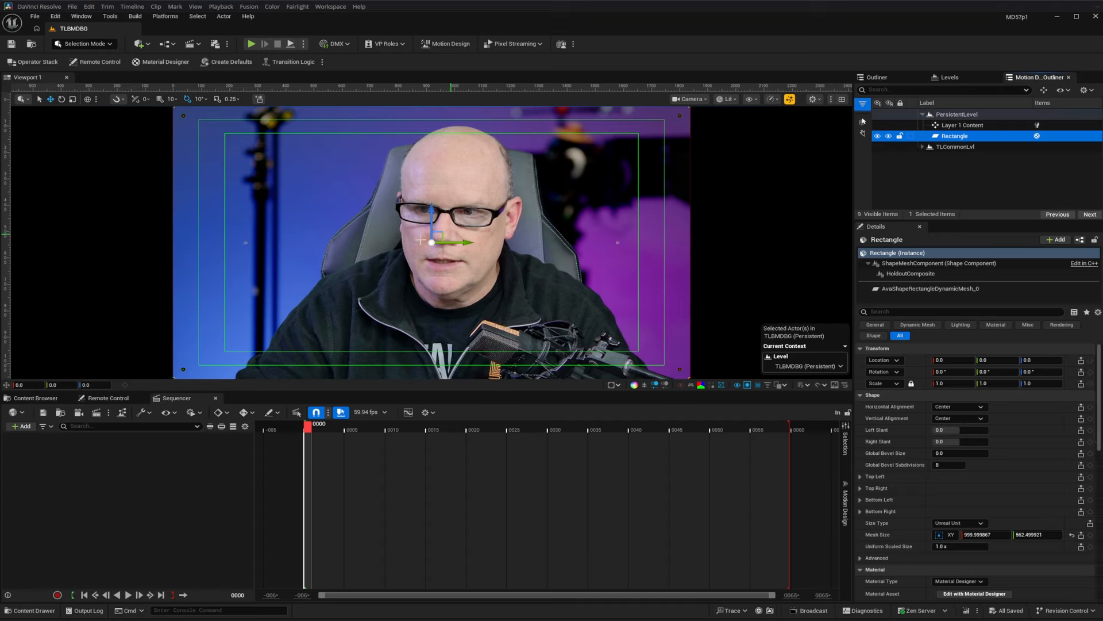
pyautogui.scroll(-3, 995, 441)
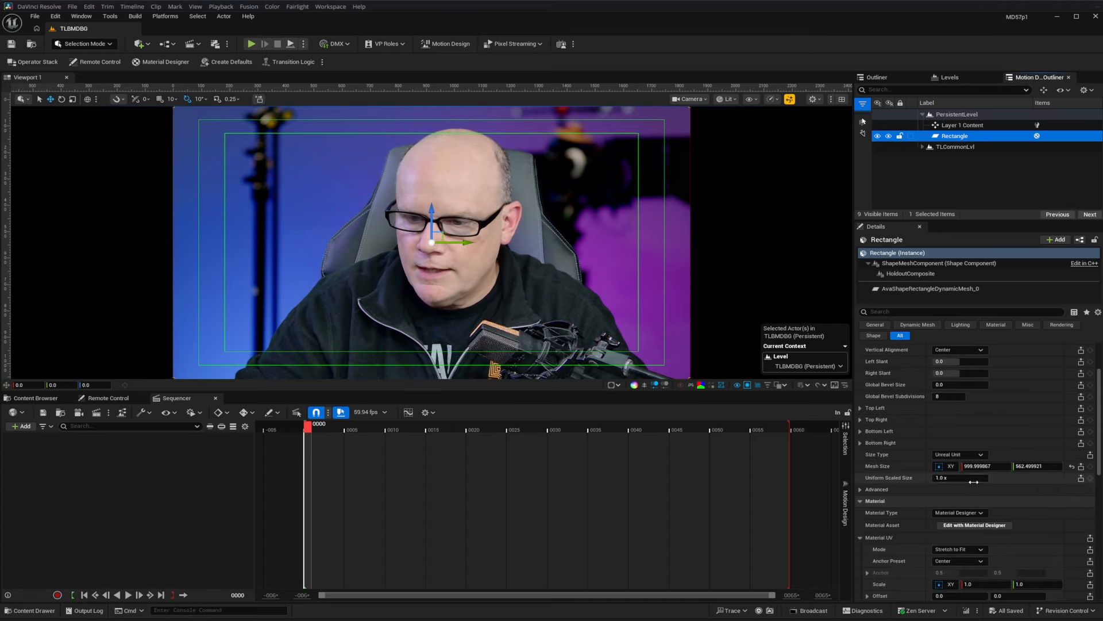
pyautogui.click(975, 512)
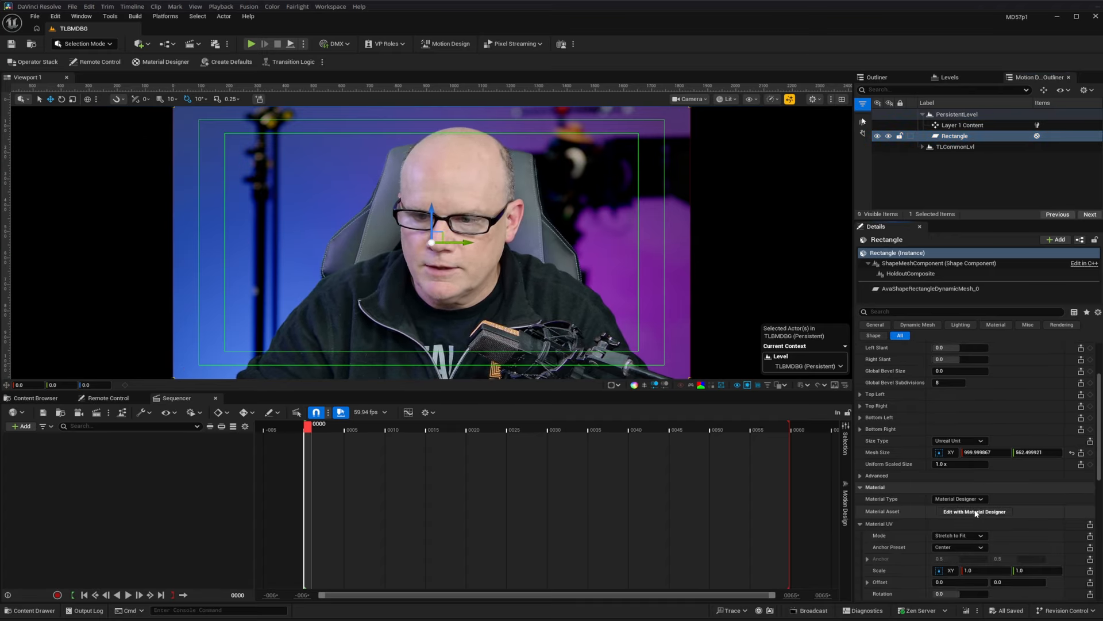
pyautogui.click(729, 265)
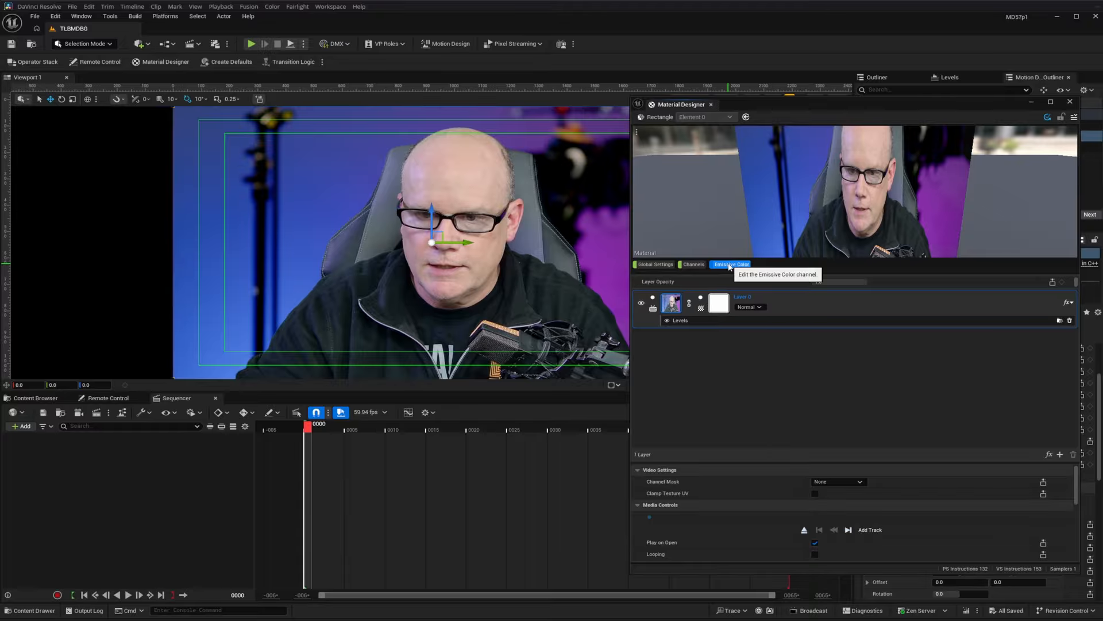
# - Examine the media source settings of the Rectangle's Emissive Color layer in Material Designer, and close Material Designer
pyautogui.click(655, 310)
pyautogui.click(896, 374)
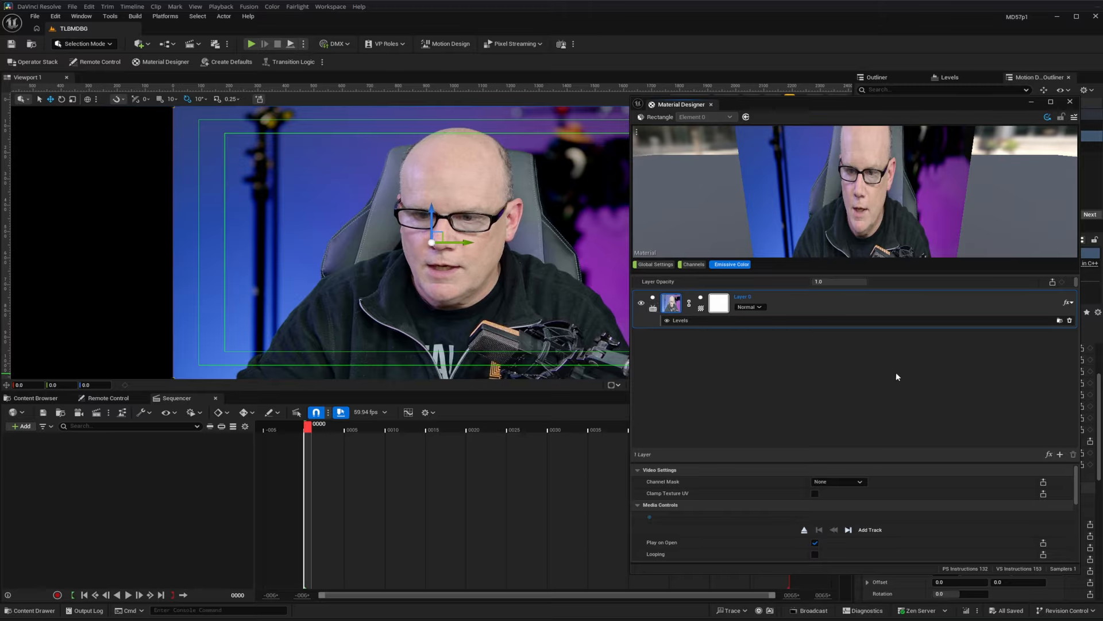
pyautogui.moveTo(809, 463); pyautogui.dragTo(809, 350)
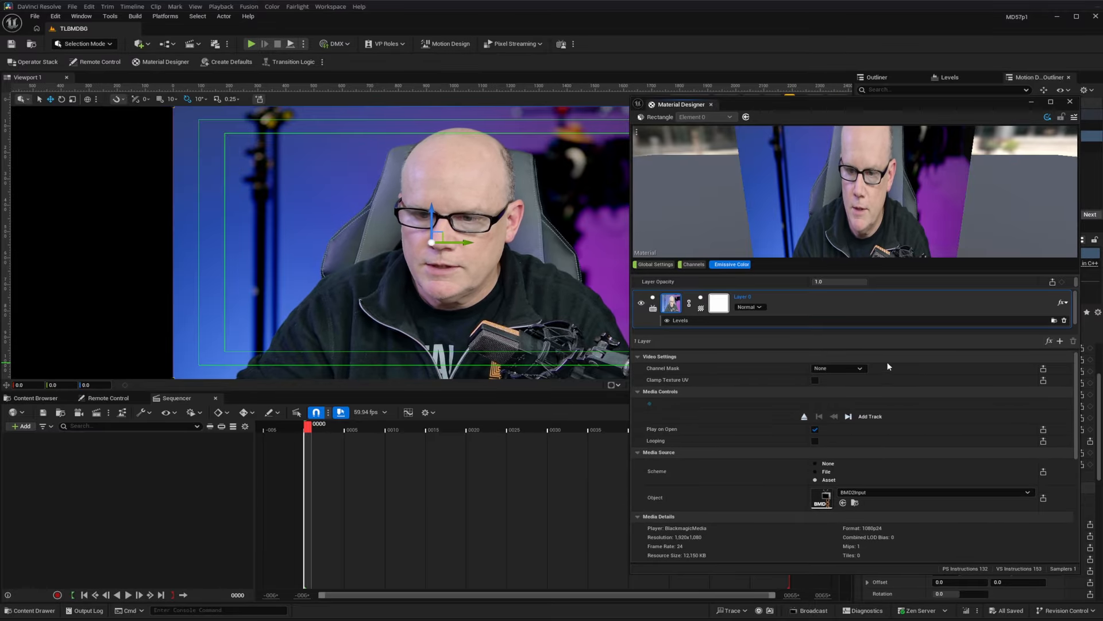
pyautogui.moveTo(740, 343); pyautogui.dragTo(730, 430)
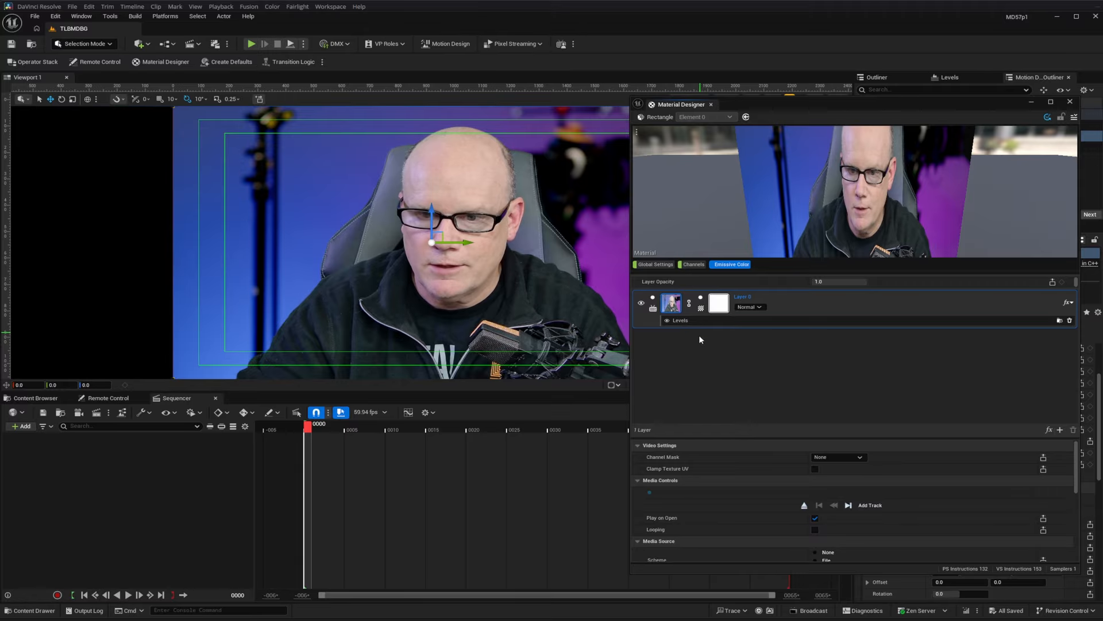
pyautogui.click(712, 104)
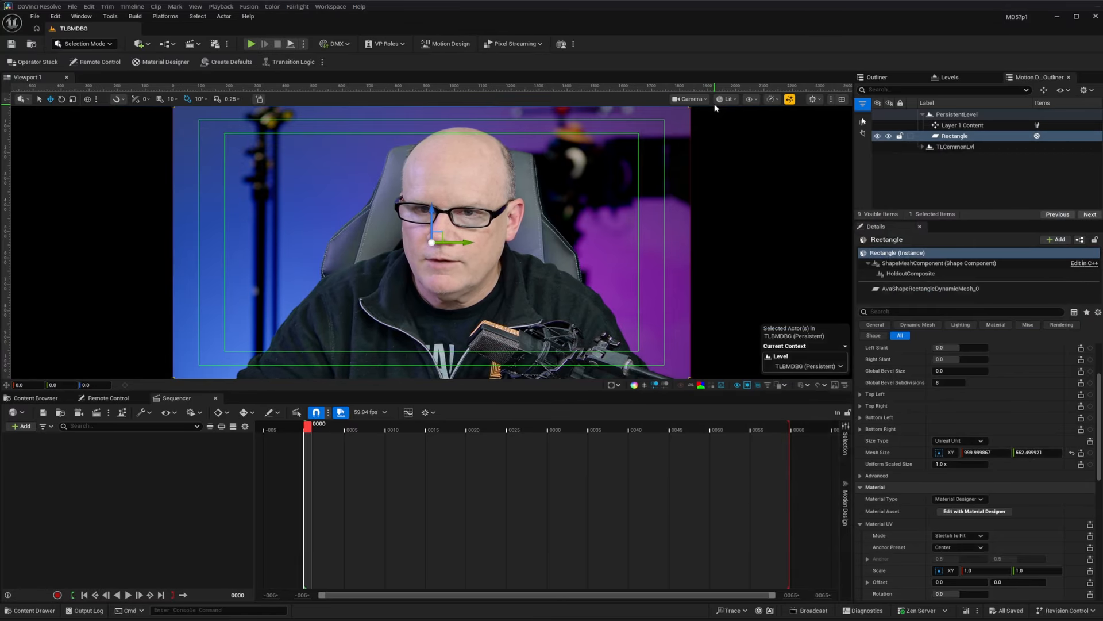
# - Inspect the Rectangle's HoldoutComposite component and review the transition logic mode and layer tag of the TLBMDBG level
pyautogui.click(919, 288)
pyautogui.click(918, 274)
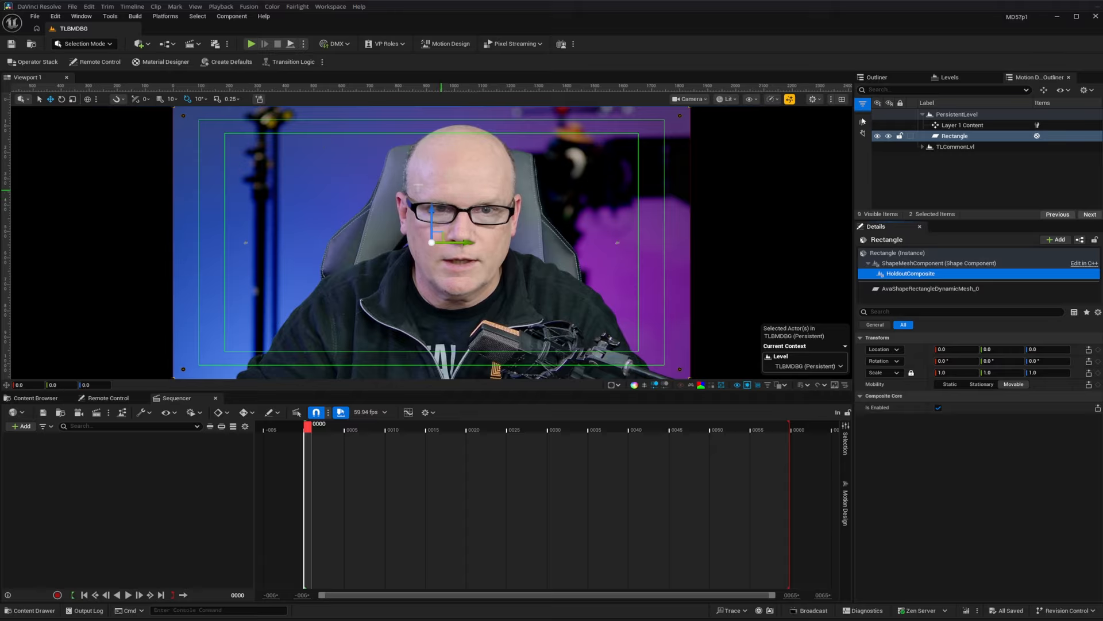
pyautogui.click(322, 61)
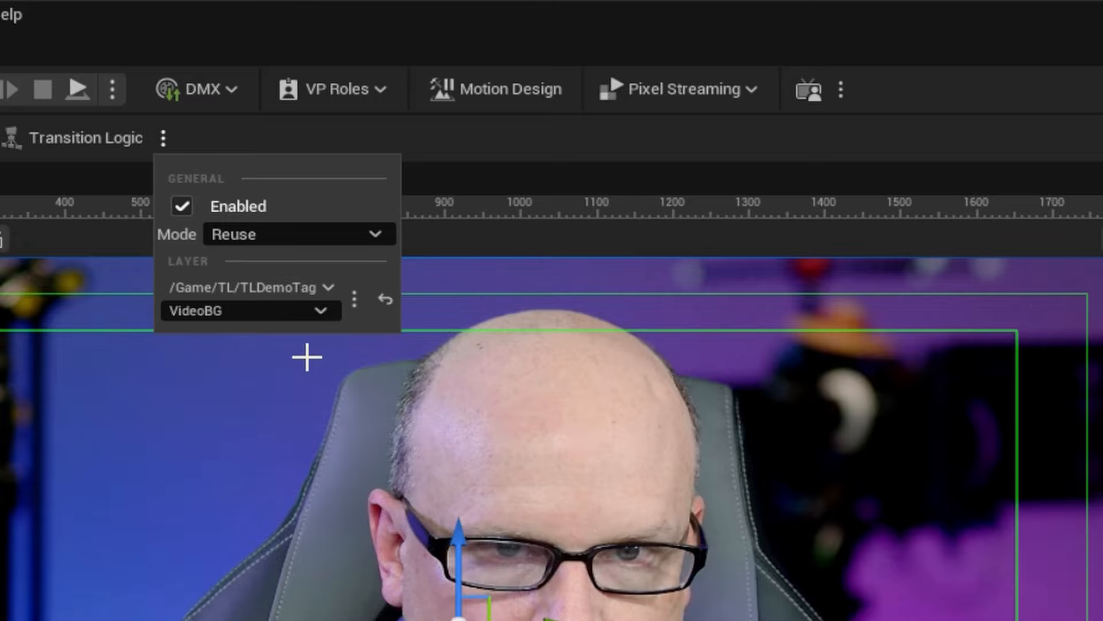
pyautogui.click(787, 133)
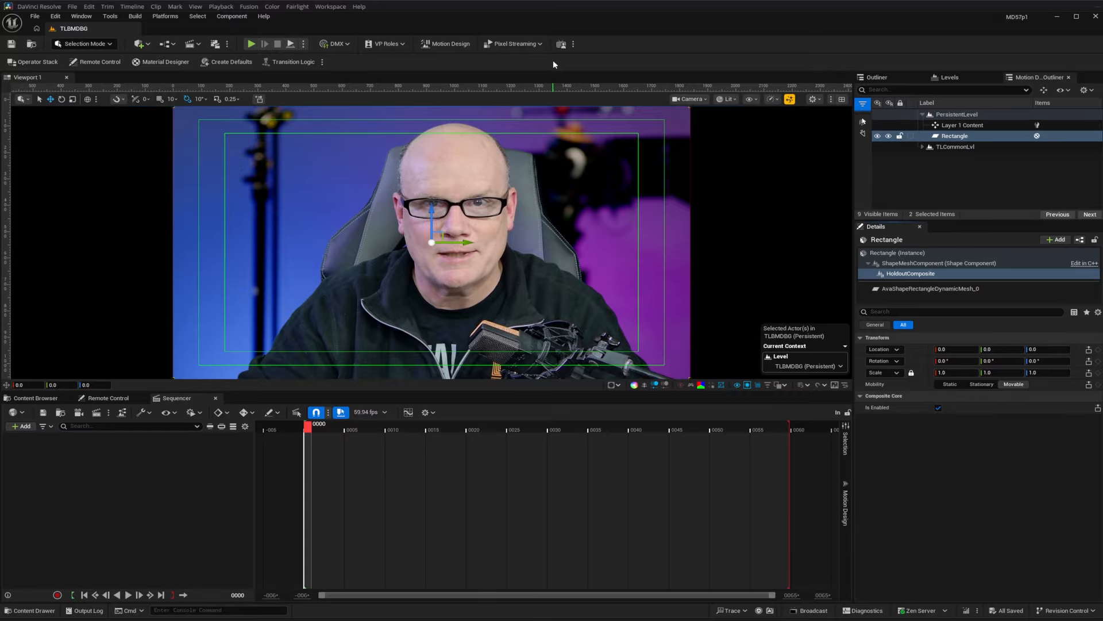
# - Open the TLCornerBug level from the TL folder and play its In and Out sequences
pyautogui.click(49, 399)
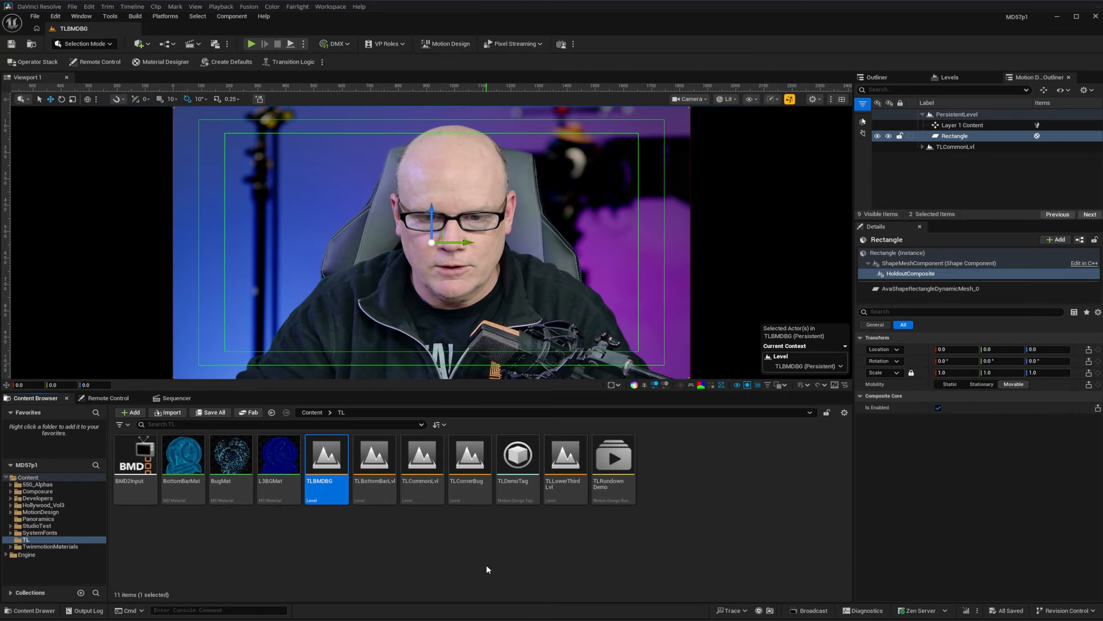
pyautogui.click(472, 461)
pyautogui.doubleClick(471, 461)
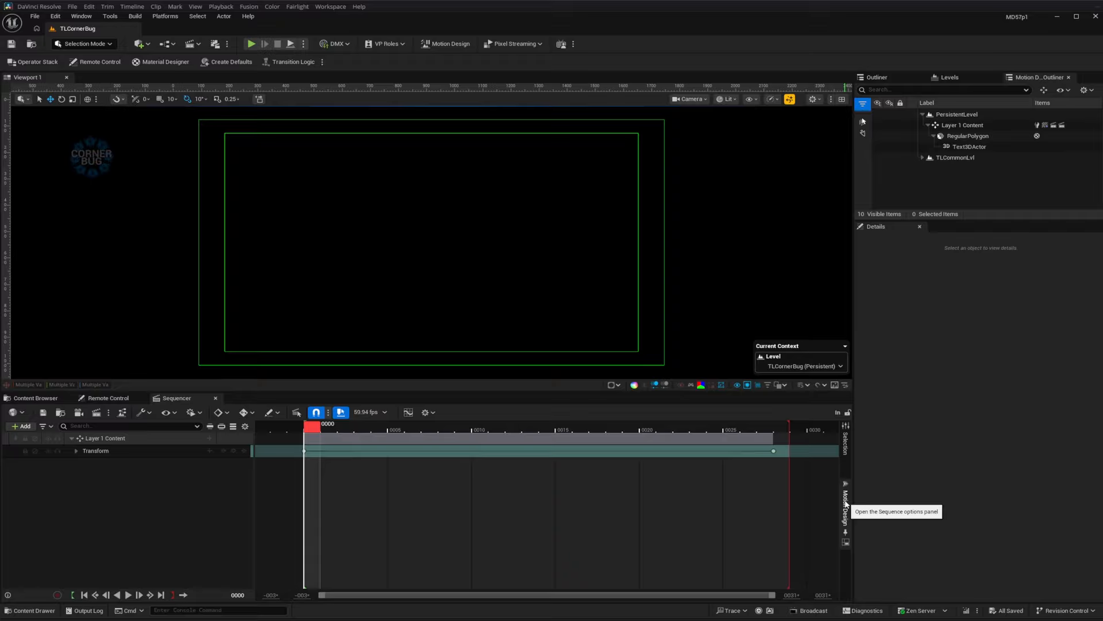
pyautogui.click(128, 594)
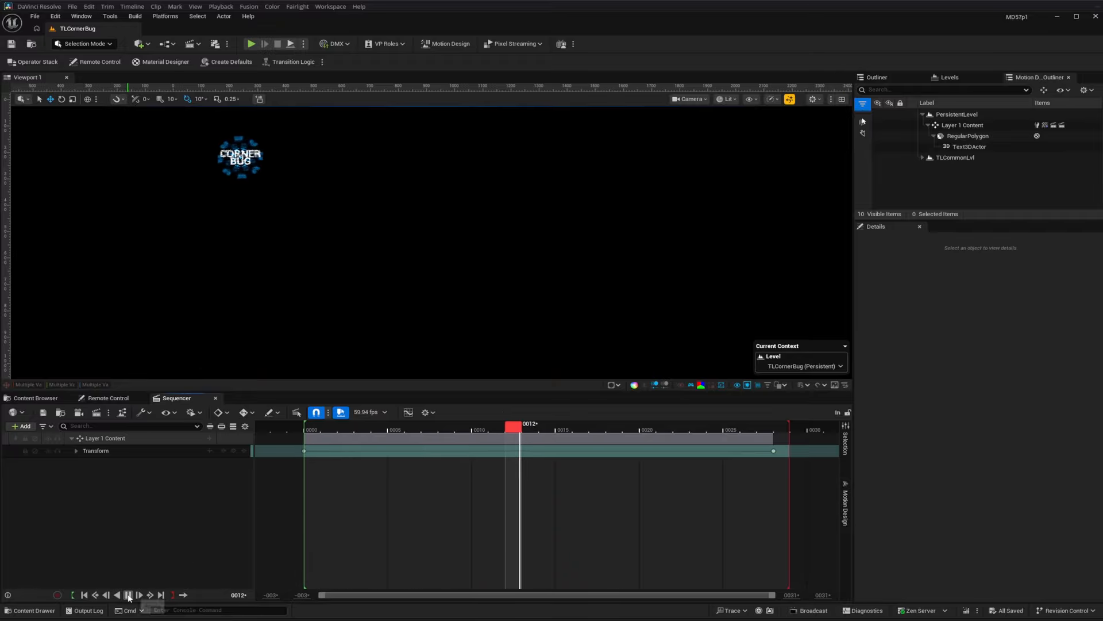
pyautogui.click(846, 505)
pyautogui.click(648, 471)
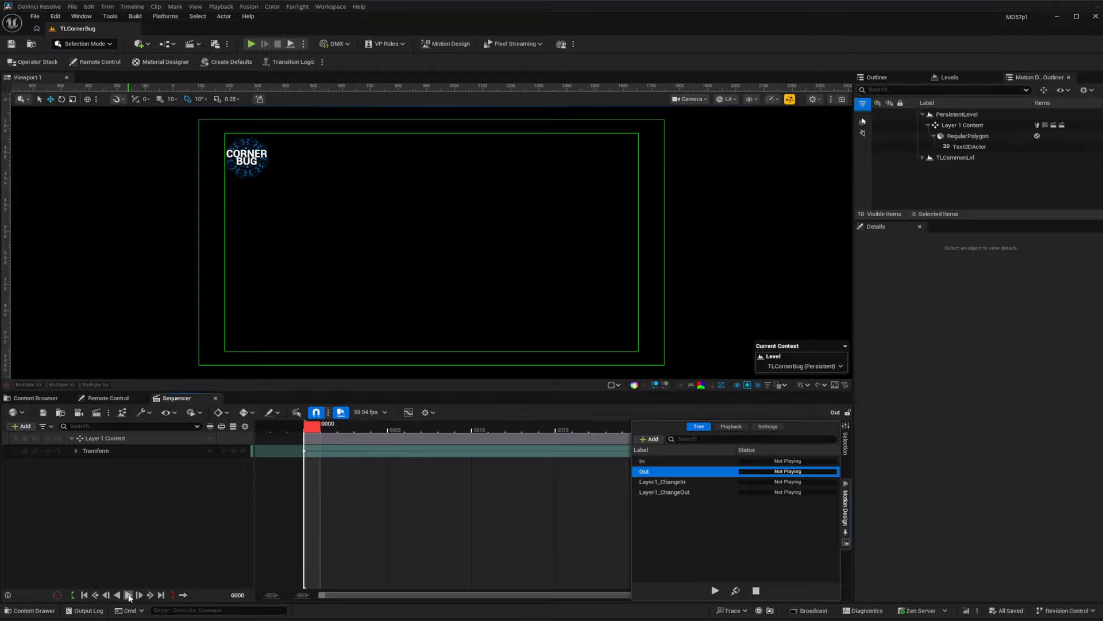
pyautogui.click(128, 595)
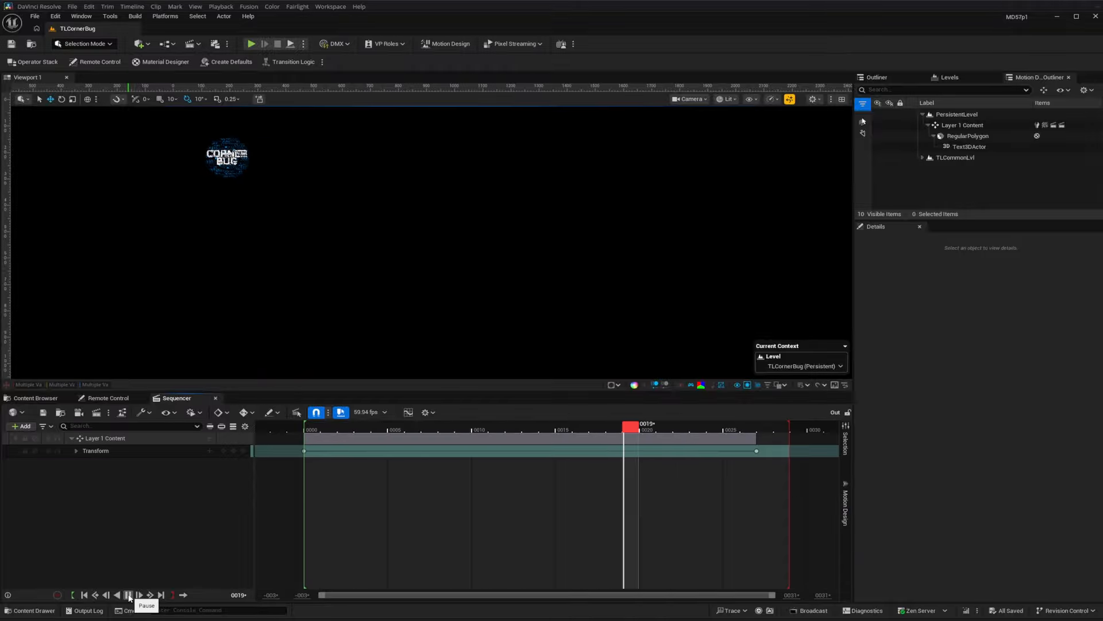
# - Check the corner bug's Layer1_ChangeIn and Layer1_ChangeOut sequences for tracks, and look over its Remote Control preset
pyautogui.click(845, 505)
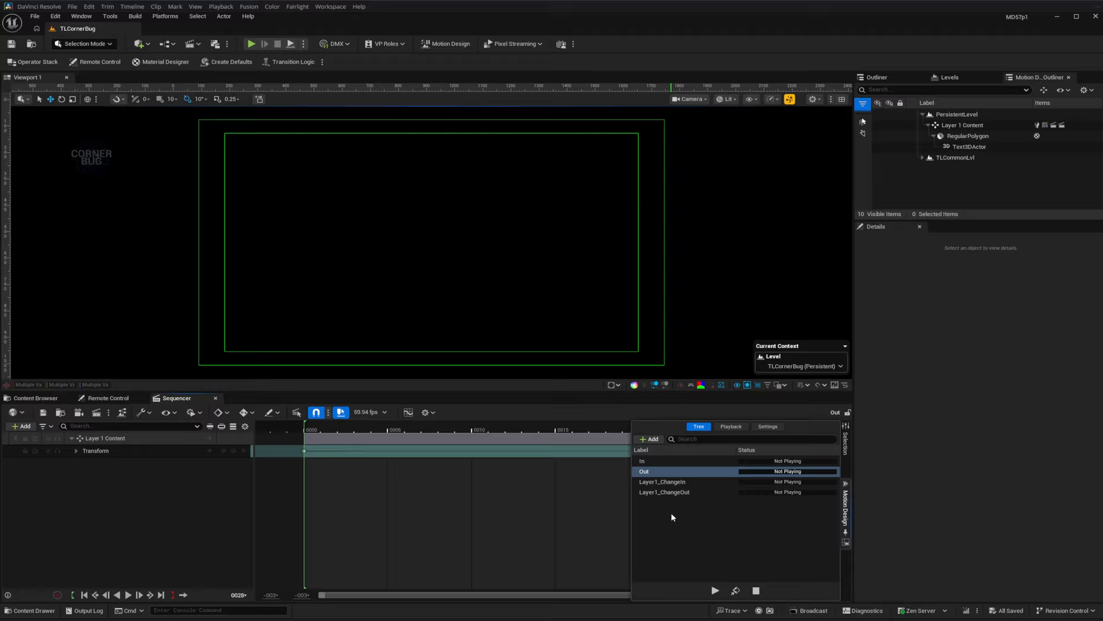
pyautogui.click(684, 483)
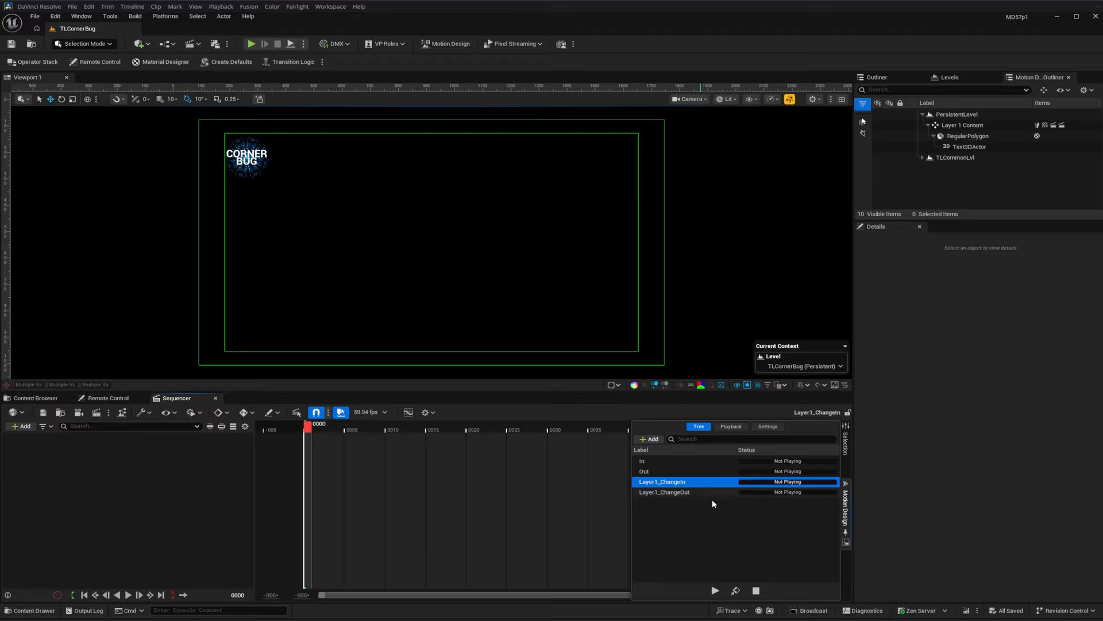
pyautogui.click(655, 493)
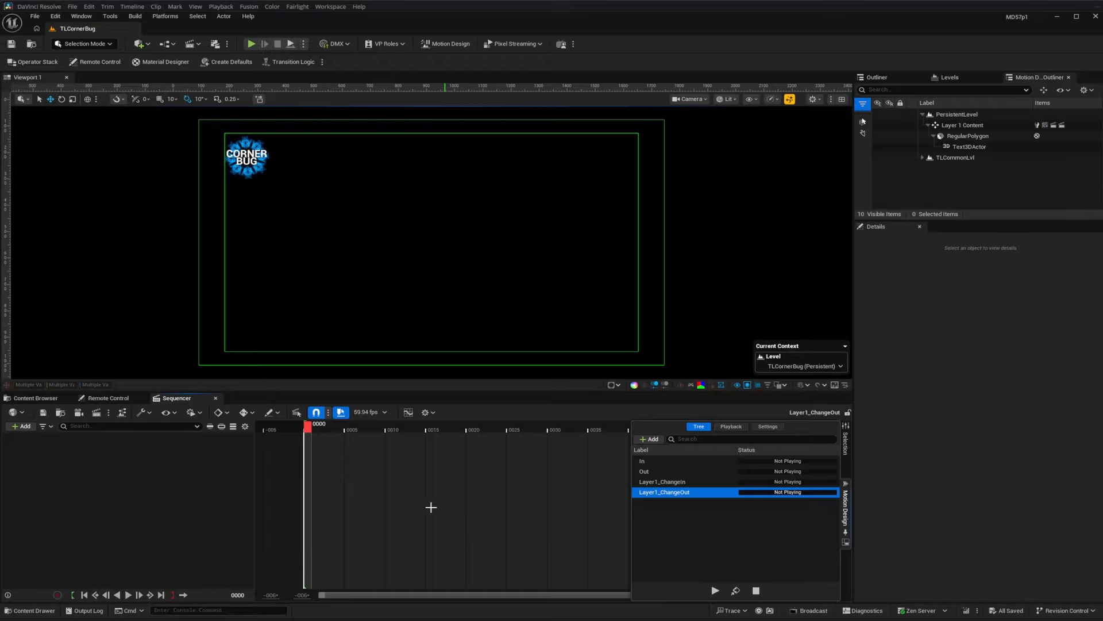
pyautogui.click(106, 397)
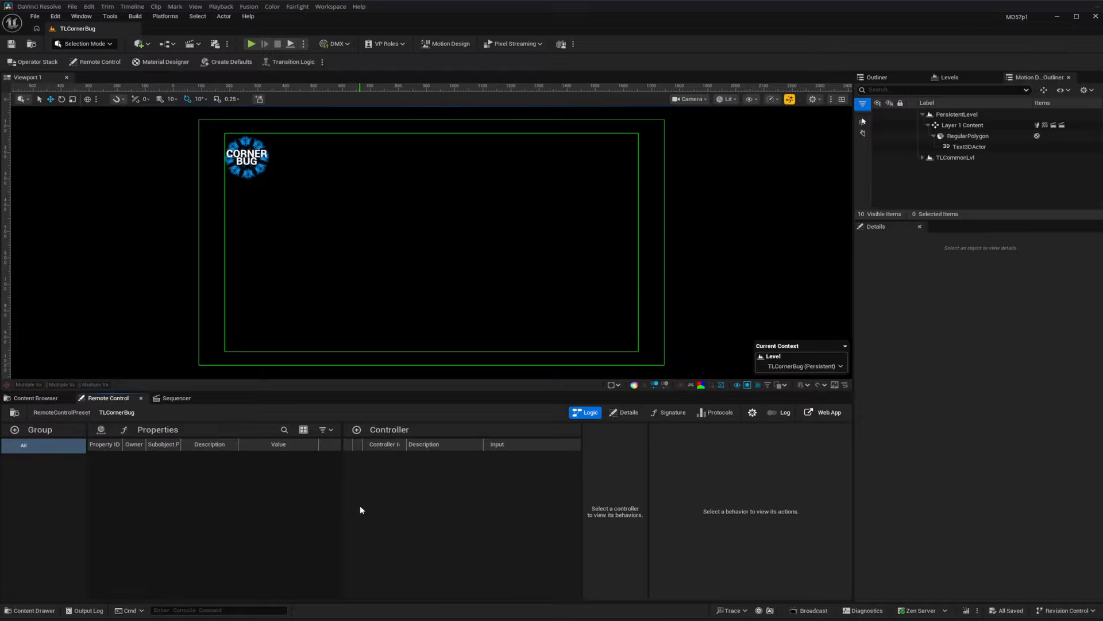
# - Return to the TL folder's assets and review the TLCornerBug level's transition logic mode and layer tag
pyautogui.click(34, 397)
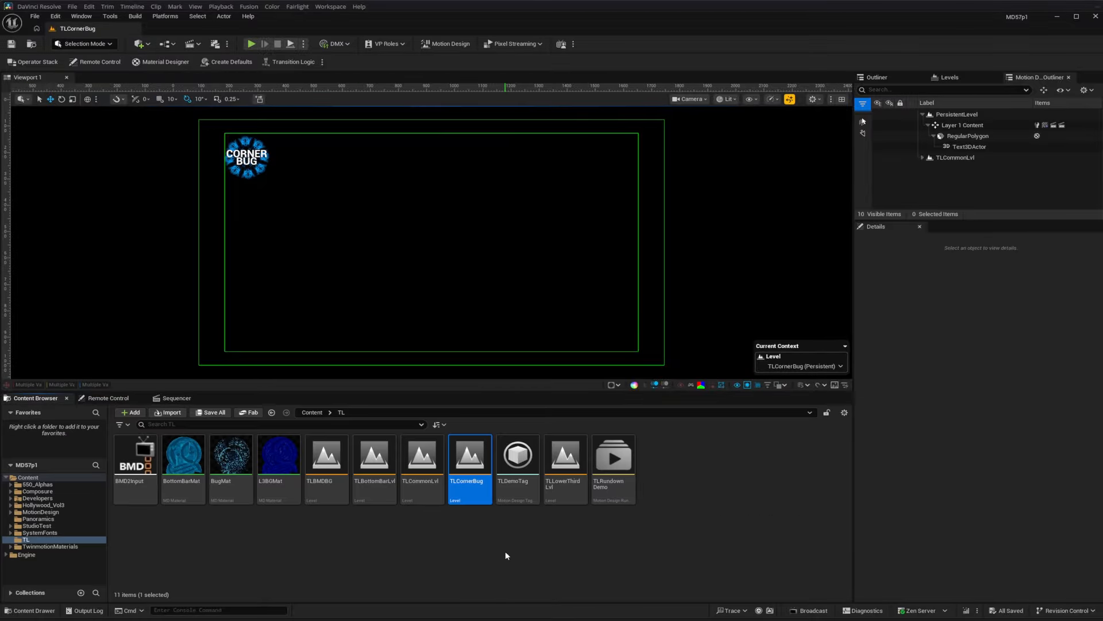
pyautogui.click(322, 62)
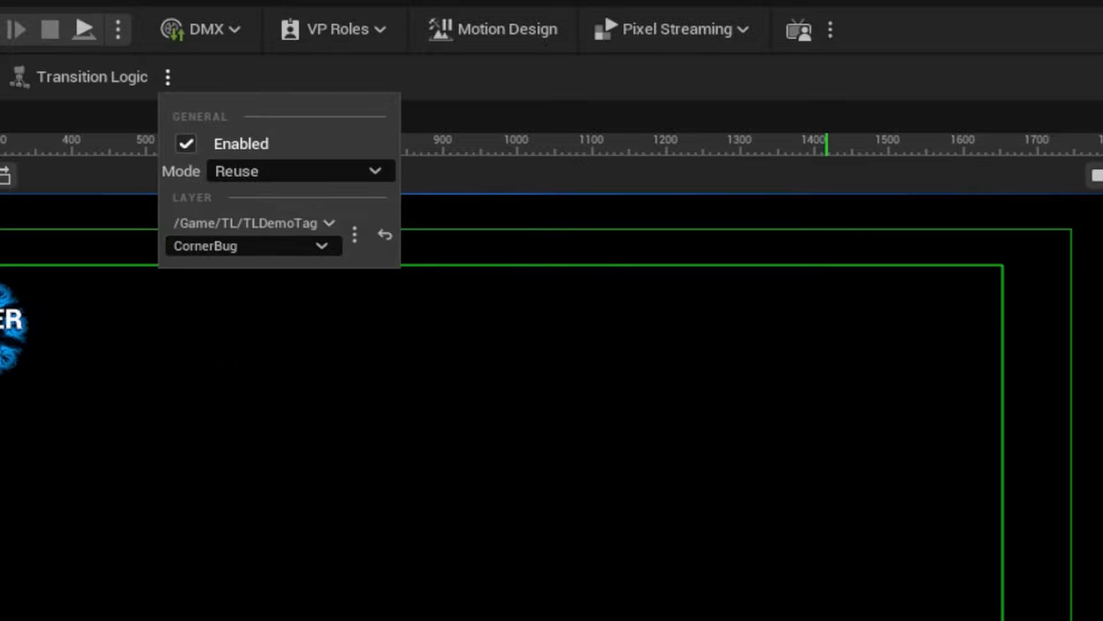
pyautogui.click(1081, 618)
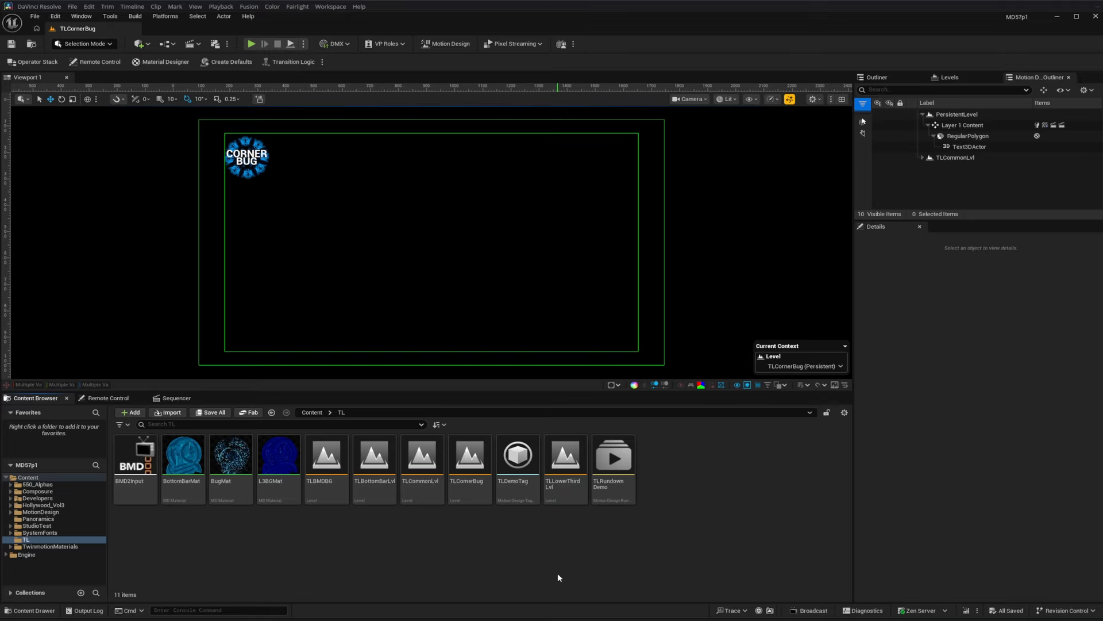
# - Open the TLBottomBarLvl level from the TL folder and review its transition logic mode and layer tag
pyautogui.doubleClick(374, 459)
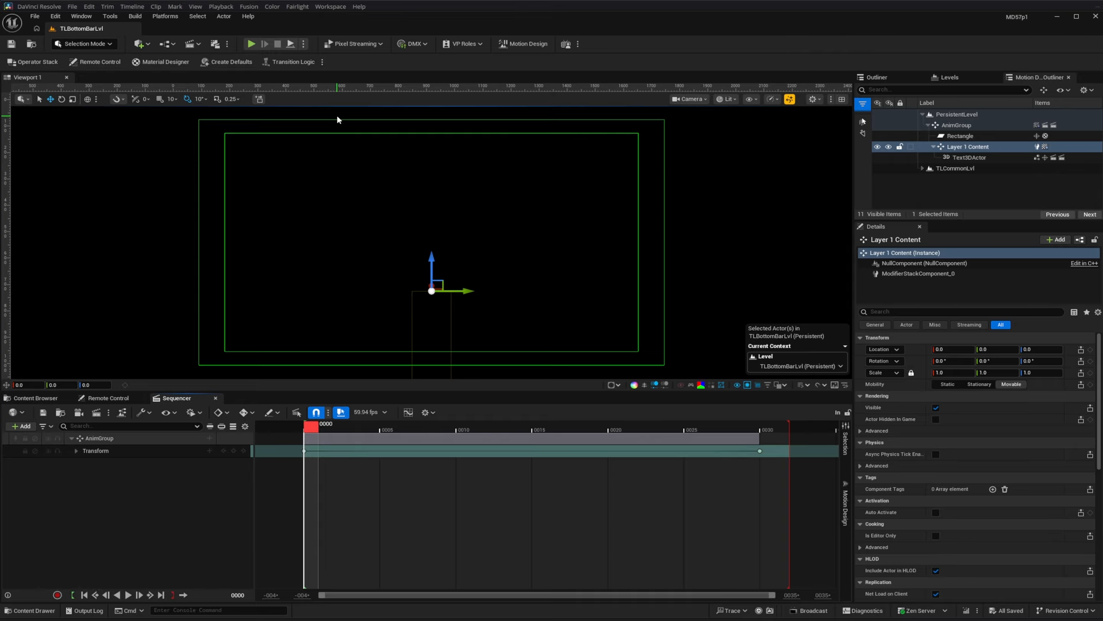
pyautogui.click(322, 62)
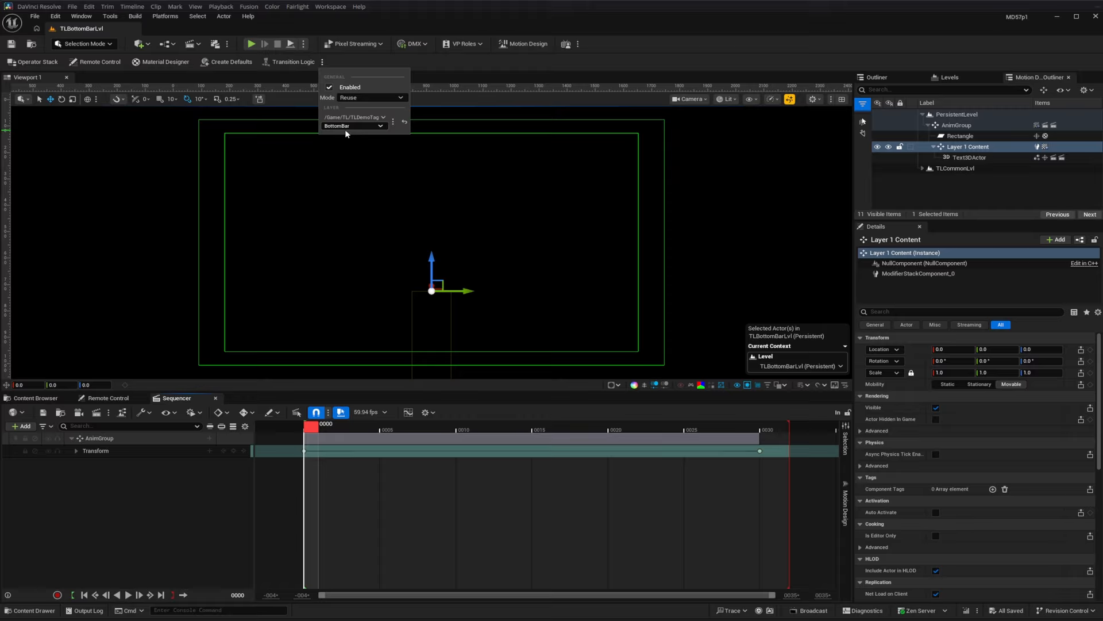
pyautogui.click(109, 519)
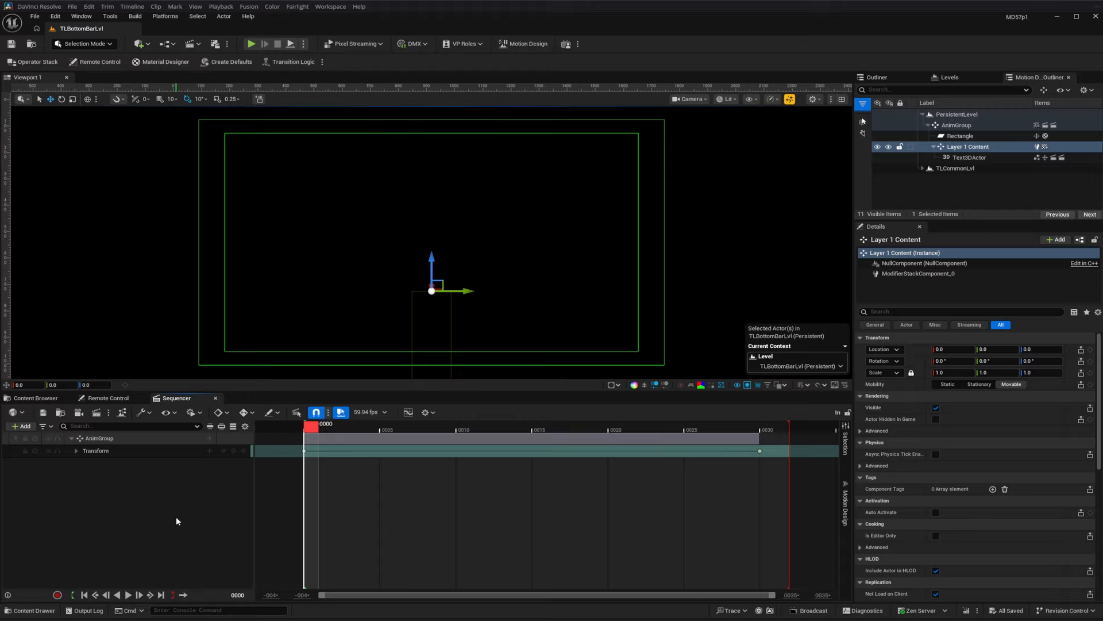
# - View the bottom bar's extra sequence named Sequence, and play the level's In and Out sequences
pyautogui.click(845, 505)
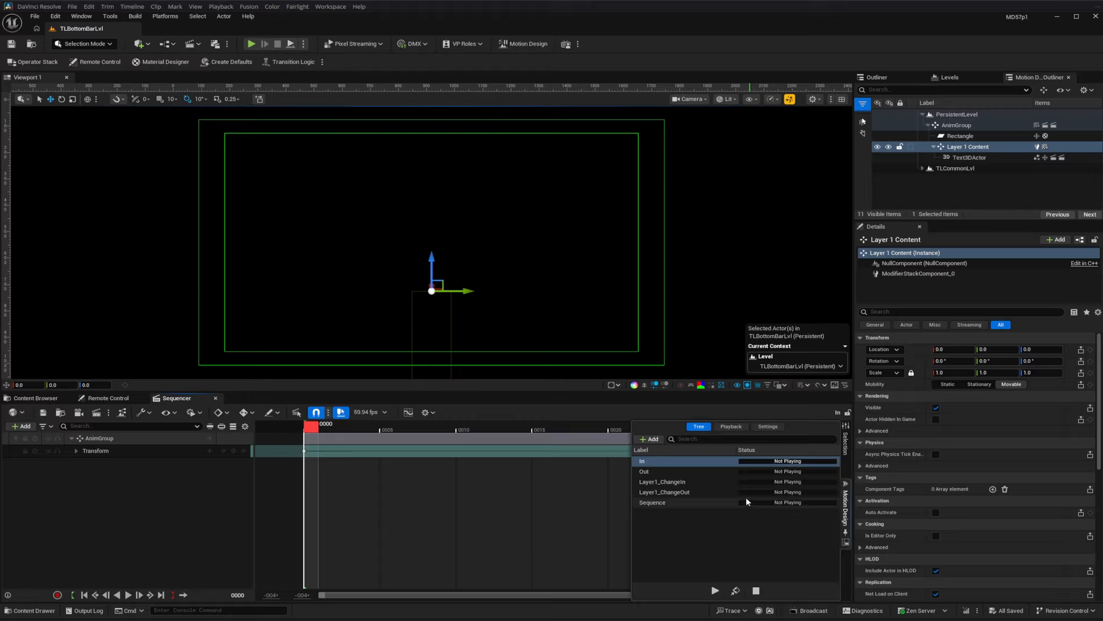
pyautogui.click(666, 502)
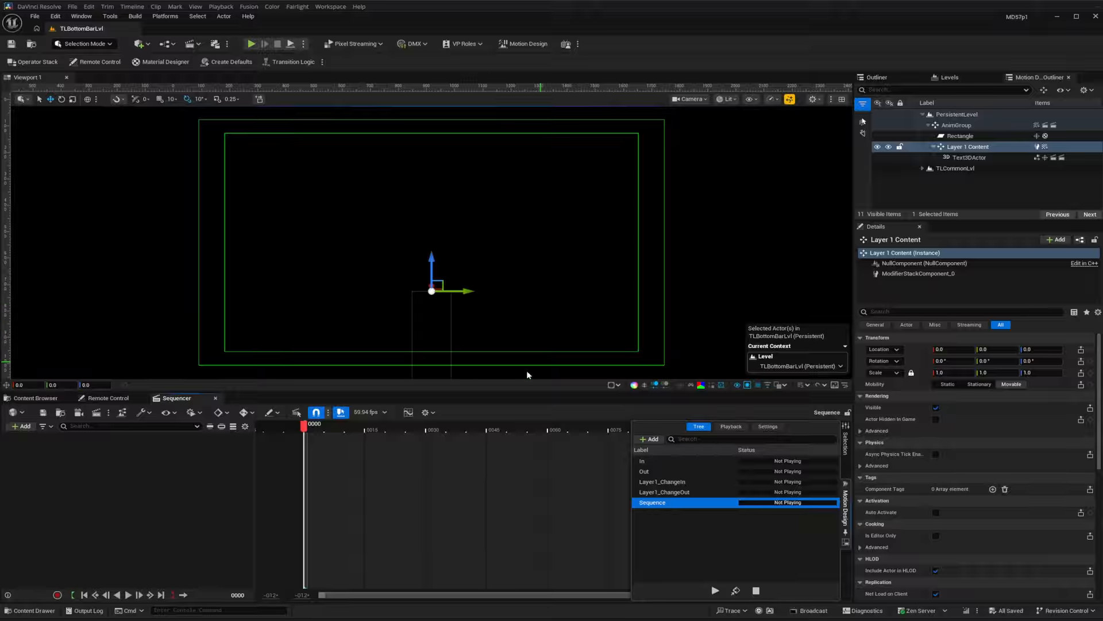
pyautogui.click(668, 461)
pyautogui.click(128, 595)
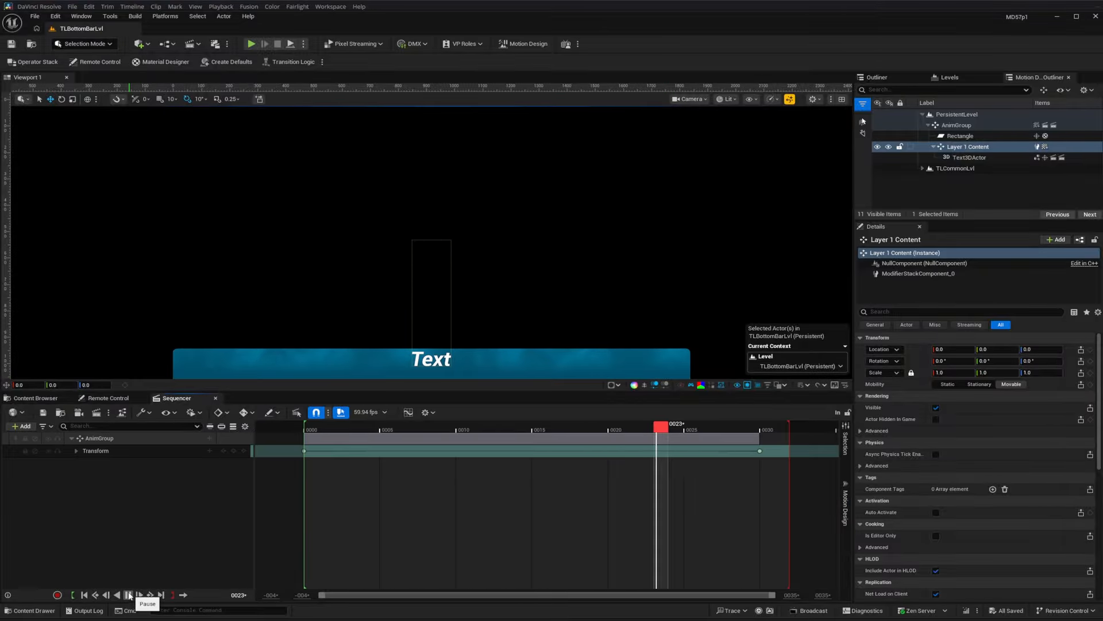
pyautogui.click(845, 500)
pyautogui.click(644, 471)
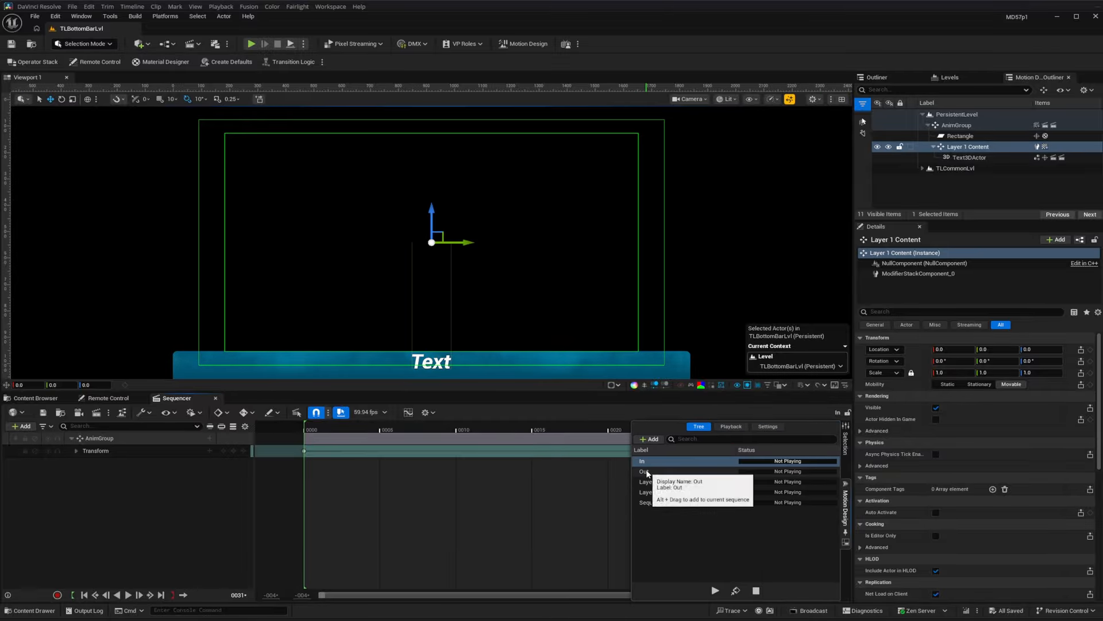
pyautogui.click(128, 595)
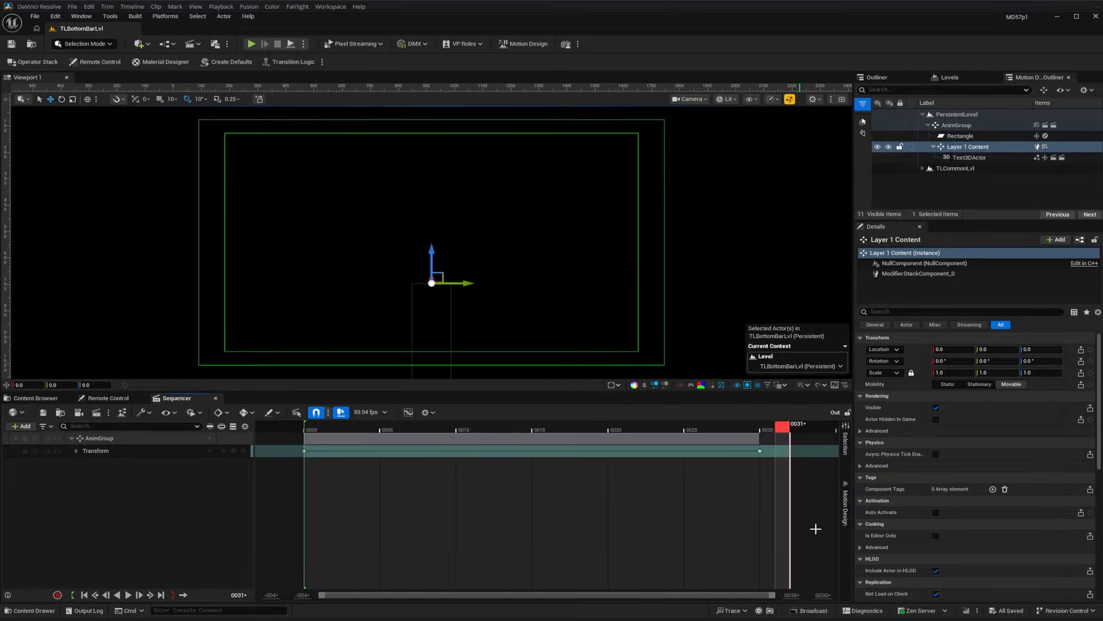
# - Show the bottom bar's Layer1_ChangeIn sequence with the Text3DActor's Opacity track and play it
pyautogui.click(848, 501)
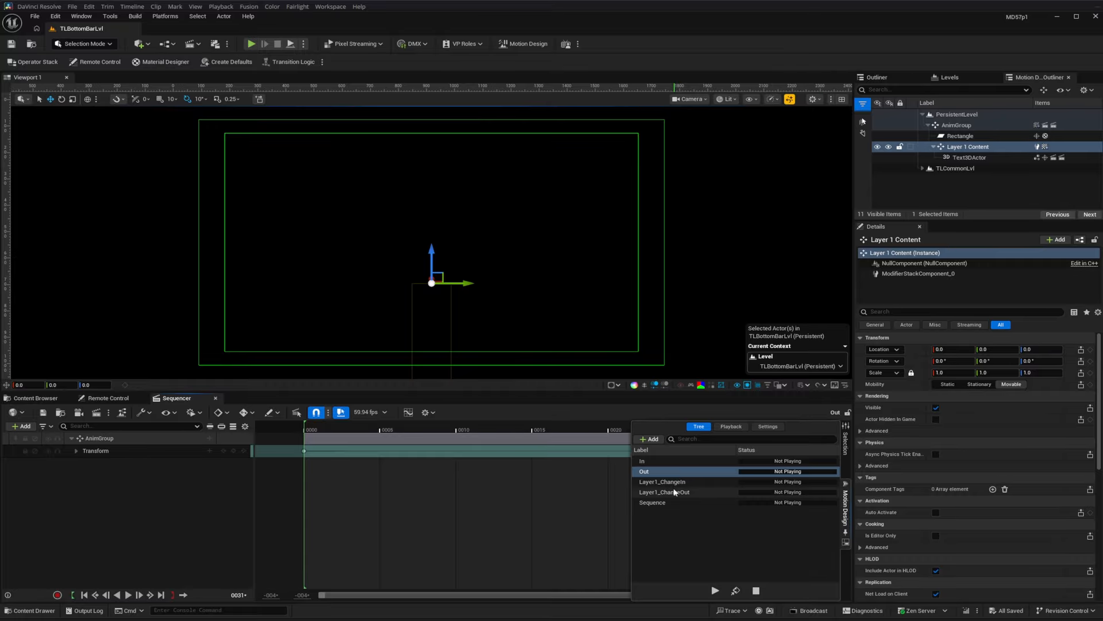
pyautogui.click(661, 503)
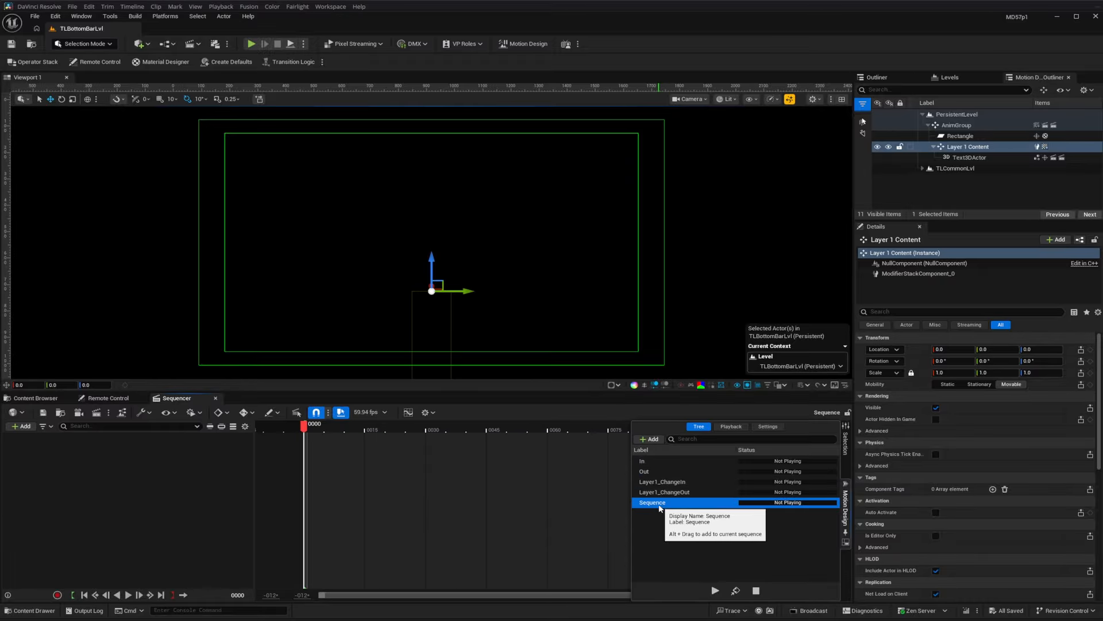
pyautogui.click(662, 481)
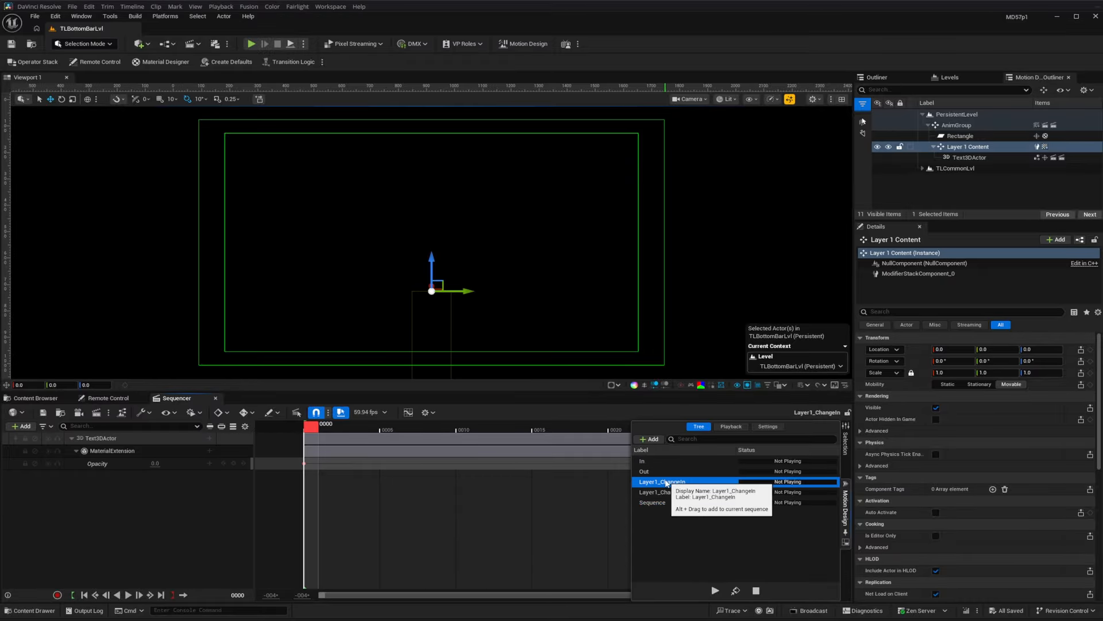
pyautogui.click(198, 508)
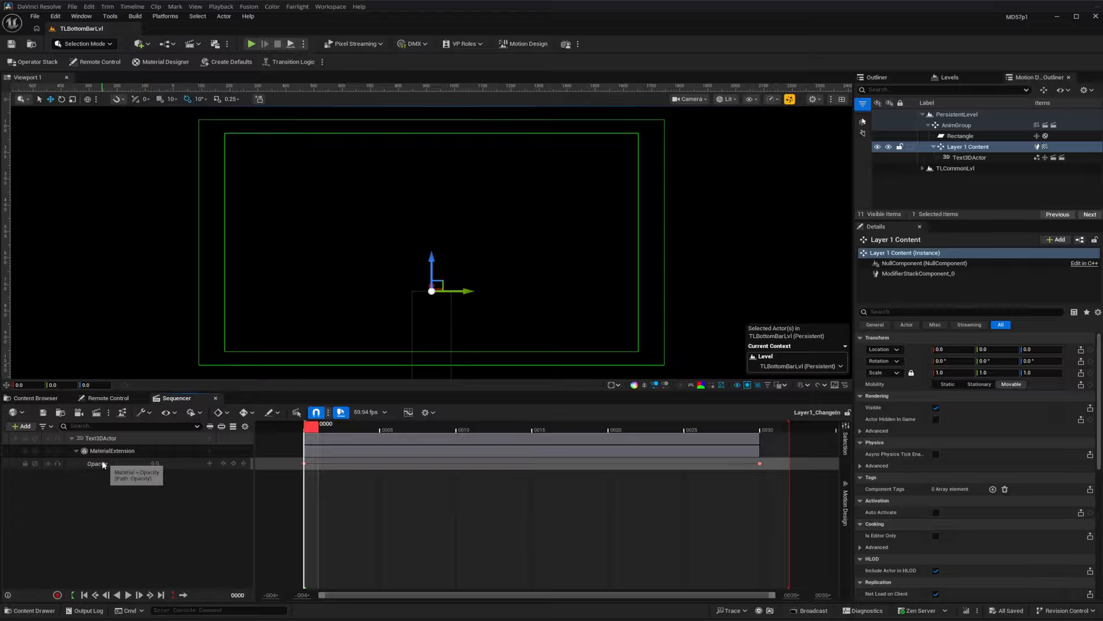
pyautogui.click(128, 595)
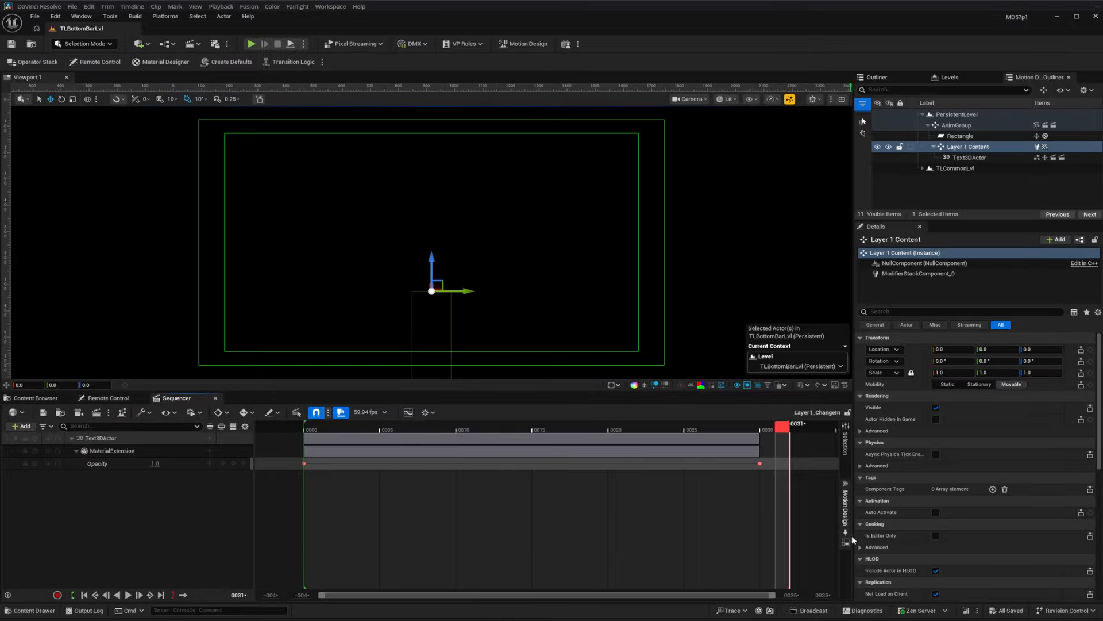
# - Show the bottom bar's Layer1_ChangeOut sequence with the Text3DActor's Opacity track and play it
pyautogui.click(845, 507)
pyautogui.click(670, 493)
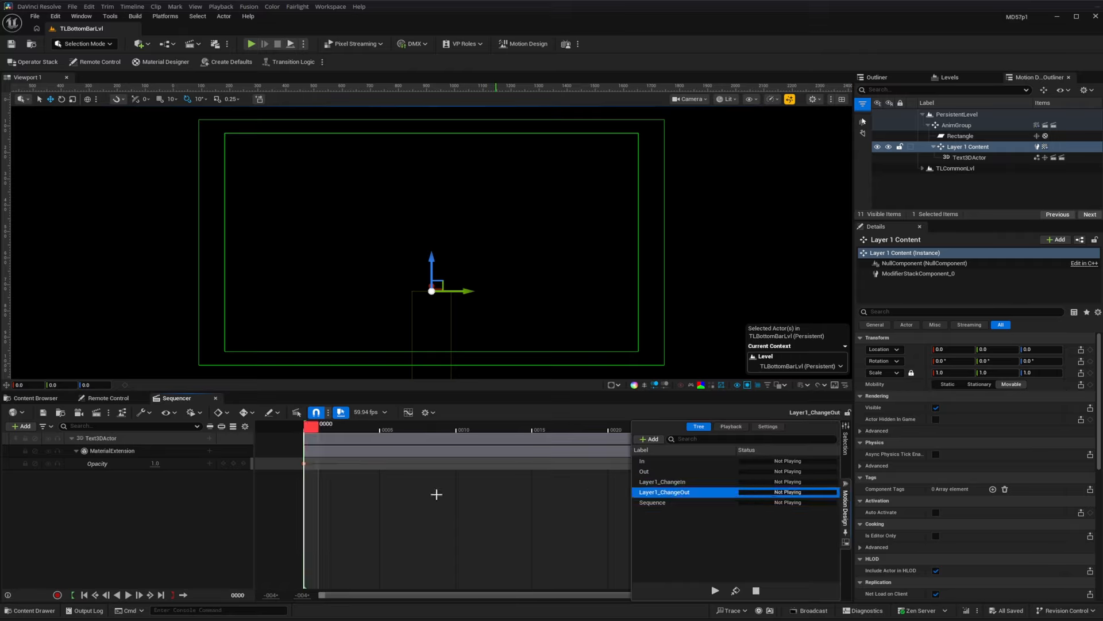
pyautogui.click(143, 494)
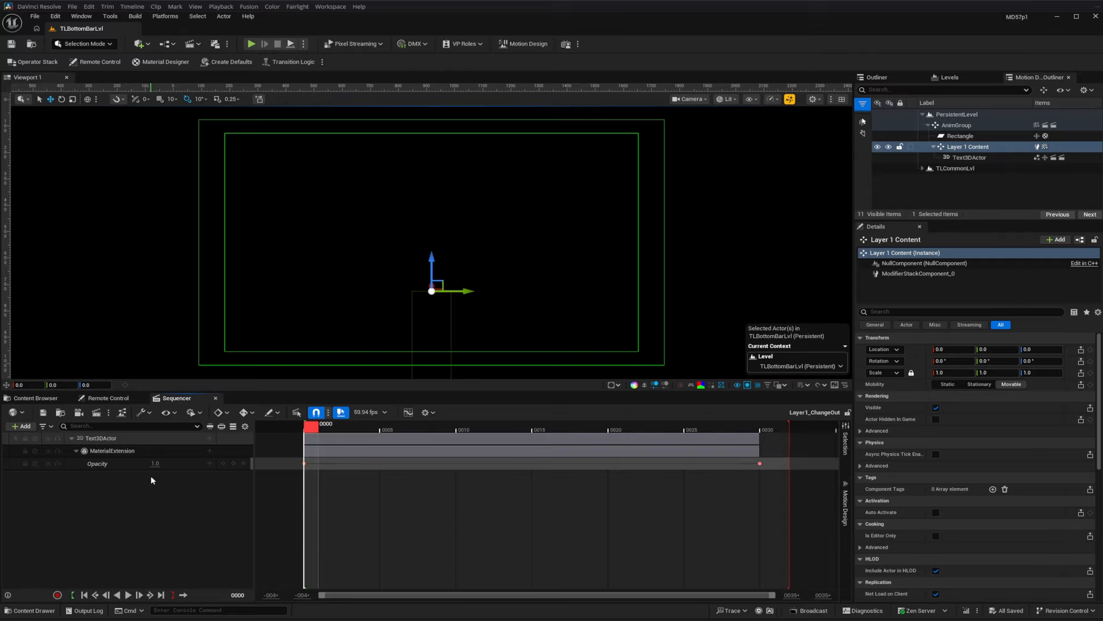
pyautogui.click(128, 595)
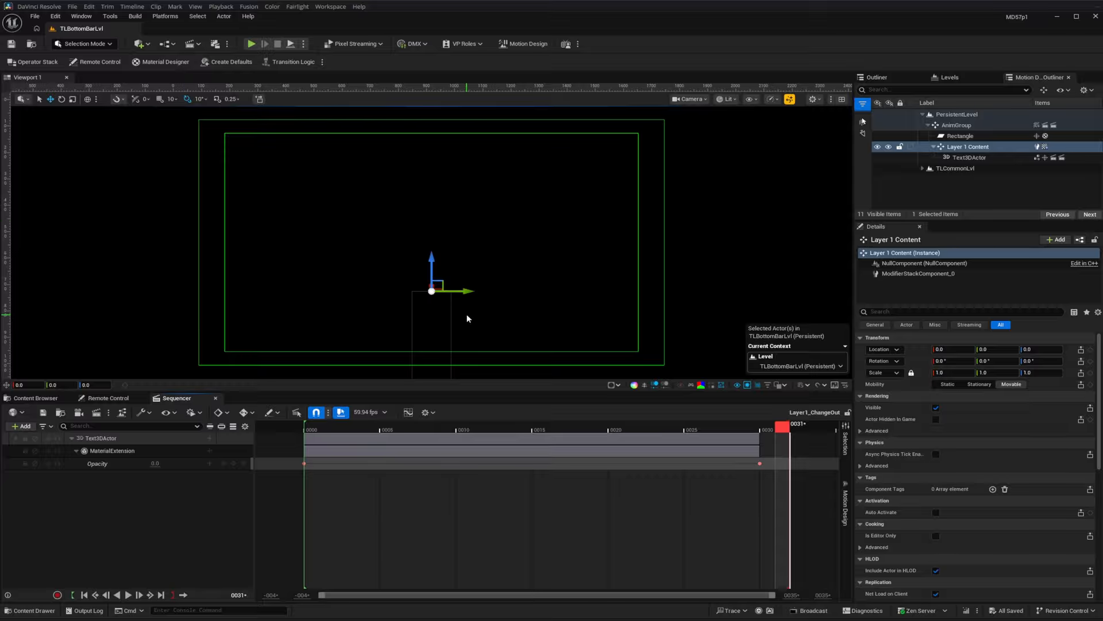
# - Show Layer 1 Content's modifiers, including Transition Logic Sub Layer's Change In and Change Out sequences, and review the level's Remote Control controllers
pyautogui.click(960, 136)
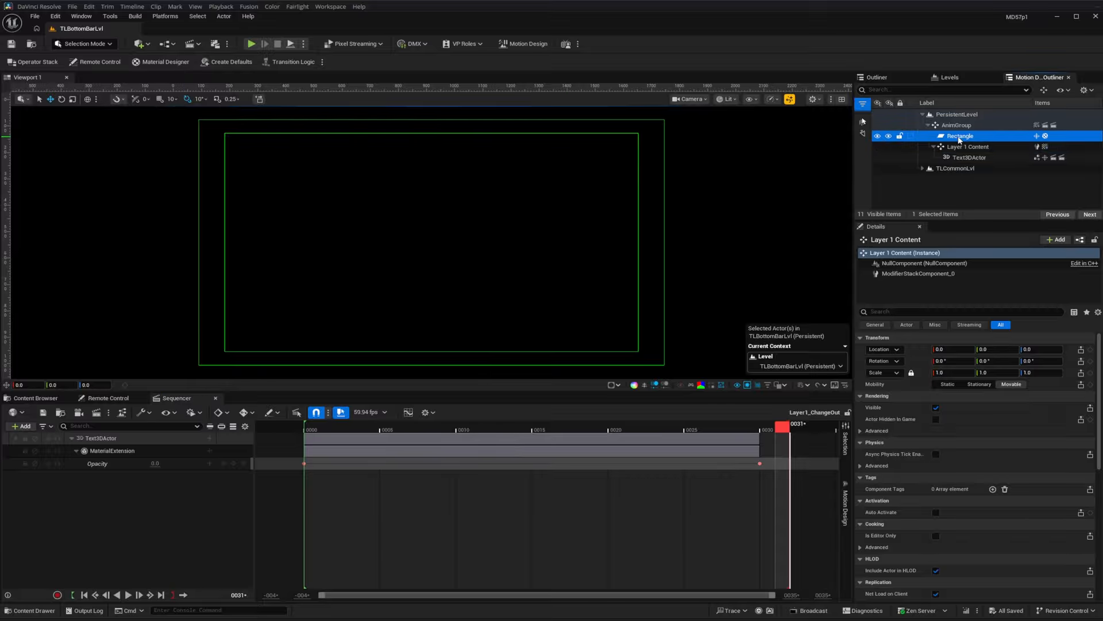
pyautogui.click(962, 148)
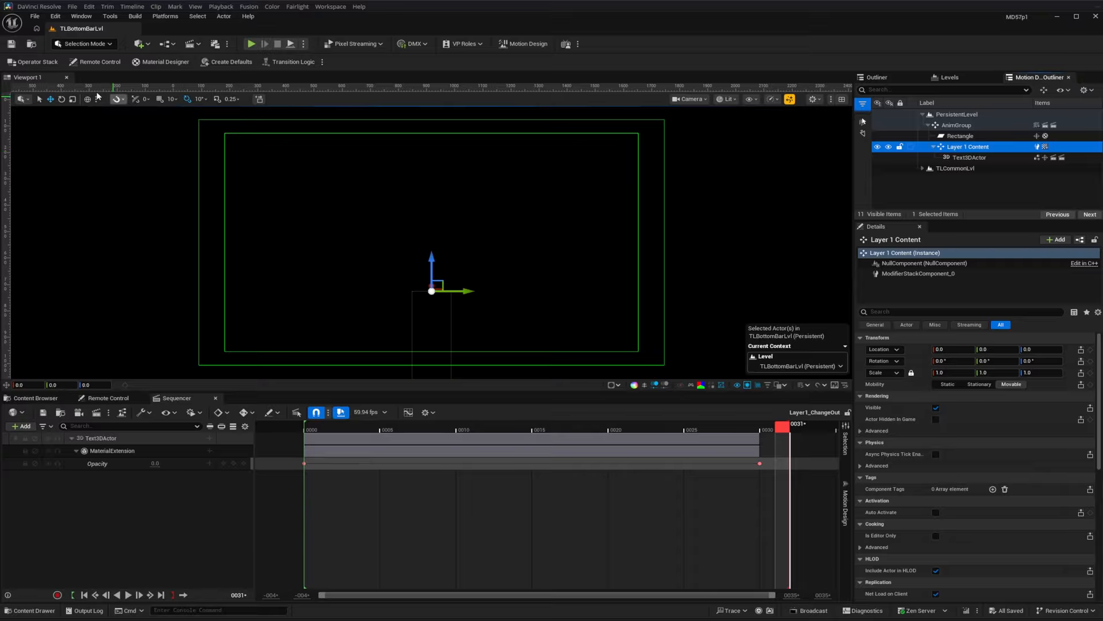
pyautogui.click(40, 68)
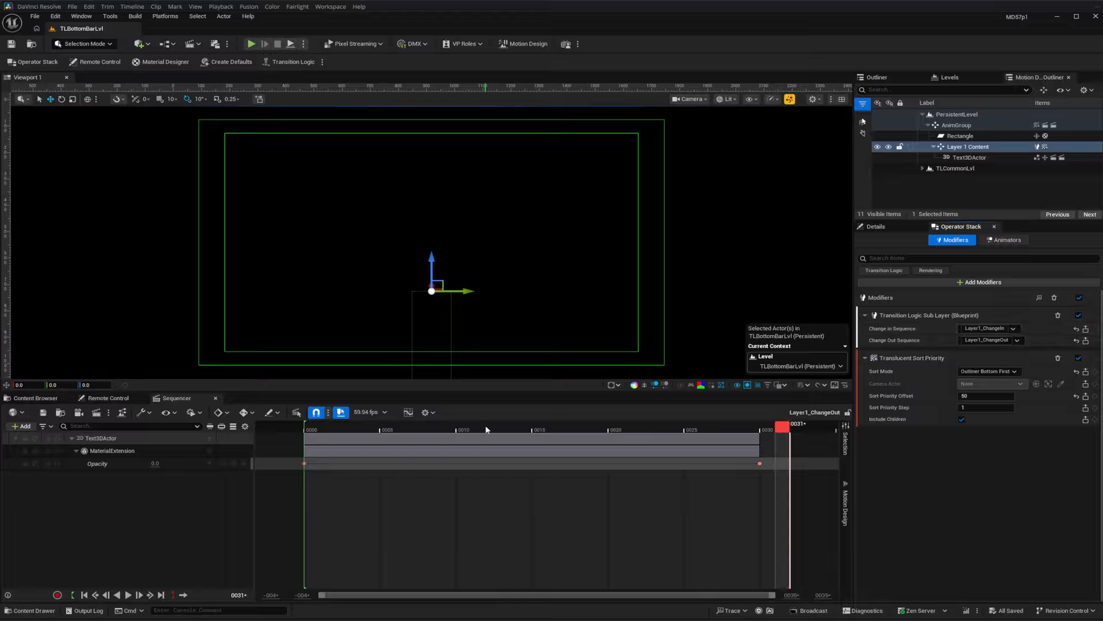
pyautogui.click(108, 398)
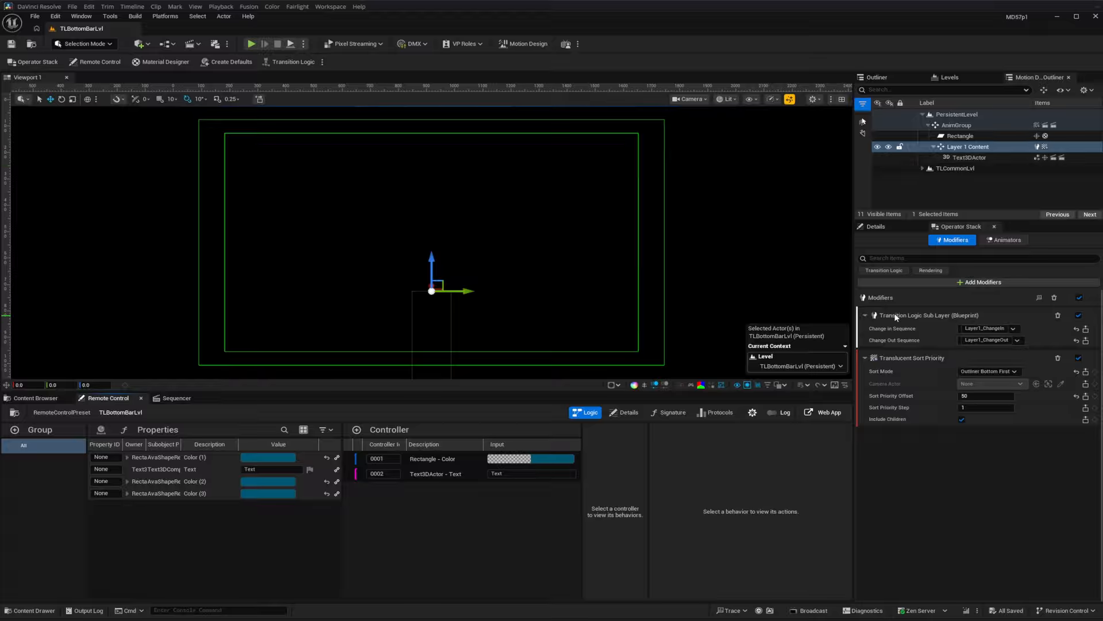
pyautogui.click(952, 149)
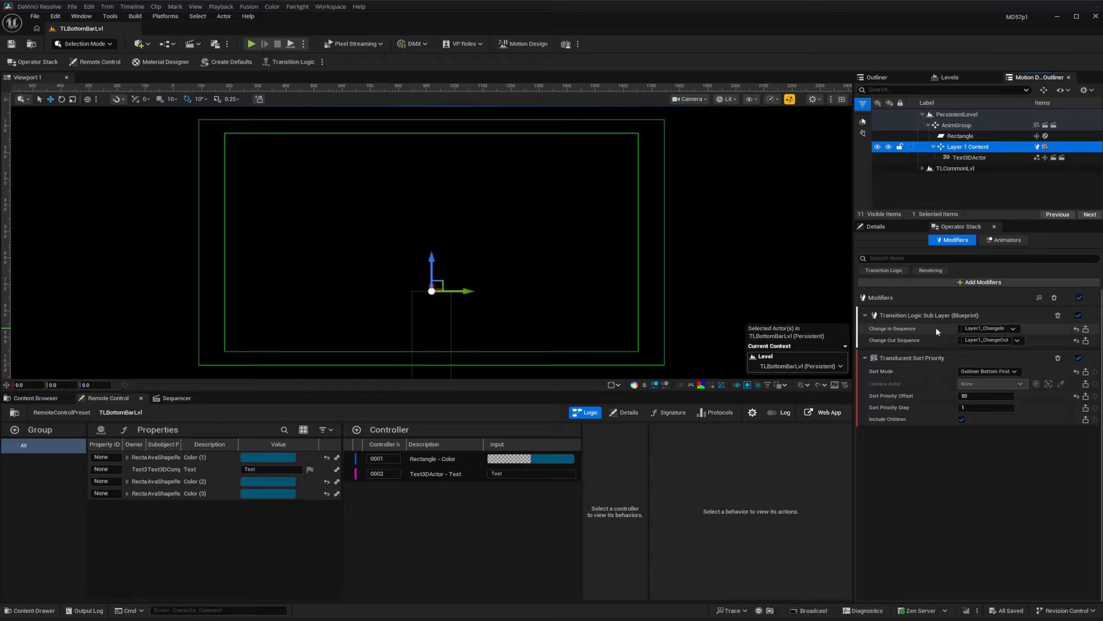
# - Open the TLLowerThirdLvl level from the TL folder and review its transition logic mode and layer tag
pyautogui.click(37, 398)
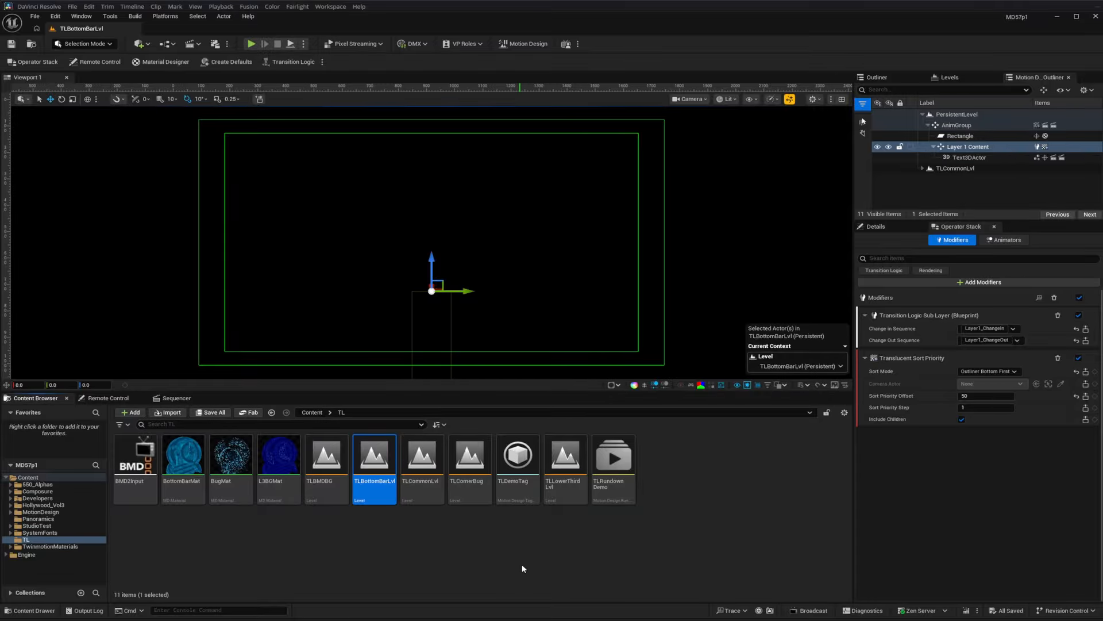
pyautogui.doubleClick(570, 462)
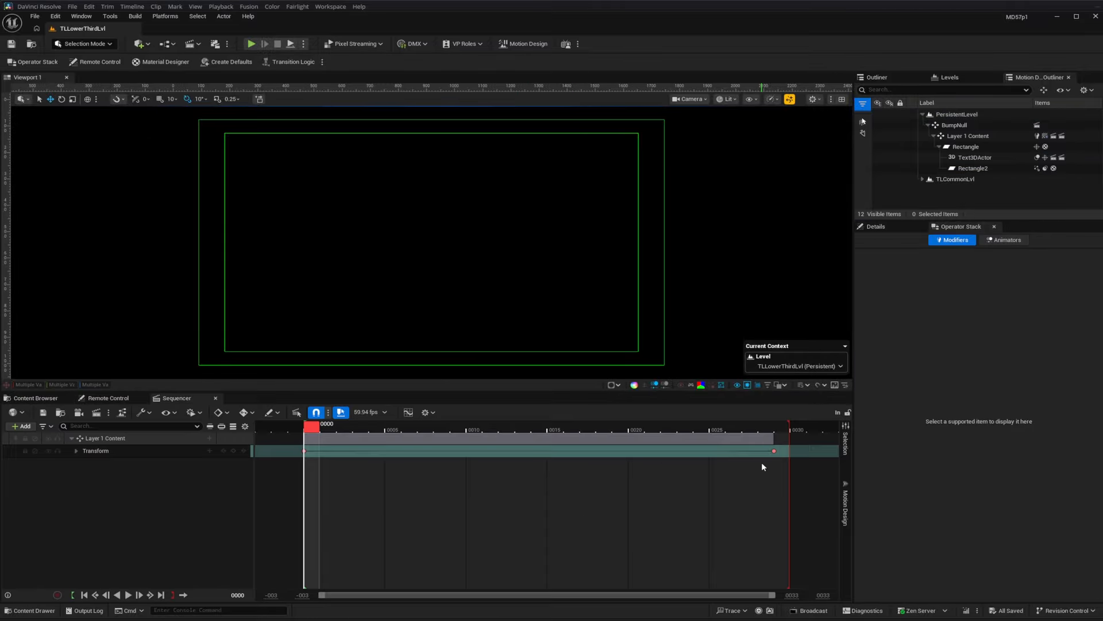
pyautogui.click(322, 62)
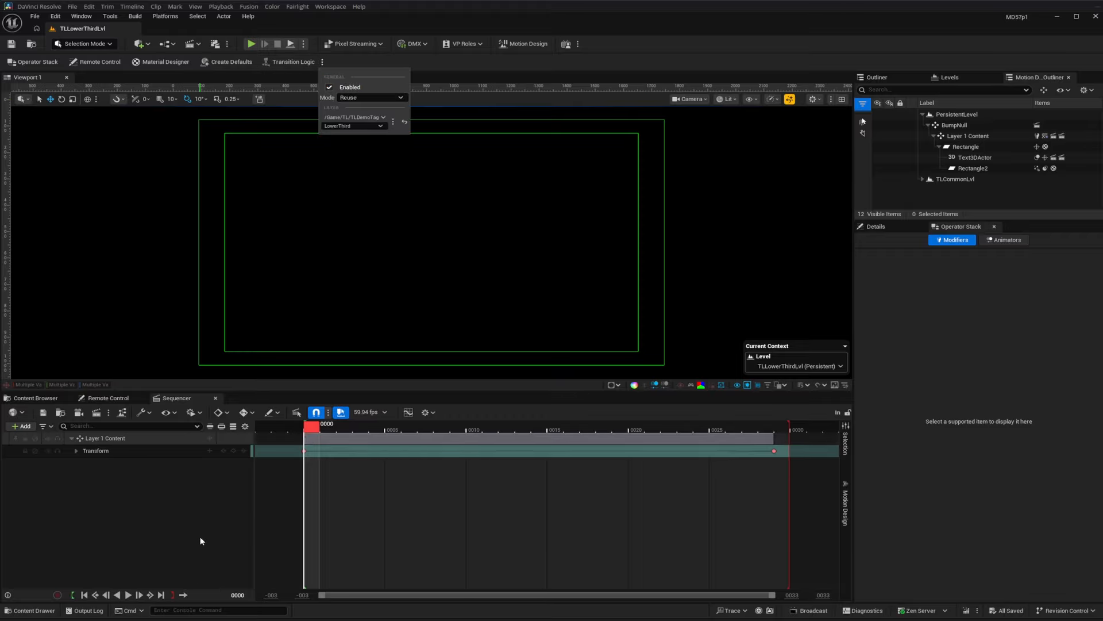
# - Show the lower third's Bump sequence and play it forward and in reverse
pyautogui.click(845, 506)
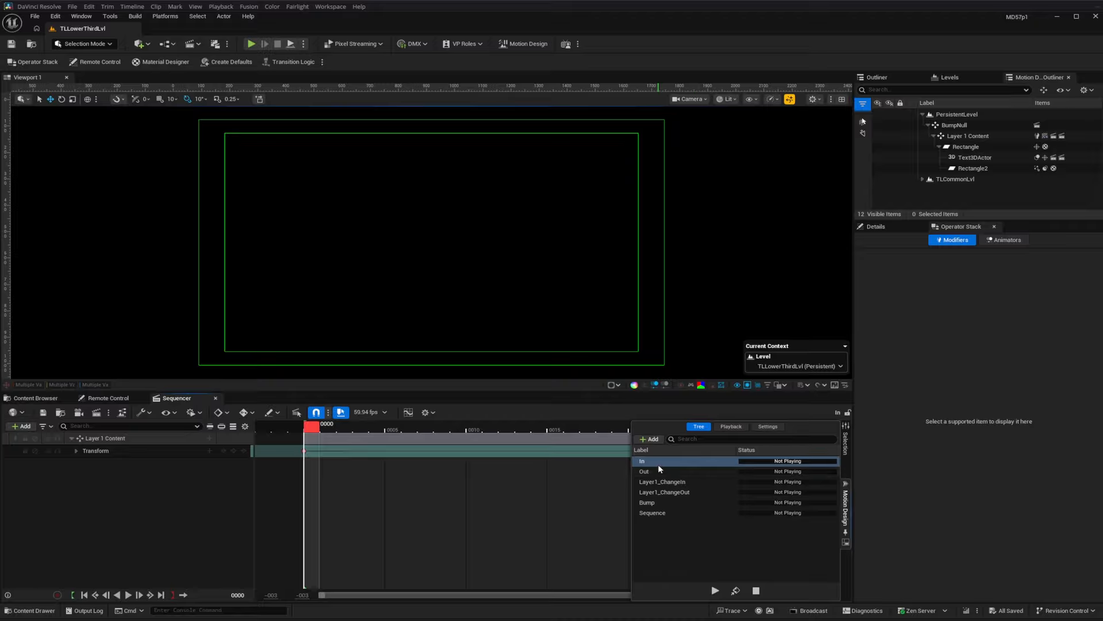
pyautogui.click(657, 501)
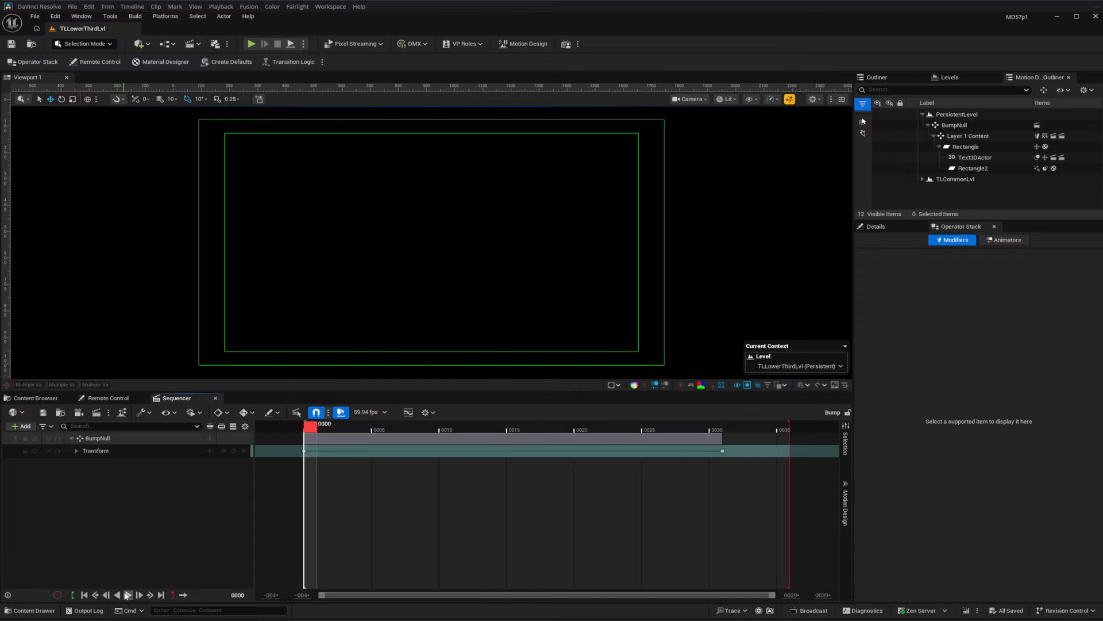
pyautogui.click(128, 594)
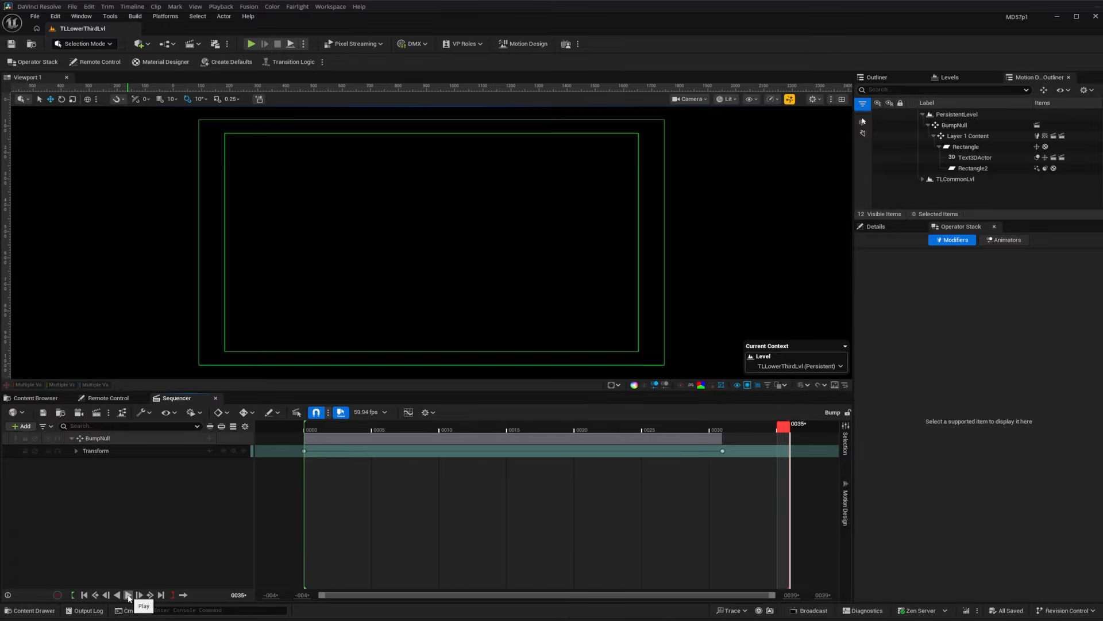
pyautogui.click(118, 596)
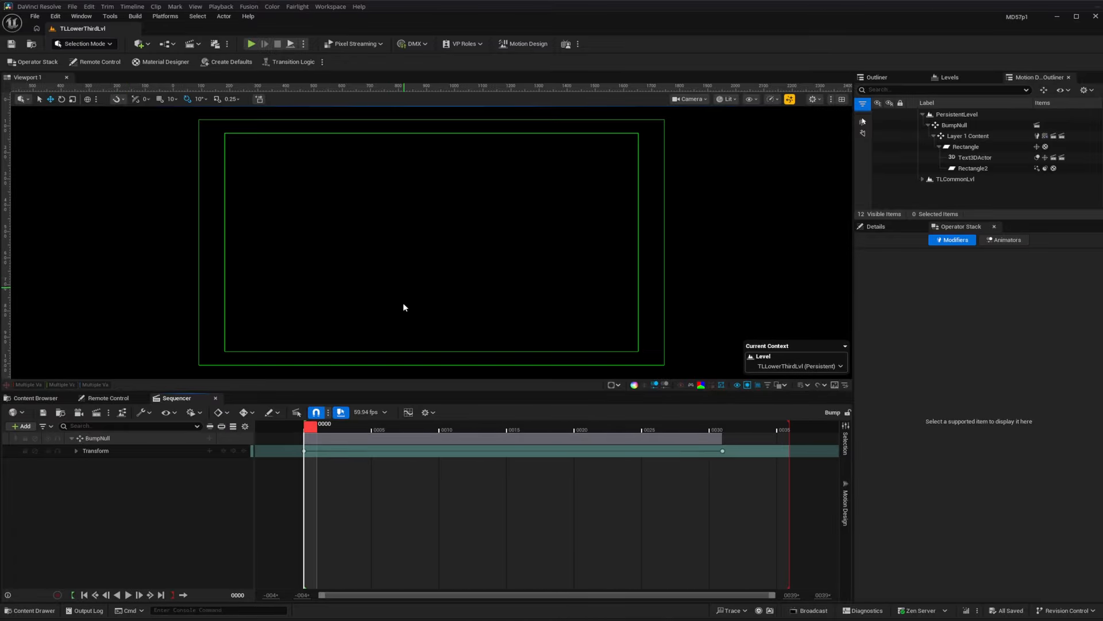
# - Return to the Bump sequence, select the BumpNull actor, and play its Transform animation forward and in reverse
pyautogui.click(845, 506)
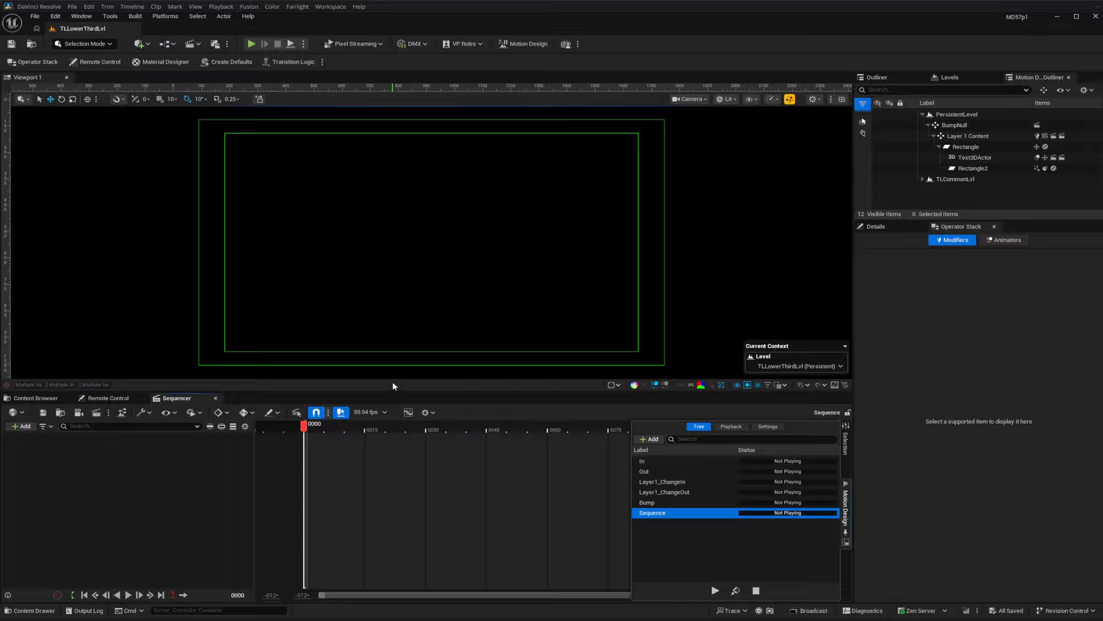
pyautogui.click(661, 503)
pyautogui.click(263, 527)
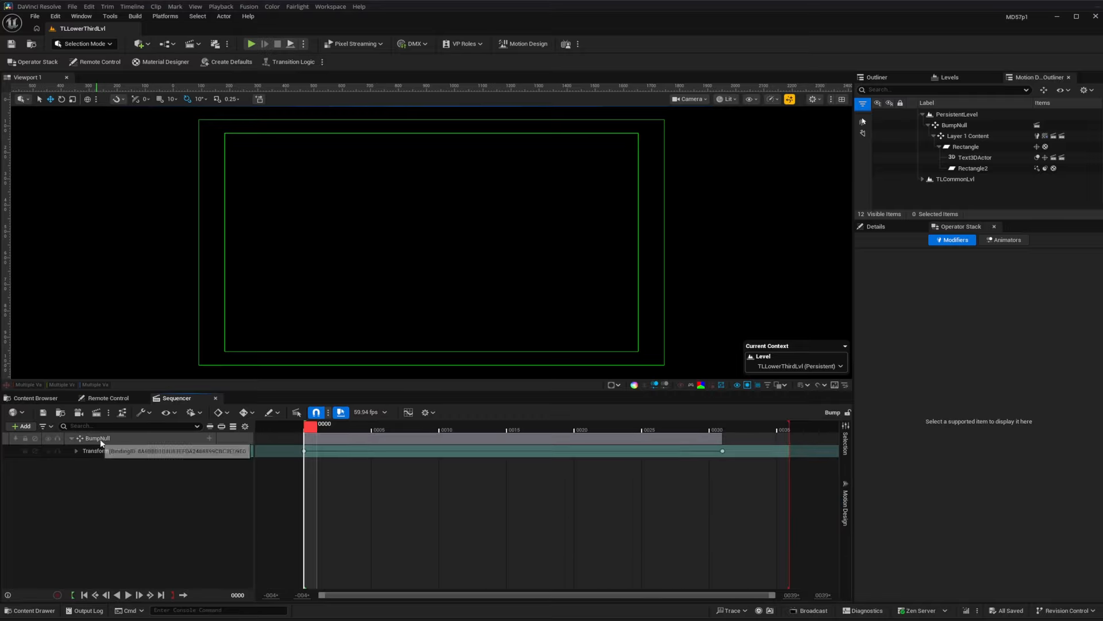
pyautogui.click(953, 124)
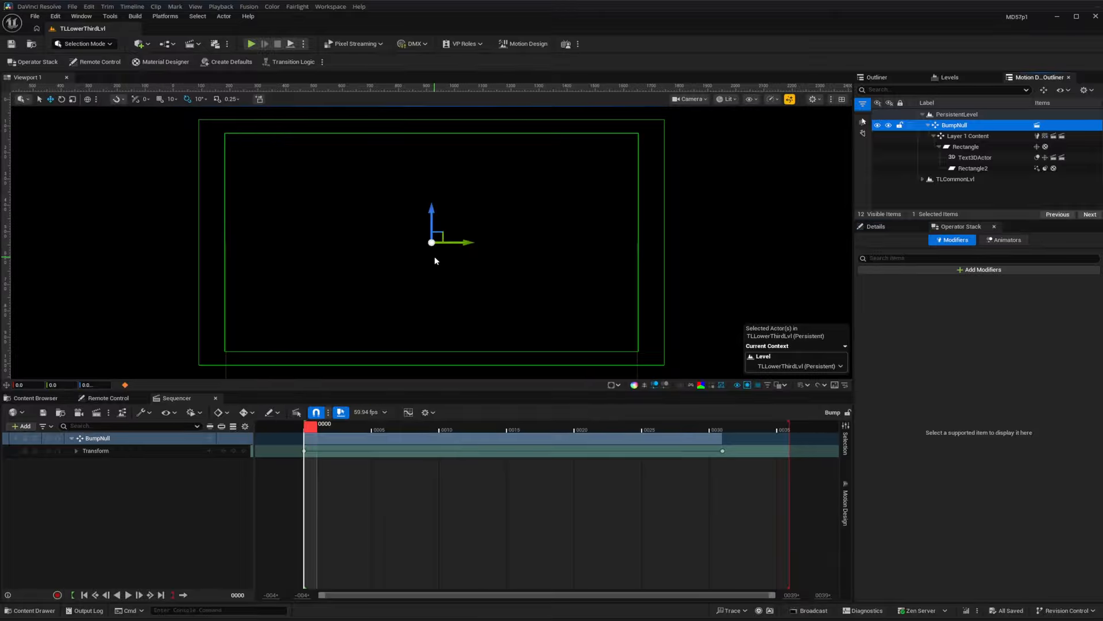
pyautogui.click(129, 596)
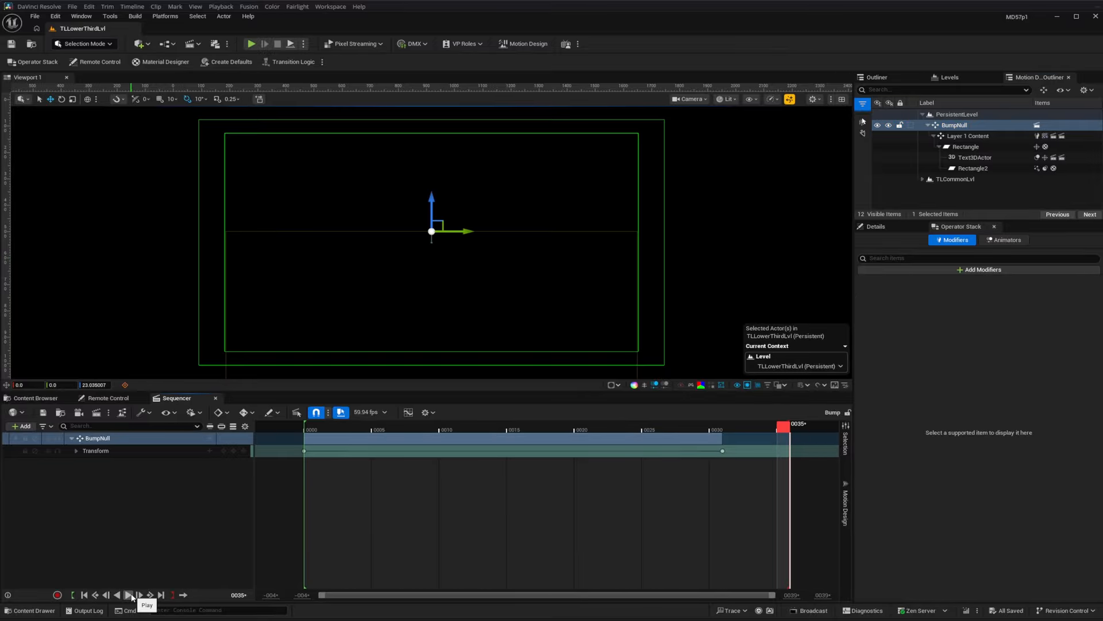
pyautogui.click(117, 595)
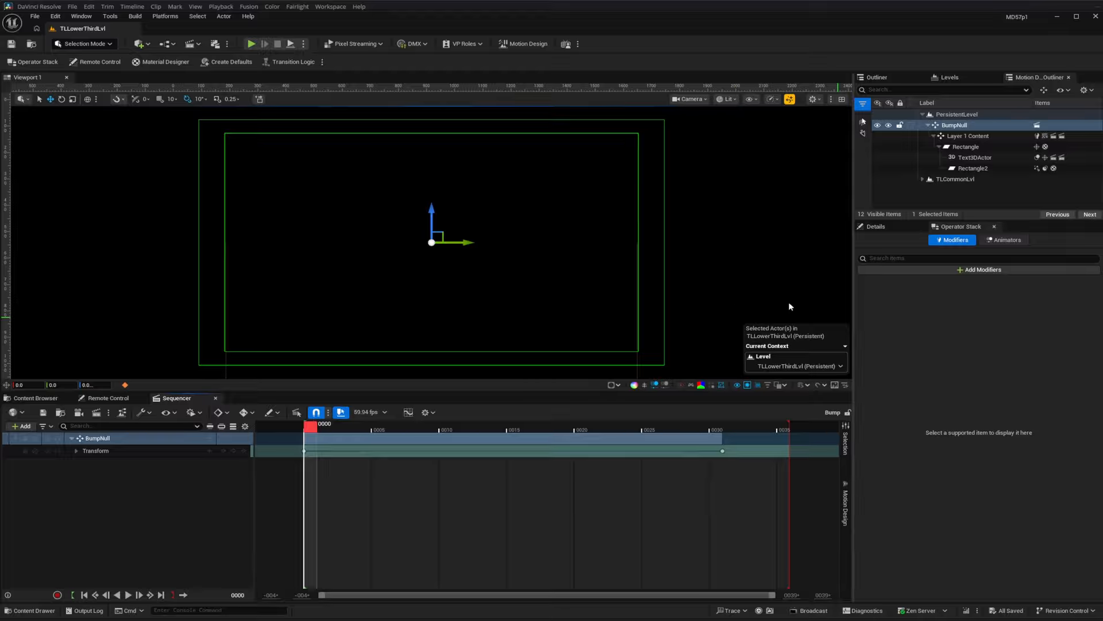
# - Show the lower third's Scene Settings and expand the first State Tree state to examine its layer, sequence and delays
pyautogui.click(80, 16)
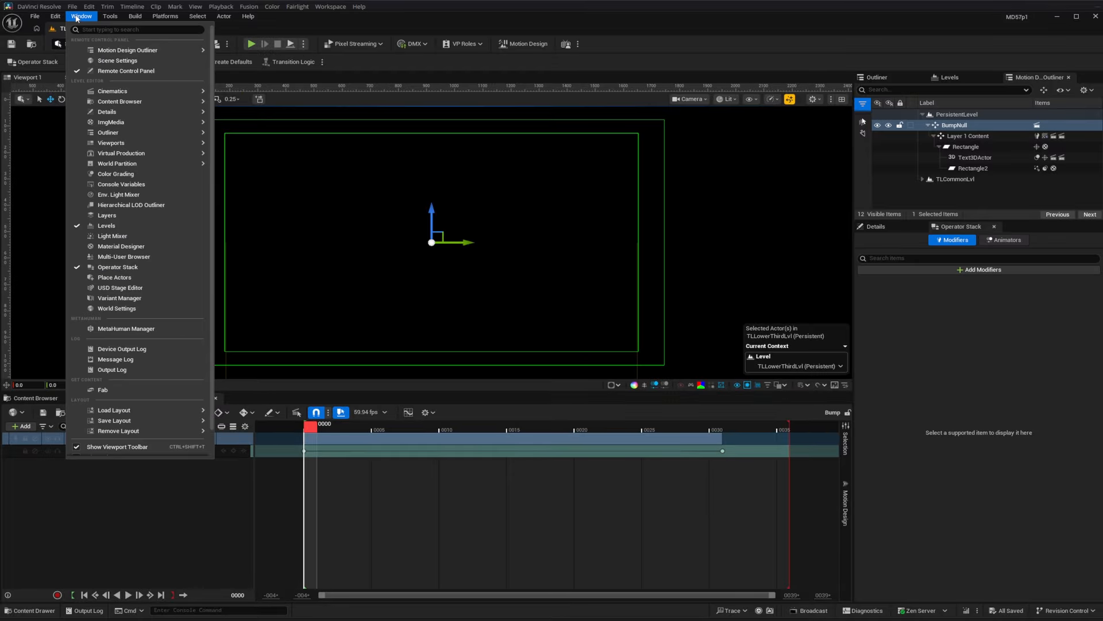
pyautogui.moveTo(107, 50)
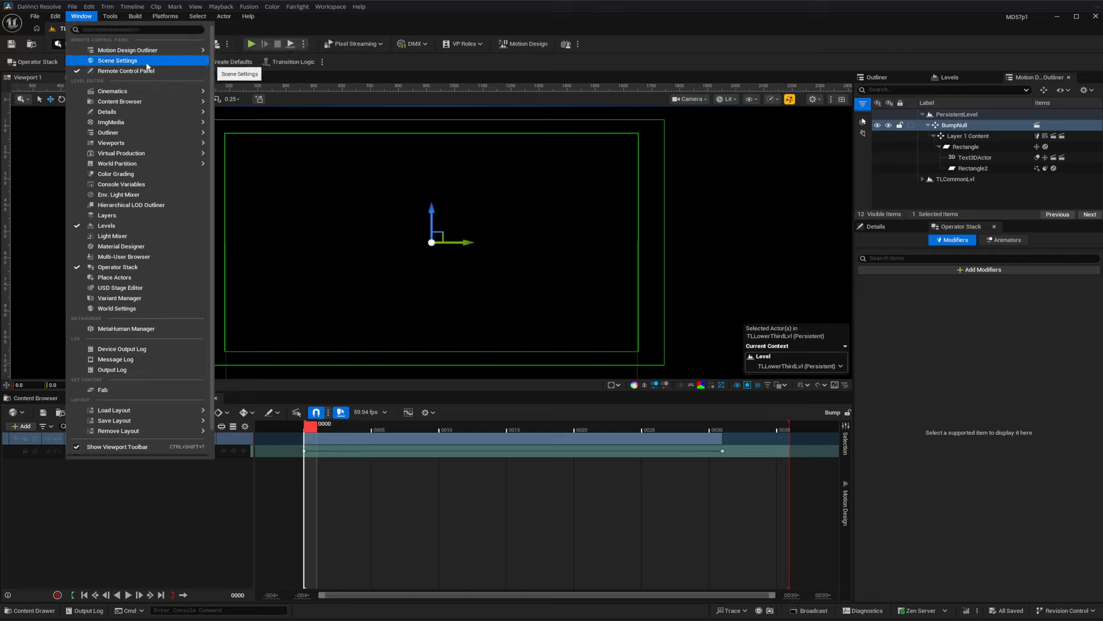
pyautogui.click(112, 61)
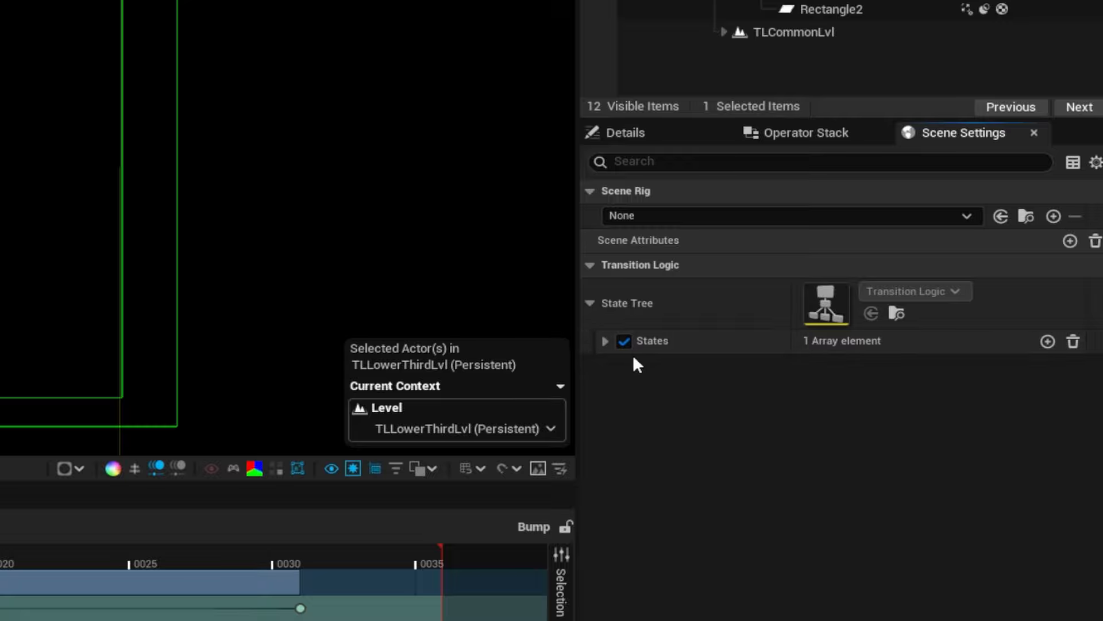
pyautogui.click(606, 344)
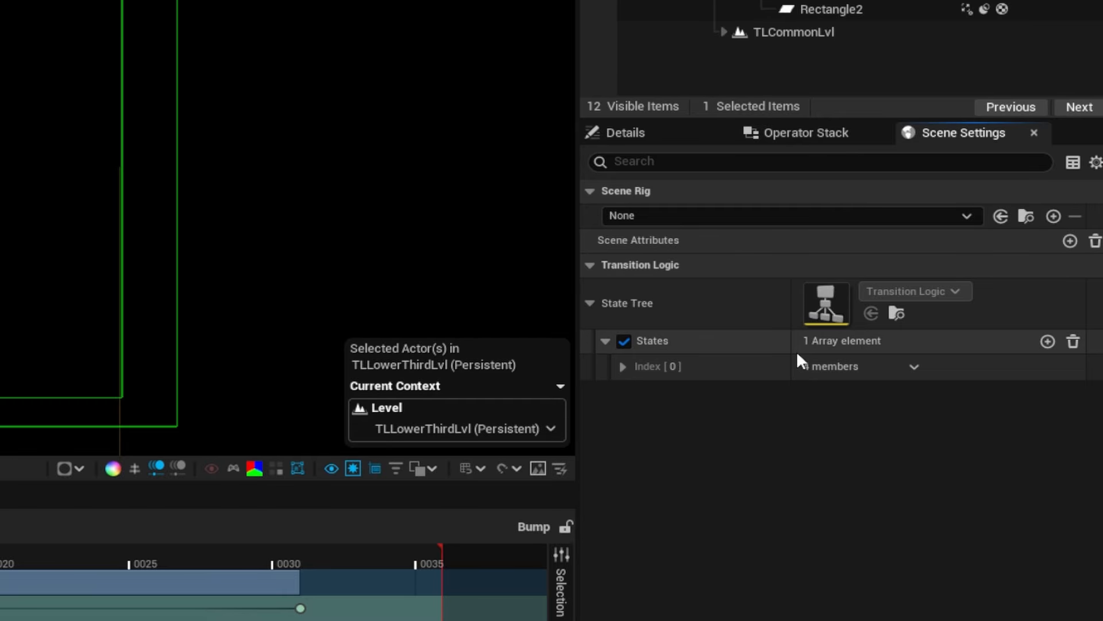
pyautogui.click(623, 366)
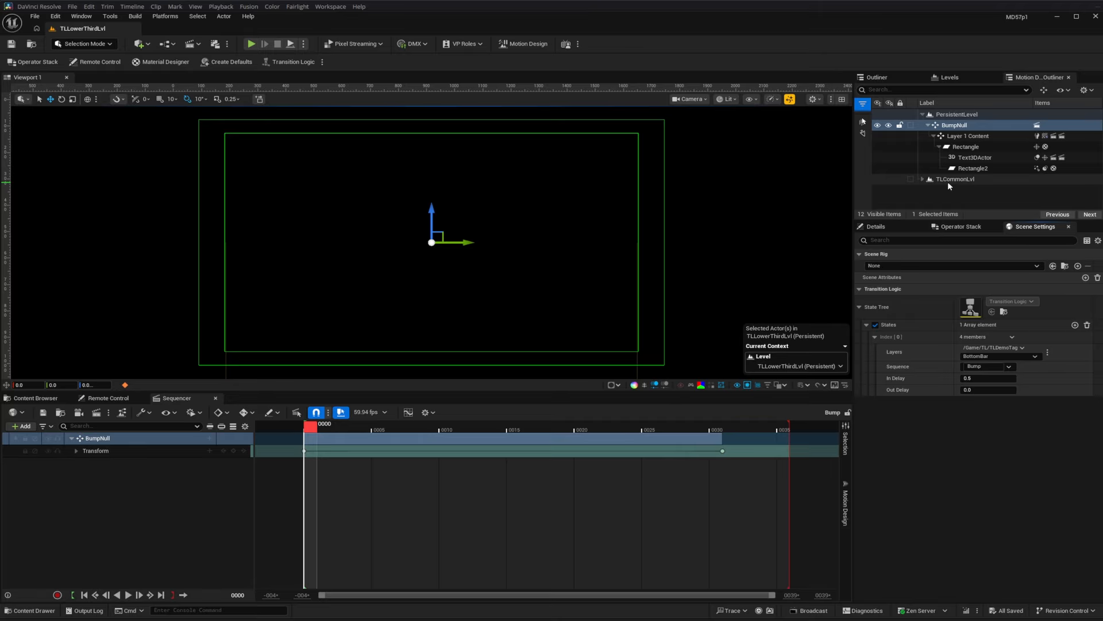
# - Return to the TL folder's assets and point out the TLCommonLvl level
pyautogui.click(46, 399)
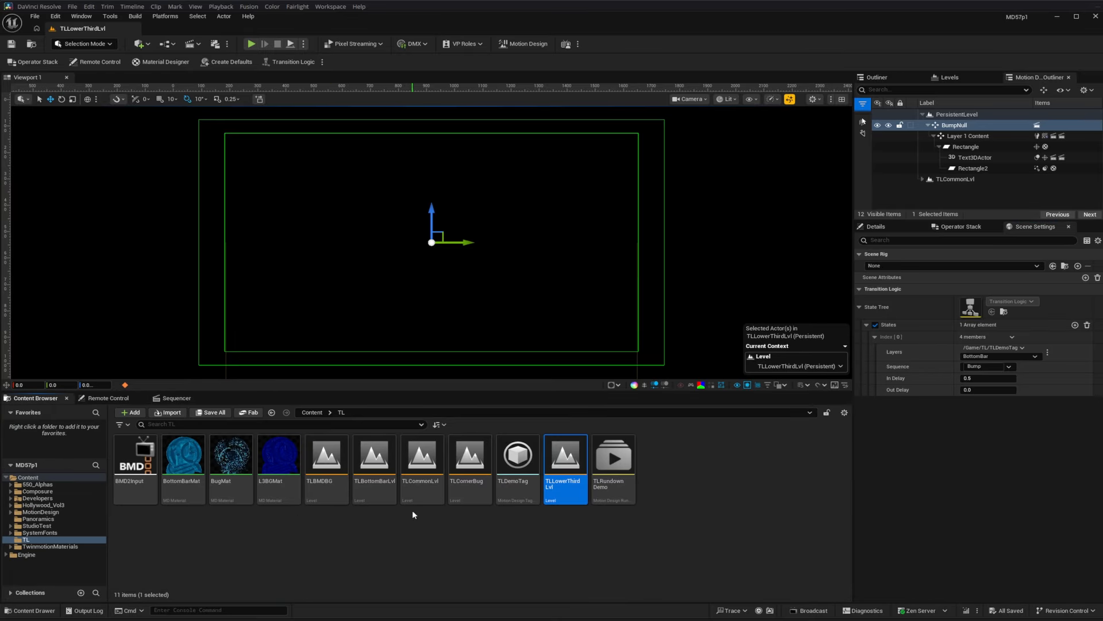
pyautogui.click(418, 460)
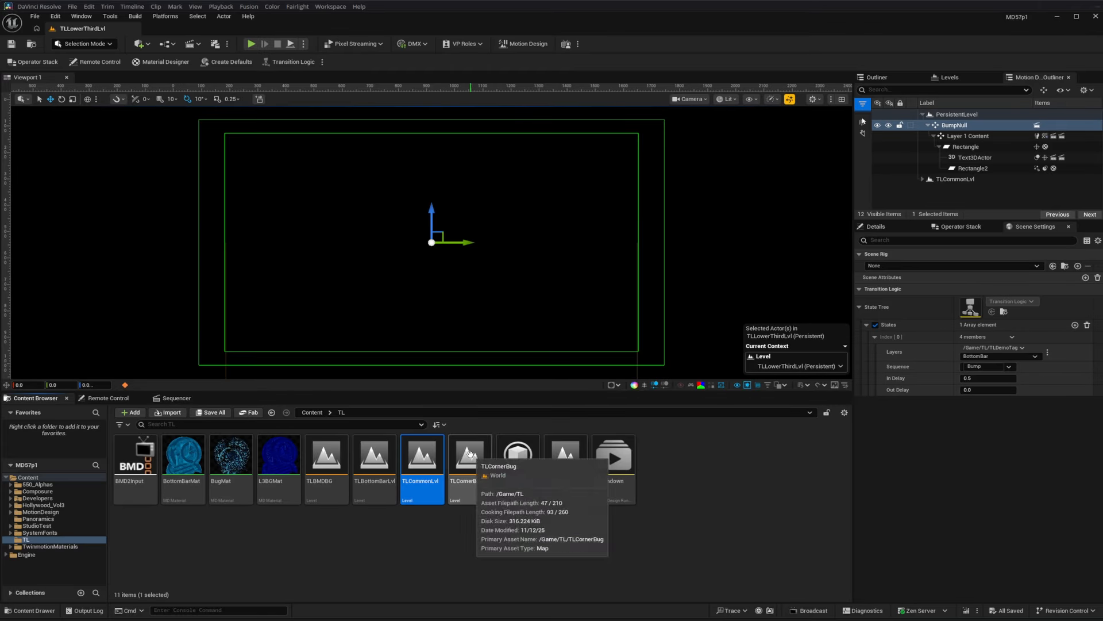
pyautogui.moveTo(424, 471)
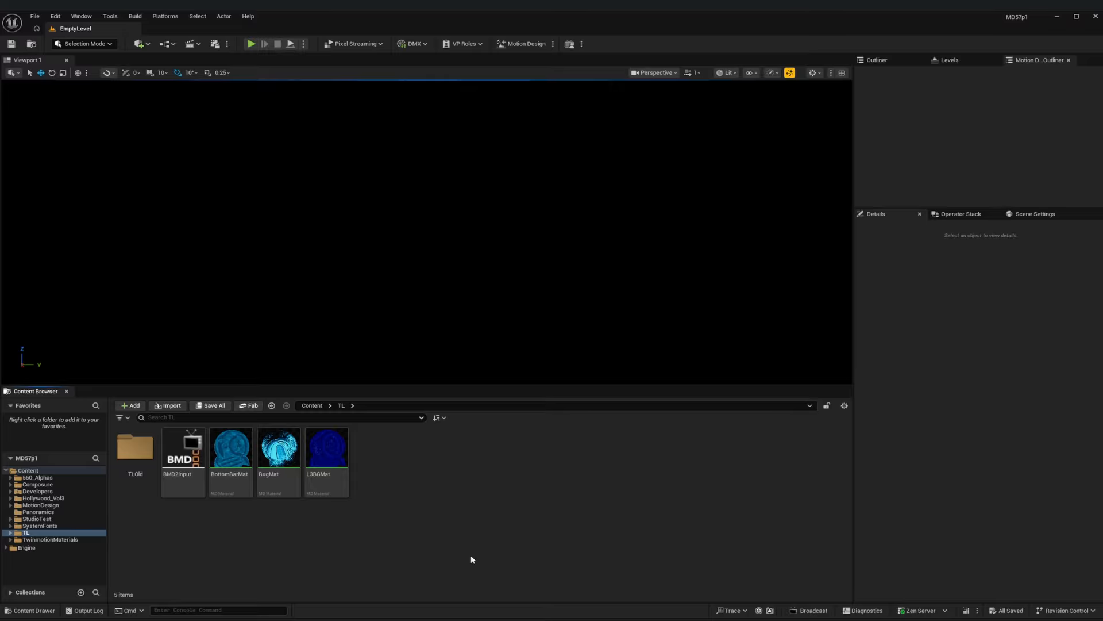
# - Create a Motion Design Tag Collection named DemoLayerTags in the TL folder
pyautogui.rightClick(412, 524)
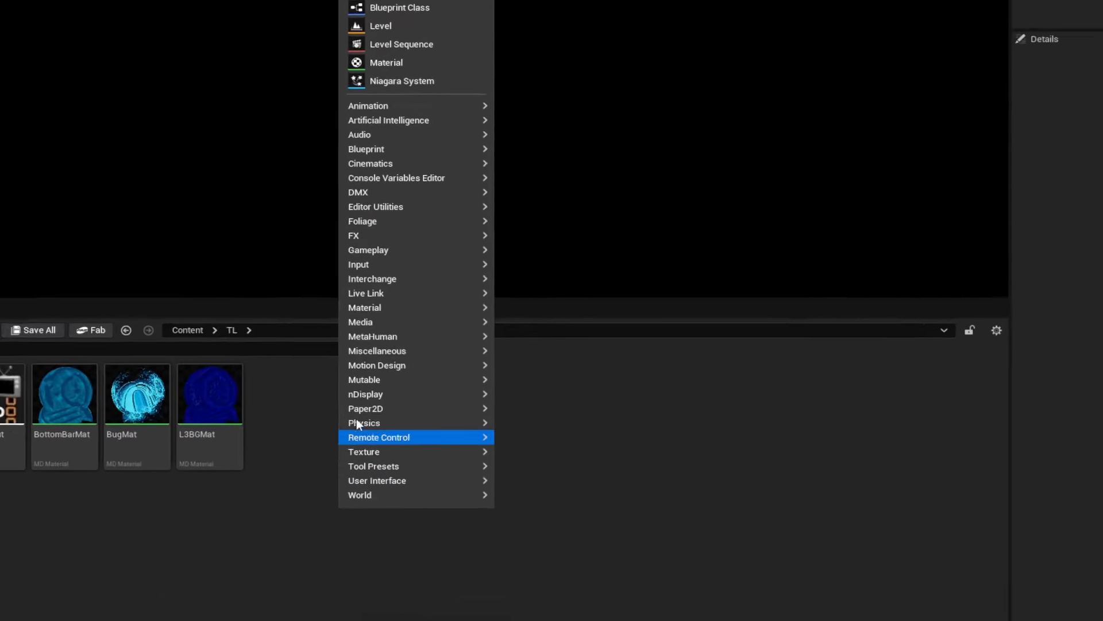
pyautogui.moveTo(437, 429)
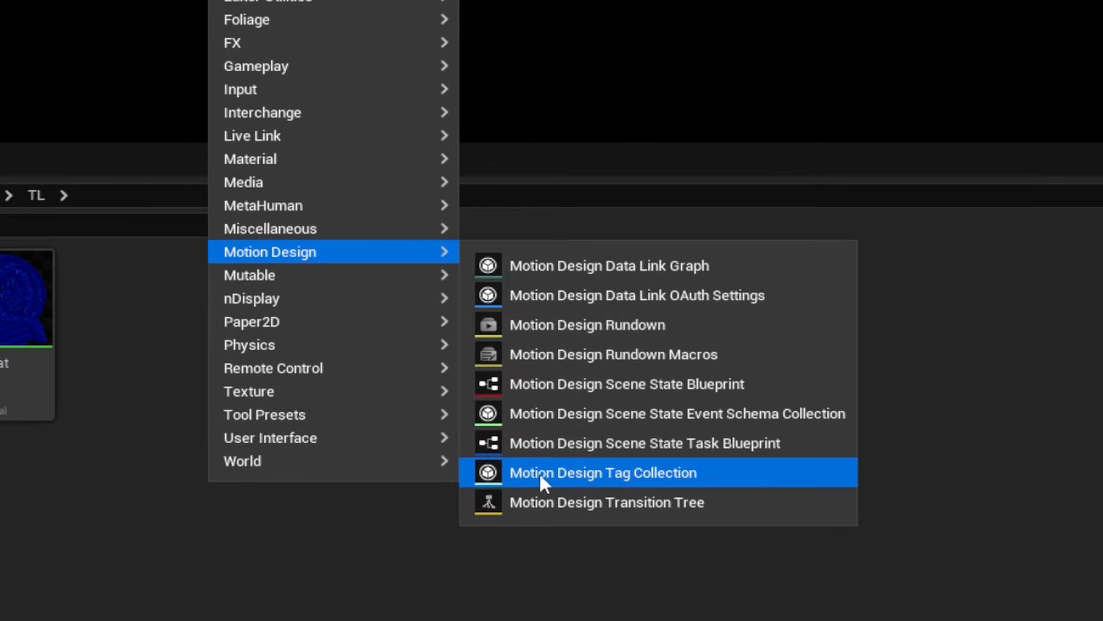
pyautogui.click(636, 478)
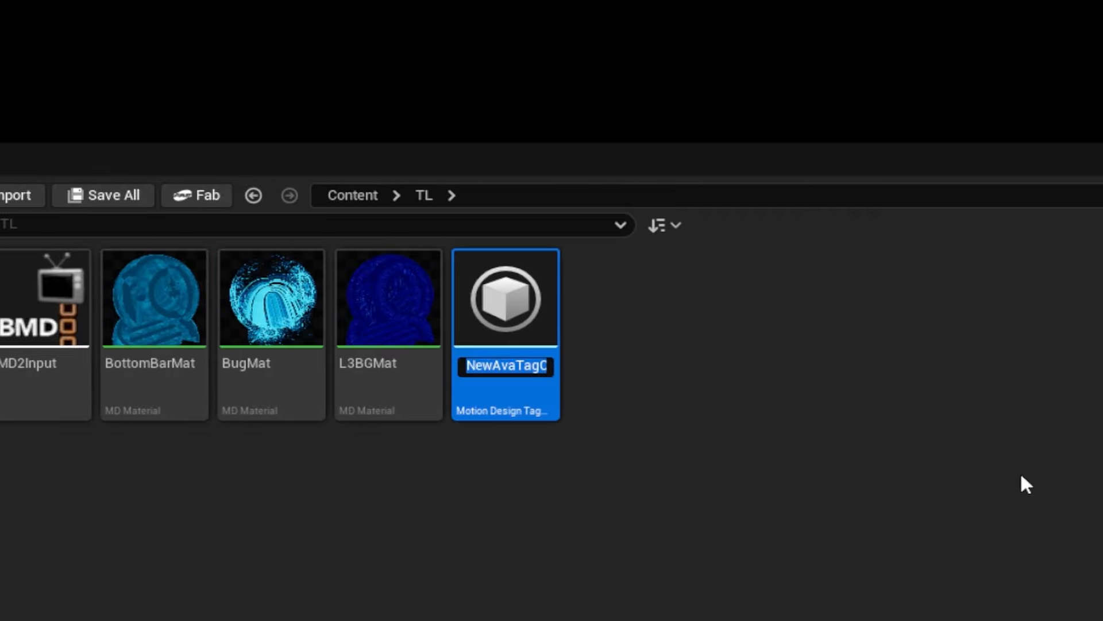
pyautogui.write('DemoLayerTags')
pyautogui.press('Return')
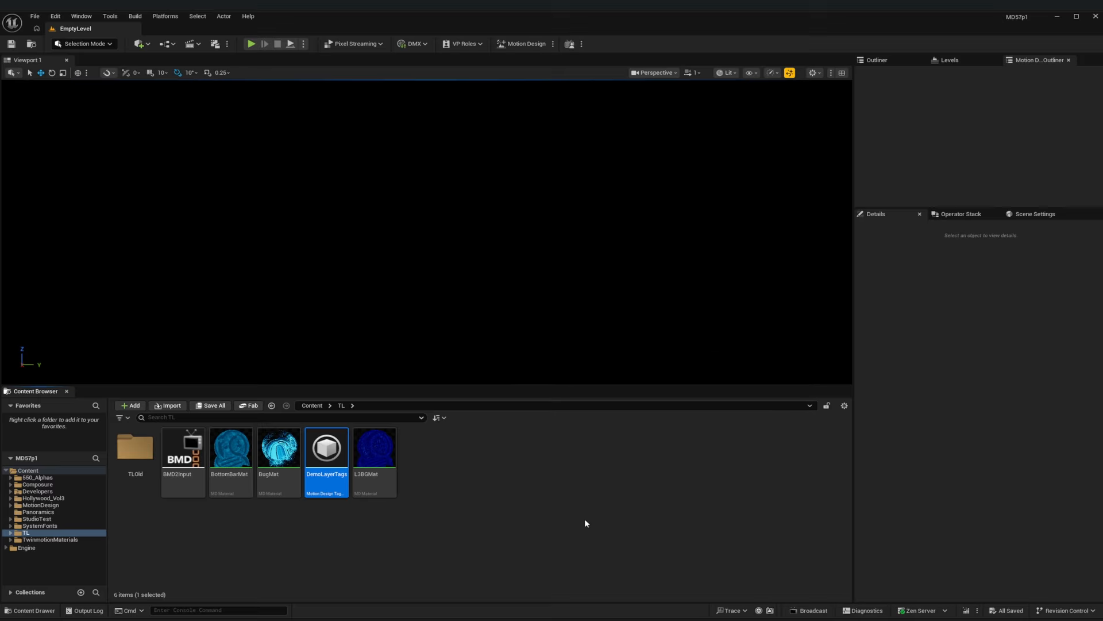
# - Open the DemoLayerTags collection and add three empty tag elements
pyautogui.doubleClick(326, 454)
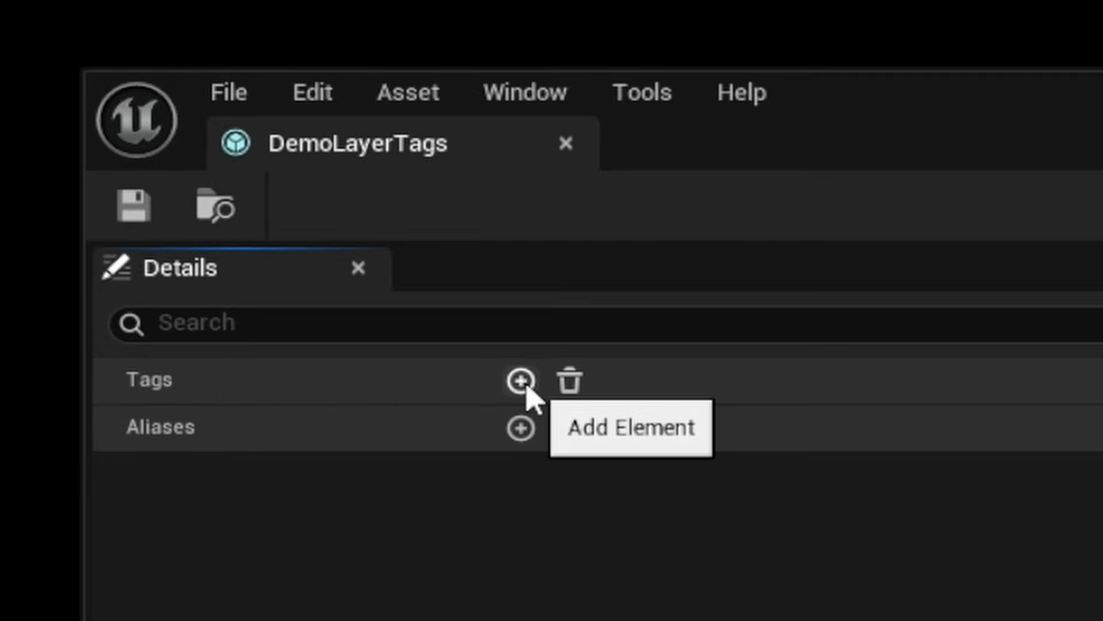
pyautogui.click(521, 381)
pyautogui.click(521, 381)
pyautogui.click(522, 381)
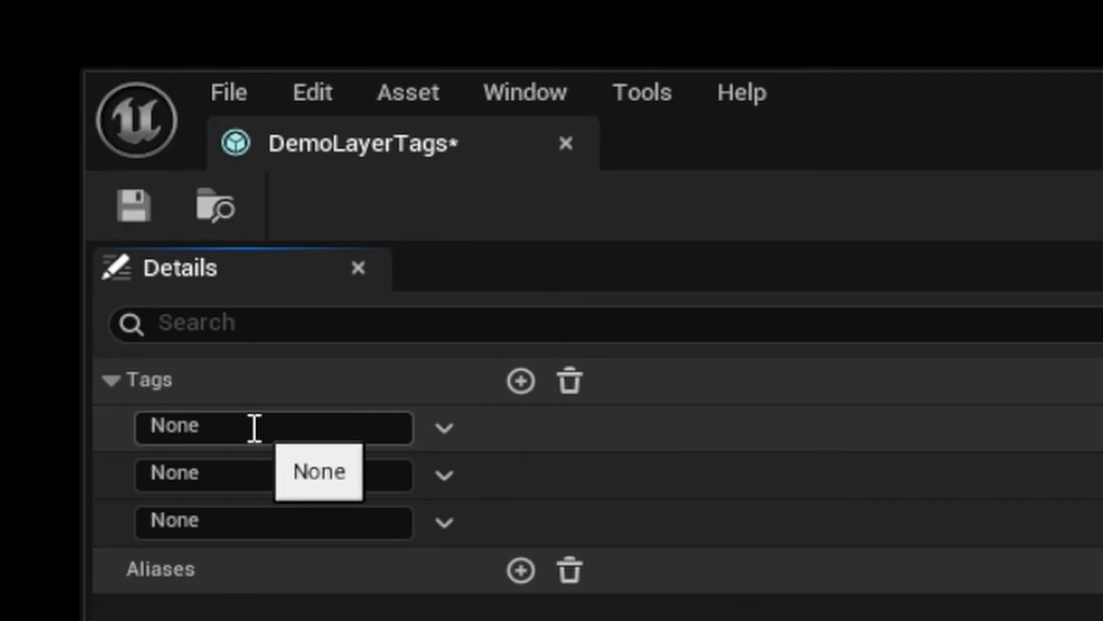
# - Name the three tags CornerBug, BottomBar and LowerThird, then save and close the DemoLayerTags collection
pyautogui.click(253, 428)
pyautogui.write('CornerBug')
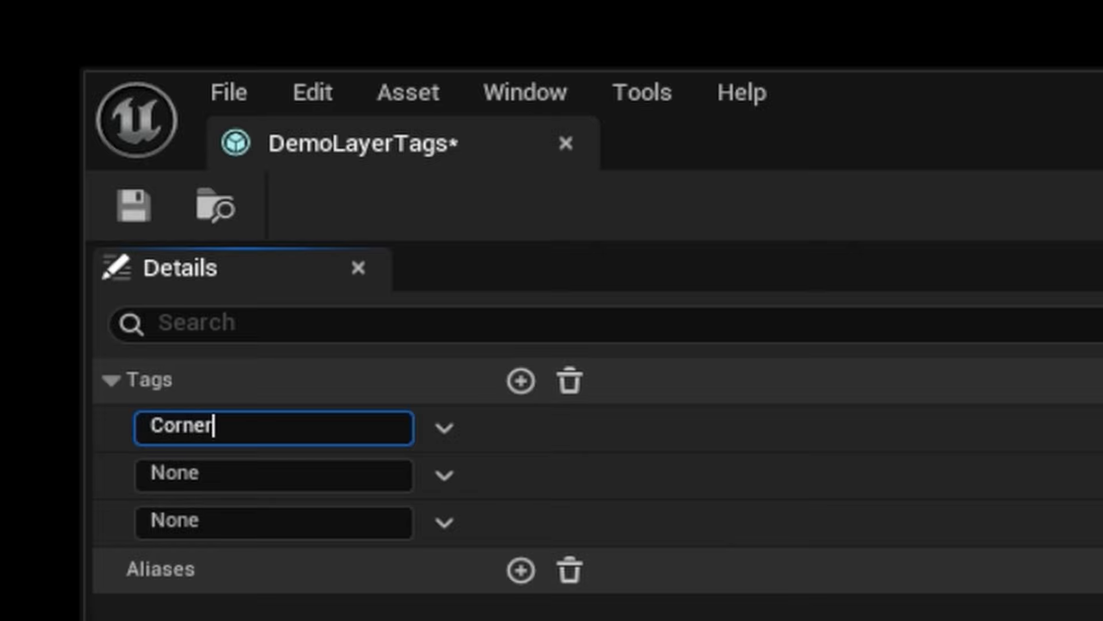
pyautogui.press('Return')
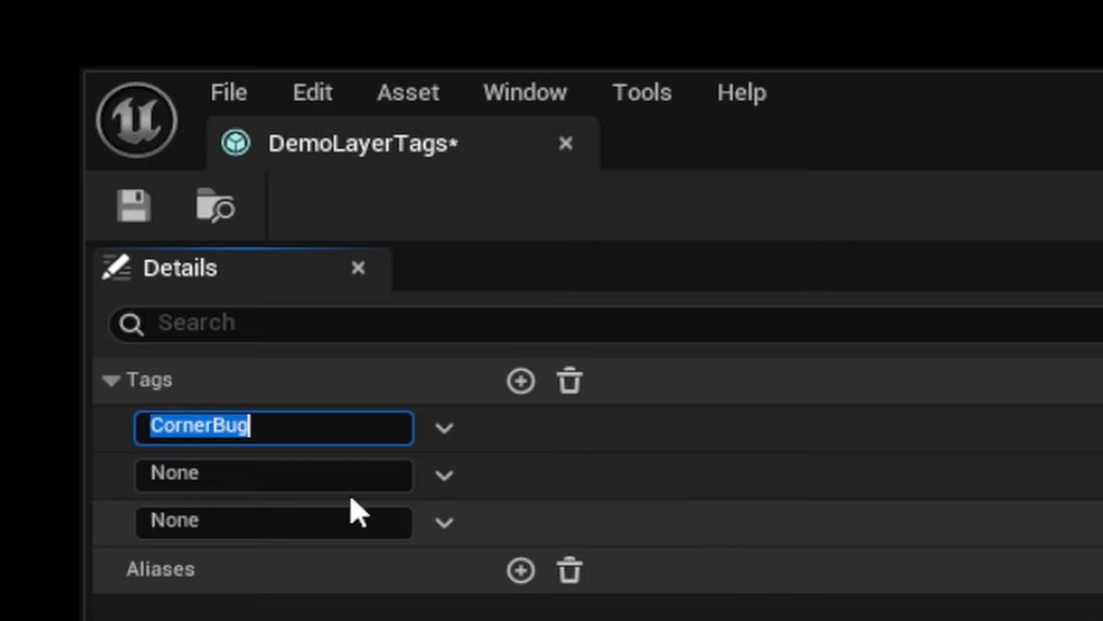
pyautogui.click(260, 476)
pyautogui.write('BottomBar')
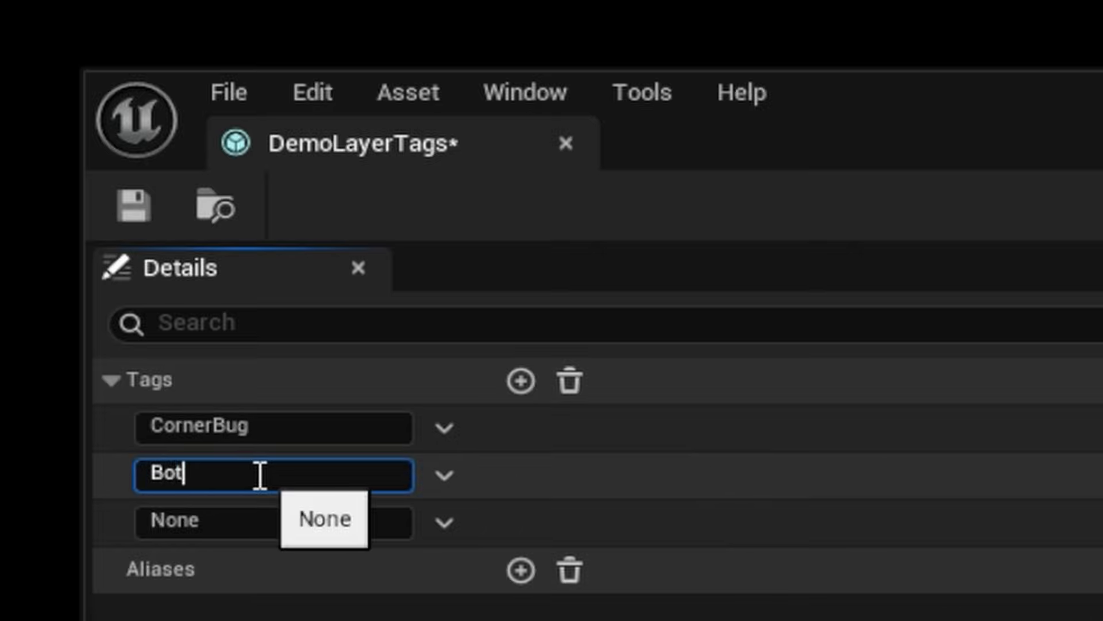
pyautogui.press('Return')
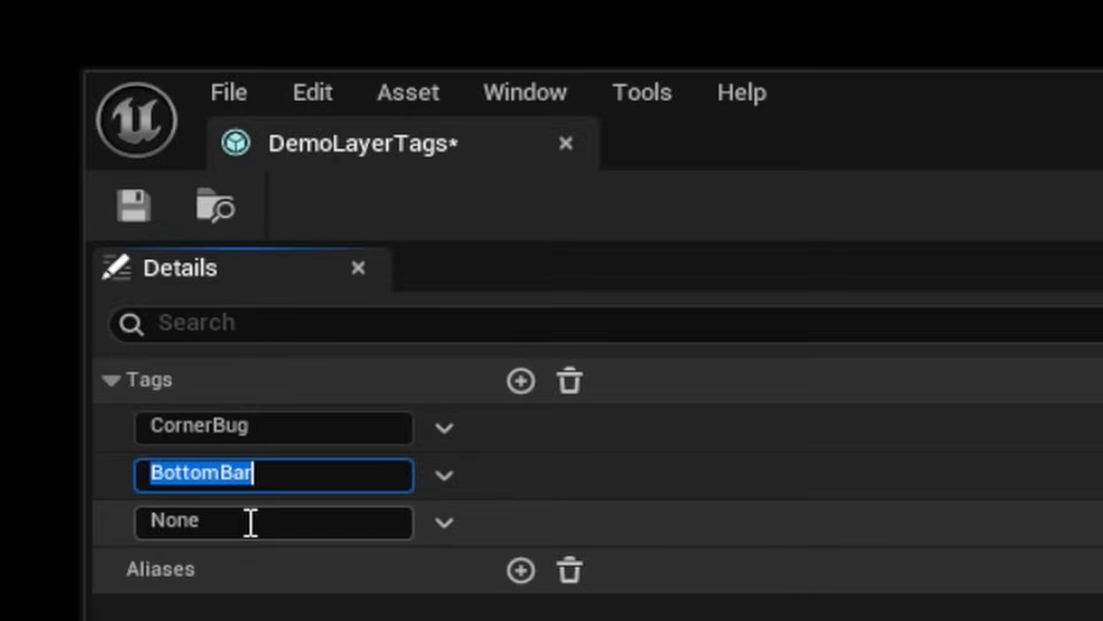
pyautogui.click(230, 522)
pyautogui.hotkey('ctrl', 'a')
pyautogui.write('LowerThird')
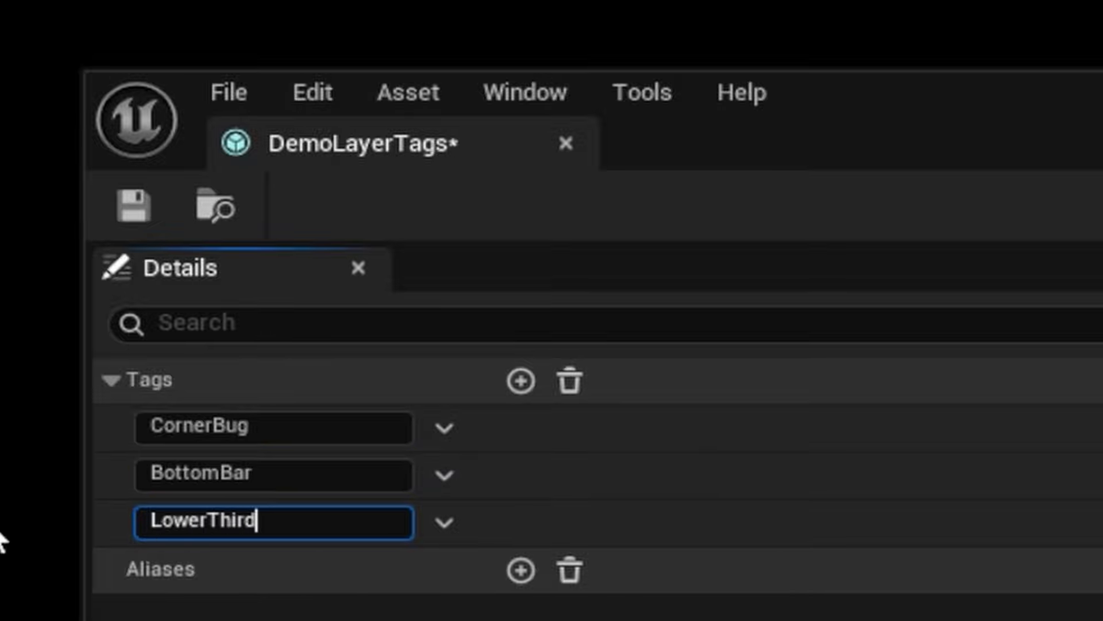
pyautogui.press('Return')
pyautogui.click(447, 353)
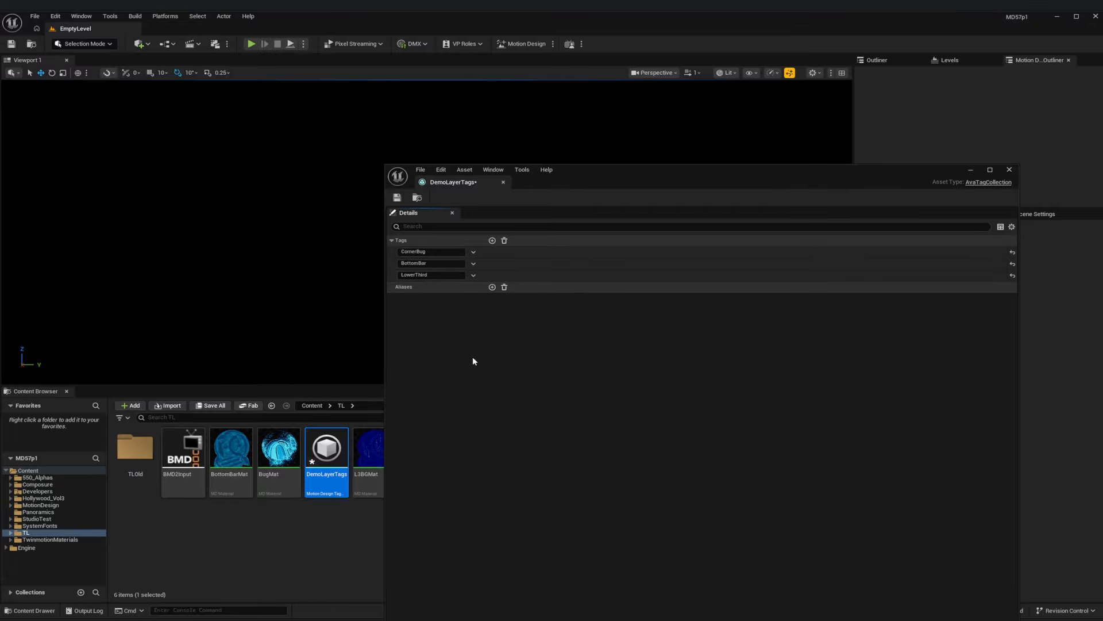
pyautogui.click(397, 198)
pyautogui.click(502, 182)
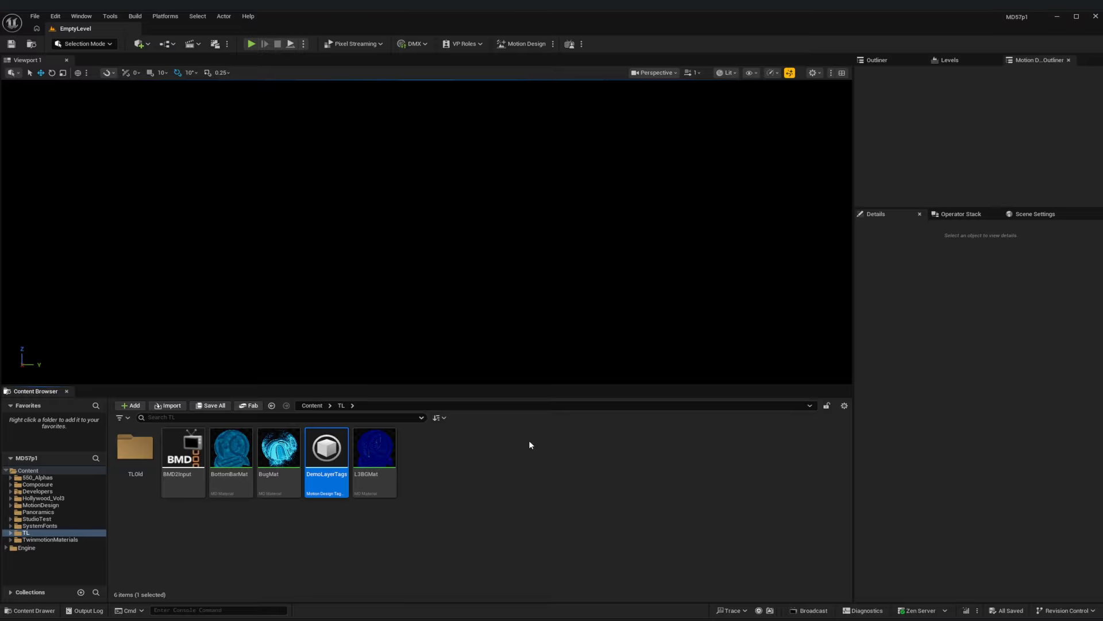
# - Create a new level named DemoCommonLvl in the TL folder
pyautogui.rightClick(444, 476)
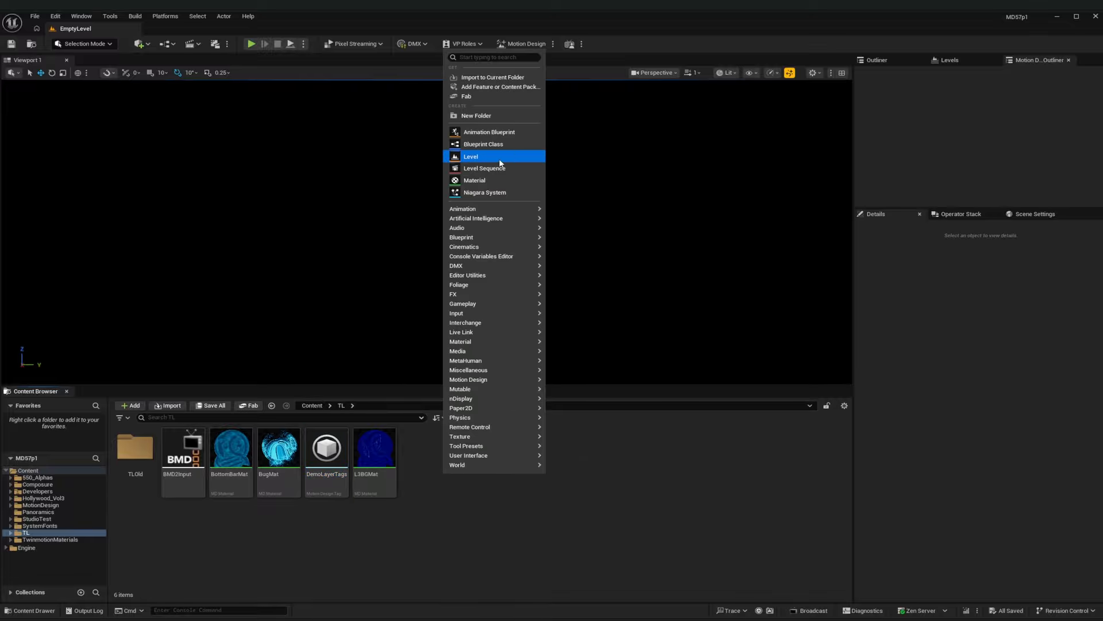
pyautogui.click(463, 157)
pyautogui.write('DemoComm')
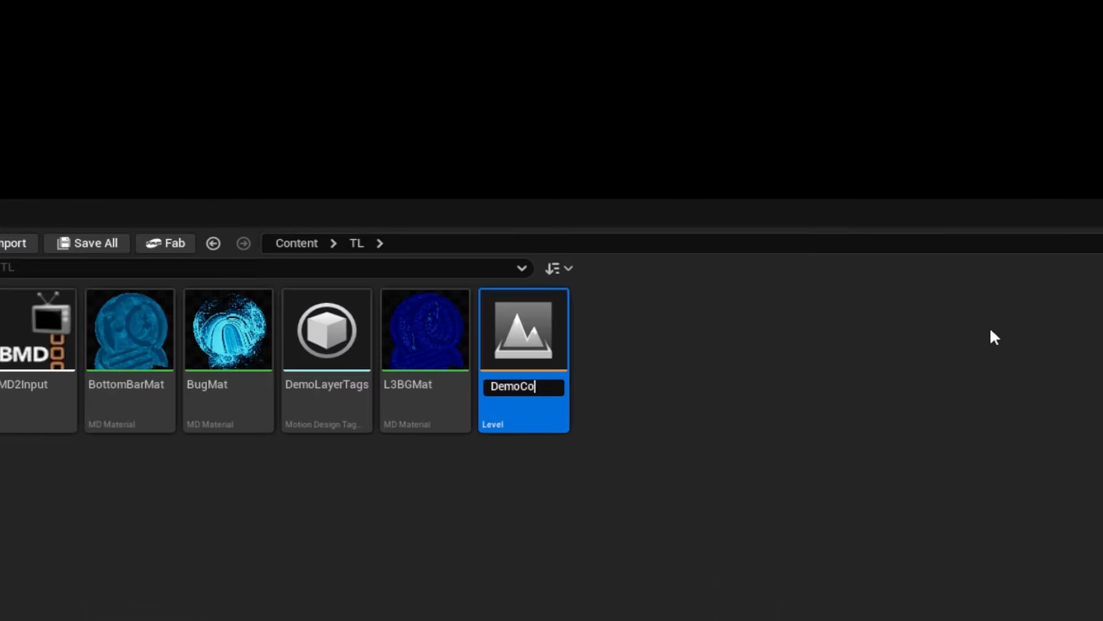
pyautogui.write('onLvl')
pyautogui.press('Return')
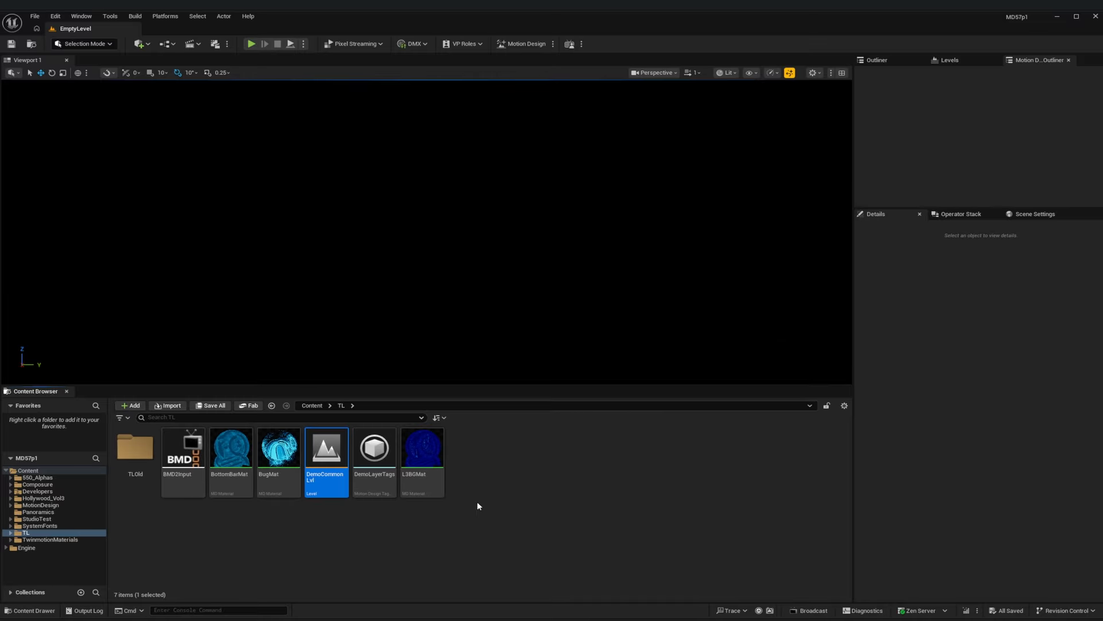
# - Open DemoCommonLvl in Motion Design mode, spawn all default scene actors except the Directional Light, and save the level
pyautogui.doubleClick(343, 487)
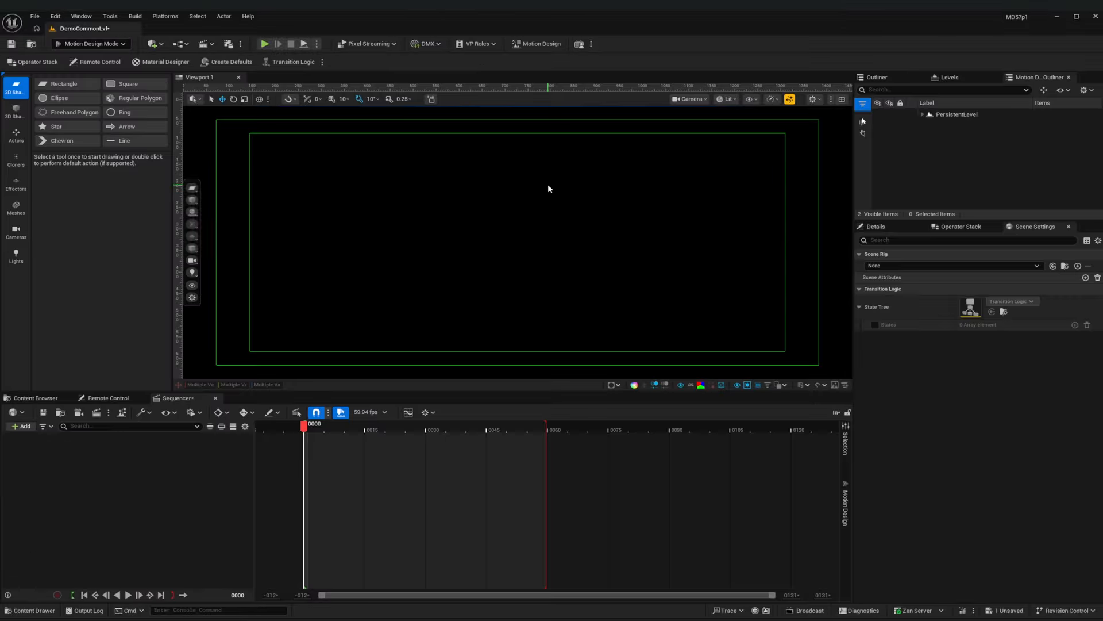
pyautogui.click(228, 62)
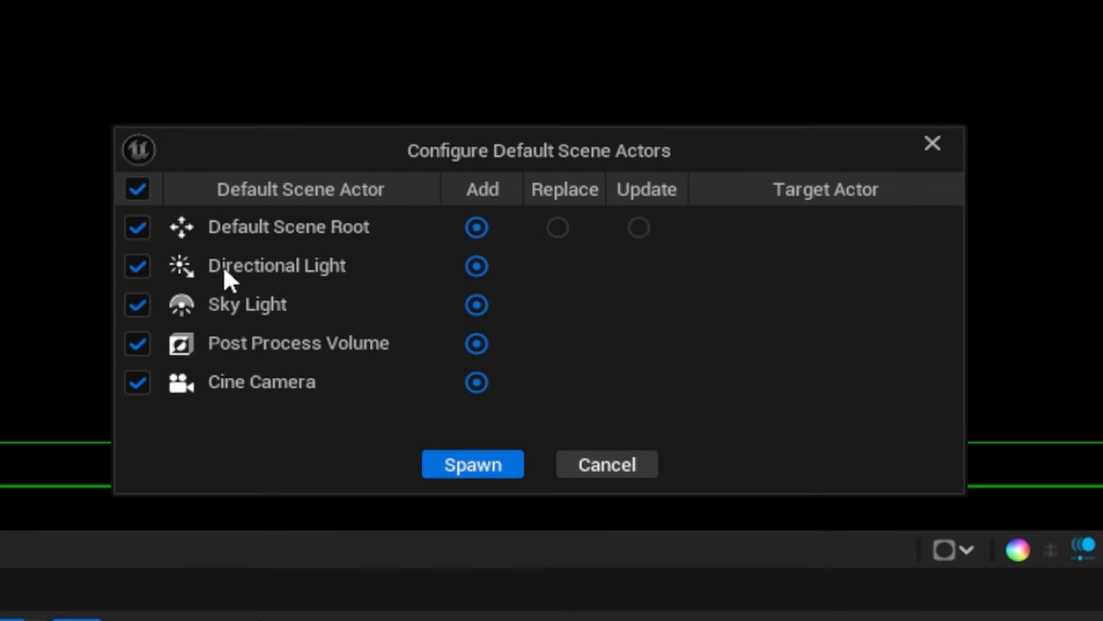
pyautogui.click(137, 266)
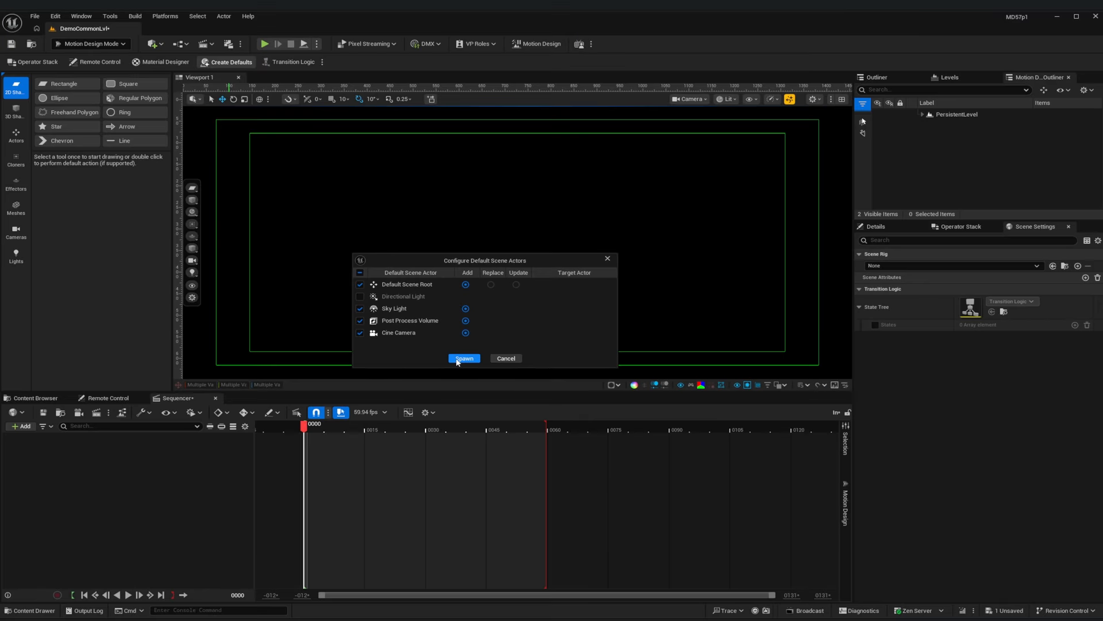
pyautogui.click(457, 359)
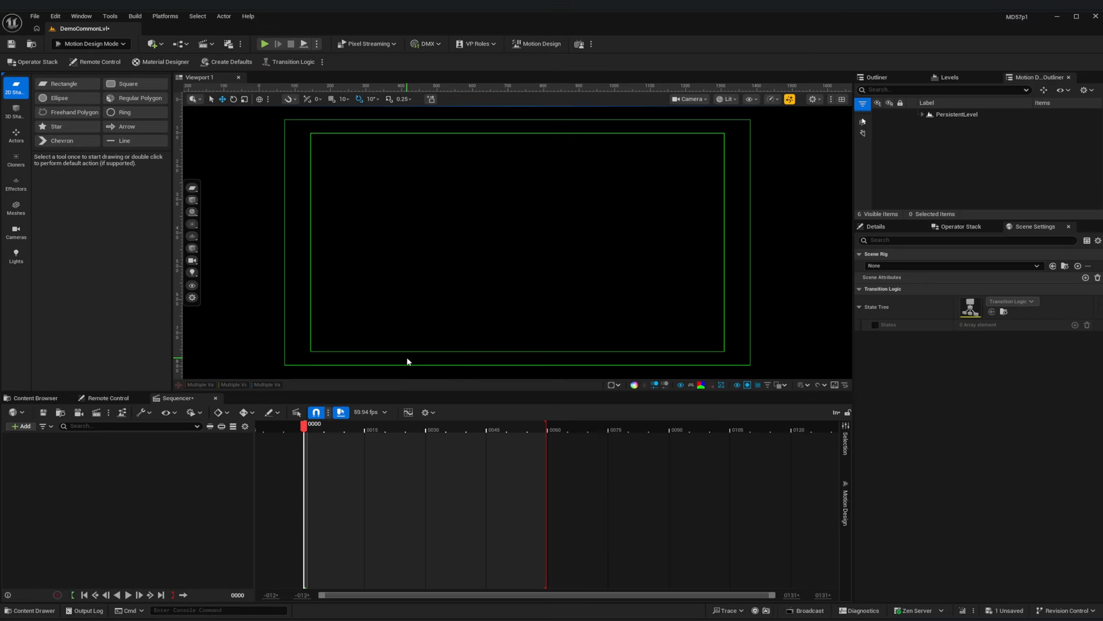
pyautogui.hotkey('ctrl', 's')
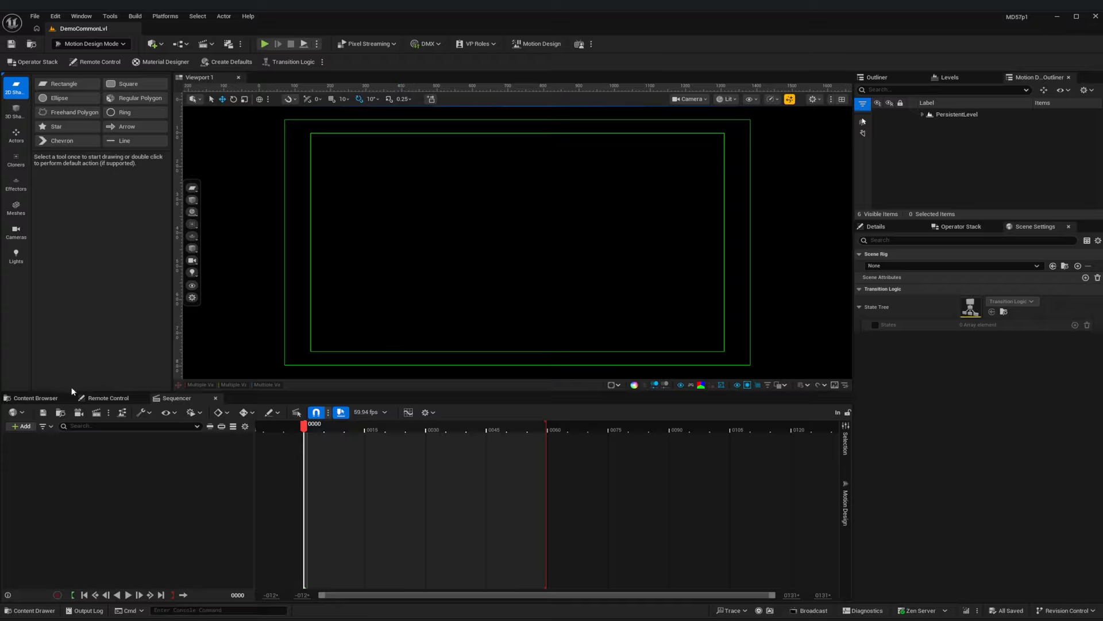
# - Create another level named DemoCornerBugLvl in the TL folder
pyautogui.click(39, 398)
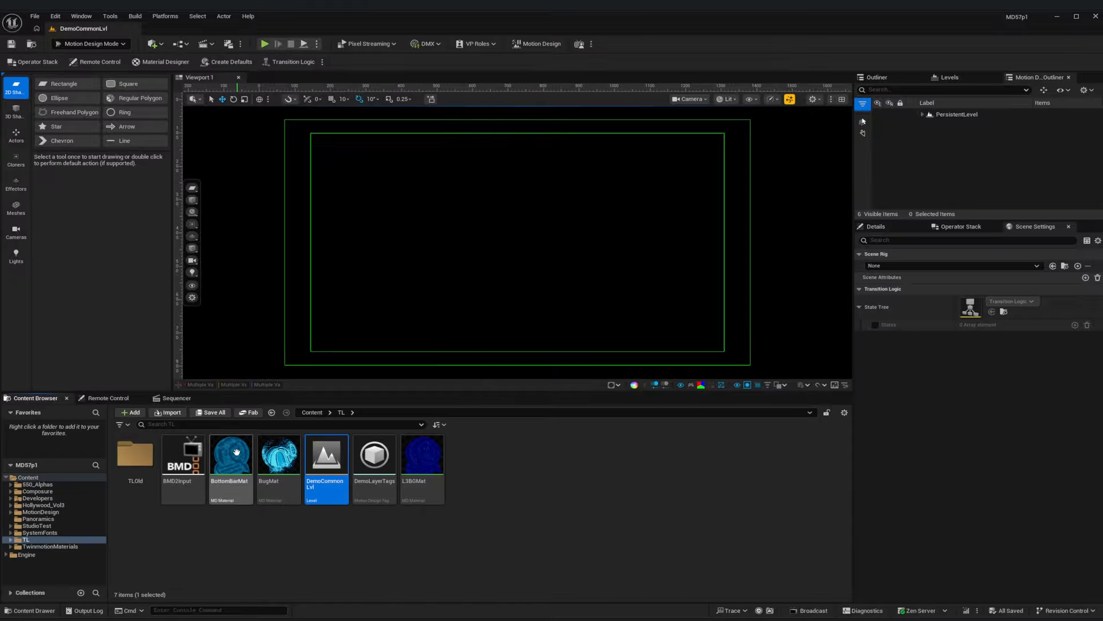
pyautogui.rightClick(497, 486)
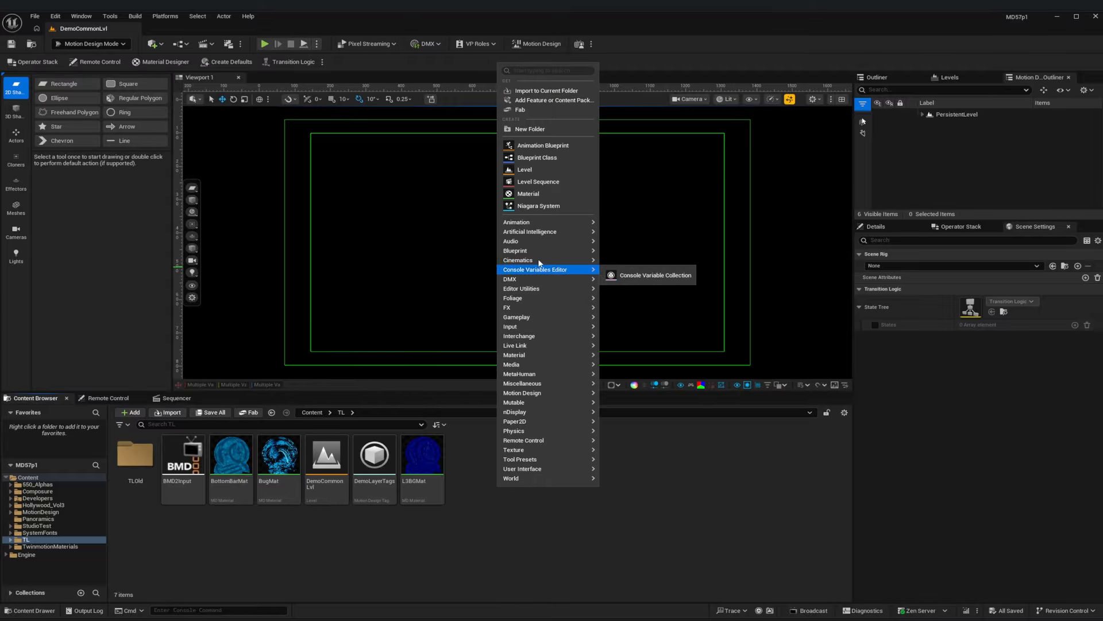
pyautogui.click(535, 170)
pyautogui.write('Demo')
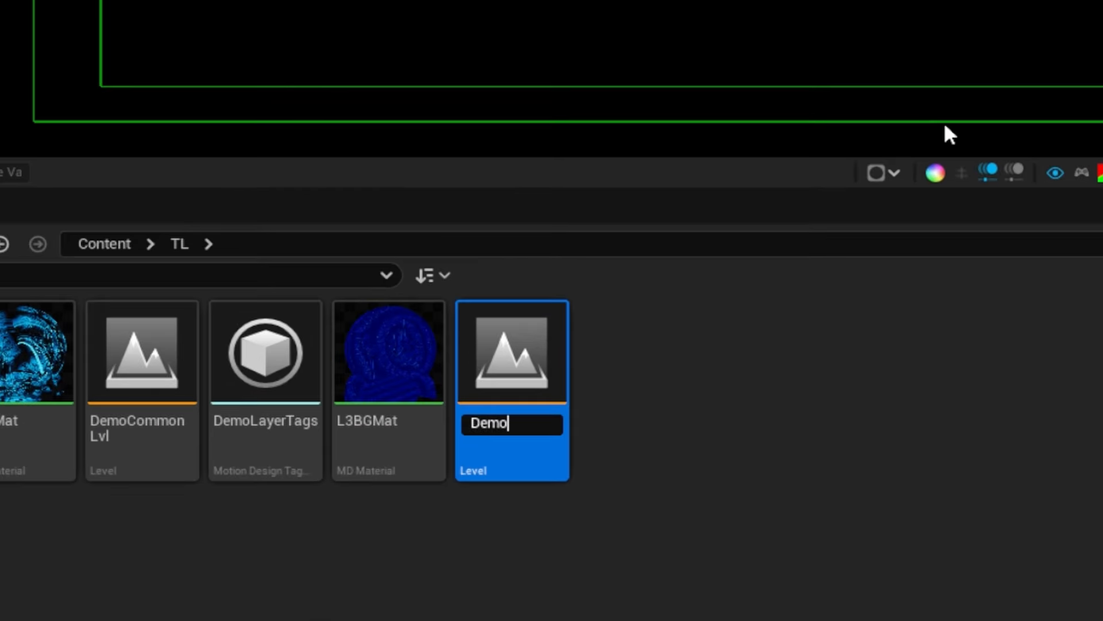
pyautogui.write('CornerBug')
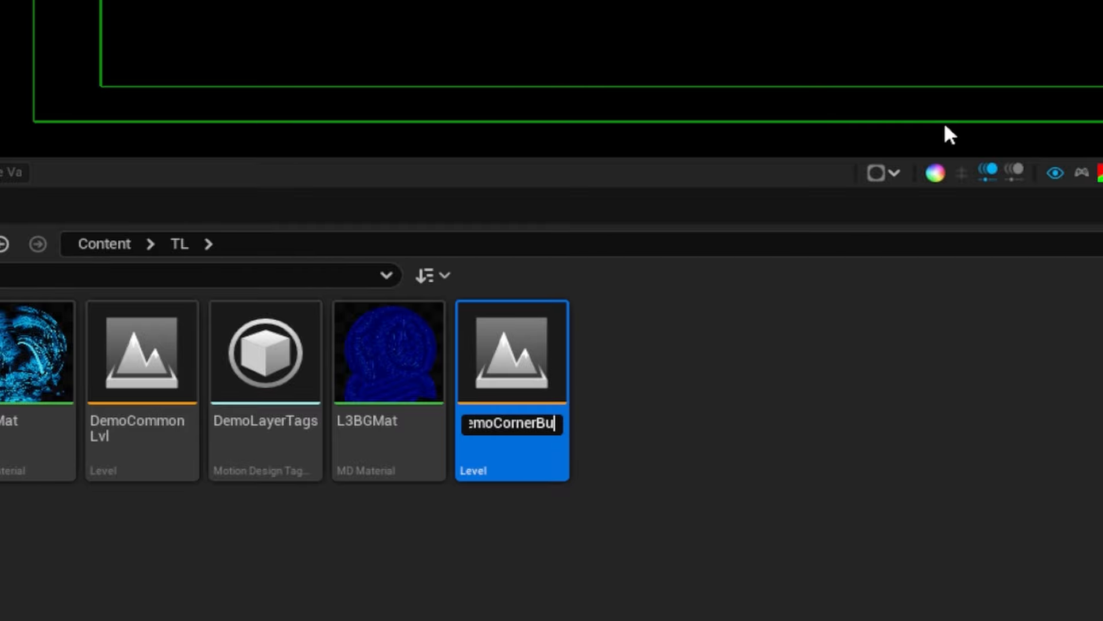
pyautogui.write('Lvl')
pyautogui.press('Return')
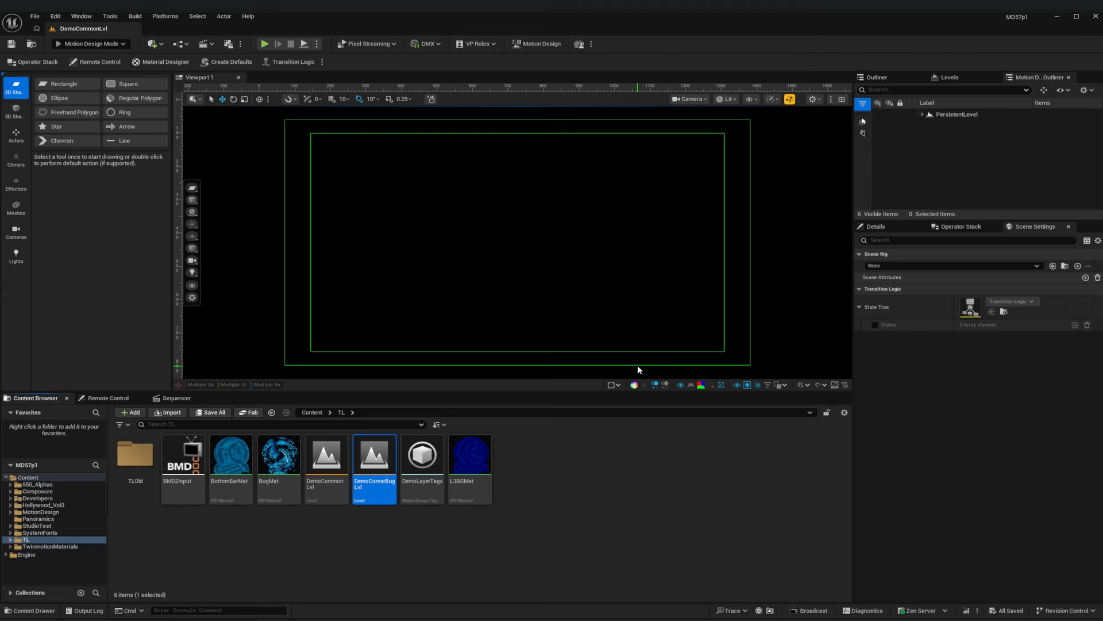
# - Open DemoCornerBugLvl in Motion Design mode, set its Transition Logic layer to CornerBug from DemoLayerTags, and save the level
pyautogui.doubleClick(376, 456)
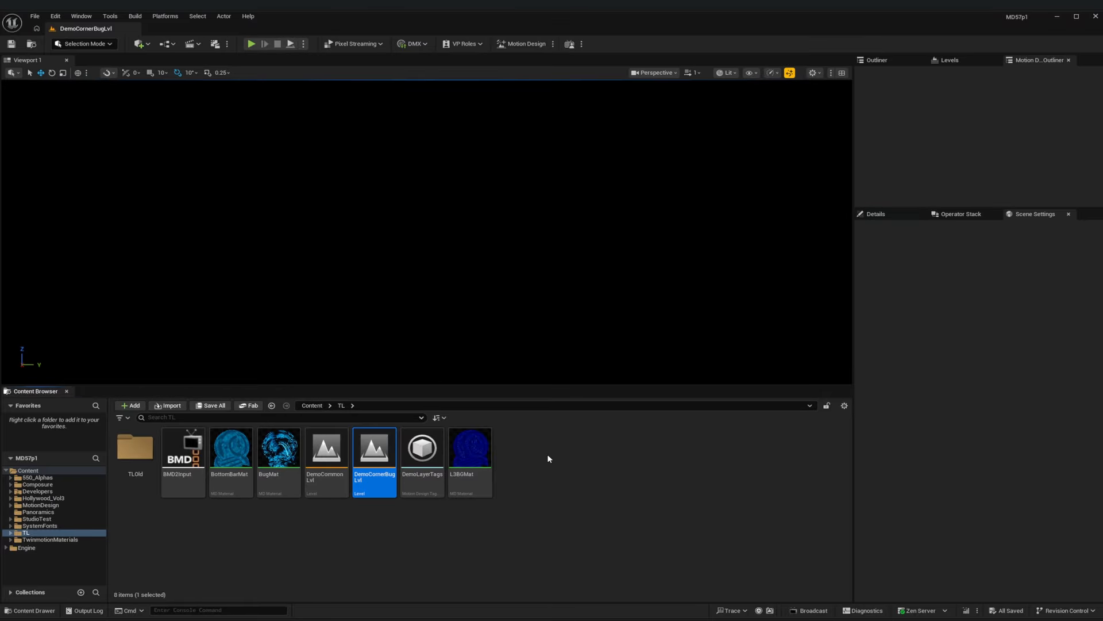
pyautogui.click(523, 45)
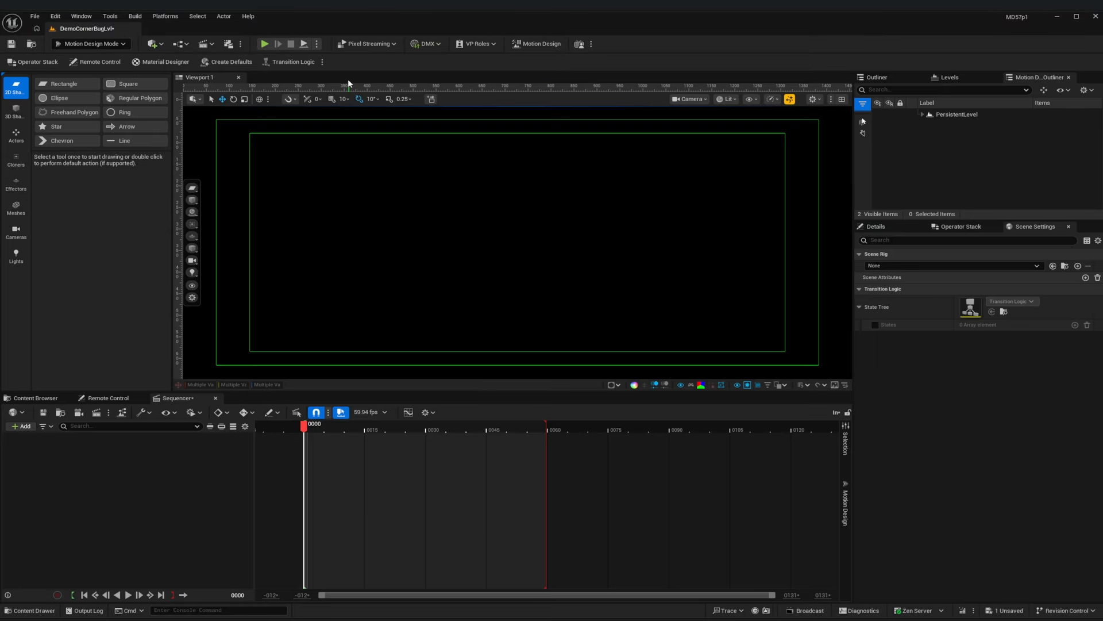
pyautogui.click(323, 62)
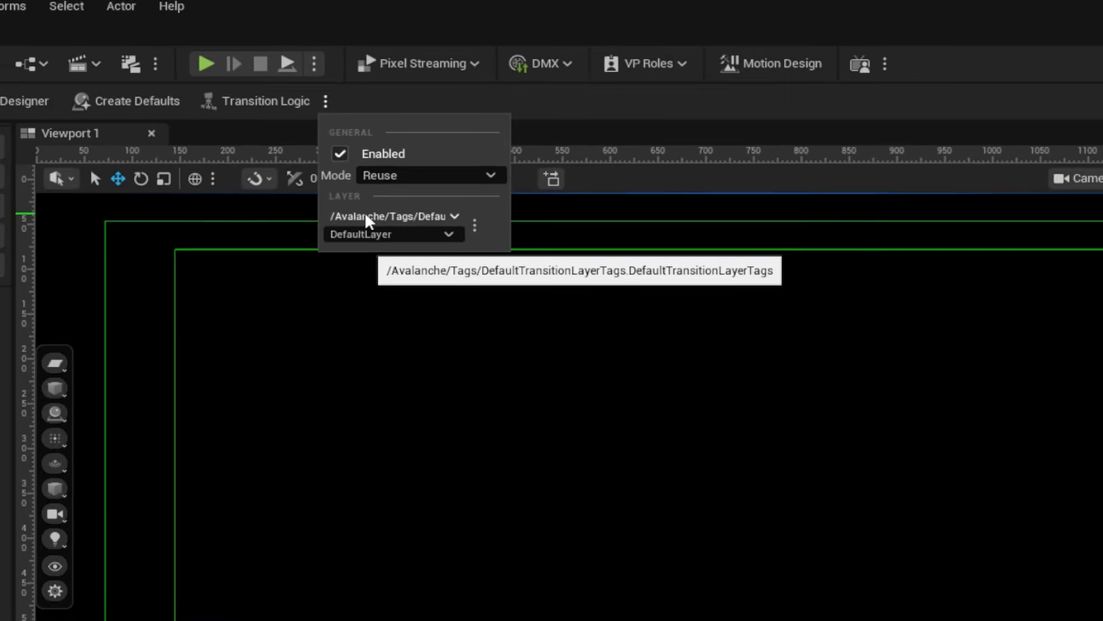
pyautogui.click(368, 221)
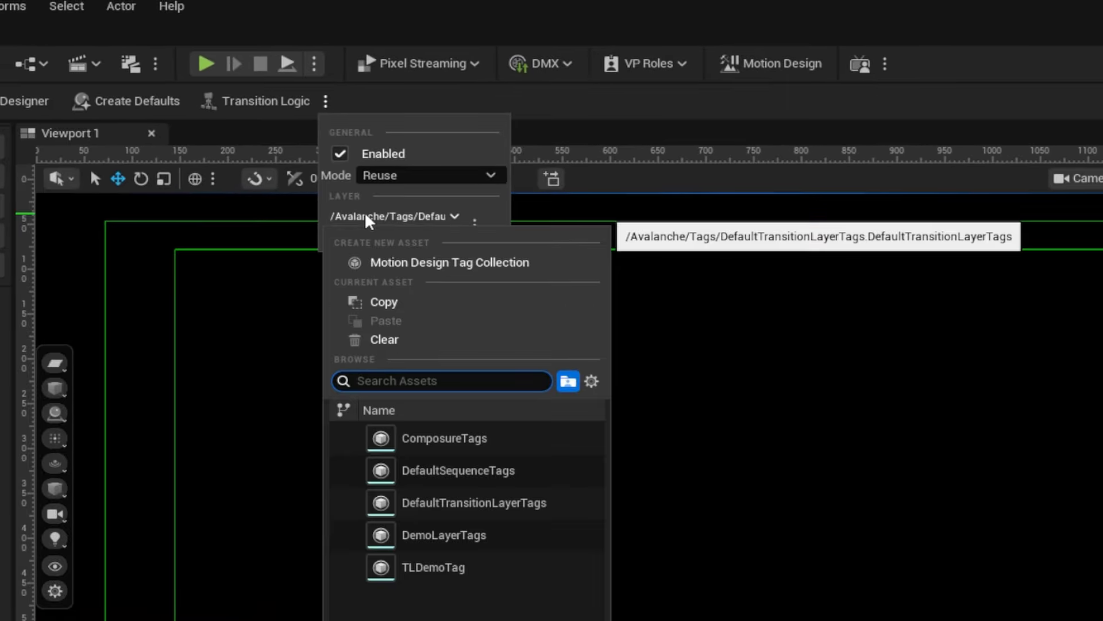
pyautogui.click(464, 535)
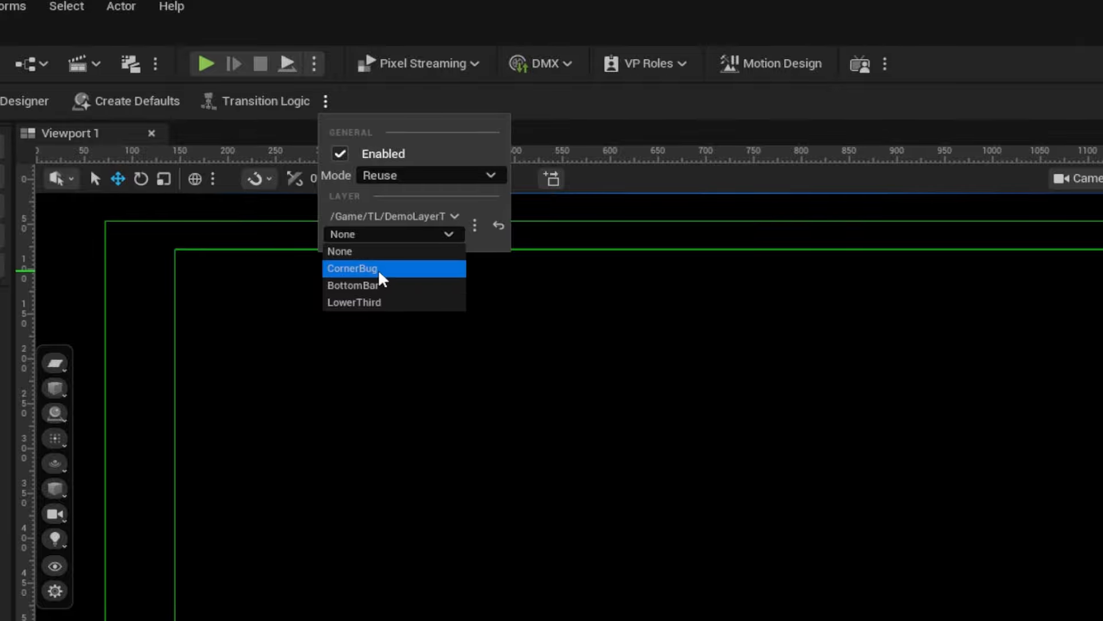
pyautogui.click(401, 270)
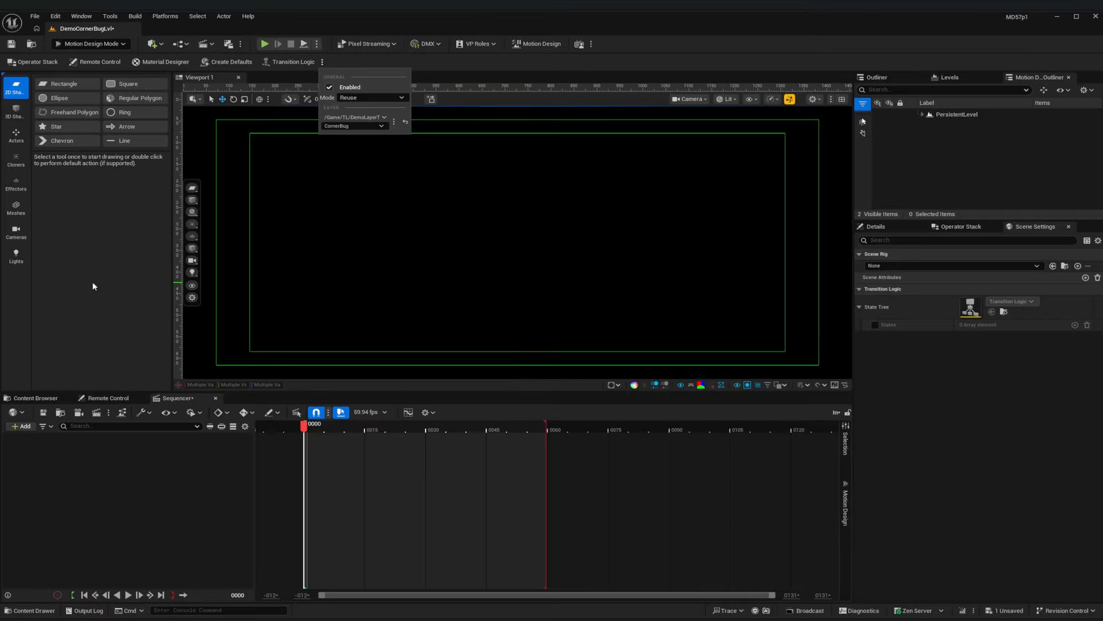
pyautogui.click(91, 282)
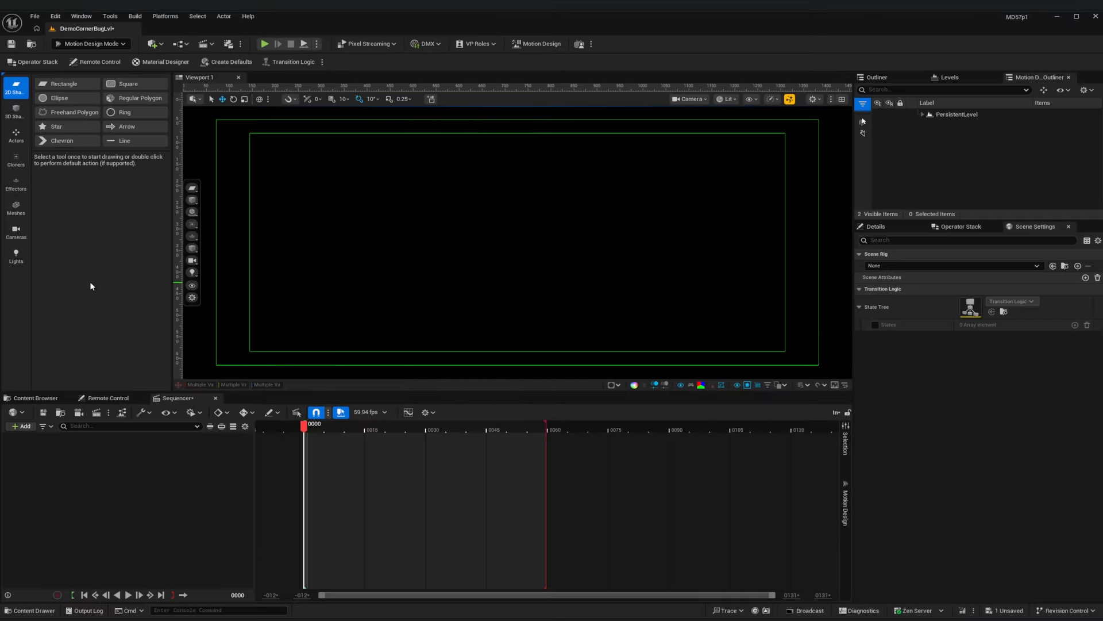
pyautogui.hotkey('ctrl', 's')
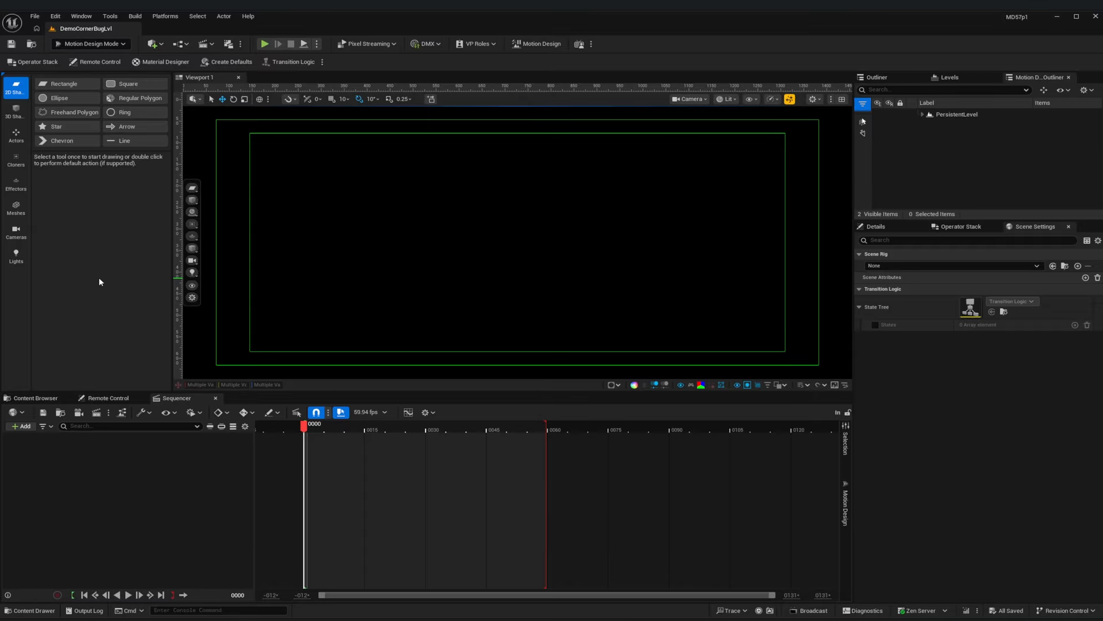
# - Show the Levels panel, undock it into a floating window and close it
pyautogui.click(947, 78)
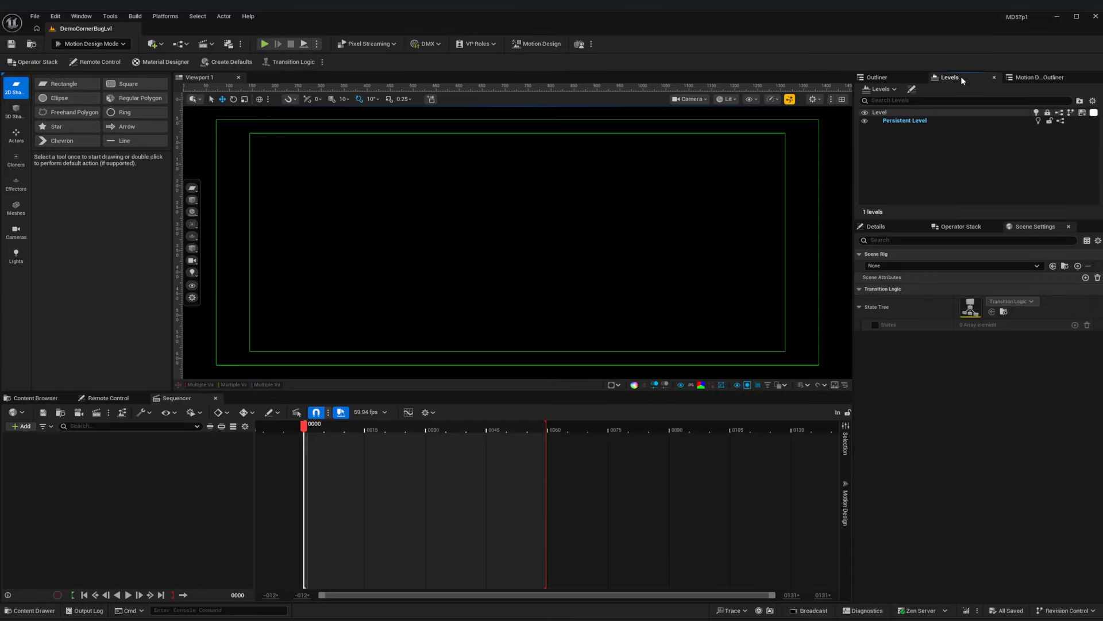
pyautogui.moveTo(960, 75); pyautogui.dragTo(459, 244)
pyautogui.click(515, 248)
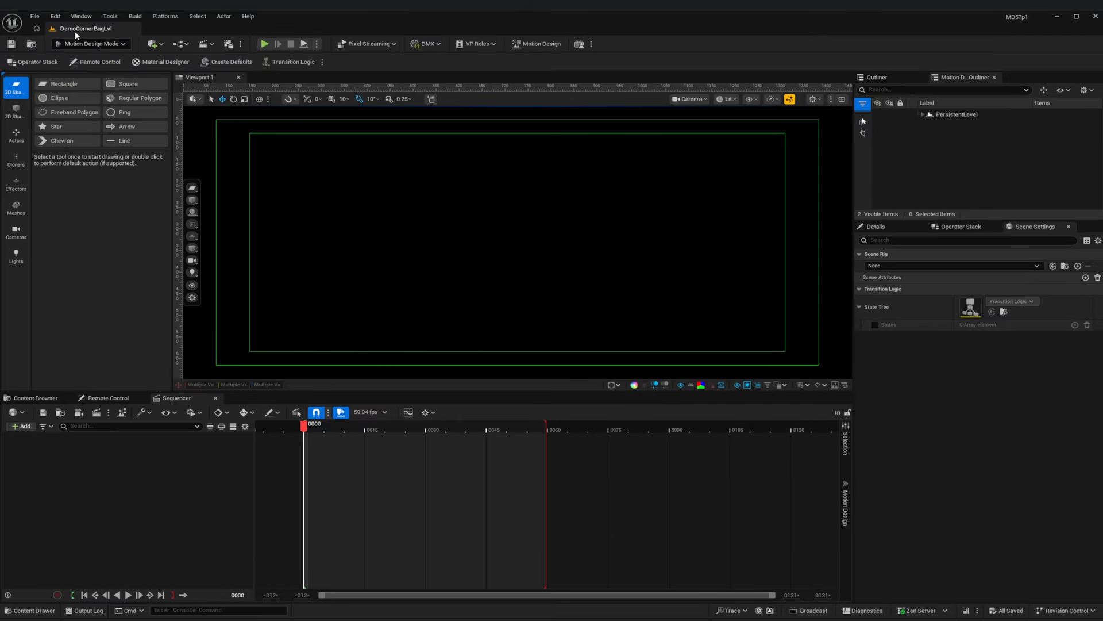
# - Open the Levels panel and dock it beside the Motion Design Outliner
pyautogui.click(81, 16)
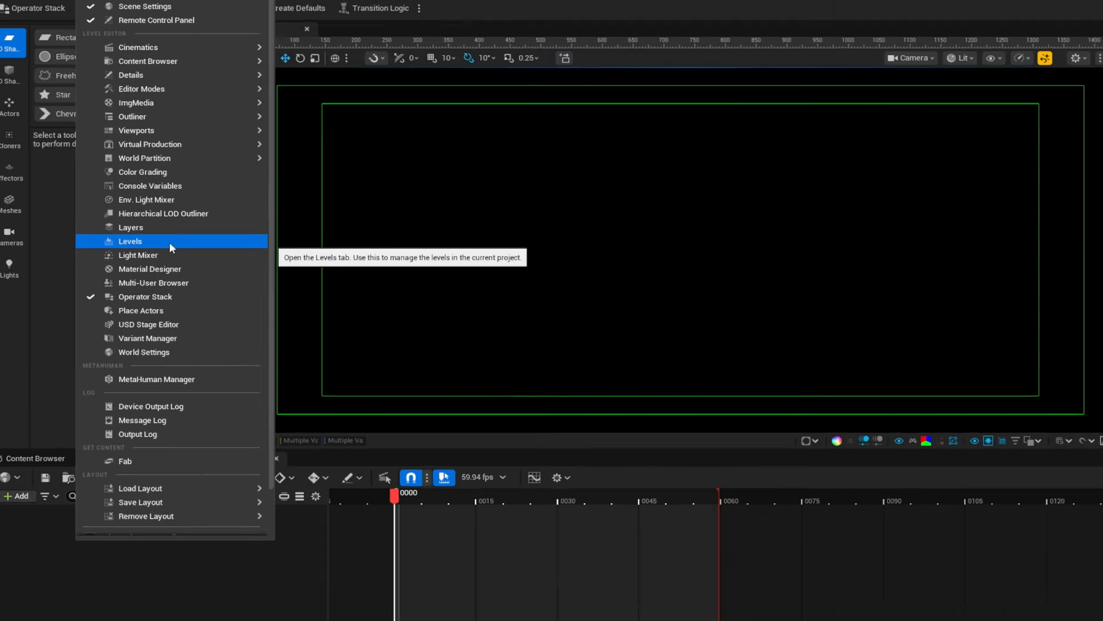
pyautogui.click(247, 254)
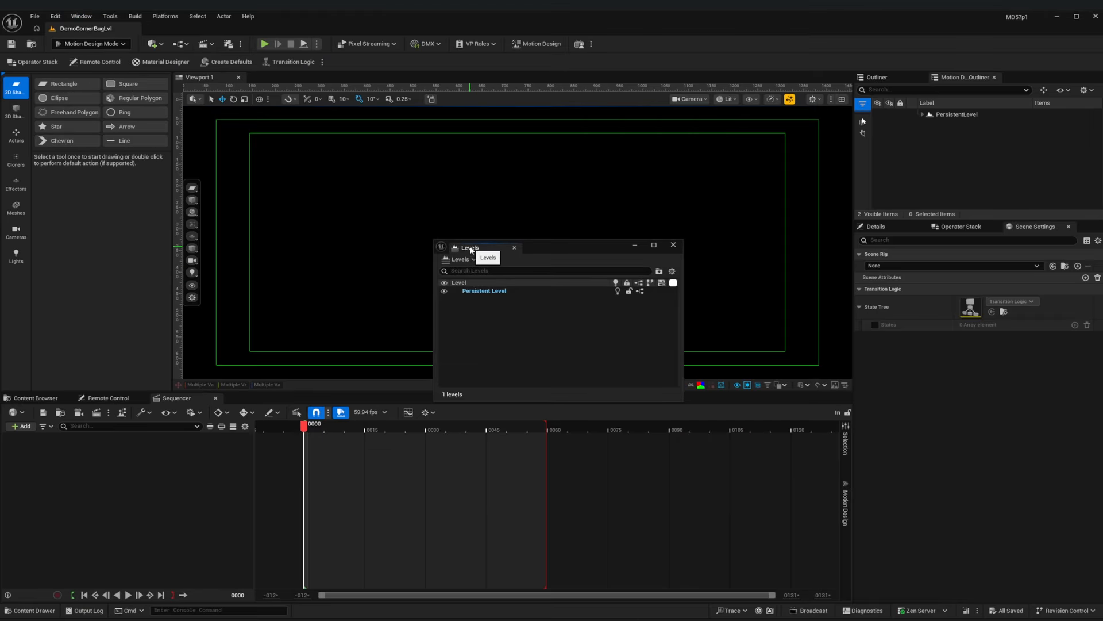
pyautogui.moveTo(470, 249); pyautogui.dragTo(1003, 88)
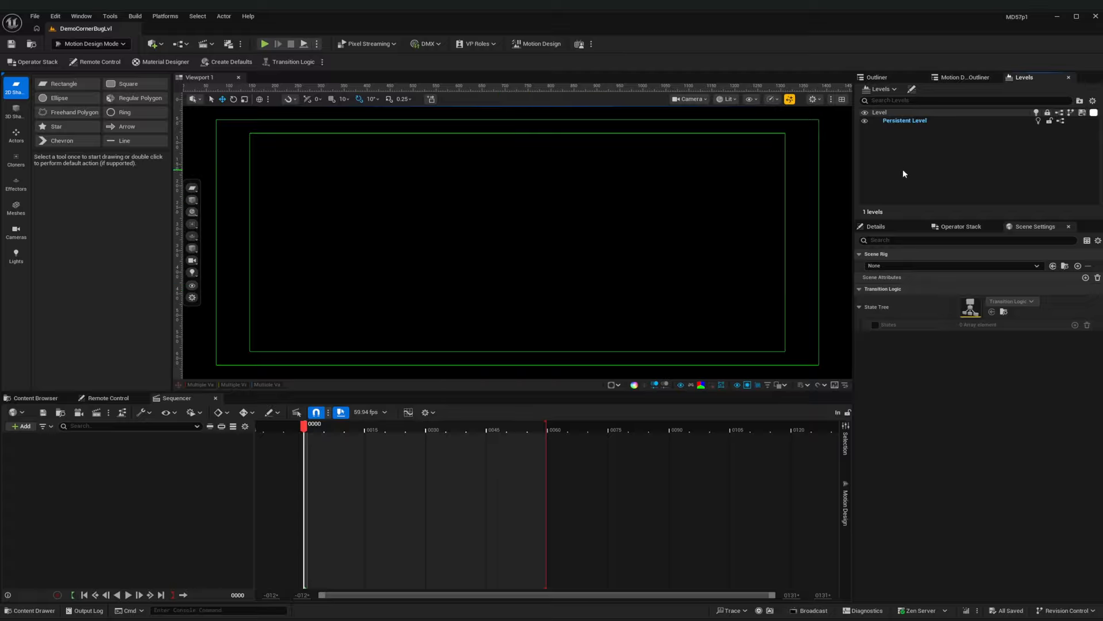
# - Add DemoCommonLvl from the TL folder as a sublevel of DemoCornerBugLvl's persistent level
pyautogui.click(40, 398)
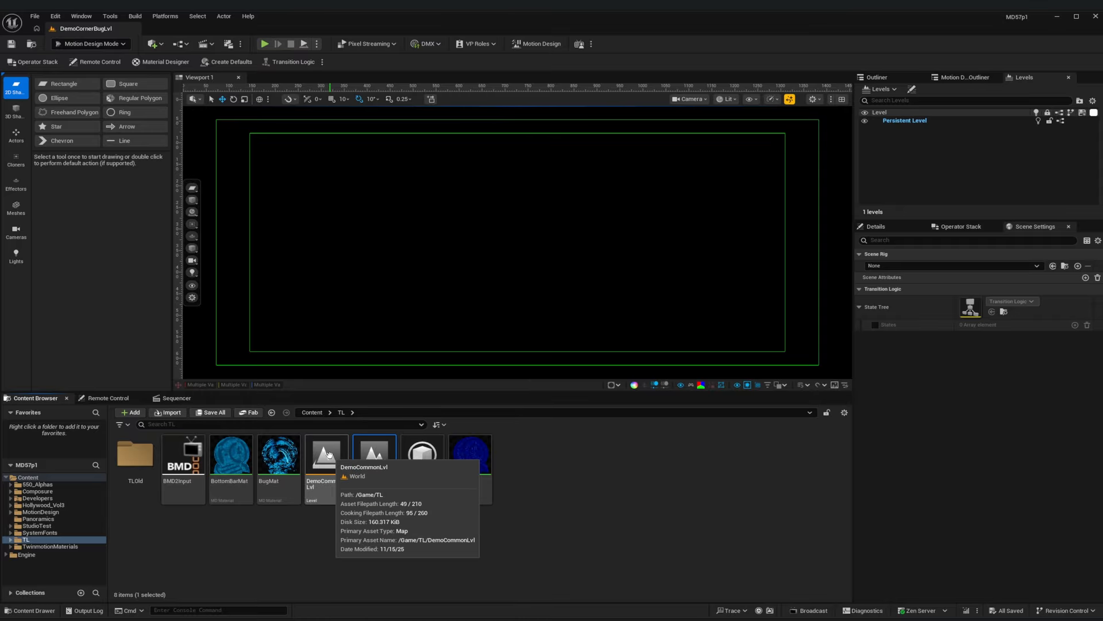
pyautogui.moveTo(326, 460); pyautogui.dragTo(924, 151)
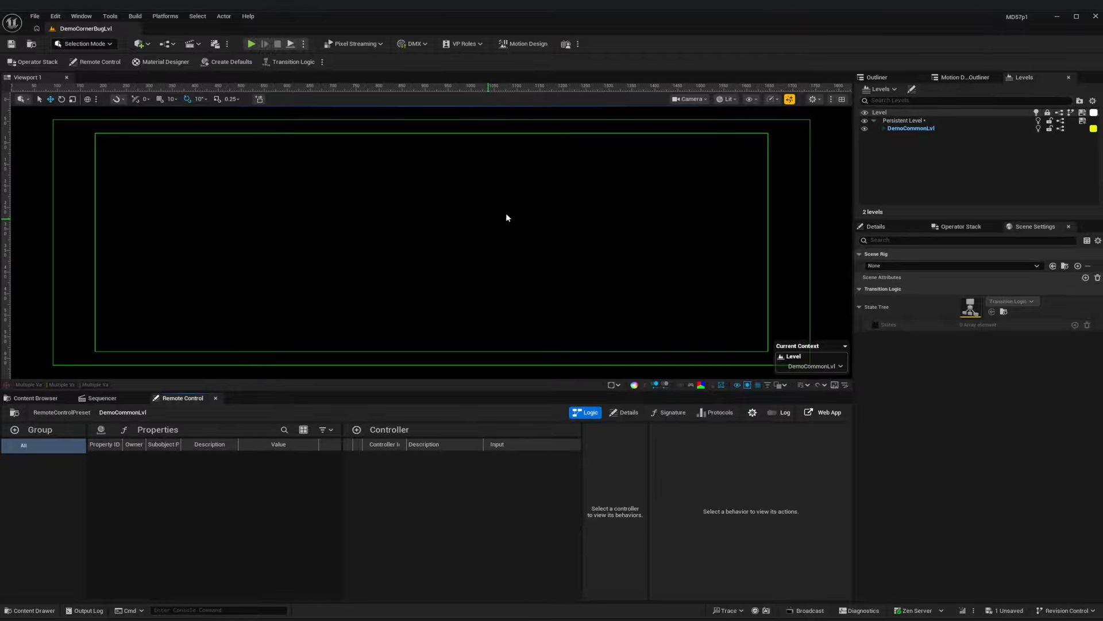
# - Make the persistent level the current level instead of DemoCommonLvl and save DemoCornerBugLvl
pyautogui.click(914, 122)
pyautogui.doubleClick(914, 121)
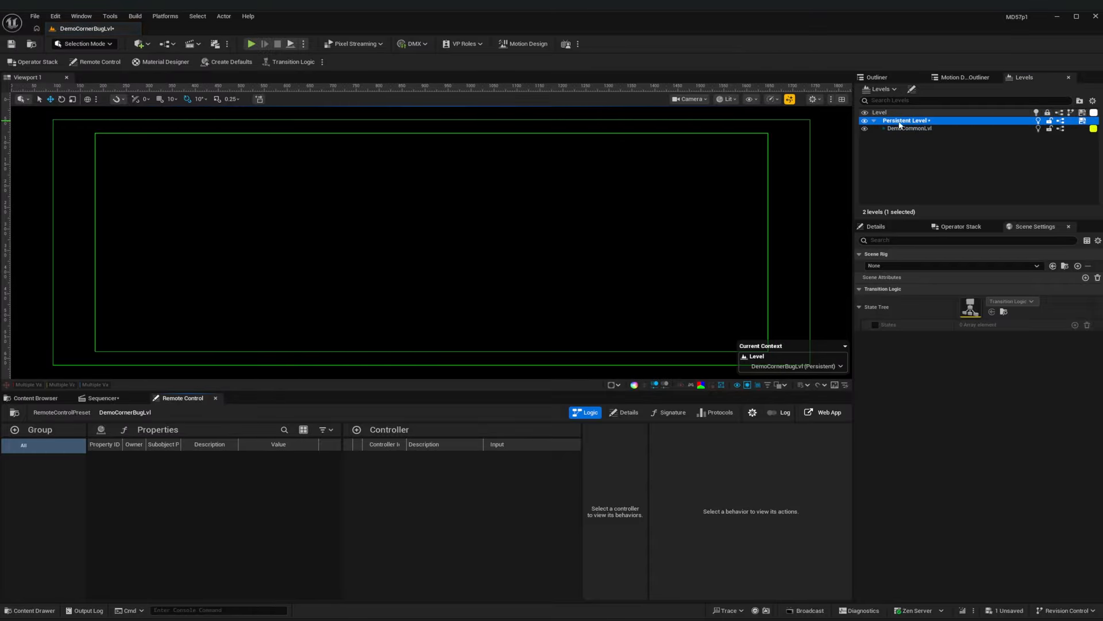
pyautogui.click(910, 160)
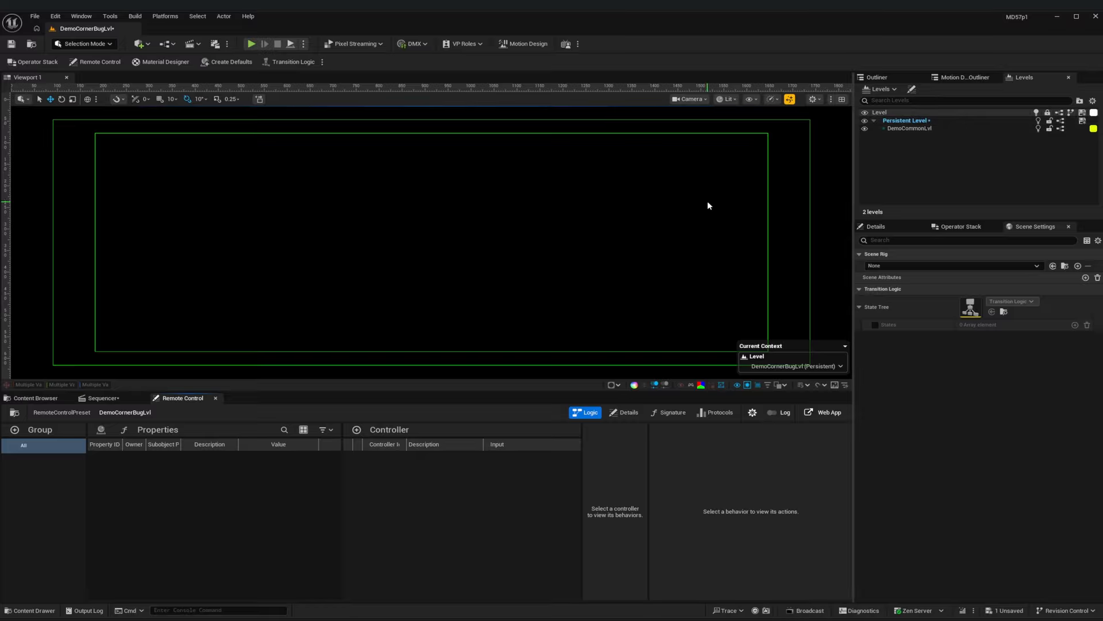
pyautogui.hotkey('ctrl', 's')
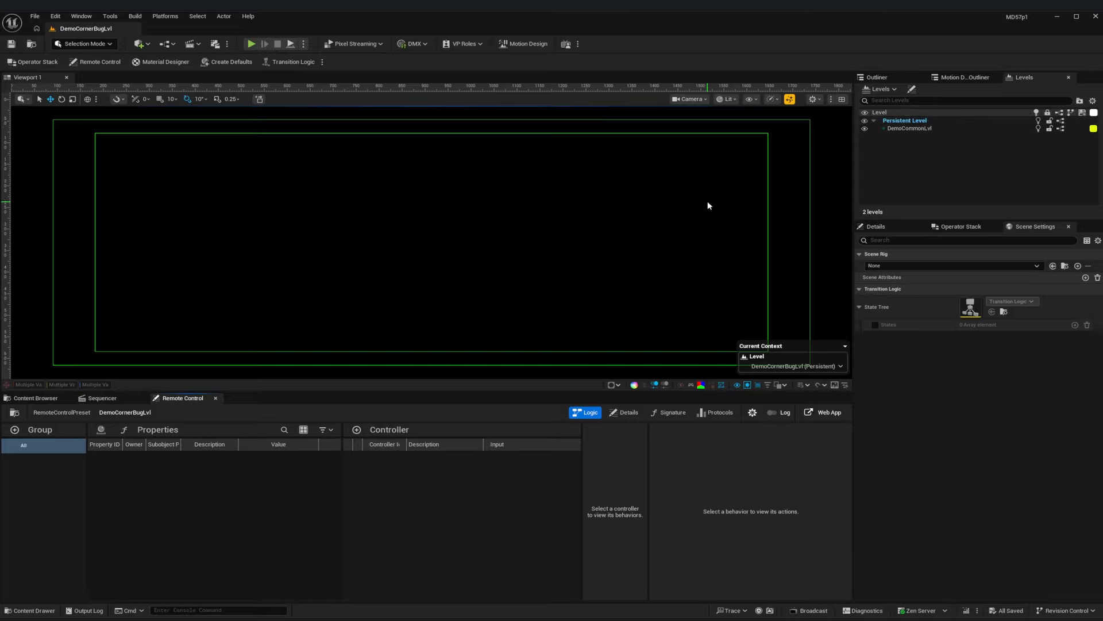
# - Switch to Motion Design mode and set the viewport to look through AvaCineCameraActor0
pyautogui.click(93, 46)
pyautogui.click(93, 131)
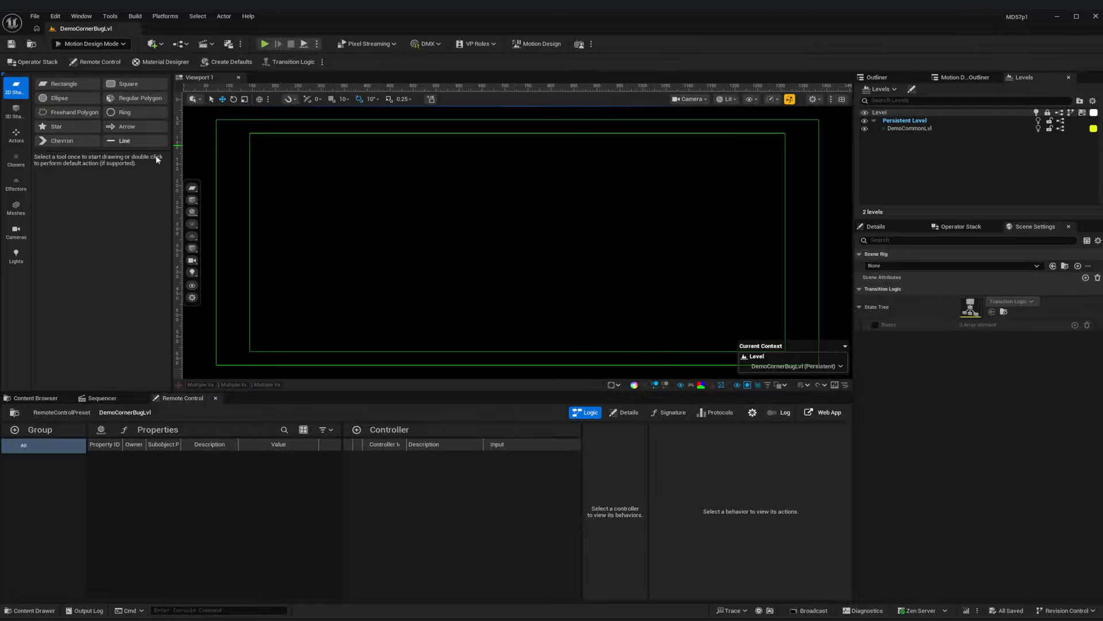
pyautogui.click(688, 100)
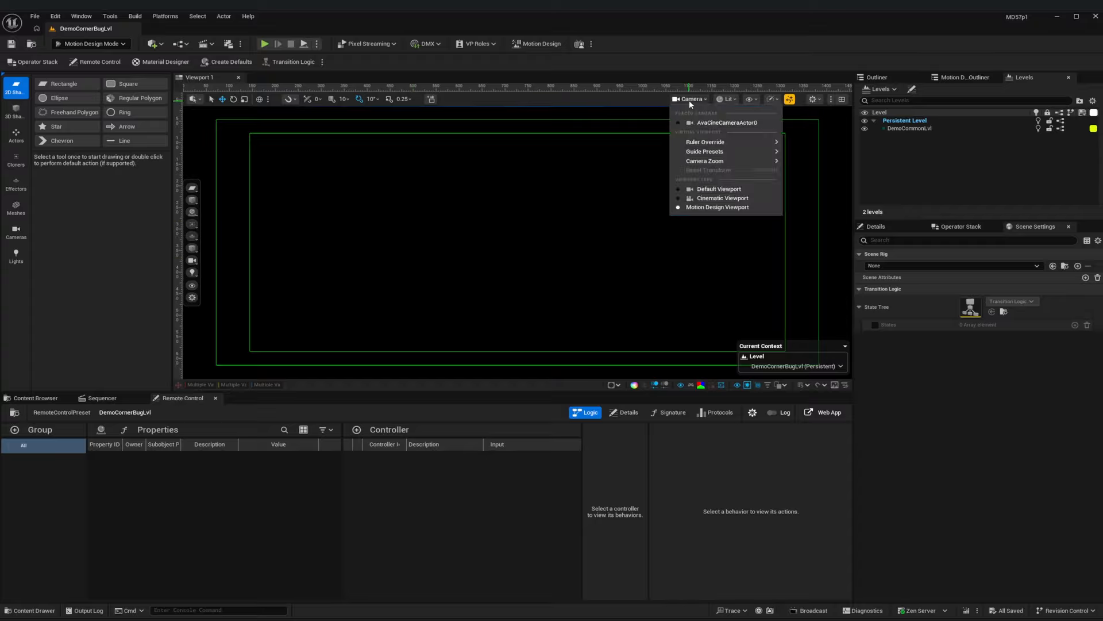
pyautogui.click(727, 126)
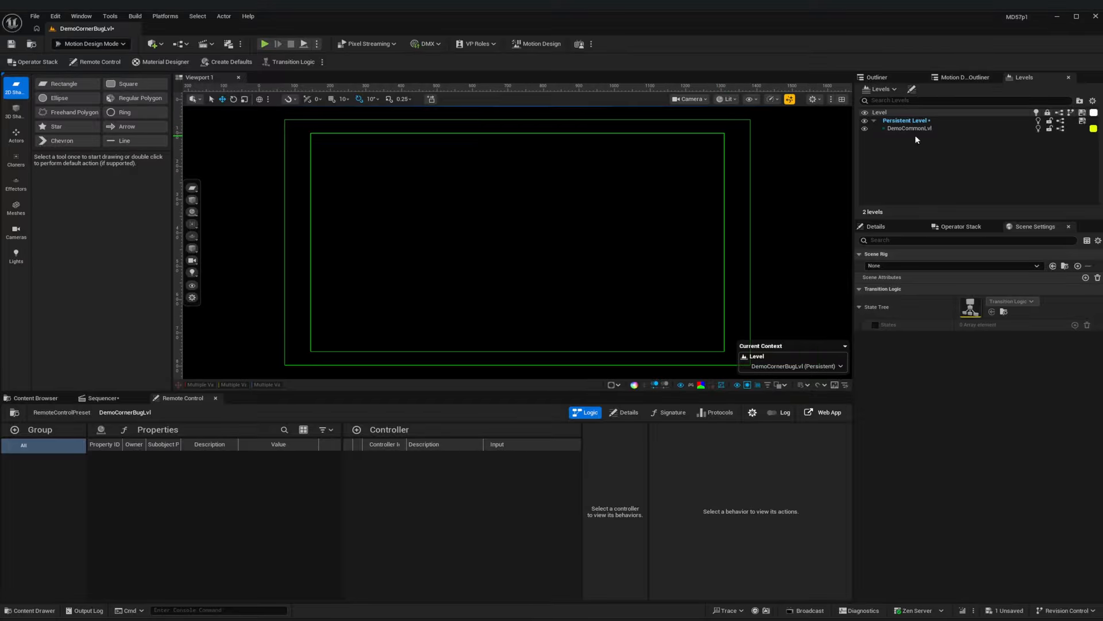
# - Expand DemoCommonLvl and PersistentLevel in the Motion Design Outliner and select the persistent level's Layer 1 Content
pyautogui.click(967, 77)
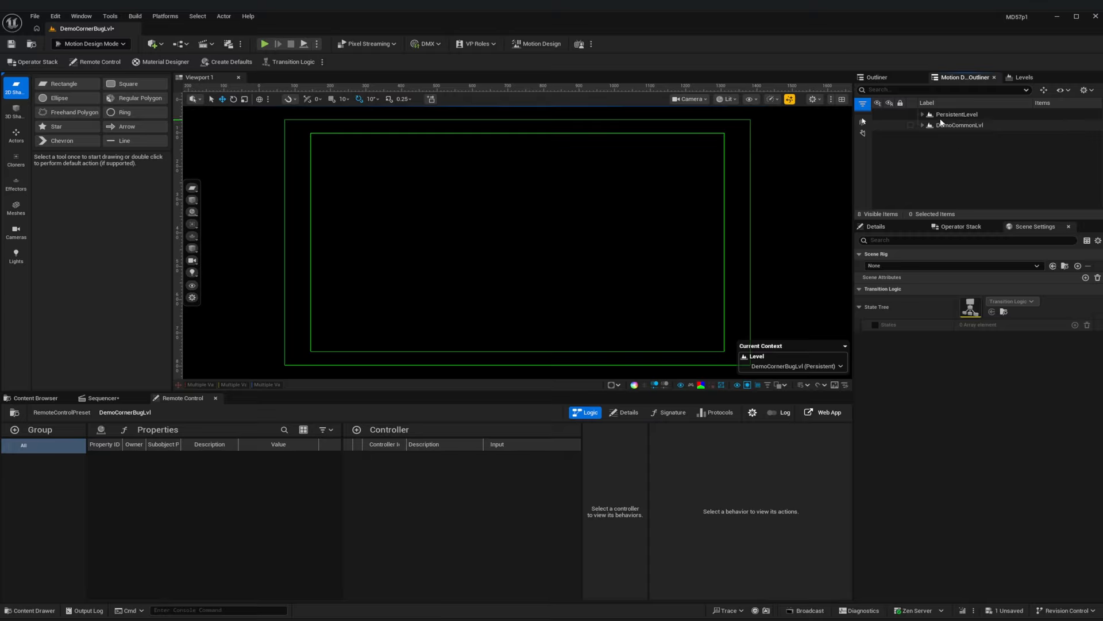
pyautogui.click(922, 125)
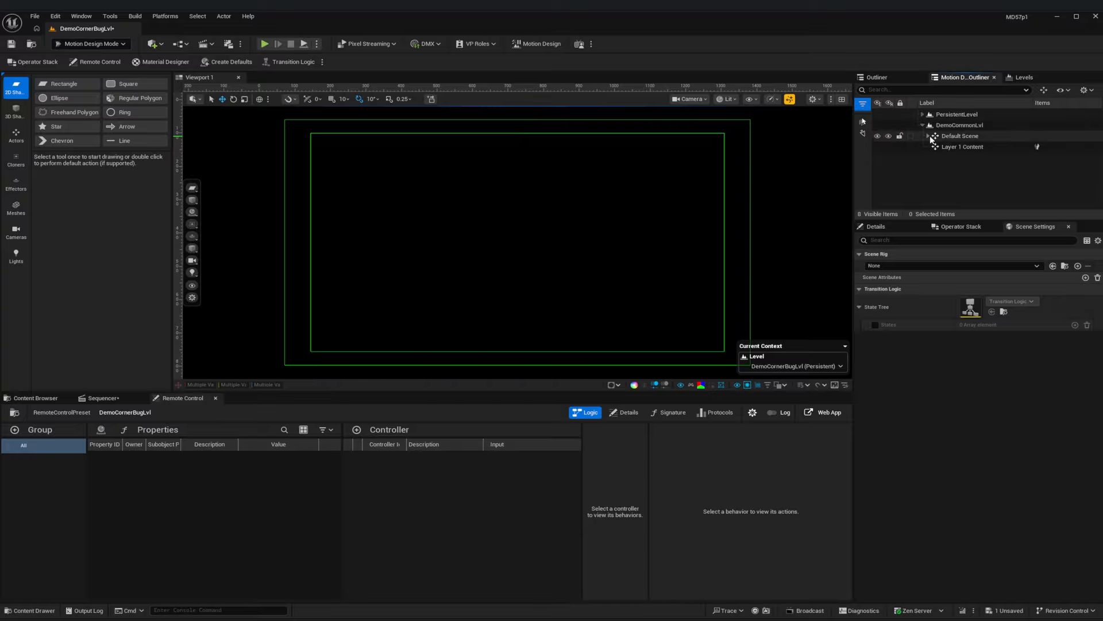
pyautogui.click(922, 115)
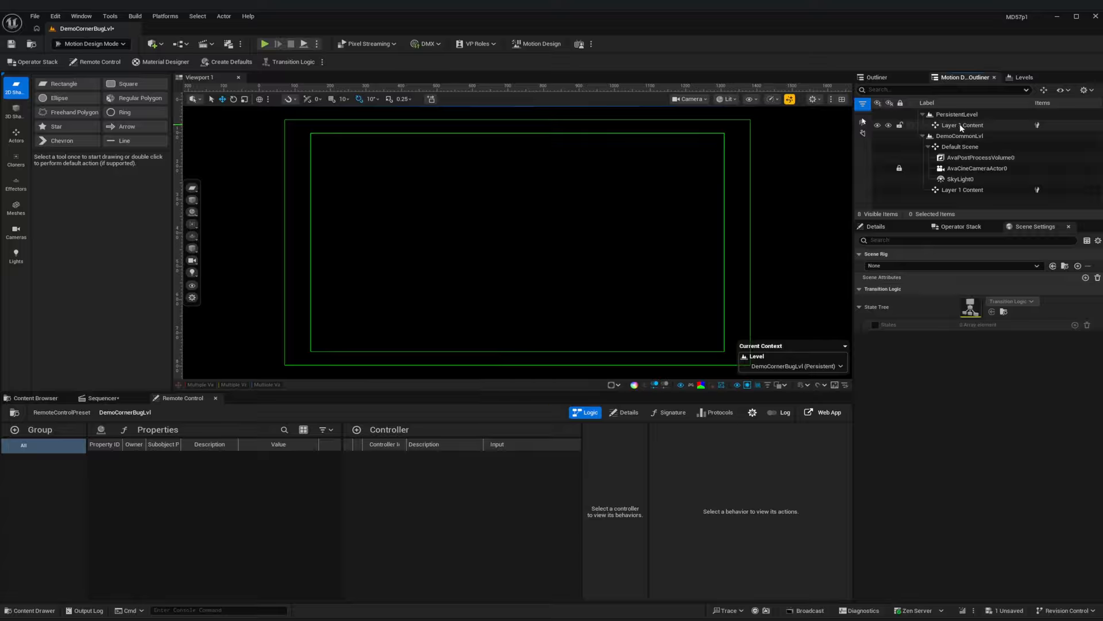
pyautogui.click(960, 125)
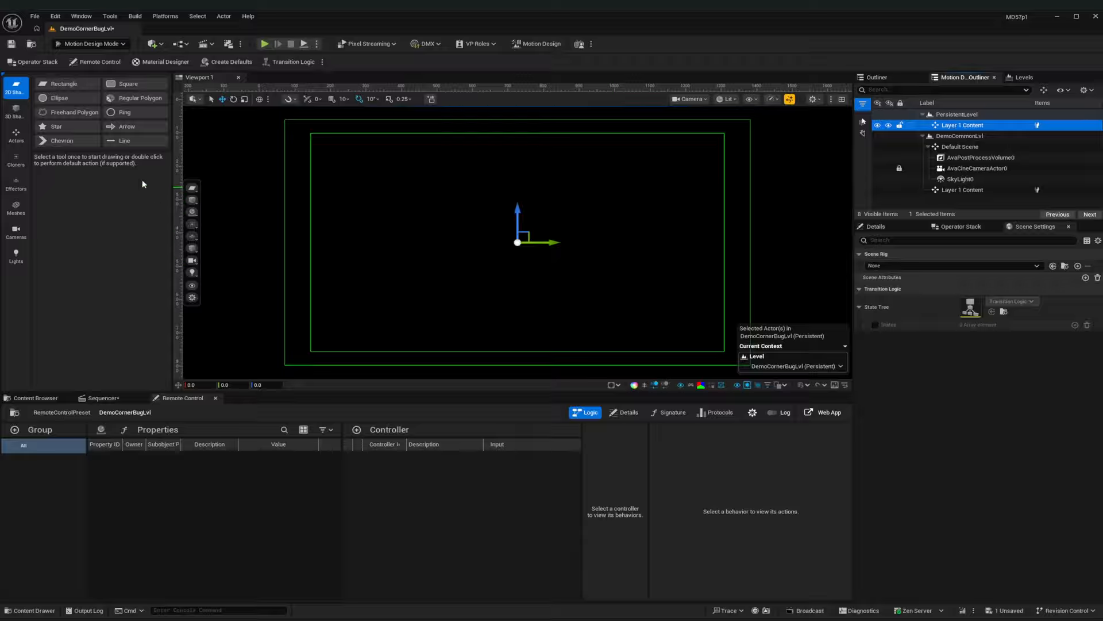
# - Add a default regular polygon to the persistent level and set its number of sides to 6
pyautogui.doubleClick(130, 99)
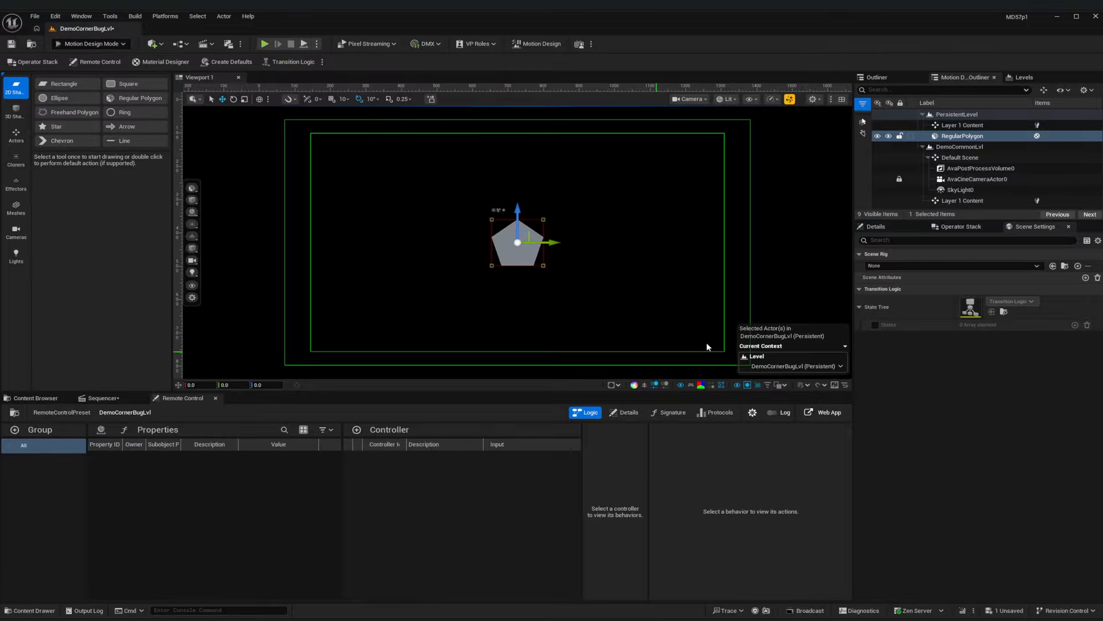
pyautogui.click(876, 227)
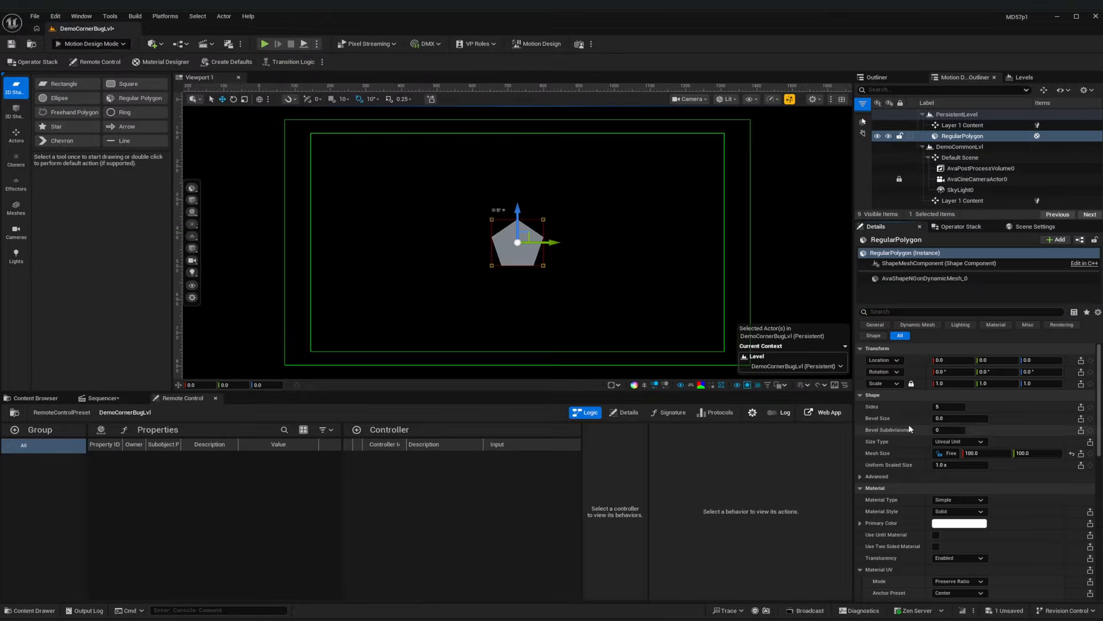
pyautogui.click(946, 406)
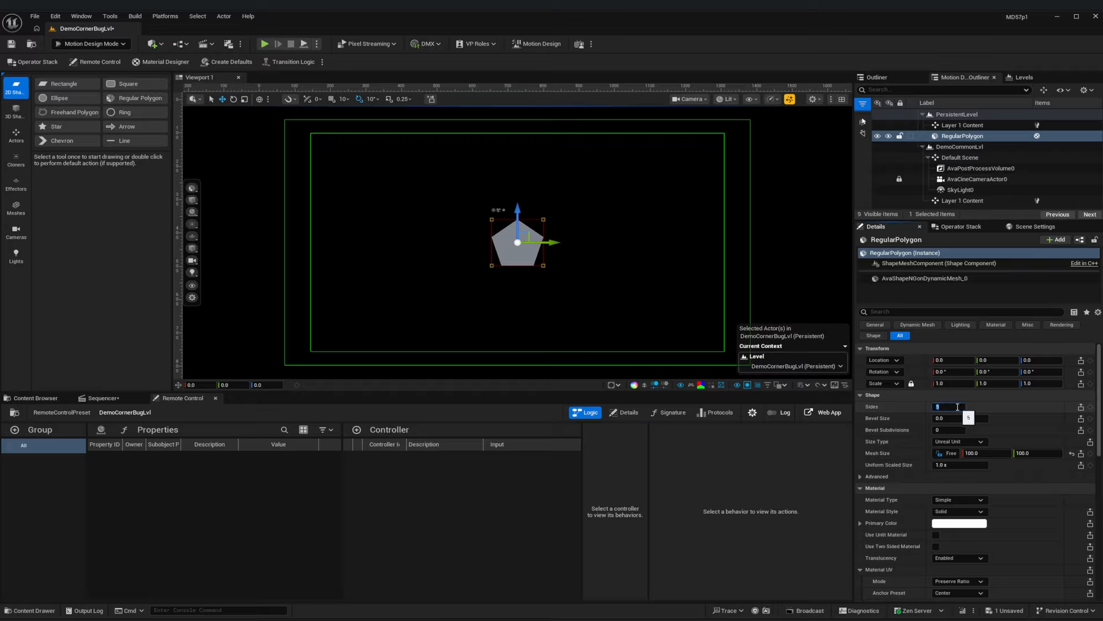
pyautogui.scroll(1, 959, 407)
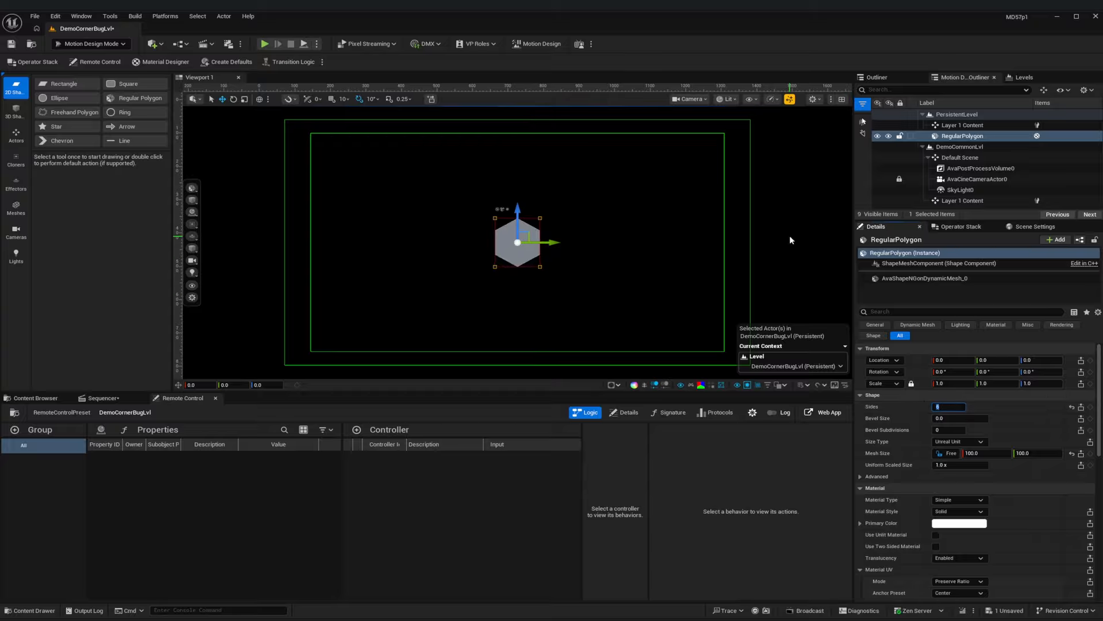
# - Parent the polygon under the persistent level's Layer 1 Content and move it into the upper-left corner of the inner safe frame
pyautogui.moveTo(933, 139); pyautogui.dragTo(966, 125)
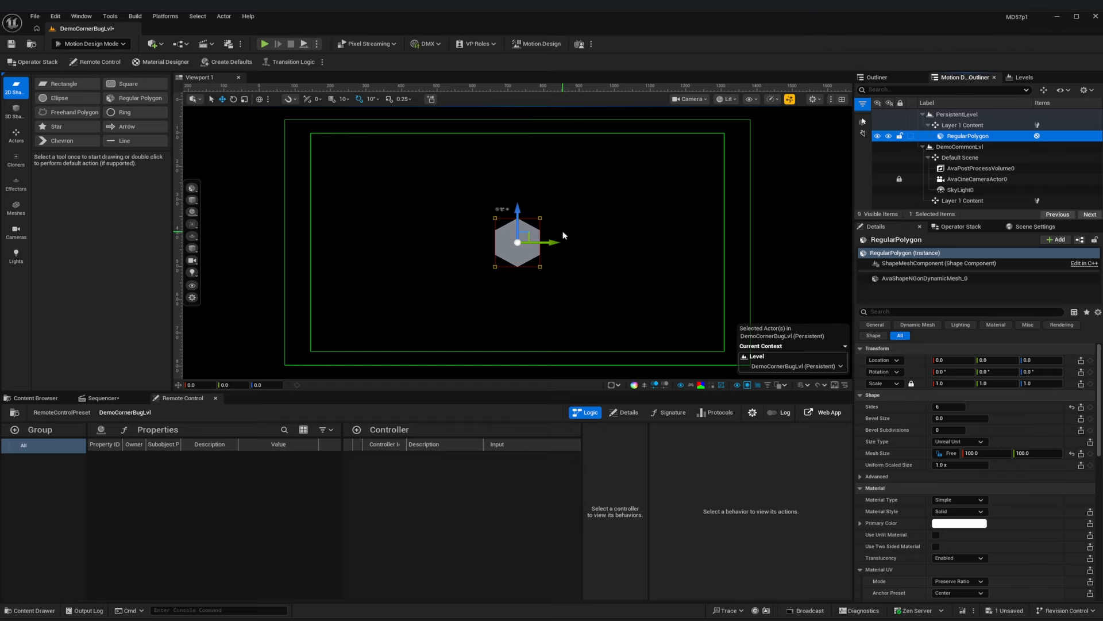
pyautogui.moveTo(539, 233); pyautogui.dragTo(347, 150)
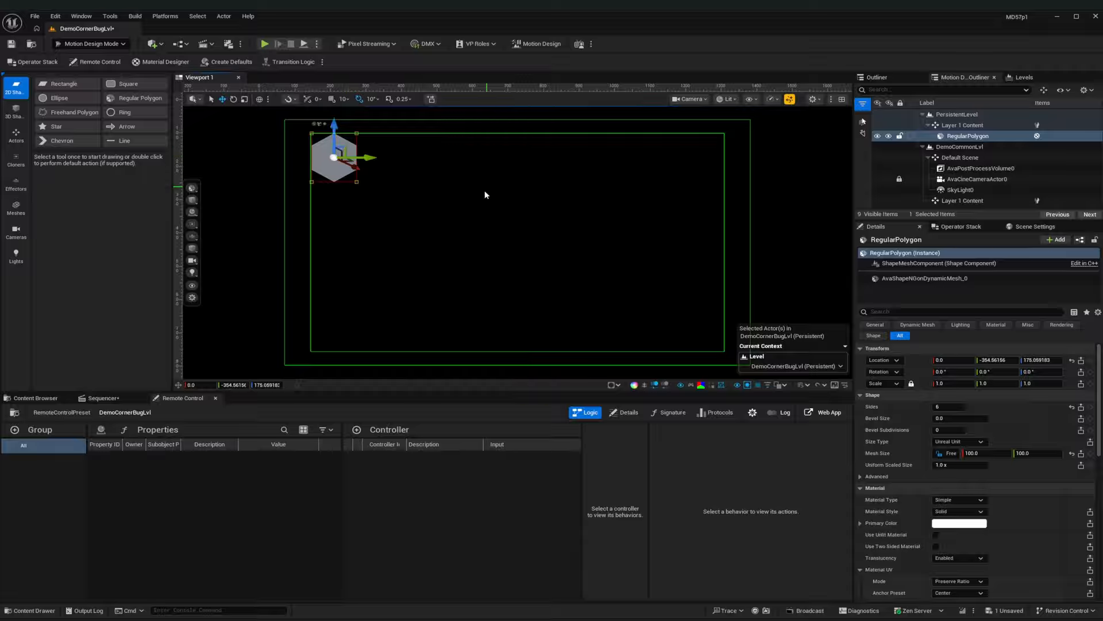
# - Apply the BugMat material from the TL folder to the polygon and save the level
pyautogui.click(36, 398)
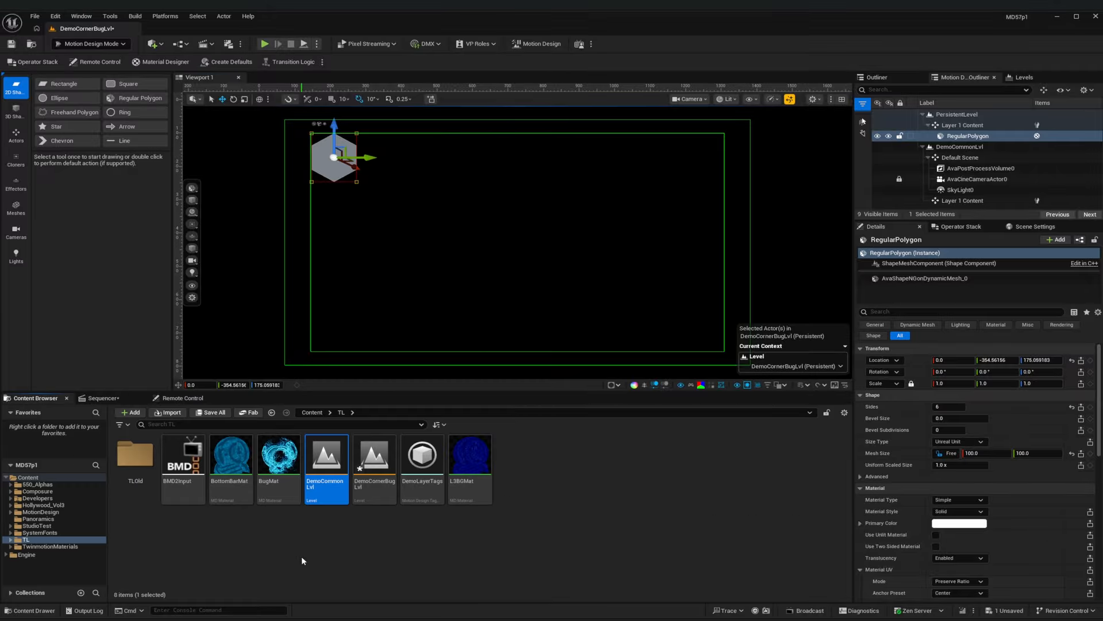
pyautogui.moveTo(279, 460); pyautogui.dragTo(314, 147)
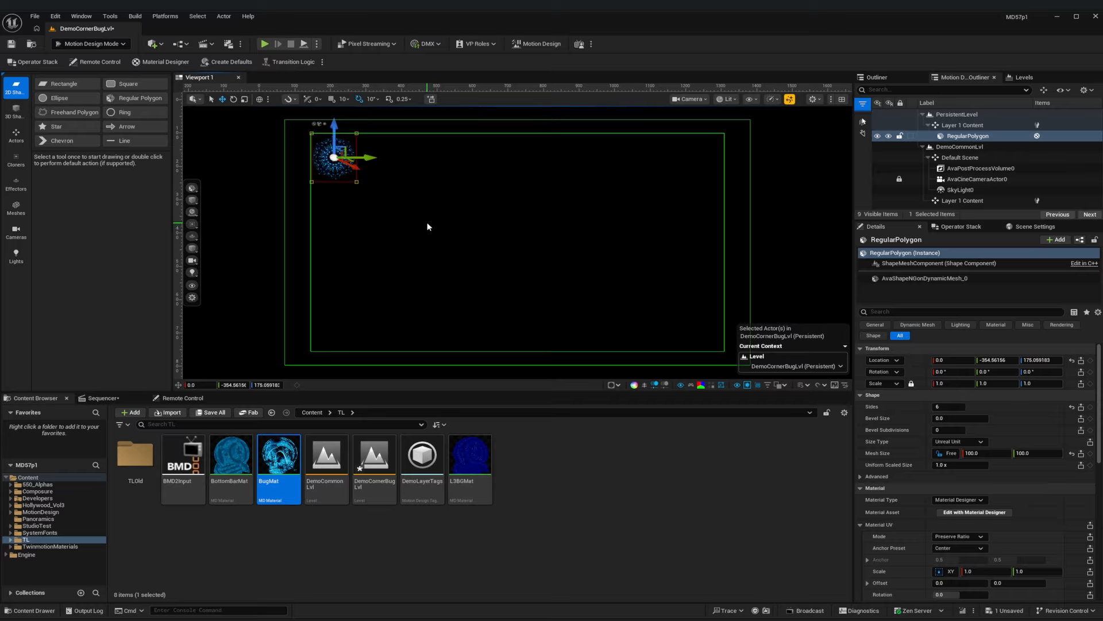
pyautogui.hotkey('ctrl', 's')
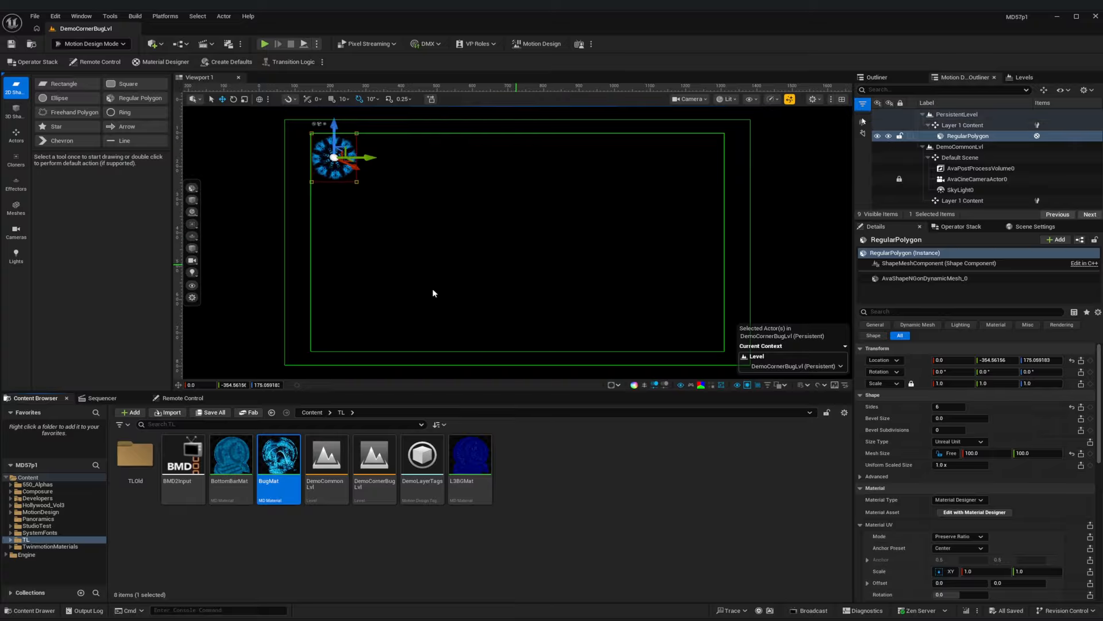
# - Open the In sequence in the Sequencer for editing
pyautogui.click(102, 398)
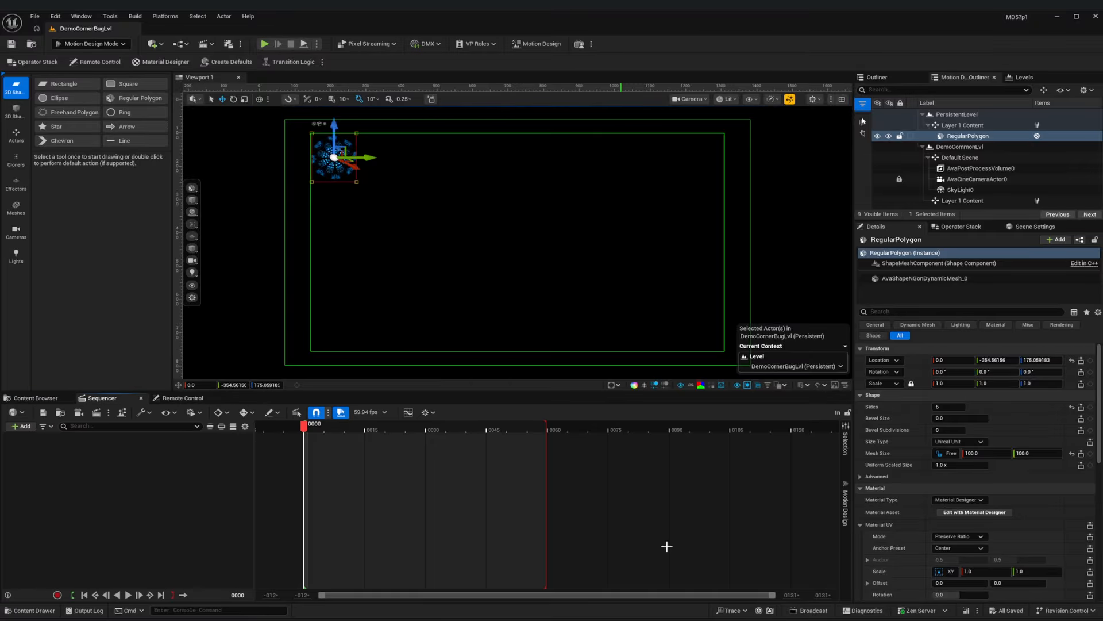
pyautogui.click(845, 508)
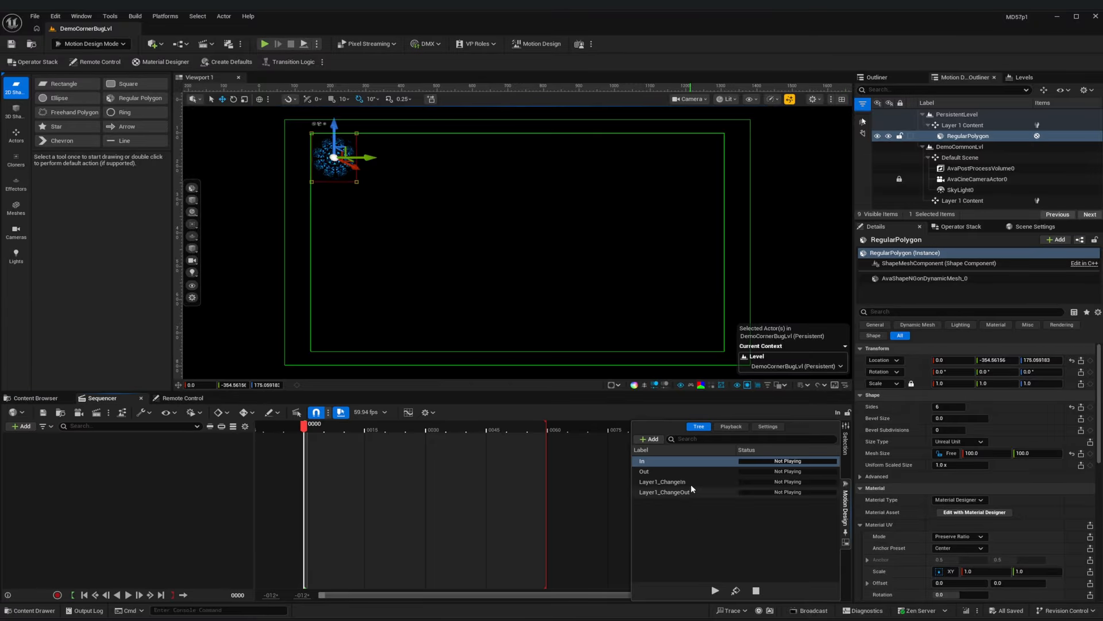
pyautogui.click(657, 462)
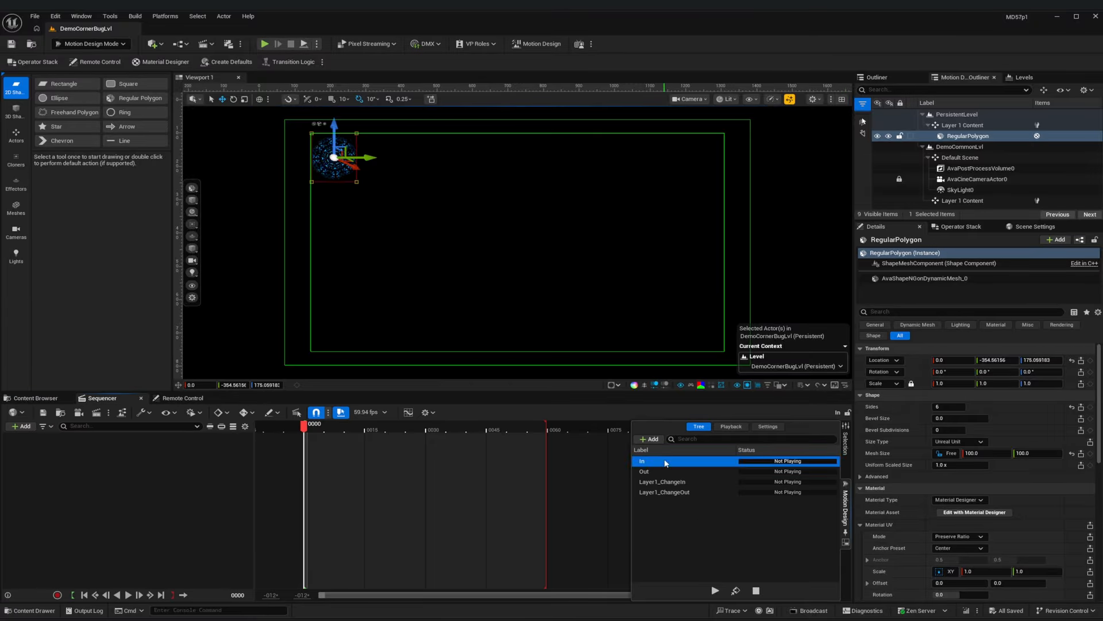
pyautogui.click(126, 509)
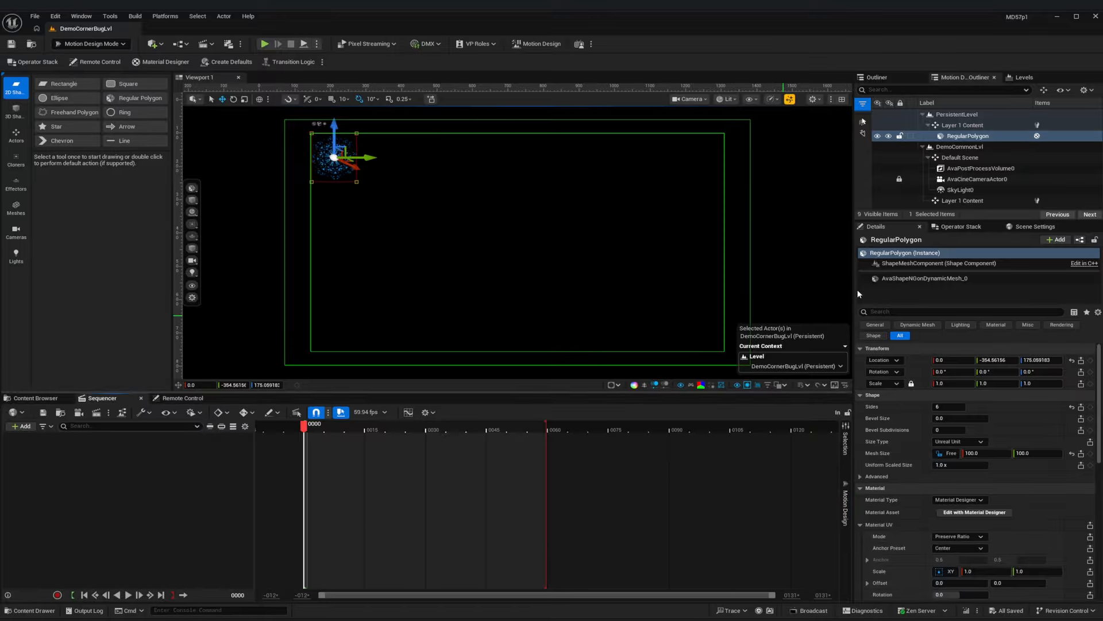
# - Key the Location of the persistent level's Layer 1 Content at frame 30 of the In sequence
pyautogui.click(960, 124)
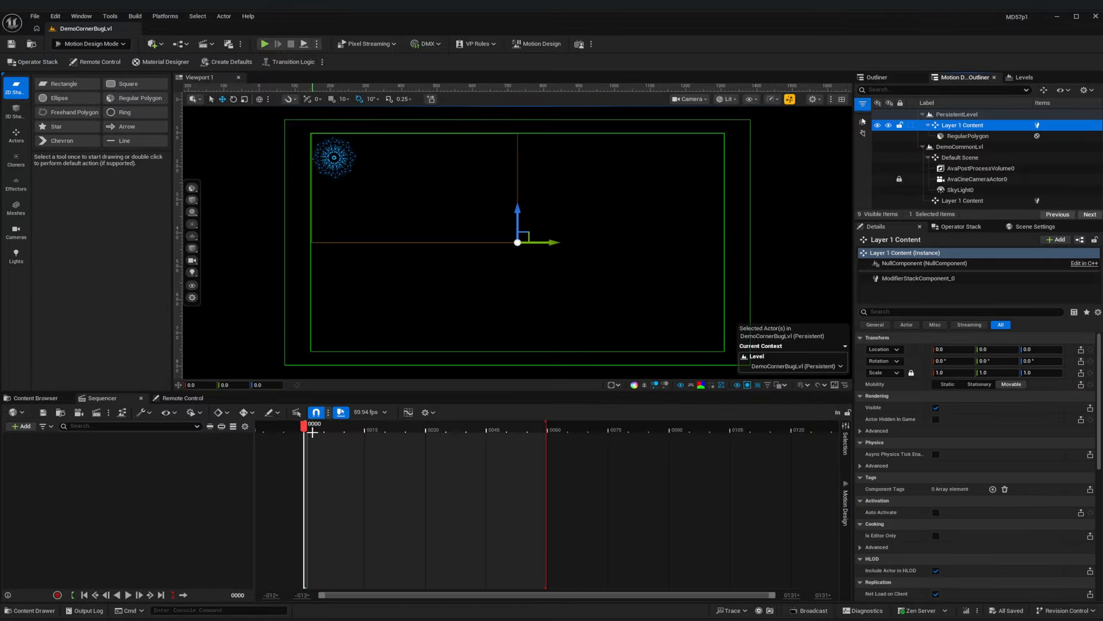
pyautogui.moveTo(305, 428); pyautogui.dragTo(427, 429)
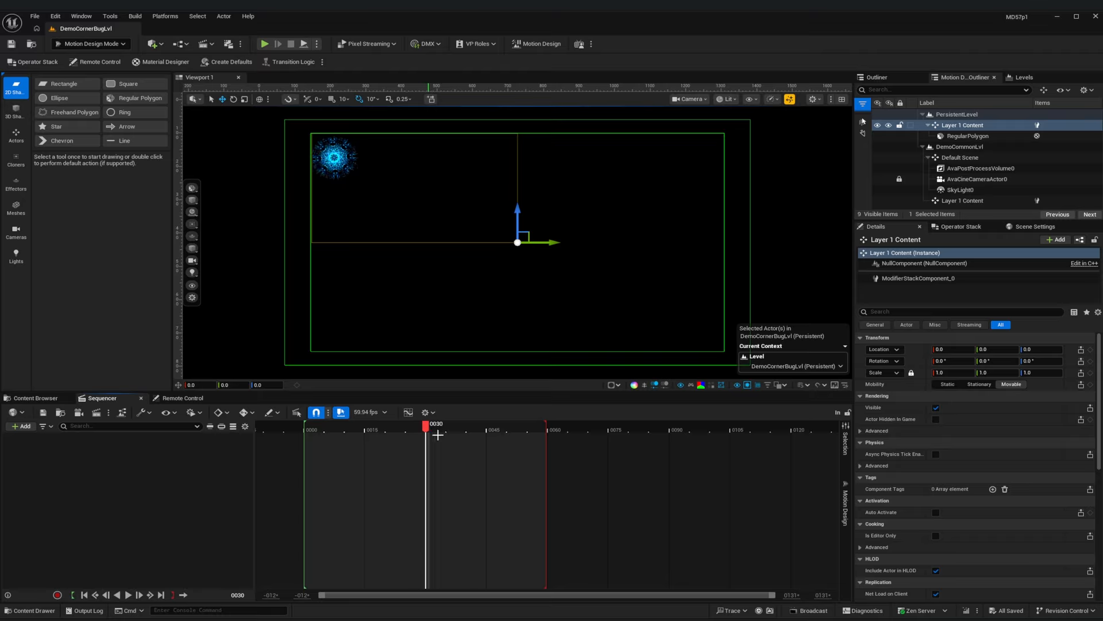
pyautogui.click(1090, 350)
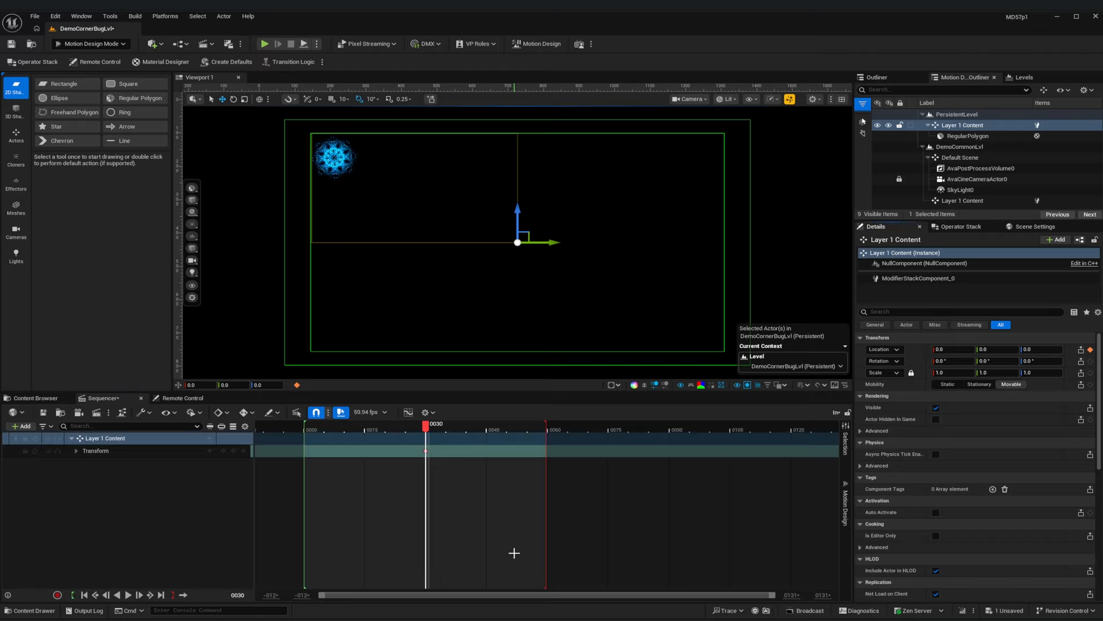
# - Key Layer 1 Content's Location Y at -362 on frame 0 and play back the slide-in animation
pyautogui.click(84, 595)
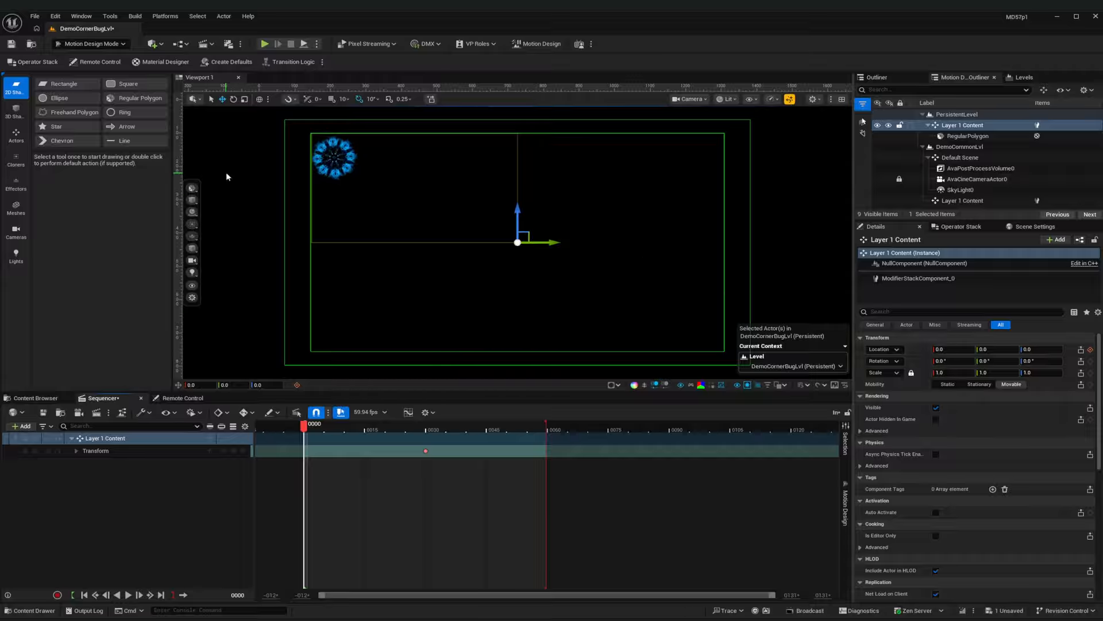
pyautogui.moveTo(998, 349); pyautogui.dragTo(948, 348)
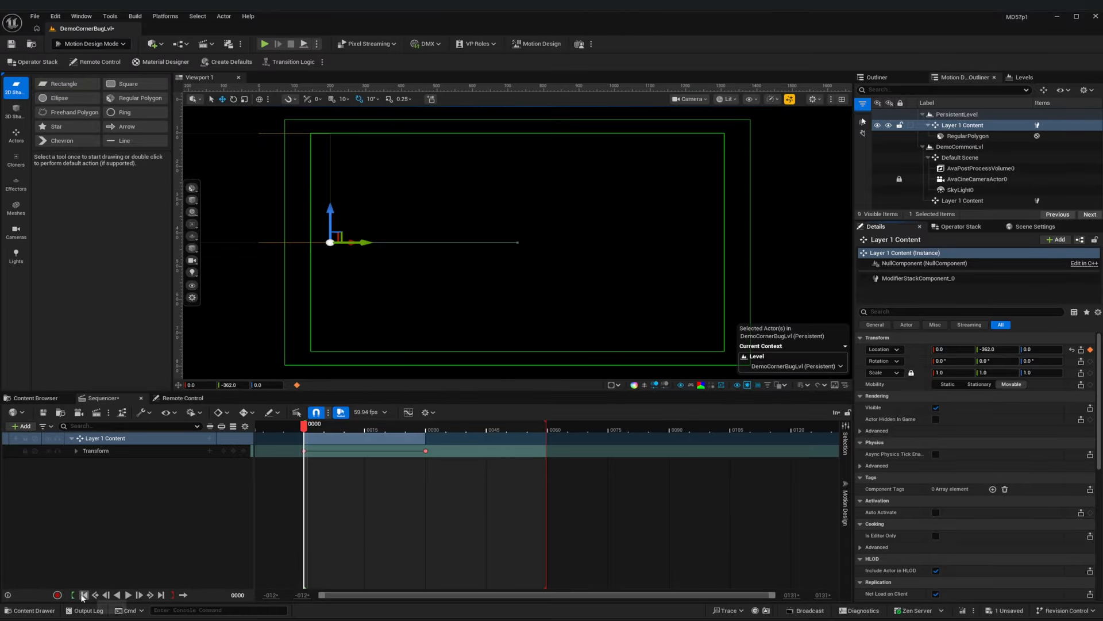
pyautogui.click(127, 595)
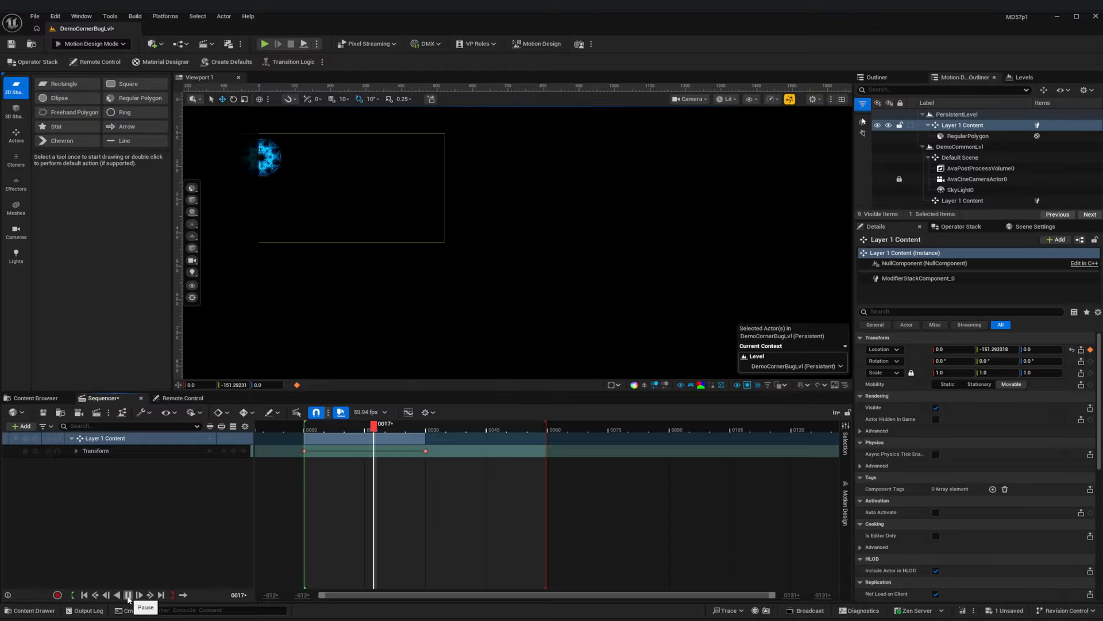
pyautogui.click(84, 596)
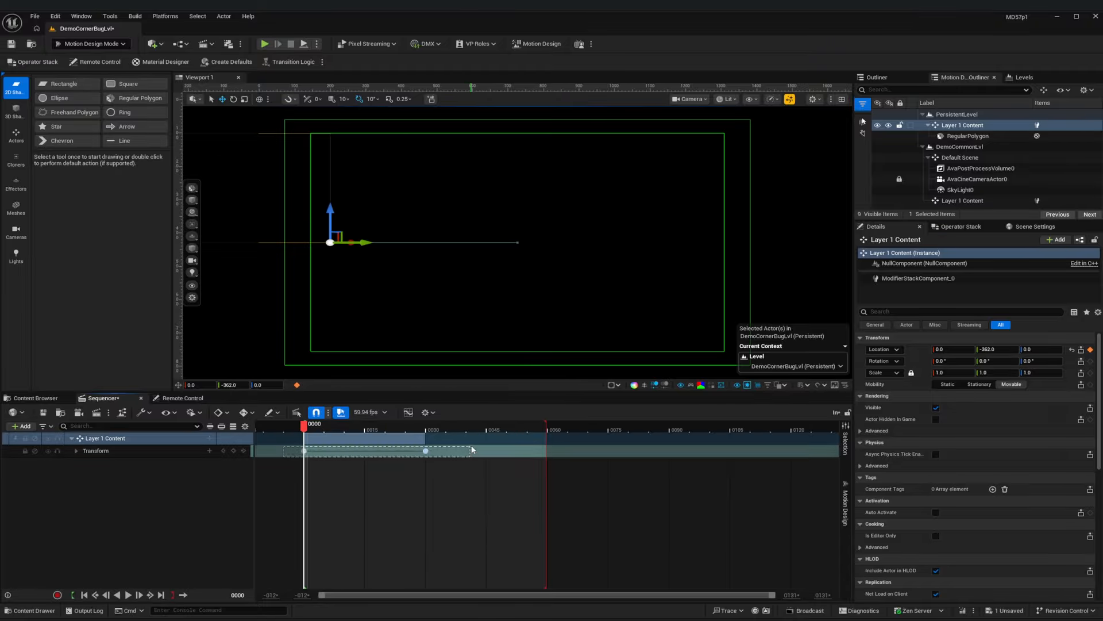
# - Apply the Exponential ease-out preset to both Transform keys and shorten the In sequence to end at about frame 30
pyautogui.click(492, 466)
pyautogui.click(845, 443)
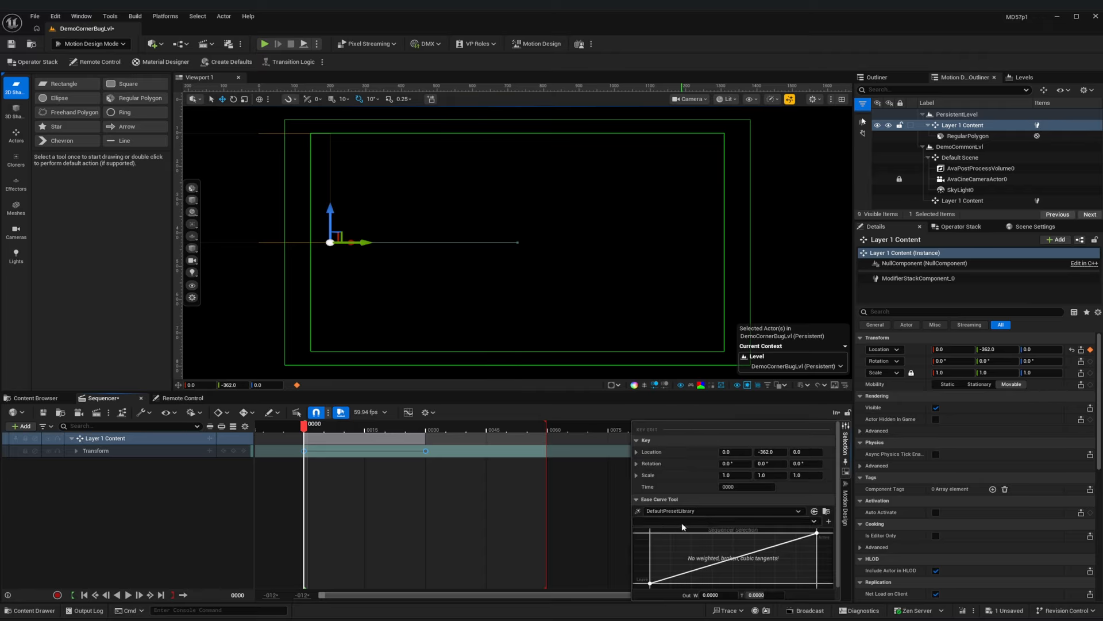
pyautogui.click(773, 521)
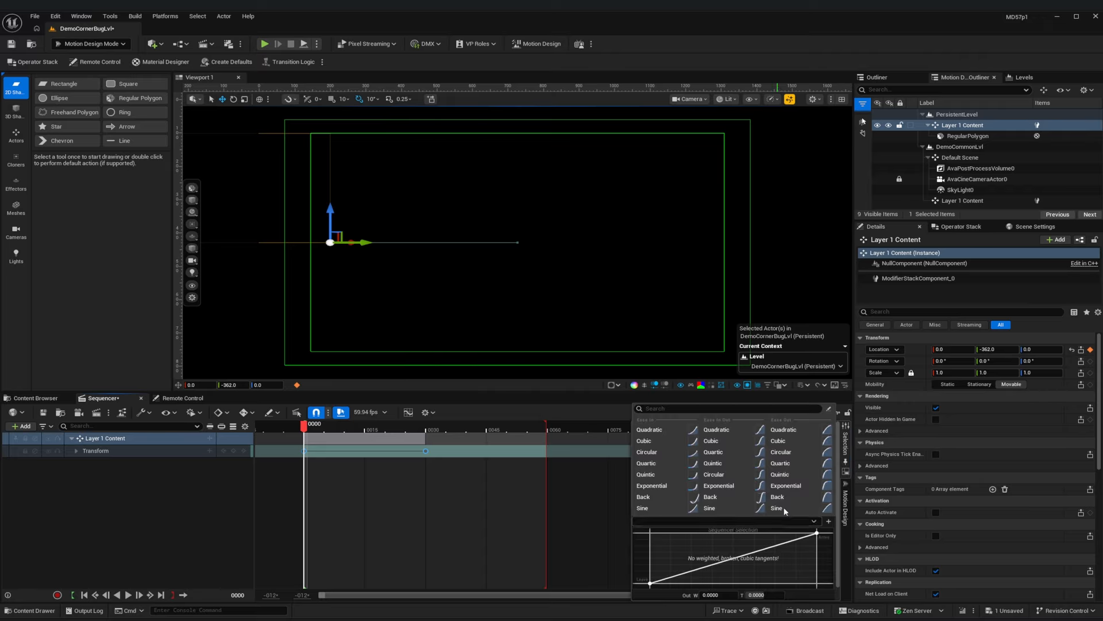
pyautogui.moveTo(829, 486)
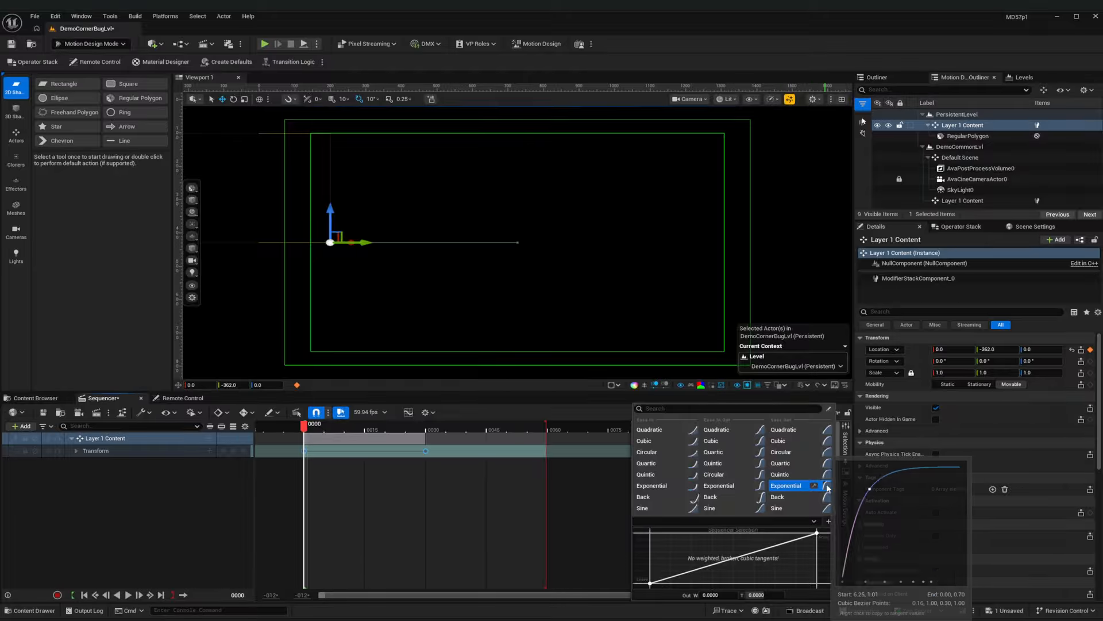
pyautogui.click(794, 486)
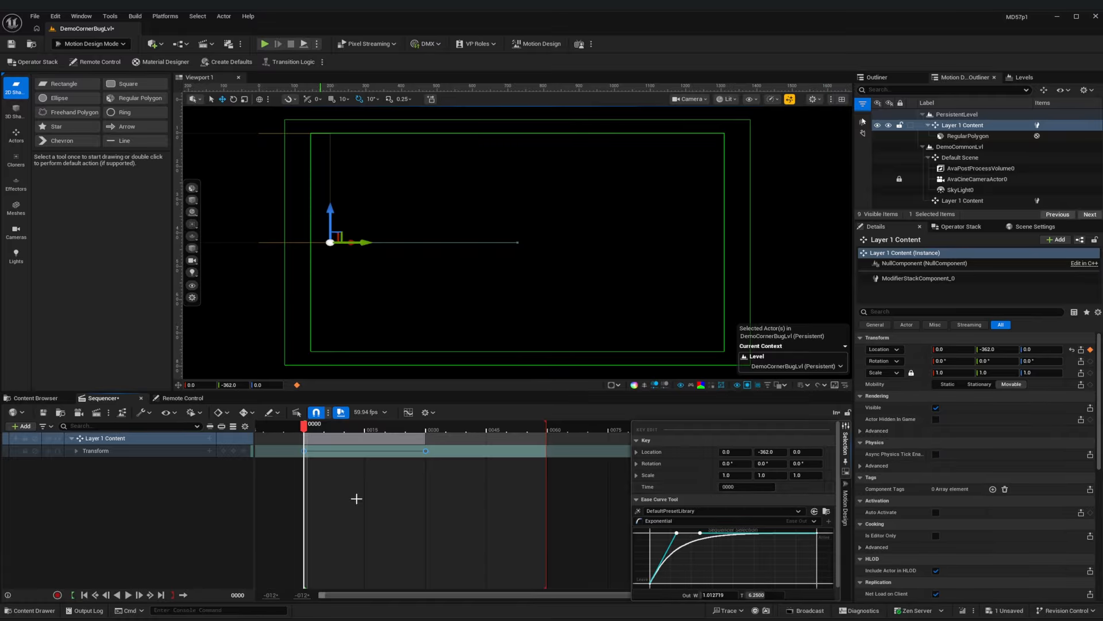
pyautogui.moveTo(546, 430); pyautogui.dragTo(433, 430)
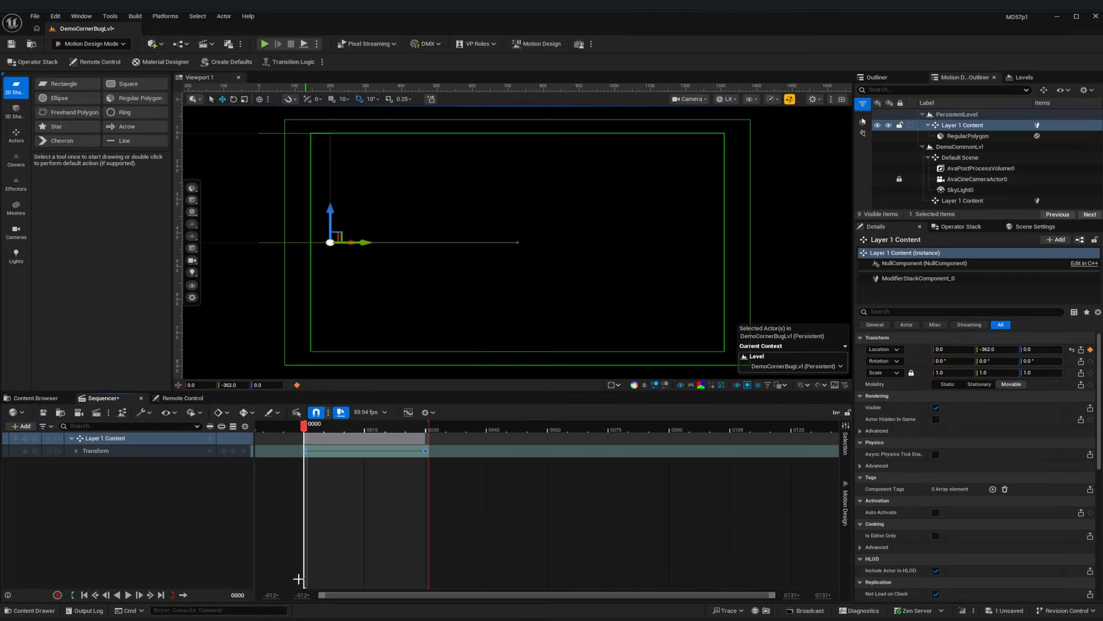
# - Play back the corner bug's In animation and open the Out sequence for editing
pyautogui.click(128, 595)
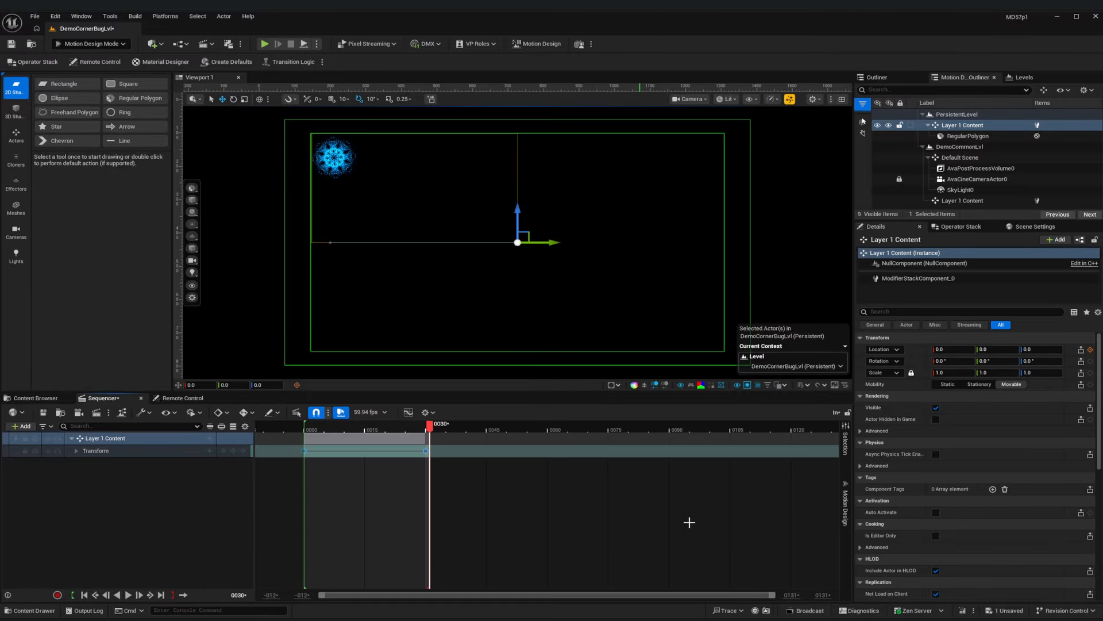
pyautogui.click(845, 506)
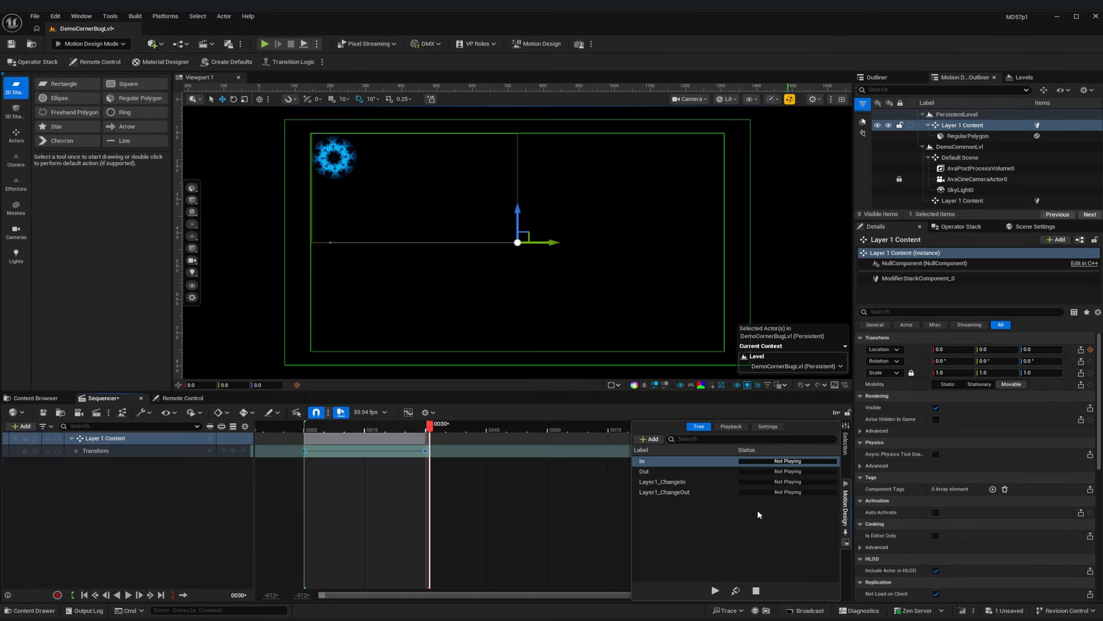
pyautogui.click(655, 471)
pyautogui.click(188, 485)
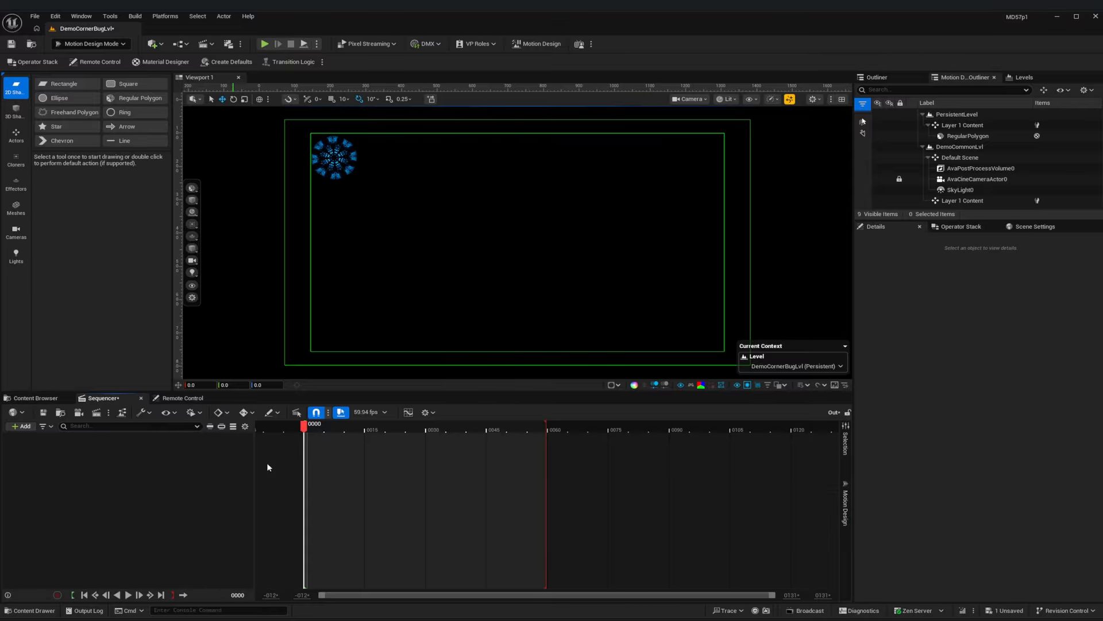
# - Key the persistent level's Layer 1 Content Location at frame 0 of the Out sequence and set Location Y to -419 at frame 30
pyautogui.click(948, 126)
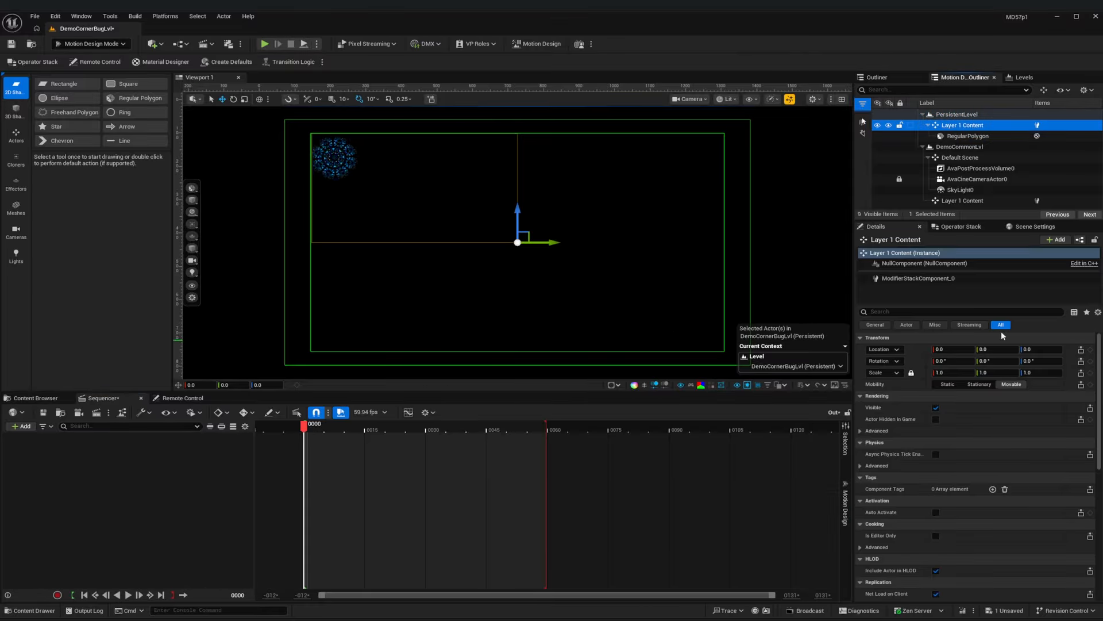
pyautogui.click(1090, 349)
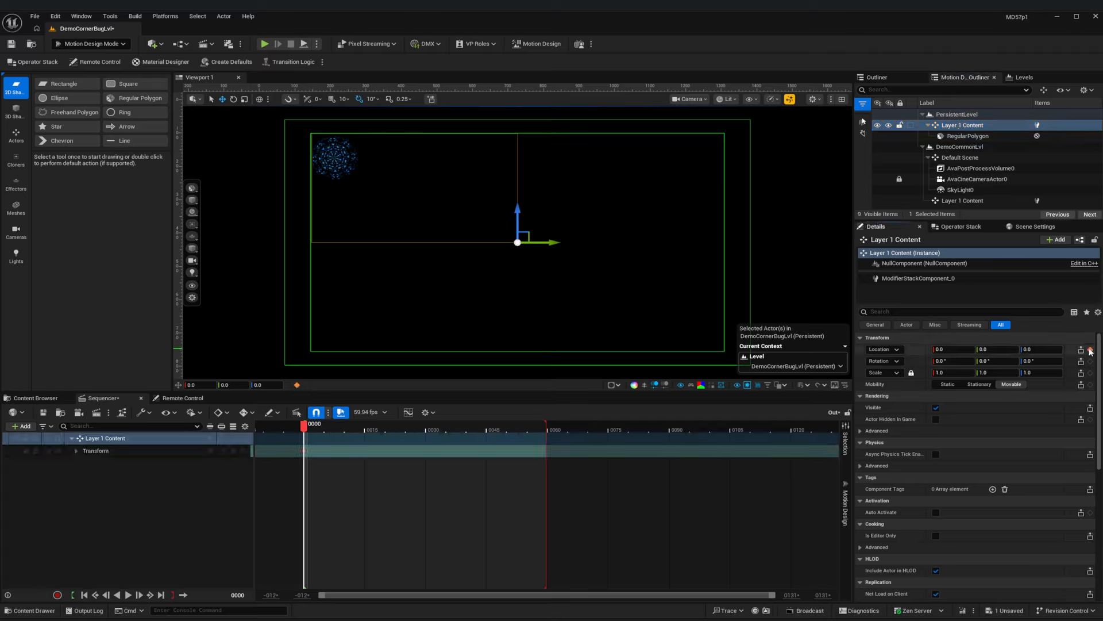
pyautogui.moveTo(305, 427); pyautogui.dragTo(429, 434)
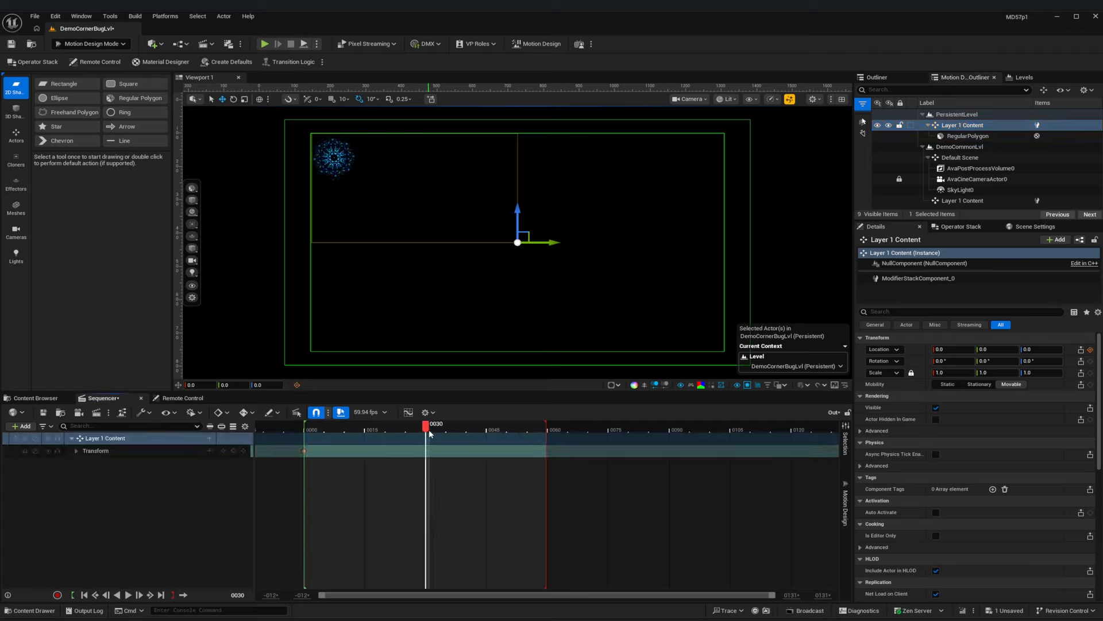
pyautogui.moveTo(999, 350); pyautogui.dragTo(934, 349)
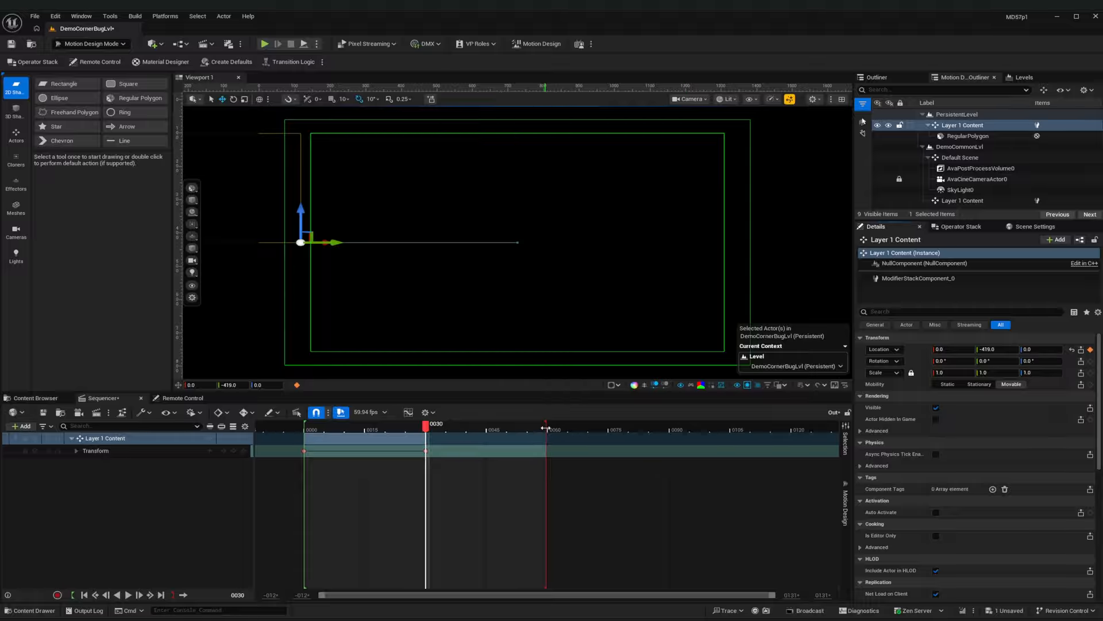
# - Shorten the Out sequence to end just past frame 30 and apply the Exponential ease-in preset to both Transform keys
pyautogui.moveTo(545, 428); pyautogui.dragTo(431, 428)
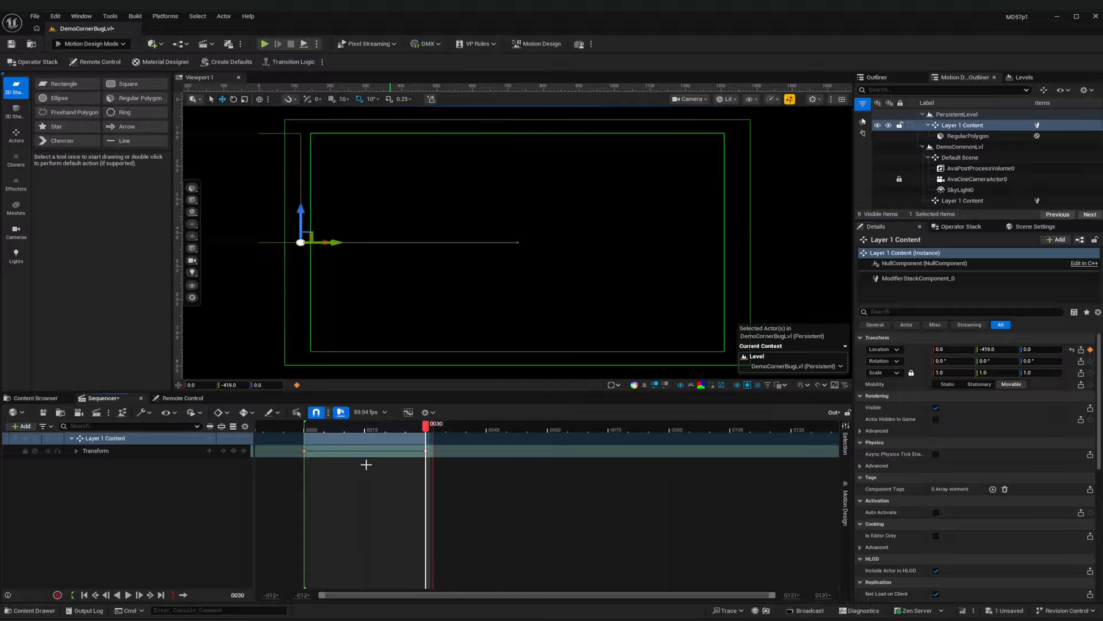
pyautogui.moveTo(289, 489); pyautogui.dragTo(440, 449)
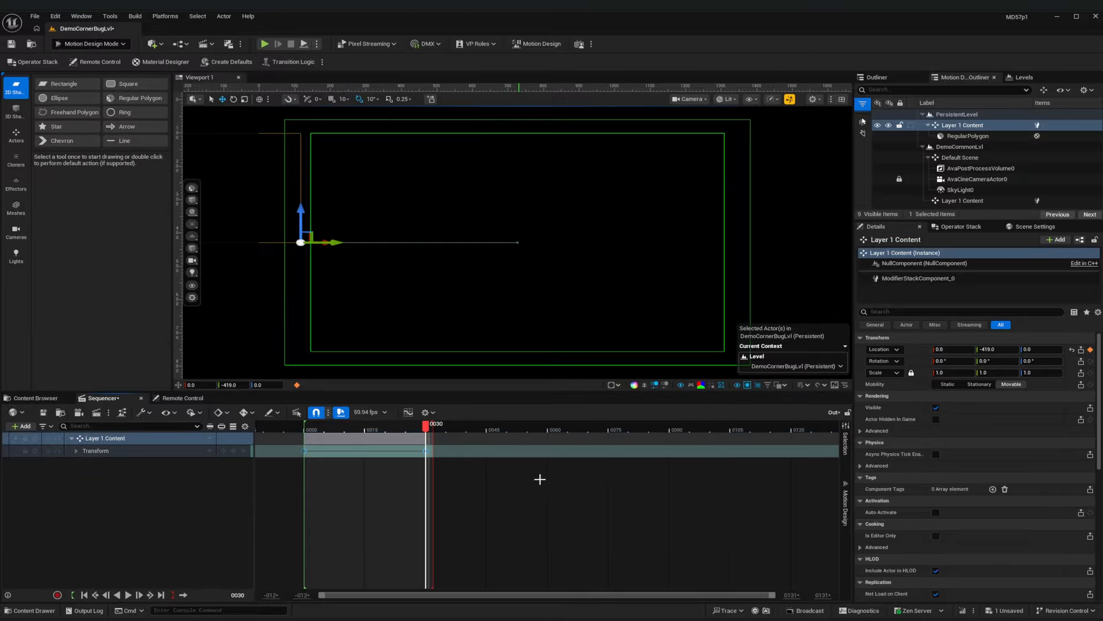
pyautogui.click(845, 443)
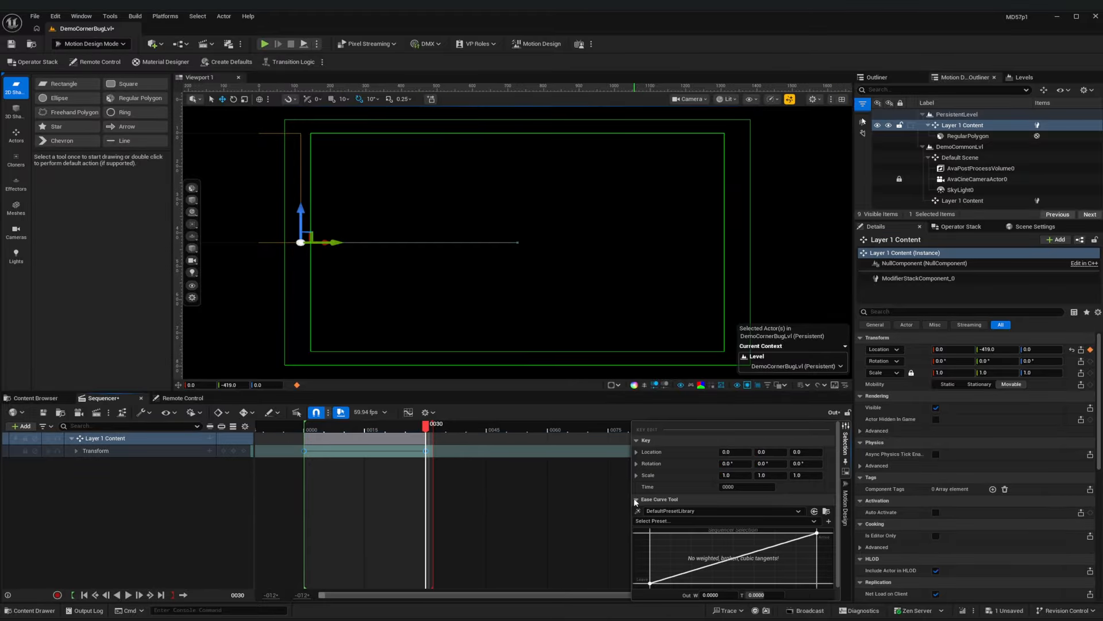
pyautogui.click(712, 520)
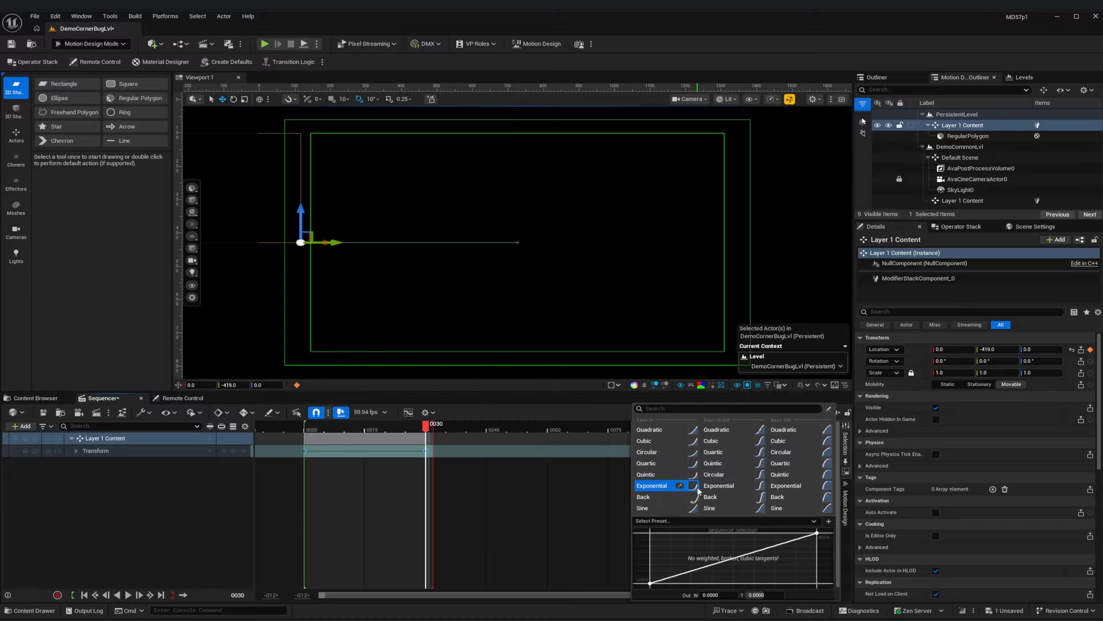
pyautogui.moveTo(696, 490)
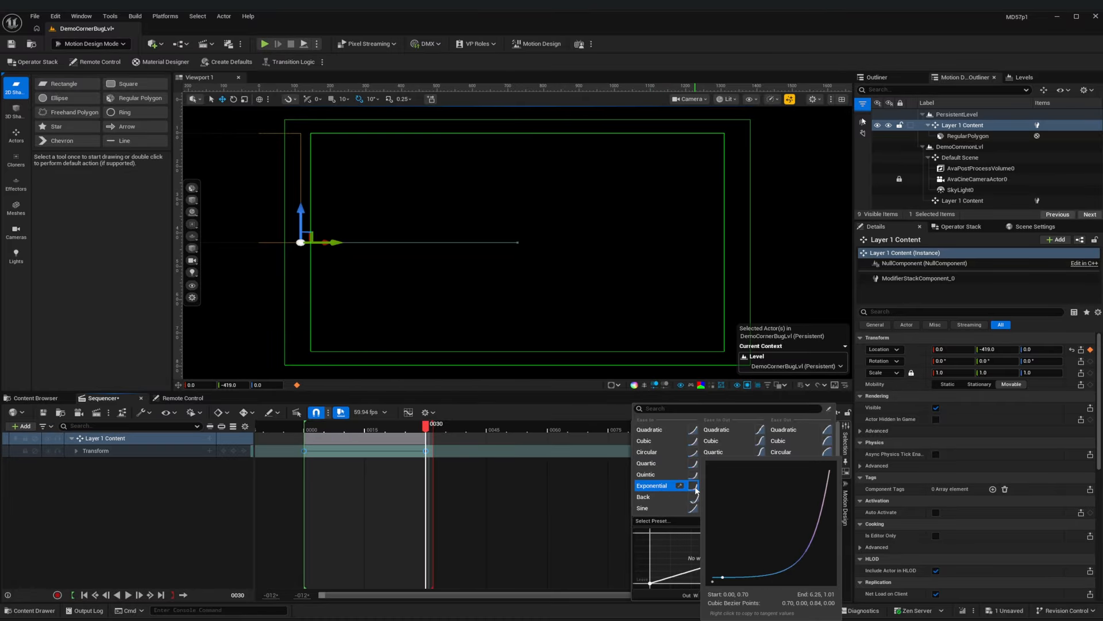
pyautogui.click(650, 487)
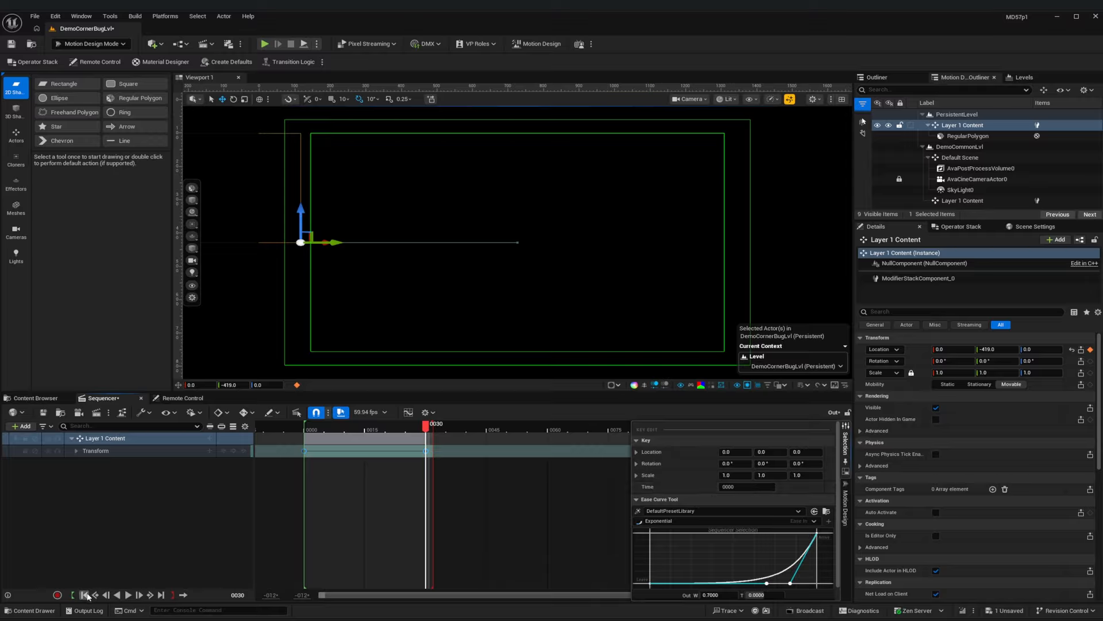
# - Play back the Out animation from its start and save the corner bug level
pyautogui.click(89, 596)
pyautogui.click(127, 595)
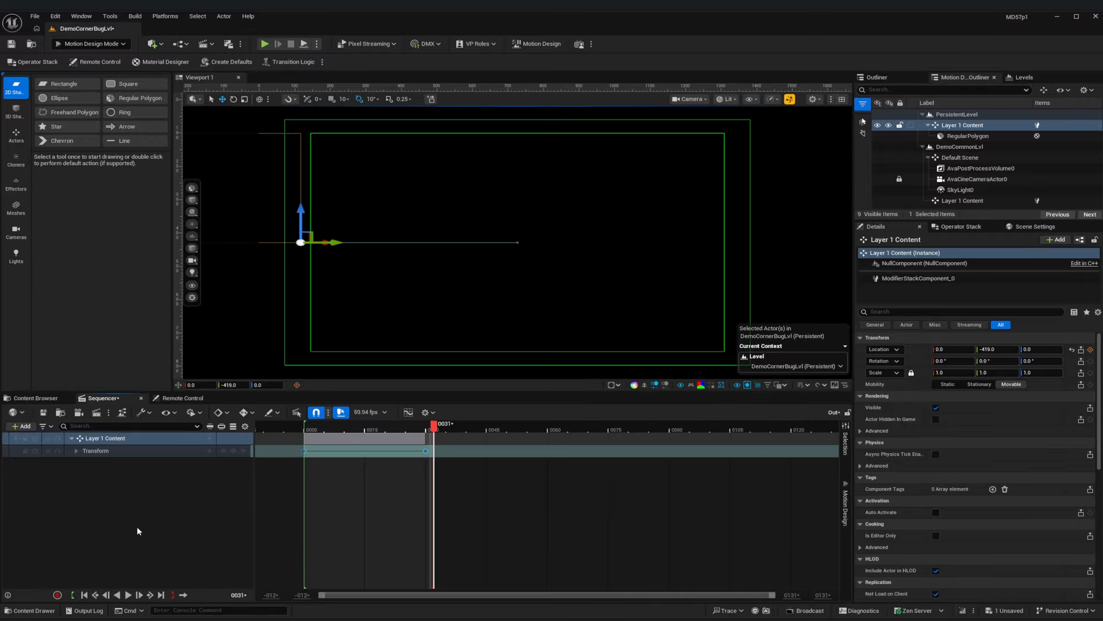
pyautogui.click(135, 521)
pyautogui.hotkey('ctrl', 's')
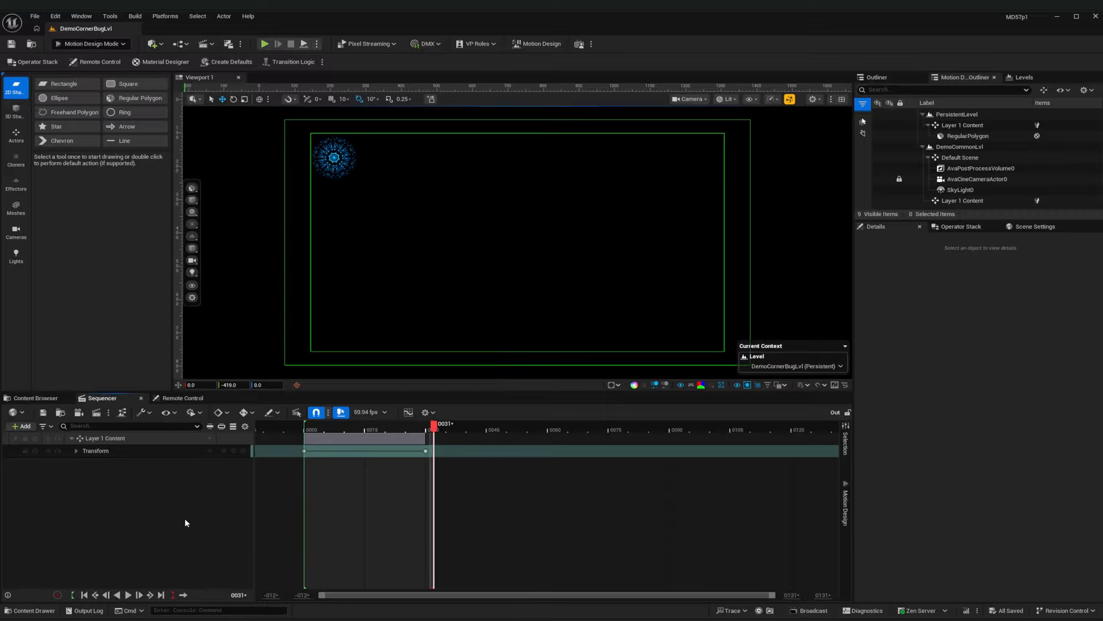
# - Create a Motion Design Rundown asset named DemoRundown in the TL folder
pyautogui.click(33, 399)
pyautogui.rightClick(519, 488)
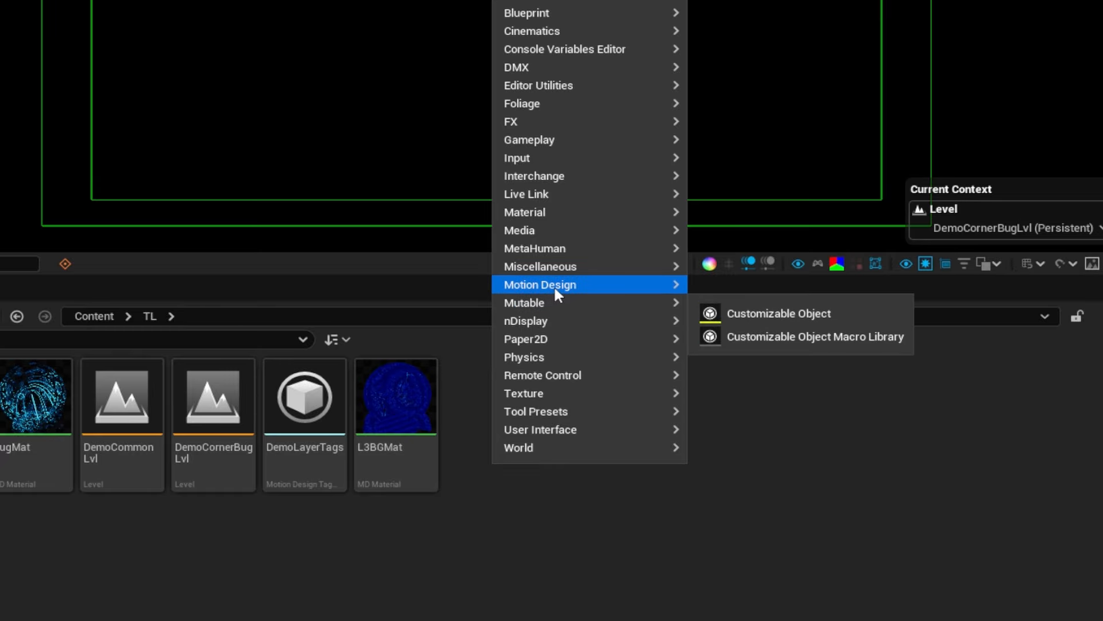
pyautogui.moveTo(554, 285)
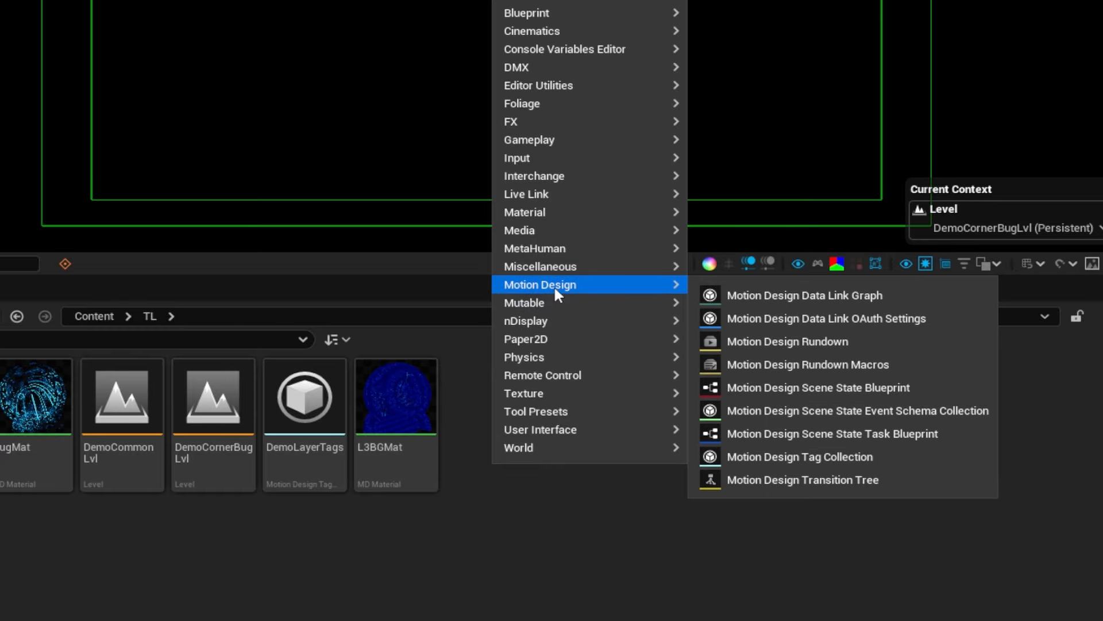
pyautogui.click(774, 343)
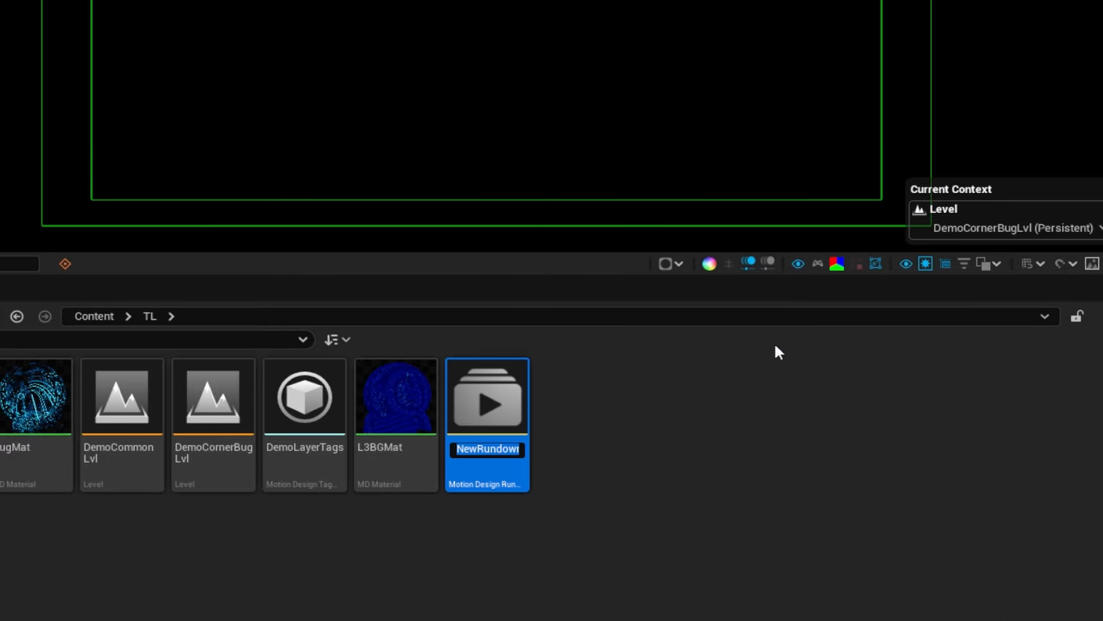
pyautogui.write('DemoRundown')
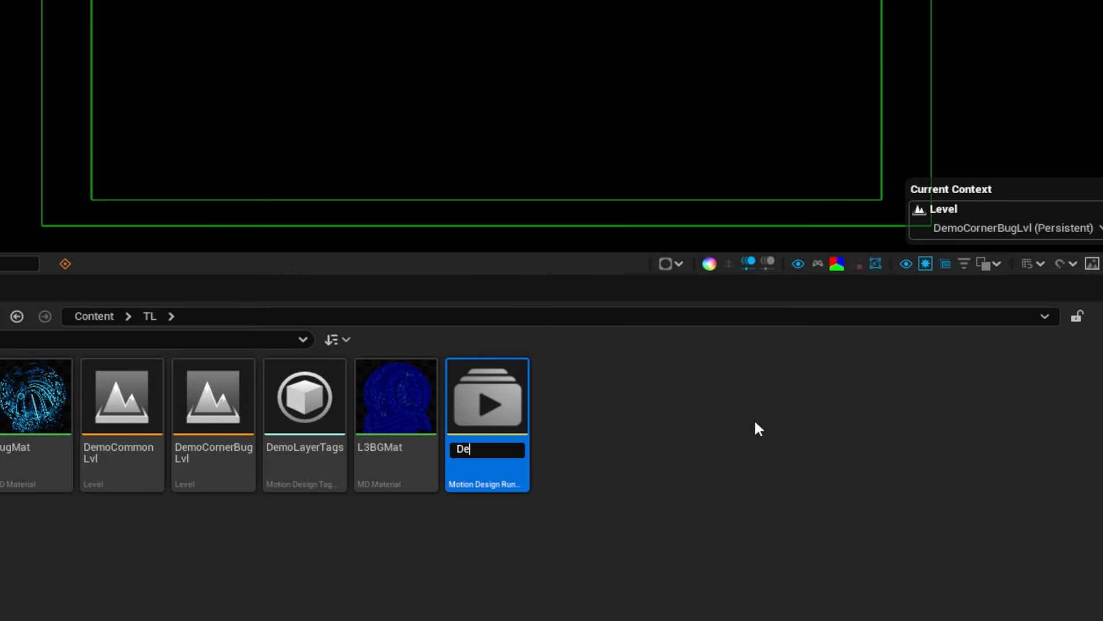
pyautogui.press('Return')
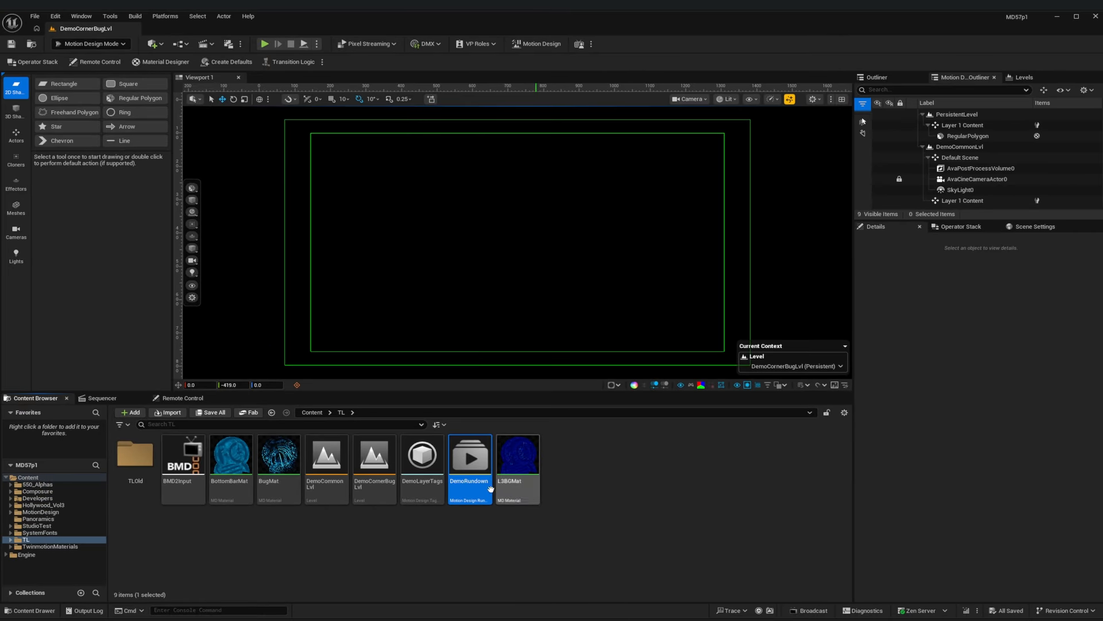
# - Add DemoCornerBugLvl as a page in DemoRundown and preview the page in before closing the rundown
pyautogui.doubleClick(490, 489)
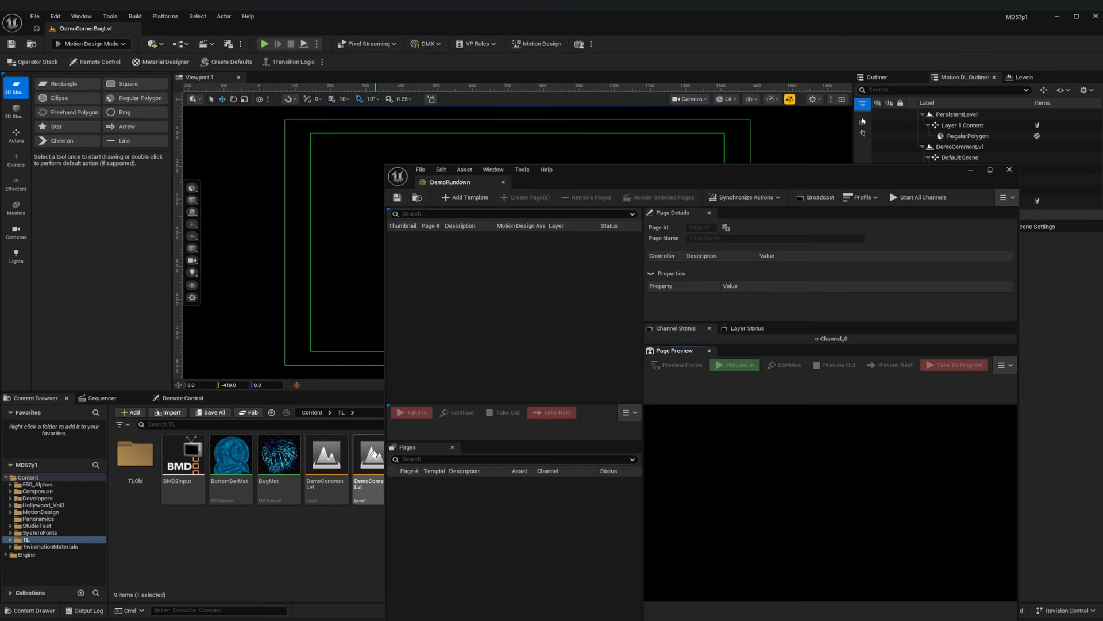
pyautogui.moveTo(369, 453); pyautogui.dragTo(466, 522)
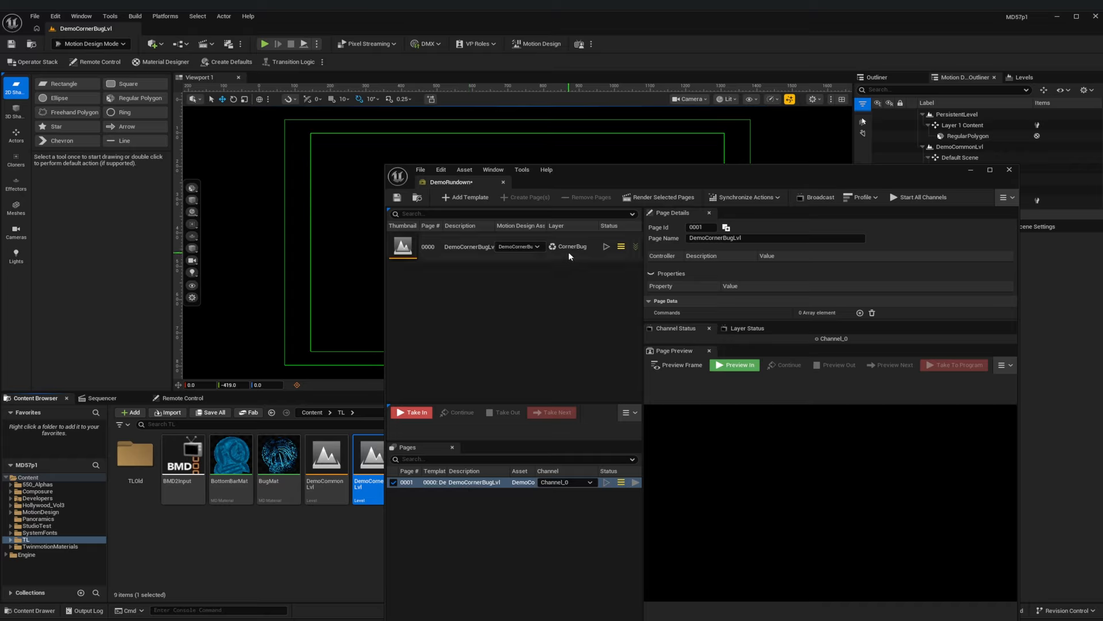
pyautogui.click(735, 365)
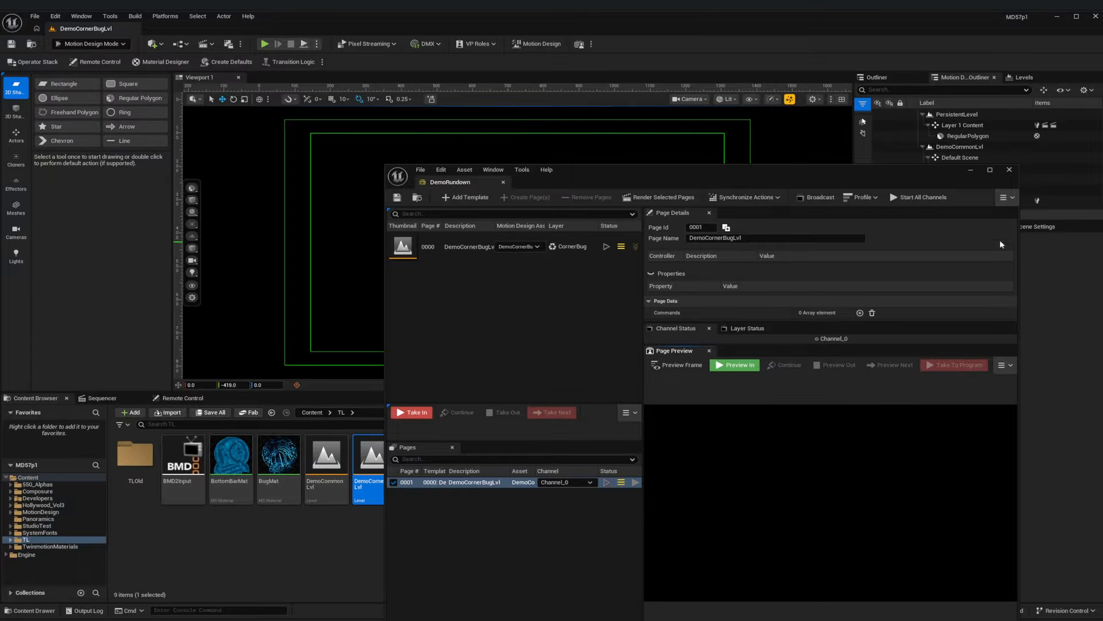
pyautogui.click(1009, 169)
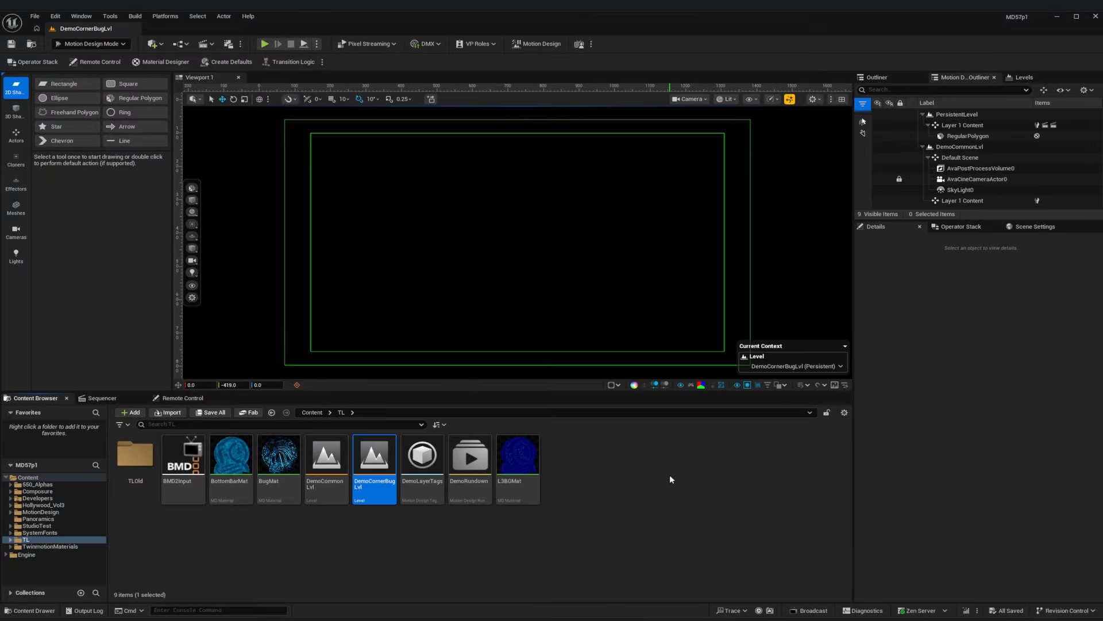
# - Create a new level named DemoBottomBarLvl in the TL folder and save it
pyautogui.rightClick(593, 483)
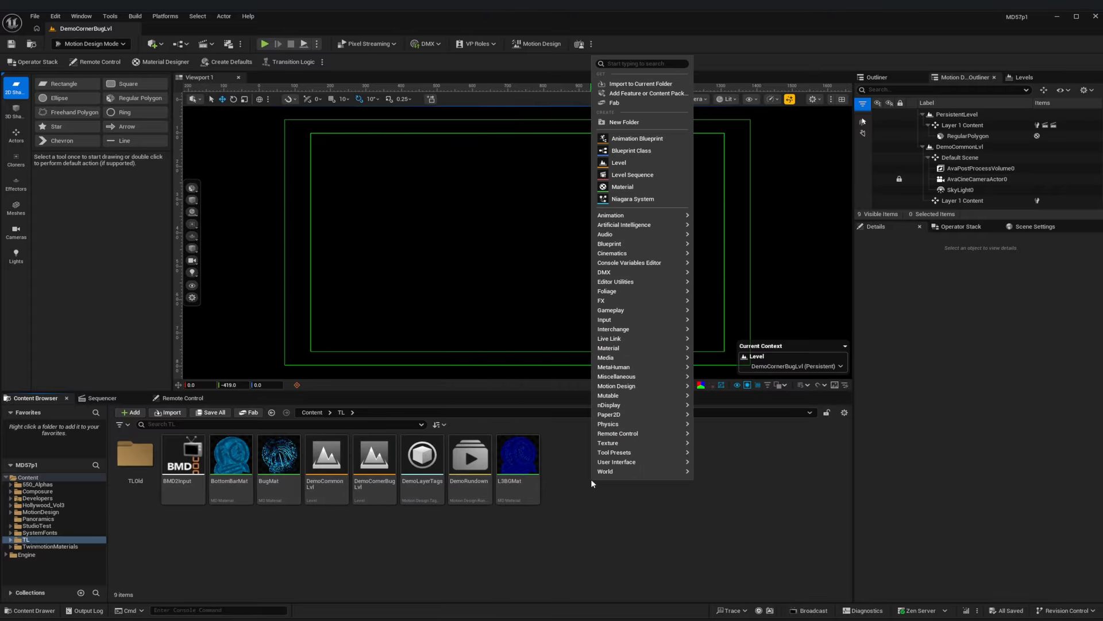
pyautogui.click(619, 162)
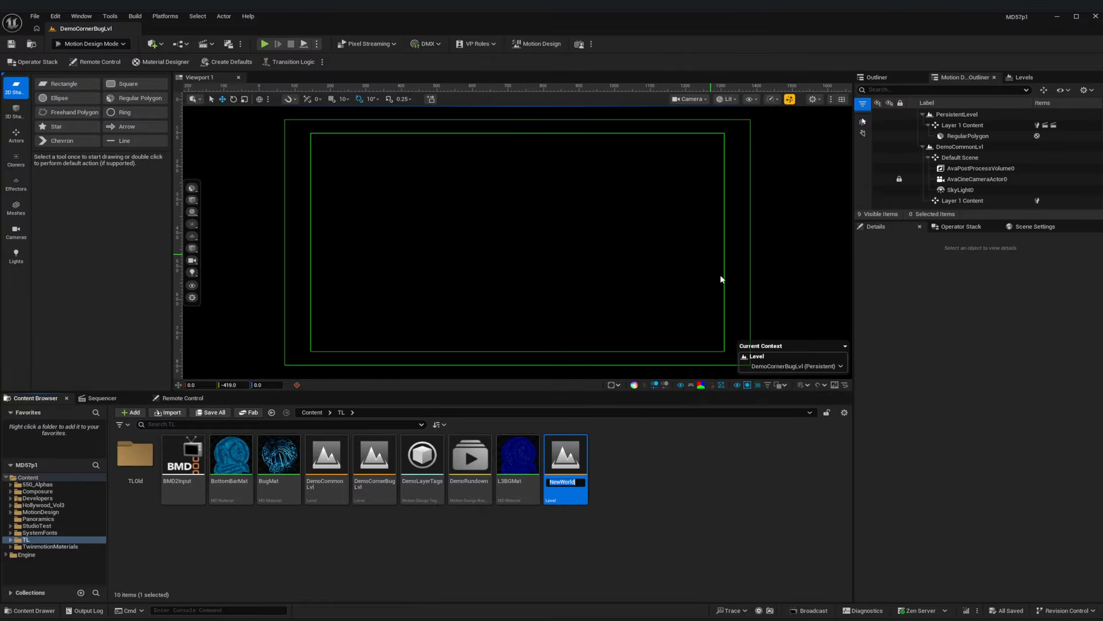
pyautogui.write('Demo')
pyautogui.write('BottomBarLvl')
pyautogui.press('Return')
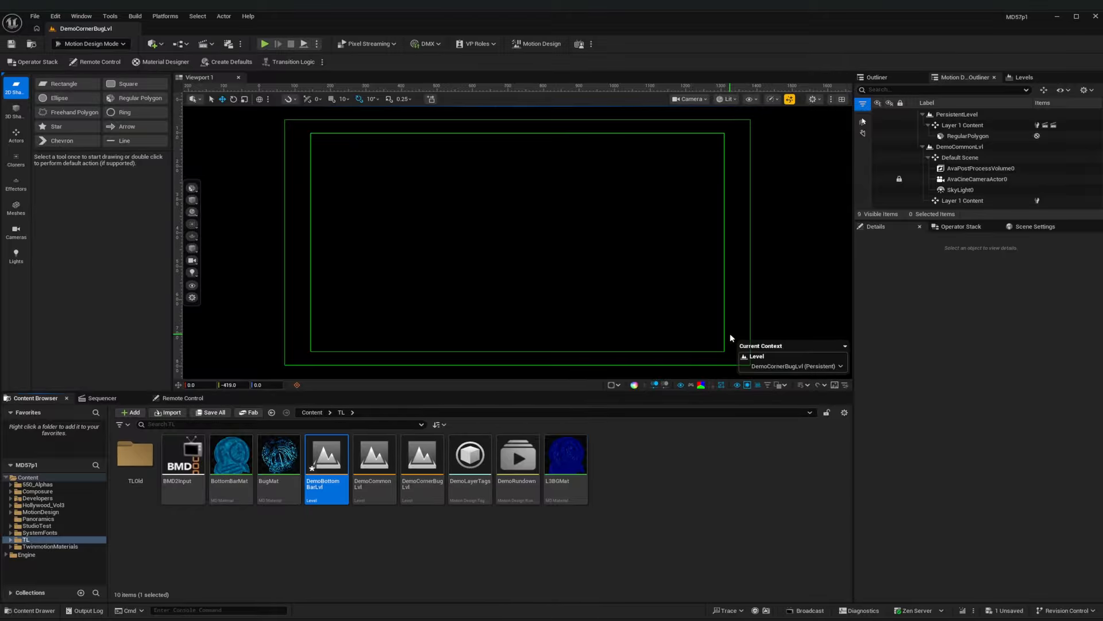
pyautogui.hotkey('ctrl', 's')
# - Open DemoBottomBarLvl as a Motion Design scene and set its transition logic layer to BottomBar from the DemoLayerTags collection
pyautogui.doubleClick(332, 461)
pyautogui.click(524, 51)
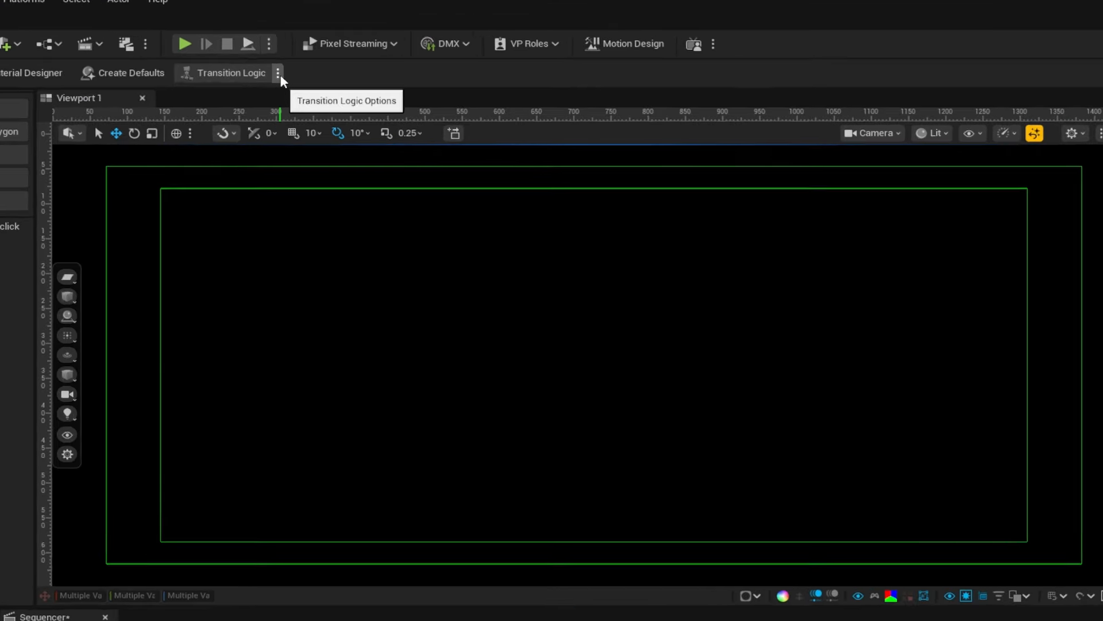
pyautogui.click(322, 62)
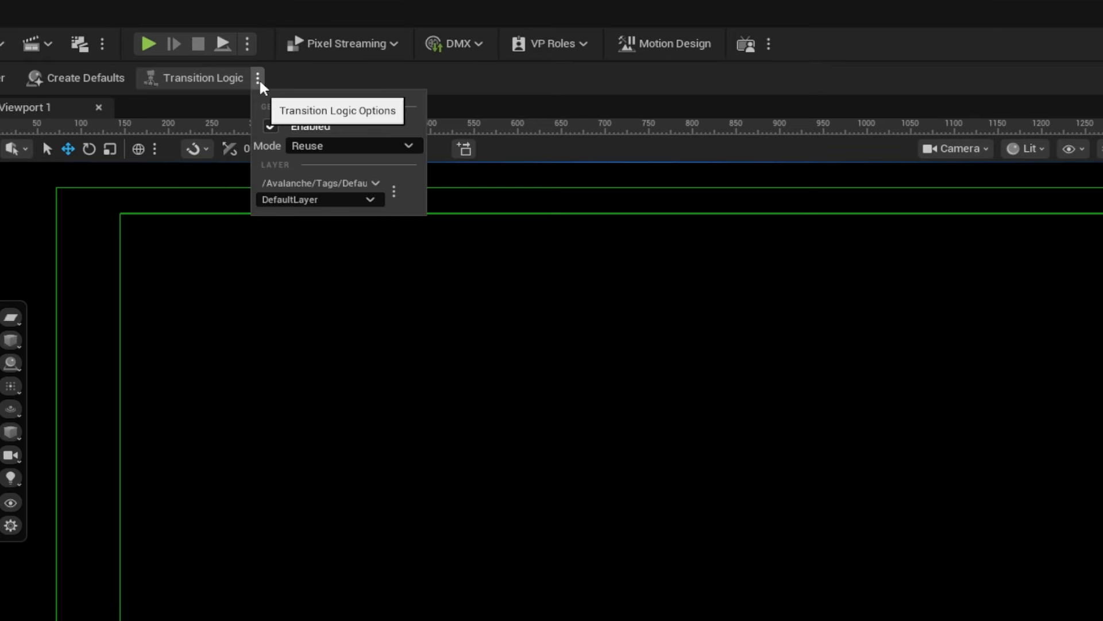
pyautogui.click(299, 184)
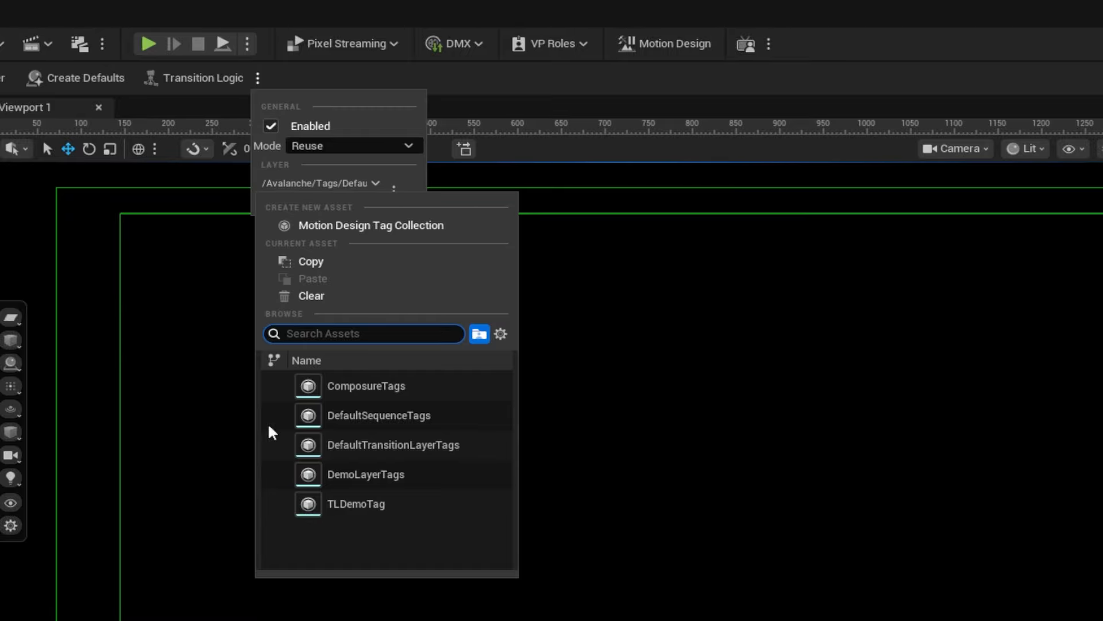
pyautogui.click(358, 477)
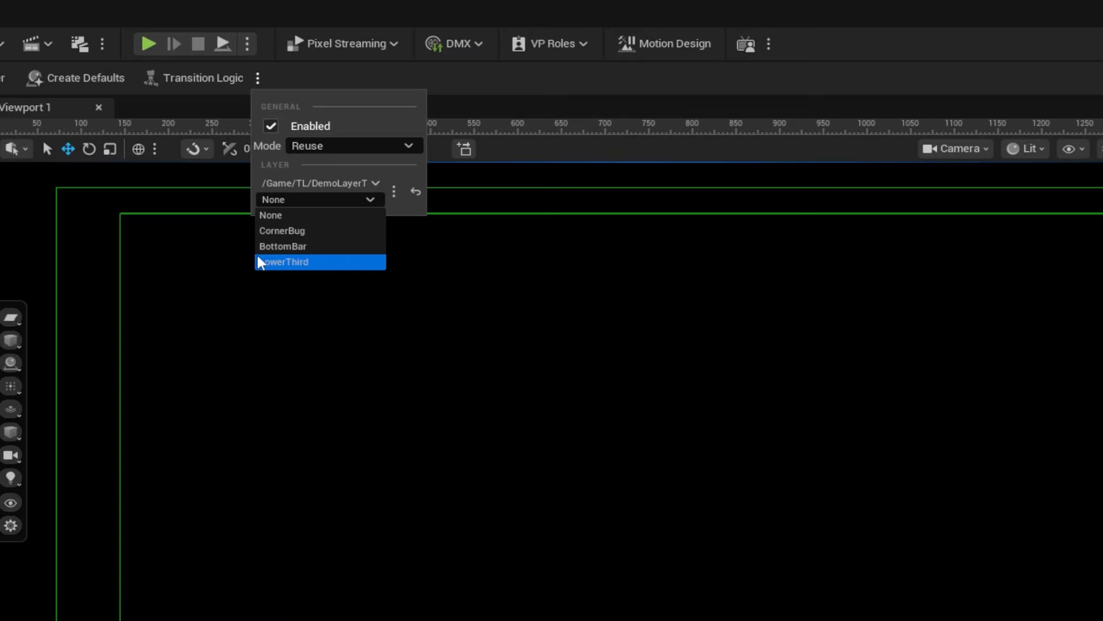
pyautogui.click(318, 250)
pyautogui.click(133, 305)
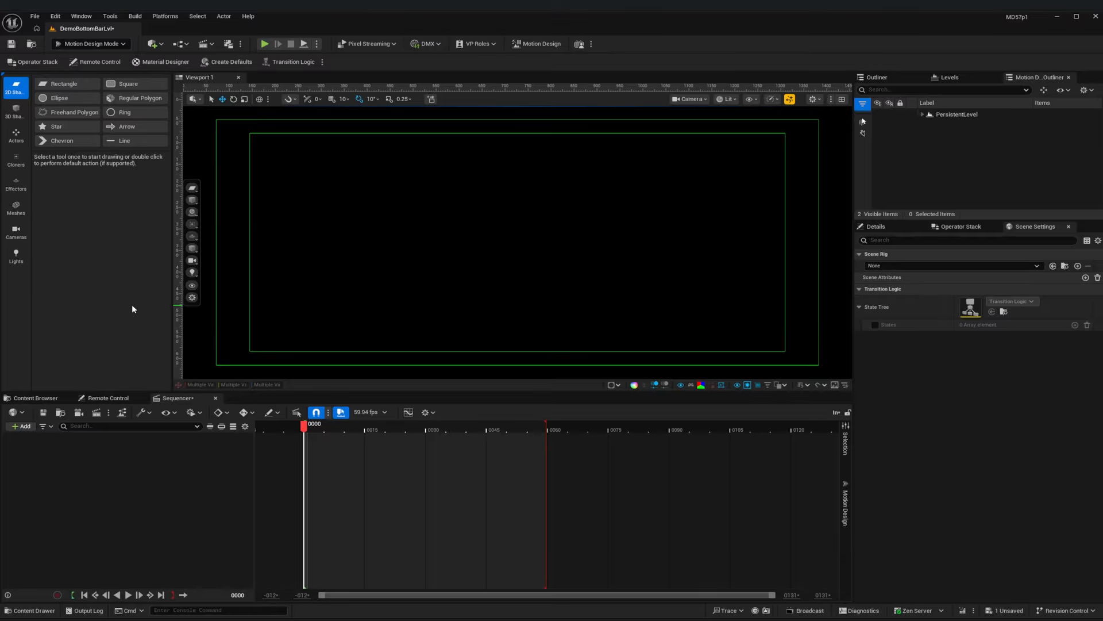
pyautogui.hotkey('ctrl', 's')
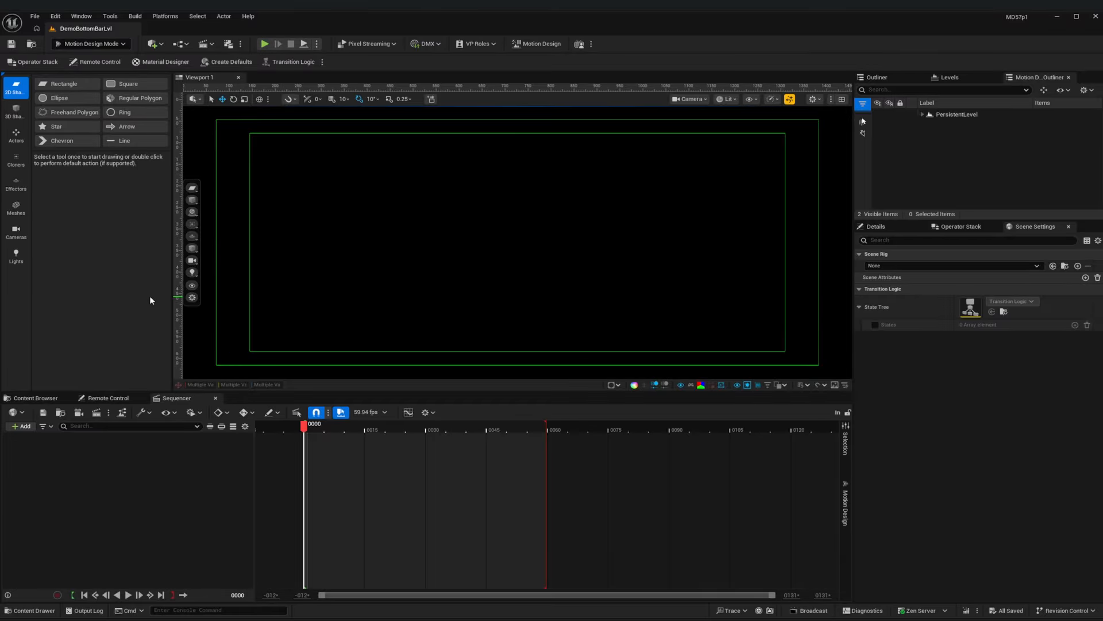
# - Add DemoCommonLvl as a sublevel under the bottom bar level's Persistent Level
pyautogui.click(948, 77)
pyautogui.click(32, 397)
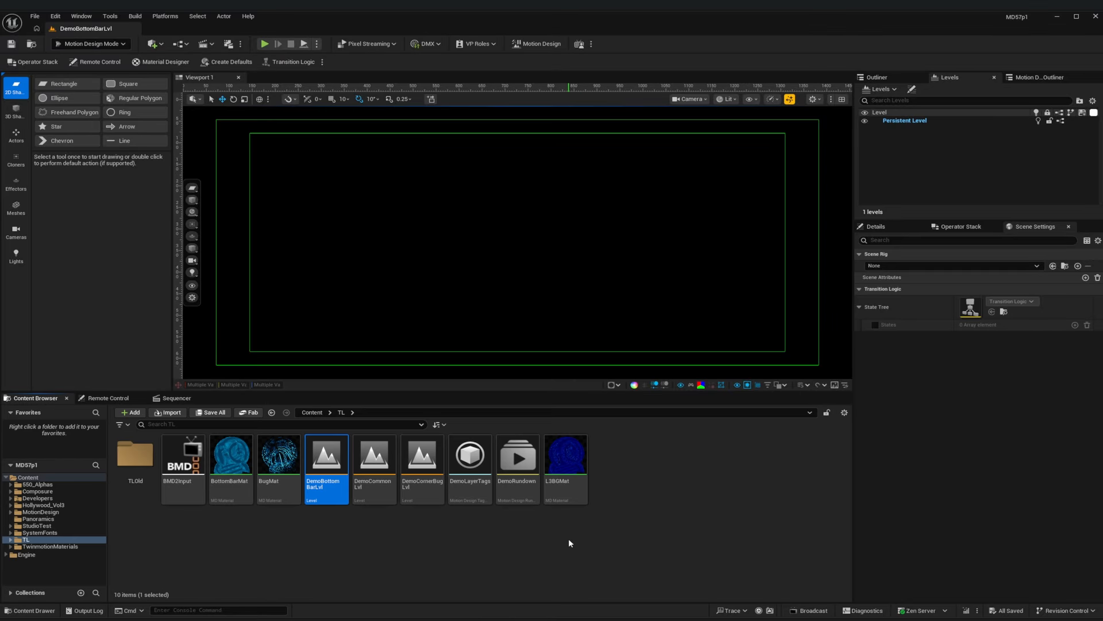
pyautogui.moveTo(374, 457); pyautogui.dragTo(928, 147)
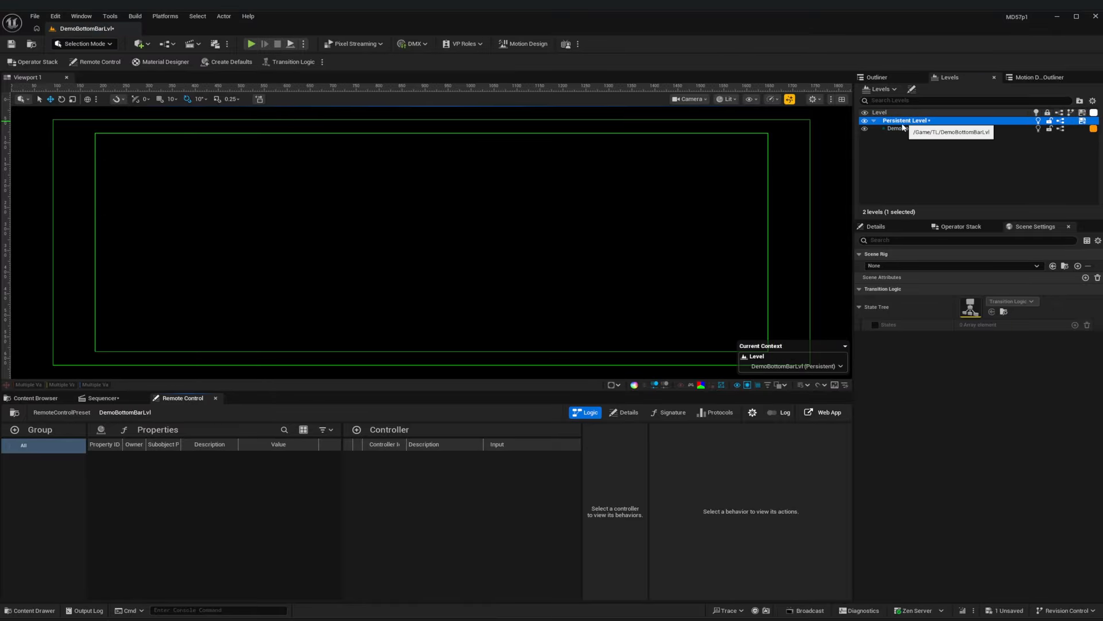
# - Switch to Motion Design mode, reapply the camera view in the viewport, and save the level
pyautogui.click(92, 44)
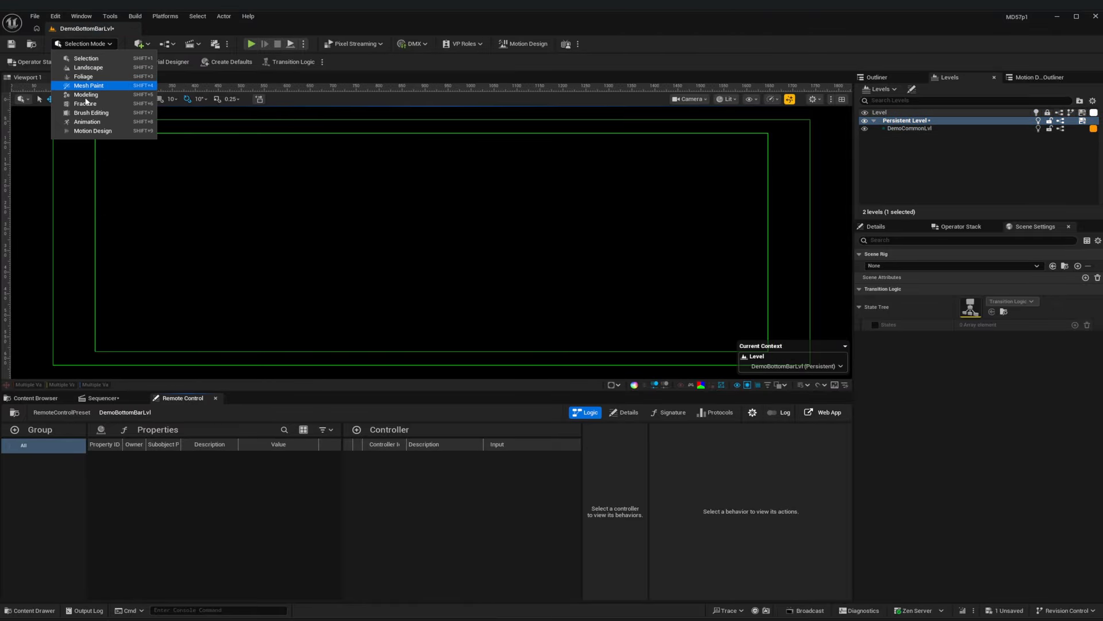
pyautogui.click(92, 131)
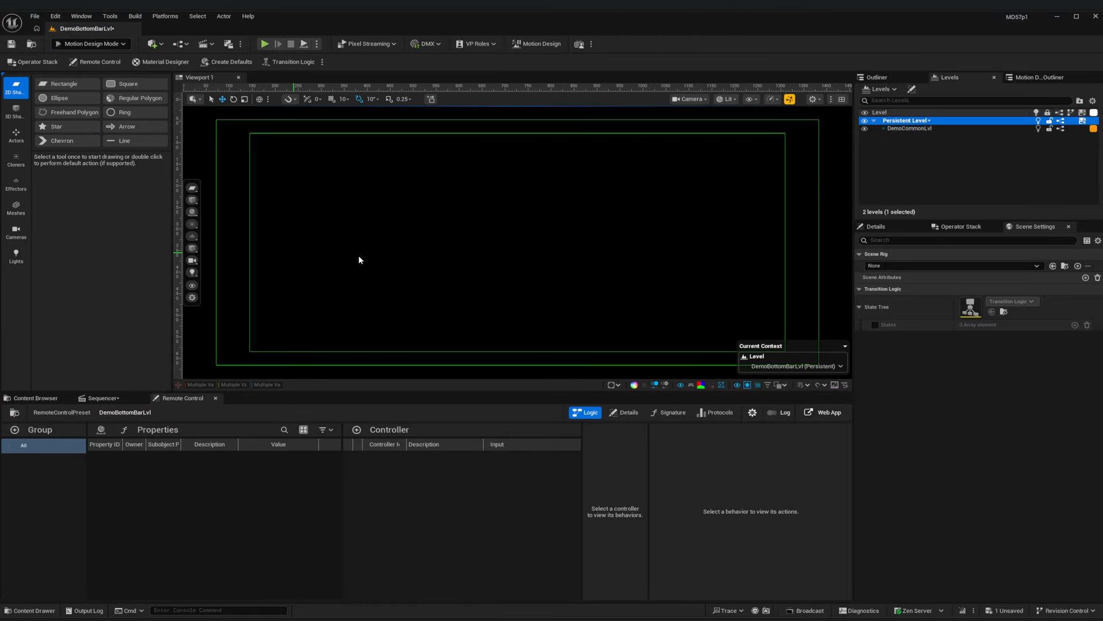
pyautogui.click(690, 99)
pyautogui.click(697, 123)
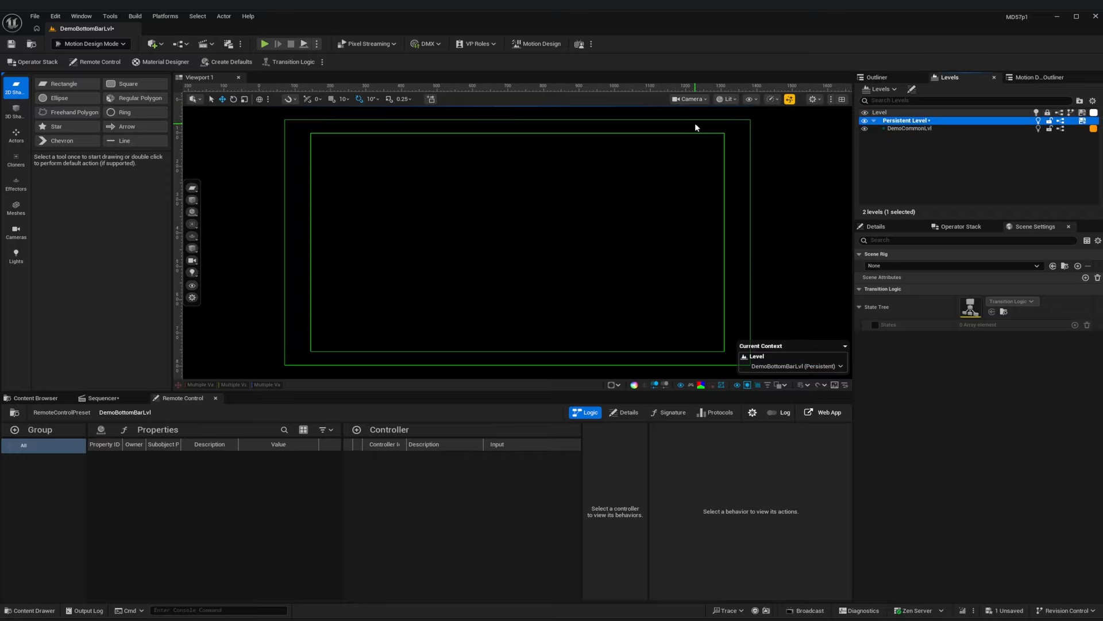
pyautogui.hotkey('ctrl', 's')
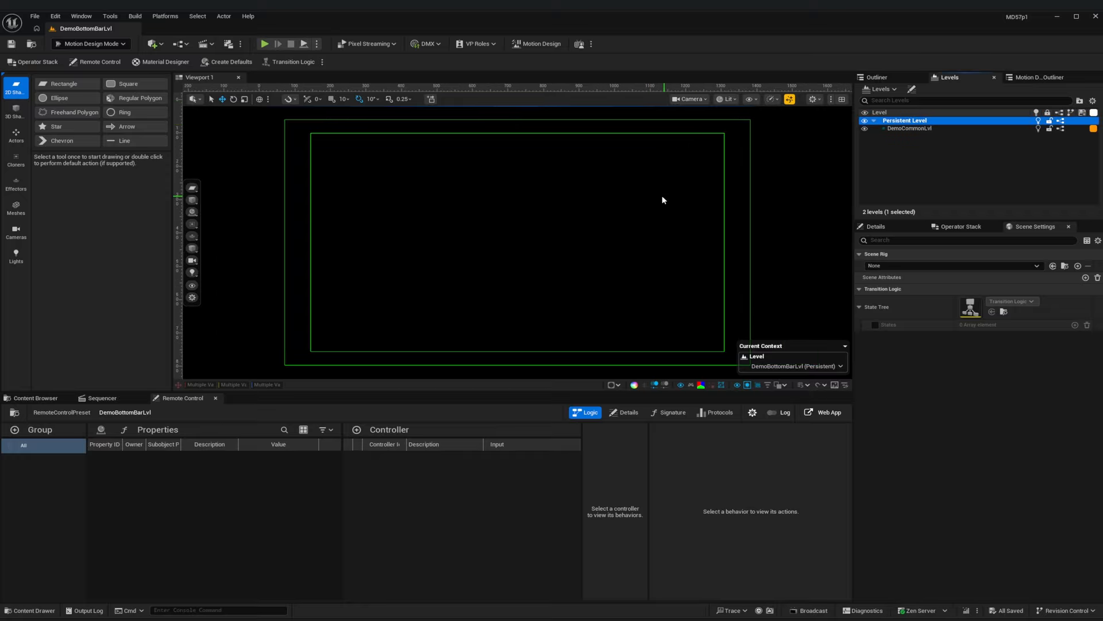
# - Add a default rectangle and resize it to fill the whole screen
pyautogui.doubleClick(67, 85)
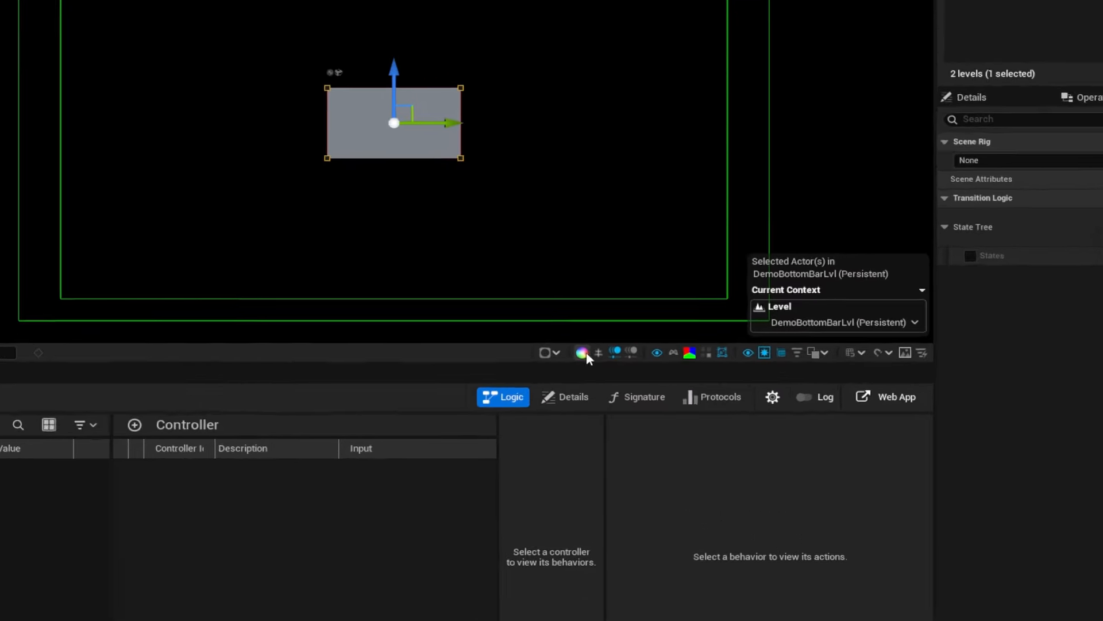
pyautogui.click(655, 385)
pyautogui.click(588, 356)
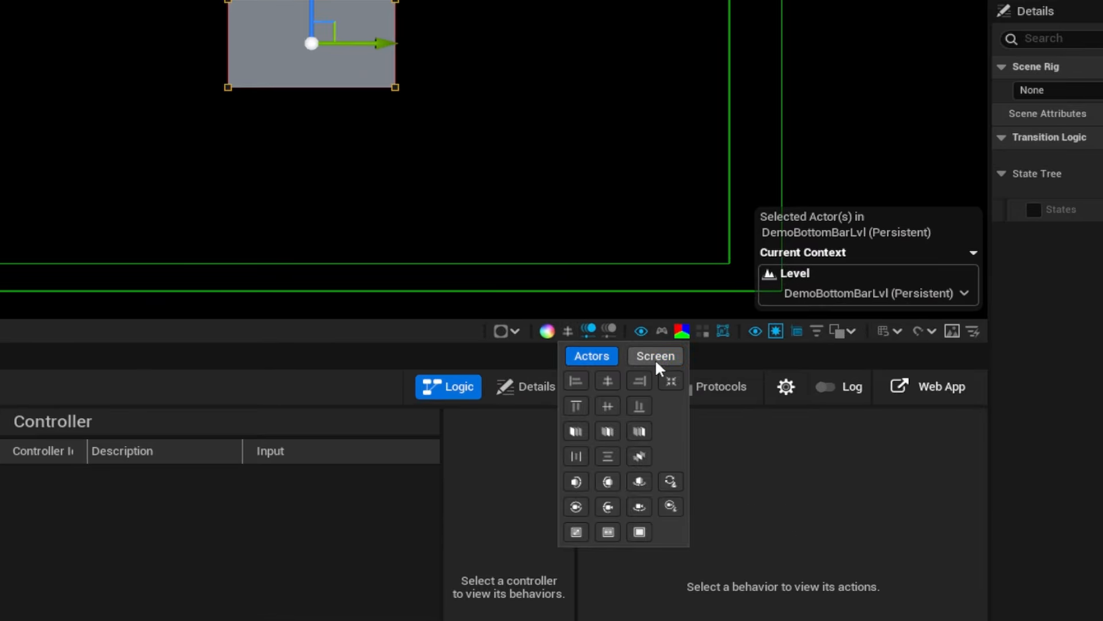
pyautogui.click(639, 359)
pyautogui.click(598, 359)
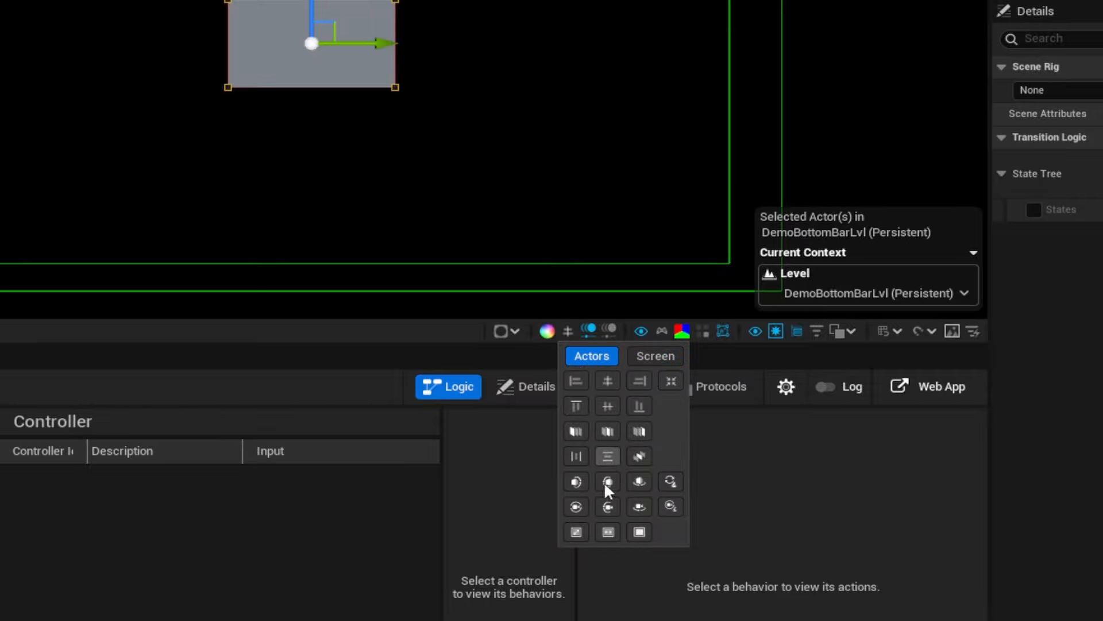
pyautogui.click(640, 531)
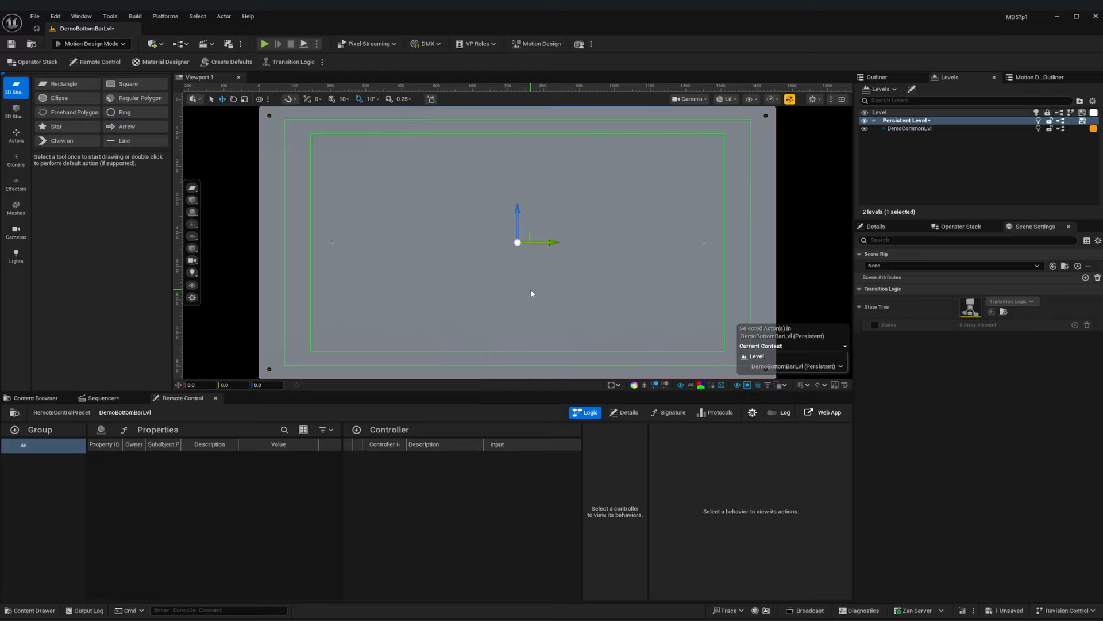
# - Lower the rectangle to Z location -505 so it forms a bottom bar, and set its Global Bevel Size to 8
pyautogui.moveTo(517, 203); pyautogui.dragTo(484, 367)
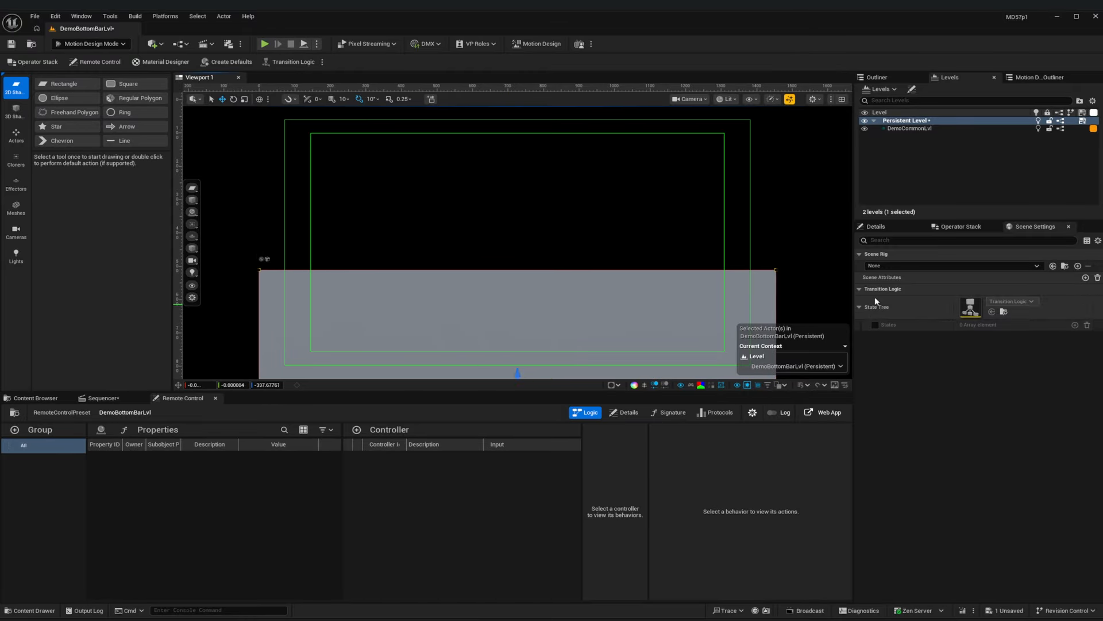
pyautogui.click(895, 228)
pyautogui.moveTo(1023, 368); pyautogui.dragTo(994, 368)
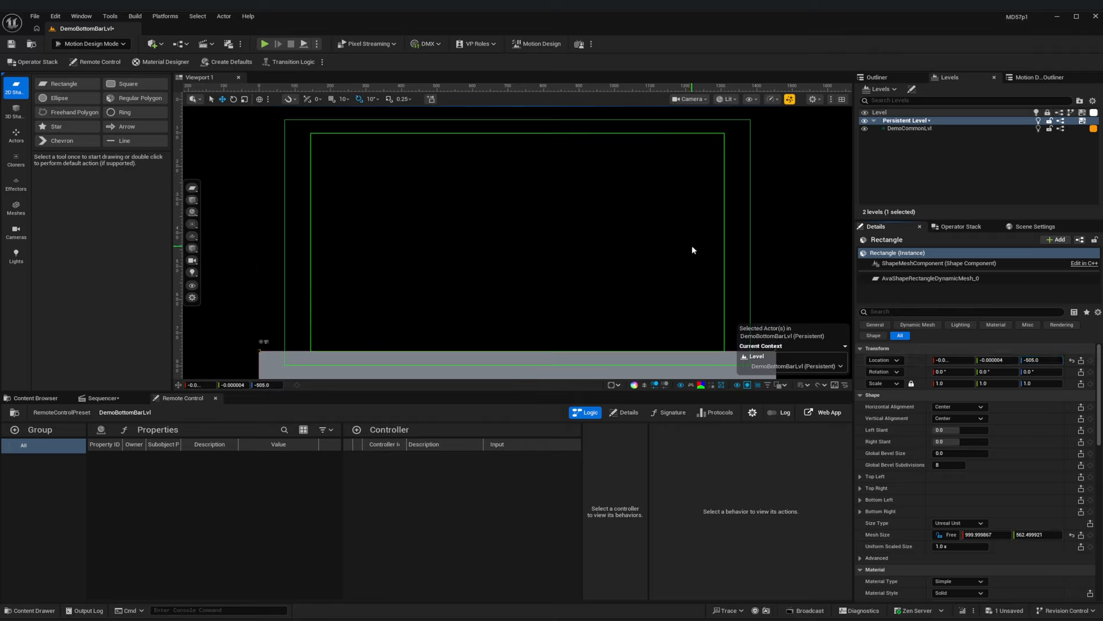
pyautogui.click(955, 454)
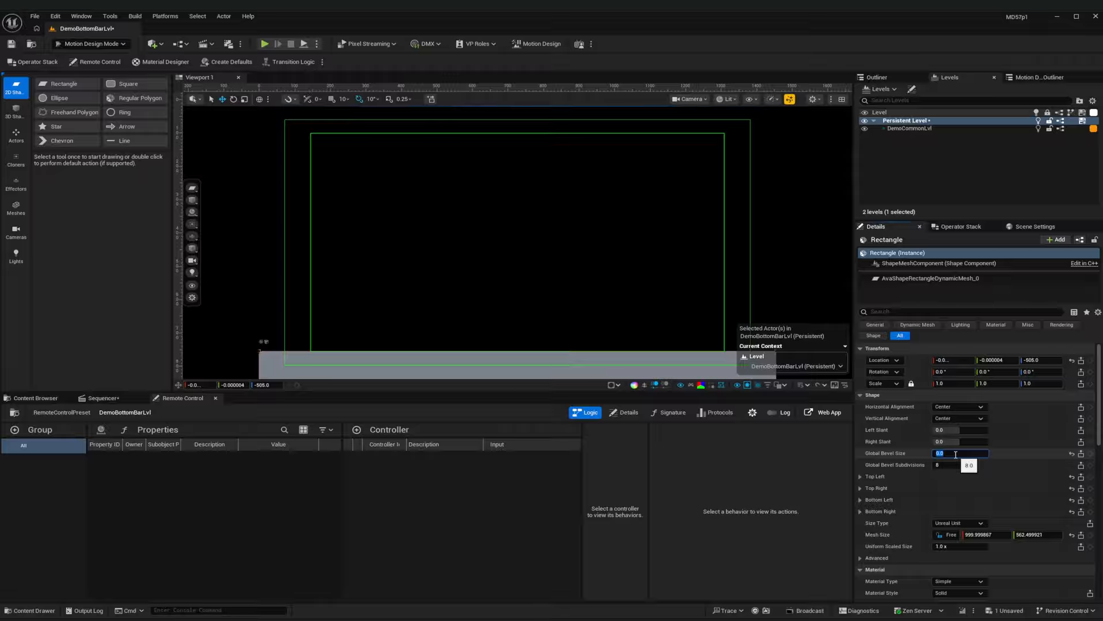
# - Parent the rectangle to Layer 1 Content, apply the BottomBarMat material to it, and save the level
pyautogui.click(1037, 77)
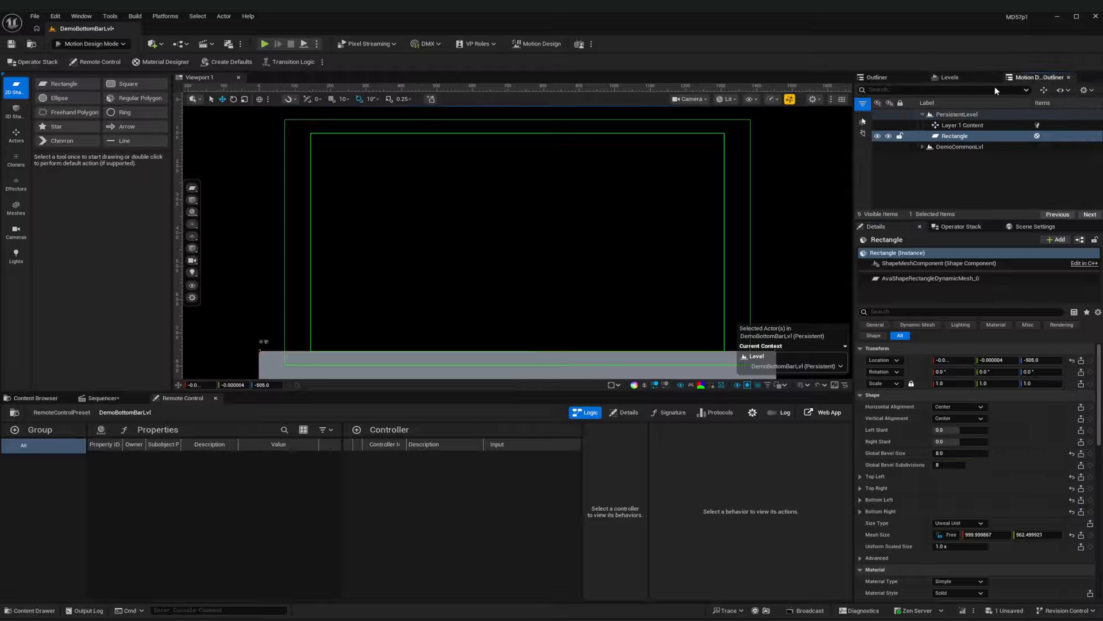
pyautogui.click(936, 138)
pyautogui.moveTo(936, 138); pyautogui.dragTo(951, 126)
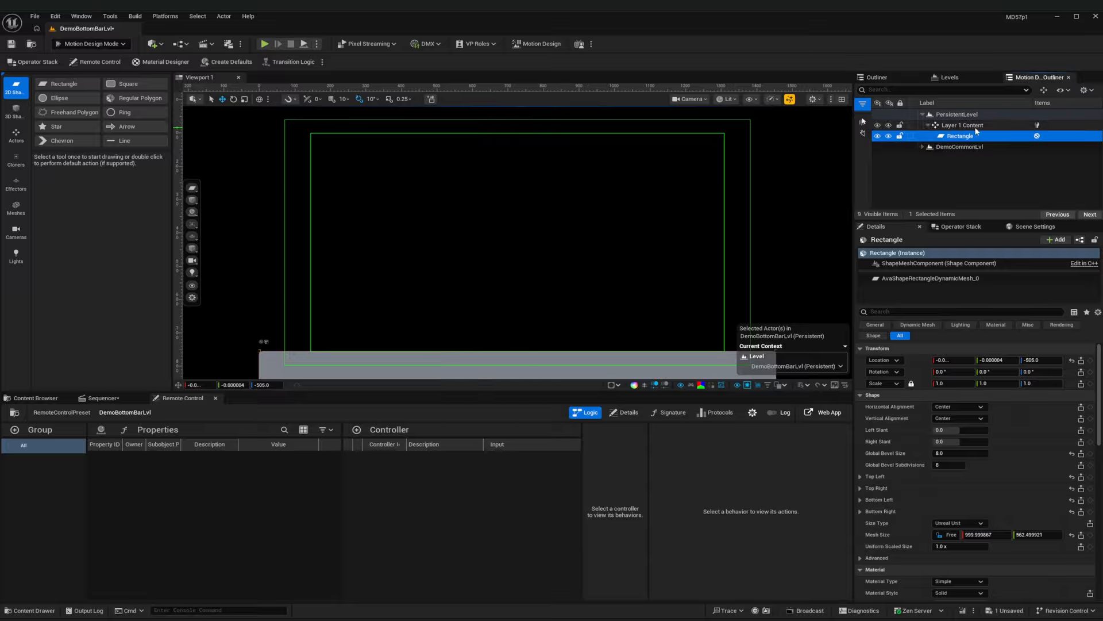
pyautogui.click(36, 398)
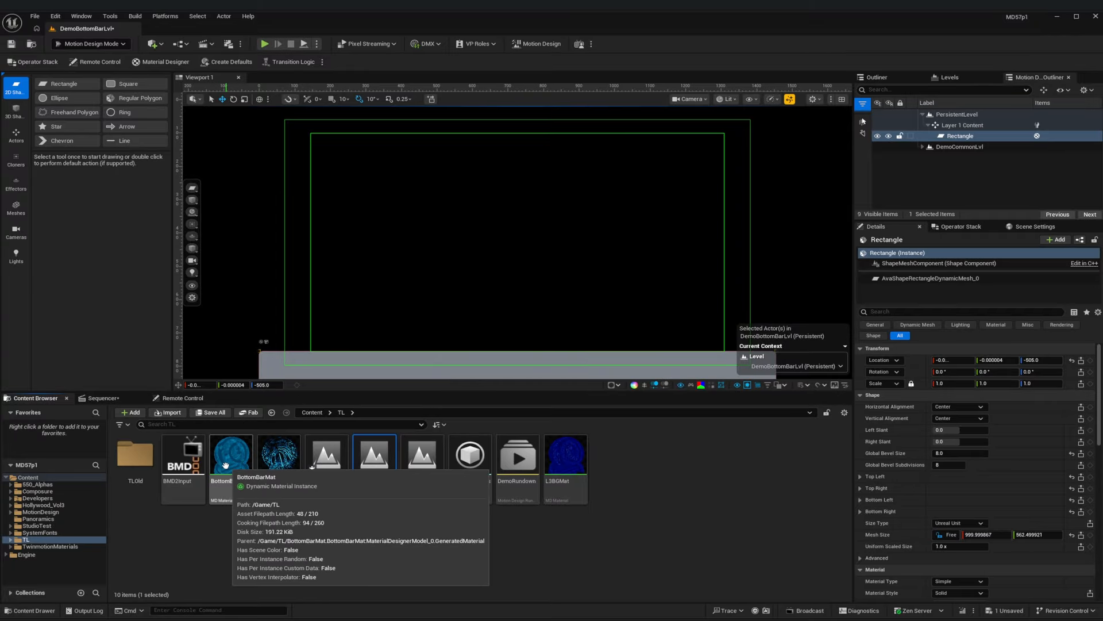
pyautogui.moveTo(239, 452); pyautogui.dragTo(336, 367)
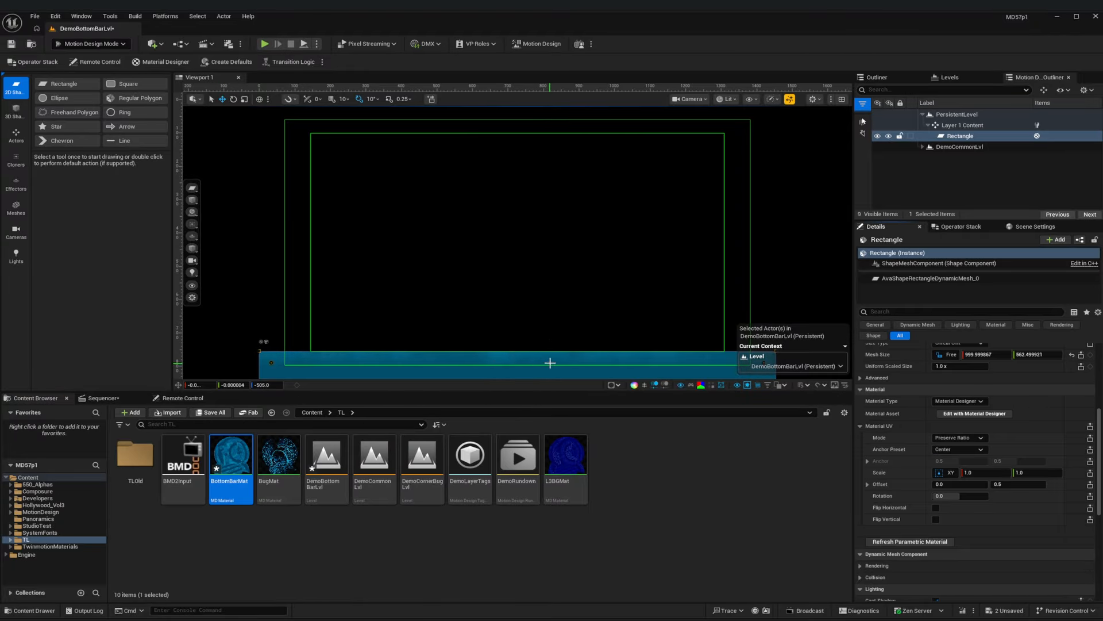
pyautogui.hotkey('ctrl', 's')
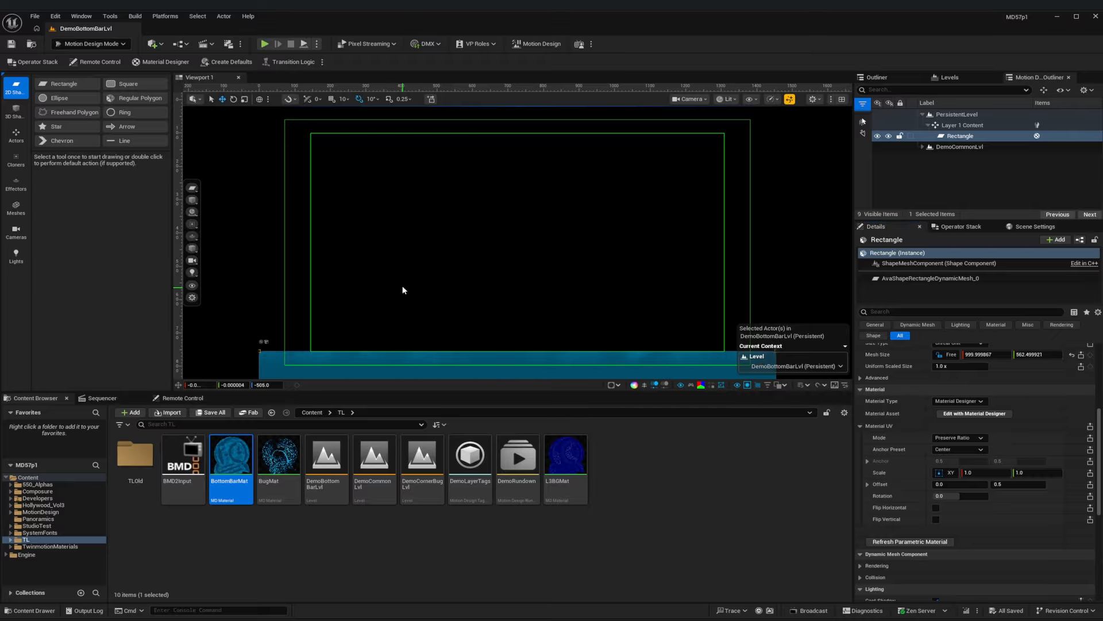
# - Add a default text actor to the scene and centre its alignment horizontally and vertically
pyautogui.click(16, 136)
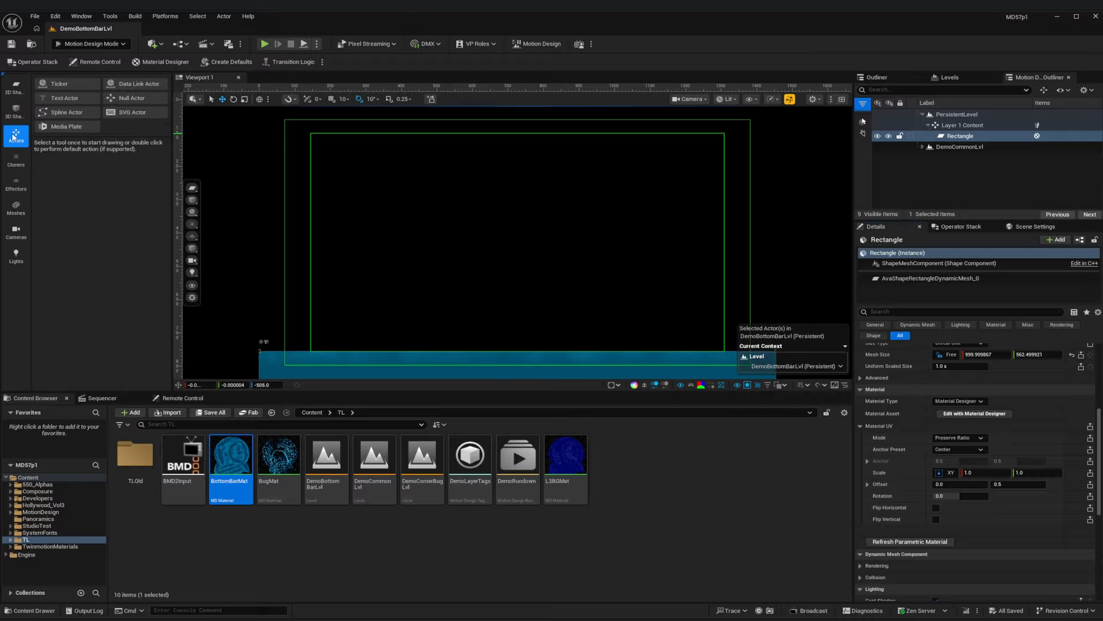
pyautogui.doubleClick(65, 99)
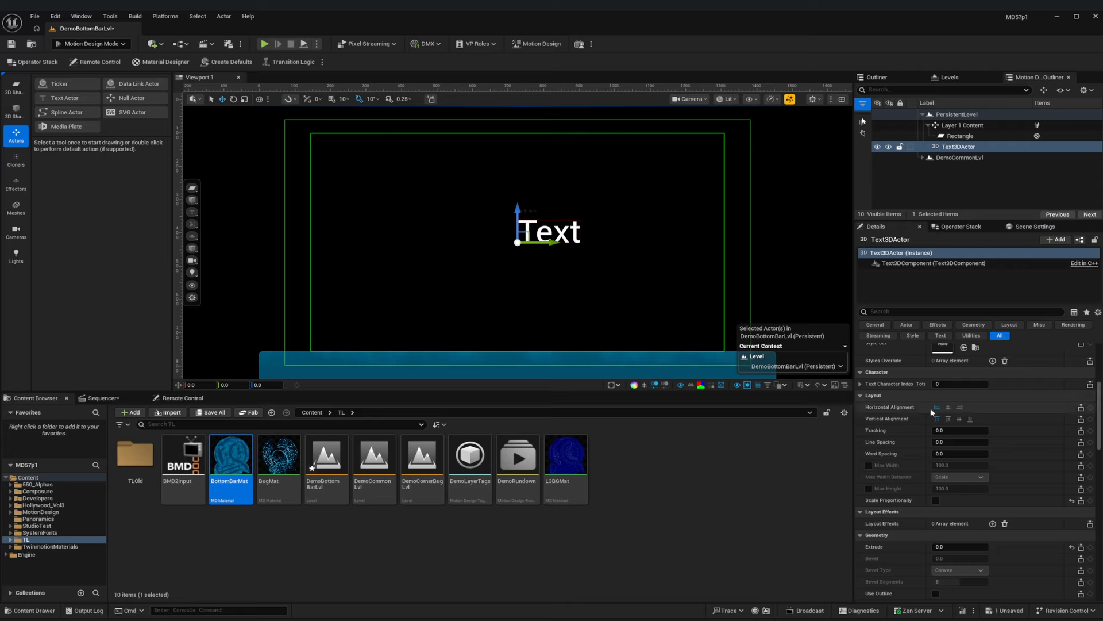
pyautogui.click(949, 408)
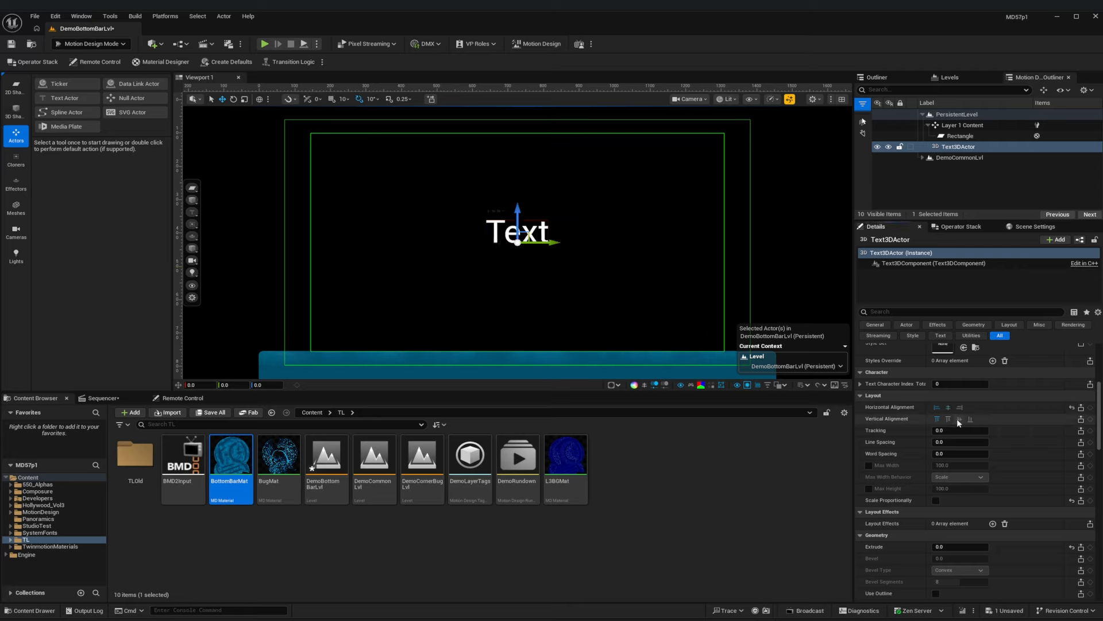
pyautogui.click(958, 418)
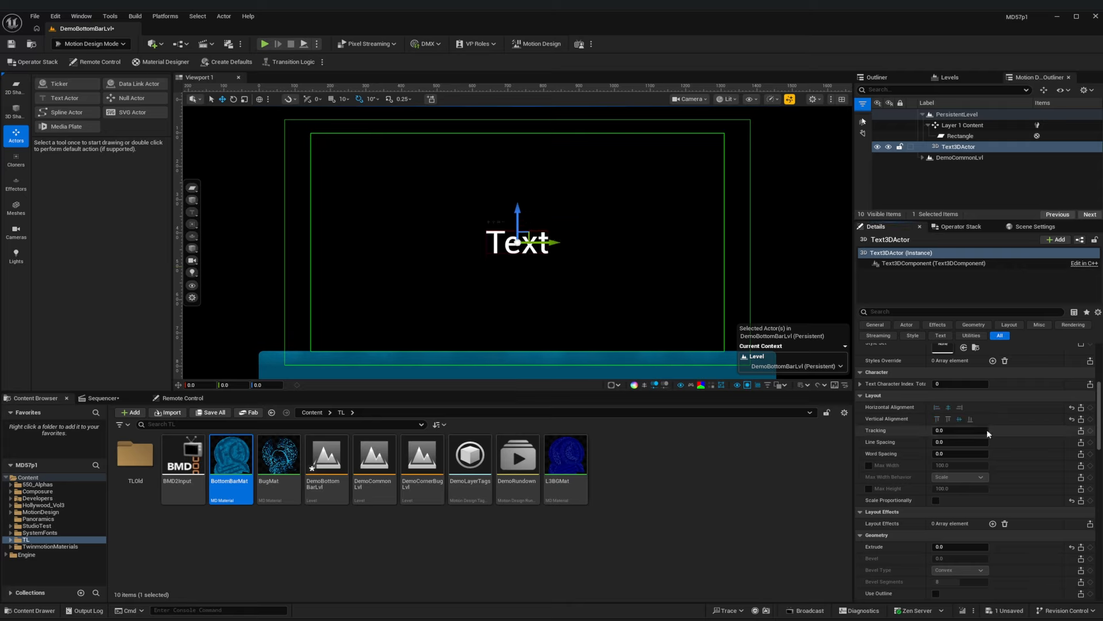
# - Set the text's default typeface to Bold Italic and lower it onto the bottom bar, at Z location about -252
pyautogui.scroll(3, 985, 423)
pyautogui.scroll(2, 964, 413)
pyautogui.click(961, 418)
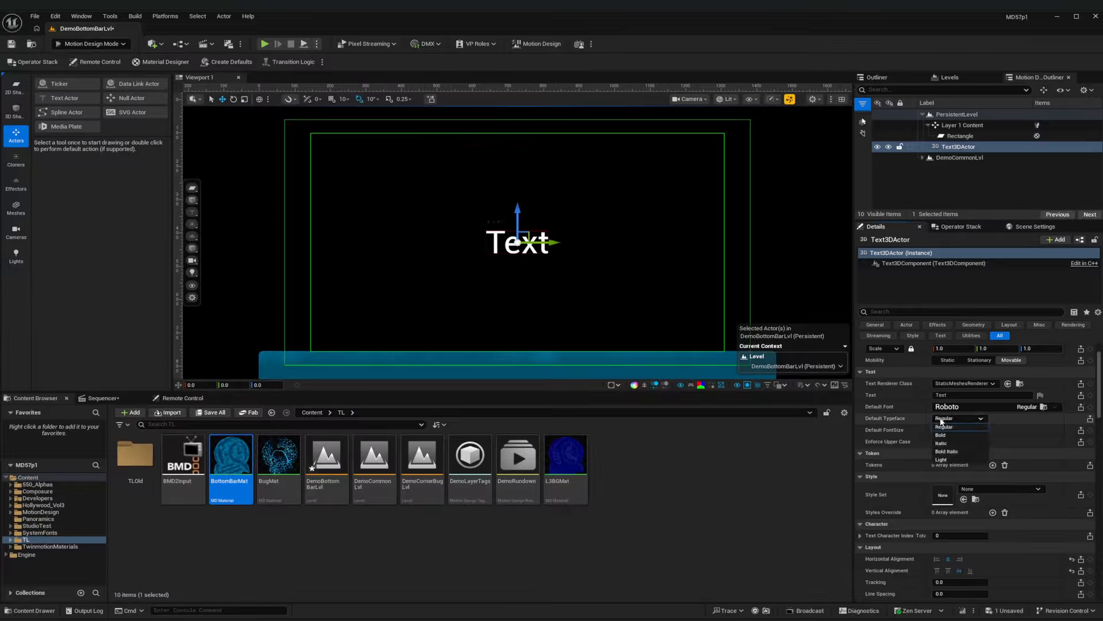
pyautogui.click(951, 452)
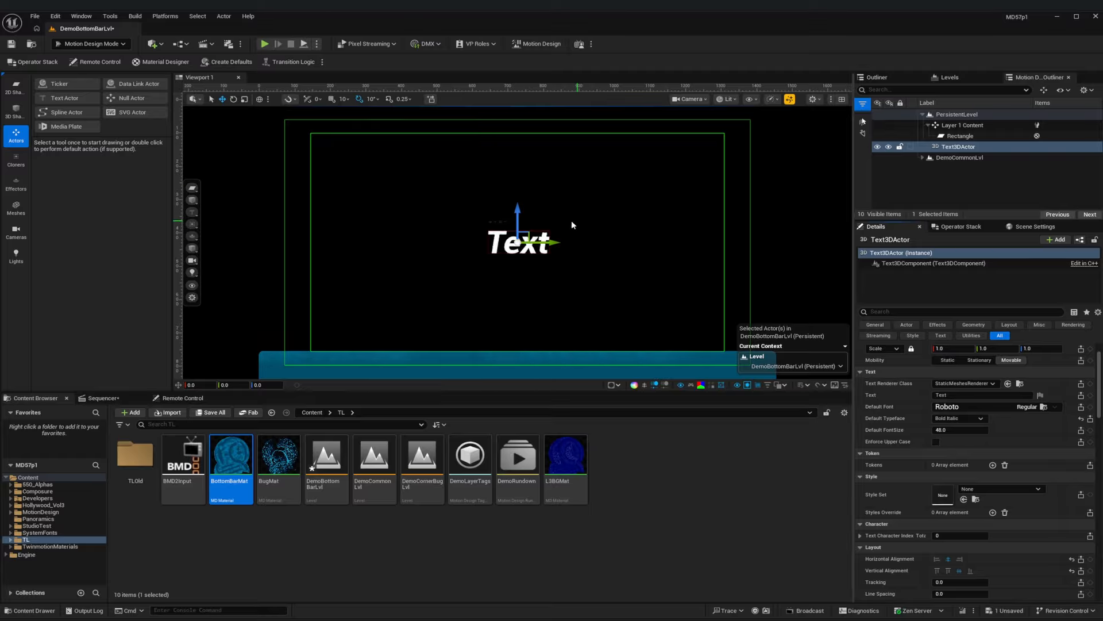
pyautogui.moveTo(520, 210); pyautogui.dragTo(528, 335)
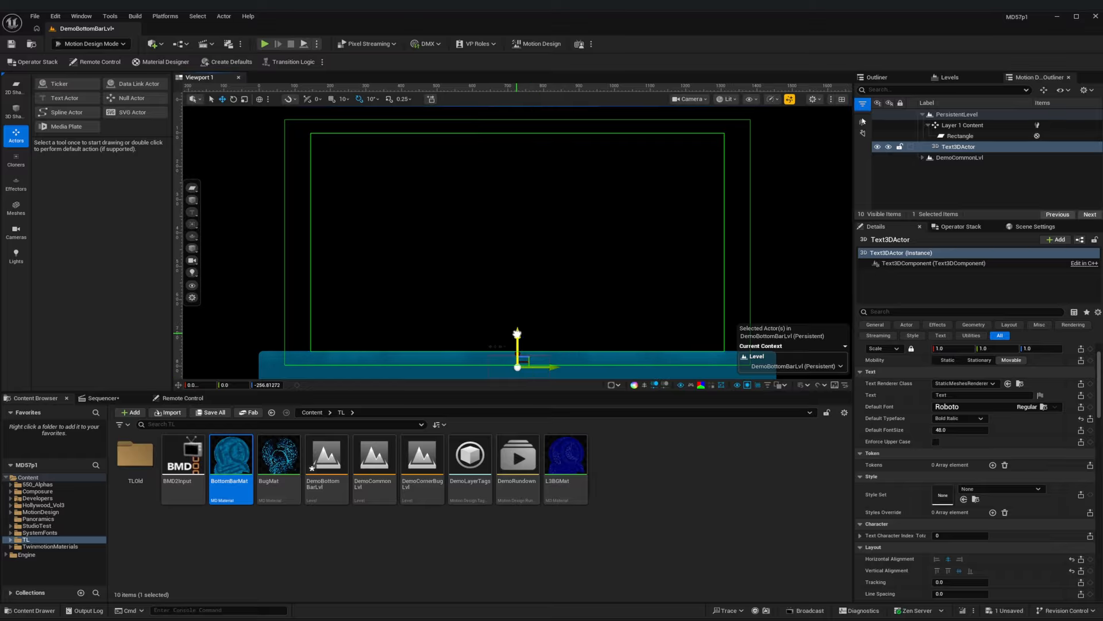
pyautogui.moveTo(517, 334); pyautogui.dragTo(517, 331)
# - Add a Translucent Sort Priority modifier to Layer 1 Content with its Sort Mode set to Outliner Bottom First
pyautogui.click(963, 127)
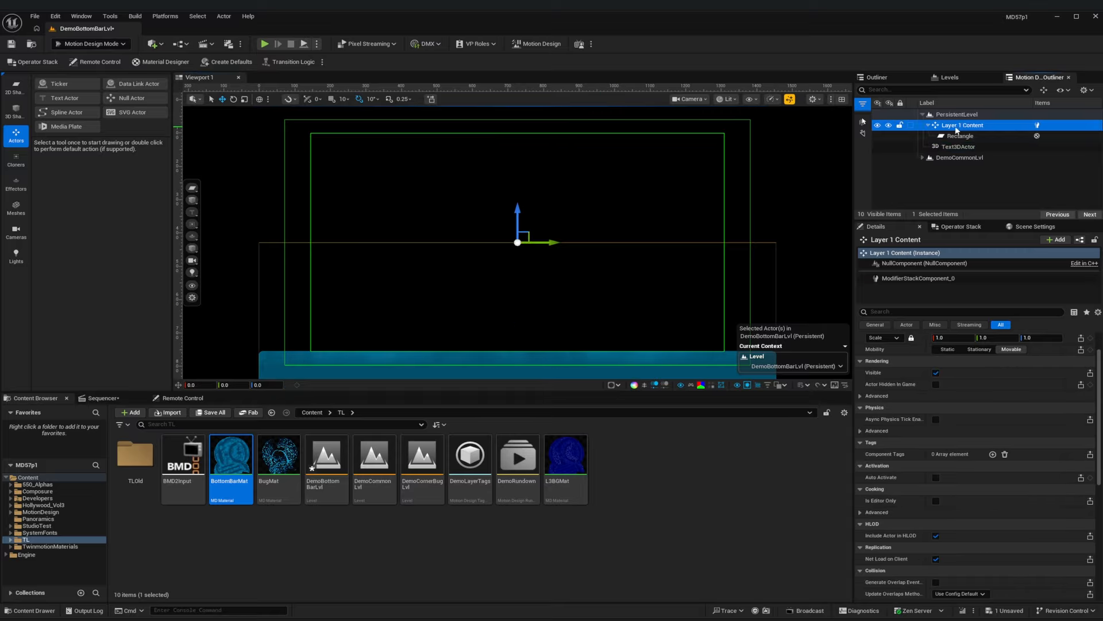
pyautogui.click(961, 227)
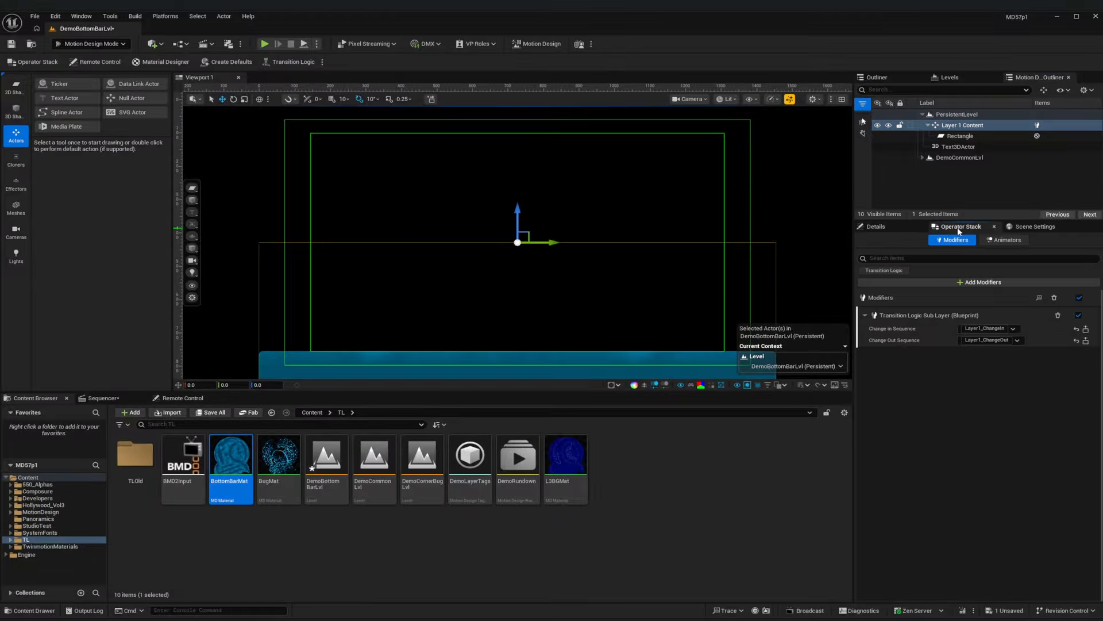
pyautogui.click(835, 166)
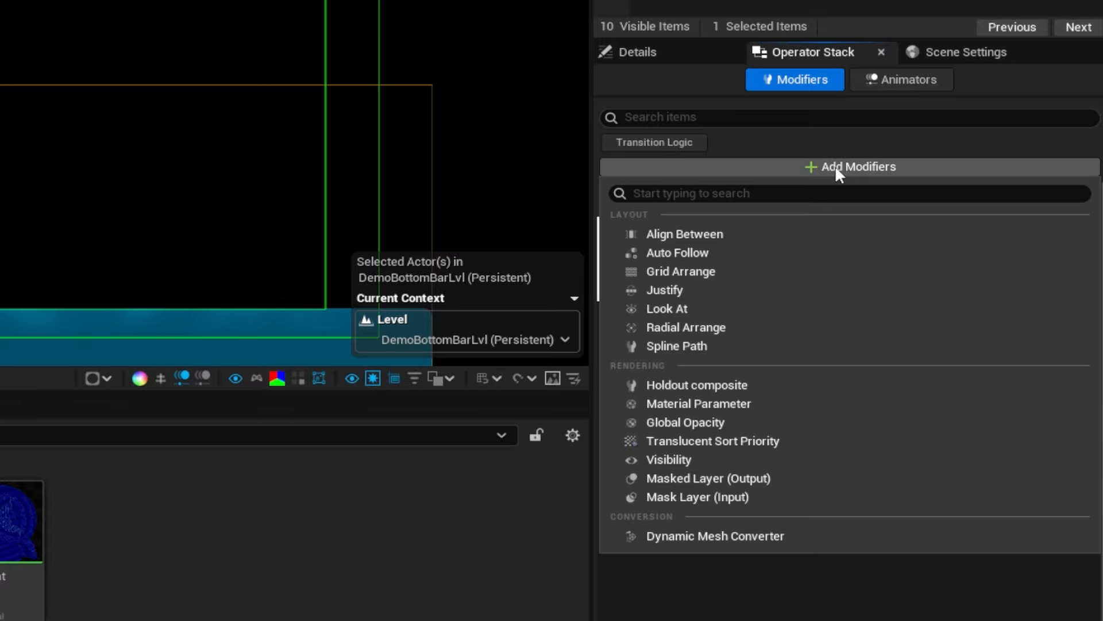
pyautogui.click(734, 436)
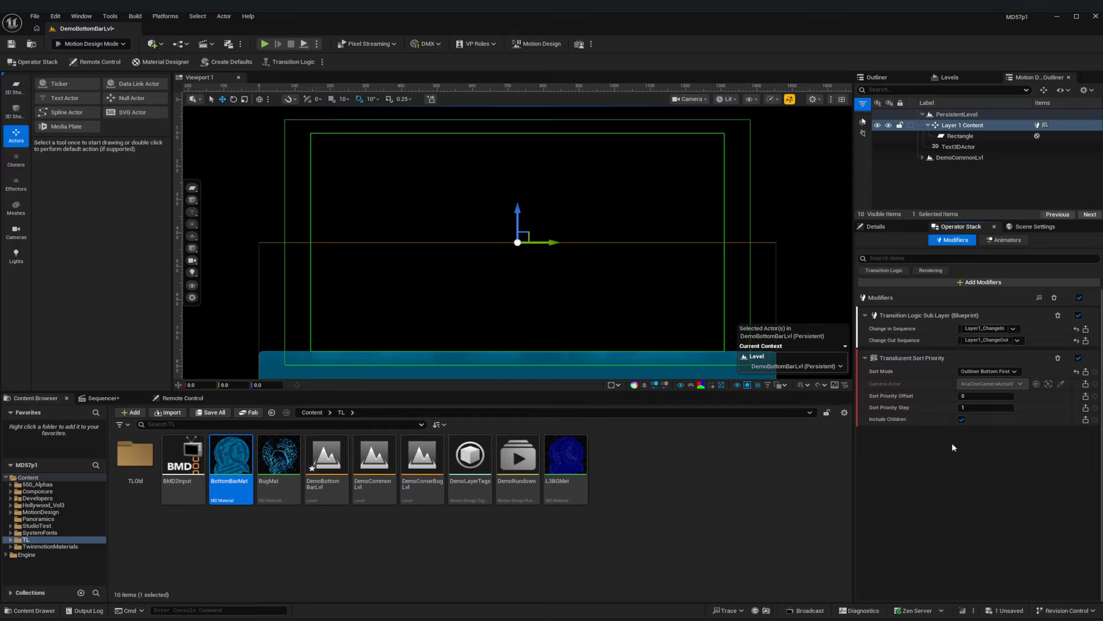
pyautogui.click(987, 371)
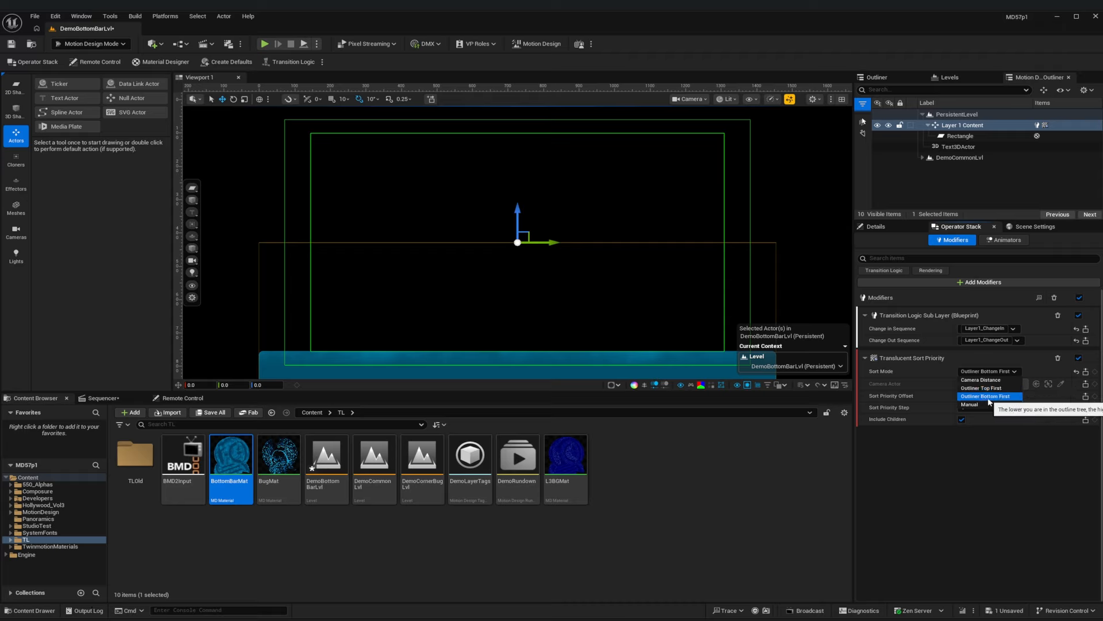
pyautogui.click(986, 396)
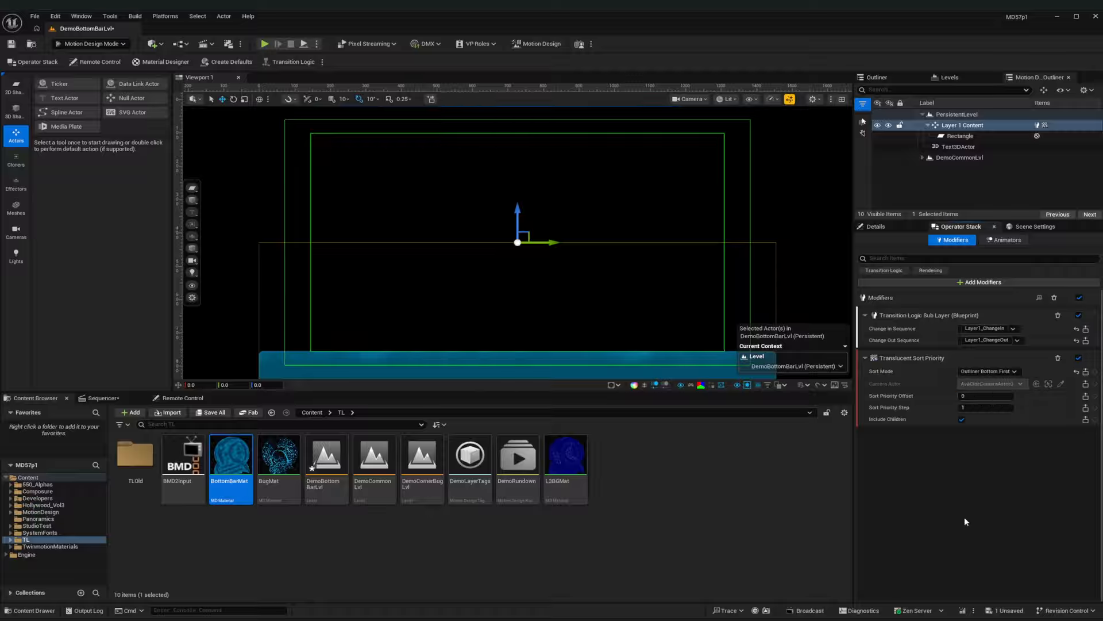
# - Parent the text actor to the rectangle, set its material blend mode to Translucent, and reselect Layer 1 Content
pyautogui.click(952, 148)
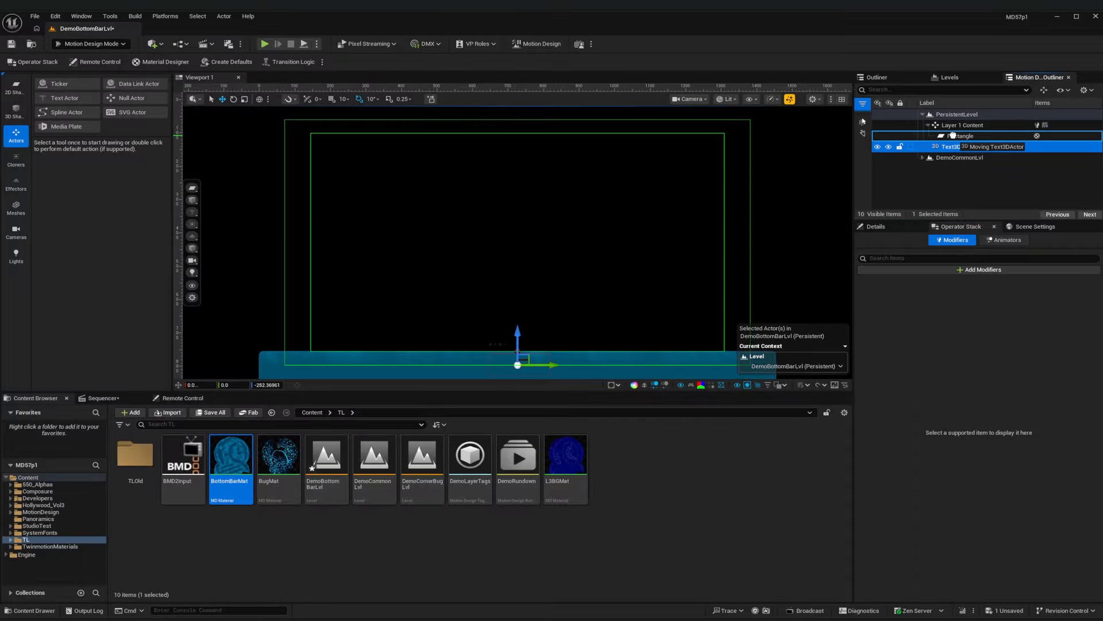
pyautogui.moveTo(953, 136); pyautogui.dragTo(953, 139)
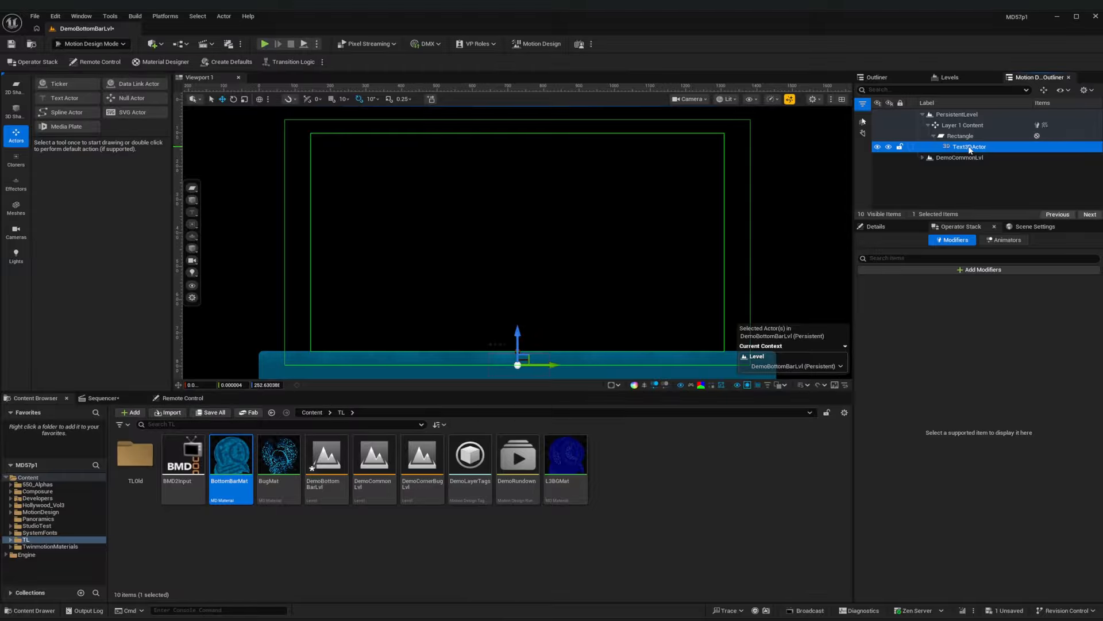
pyautogui.click(894, 228)
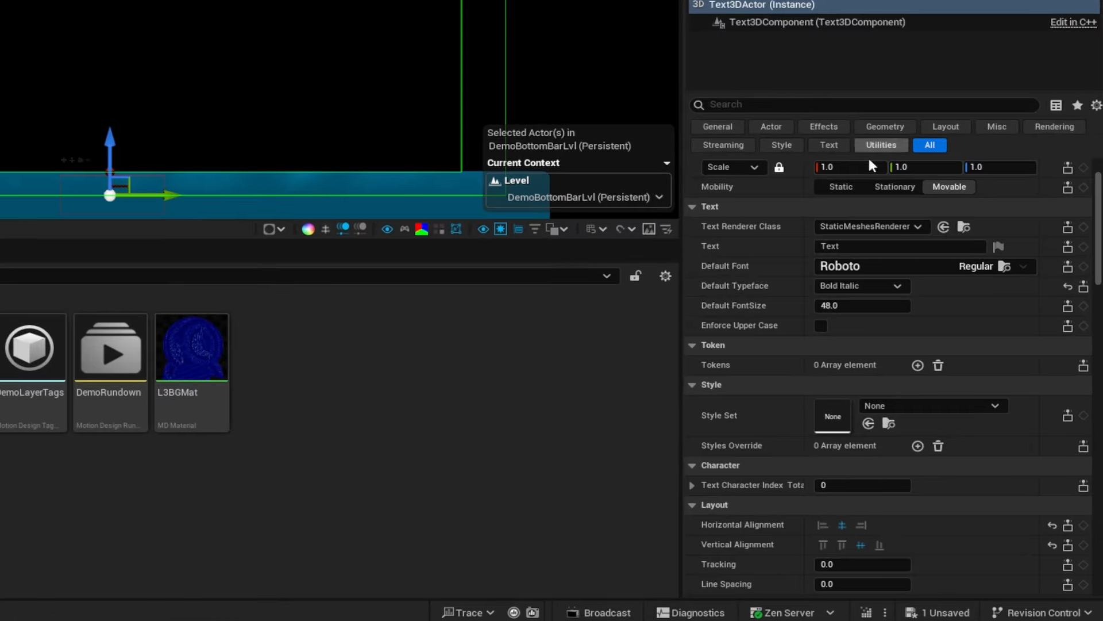
pyautogui.scroll(-6, 985, 428)
pyautogui.scroll(-10, 896, 307)
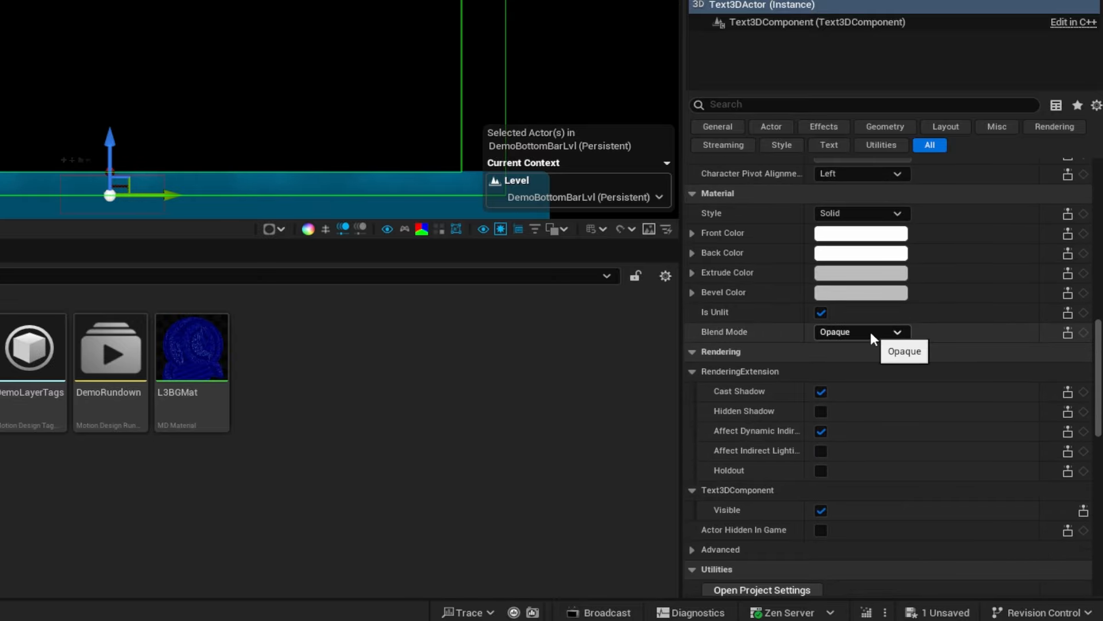
pyautogui.click(851, 333)
pyautogui.click(853, 357)
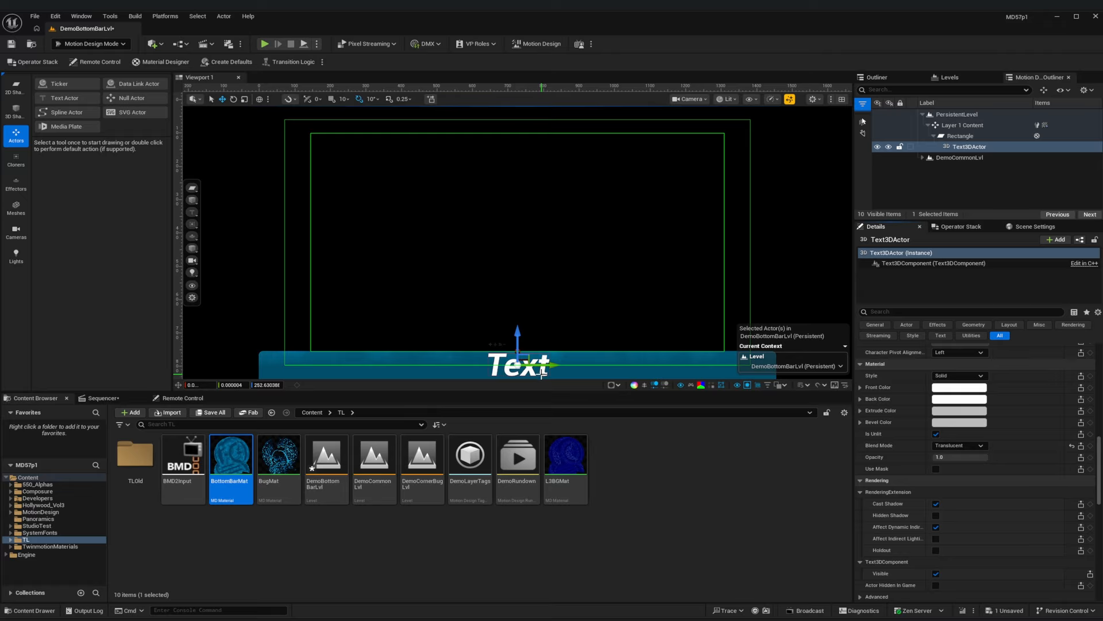
pyautogui.click(963, 126)
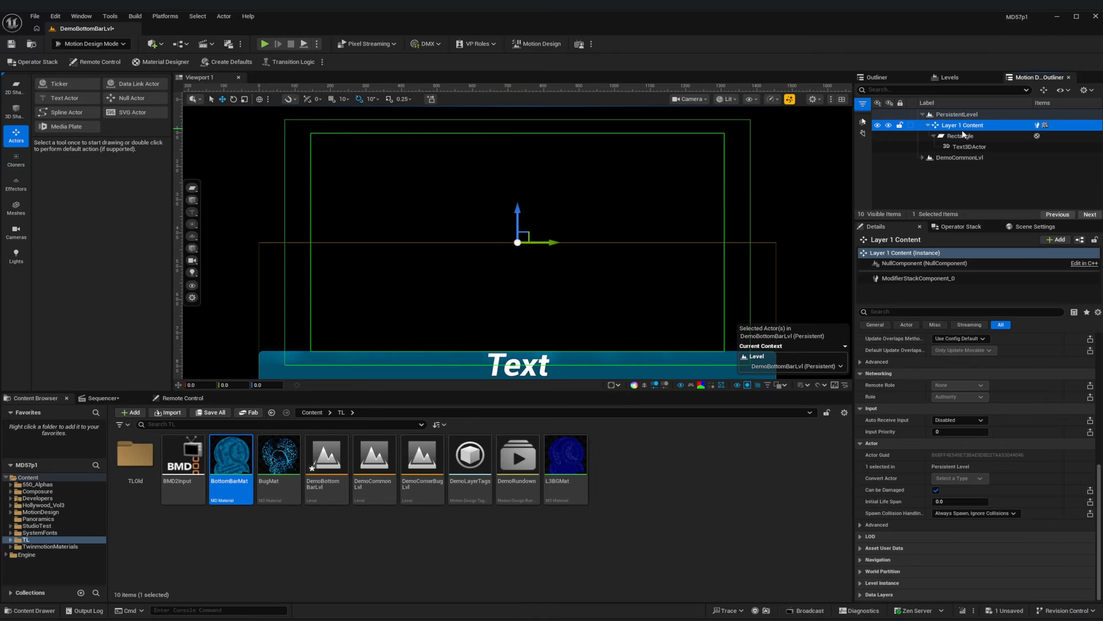
# - Scale the text actor down to about 0.66 and raise it slightly on the bar, to a Z location of about 260.6
pyautogui.click(961, 227)
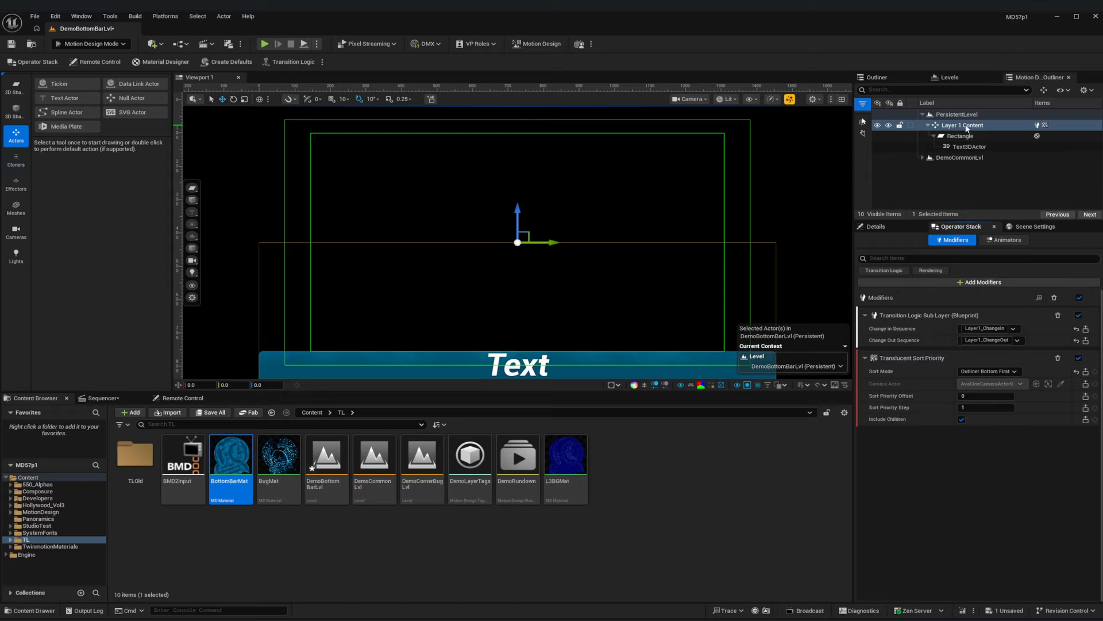
pyautogui.click(968, 146)
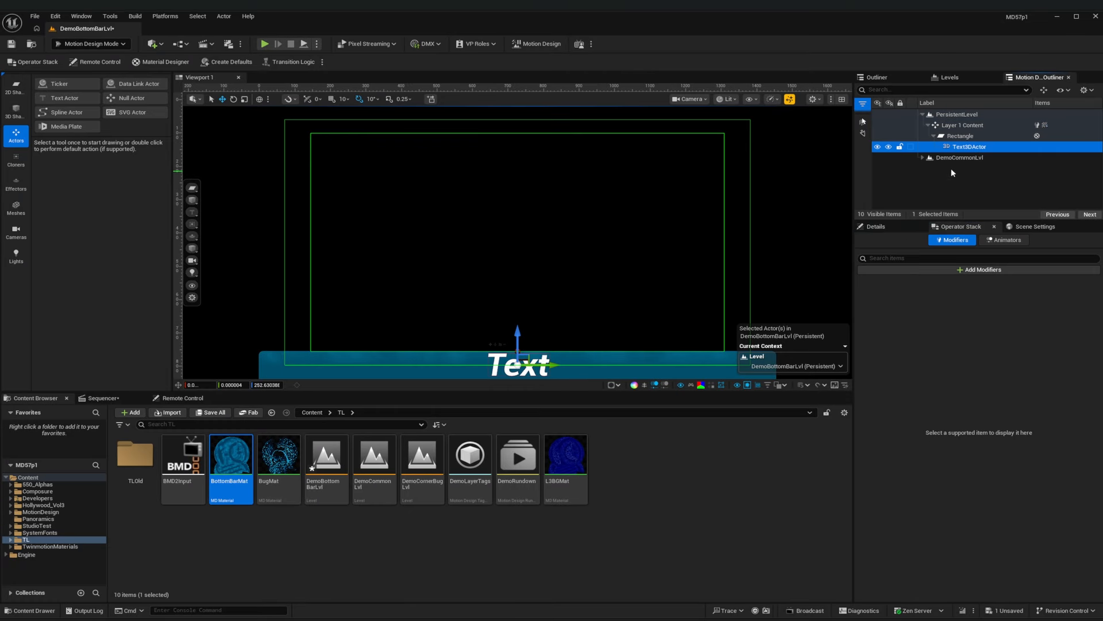
pyautogui.click(875, 226)
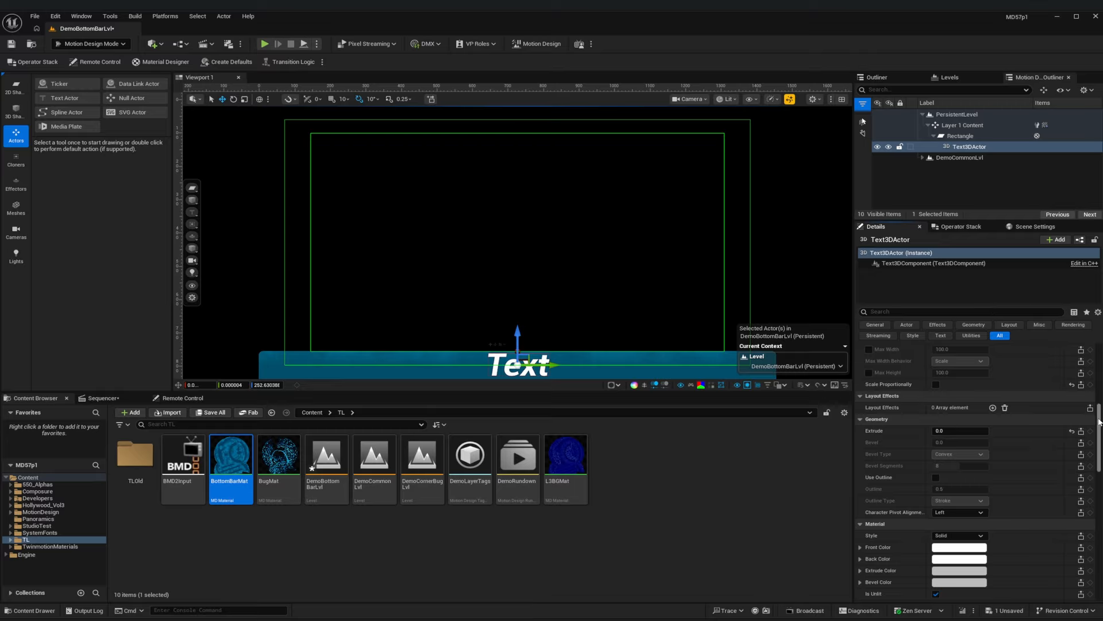
pyautogui.scroll(10, 1095, 415)
pyautogui.moveTo(953, 383); pyautogui.dragTo(879, 383)
pyautogui.moveTo(517, 333); pyautogui.dragTo(518, 328)
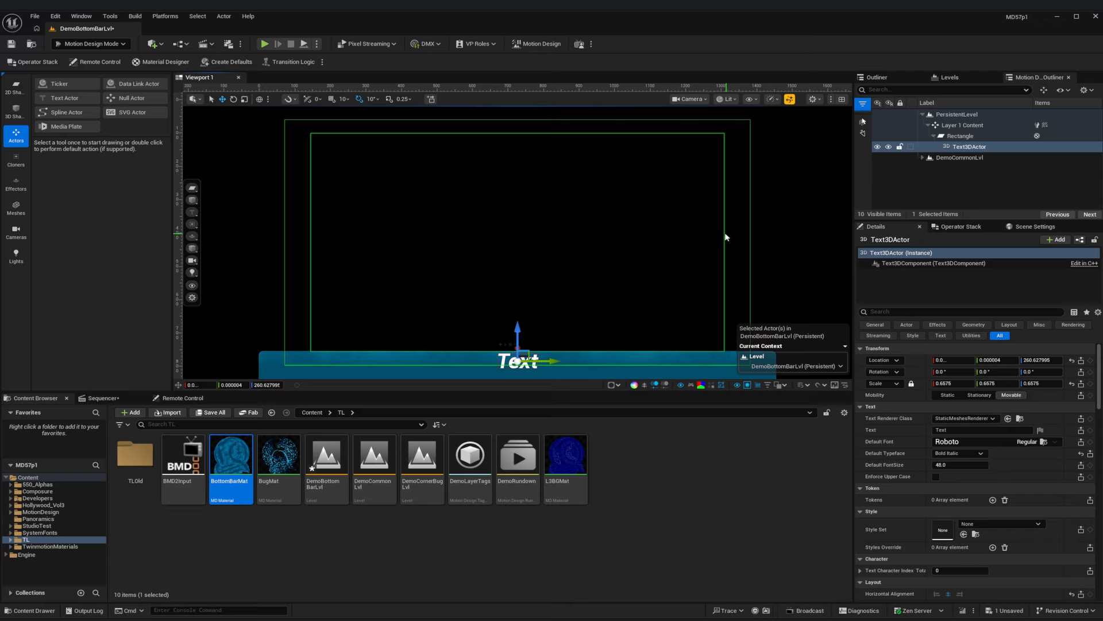
# - Key the location of Layer 1 Content at frame 30 of the In sequence, keeping its resting position
pyautogui.click(101, 397)
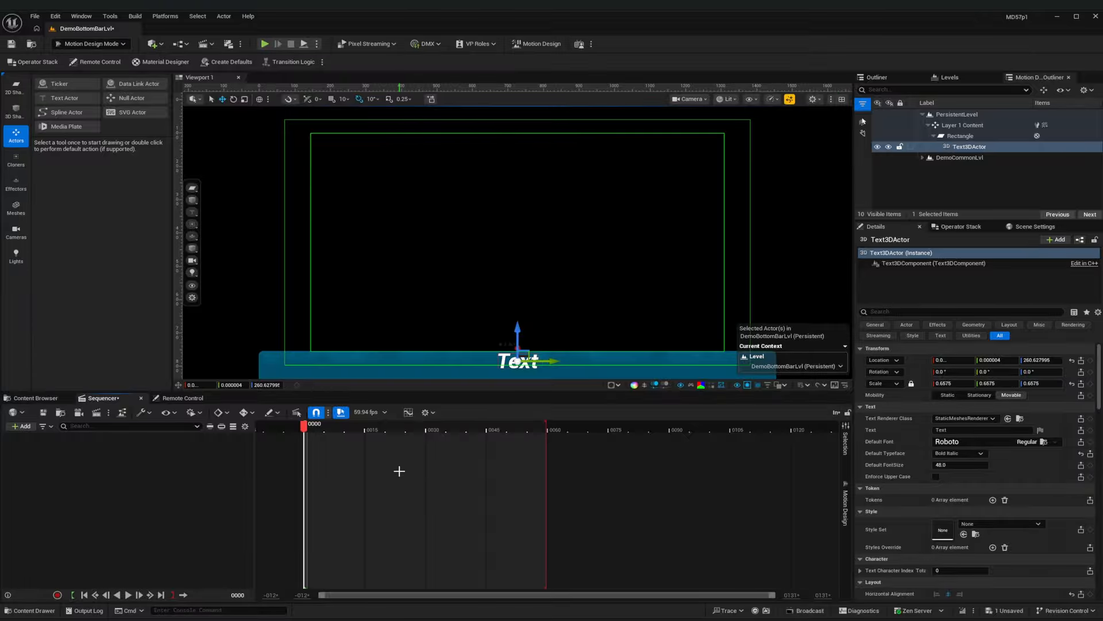
pyautogui.moveTo(322, 429); pyautogui.dragTo(426, 429)
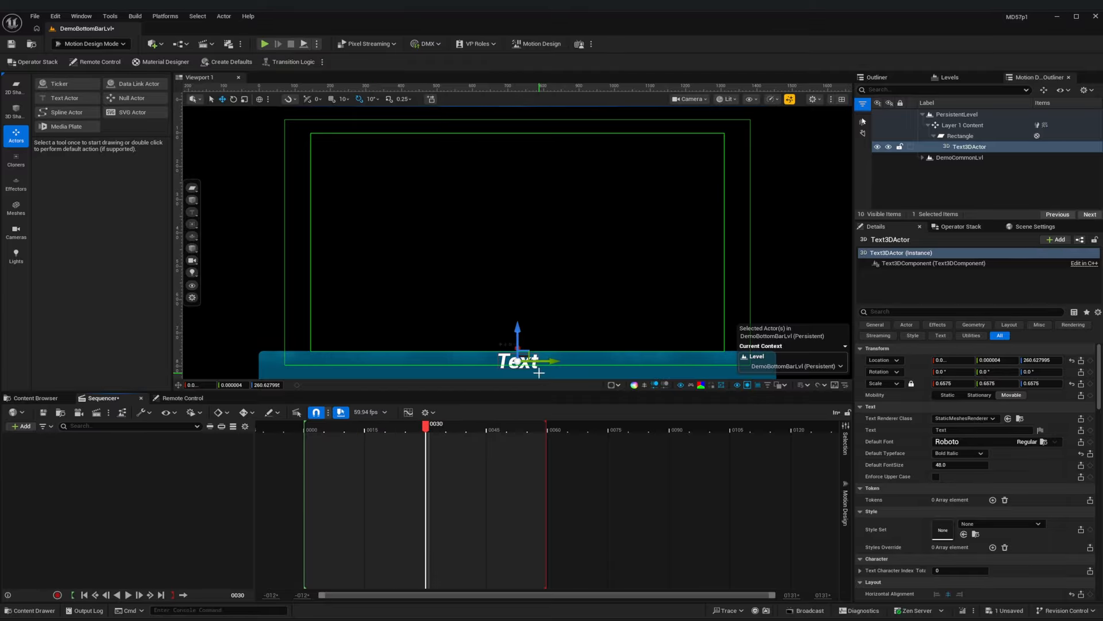
pyautogui.click(955, 125)
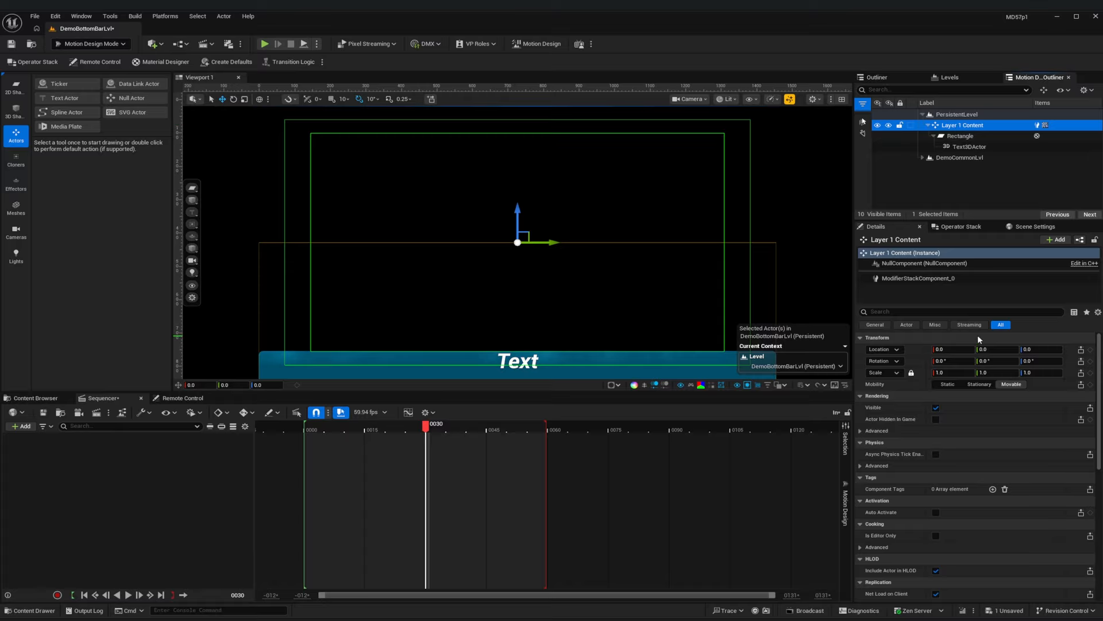
pyautogui.click(1090, 350)
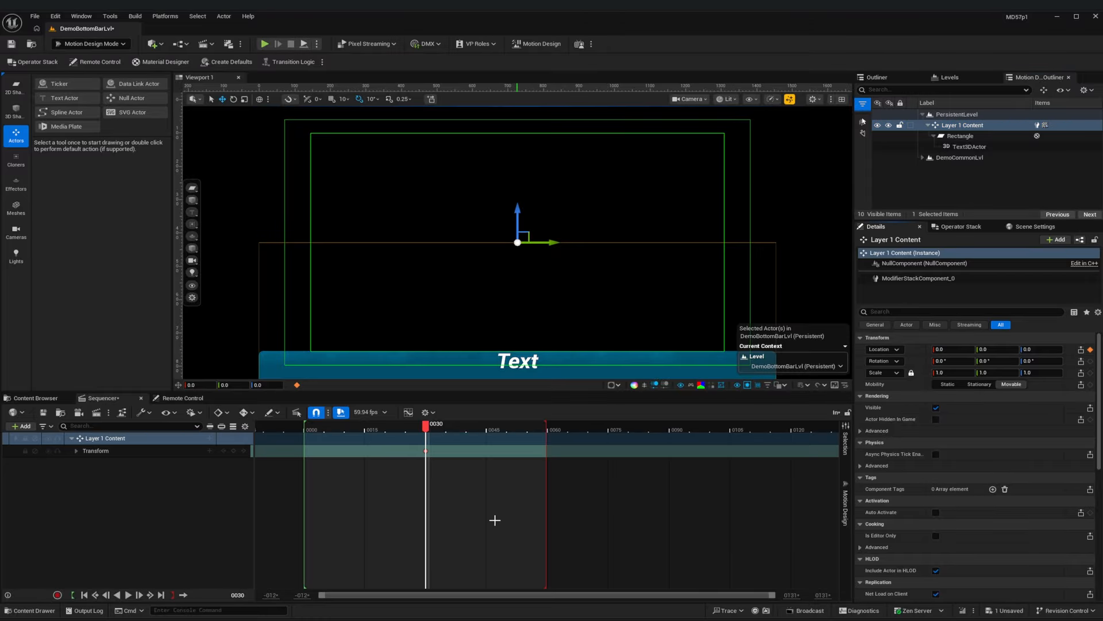
# - Set the Z location of Layer 1 Content to -150 at frame 0 of the In sequence
pyautogui.click(84, 594)
pyautogui.click(1052, 351)
pyautogui.write('-97')
pyautogui.press('Return')
pyautogui.moveTo(1052, 350); pyautogui.dragTo(1025, 350)
pyautogui.click(1047, 350)
pyautogui.write('-')
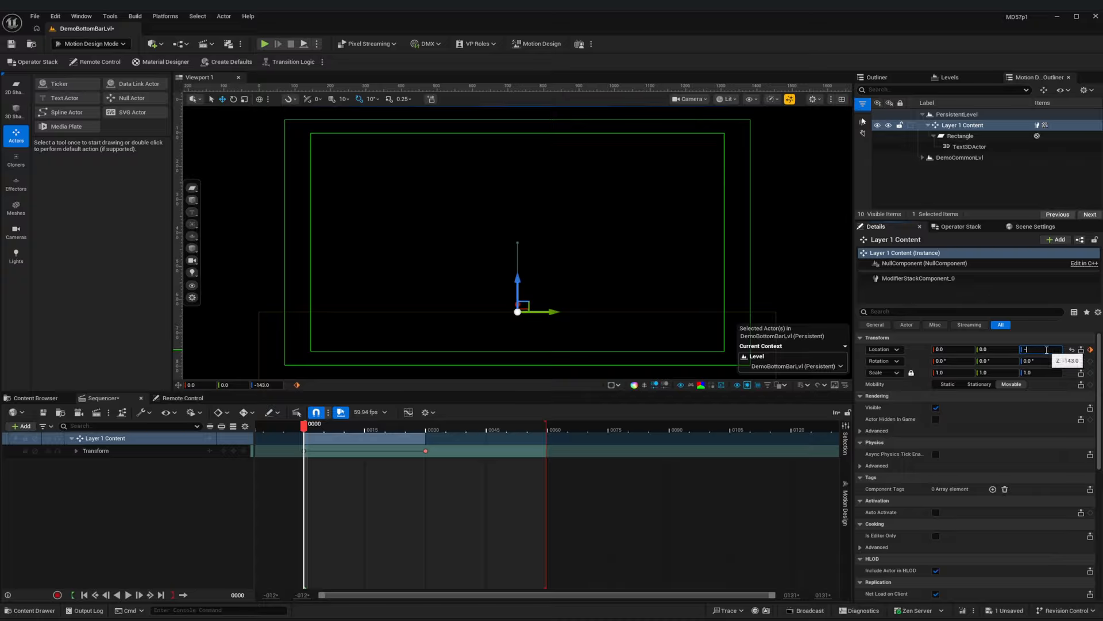
pyautogui.write('150')
pyautogui.press('Return')
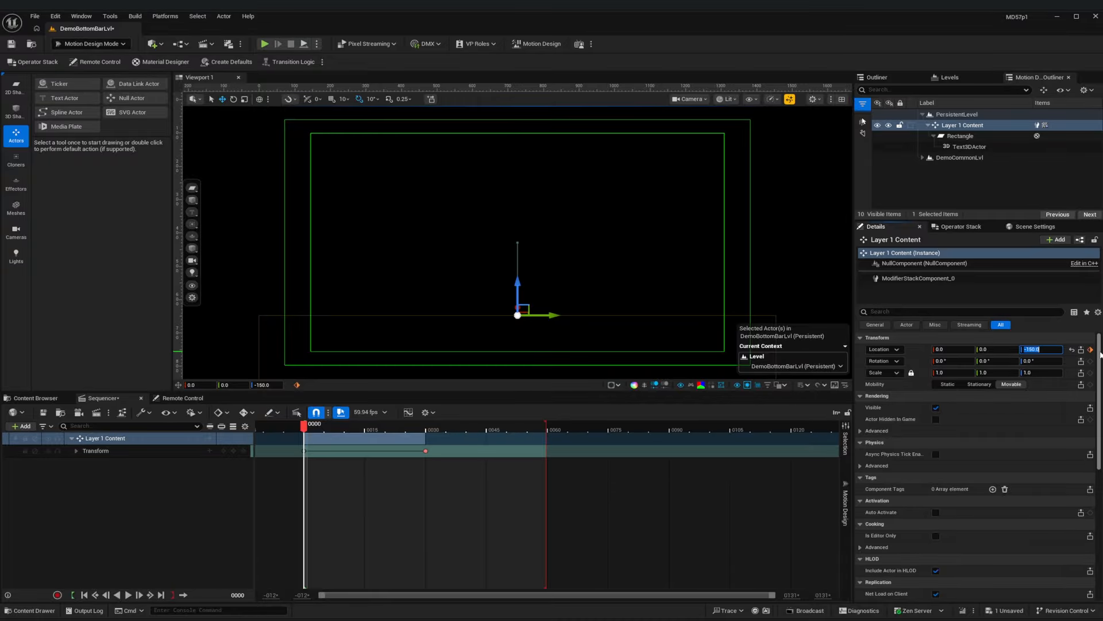
# - Shorten the In sequence to end at about frame 30, apply the Back Ease Out preset to both keys and preview it
pyautogui.moveTo(546, 429); pyautogui.dragTo(430, 435)
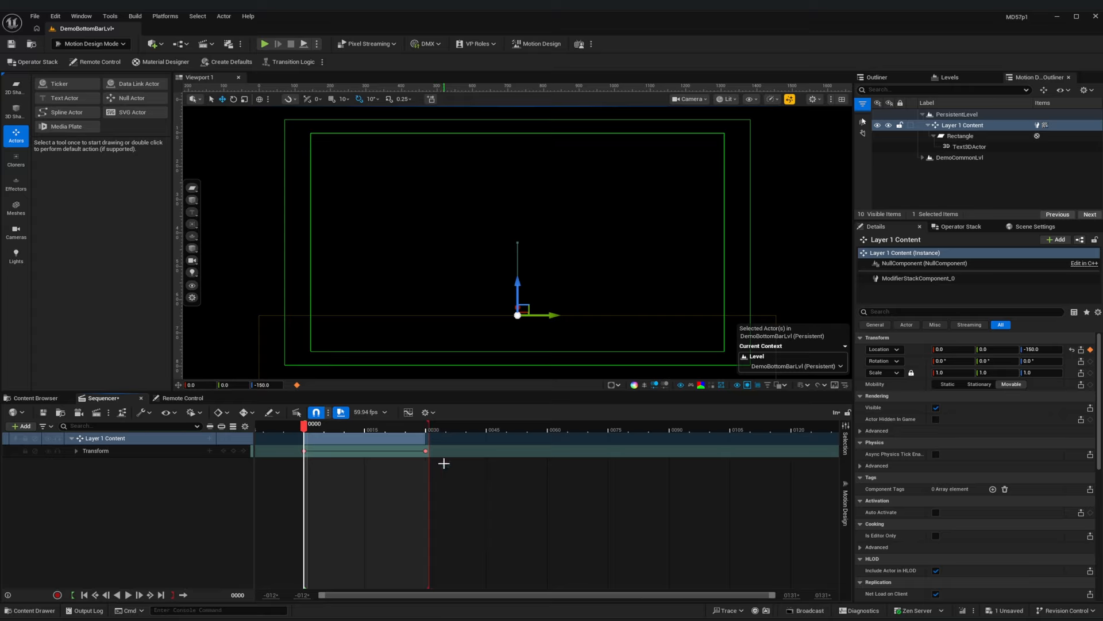
pyautogui.moveTo(287, 488); pyautogui.dragTo(438, 443)
pyautogui.click(845, 443)
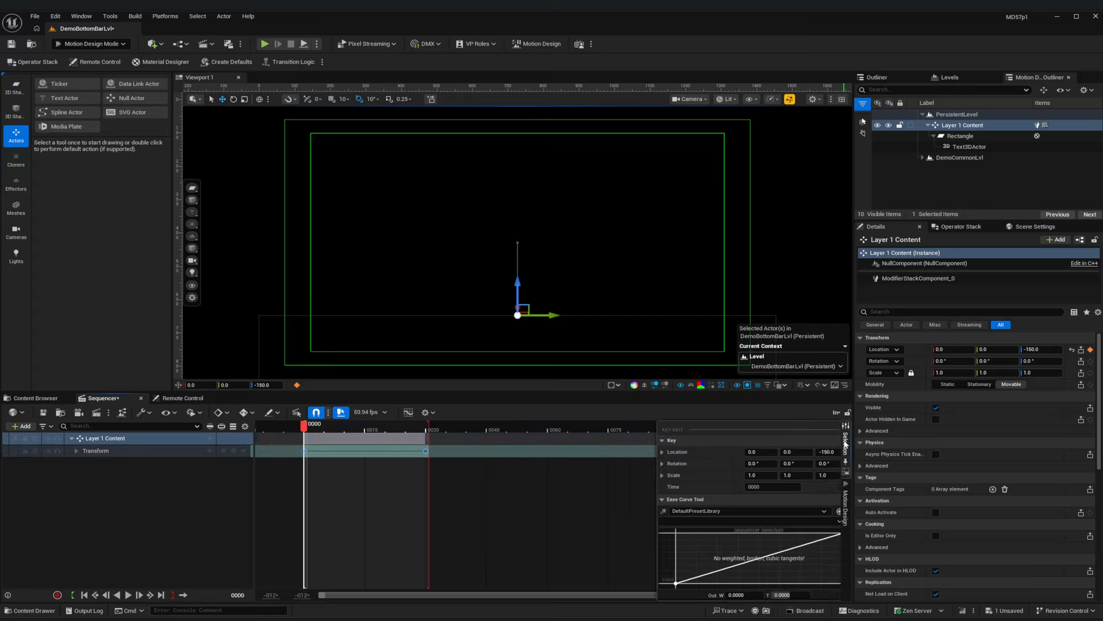
pyautogui.click(729, 522)
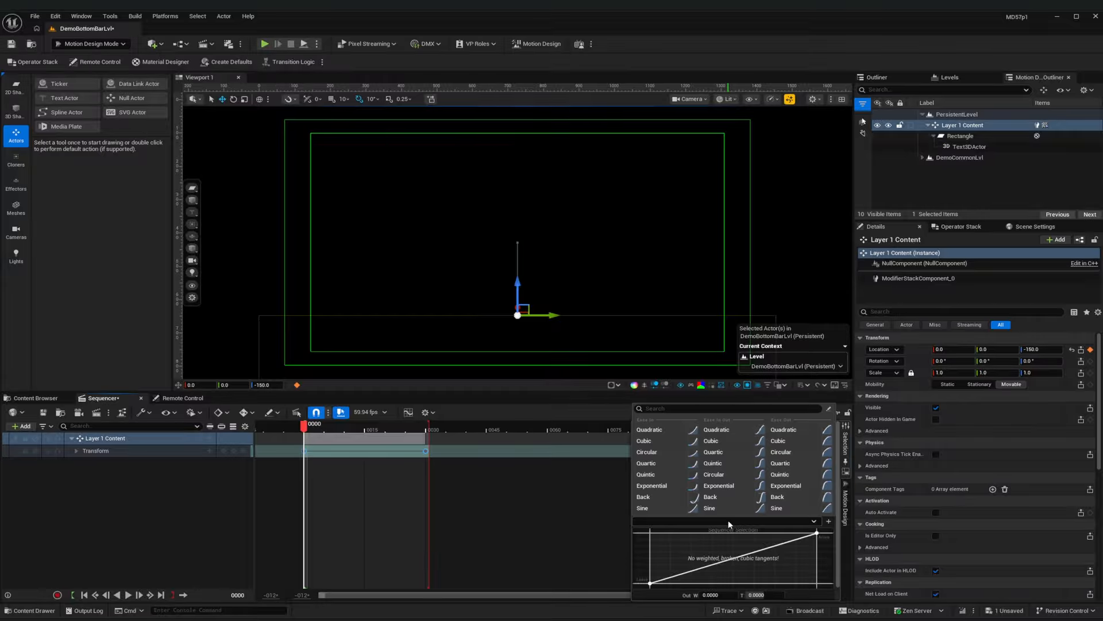
pyautogui.click(781, 497)
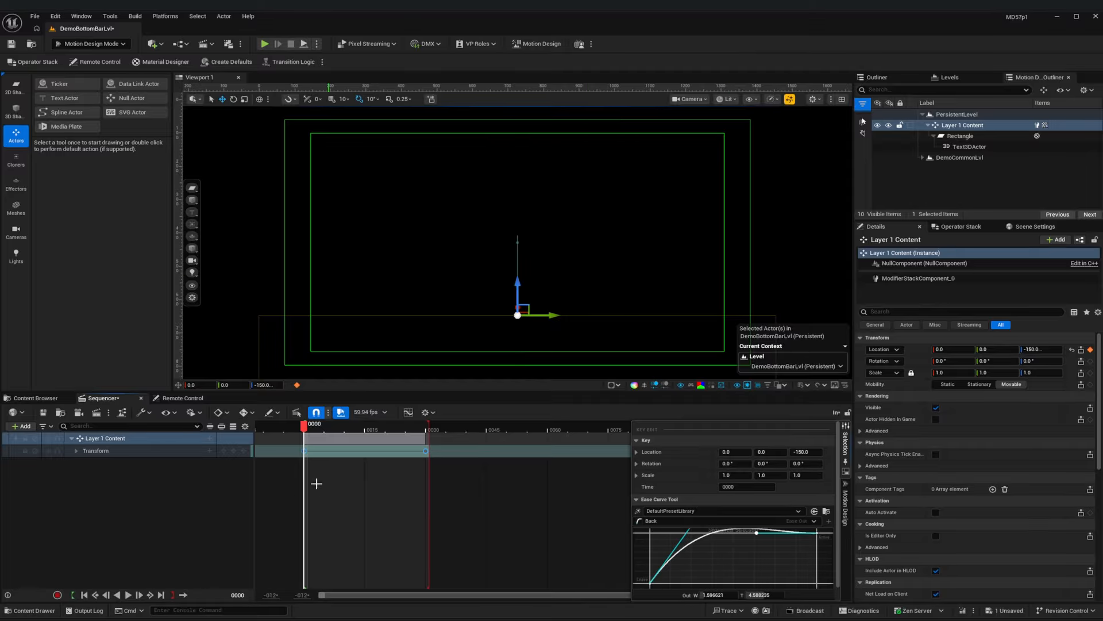
pyautogui.click(128, 595)
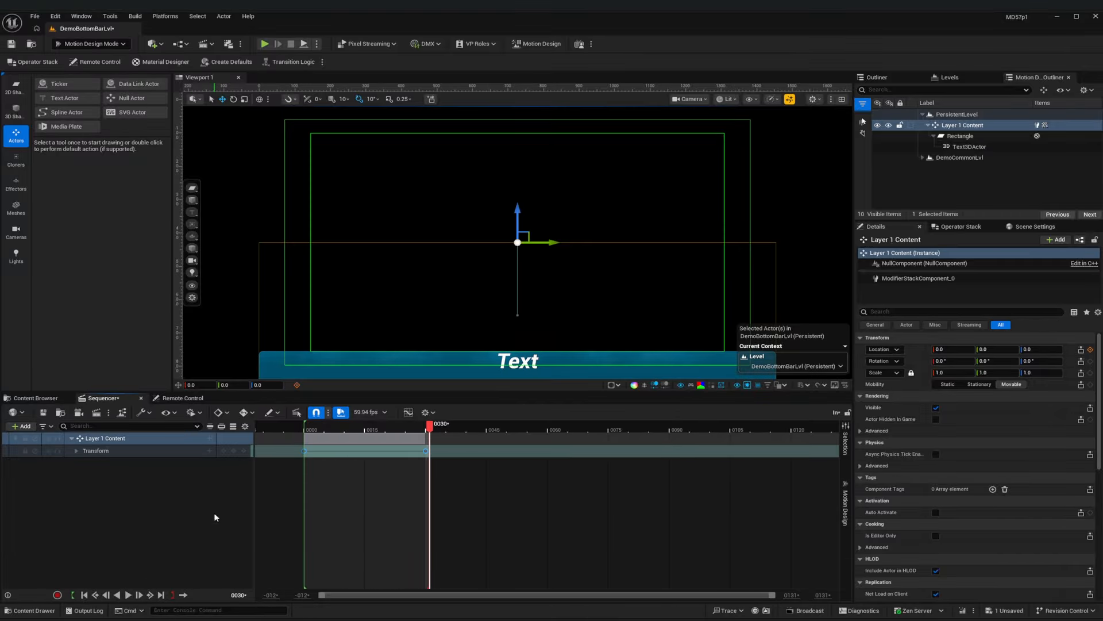
# - Open the Out sequence and key the location of Layer 1 Content at frame 0
pyautogui.click(845, 506)
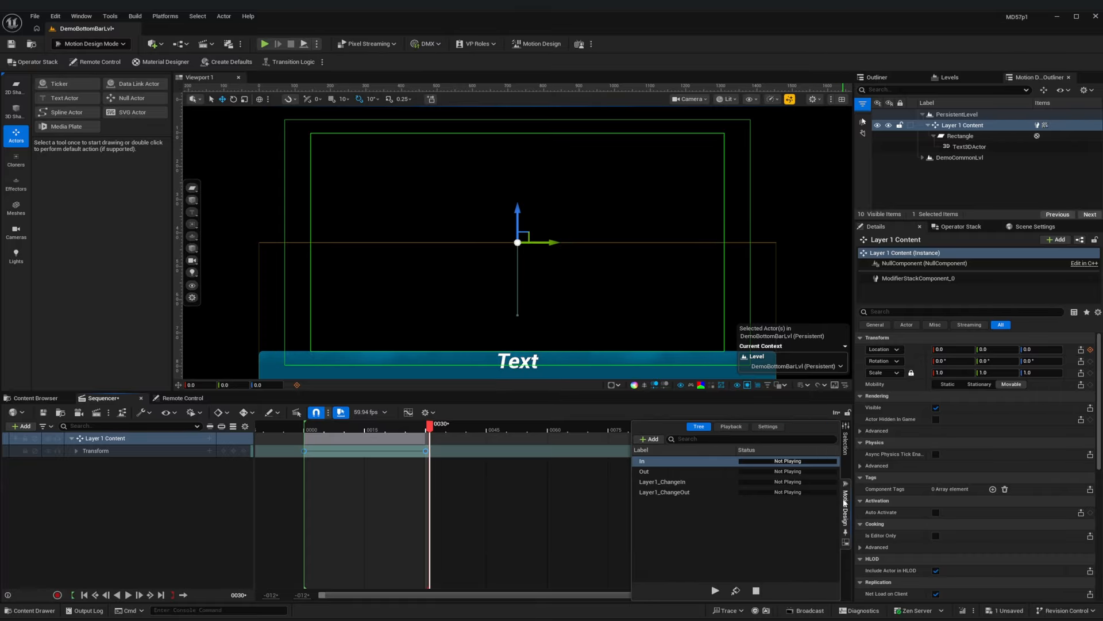
pyautogui.click(659, 473)
pyautogui.click(143, 483)
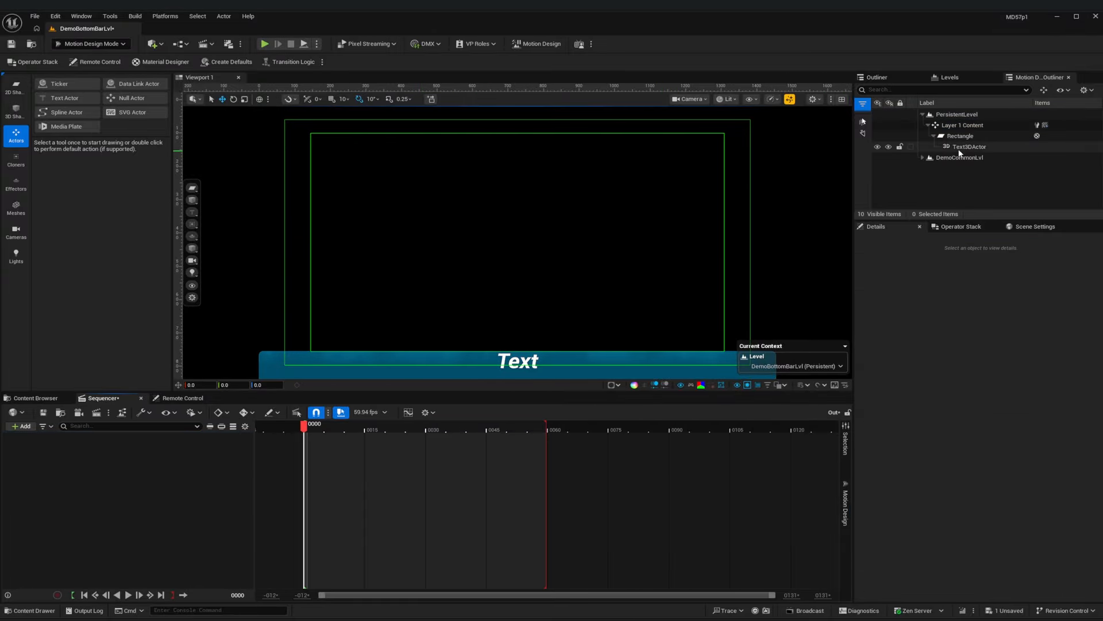
pyautogui.click(972, 125)
pyautogui.click(1090, 350)
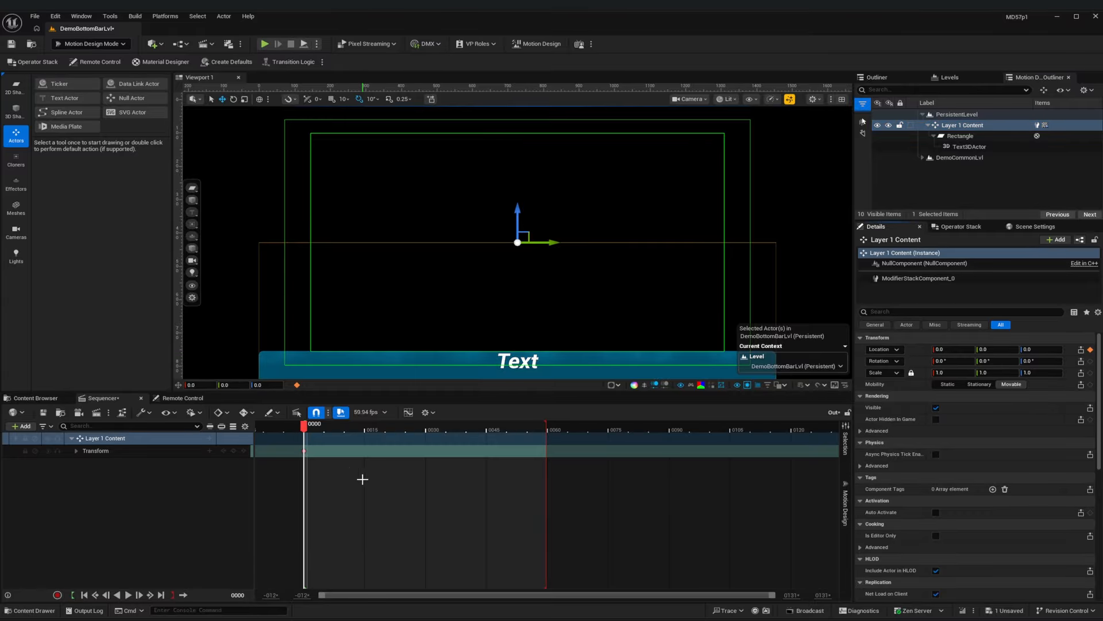
# - Set the Z location of Layer 1 Content to -150 at frame 30 of the Out sequence
pyautogui.moveTo(305, 426); pyautogui.dragTo(428, 437)
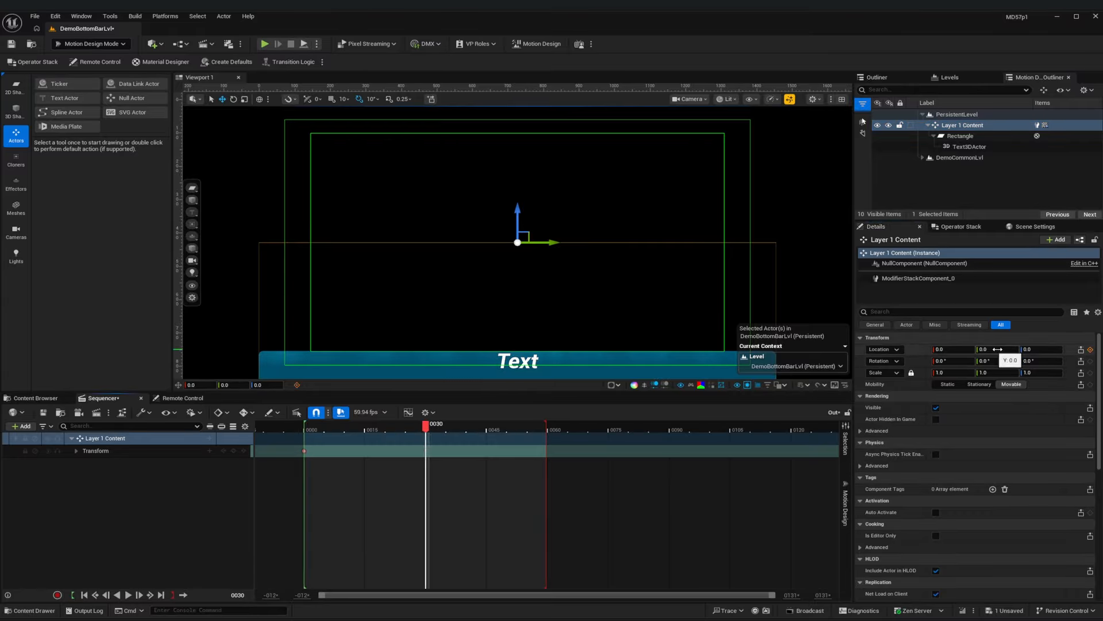
pyautogui.moveTo(1051, 349)
pyautogui.mouseDown()
pyautogui.moveTo(1029, 349)
pyautogui.moveTo(1050, 348)
pyautogui.mouseUp()
pyautogui.click(1050, 349)
pyautogui.write('-')
pyautogui.write('160')
pyautogui.press('Return')
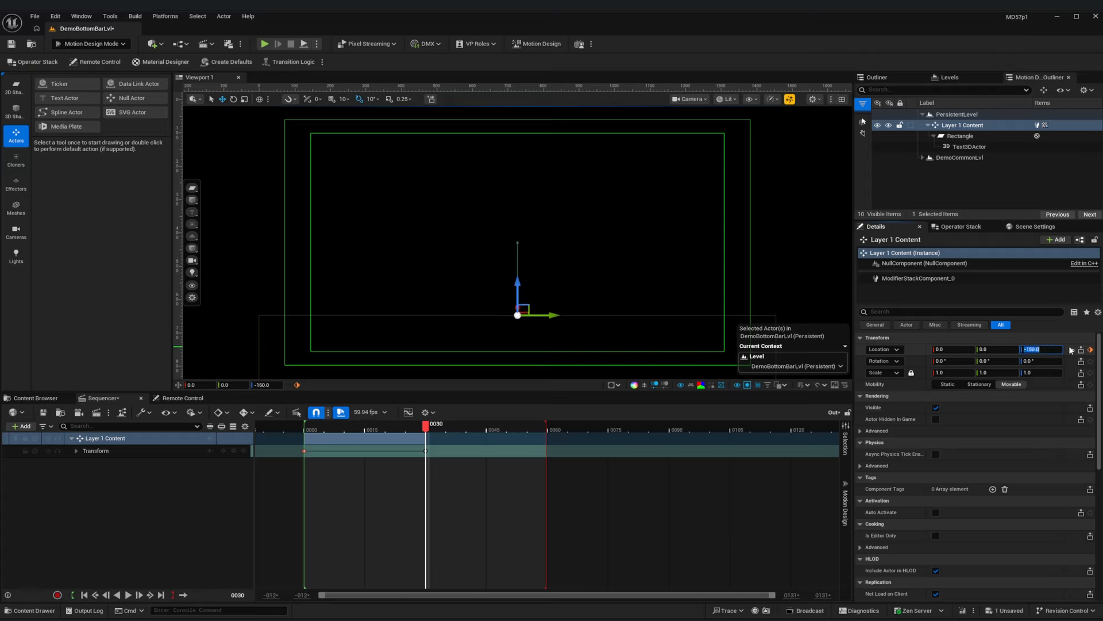
# - Shorten the Out sequence to end just past frame 30 and apply the Back Ease In preset to both location keys
pyautogui.moveTo(546, 426); pyautogui.dragTo(432, 426)
pyautogui.moveTo(292, 458); pyautogui.dragTo(442, 446)
pyautogui.click(845, 447)
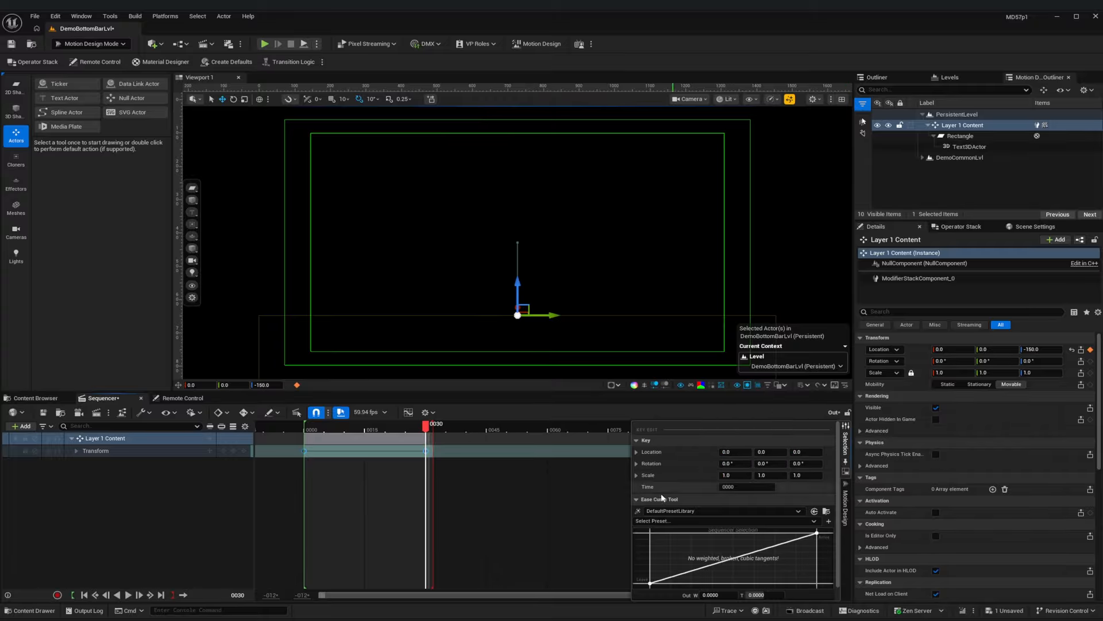
pyautogui.click(671, 519)
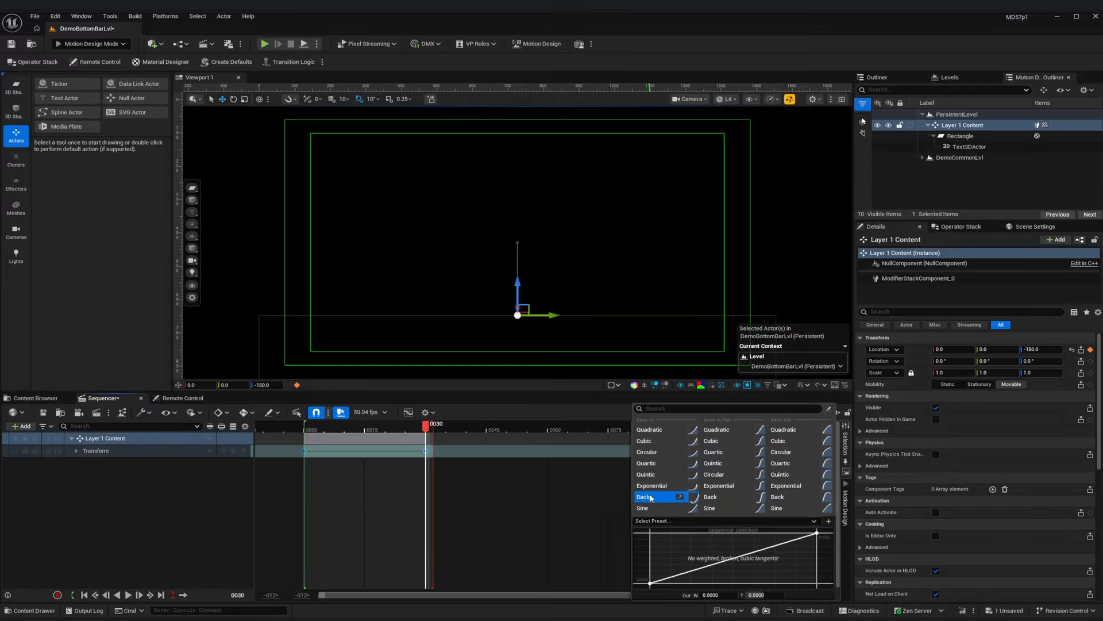
pyautogui.click(651, 497)
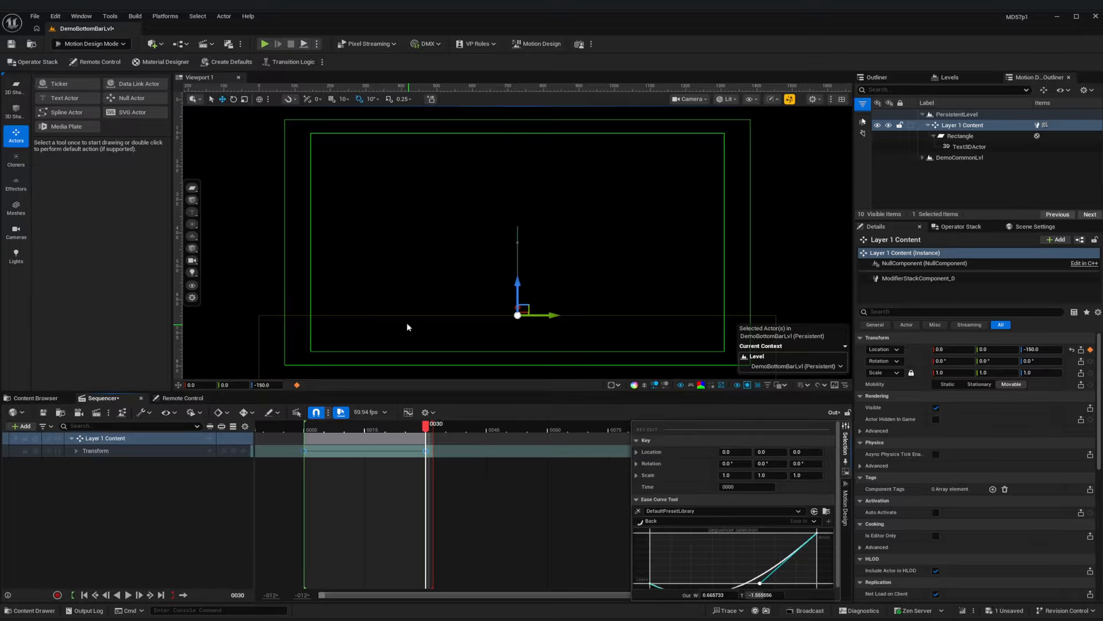
# - Preview the Out animation from the start and save the level
pyautogui.click(84, 594)
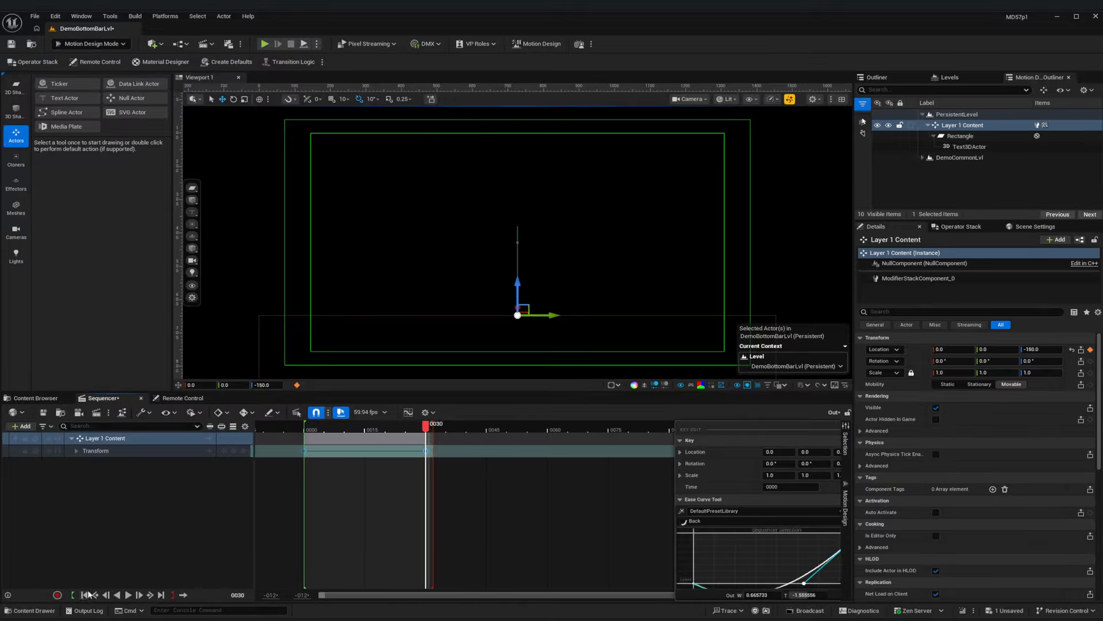
pyautogui.click(128, 595)
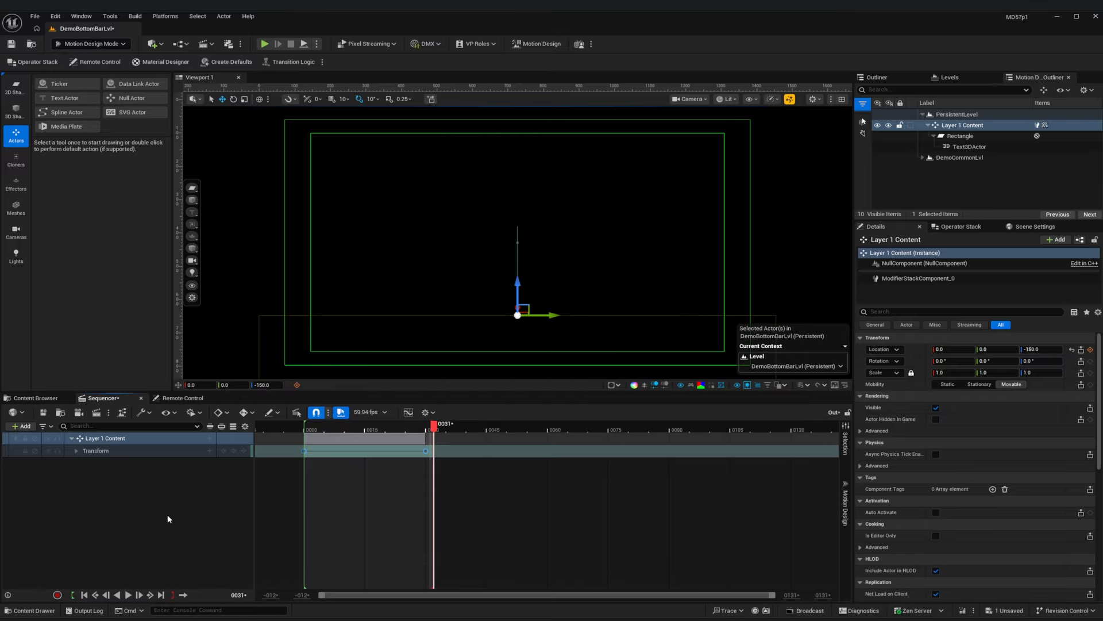
pyautogui.hotkey('ctrl', 's')
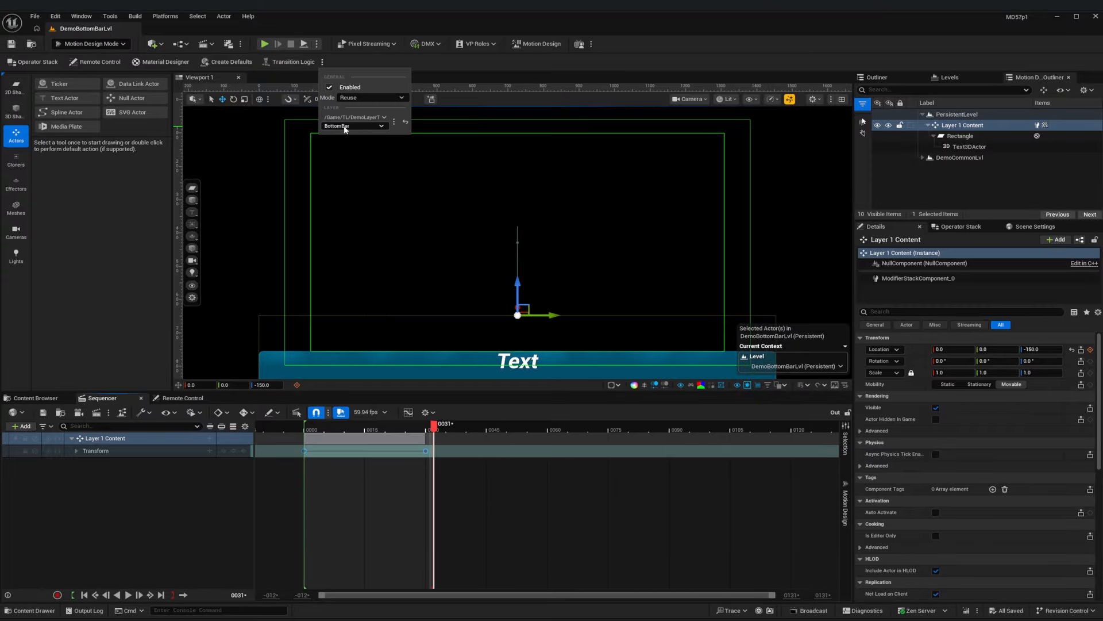
# - Review the modifiers on Layer 1 Content and open the Layer1_ChangeIn sequence
pyautogui.click(147, 520)
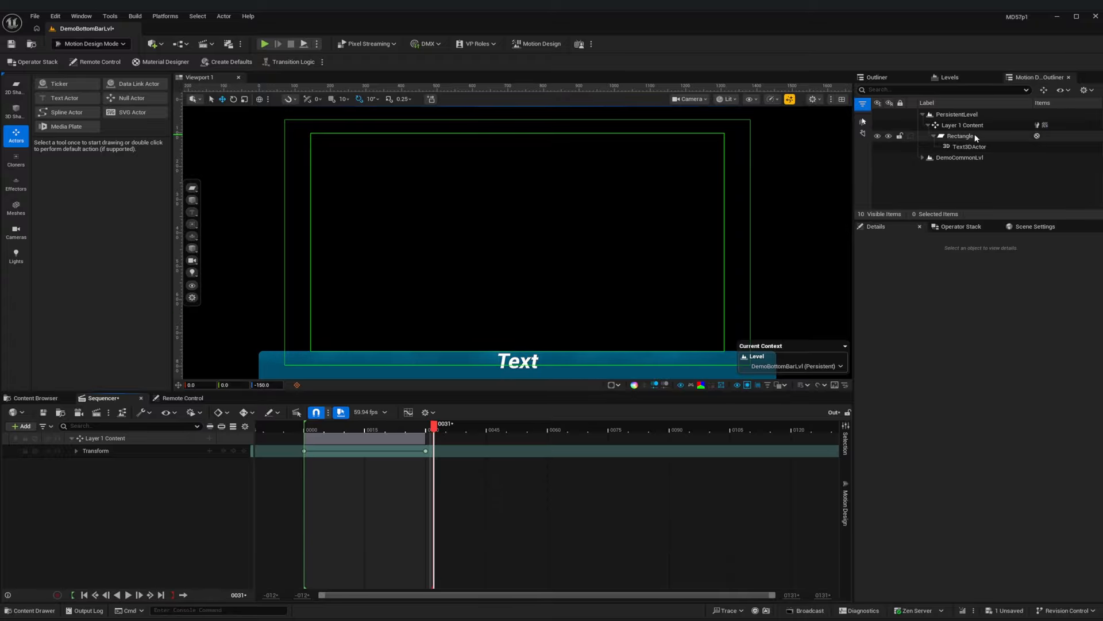
pyautogui.click(957, 226)
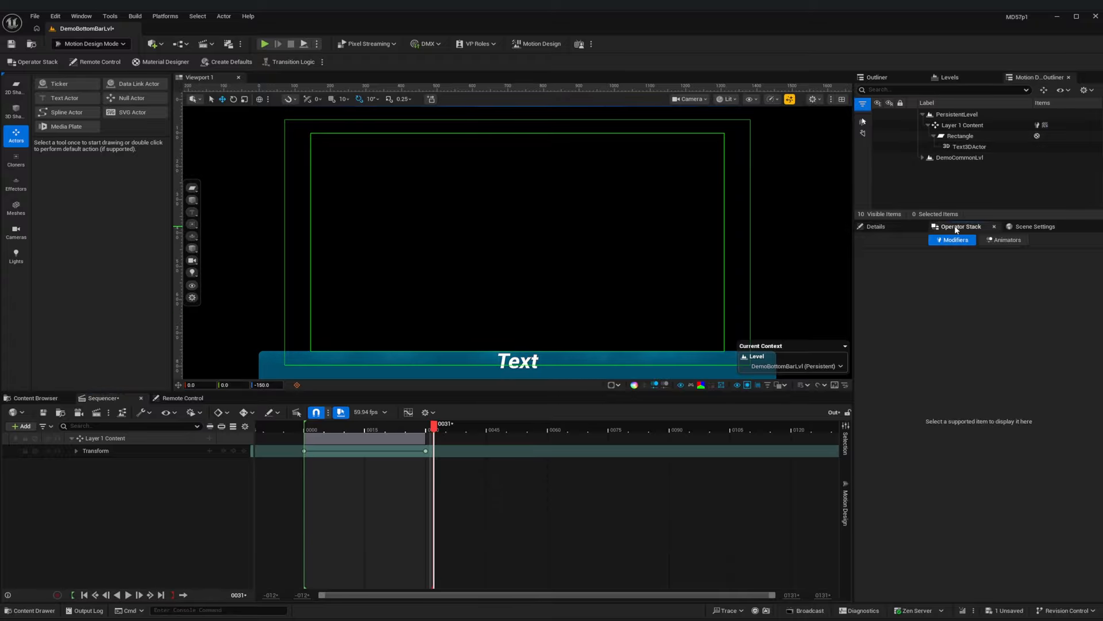
pyautogui.click(965, 125)
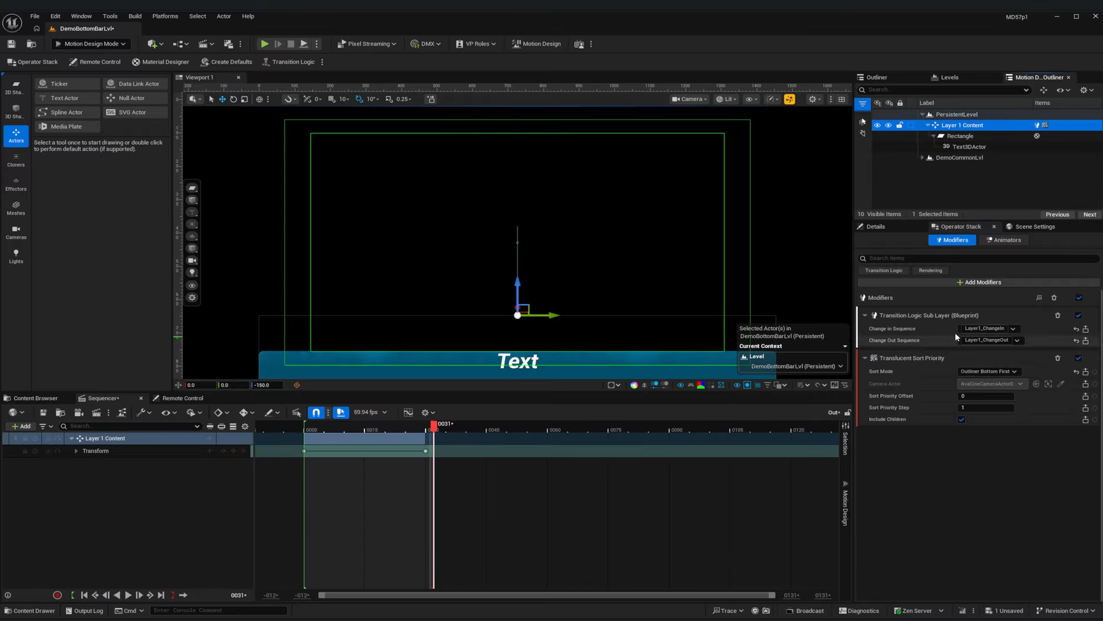
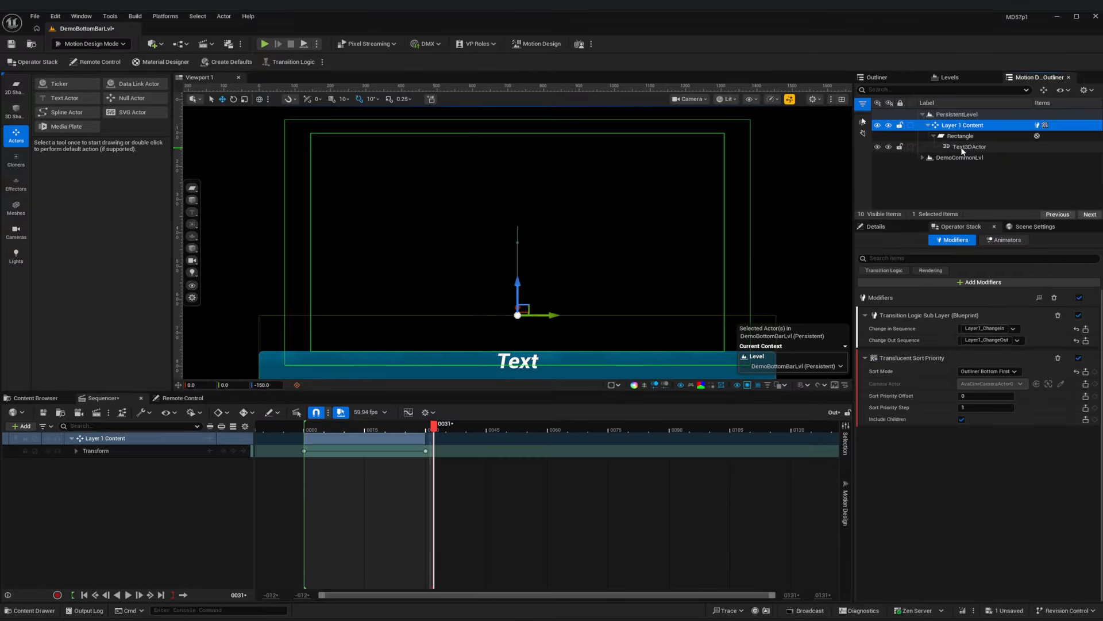
pyautogui.click(845, 509)
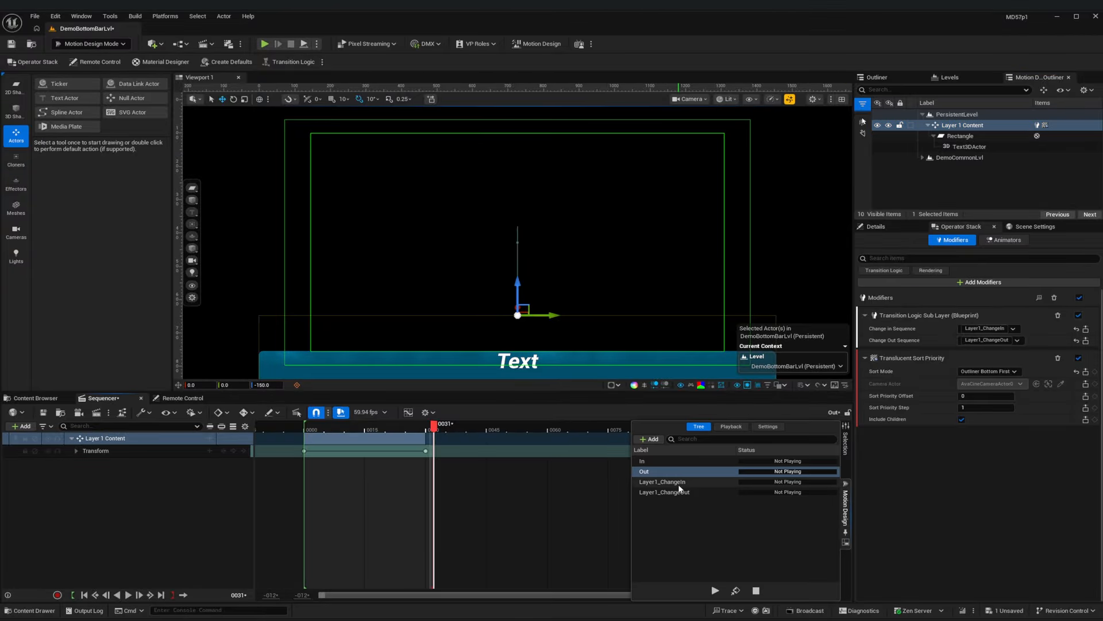
pyautogui.click(661, 482)
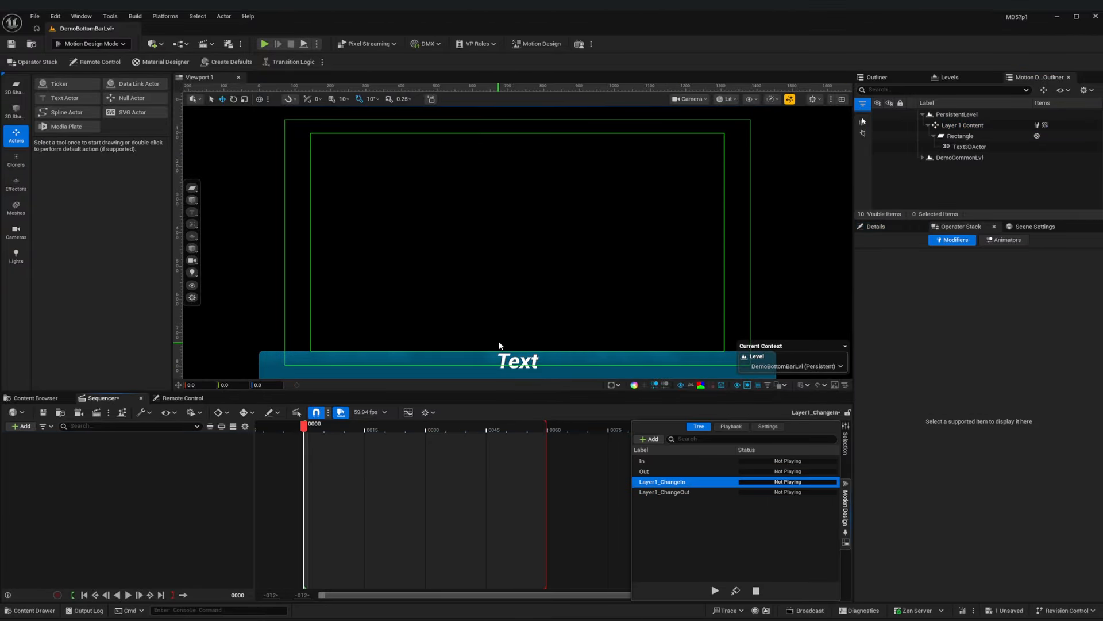
# - Keyframe the Text3DActor's material Opacity at 1.0 on frame 29 of the Layer1_ChangeIn sequence
pyautogui.moveTo(305, 428); pyautogui.dragTo(425, 435)
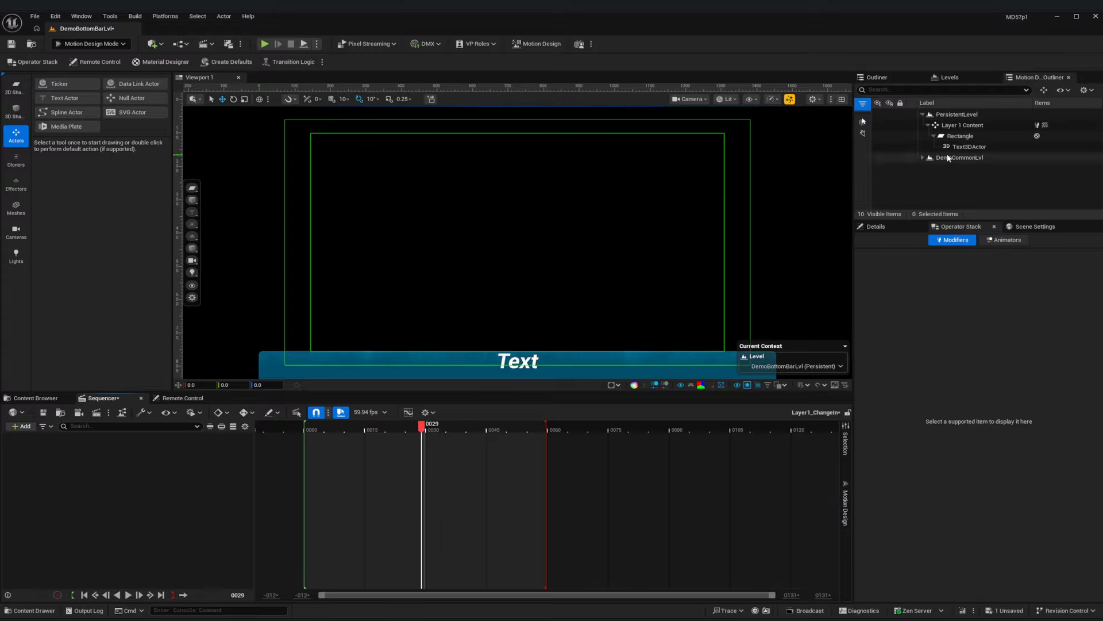
pyautogui.click(971, 147)
pyautogui.click(879, 228)
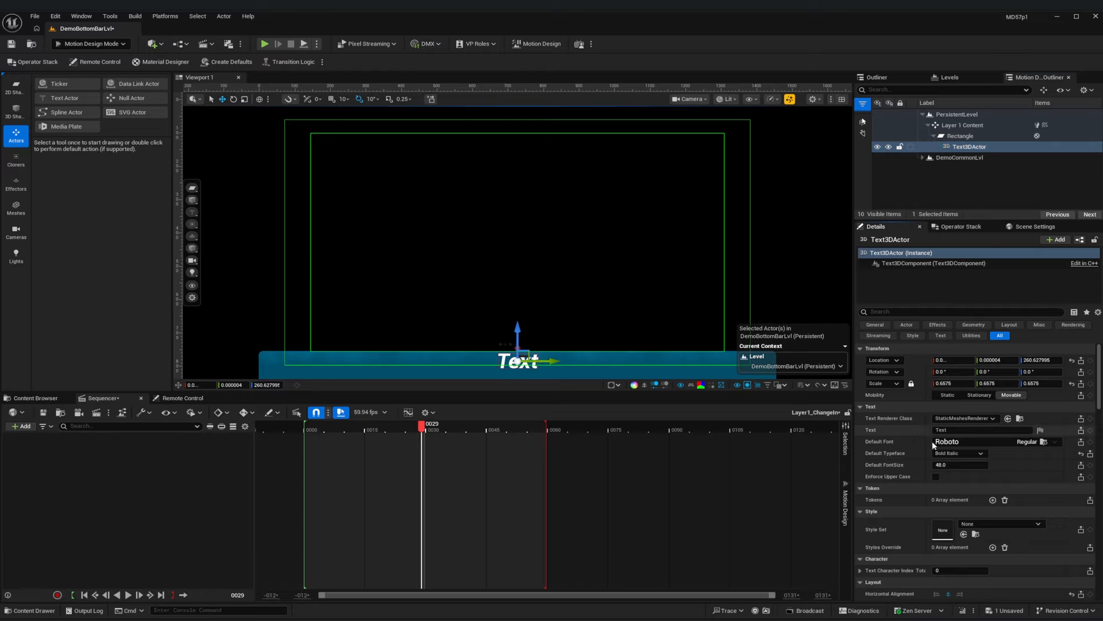
pyautogui.scroll(-6, 985, 463)
pyautogui.scroll(-8, 985, 463)
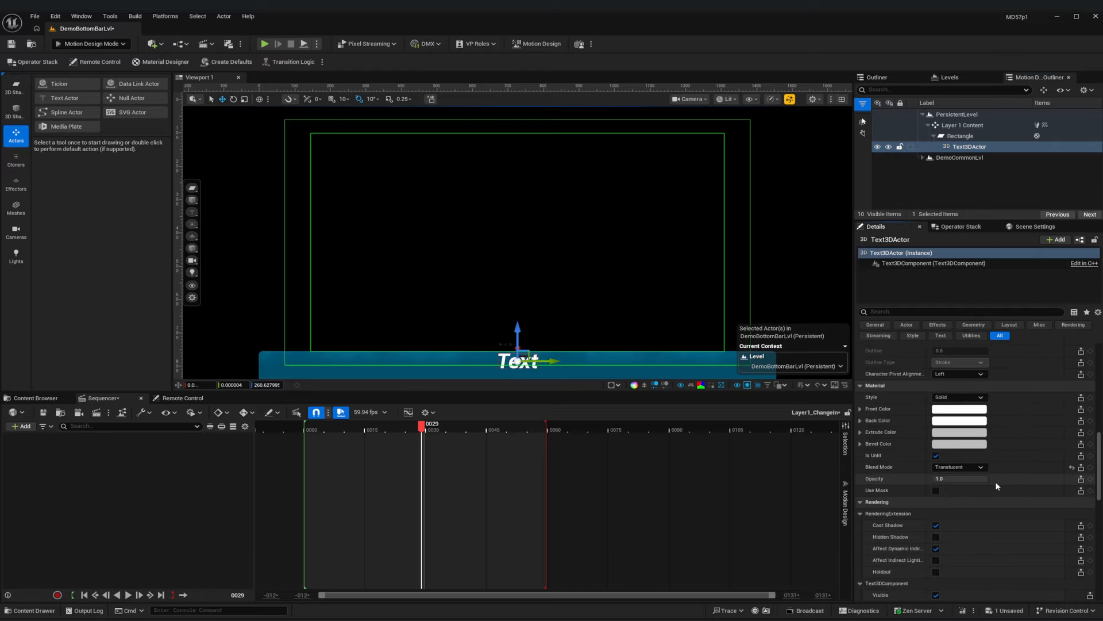
pyautogui.click(1090, 478)
# - Keyframe the text's Opacity at 0.0 on frame 0 and shorten the Layer1_ChangeIn playback range to about frame 30
pyautogui.click(84, 594)
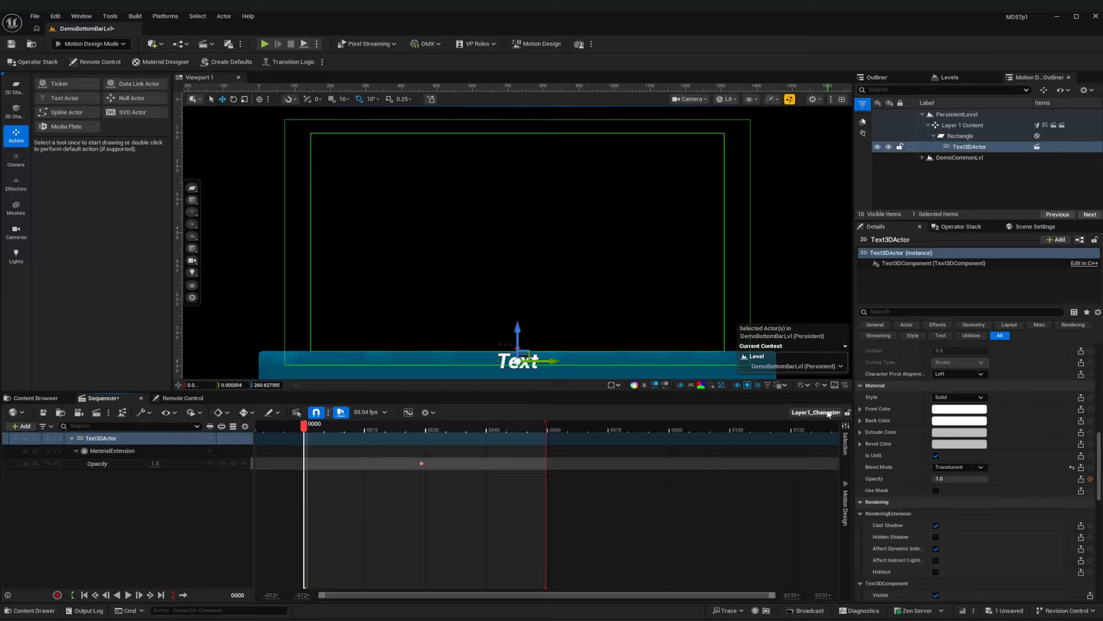
pyautogui.moveTo(995, 481); pyautogui.dragTo(932, 479)
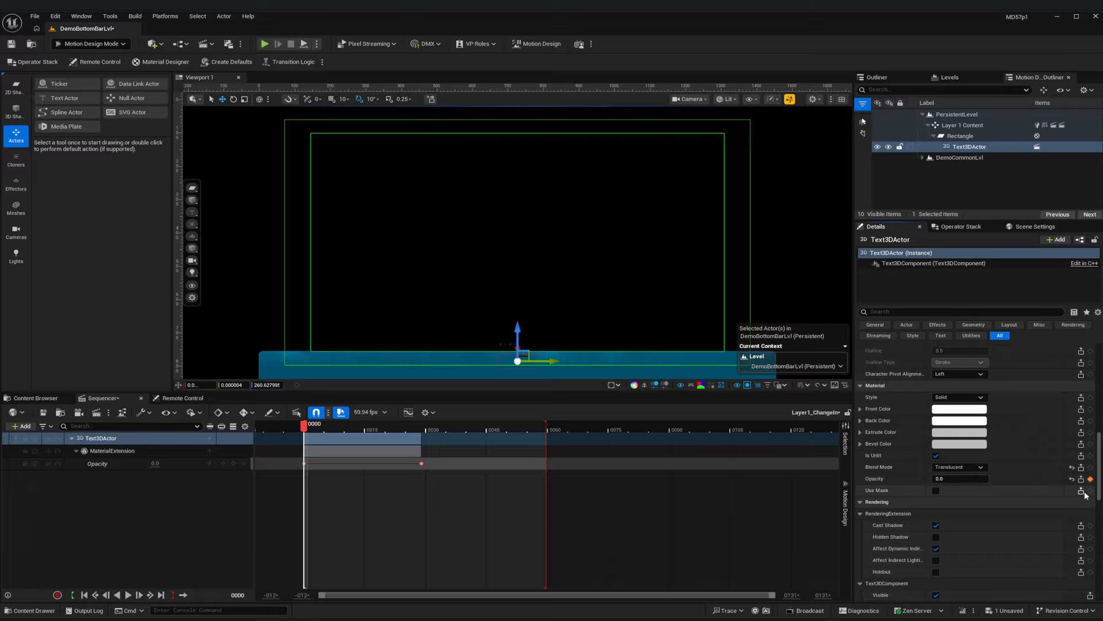
pyautogui.moveTo(550, 428); pyautogui.dragTo(424, 429)
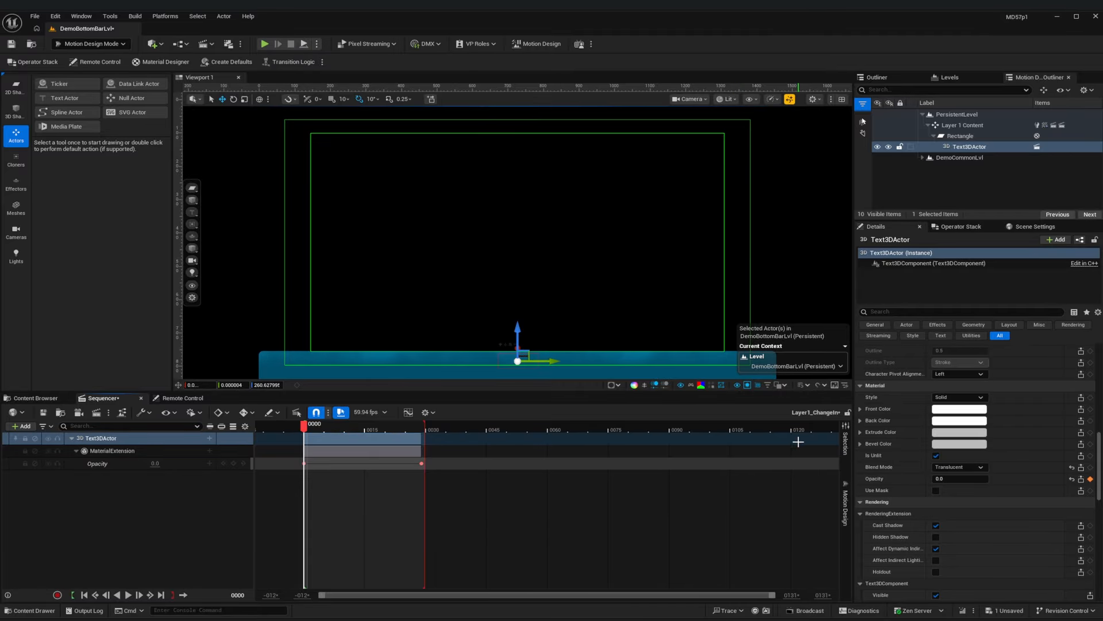
# - Open the Layer1_ChangeOut sequence and keyframe the Text3DActor's Opacity at 1.0 on frame 0
pyautogui.click(847, 509)
pyautogui.doubleClick(664, 492)
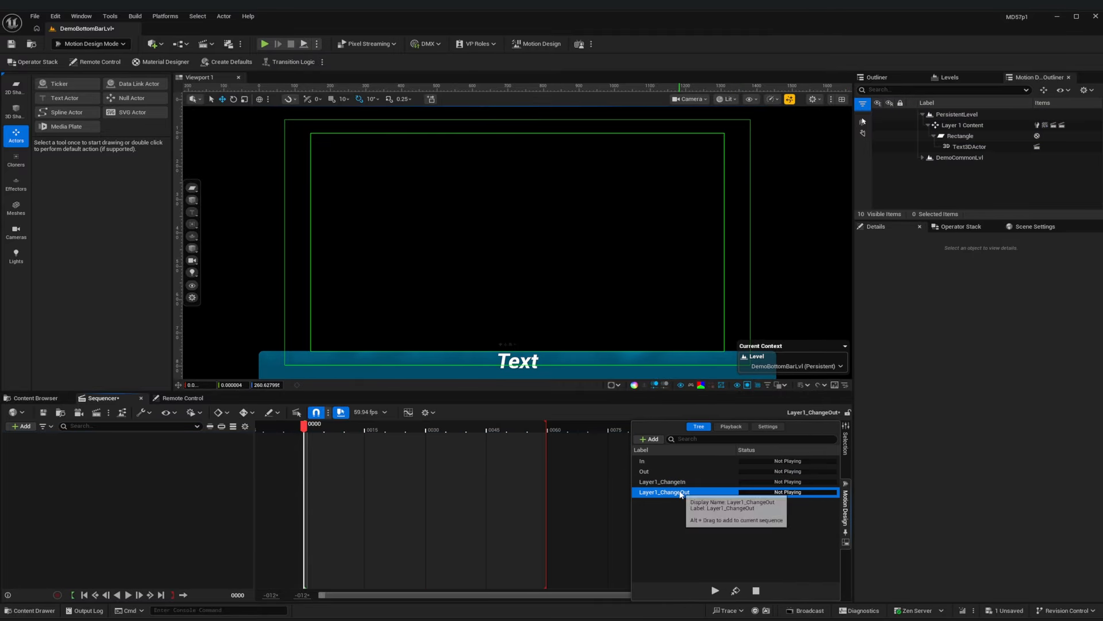
pyautogui.click(971, 147)
pyautogui.scroll(-3, 996, 455)
pyautogui.scroll(-6, 998, 460)
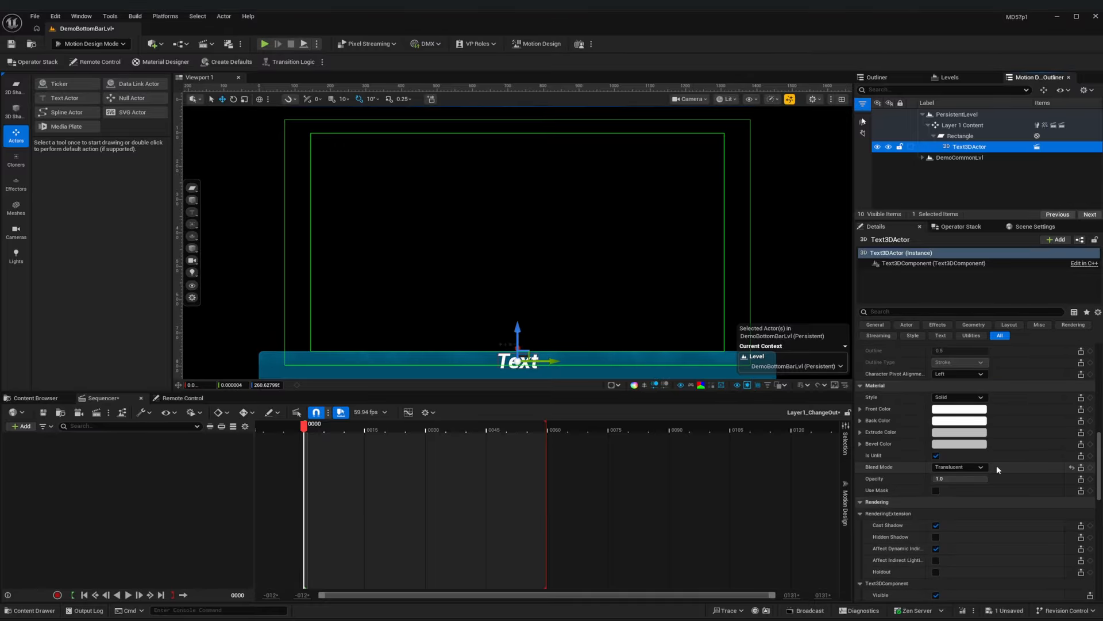
pyautogui.click(1090, 479)
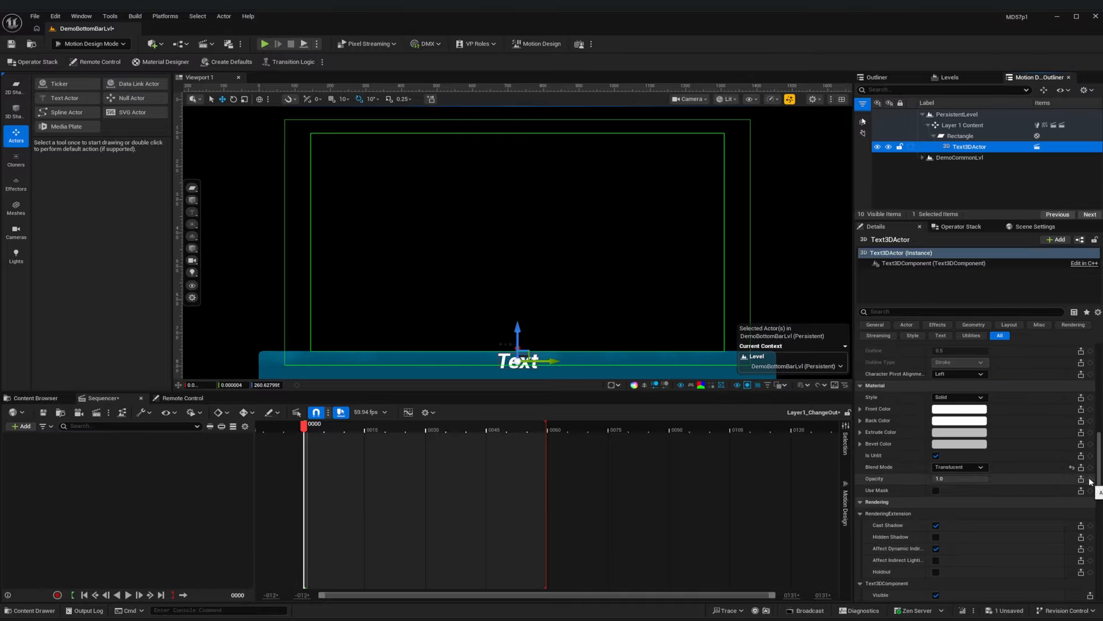
# - Keyframe the text's Opacity at 0 on frame 28, end the Layer1_ChangeOut range at about frame 30, and save
pyautogui.moveTo(299, 433); pyautogui.dragTo(418, 430)
pyautogui.click(958, 478)
pyautogui.write('0')
pyautogui.press('Return')
pyautogui.moveTo(546, 425); pyautogui.dragTo(426, 425)
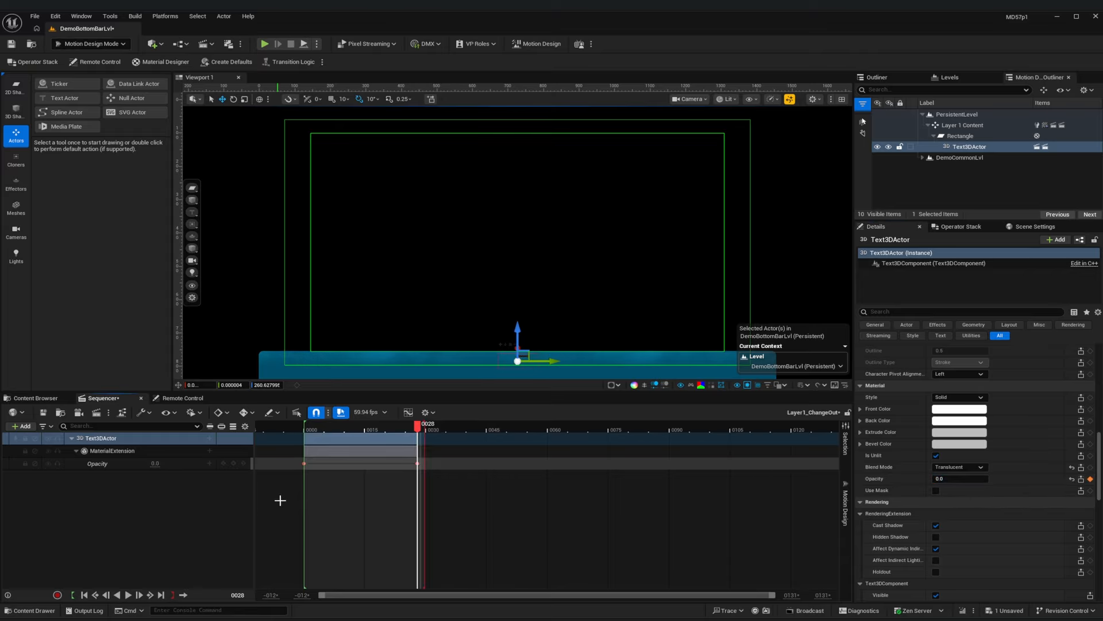
pyautogui.moveTo(284, 469); pyautogui.dragTo(450, 453)
pyautogui.click(206, 520)
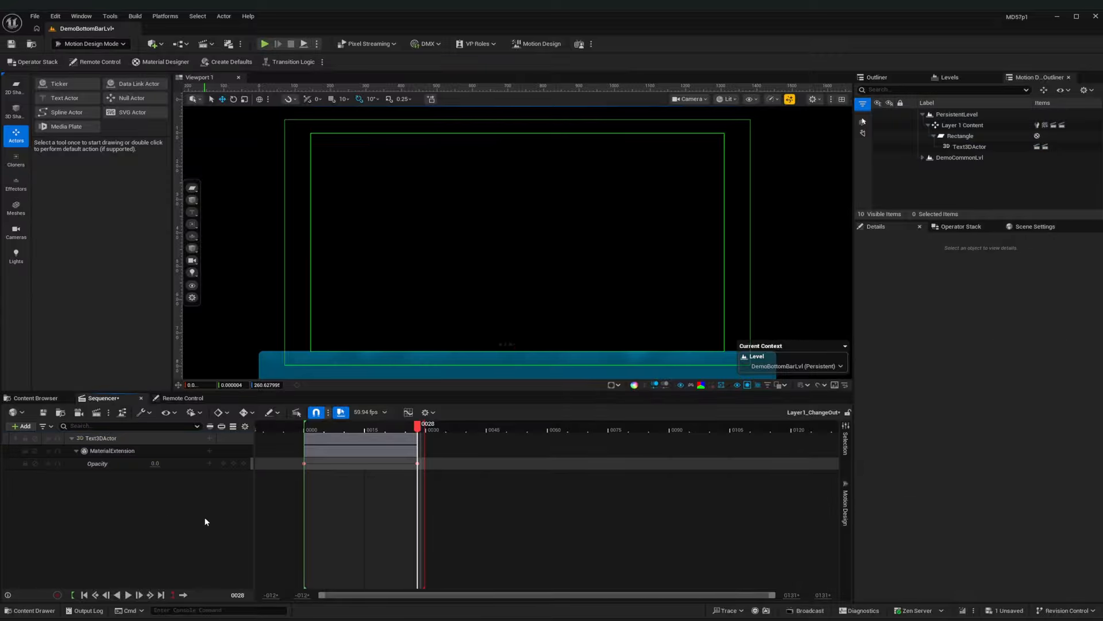
pyautogui.hotkey('ctrl', 's')
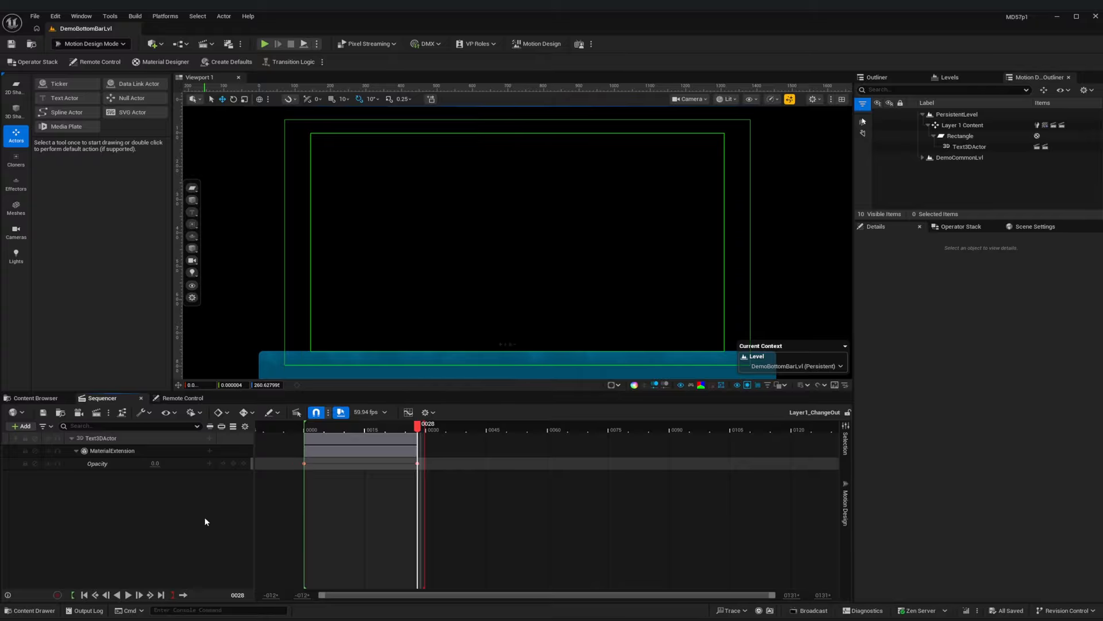
# - Expose the Text3DActor's Text property to Remote Control, create a controller bound to it, and save the level
pyautogui.click(965, 147)
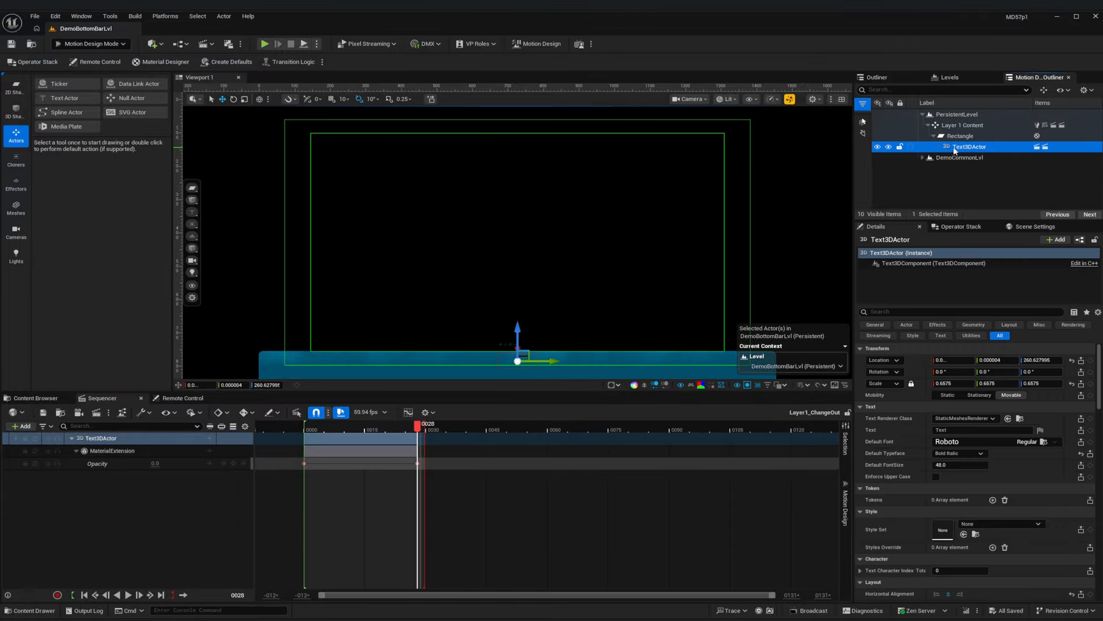
pyautogui.click(183, 398)
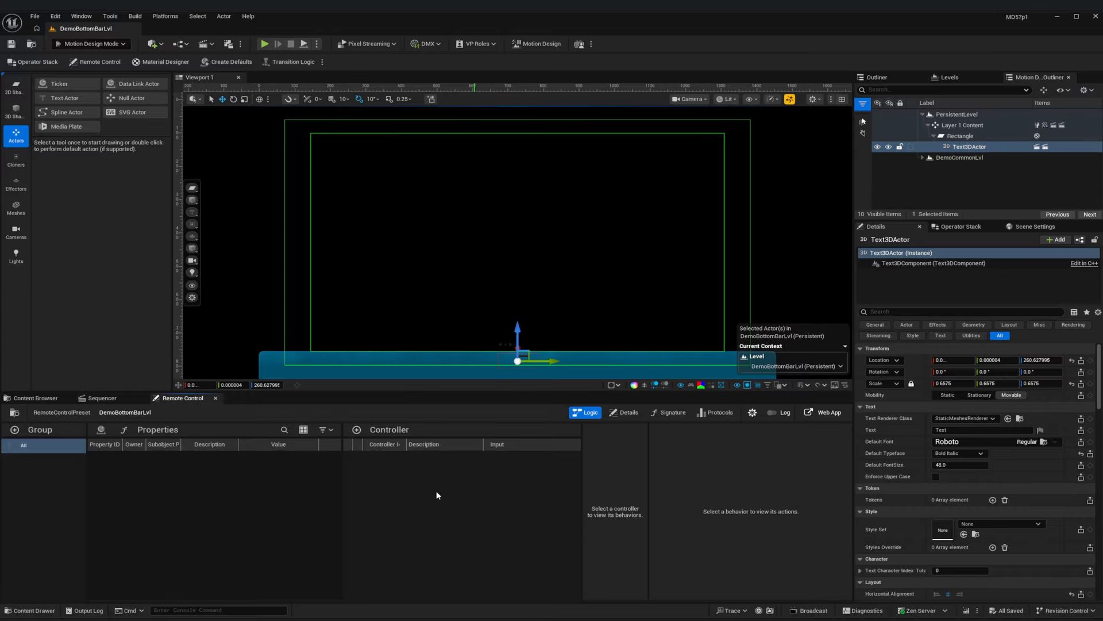
pyautogui.click(944, 148)
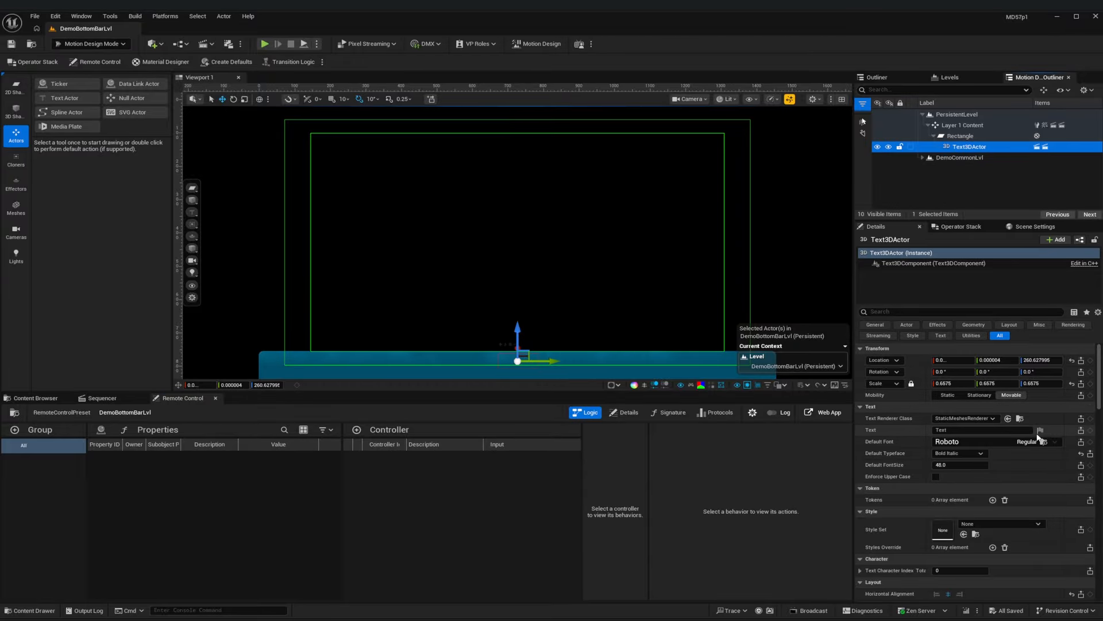
pyautogui.click(1081, 431)
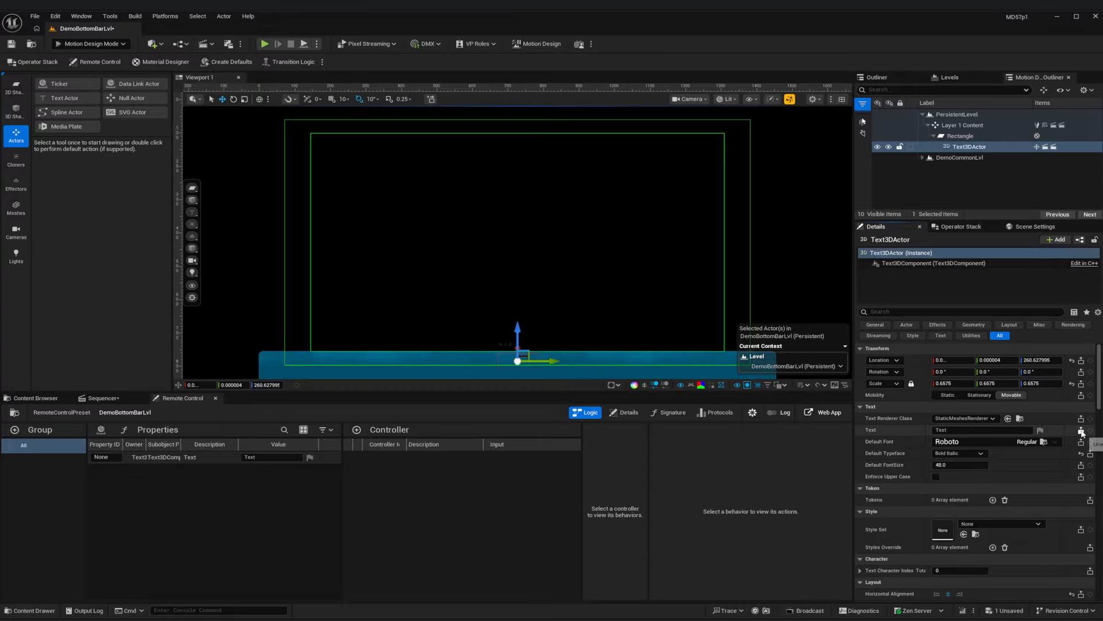
pyautogui.moveTo(190, 458); pyautogui.dragTo(432, 464)
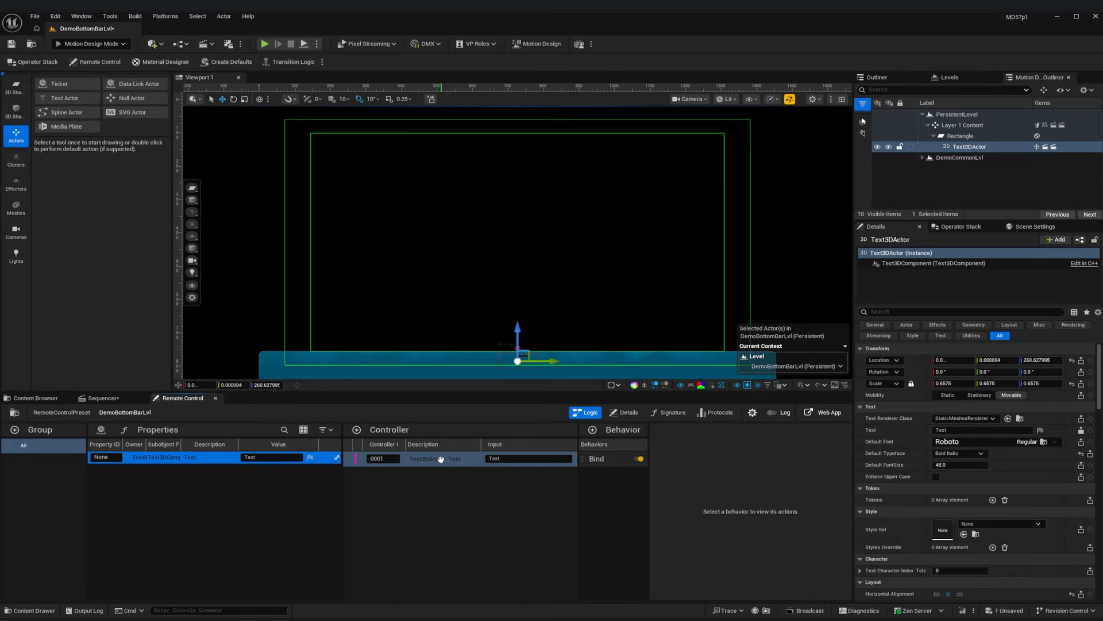
pyautogui.click(611, 463)
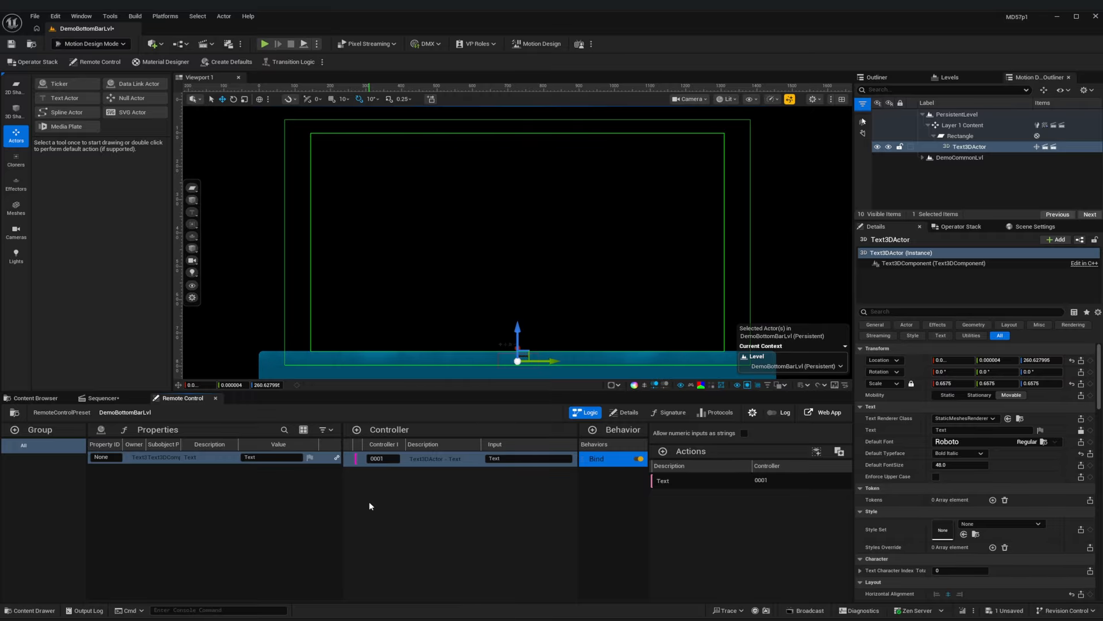
pyautogui.hotkey('ctrl', 's')
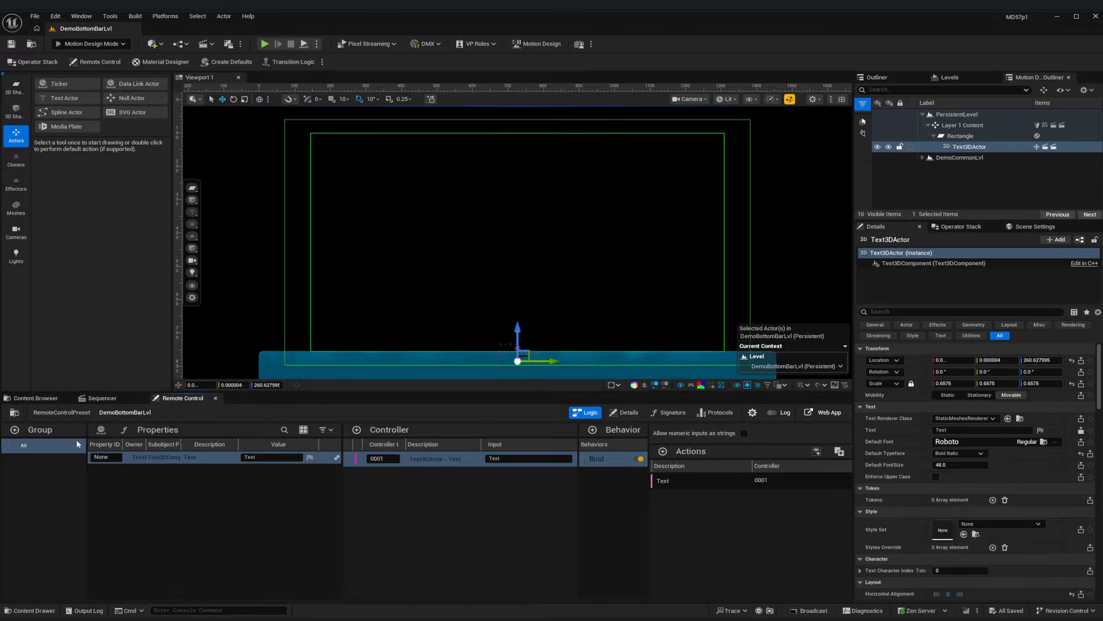
# - Open the DemoRundown asset and add the DemoBottomBarLvl level to its page list
pyautogui.click(36, 398)
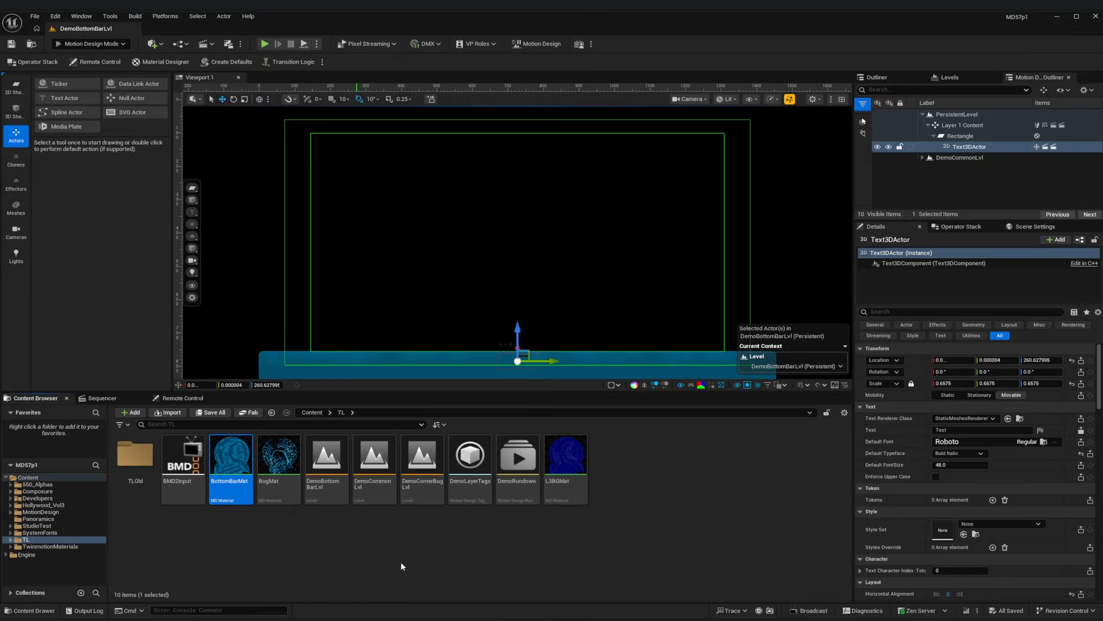
pyautogui.doubleClick(523, 462)
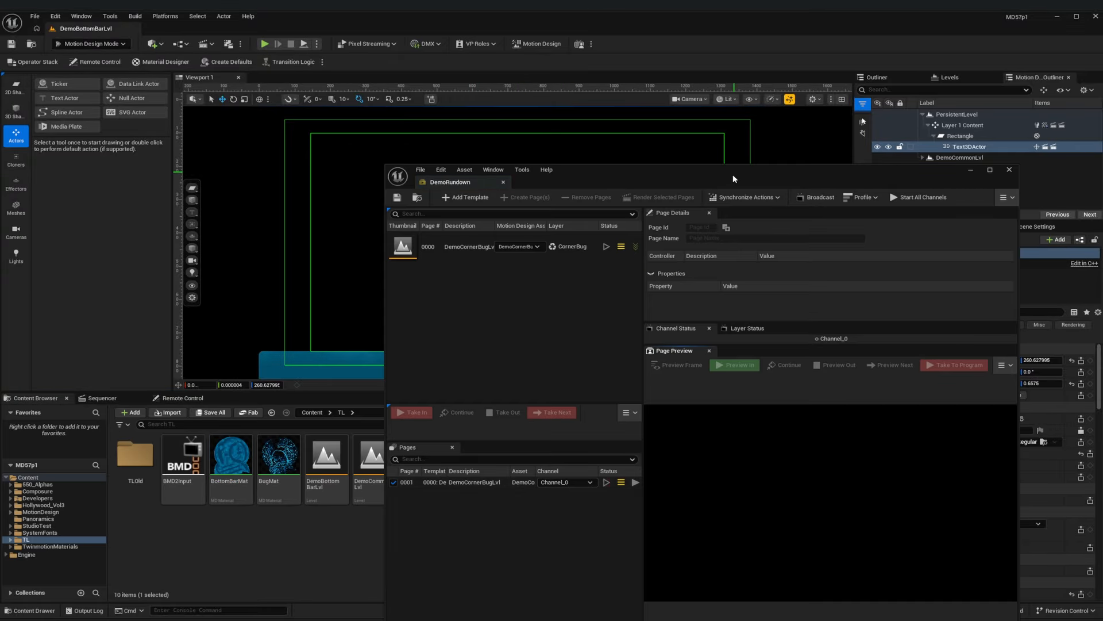
pyautogui.moveTo(733, 174); pyautogui.dragTo(799, 111)
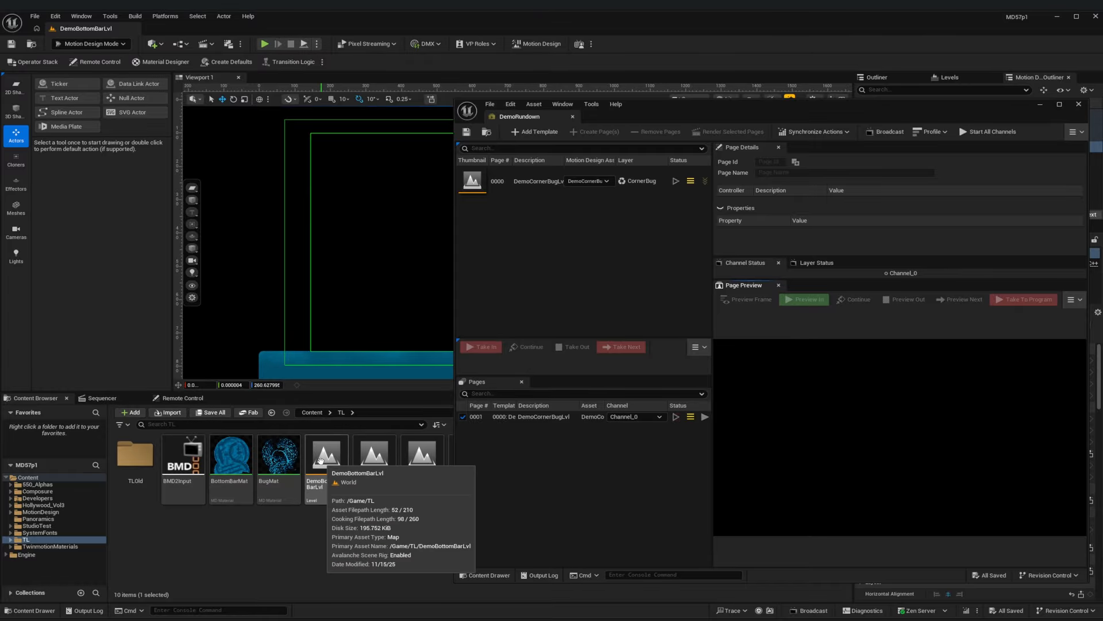
pyautogui.moveTo(344, 460); pyautogui.dragTo(515, 441)
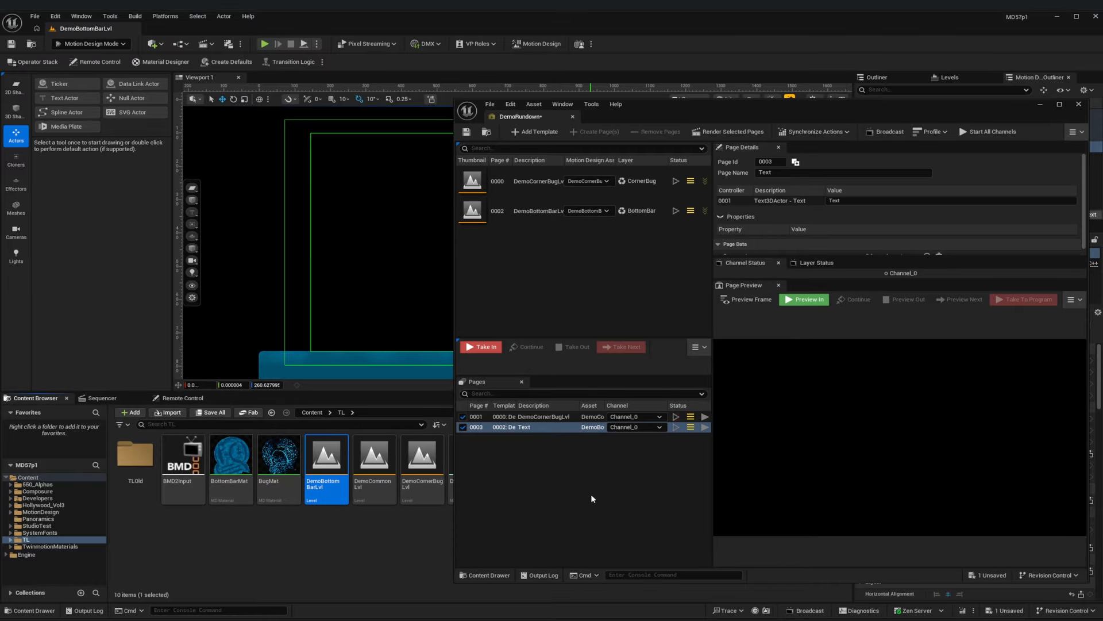
# - Duplicate the bottom bar page 0003, set the copy's text value to "This is different", and save the rundown
pyautogui.click(547, 429)
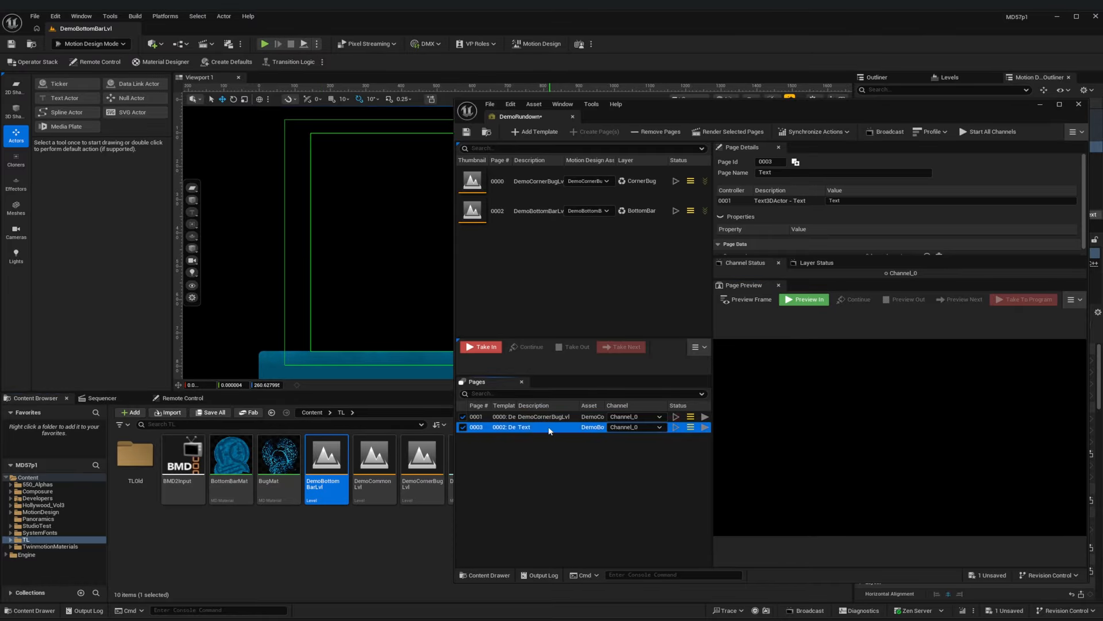
pyautogui.hotkey('ctrl', 'd')
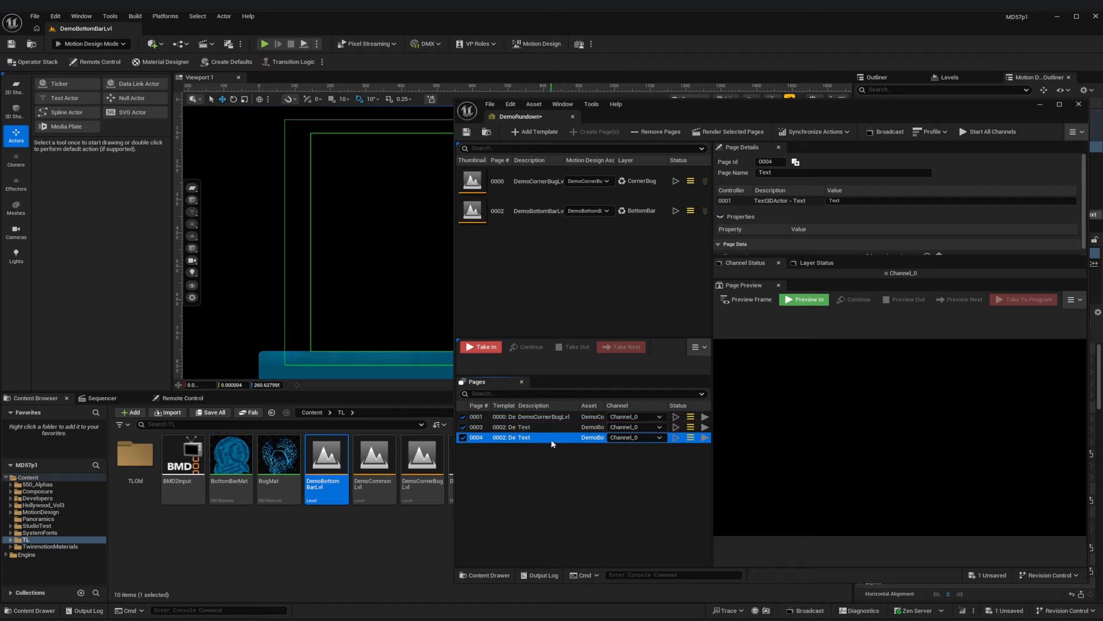
pyautogui.click(867, 202)
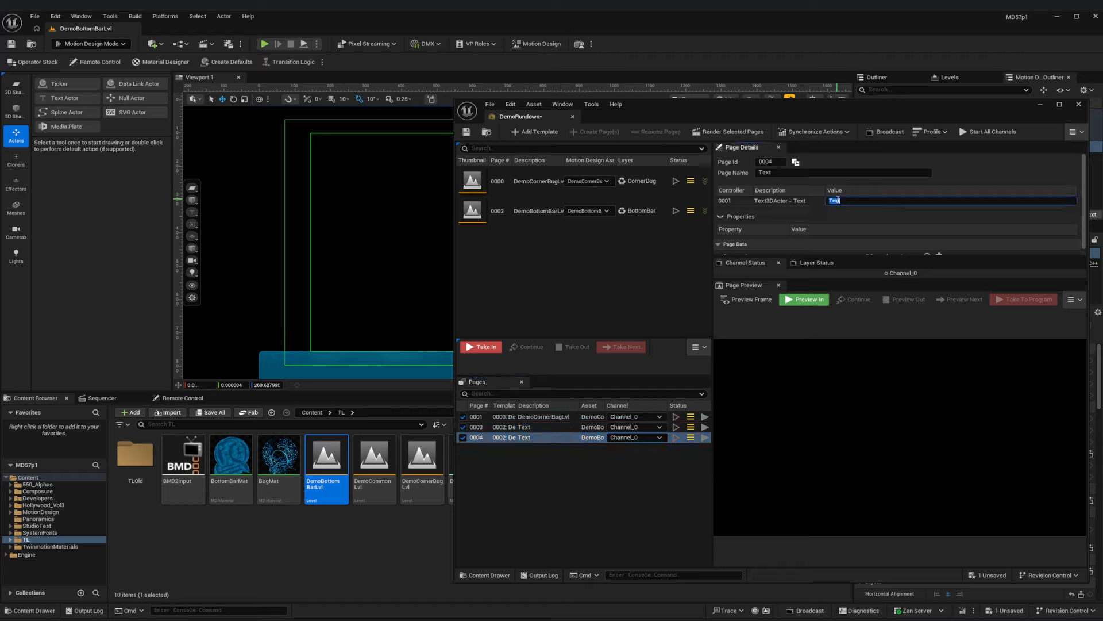
pyautogui.write('This is different')
pyautogui.press('Return')
pyautogui.hotkey('ctrl', 's')
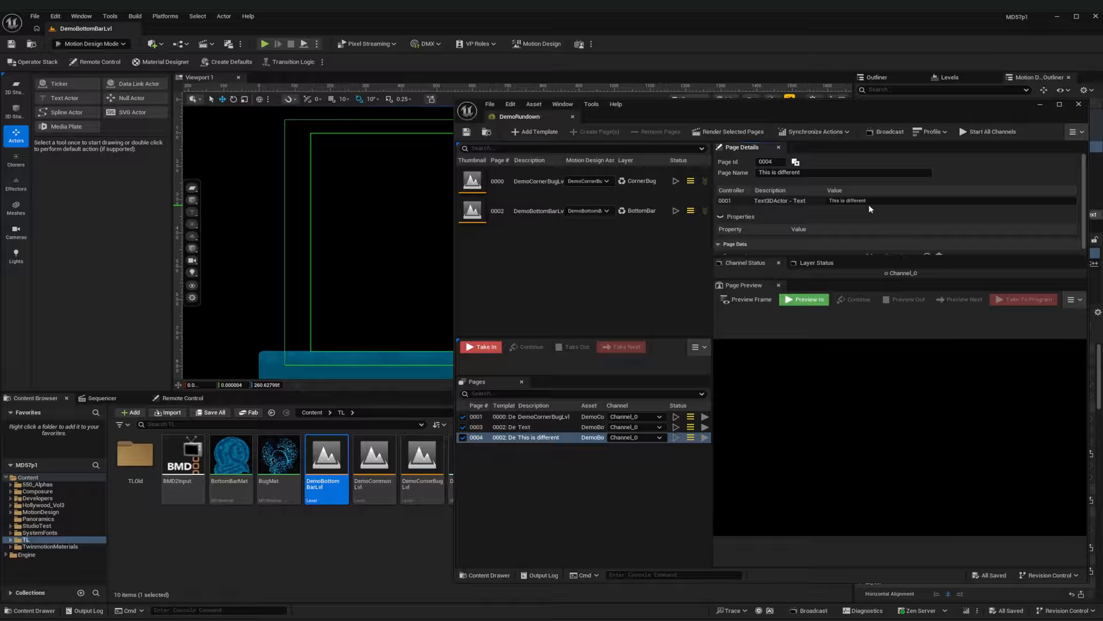
# - Preview the corner bug page and both bottom bar pages in the rundown, and take the preview out
pyautogui.click(803, 299)
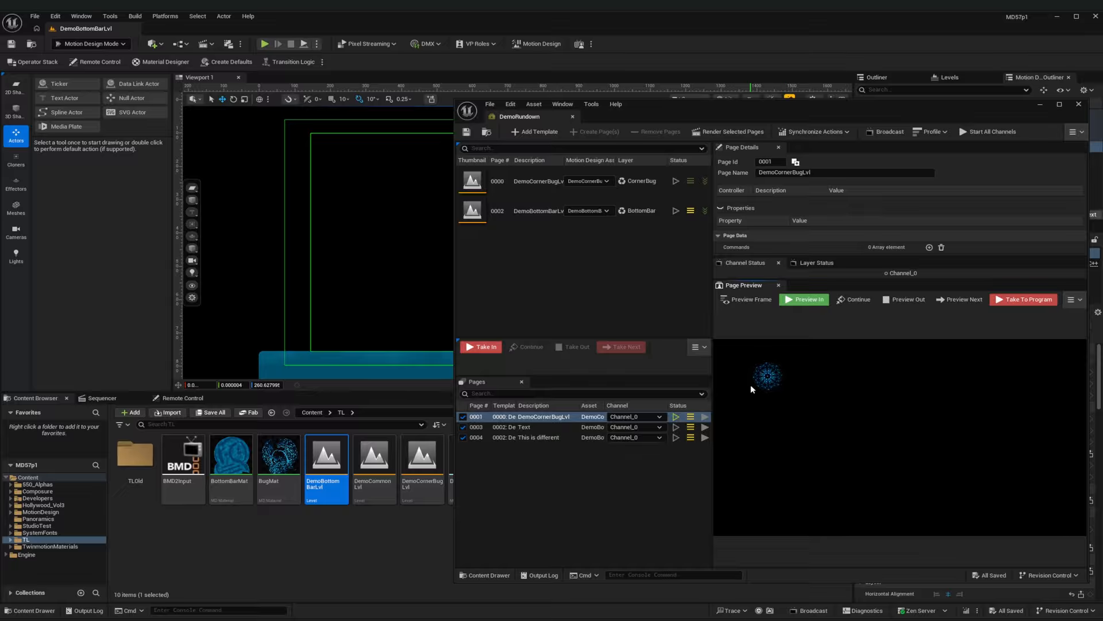
pyautogui.click(531, 426)
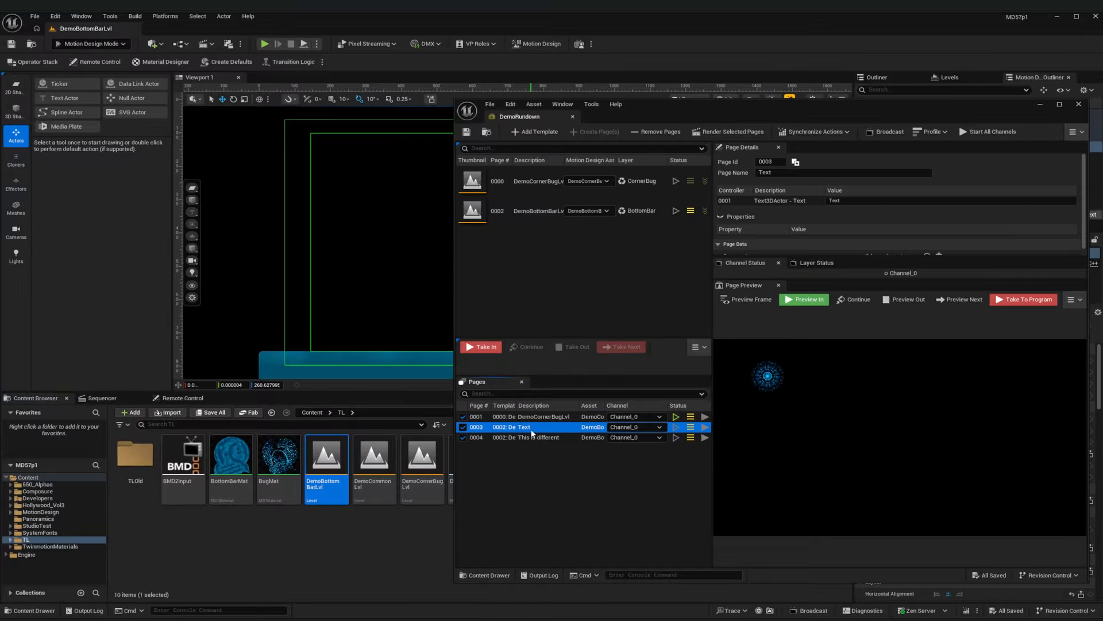
pyautogui.click(798, 299)
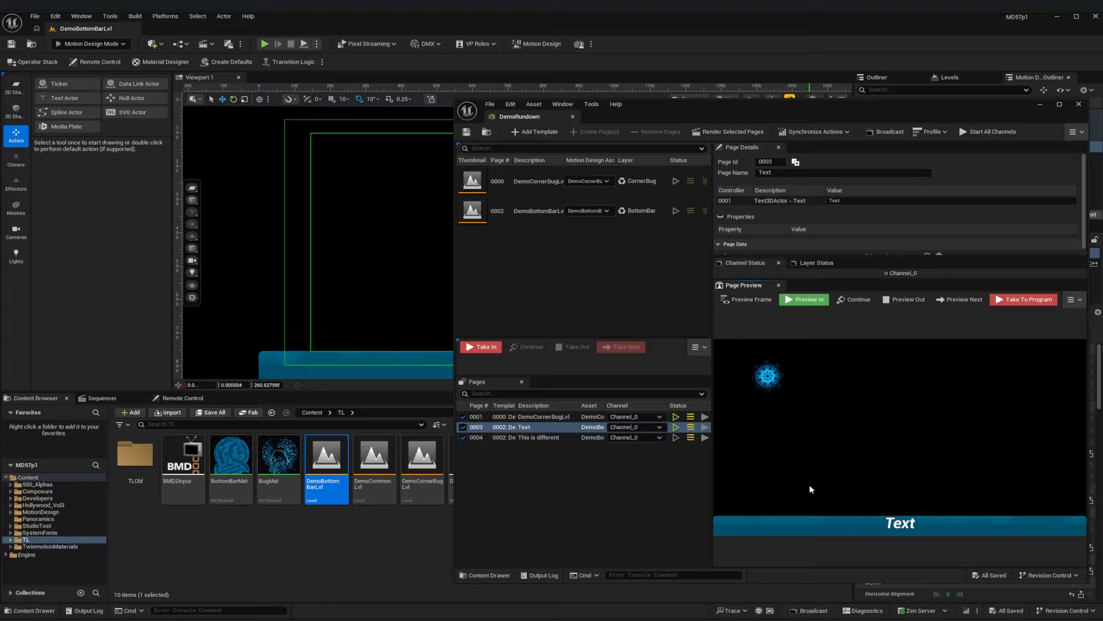
pyautogui.click(897, 300)
pyautogui.click(961, 300)
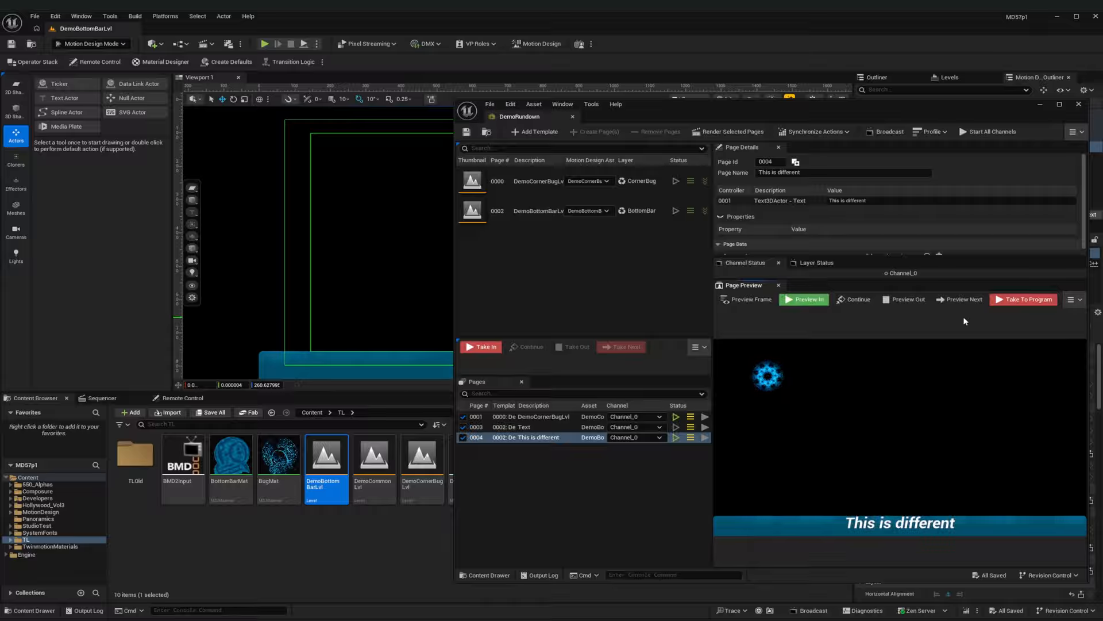
pyautogui.click(628, 505)
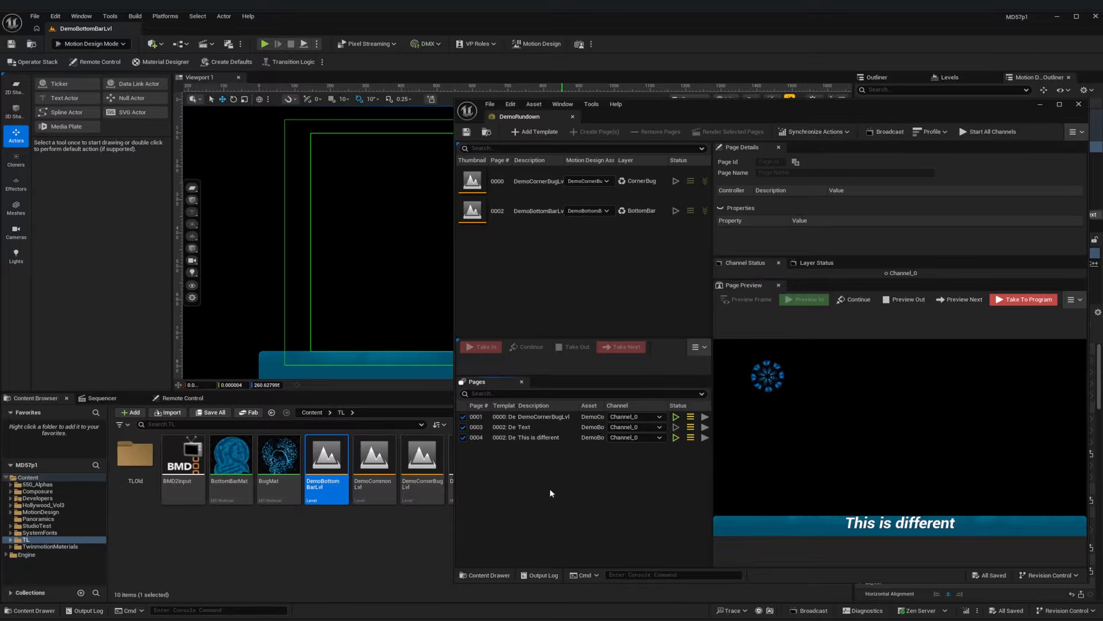
pyautogui.click(905, 300)
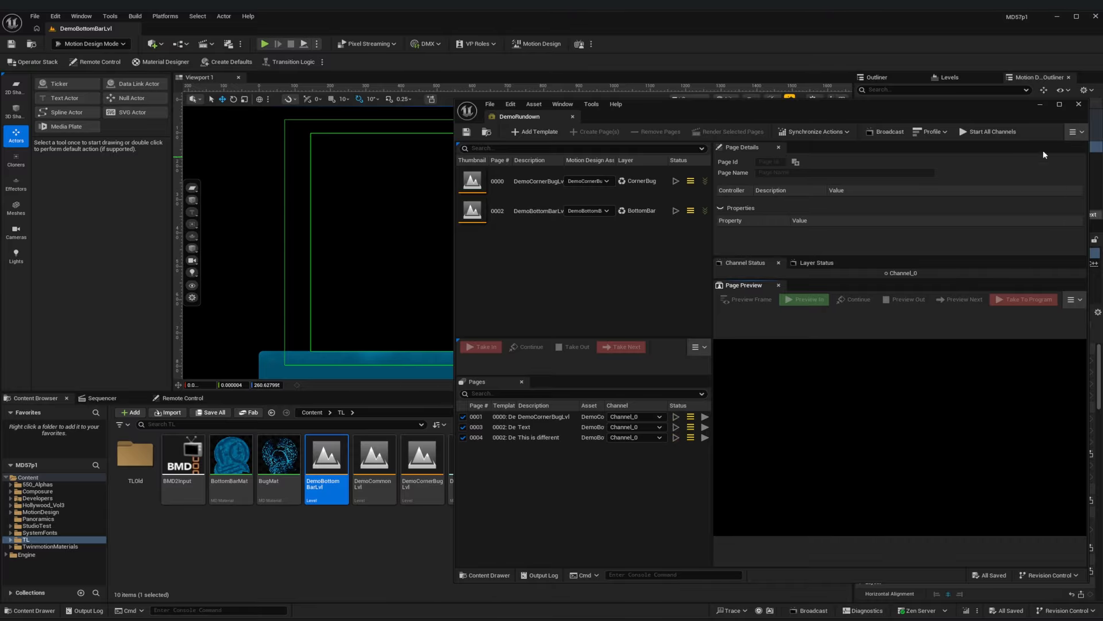
# - Close the rundown editor and select the Rectangle actor that holds the bottom bar text
pyautogui.click(1079, 104)
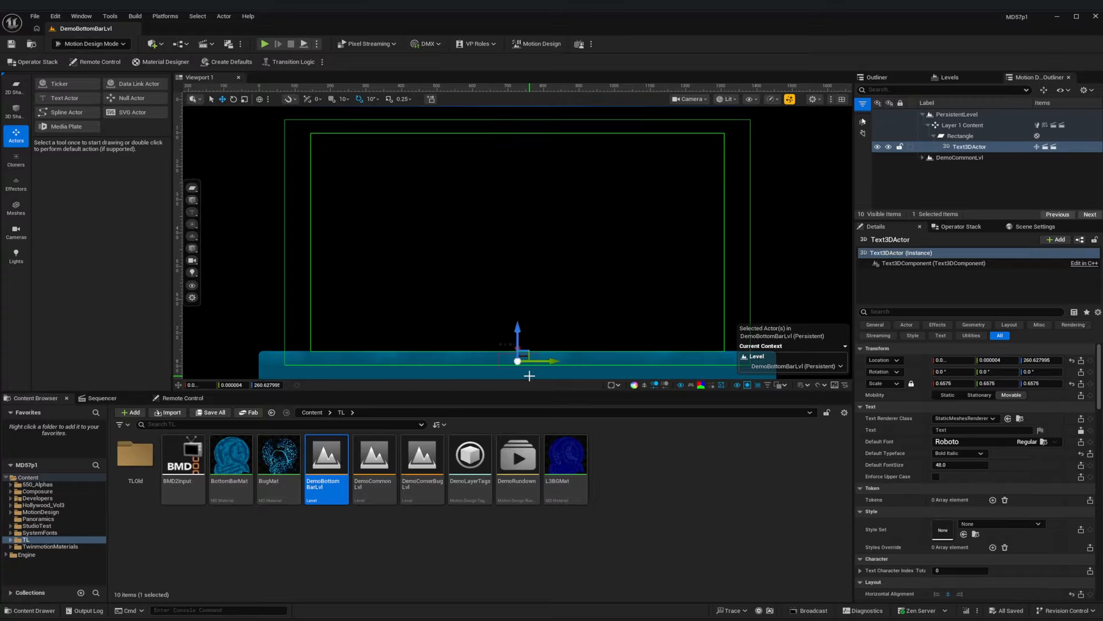
pyautogui.click(960, 138)
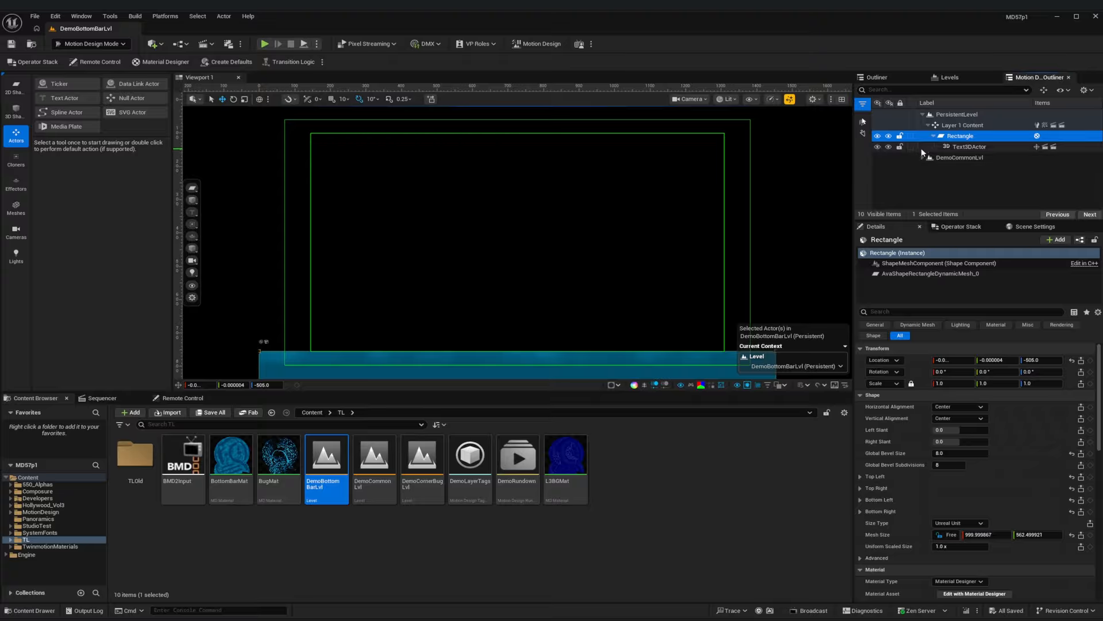
# - Group the Text3DActor under a new null actor inside the Rectangle and rename that null TextGroup
pyautogui.click(967, 148)
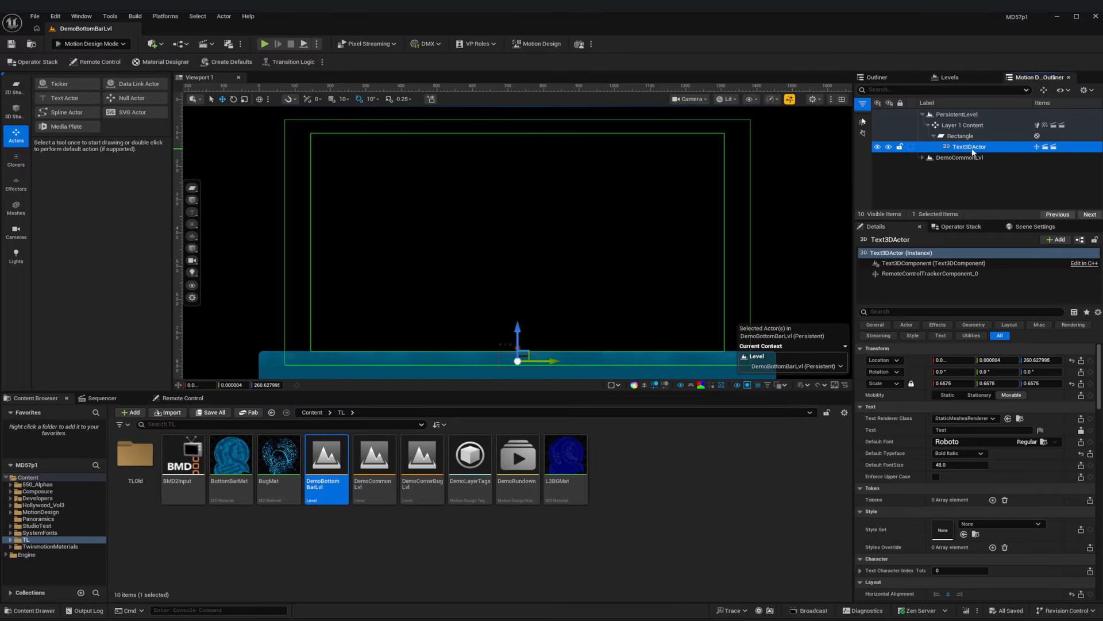
pyautogui.hotkey('ctrl', 'g')
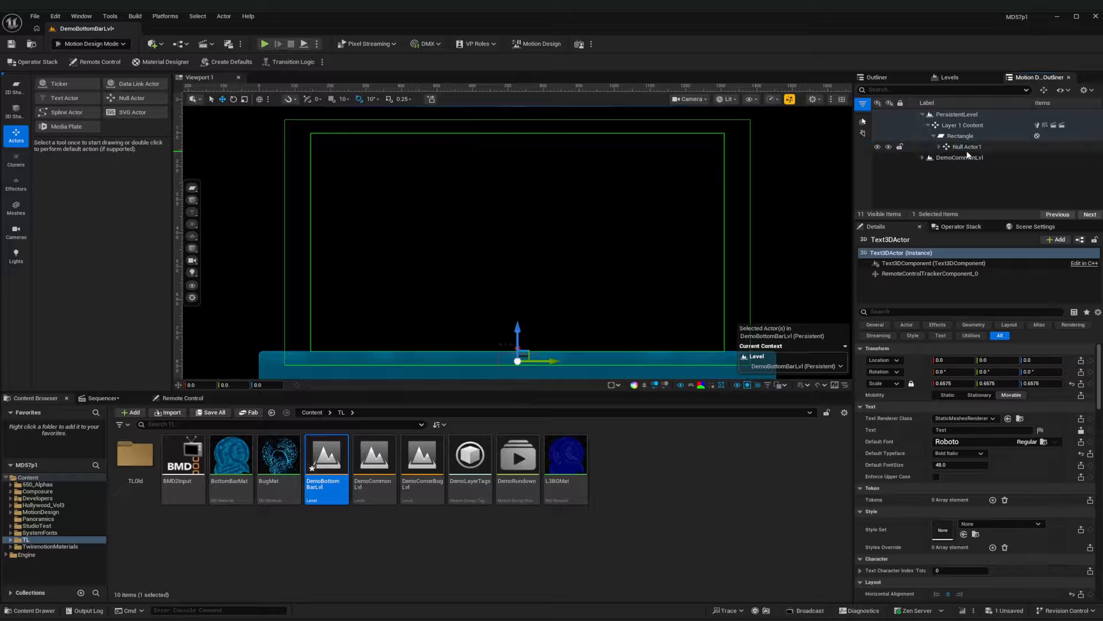
pyautogui.click(939, 147)
pyautogui.click(965, 147)
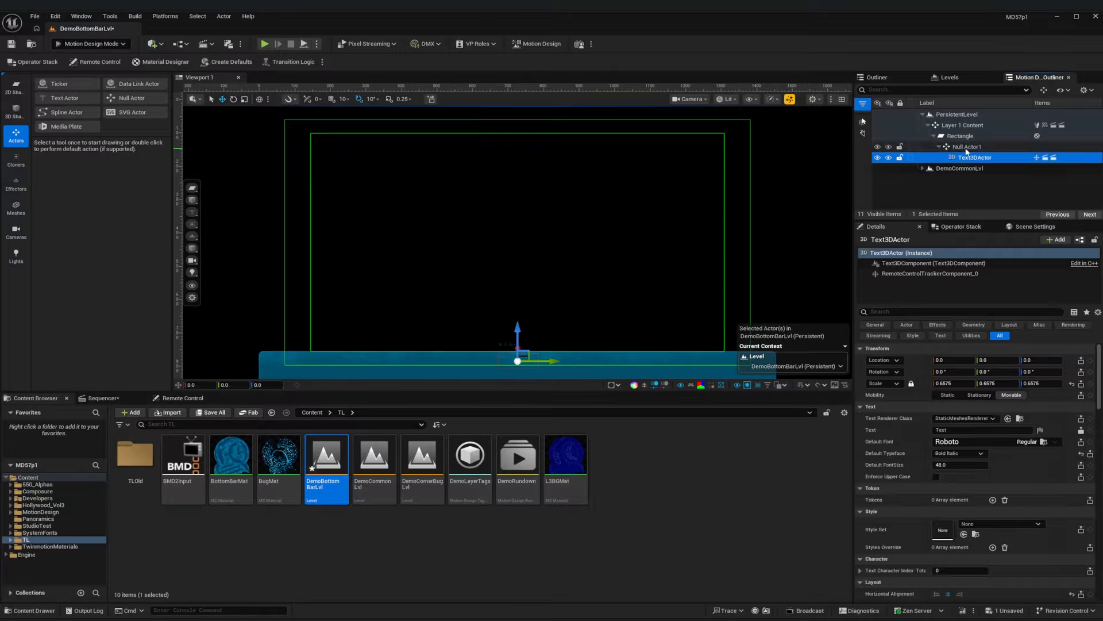
pyautogui.click(973, 150)
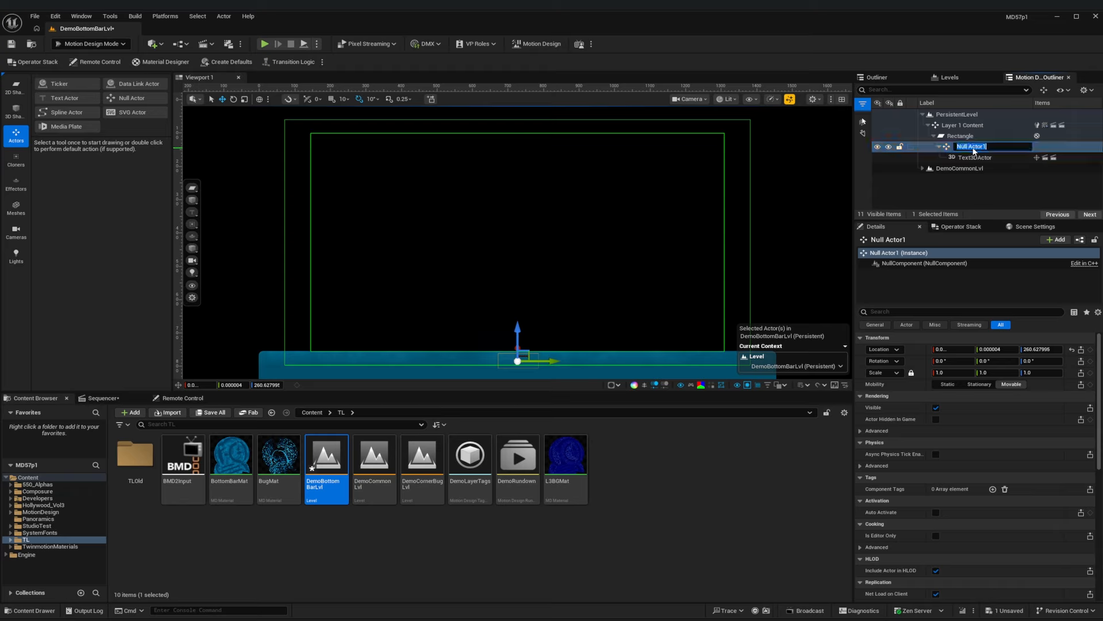
pyautogui.write('TextGroup')
pyautogui.press('Return')
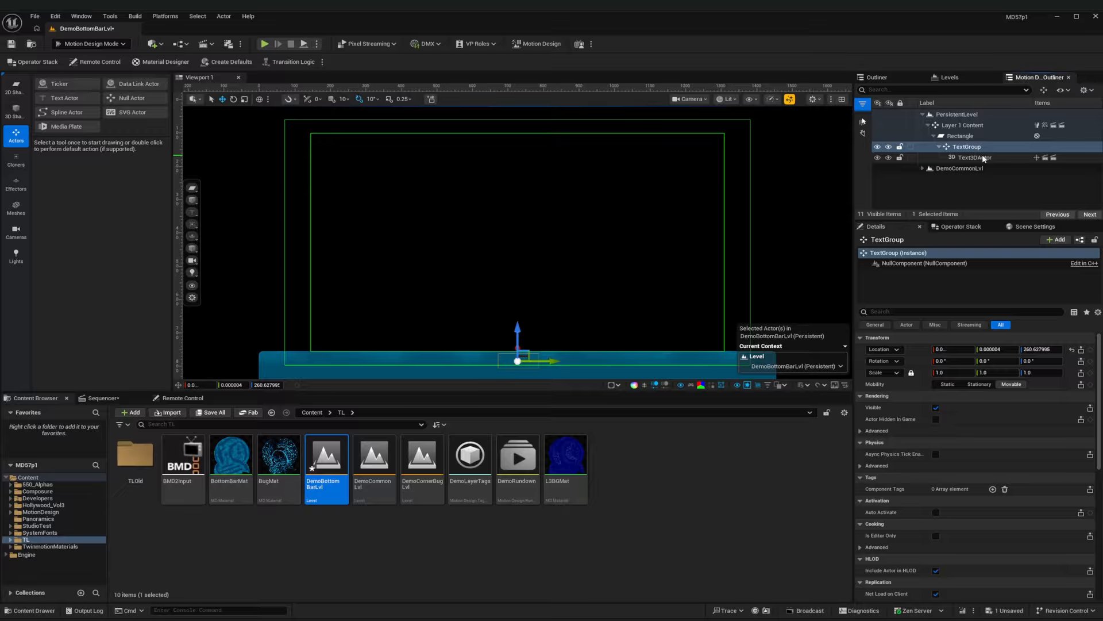
# - Remove the Transition Logic Sub Layer modifier from the Layer 1 Content actor
pyautogui.click(959, 126)
pyautogui.click(961, 227)
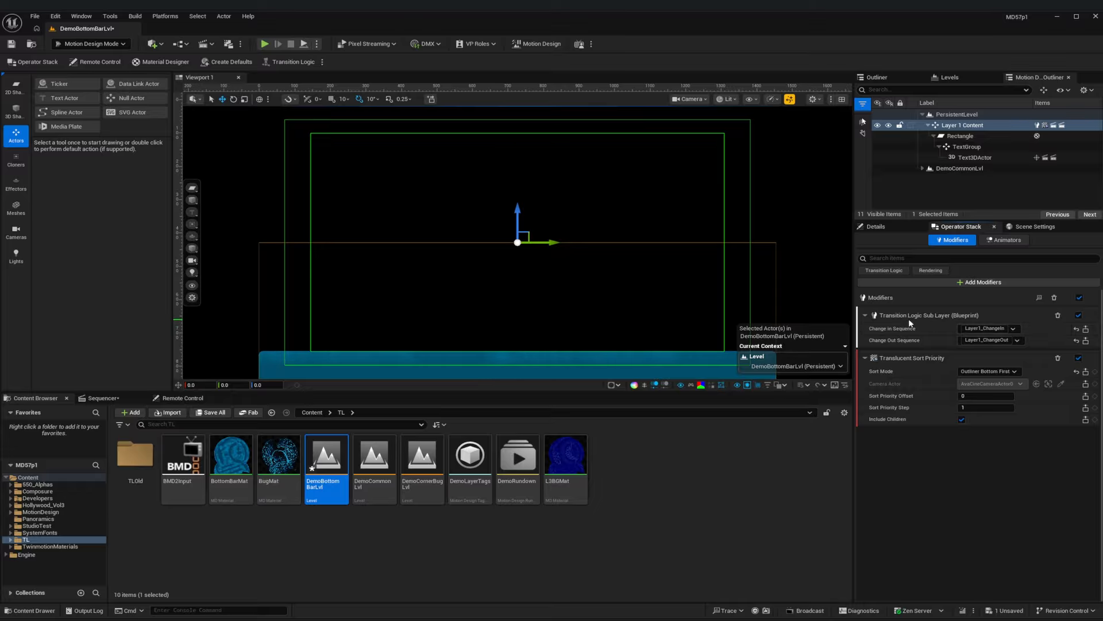
pyautogui.click(1058, 316)
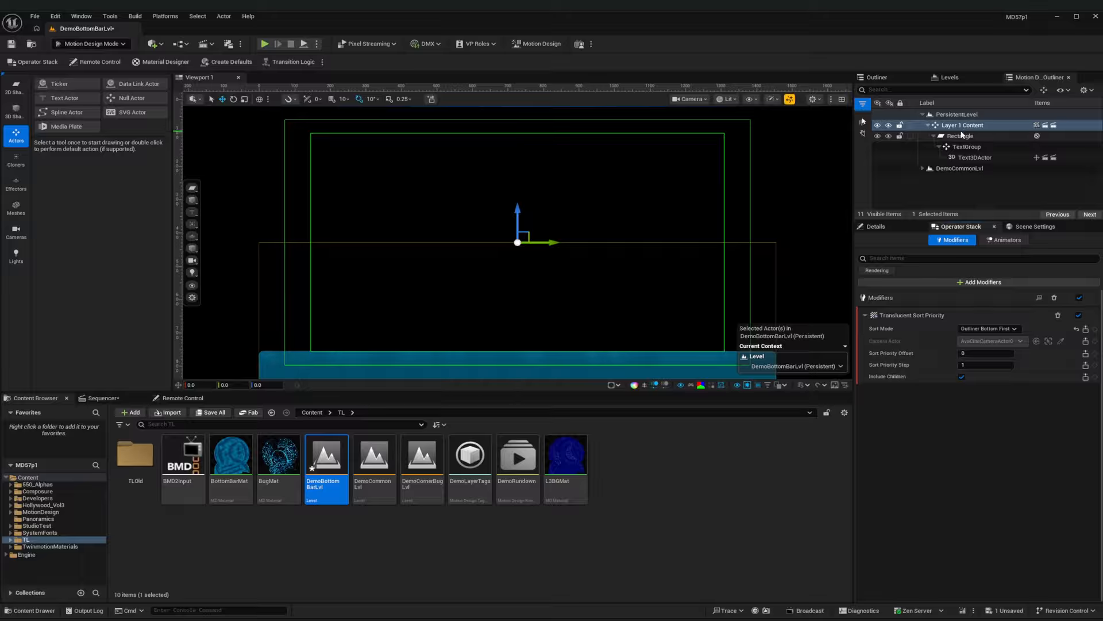
# - Add a Transition Logic Sub Layer modifier to TextGroup with Layer1_ChangeIn and Layer1_ChangeOut as its change sequences, and save the level
pyautogui.click(967, 148)
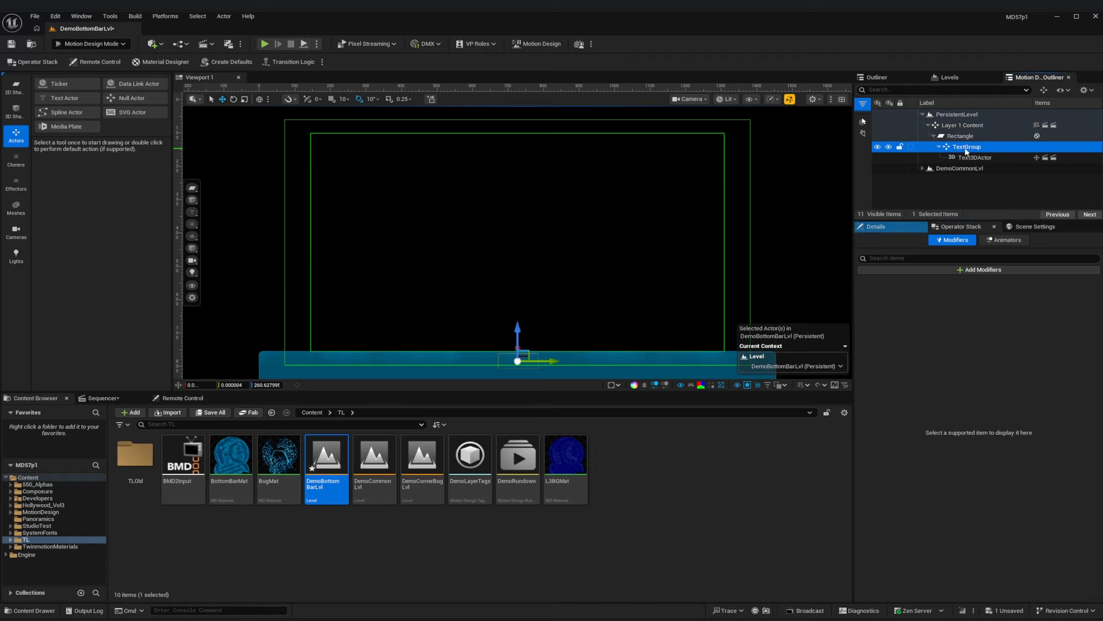
pyautogui.click(959, 271)
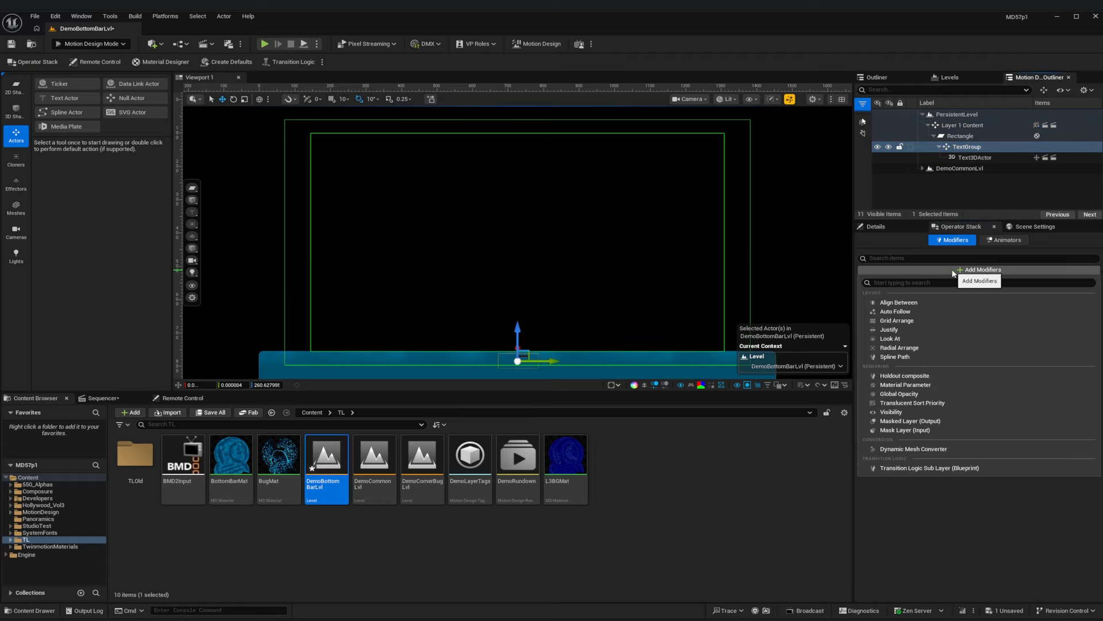
pyautogui.click(931, 468)
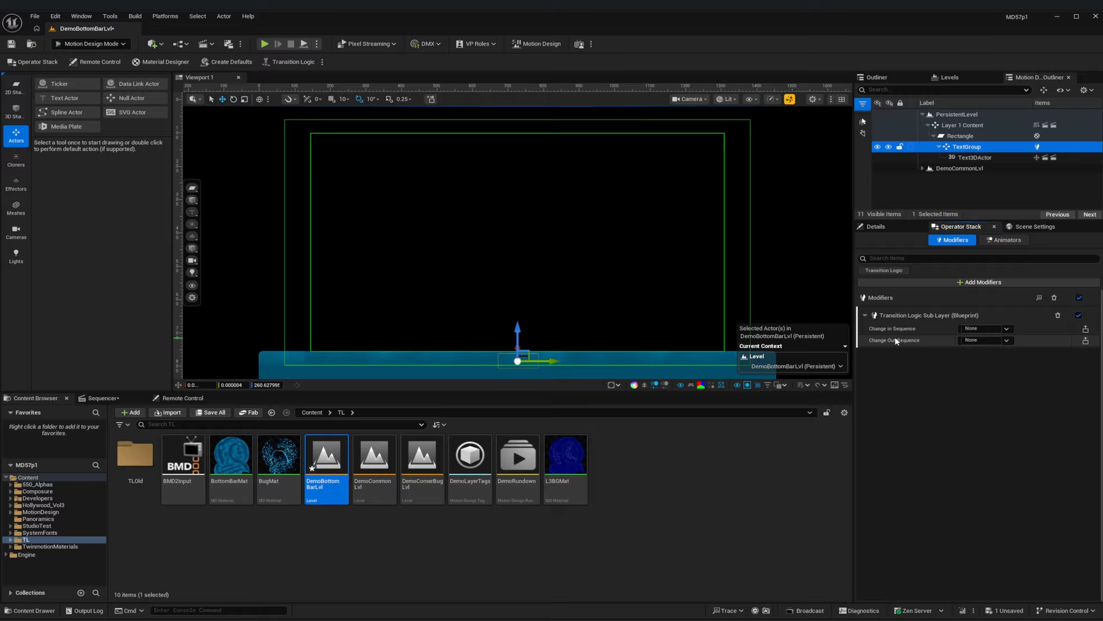
pyautogui.click(983, 328)
pyautogui.click(987, 354)
pyautogui.click(1013, 341)
pyautogui.click(984, 373)
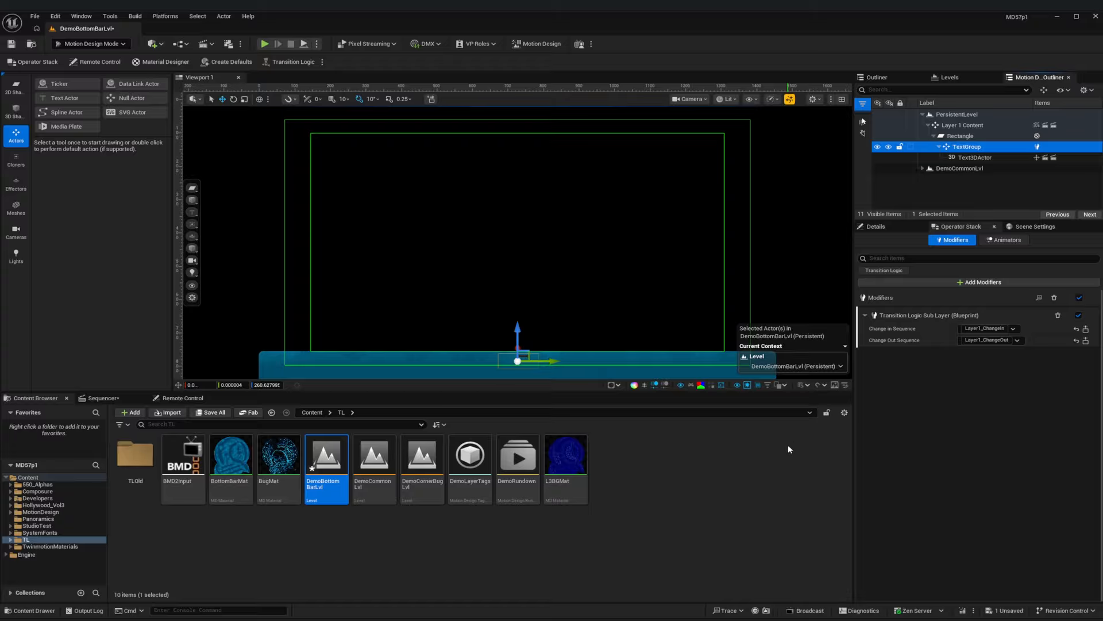
pyautogui.hotkey('ctrl', 's')
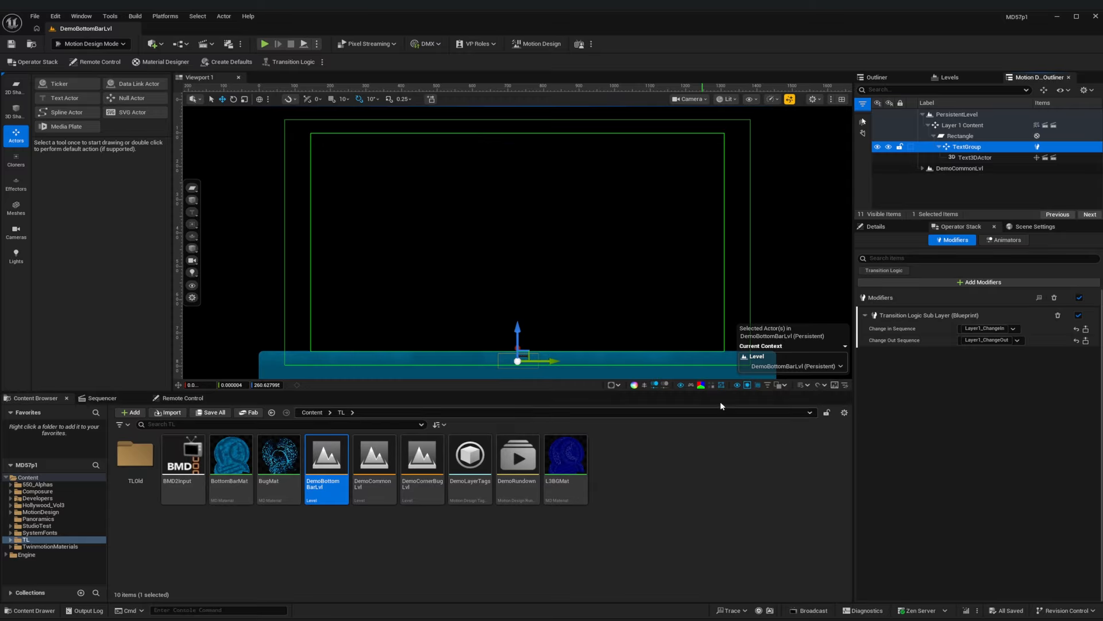
# - Open the Rectangle's BottomBarMat material in Material Designer and convert it to an editable instance
pyautogui.click(960, 137)
pyautogui.click(903, 230)
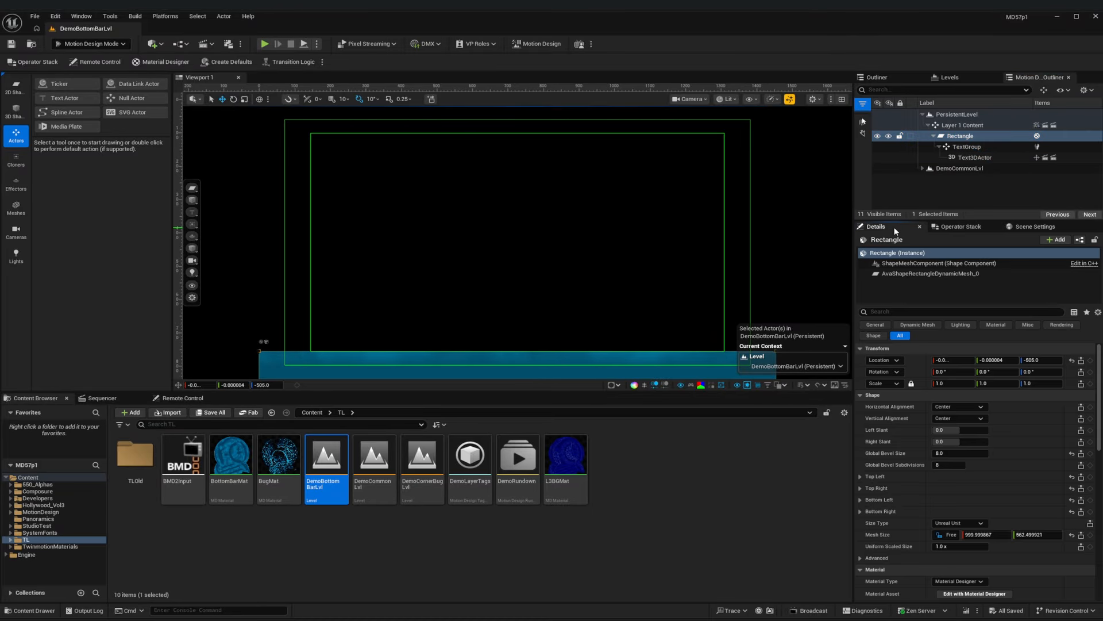
pyautogui.scroll(-3, 979, 480)
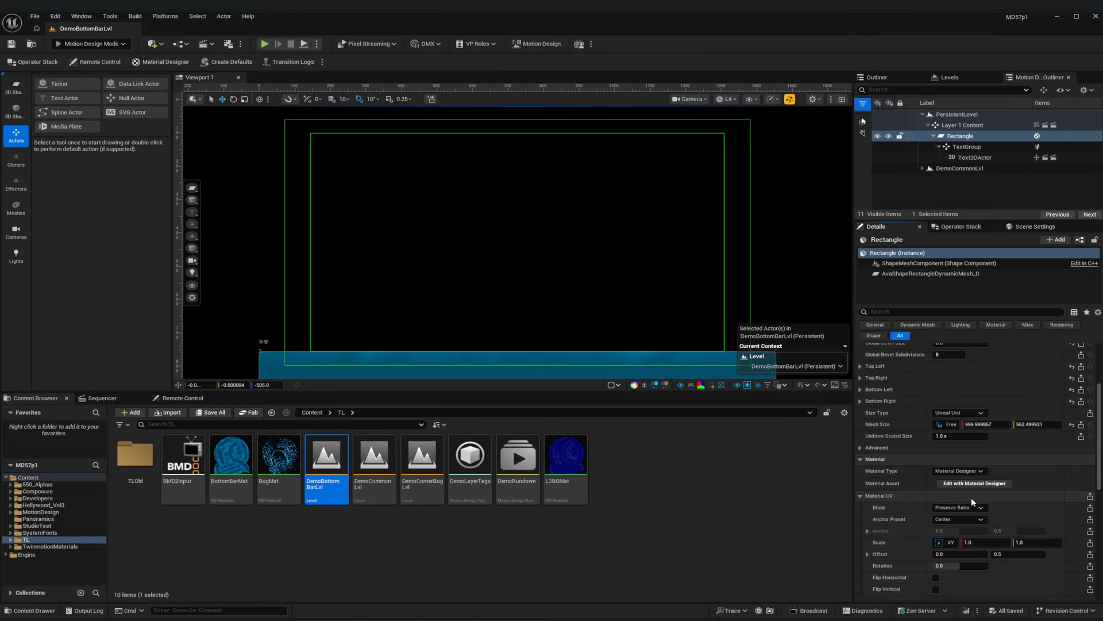
pyautogui.click(977, 483)
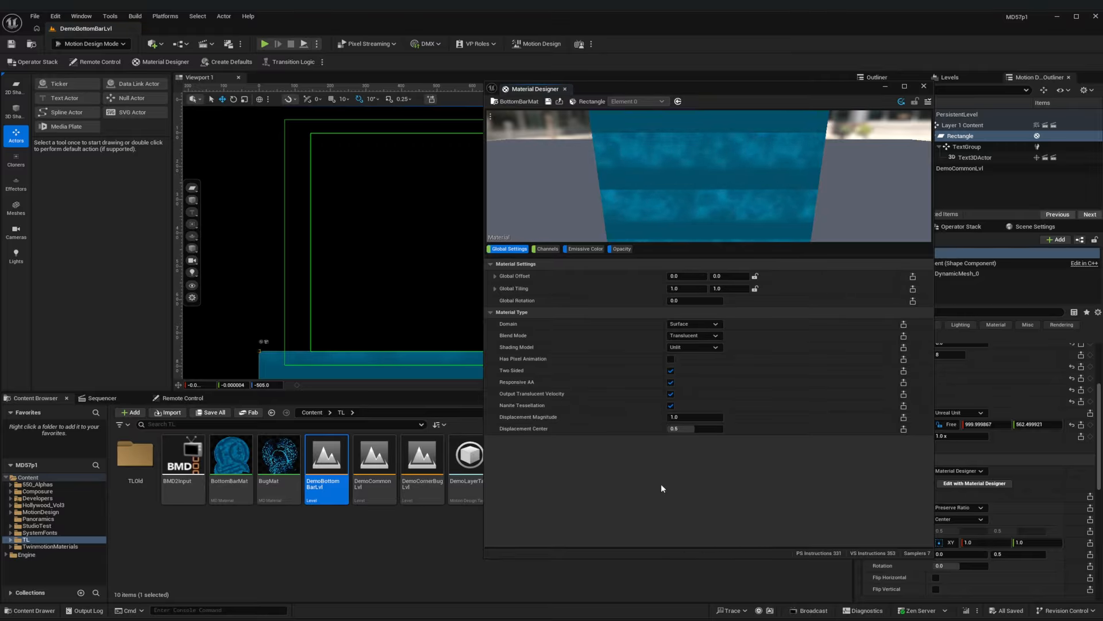
pyautogui.click(559, 101)
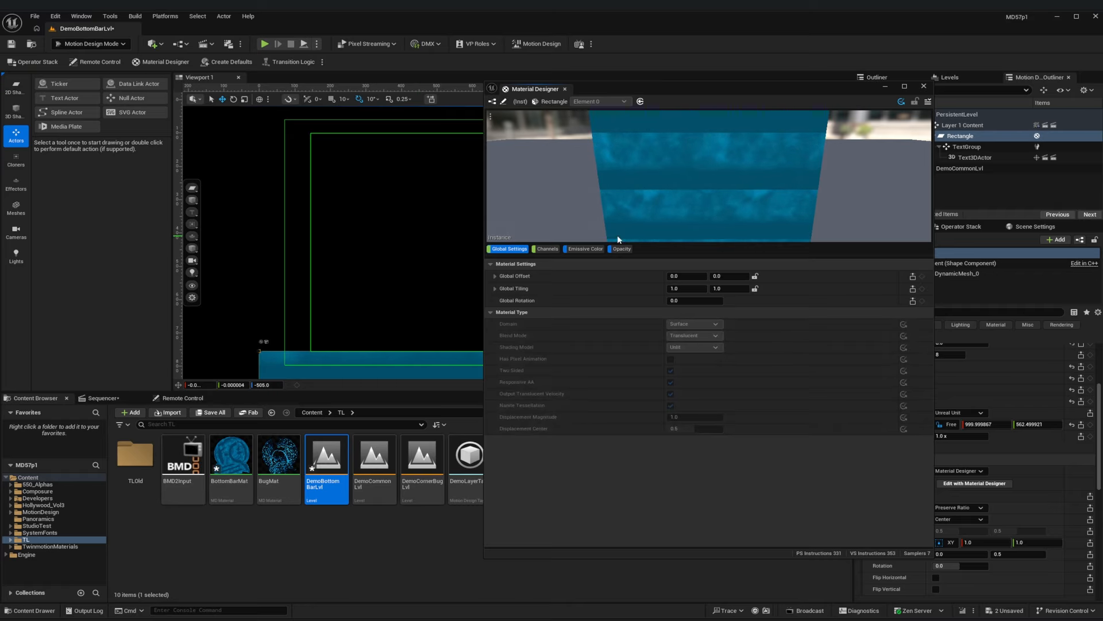
# - Expose the colors of the three Emissive Color layers to Remote Control, check the exposed properties, and close Material Designer
pyautogui.click(579, 249)
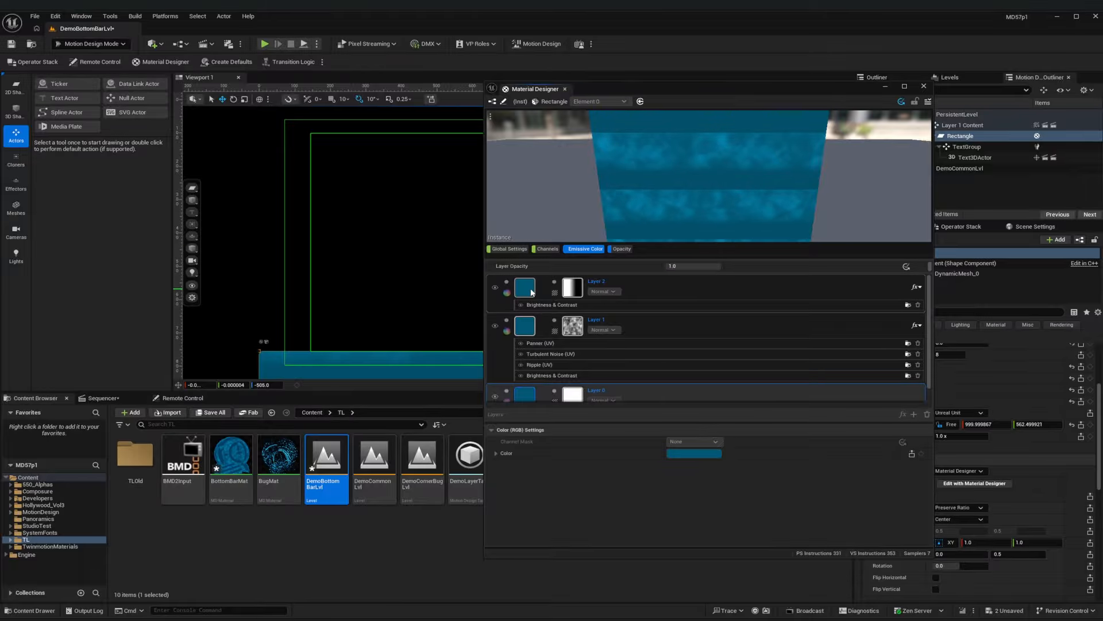
pyautogui.moveTo(533, 394)
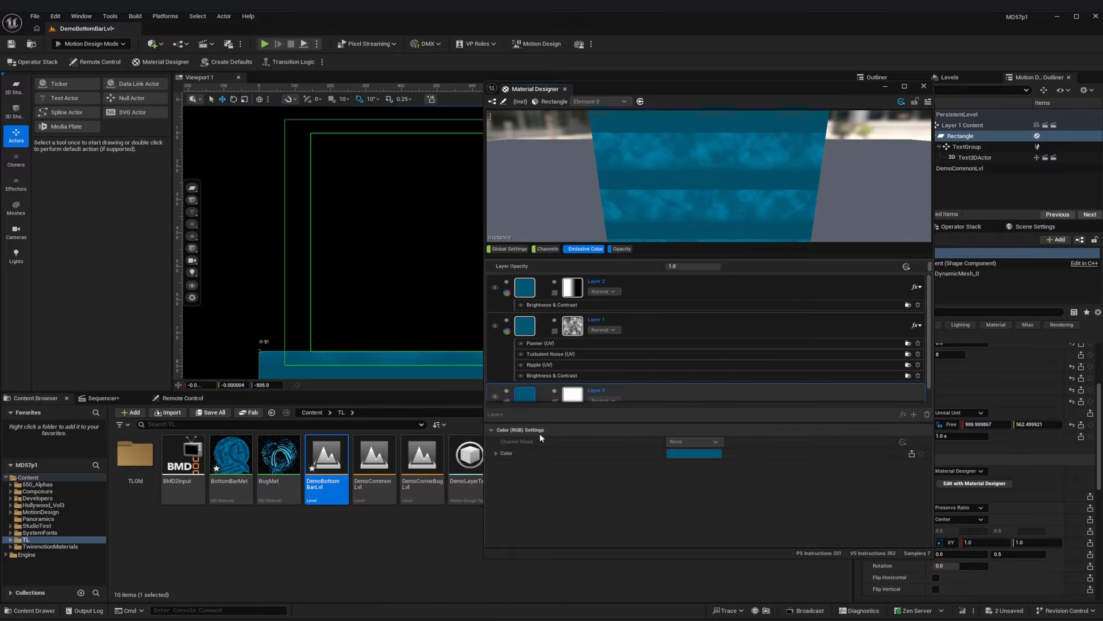
pyautogui.moveTo(556, 558); pyautogui.dragTo(556, 599)
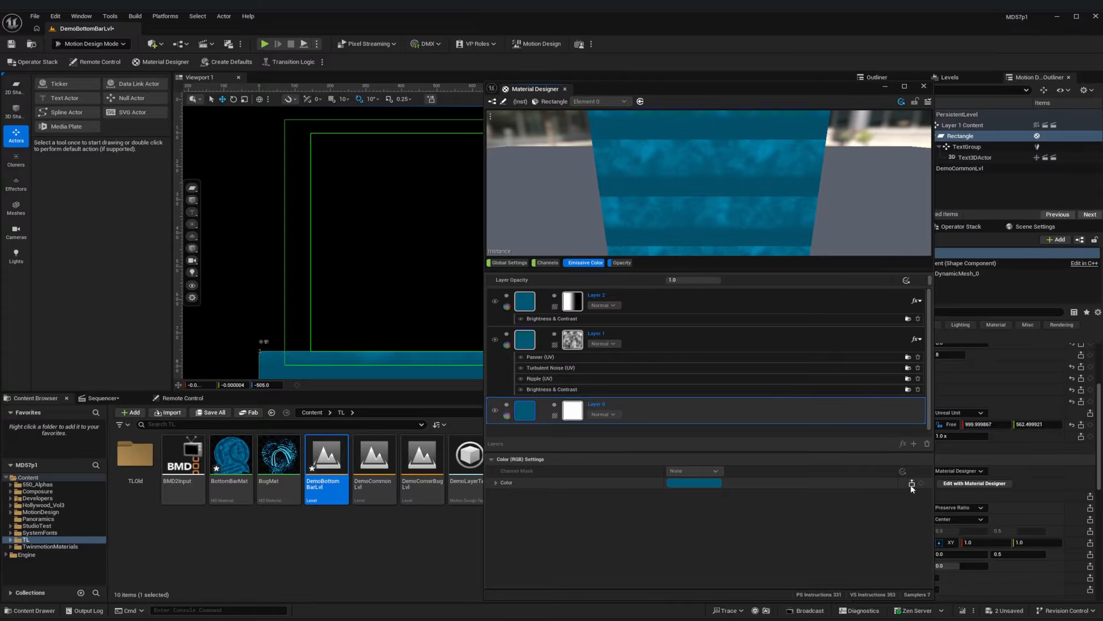
pyautogui.click(526, 343)
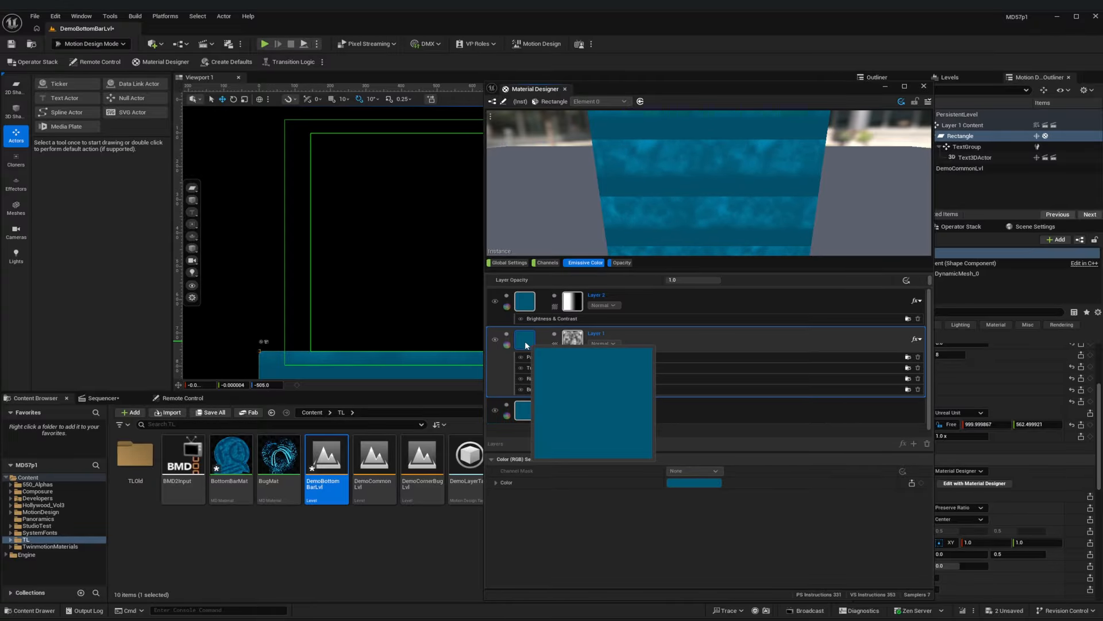
pyautogui.click(525, 301)
pyautogui.click(912, 484)
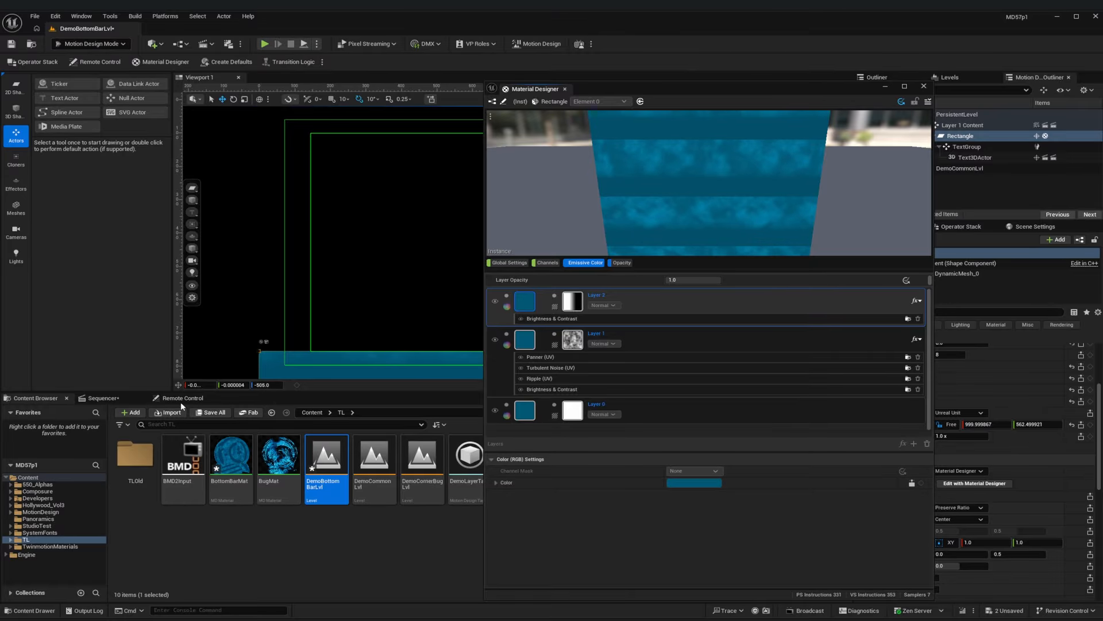
pyautogui.click(184, 398)
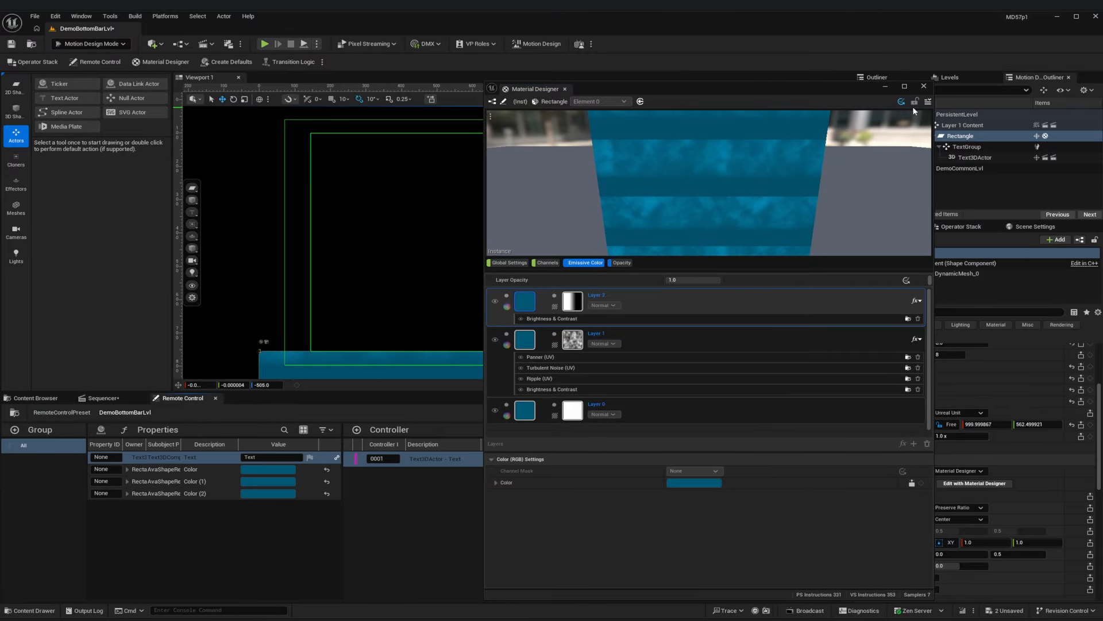
pyautogui.click(924, 87)
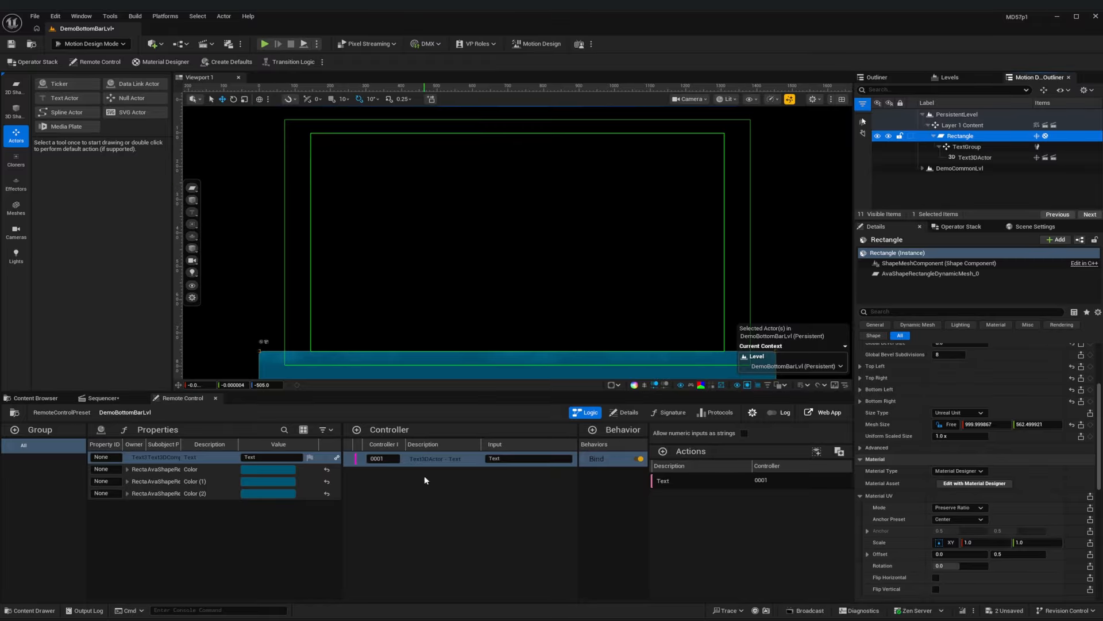
# - Create a Remote Control controller from the Rectangle's Color property and bind Color (1) and Color (2) to the same controller
pyautogui.moveTo(176, 473); pyautogui.dragTo(434, 477)
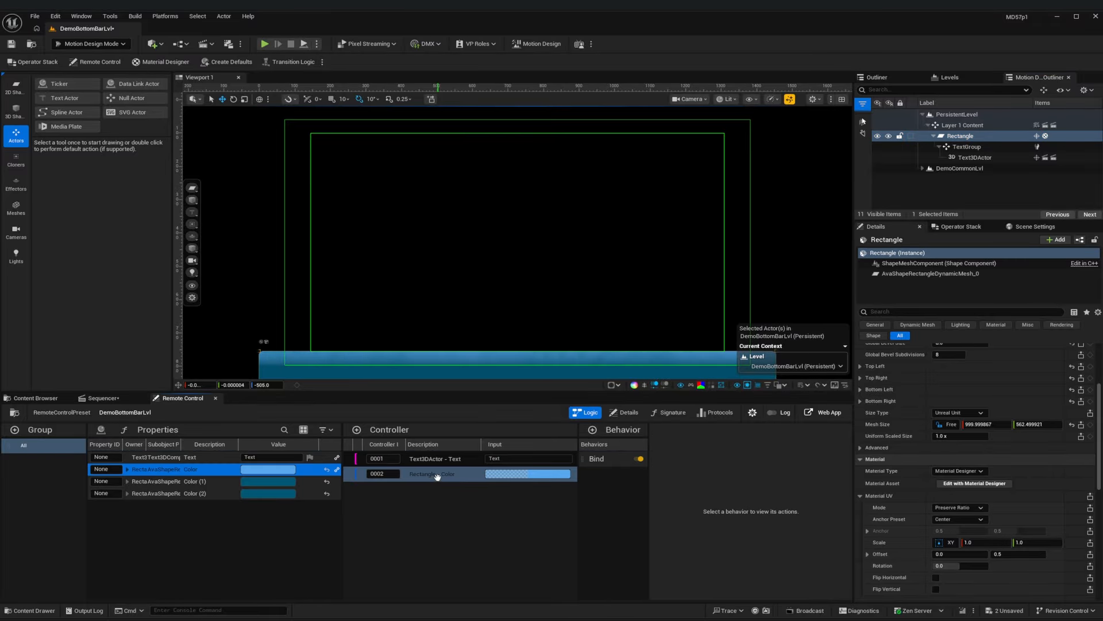
pyautogui.click(435, 477)
pyautogui.click(601, 458)
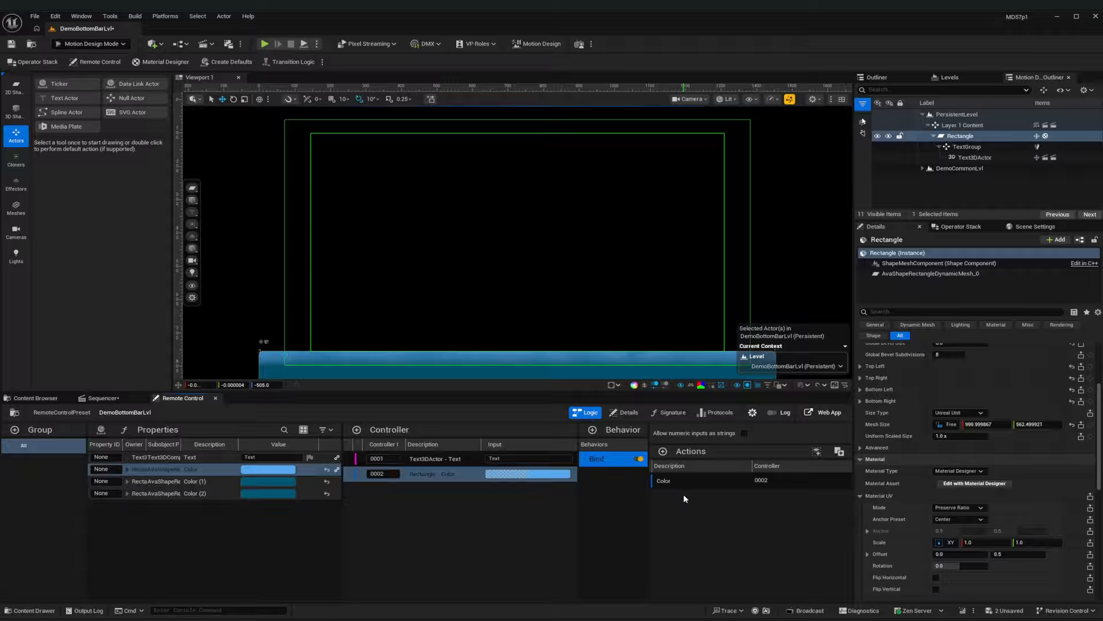
pyautogui.moveTo(181, 484); pyautogui.dragTo(680, 497)
pyautogui.moveTo(185, 494); pyautogui.dragTo(735, 548)
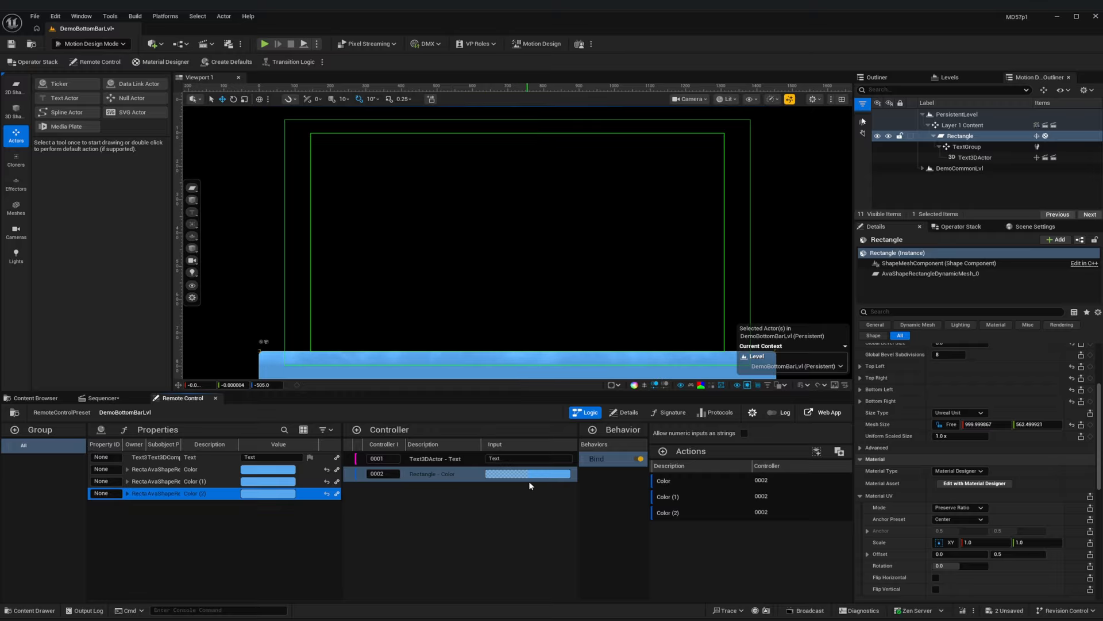
# - Set the Rectangle - Color controller to a dark blue, hex 1B4C93A4, and save the level
pyautogui.click(548, 474)
pyautogui.moveTo(582, 427); pyautogui.dragTo(566, 419)
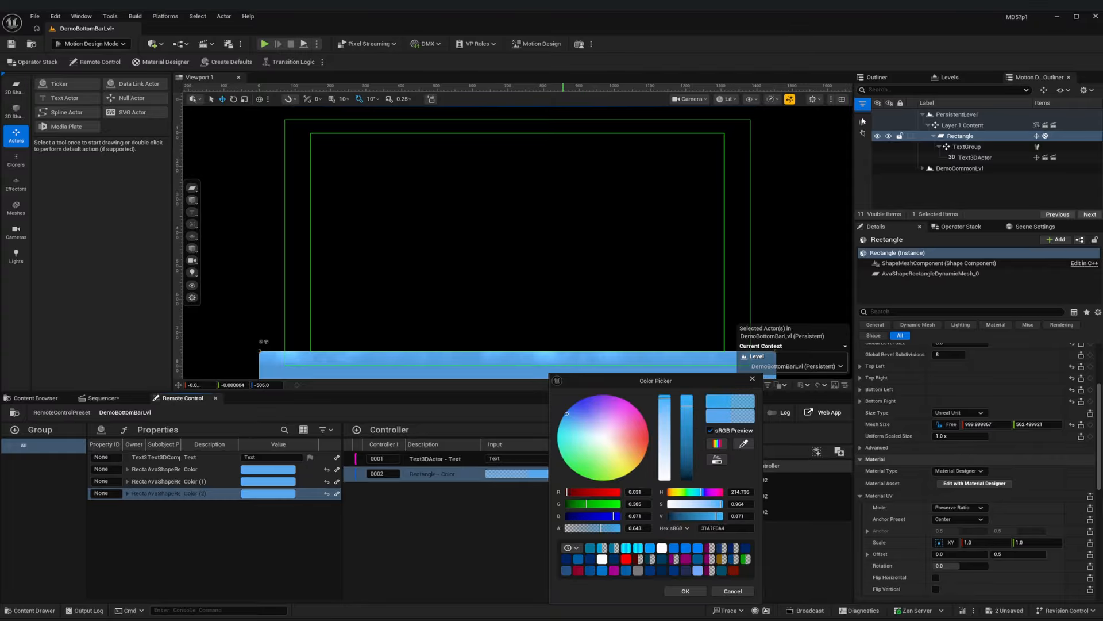
pyautogui.moveTo(686, 423); pyautogui.dragTo(687, 464)
pyautogui.moveTo(580, 432); pyautogui.dragTo(572, 417)
pyautogui.moveTo(686, 463); pyautogui.dragTo(687, 455)
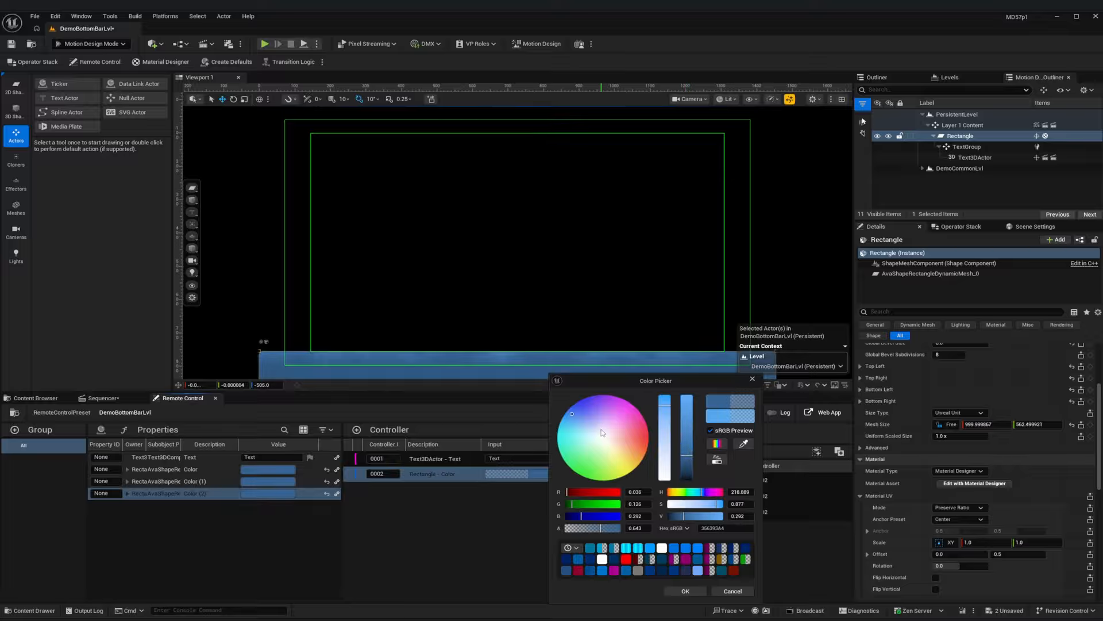
pyautogui.moveTo(571, 414)
pyautogui.mouseDown()
pyautogui.moveTo(571, 425)
pyautogui.moveTo(574, 407)
pyautogui.mouseUp()
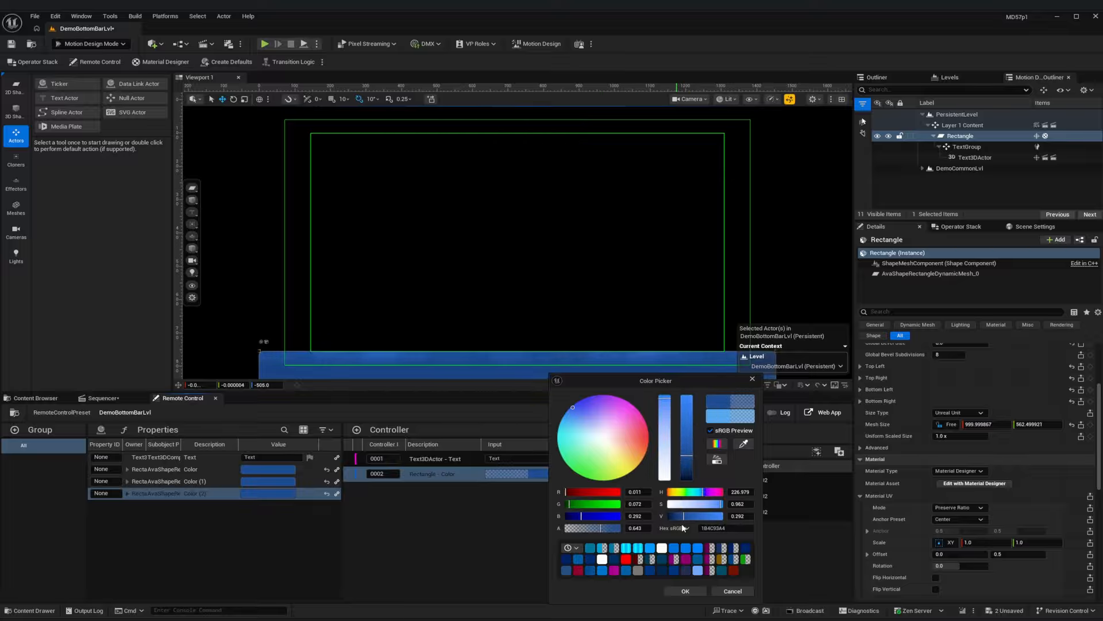
pyautogui.click(701, 590)
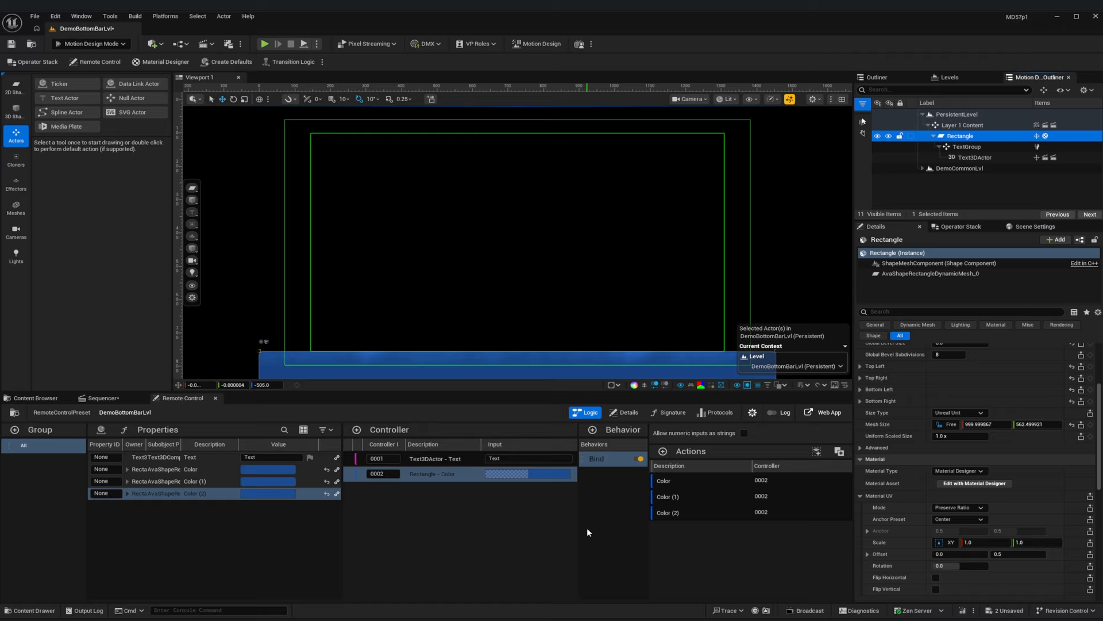
pyautogui.hotkey('ctrl', 's')
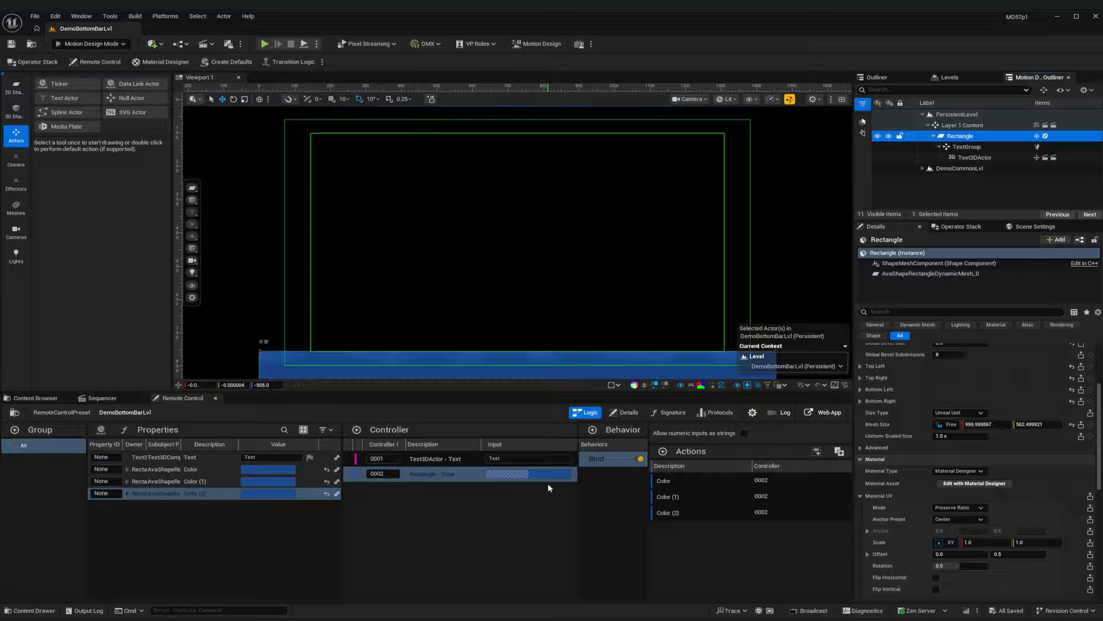
# - Open the DemoRundown asset and reimport bottom bar pages 0003 and 0004
pyautogui.click(36, 398)
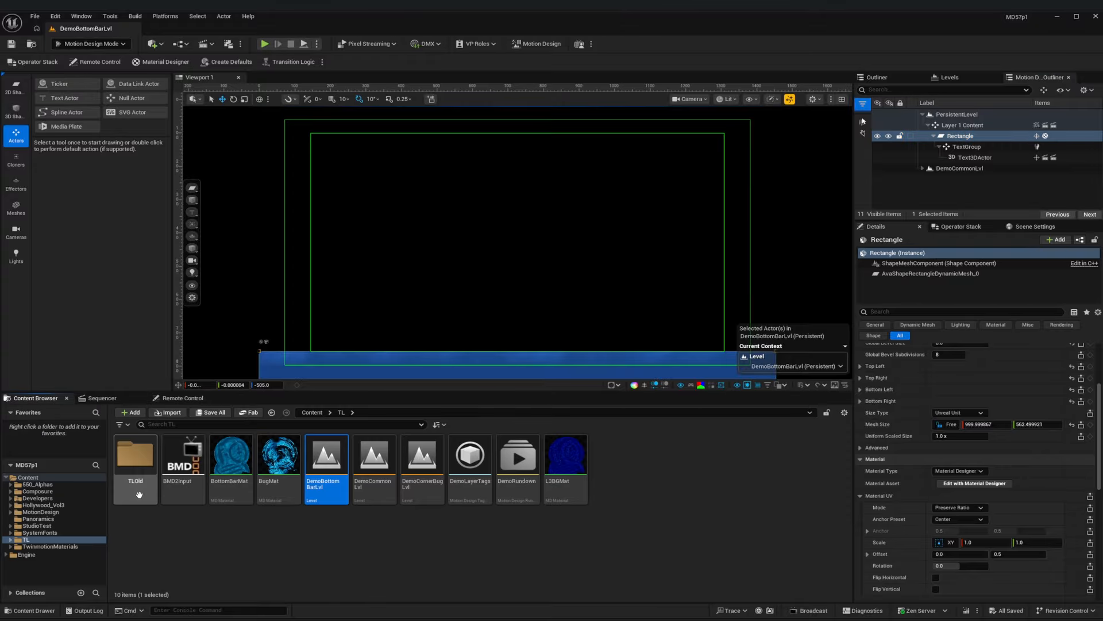
pyautogui.doubleClick(519, 467)
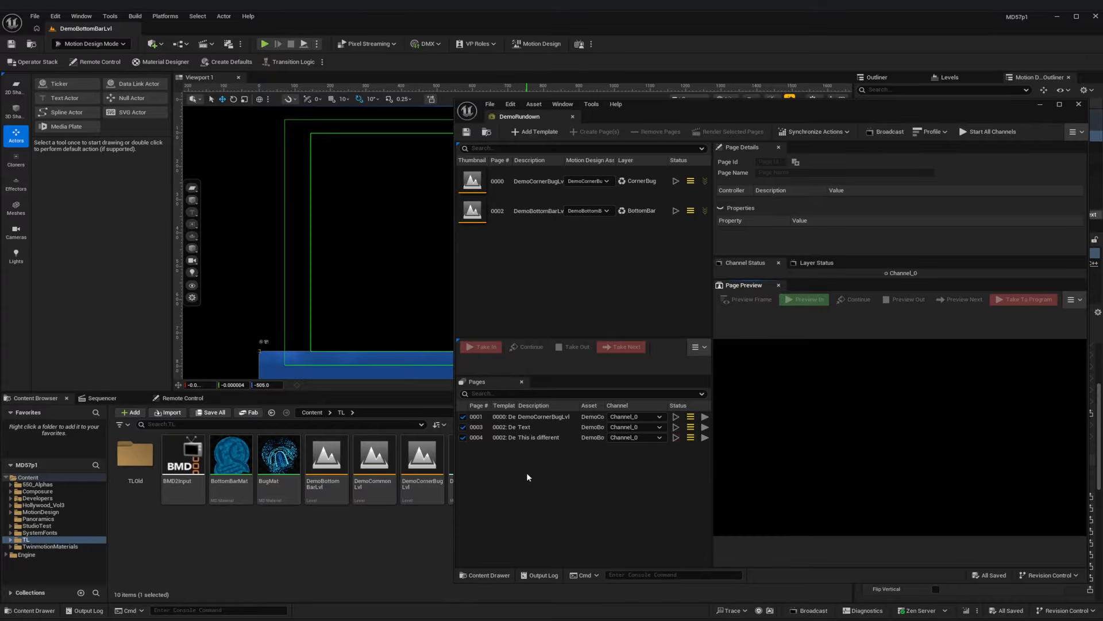
pyautogui.click(535, 427)
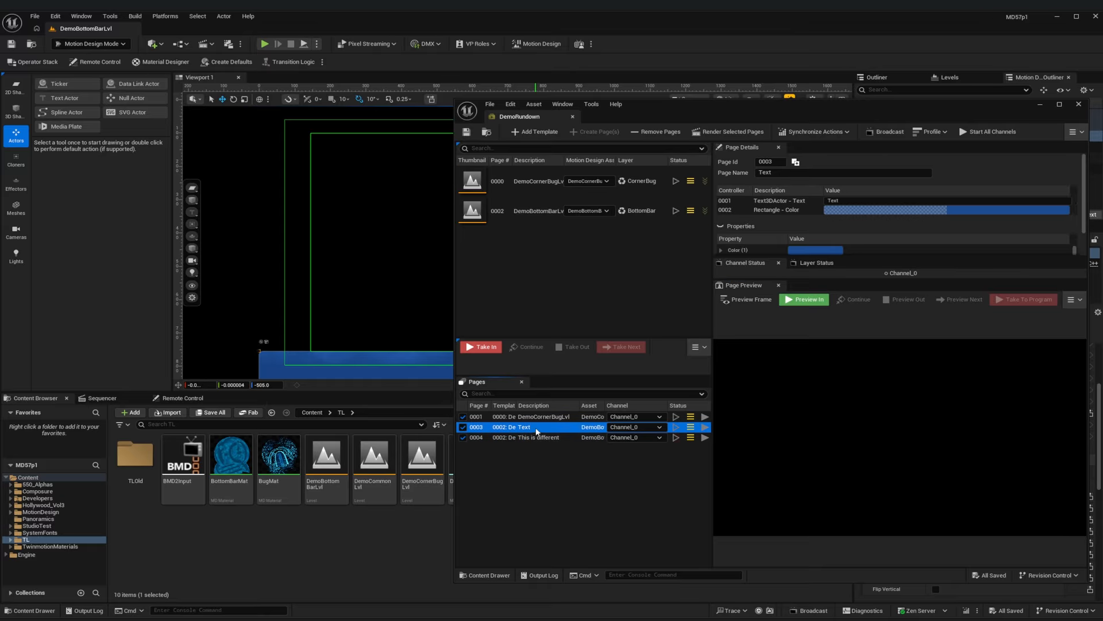
pyautogui.keyDown('shift'); pyautogui.click(538, 437); pyautogui.keyUp('shift')
pyautogui.rightClick(539, 440)
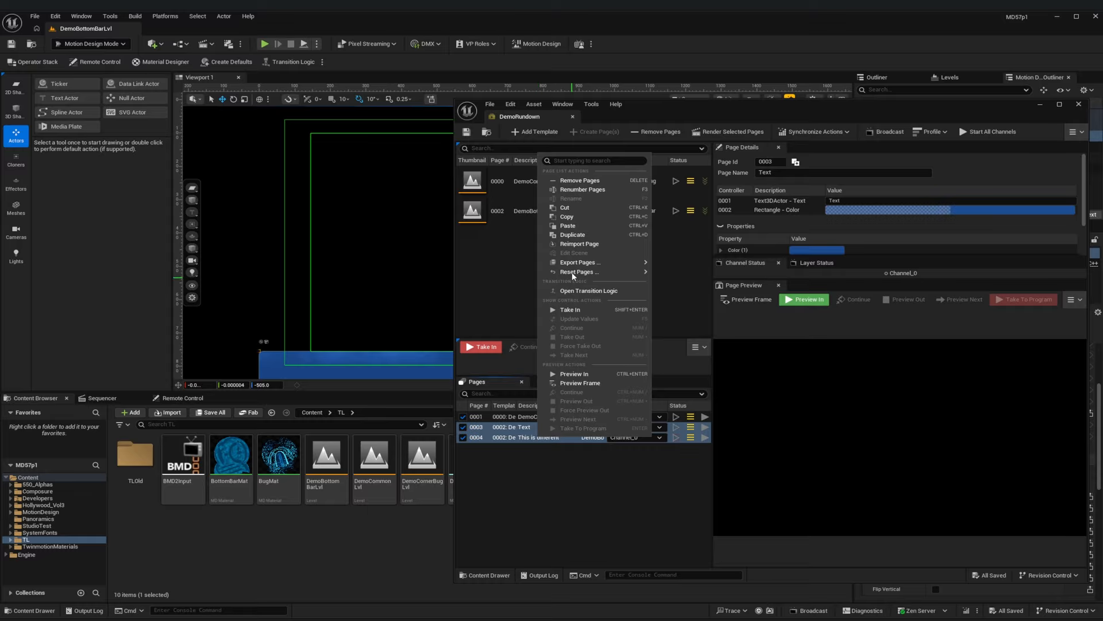
pyautogui.click(580, 244)
pyautogui.click(580, 491)
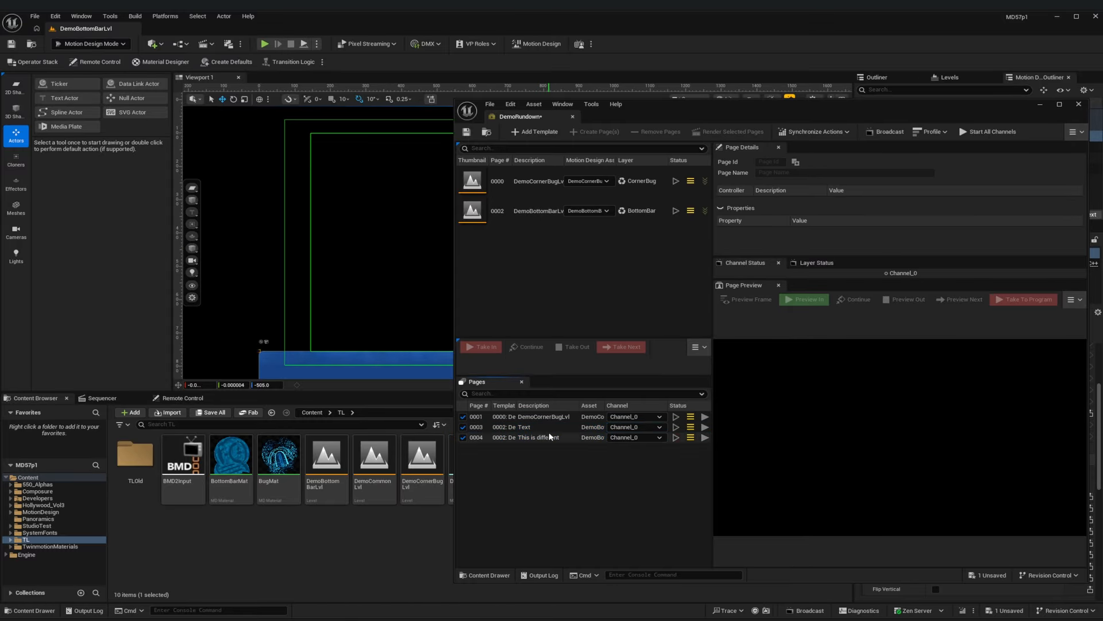
# - Duplicate page 0003 and place the copy between pages 0003 and 0004
pyautogui.click(543, 427)
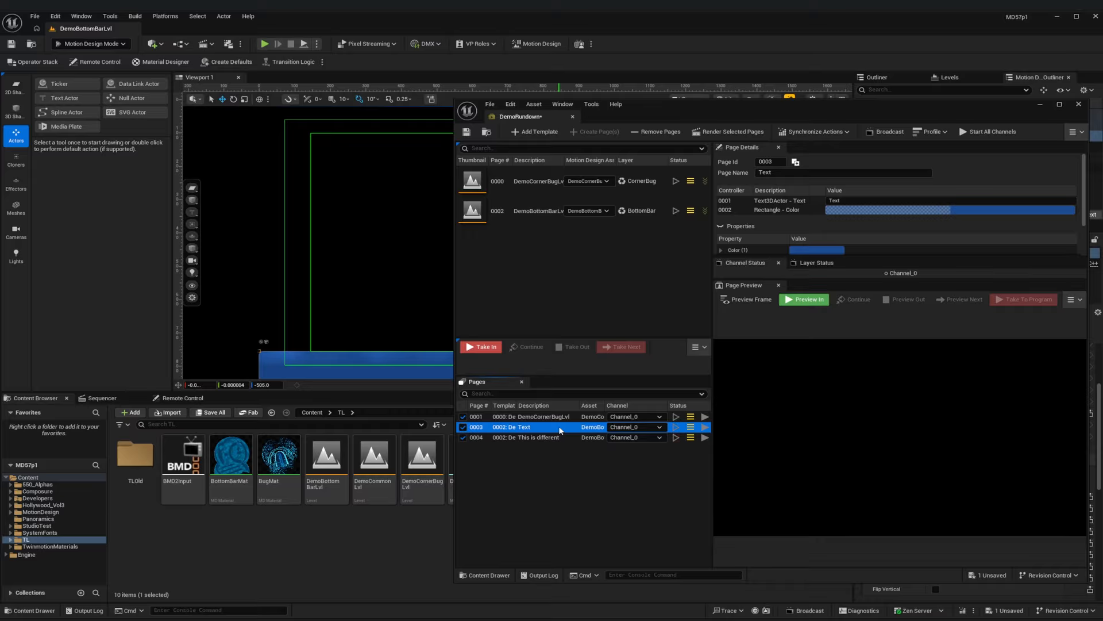
pyautogui.hotkey('ctrl', 'd')
pyautogui.moveTo(553, 448); pyautogui.dragTo(540, 429)
pyautogui.click(540, 429)
pyautogui.click(536, 437)
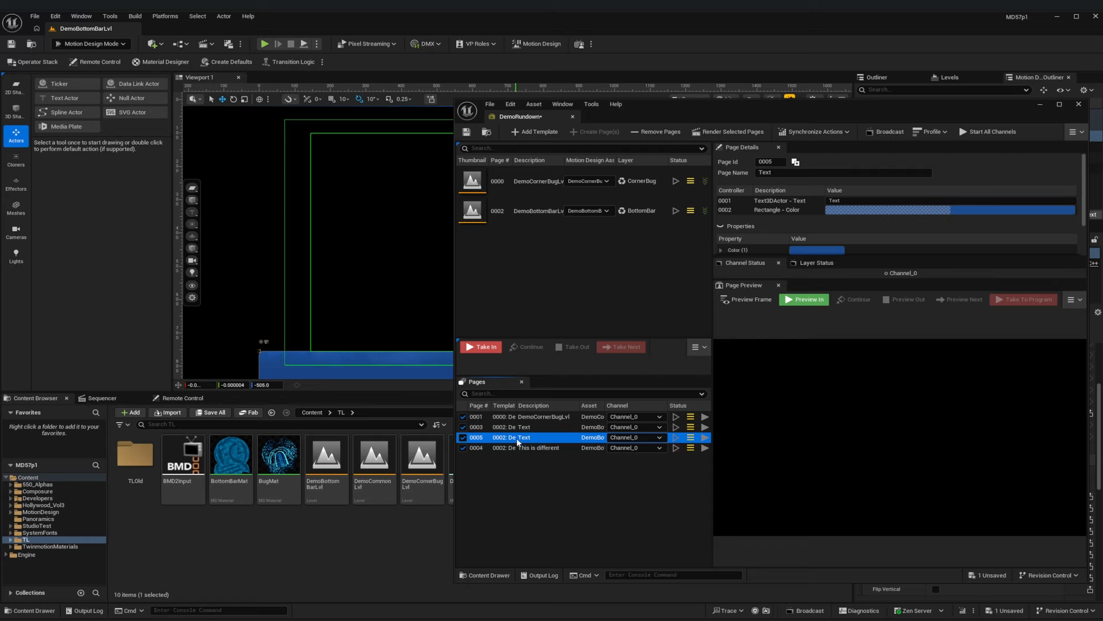
# - Set the duplicated page's Rectangle - Color controller to green (R=0, G=147, B=108, A=164)
pyautogui.click(965, 209)
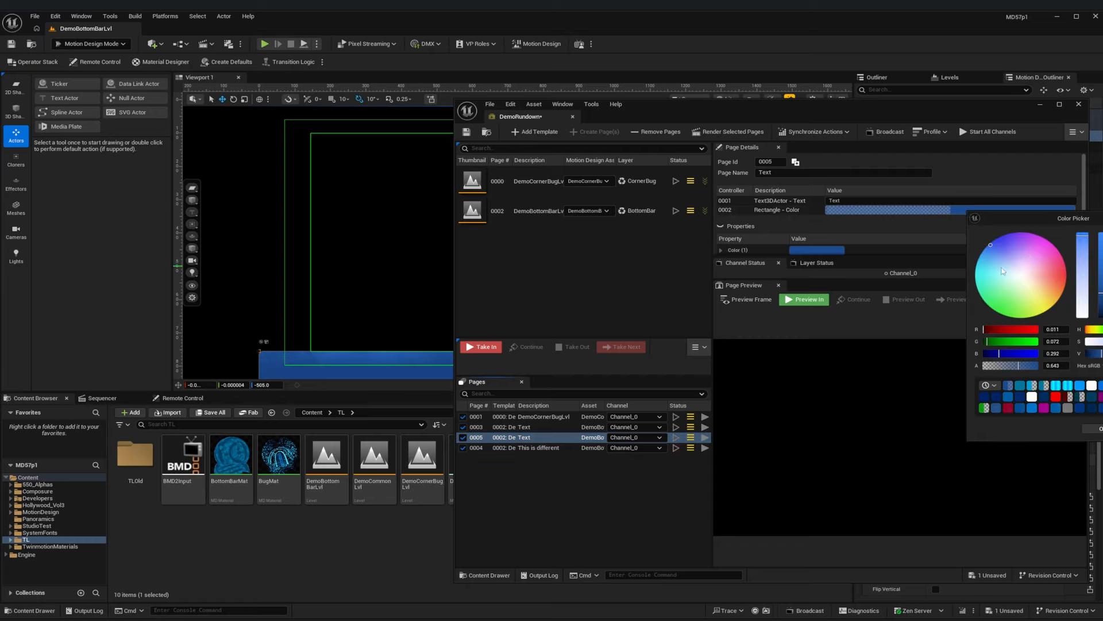
pyautogui.moveTo(1001, 266); pyautogui.dragTo(981, 296)
pyautogui.click(967, 236)
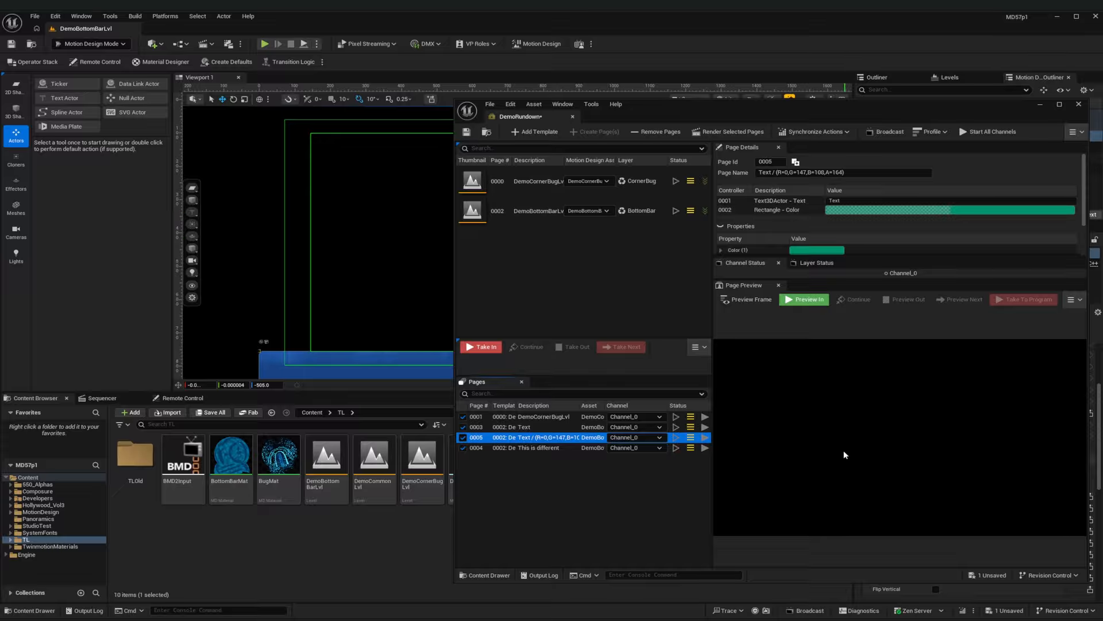
# - Preview page 0003 and step the preview through the green page and the "This is different" page
pyautogui.click(550, 428)
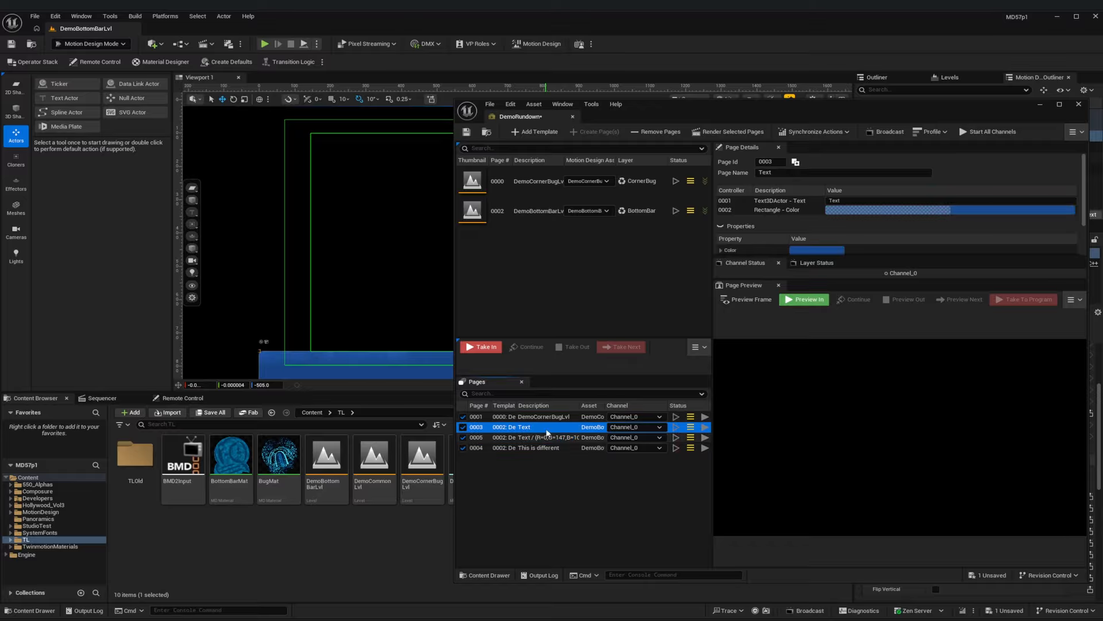
pyautogui.click(805, 300)
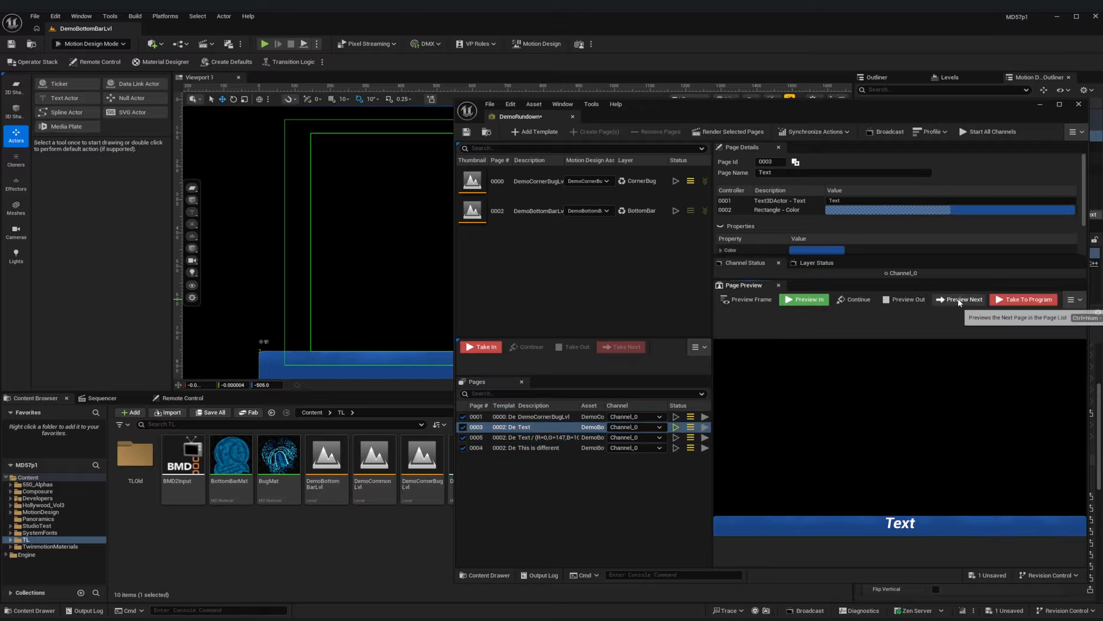
pyautogui.click(959, 300)
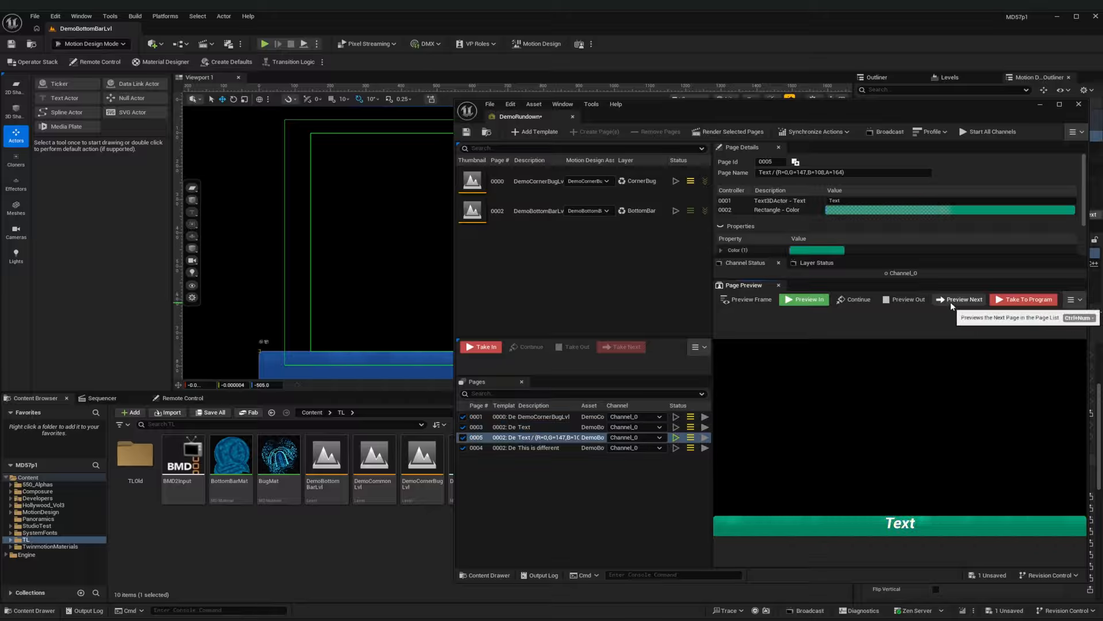
pyautogui.click(950, 302)
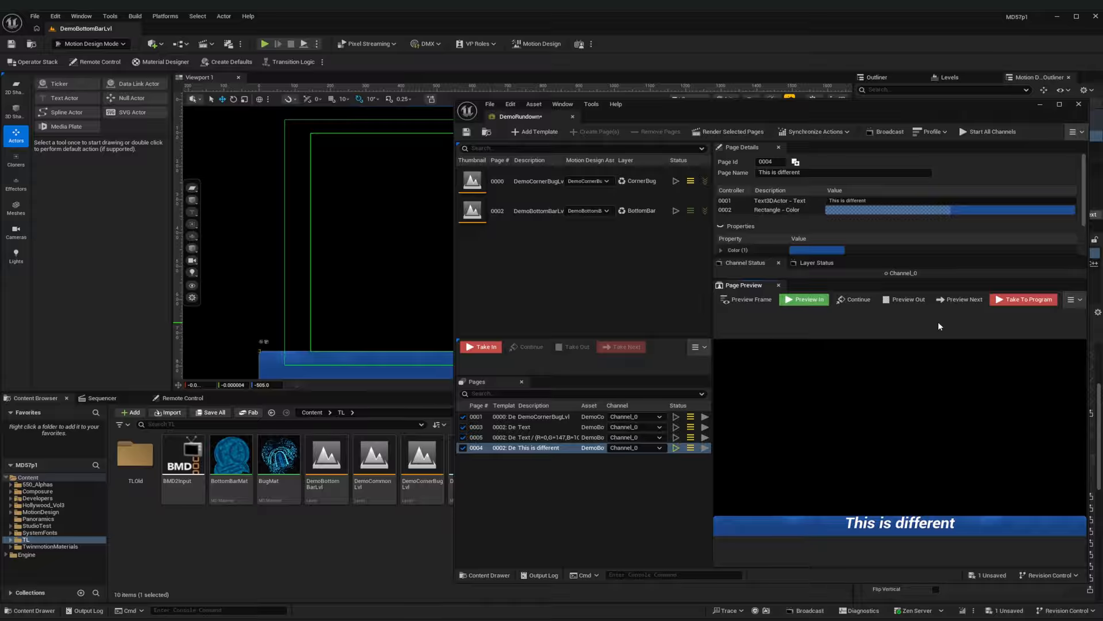
# - Save the DemoRundown and close its editor
pyautogui.hotkey('ctrl', 's')
pyautogui.click(641, 499)
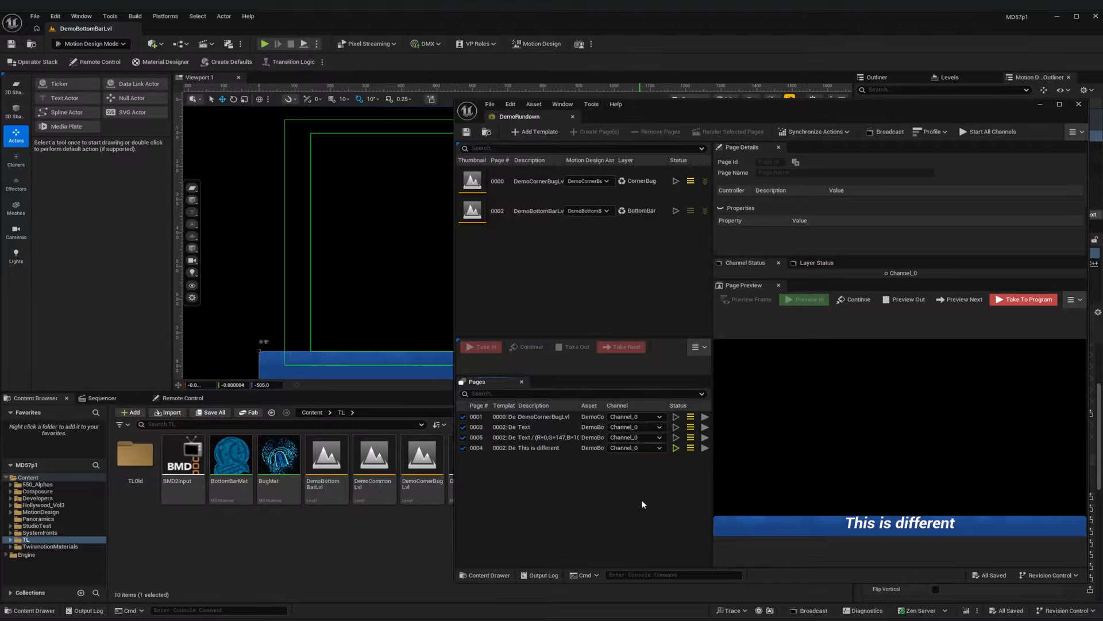
pyautogui.click(1079, 104)
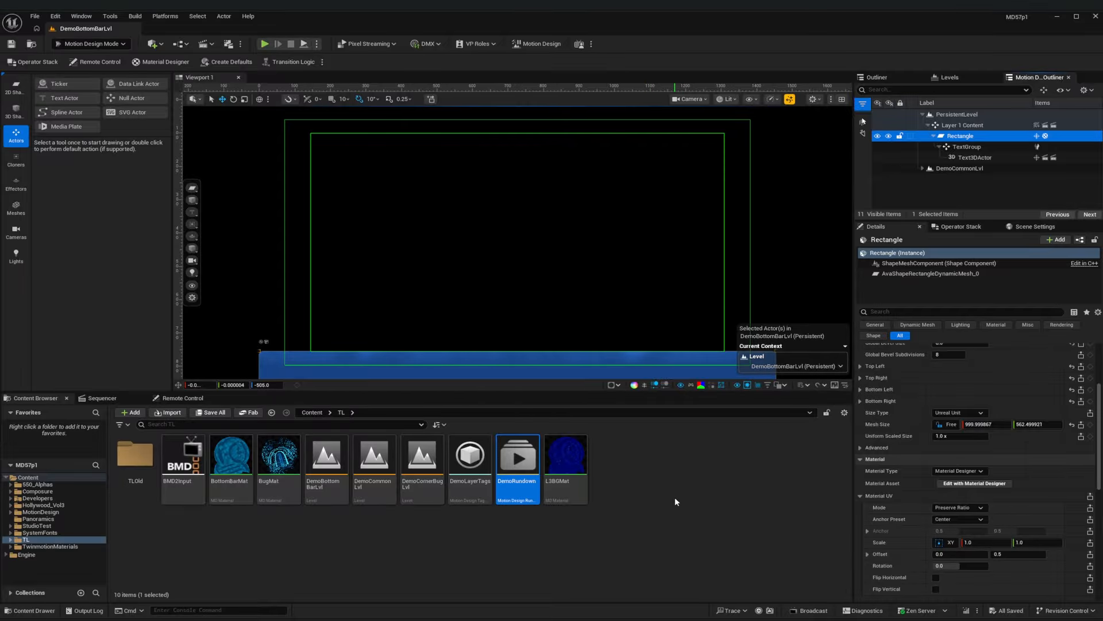
# - Create a new level named DemoLowerThirdLvl in the TL folder and open it
pyautogui.rightClick(633, 475)
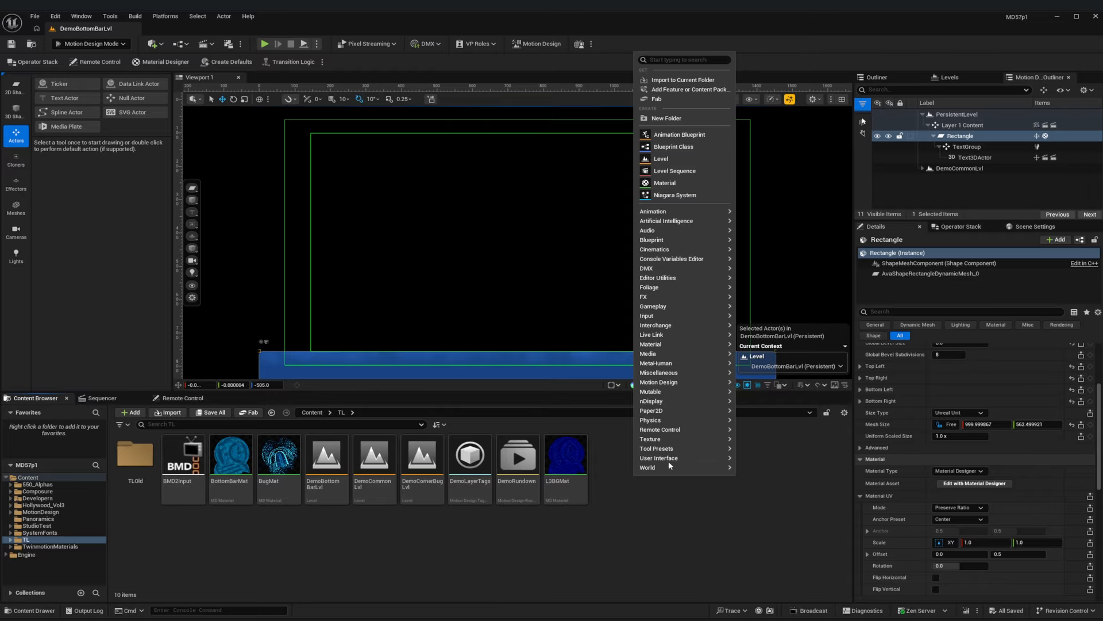
pyautogui.click(676, 160)
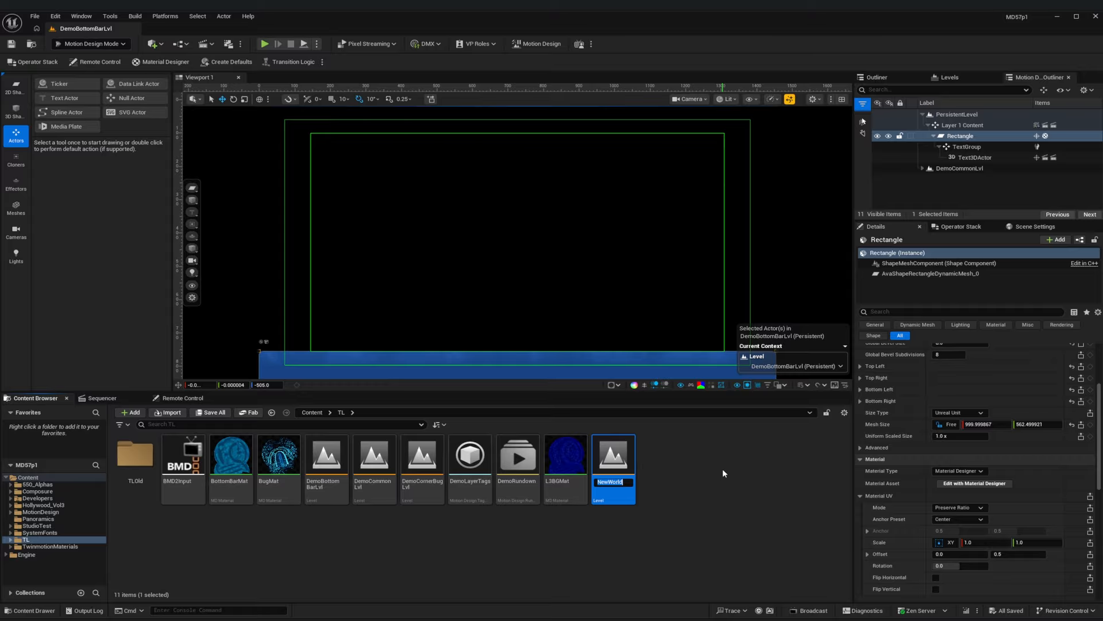
pyautogui.write('DemoLower')
pyautogui.write('Thir')
pyautogui.write('dLvl')
pyautogui.press('Return')
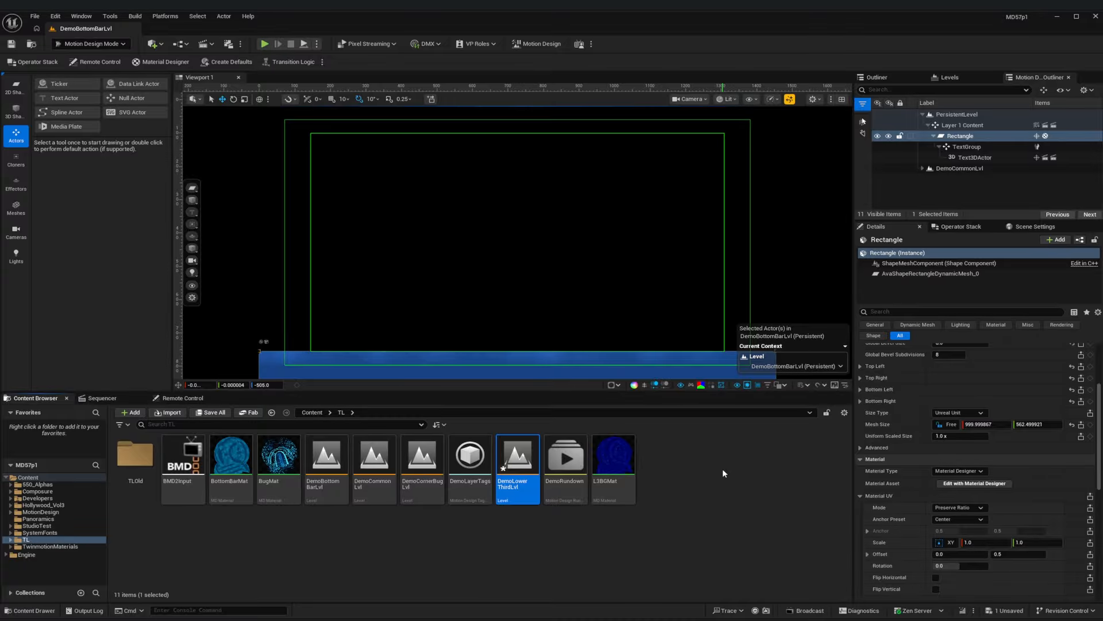
pyautogui.doubleClick(532, 459)
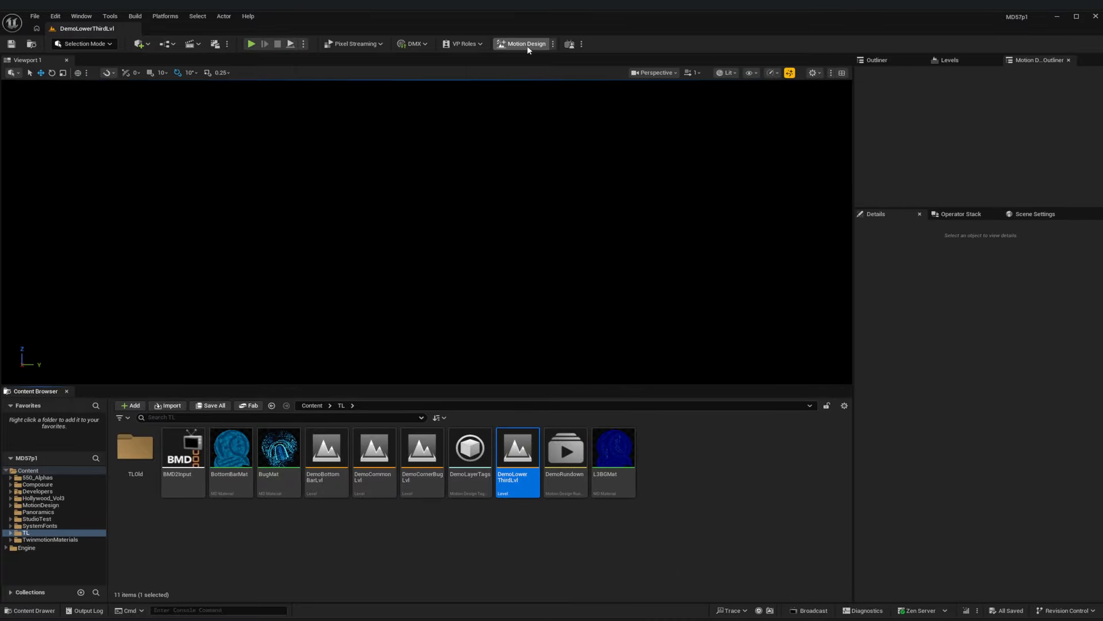
# - Enable Motion Design for the level and set its Transition Logic layer to LowerThird from DemoLayerTags
pyautogui.click(526, 45)
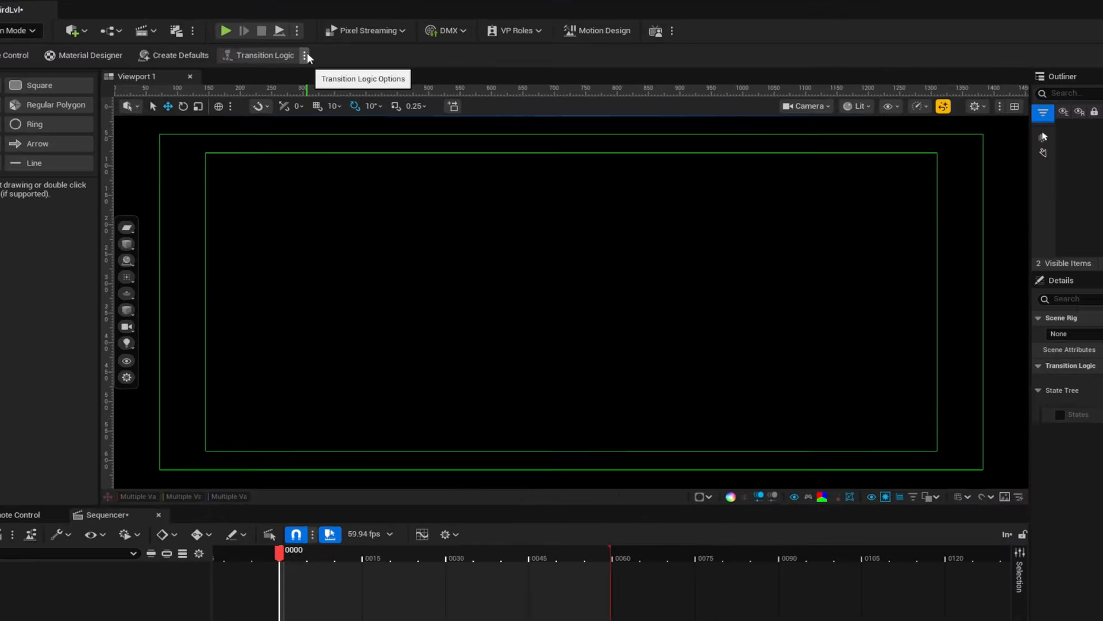
pyautogui.click(322, 62)
pyautogui.click(295, 150)
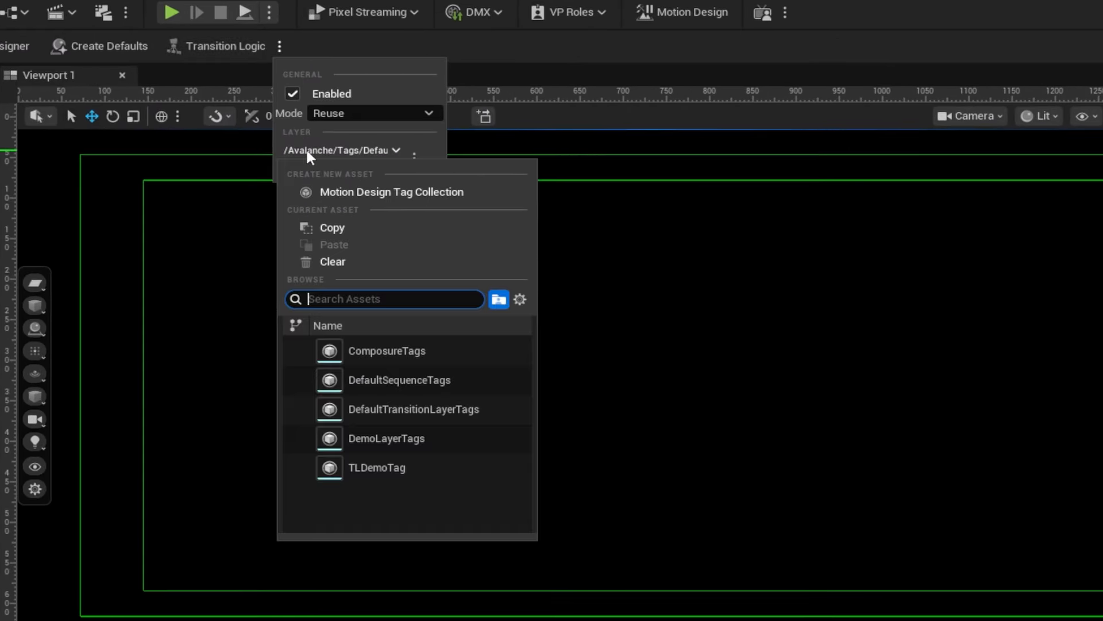
pyautogui.click(405, 465)
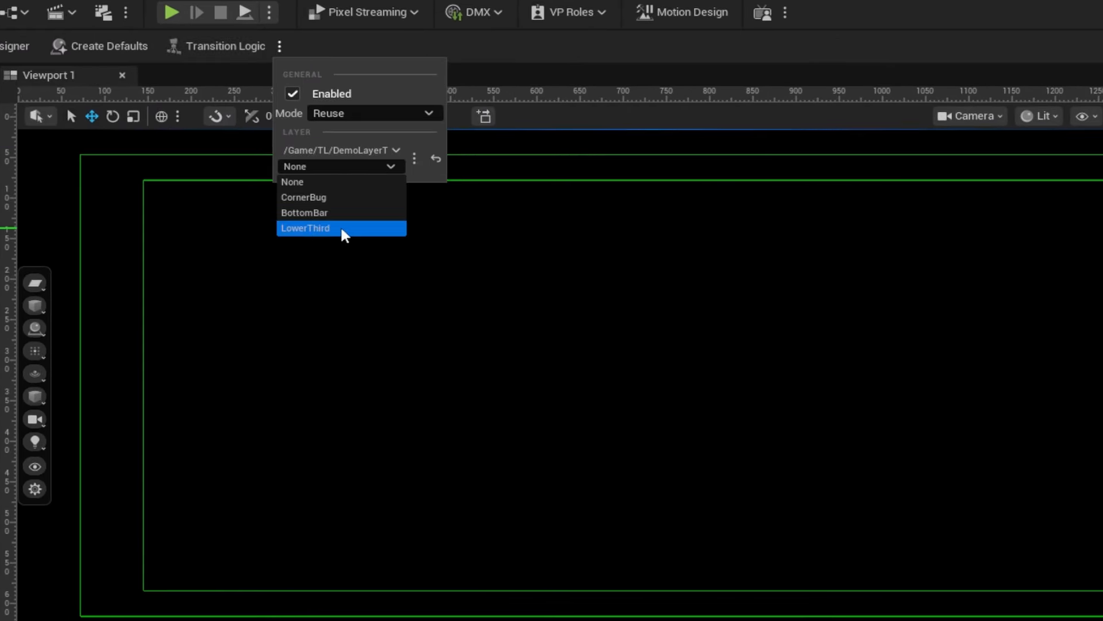
pyautogui.click(340, 228)
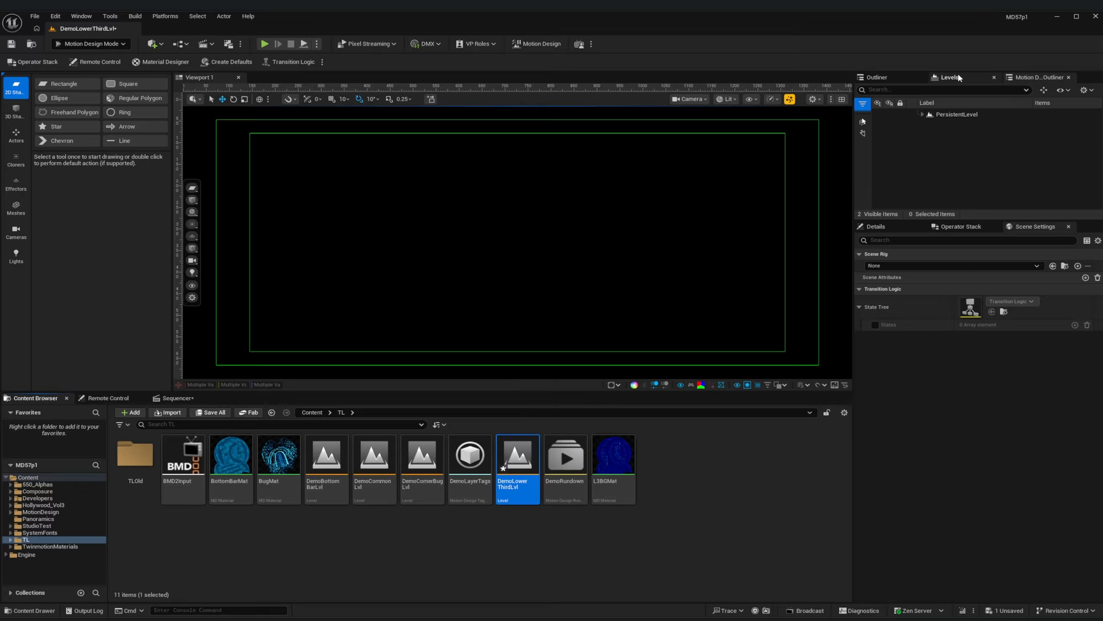
# - Add DemoCommonLvl as a sublevel and make the Persistent Level current again
pyautogui.click(950, 77)
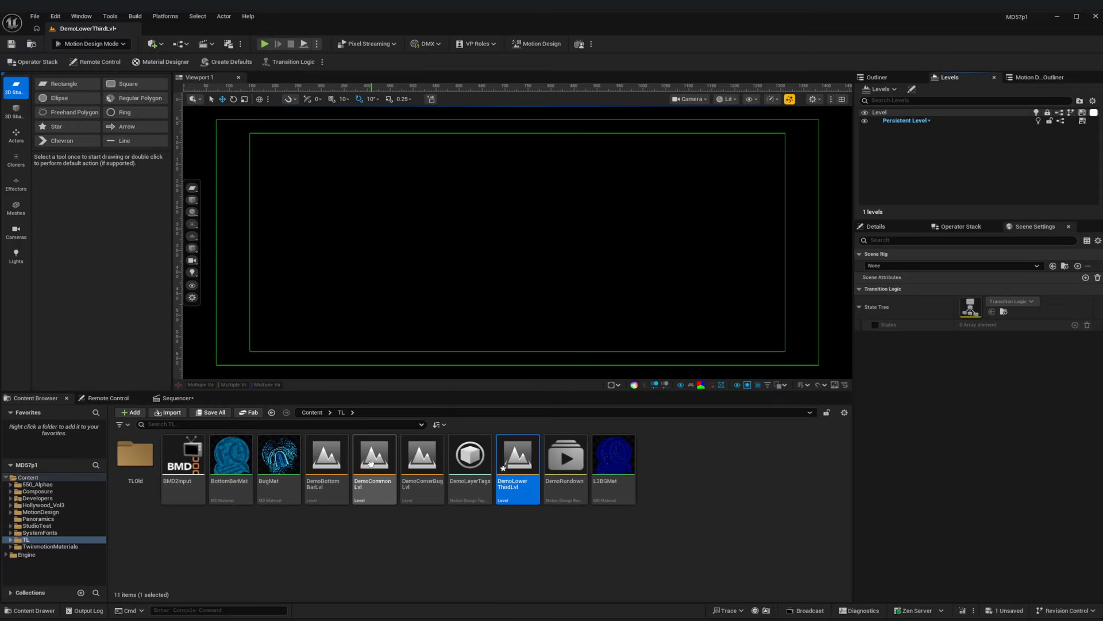
pyautogui.moveTo(372, 464); pyautogui.dragTo(916, 143)
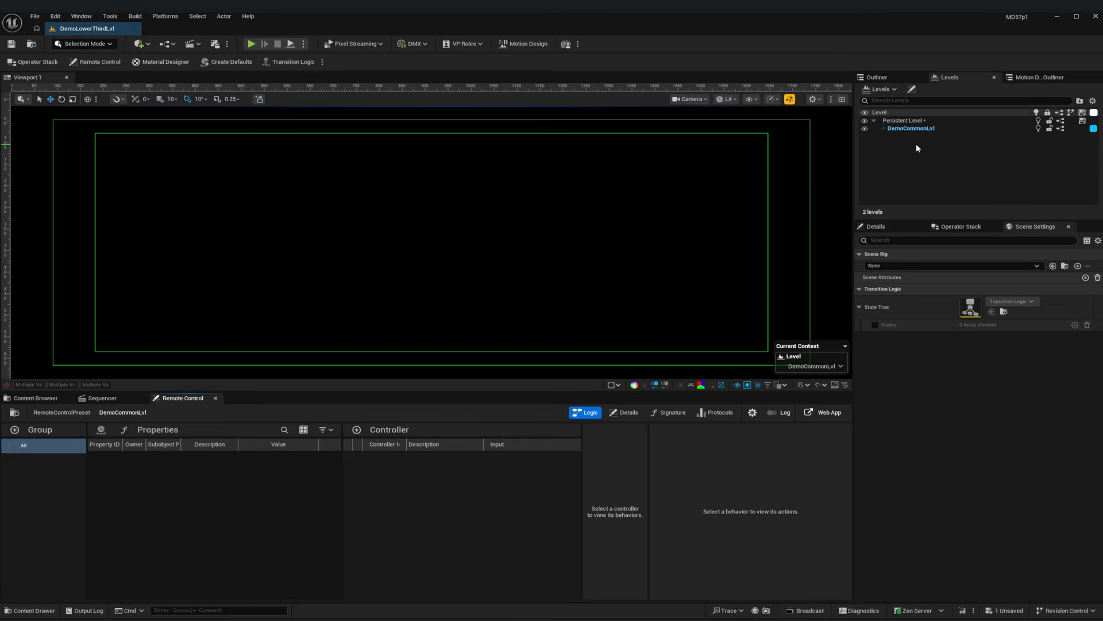
pyautogui.doubleClick(914, 120)
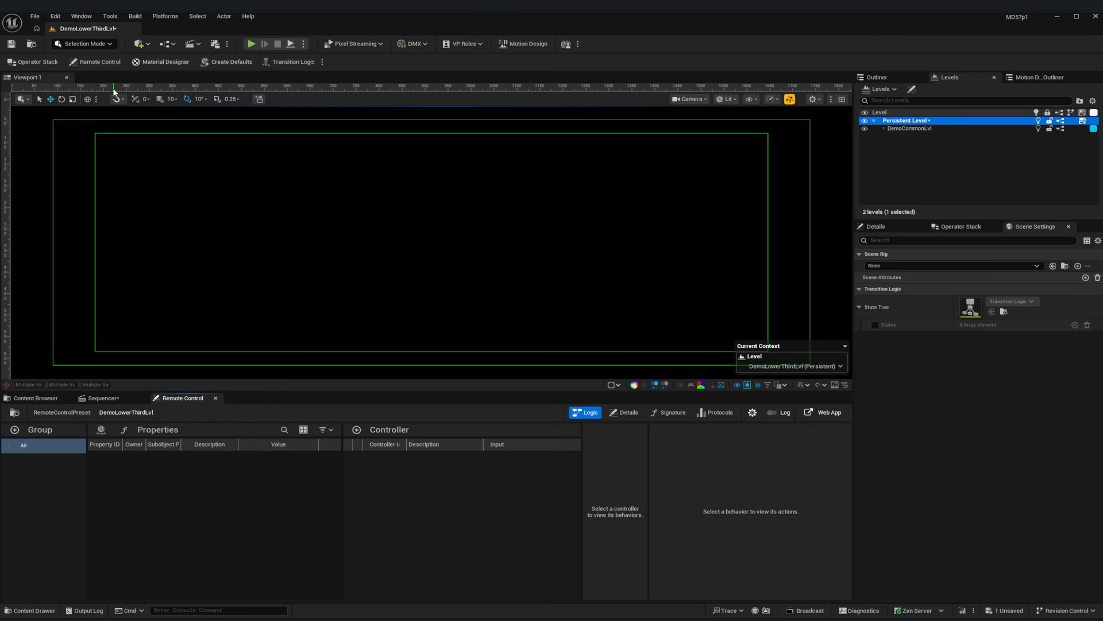
# - Return to Motion Design Mode, reselect the viewport camera, and save the level
pyautogui.click(86, 44)
pyautogui.click(86, 119)
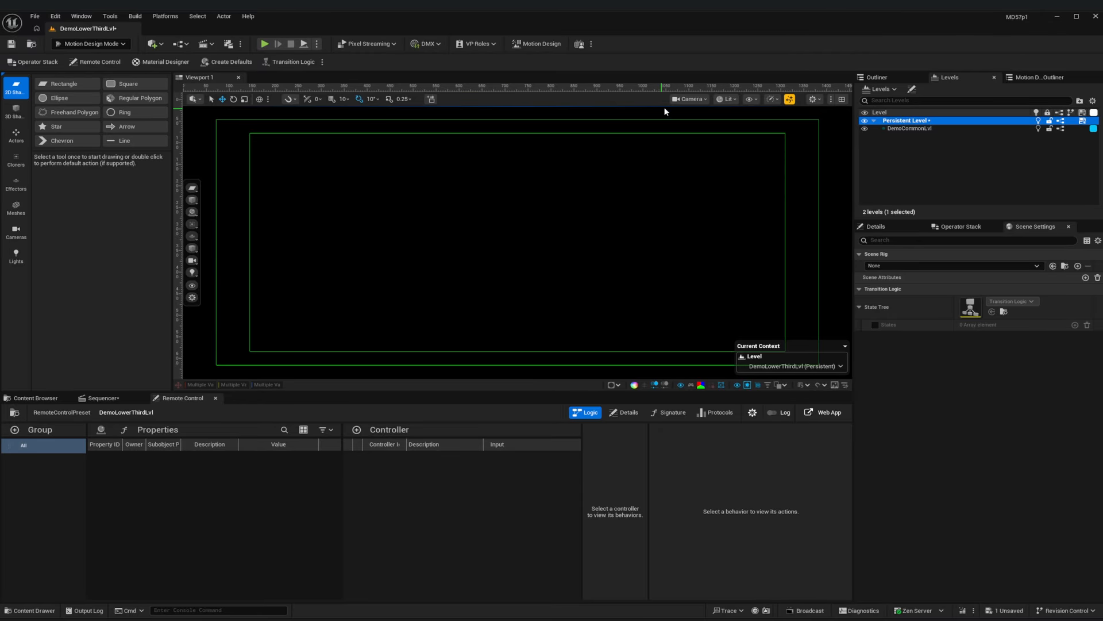
pyautogui.click(684, 99)
pyautogui.click(692, 123)
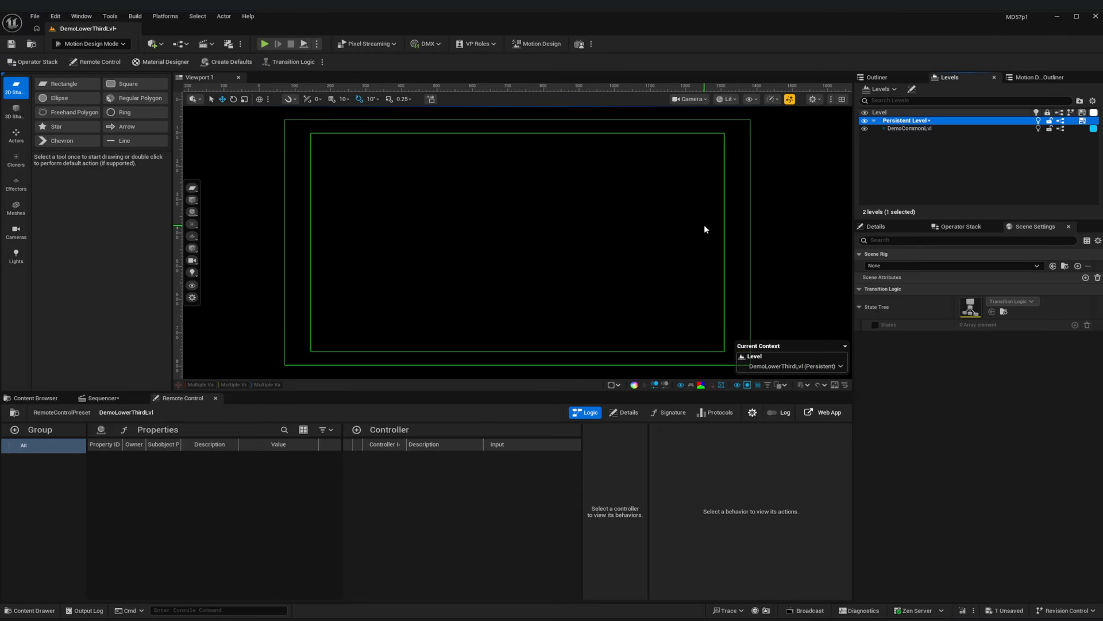
pyautogui.hotkey('ctrl', 's')
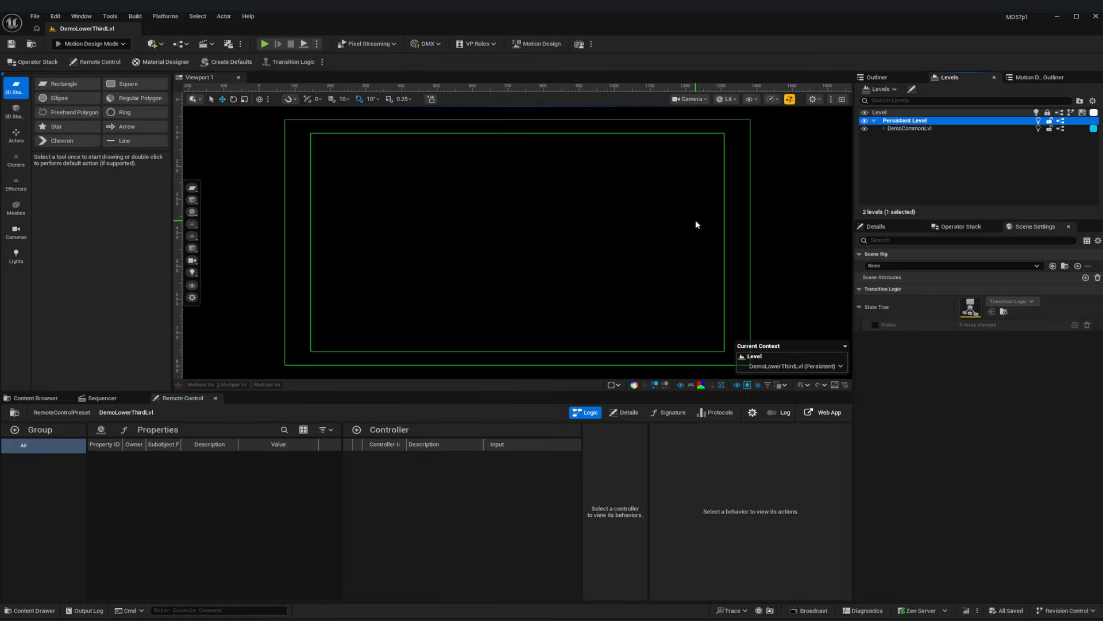
# - Add a Rectangle shape to the scene and parent it under Layer 1 Content
pyautogui.doubleClick(69, 83)
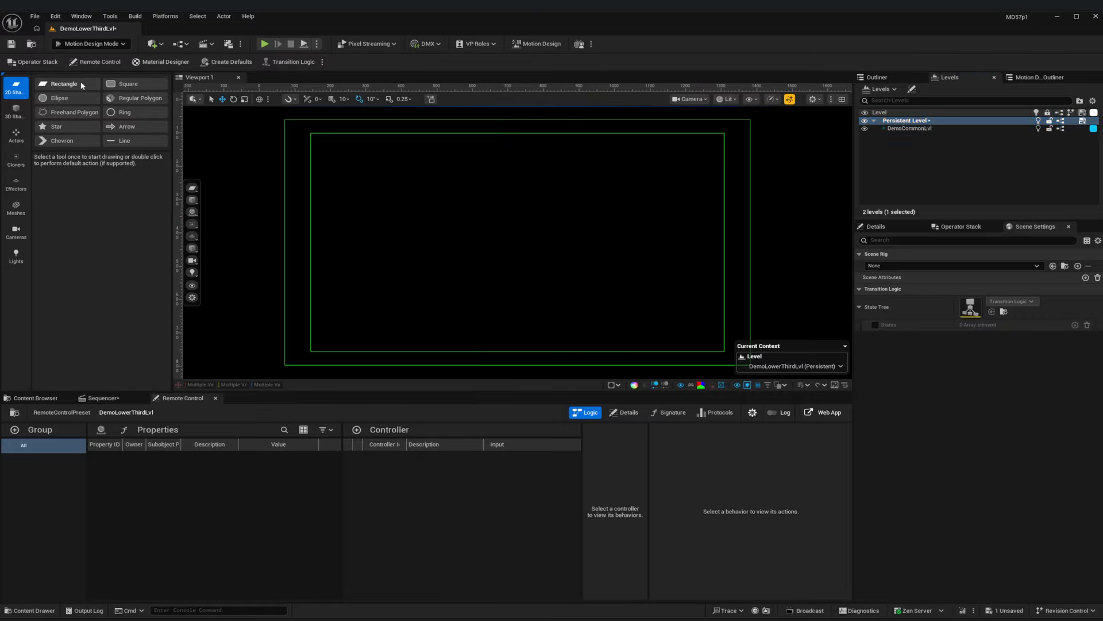
pyautogui.click(1034, 77)
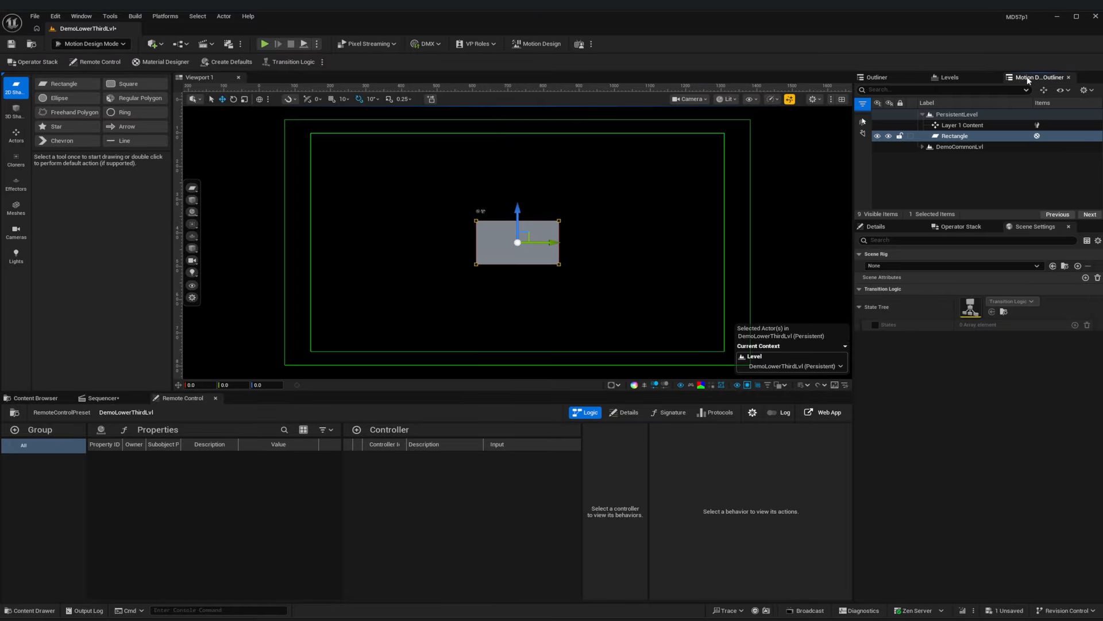
pyautogui.moveTo(947, 140); pyautogui.dragTo(947, 129)
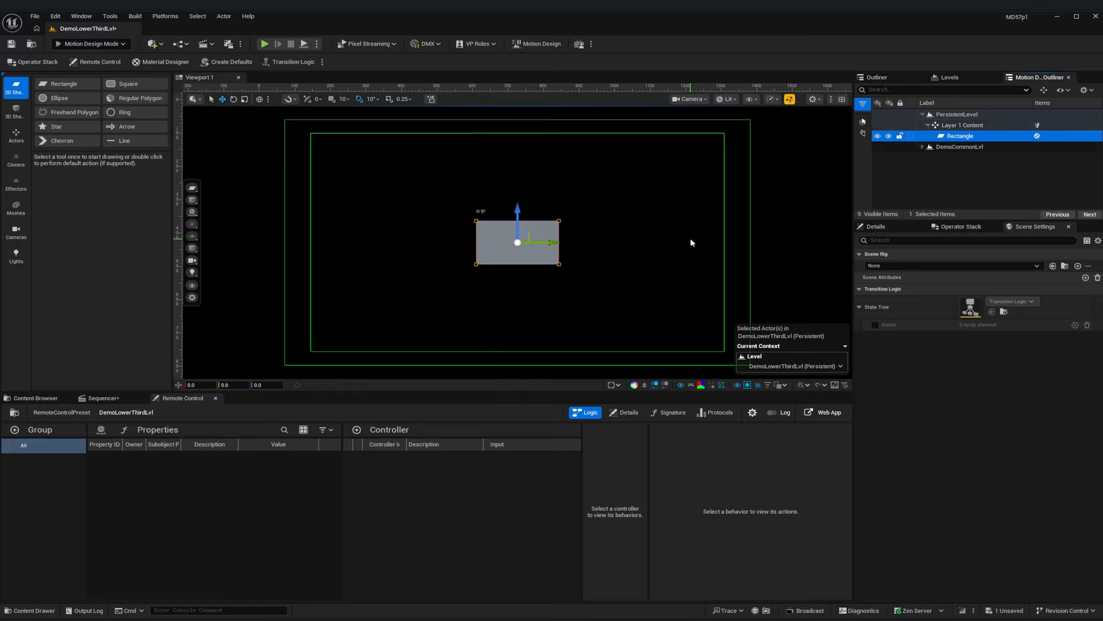
# - Set the Rectangle's Mesh Size width to about 702
pyautogui.click(888, 226)
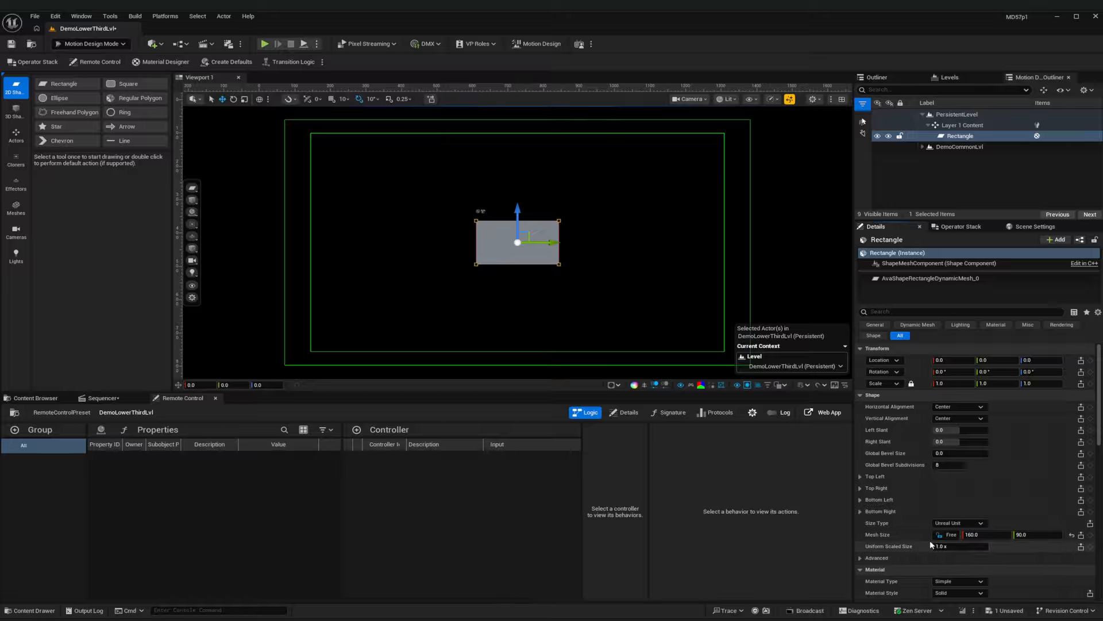
pyautogui.click(986, 534)
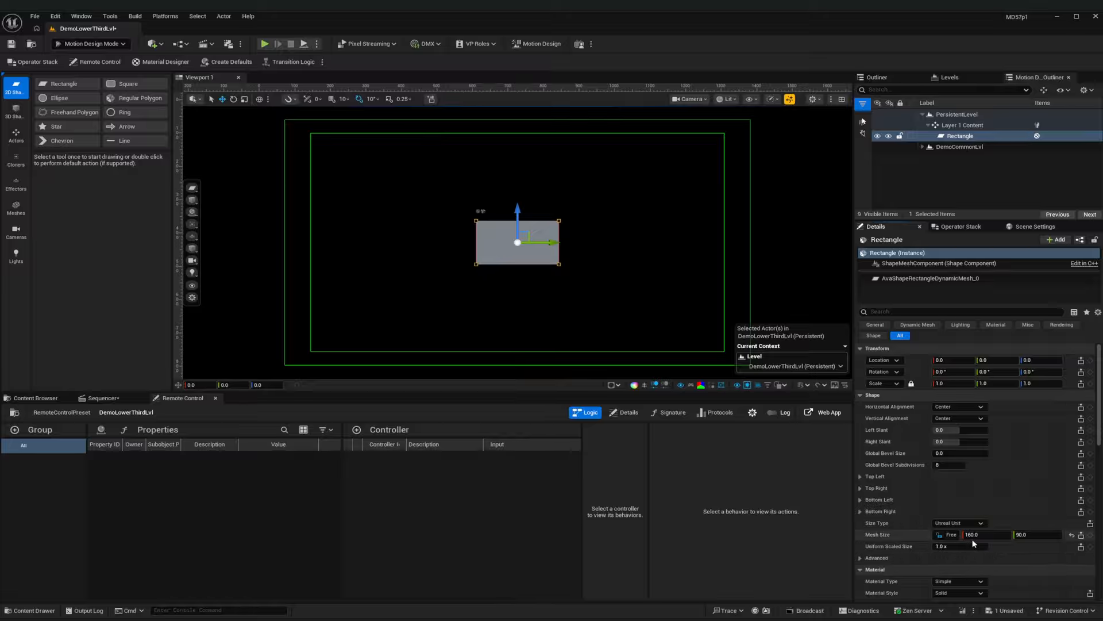
pyautogui.write('512')
pyautogui.press('Return')
pyautogui.moveTo(986, 534); pyautogui.dragTo(1006, 535)
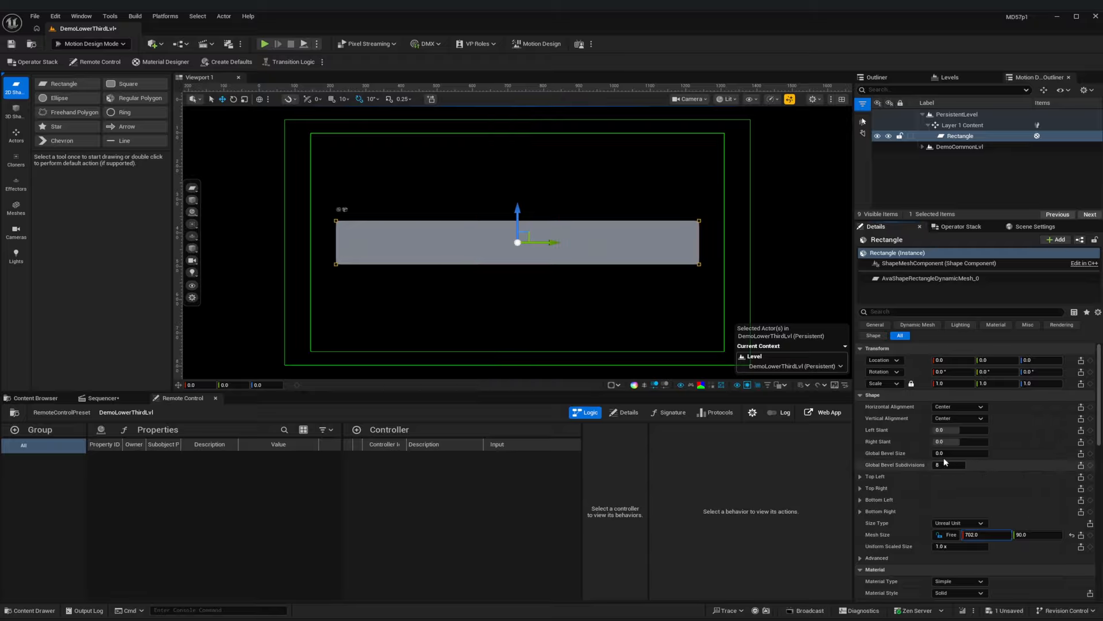
# - Set the Rectangle's Left Slant, Right Slant and Global Bevel Size to 20 each
pyautogui.click(957, 430)
pyautogui.write('20')
pyautogui.press('Tab')
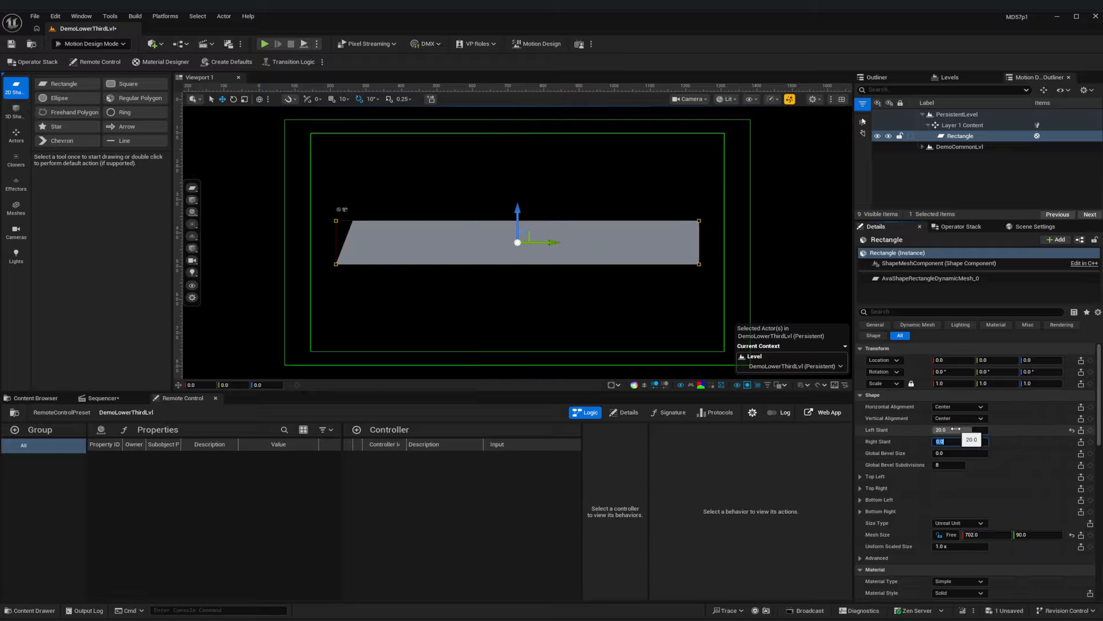
pyautogui.press('Tab')
pyautogui.write('20')
pyautogui.press('Tab')
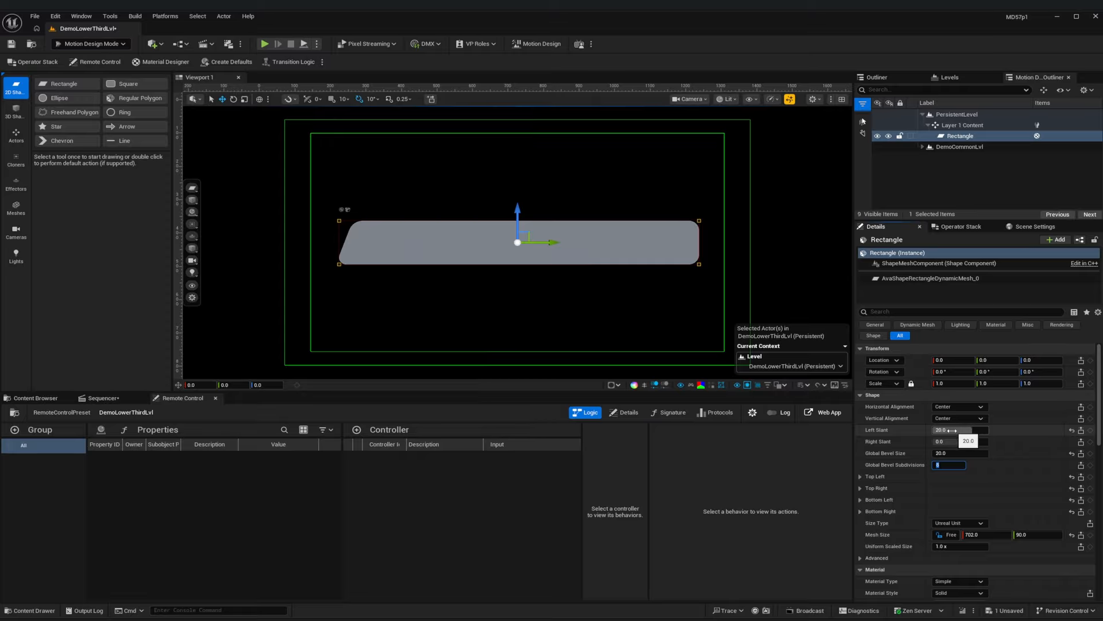
pyautogui.click(958, 441)
pyautogui.write('20')
pyautogui.press('Return')
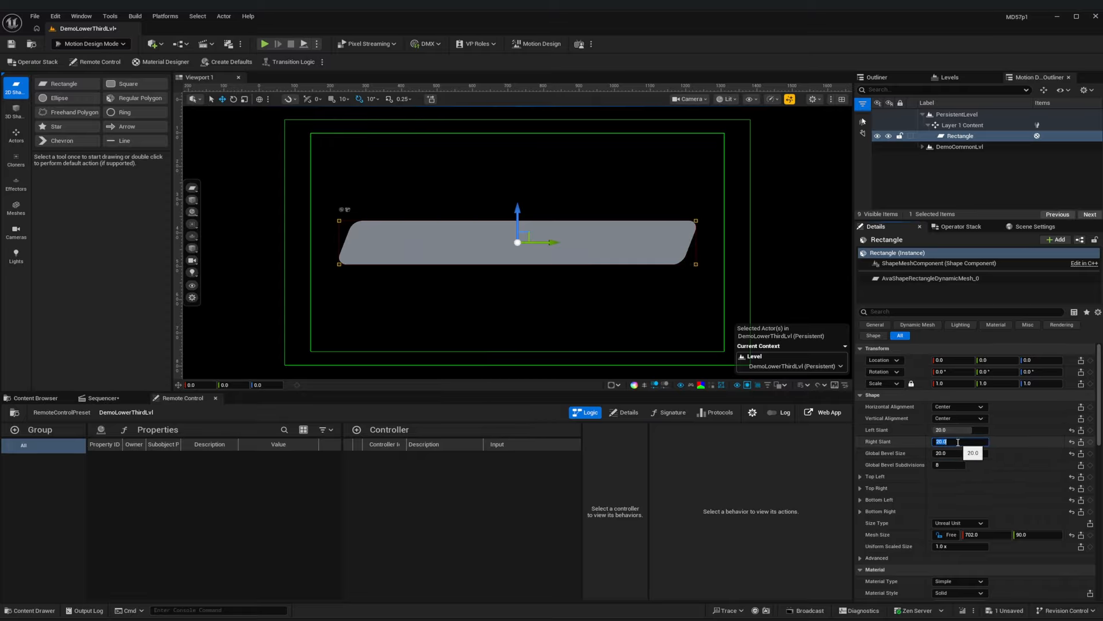
# - Set the Rectangle's Mesh Size height to 47
pyautogui.click(1037, 534)
pyautogui.write('45')
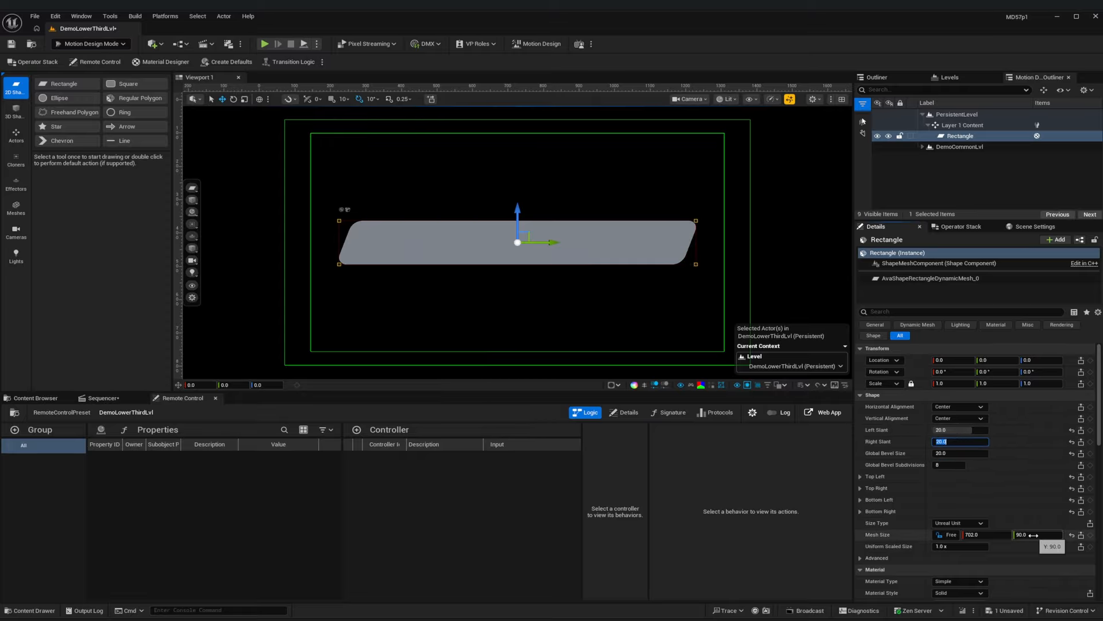
pyautogui.press('Return')
# - Set the Rectangle's Global Bevel Size to 10 and move it down to about Z -202.6, at the inner safe-area line
pyautogui.click(966, 454)
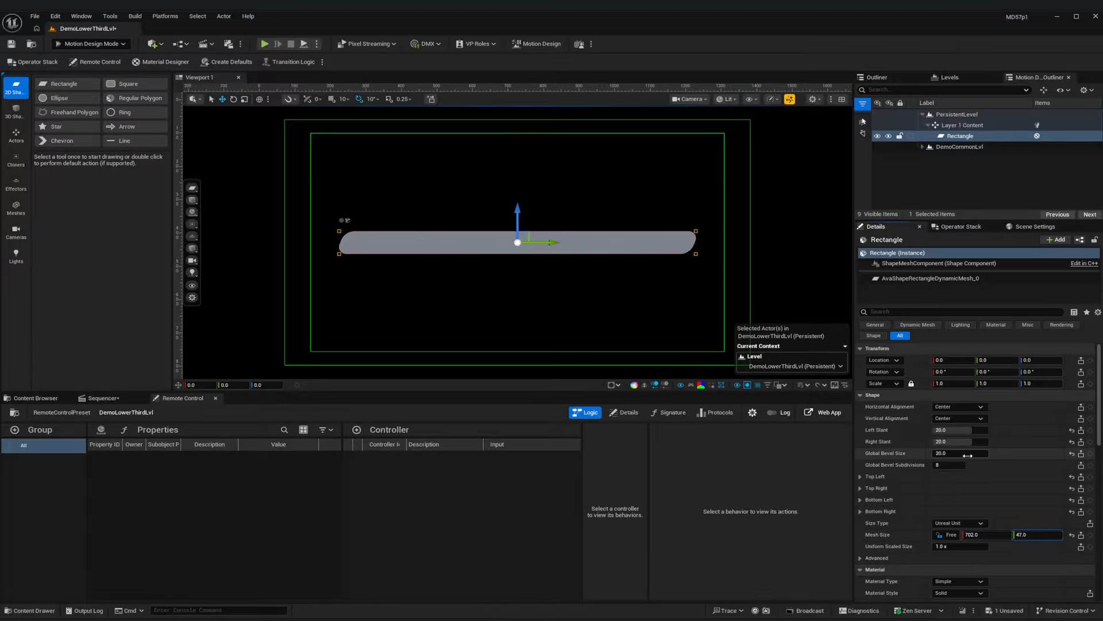
pyautogui.write('10')
pyautogui.press('Return')
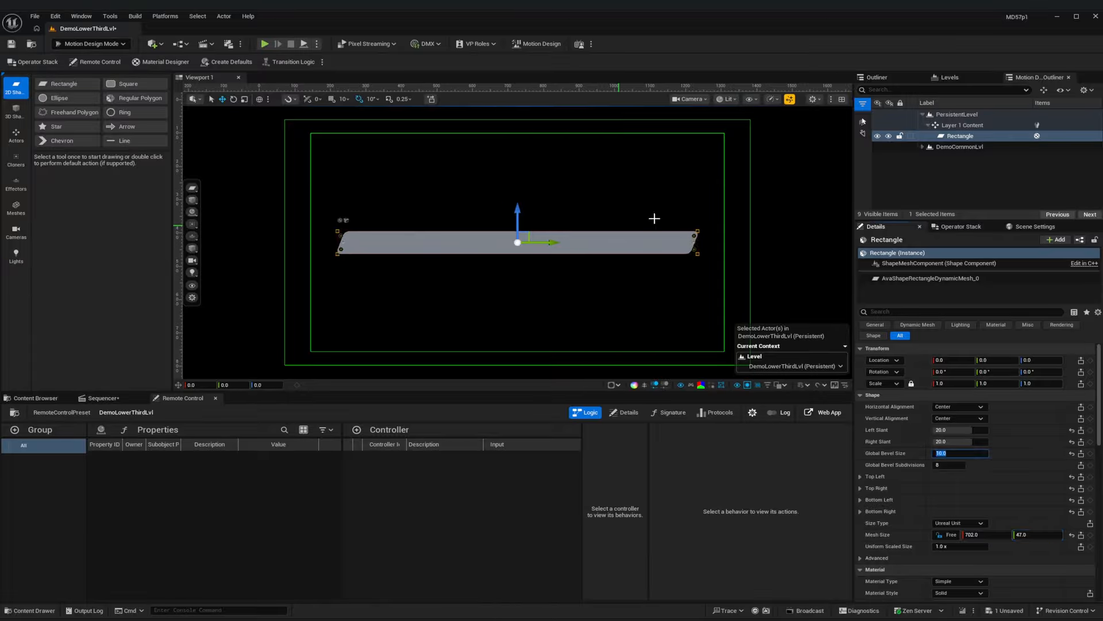
pyautogui.moveTo(518, 209); pyautogui.dragTo(501, 307)
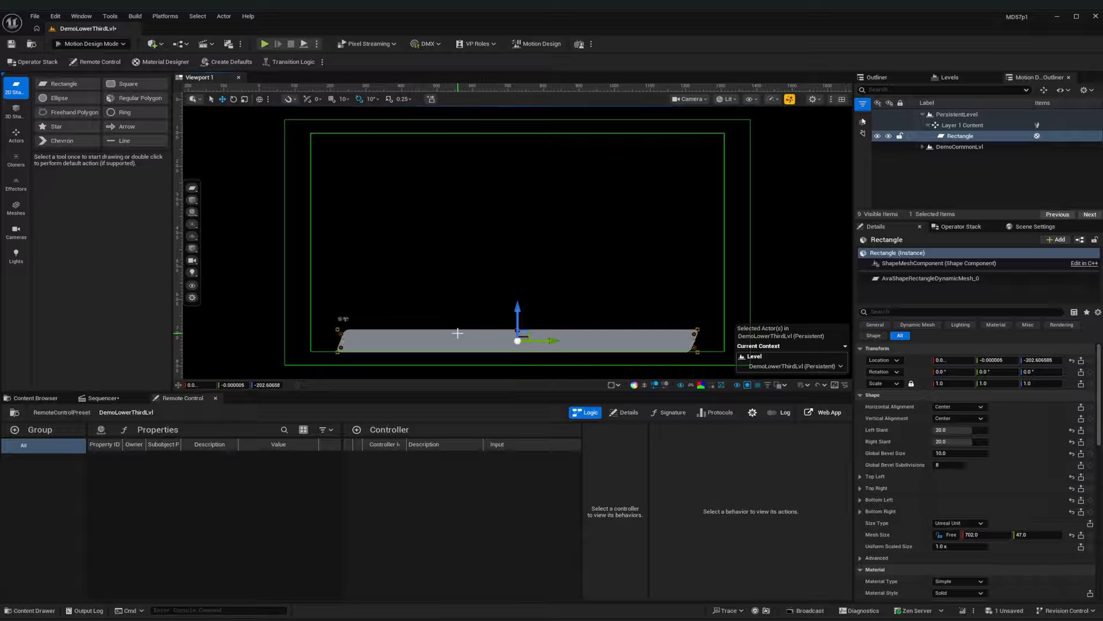
# - Apply the L3BGMat material from the TL folder to the Rectangle and save the level
pyautogui.click(47, 398)
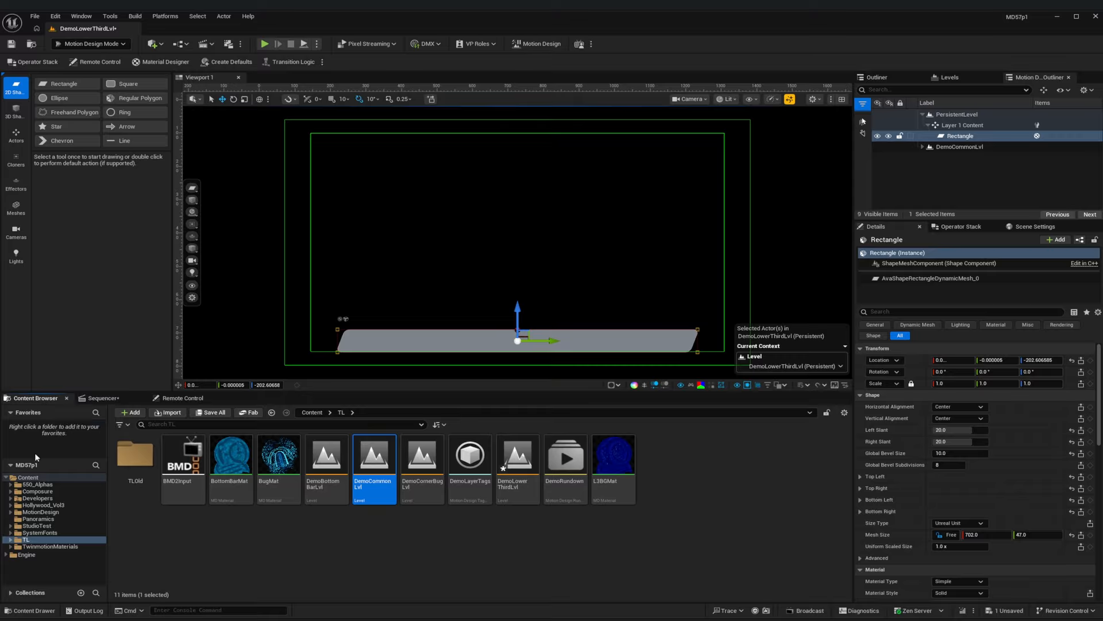
pyautogui.click(625, 468)
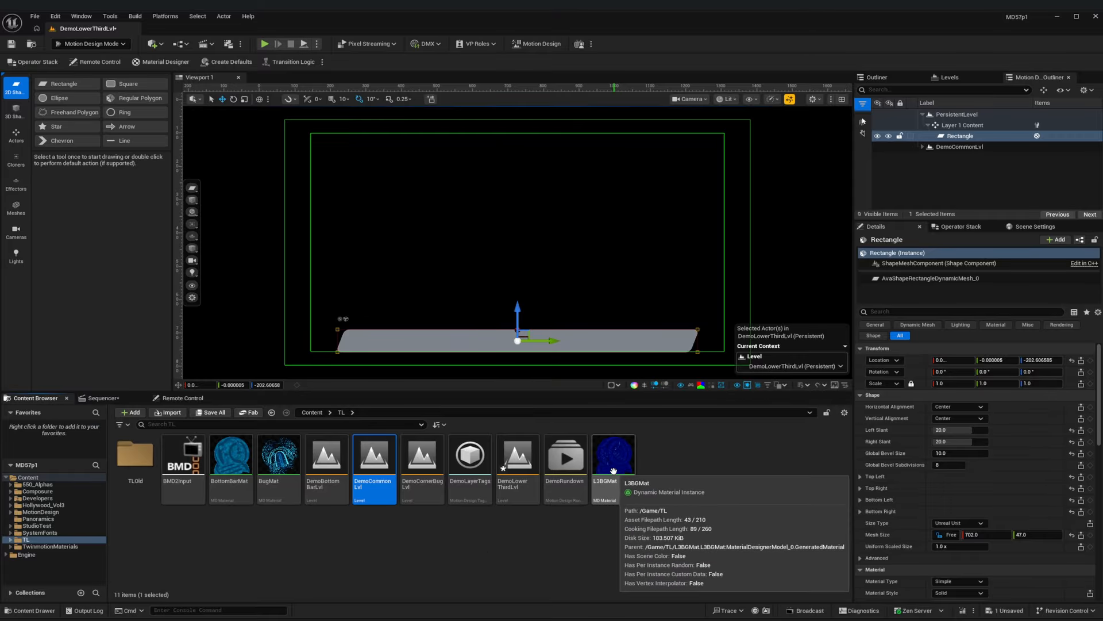
pyautogui.moveTo(625, 468); pyautogui.dragTo(586, 339)
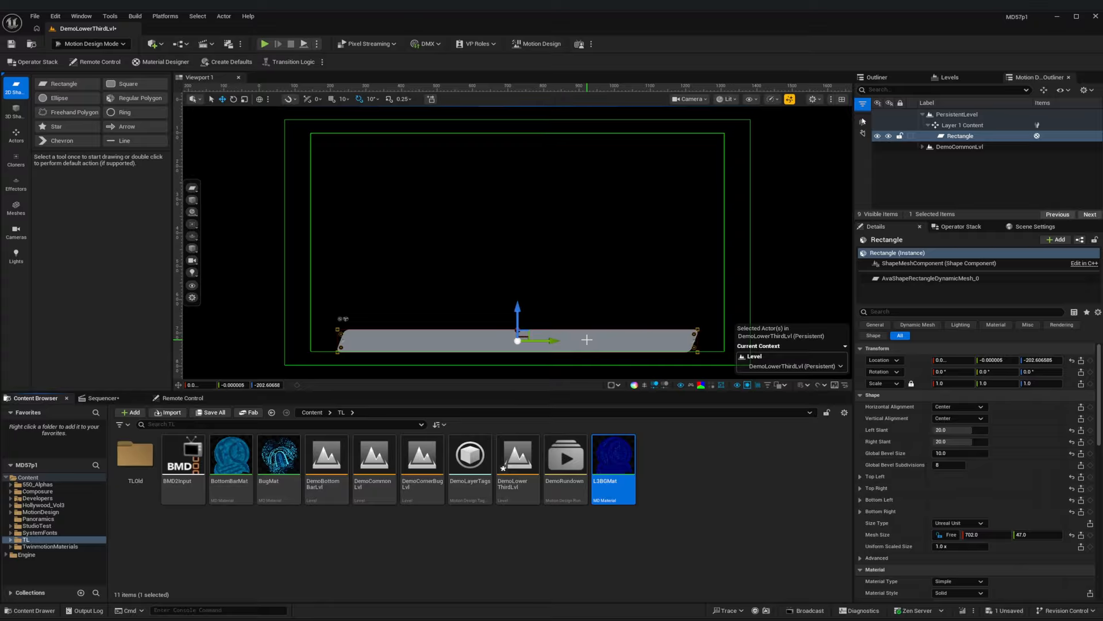
pyautogui.click(696, 471)
pyautogui.moveTo(614, 463); pyautogui.dragTo(603, 336)
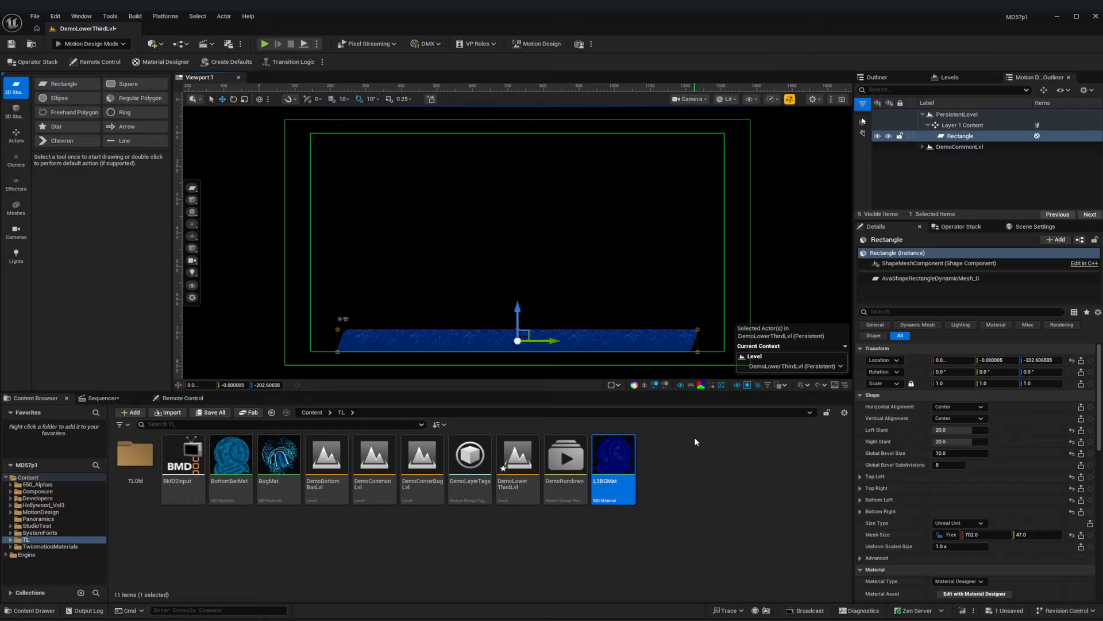
pyautogui.hotkey('ctrl', 's')
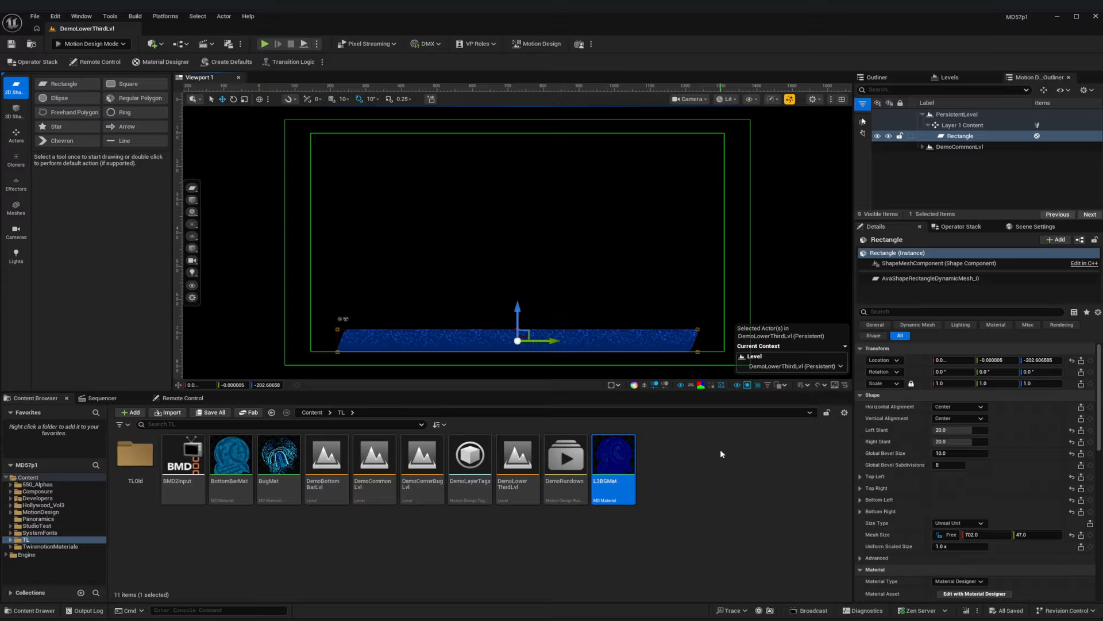
# - Add a Text Actor to the scene and parent it under the Rectangle
pyautogui.click(17, 135)
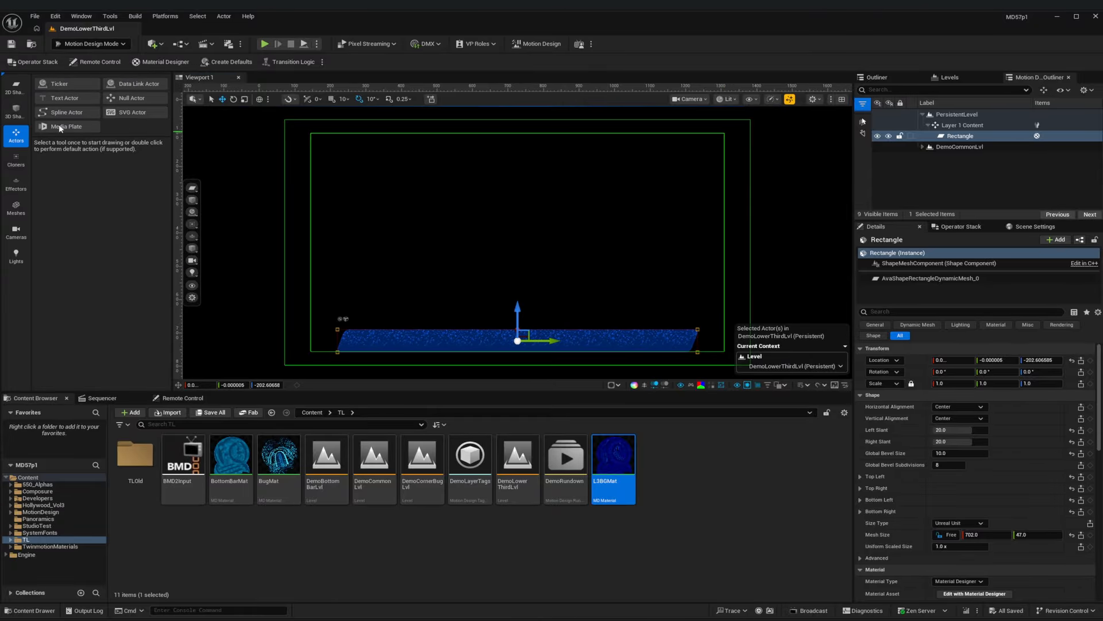
pyautogui.doubleClick(67, 100)
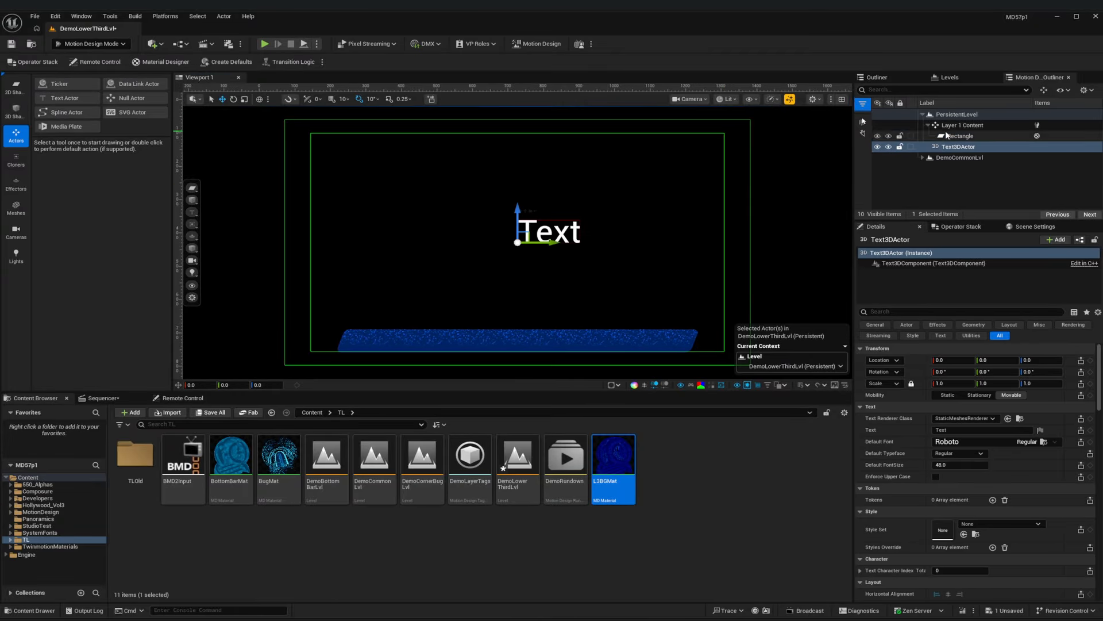
pyautogui.moveTo(954, 152); pyautogui.dragTo(955, 136)
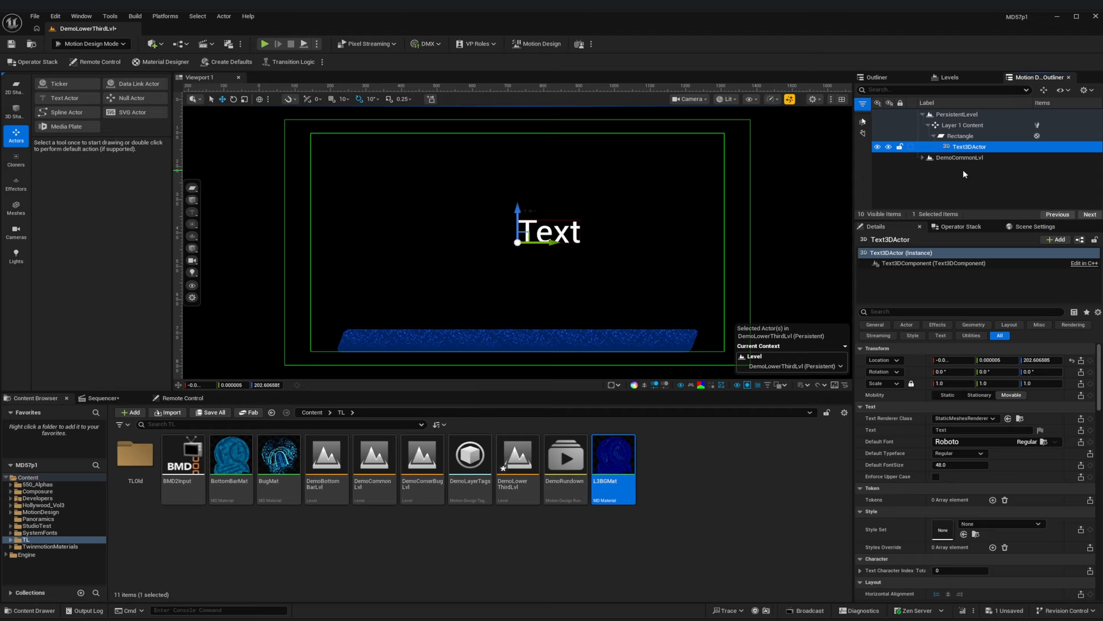
# - Set the text's Default Typeface to Bold and enable Enforce Upper Case
pyautogui.click(954, 453)
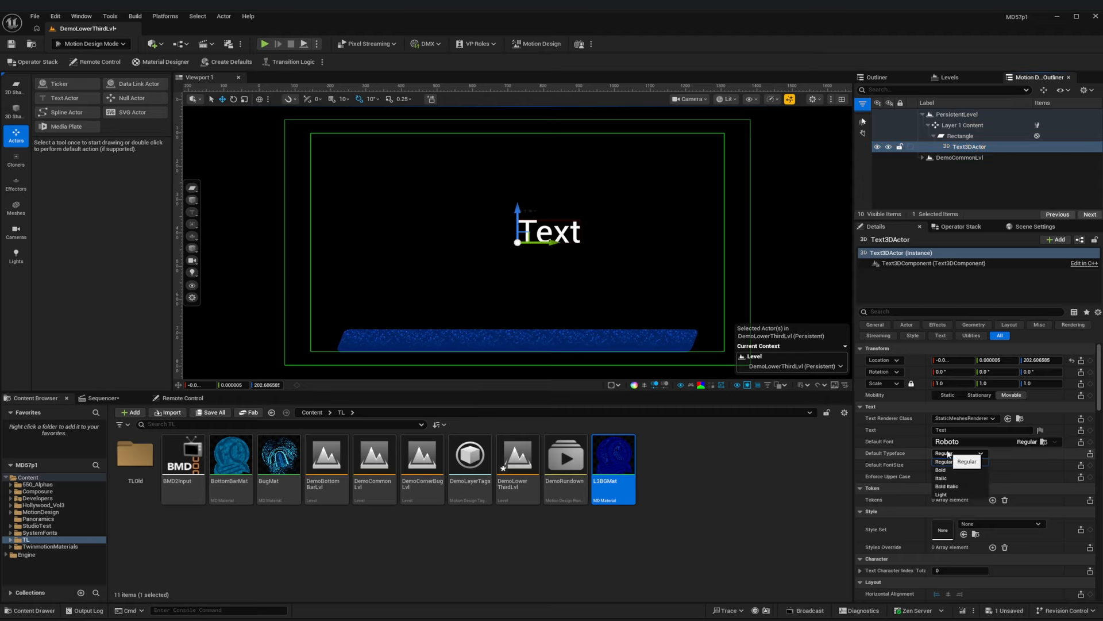
pyautogui.click(941, 469)
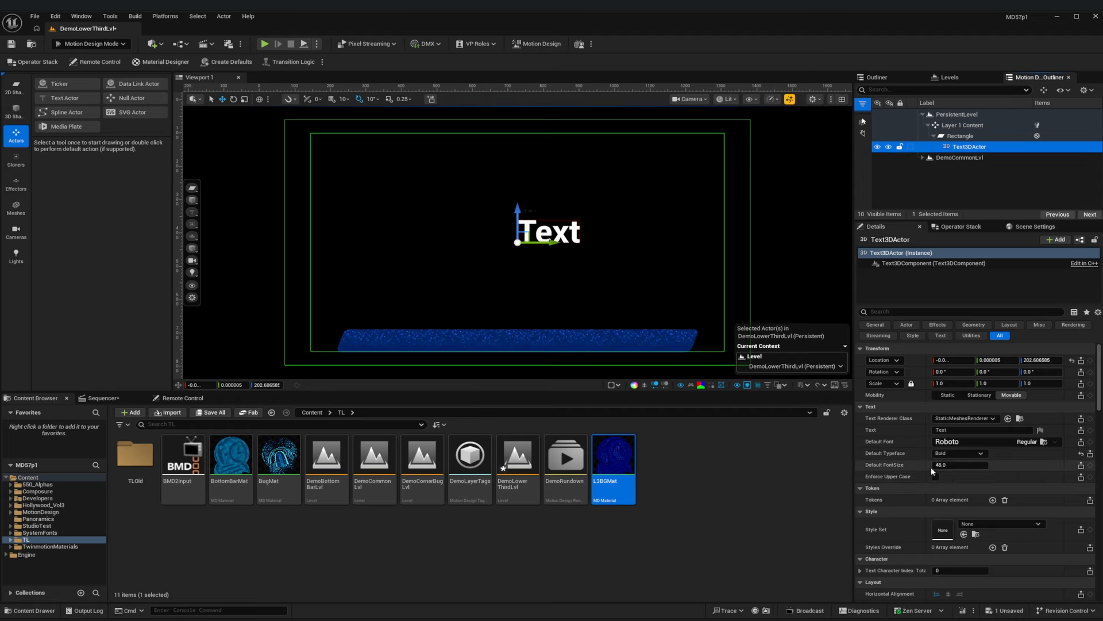
pyautogui.click(936, 476)
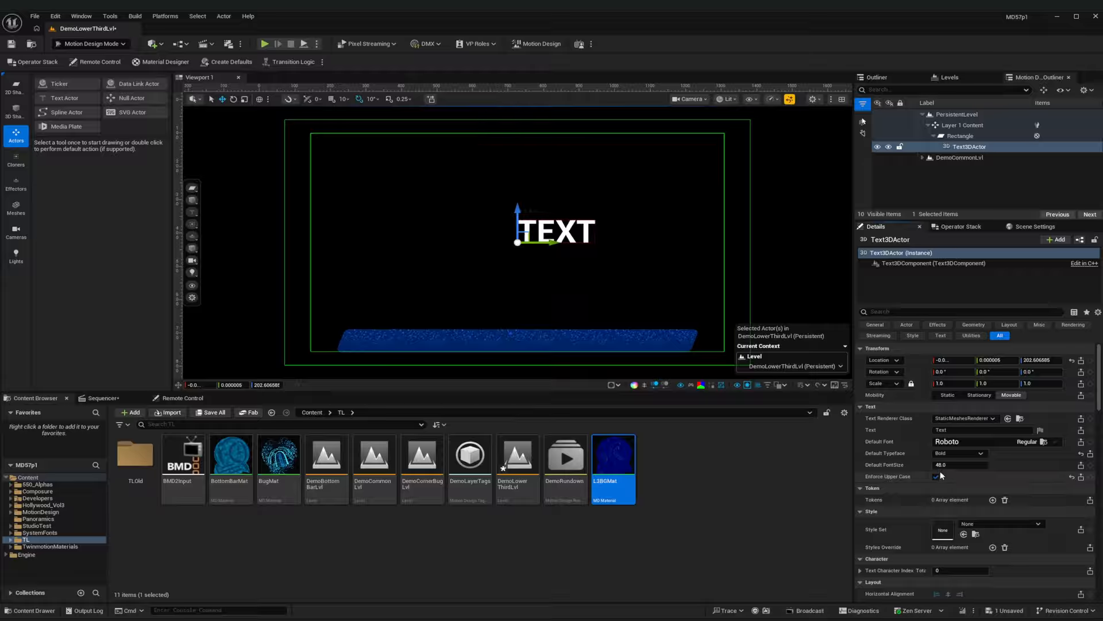
# - Set the text's Horizontal Alignment and Vertical Alignment to center
pyautogui.scroll(-1, 979, 455)
pyautogui.scroll(-5, 965, 483)
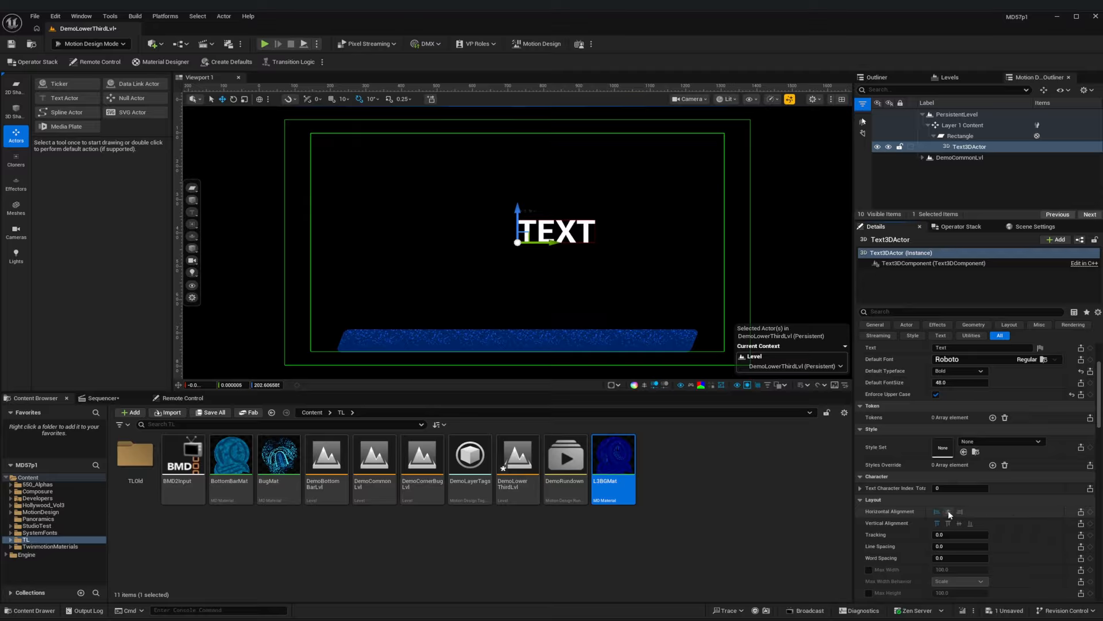
pyautogui.click(948, 510)
pyautogui.click(959, 523)
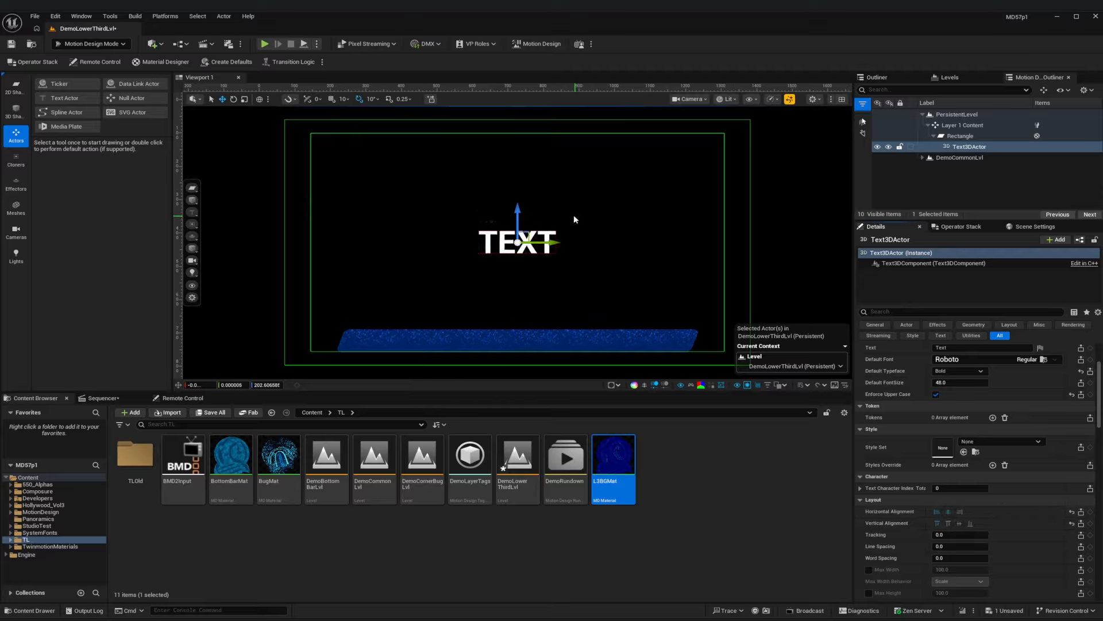
# - Set the text actor's Z location to 0 so it is centered on the Rectangle
pyautogui.scroll(6, 991, 388)
pyautogui.click(1035, 360)
pyautogui.write('0')
pyautogui.press('Return')
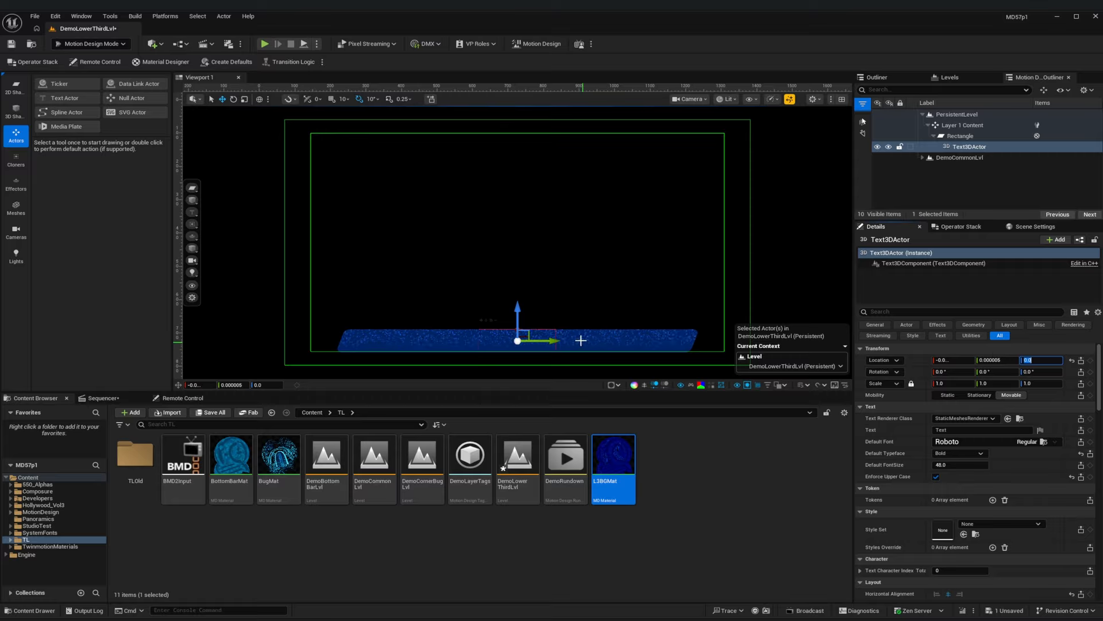
# - Set the text material's Blend Mode to Translucent
pyautogui.scroll(-10, 987, 429)
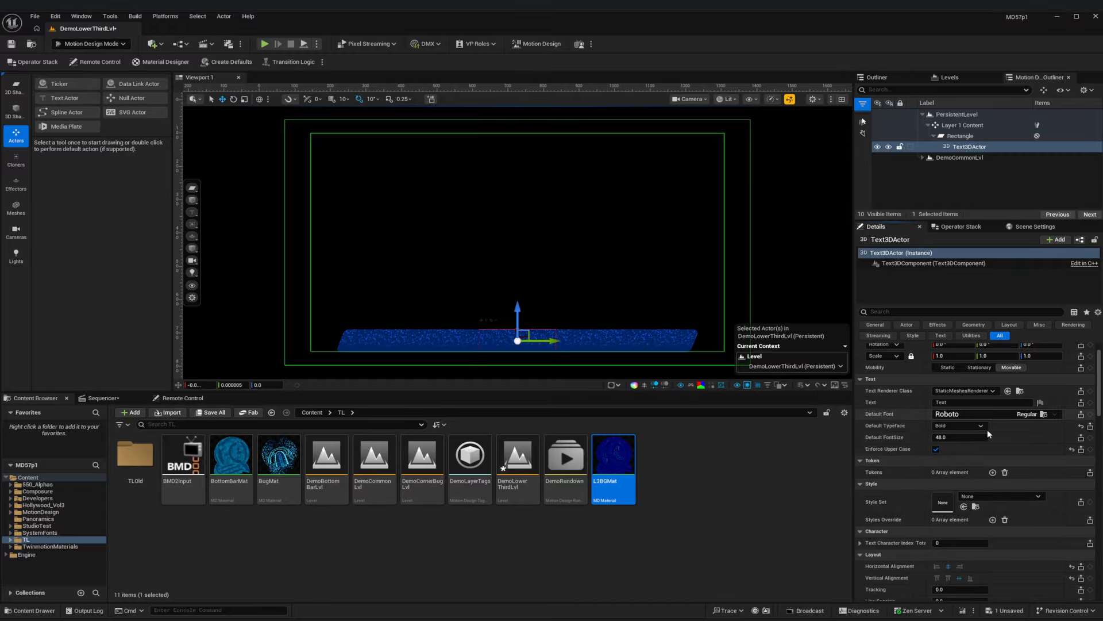
pyautogui.click(945, 494)
pyautogui.click(940, 516)
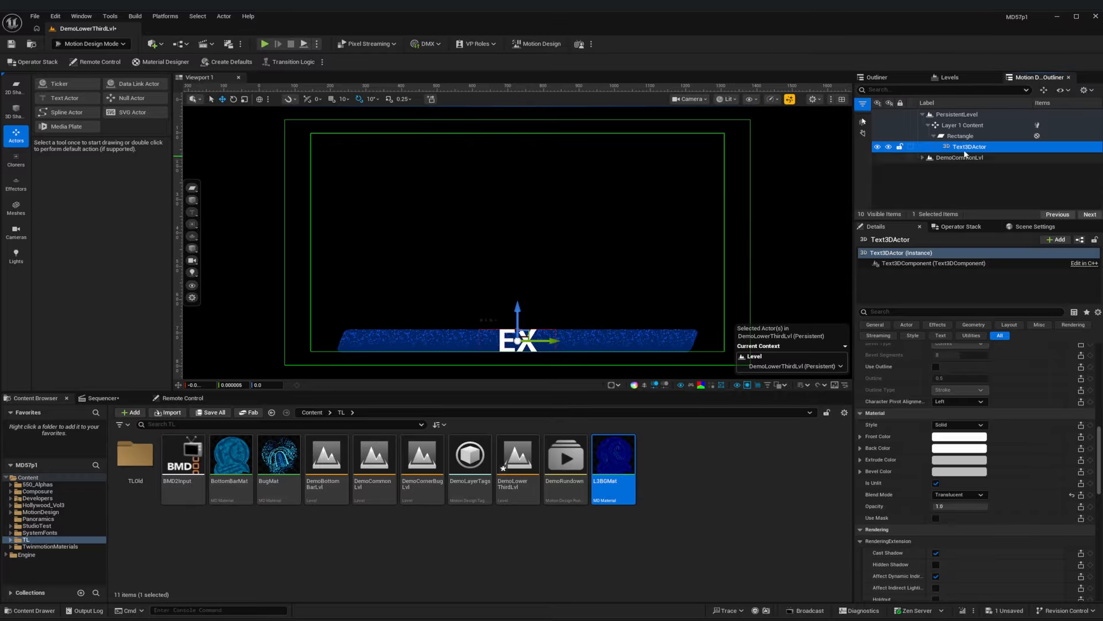
# - Add a Translucent Sort Priority modifier to Layer 1 Content
pyautogui.click(957, 127)
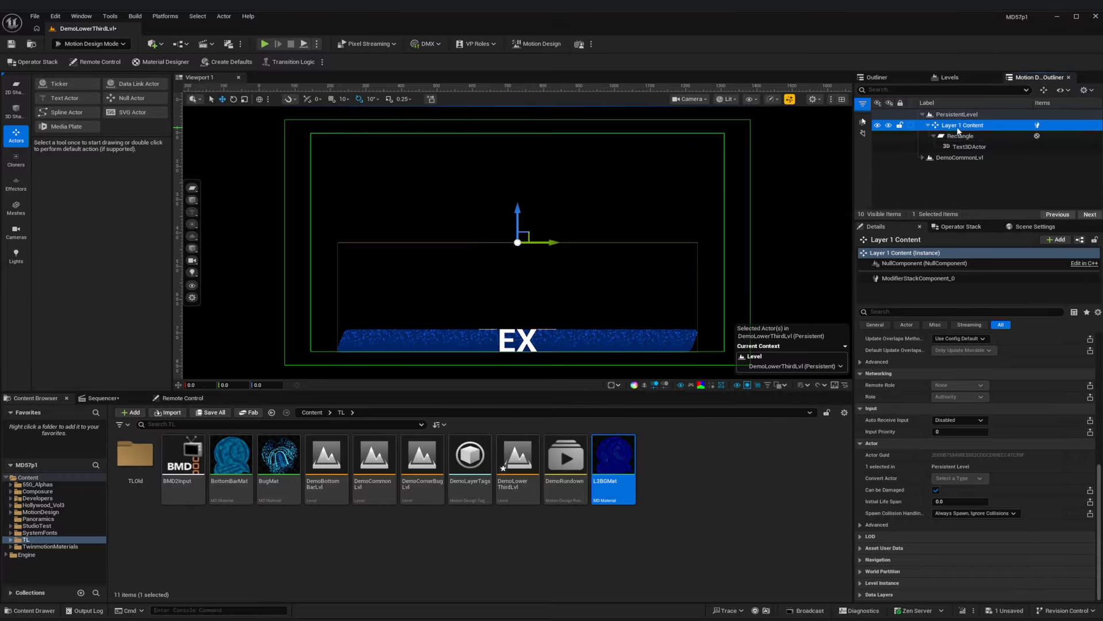
pyautogui.click(962, 227)
pyautogui.click(982, 282)
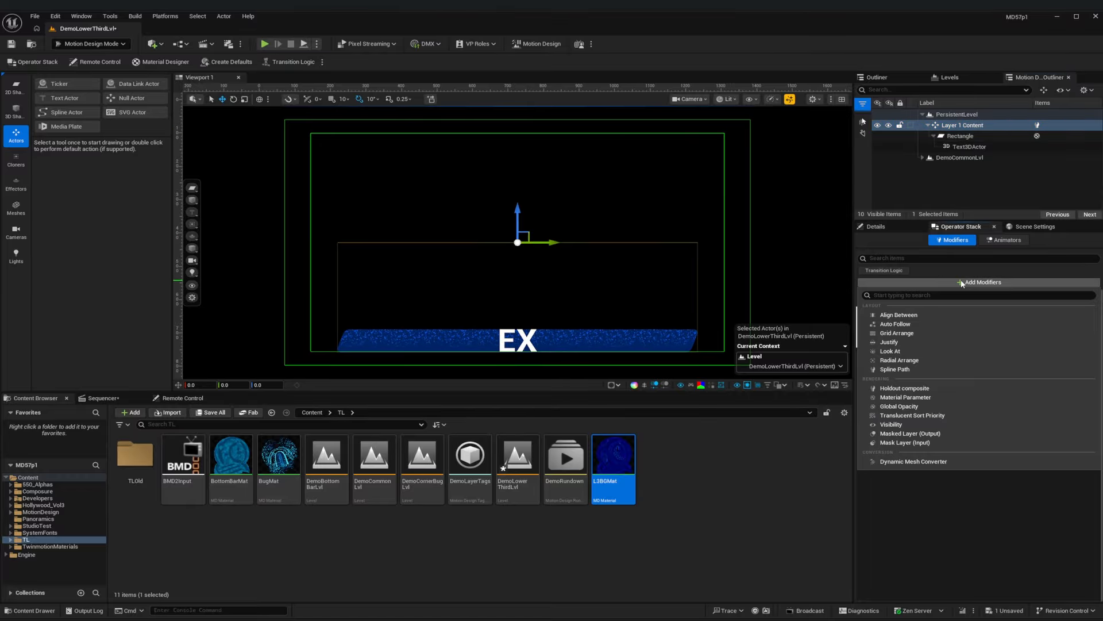
pyautogui.click(900, 419)
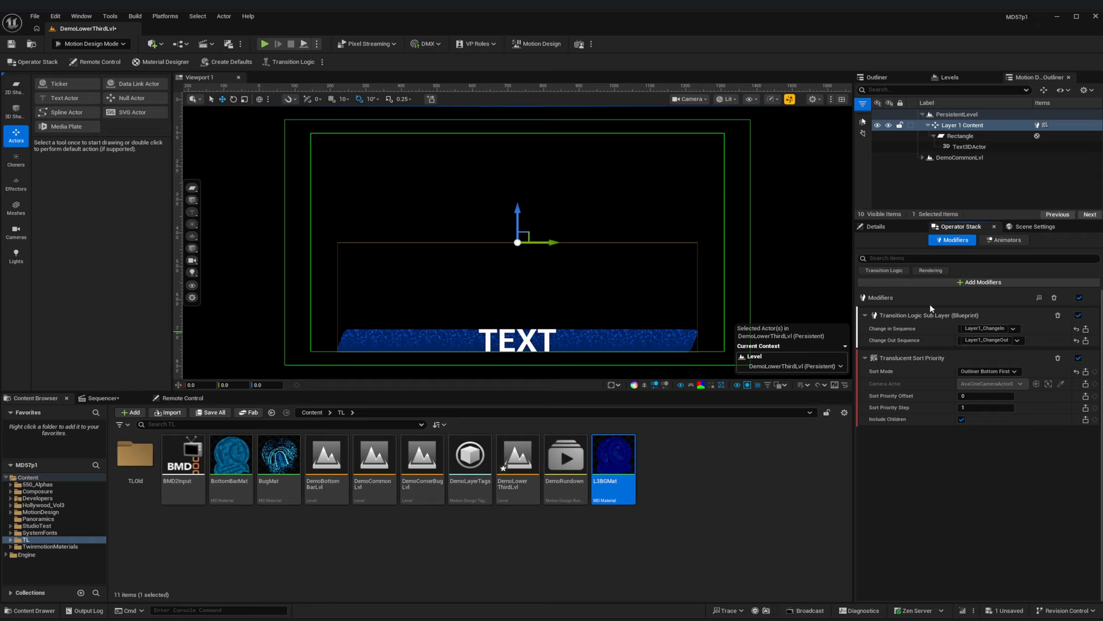
# - Scale the text actor uniformly to about 0.595 and expose its Text property to Remote Control
pyautogui.click(969, 146)
pyautogui.click(876, 226)
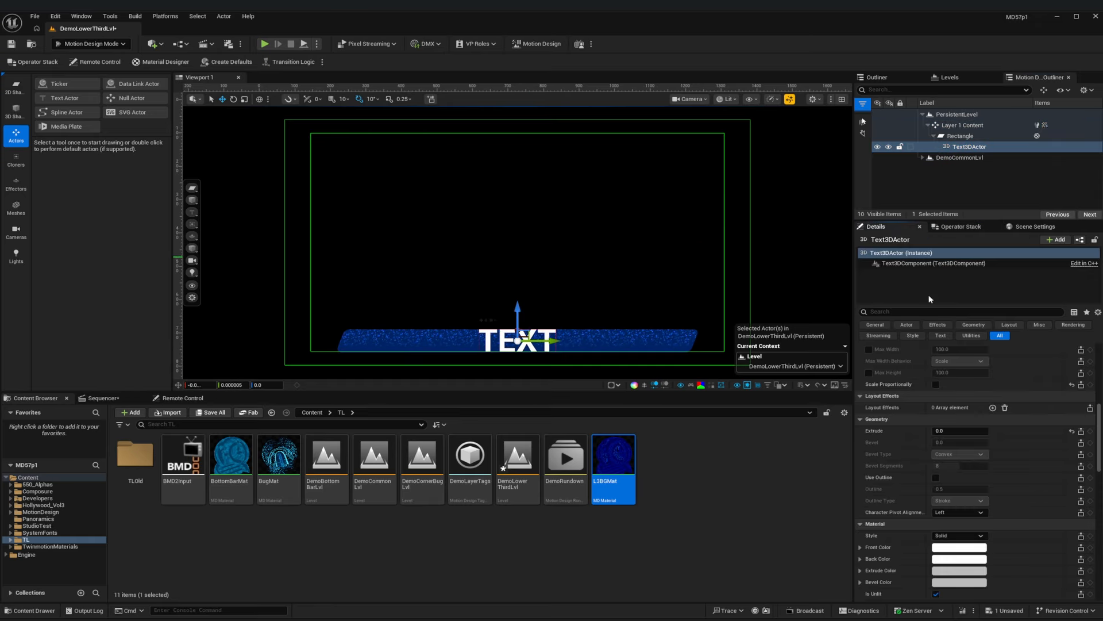
pyautogui.scroll(8, 1005, 476)
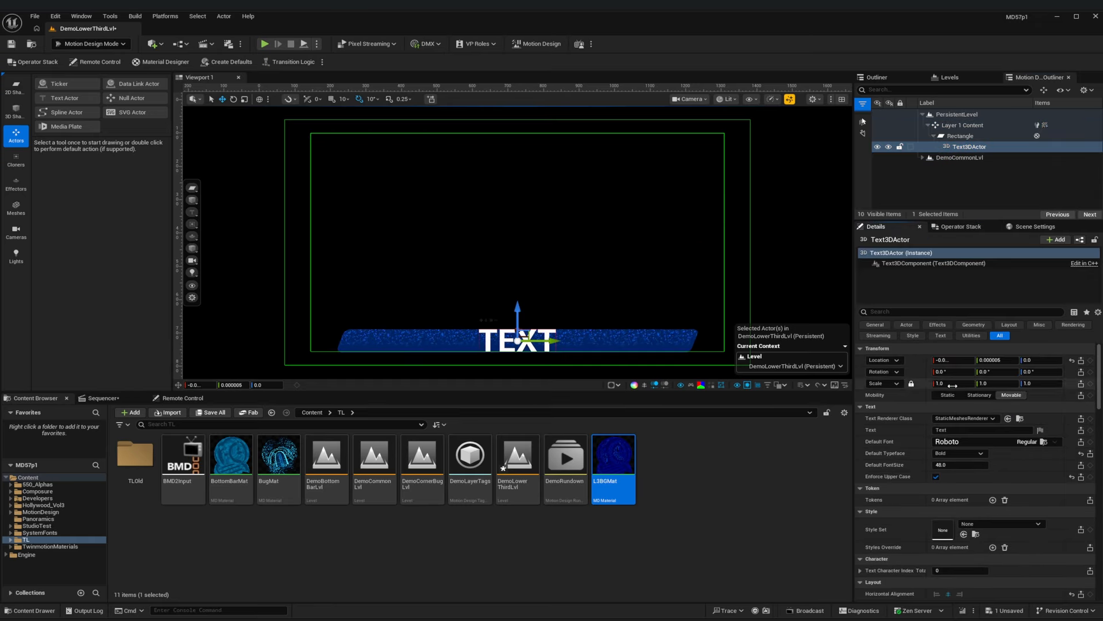
pyautogui.moveTo(951, 383); pyautogui.dragTo(914, 383)
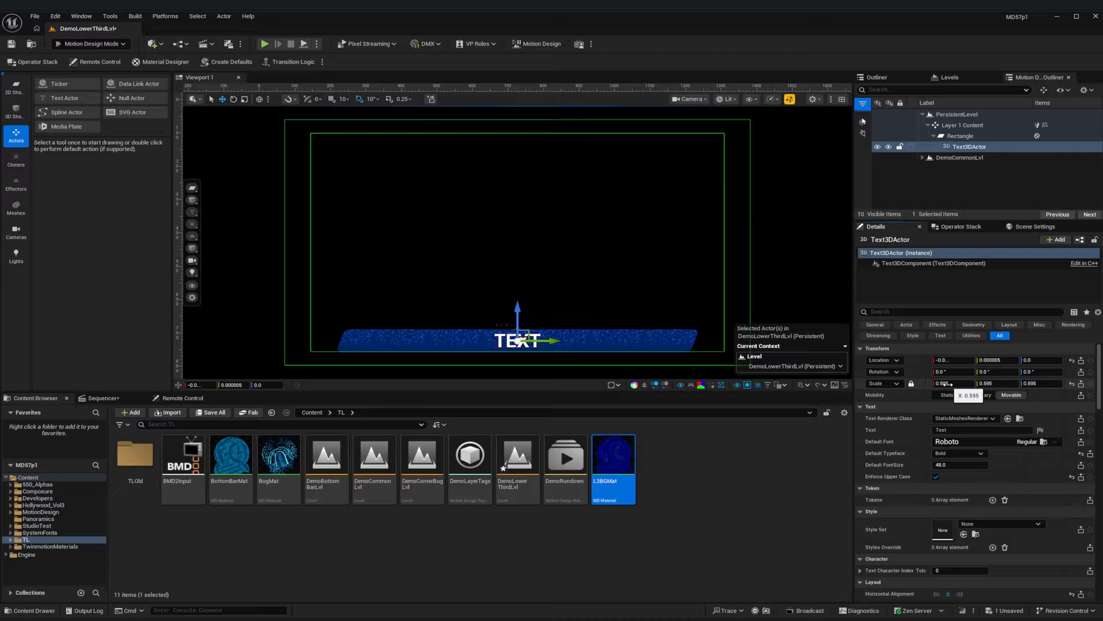
pyautogui.click(182, 398)
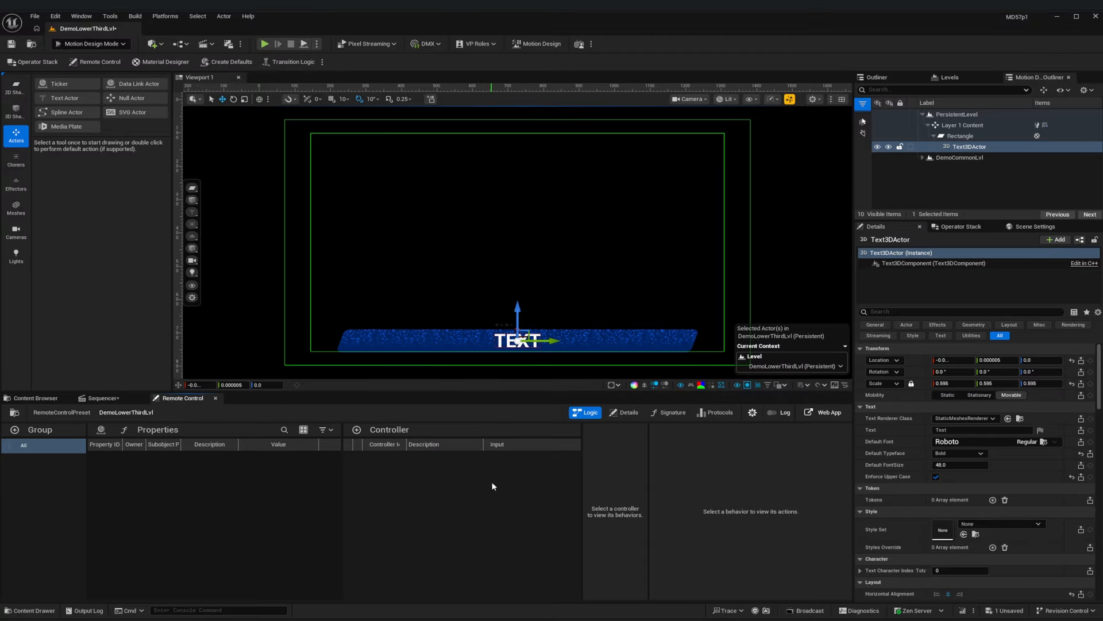
pyautogui.click(1081, 430)
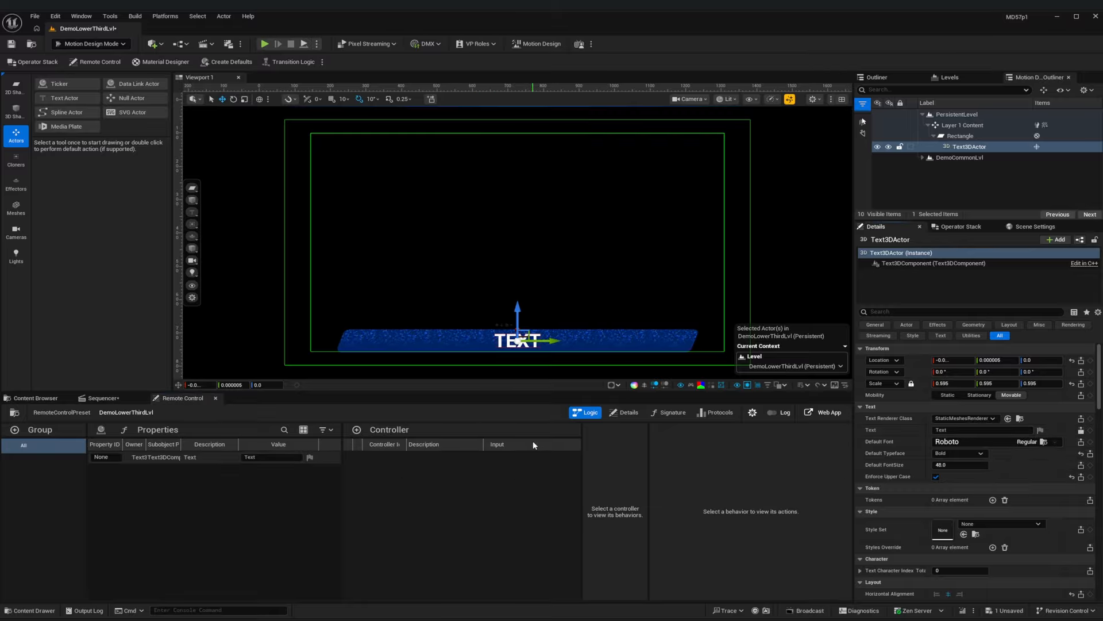
# - Open the Rectangle's L3BGMat material in Material Designer and switch it to an editable instance
pyautogui.click(957, 134)
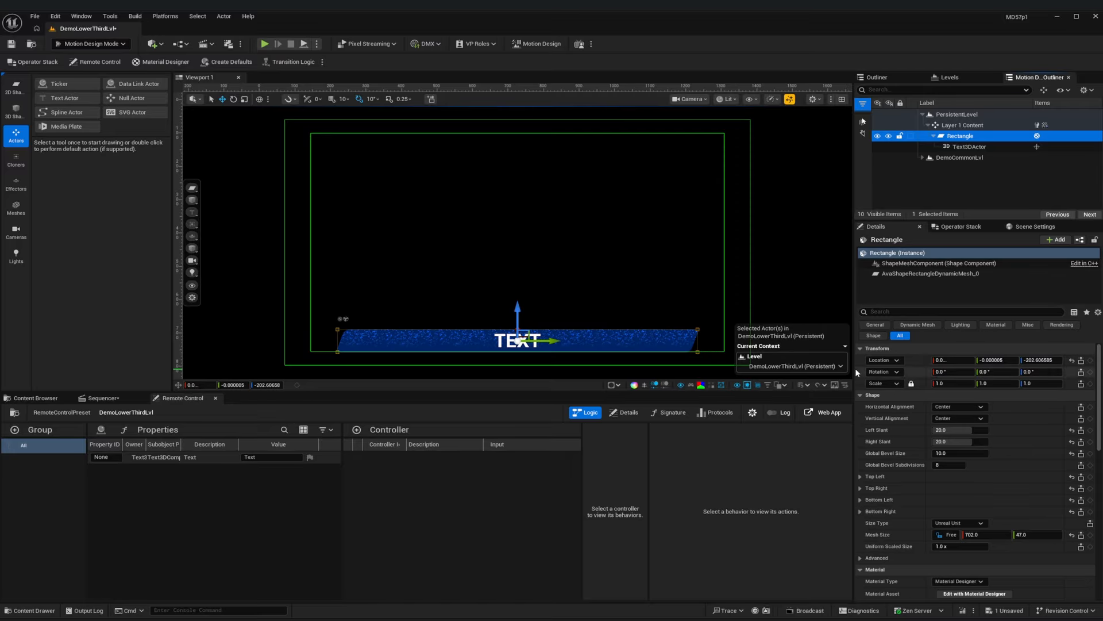
pyautogui.scroll(-5, 919, 459)
pyautogui.click(970, 470)
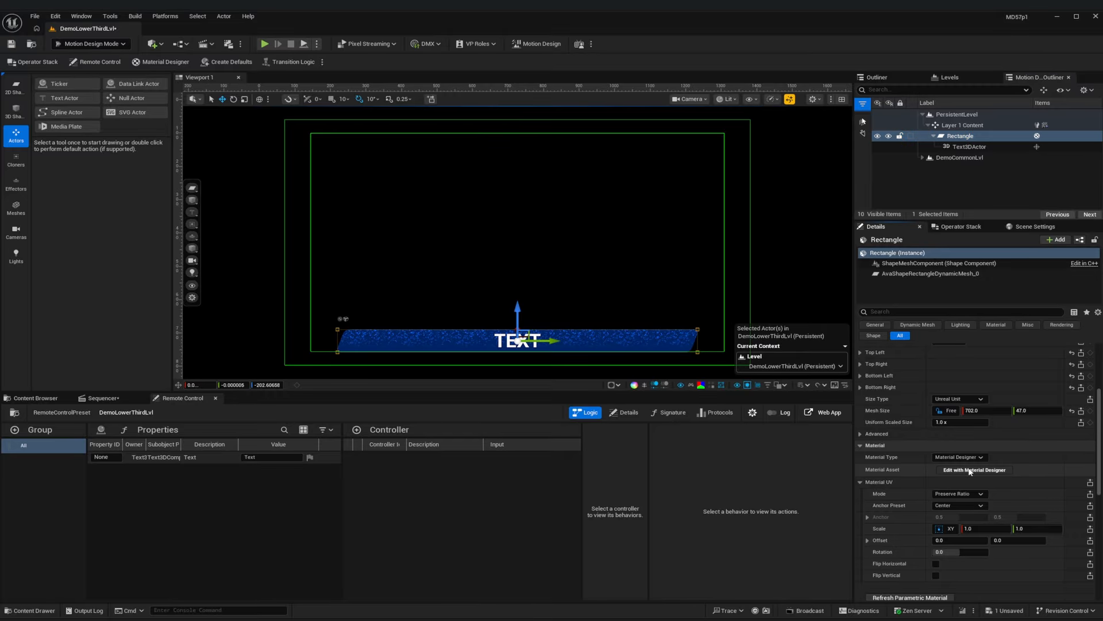
pyautogui.click(546, 102)
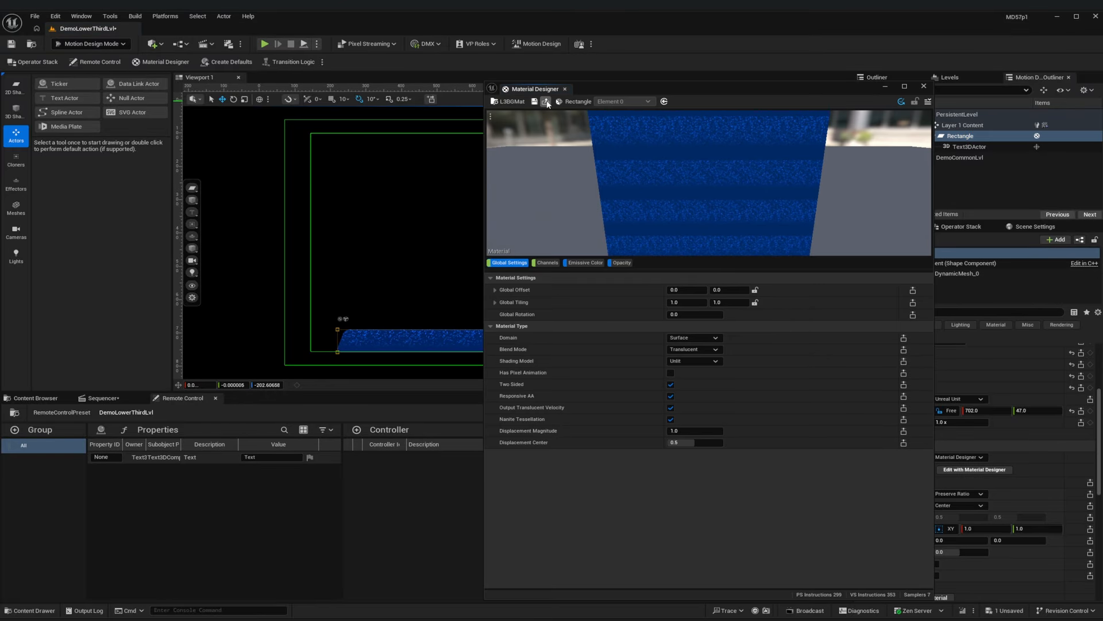
# - Expose the Emissive Color colors of Layer 0, Layer 1 and Layer 2 to Remote Control, and save the level
pyautogui.click(586, 263)
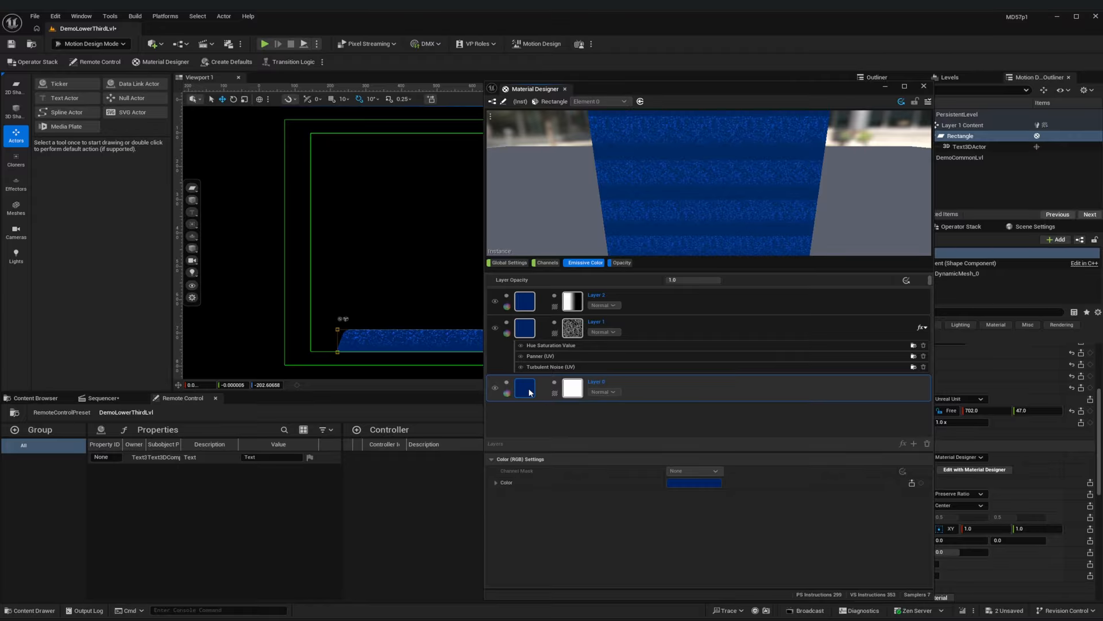
pyautogui.click(912, 483)
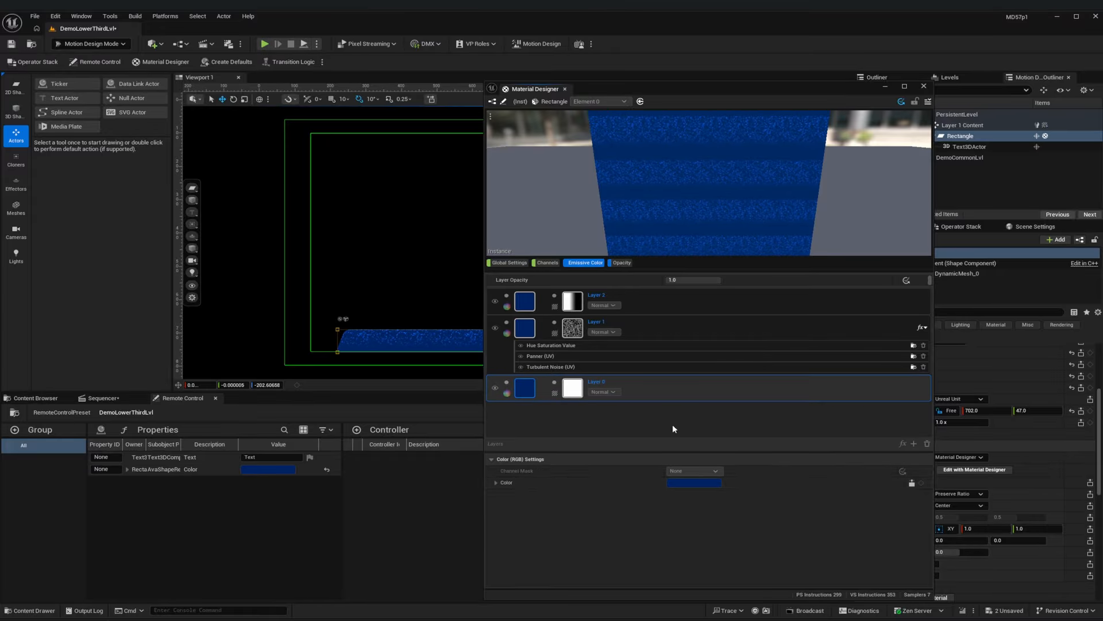
pyautogui.click(531, 329)
pyautogui.click(911, 483)
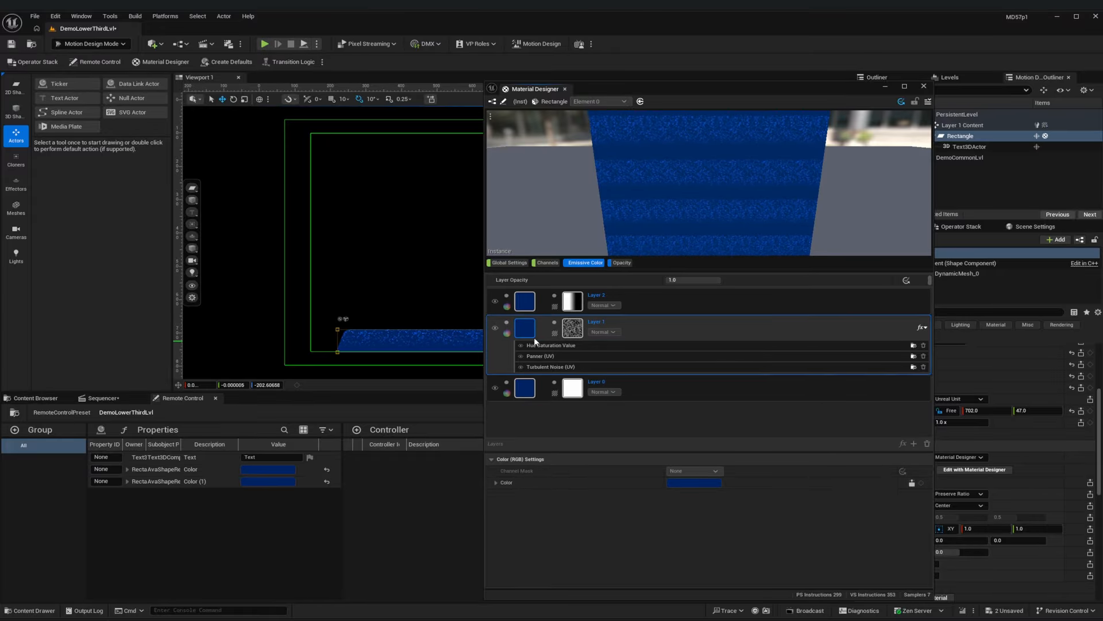
pyautogui.click(526, 302)
pyautogui.click(911, 483)
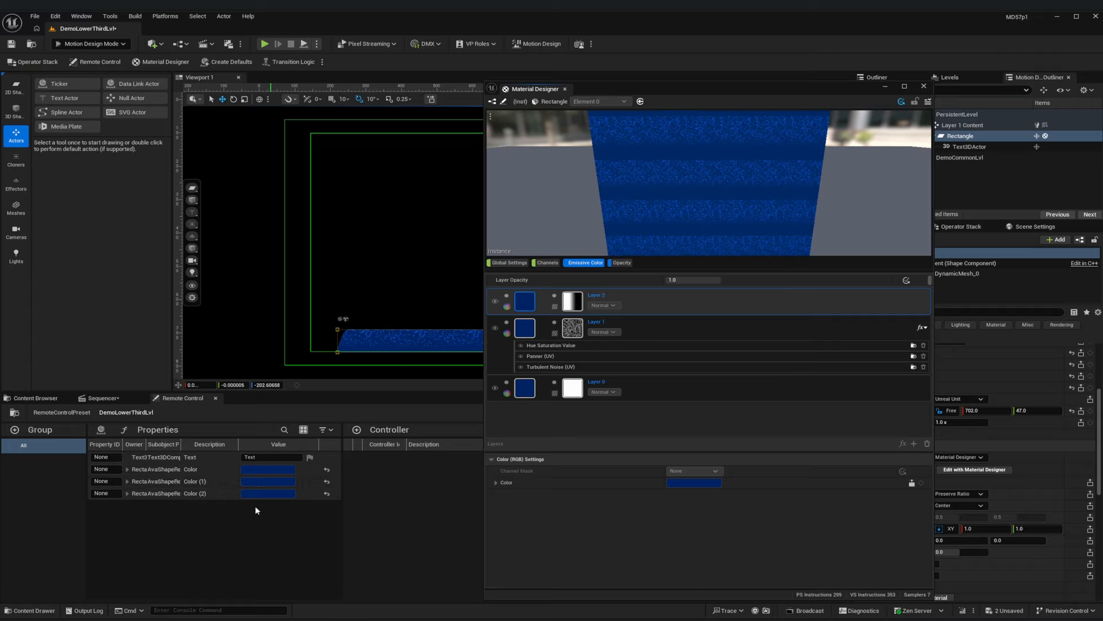
pyautogui.click(924, 86)
pyautogui.hotkey('ctrl', 's')
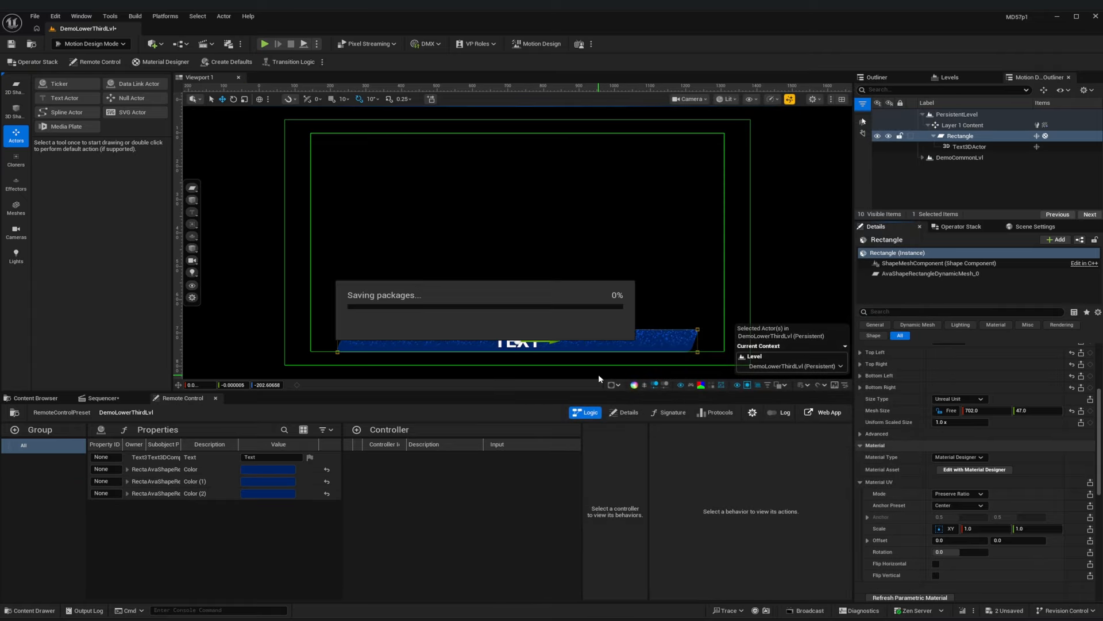
# - Create controllers from the exposed Text and Rectangle Color properties, and bind Color (1) and Color (2) to the color controller
pyautogui.moveTo(195, 457); pyautogui.dragTo(420, 457)
pyautogui.moveTo(172, 469); pyautogui.dragTo(419, 486)
pyautogui.click(466, 474)
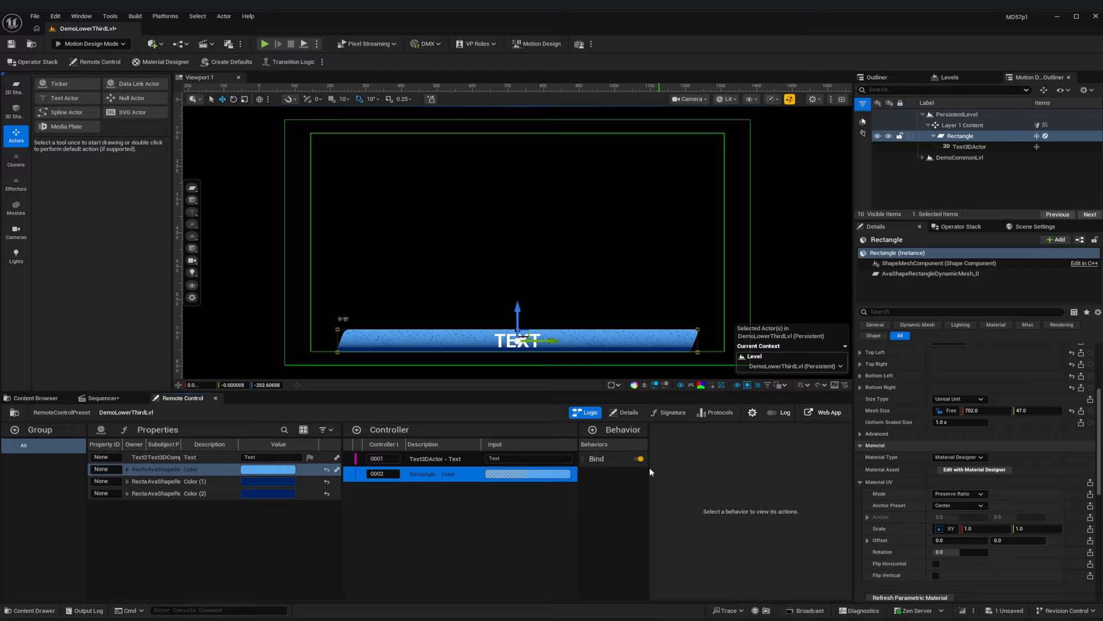
pyautogui.click(626, 459)
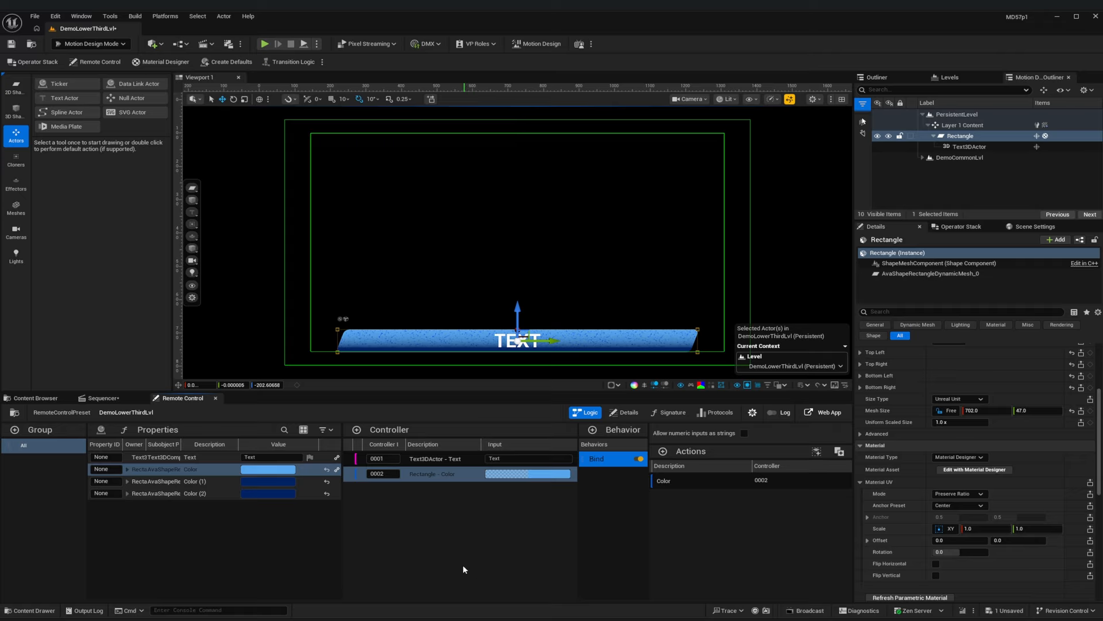
pyautogui.moveTo(172, 481); pyautogui.dragTo(747, 535)
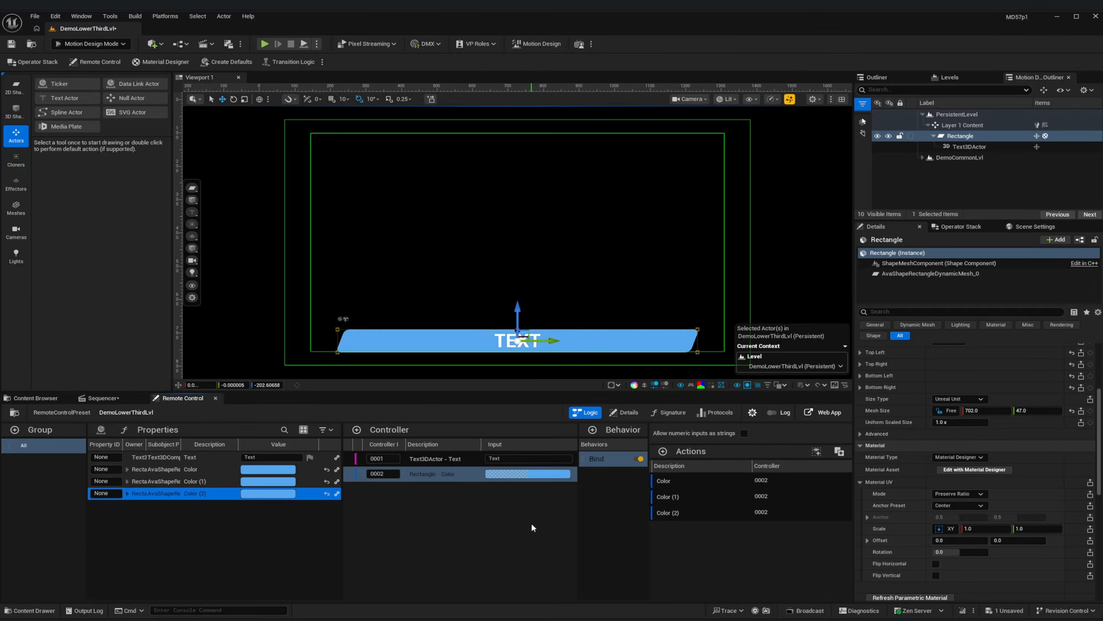
# - Set the Rectangle color controller to a dark blue with RGB about 0.006, 0.02, 0.099, and save the level
pyautogui.click(554, 474)
pyautogui.moveTo(594, 423); pyautogui.dragTo(582, 406)
pyautogui.moveTo(693, 406); pyautogui.dragTo(694, 474)
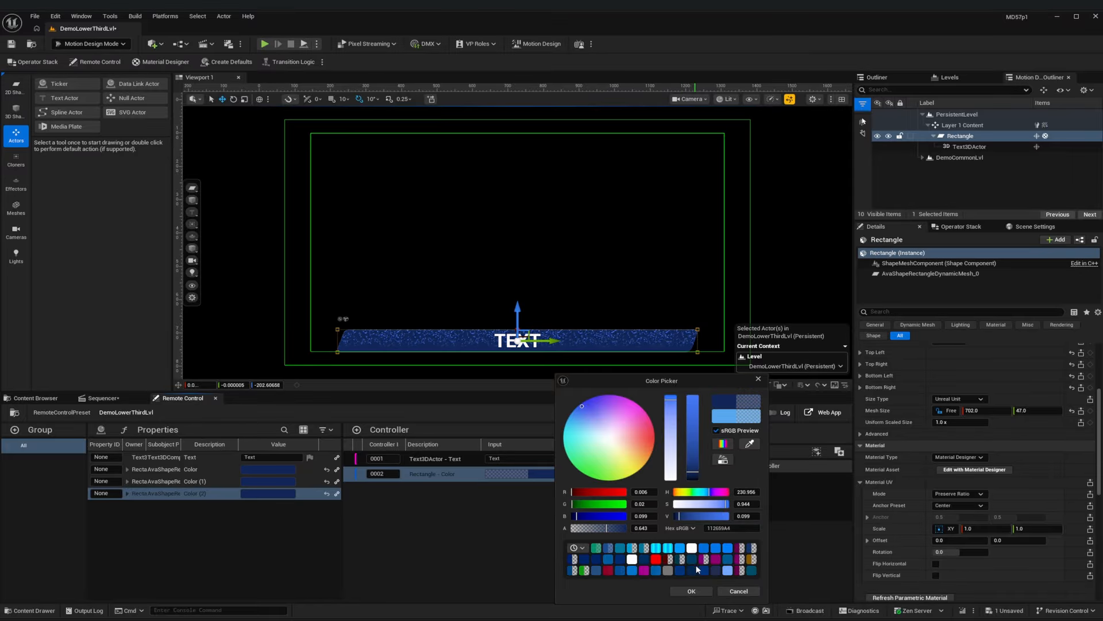
pyautogui.click(692, 591)
pyautogui.hotkey('ctrl', 's')
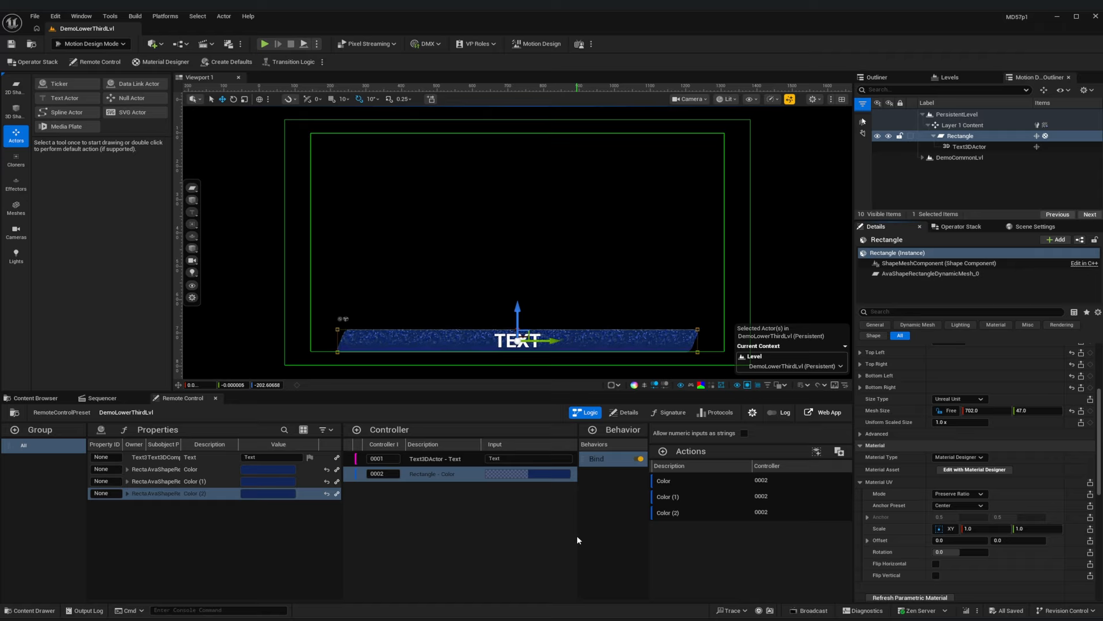
# - In the In sequence, key the location of Layer 1 Content at frame 30
pyautogui.click(119, 397)
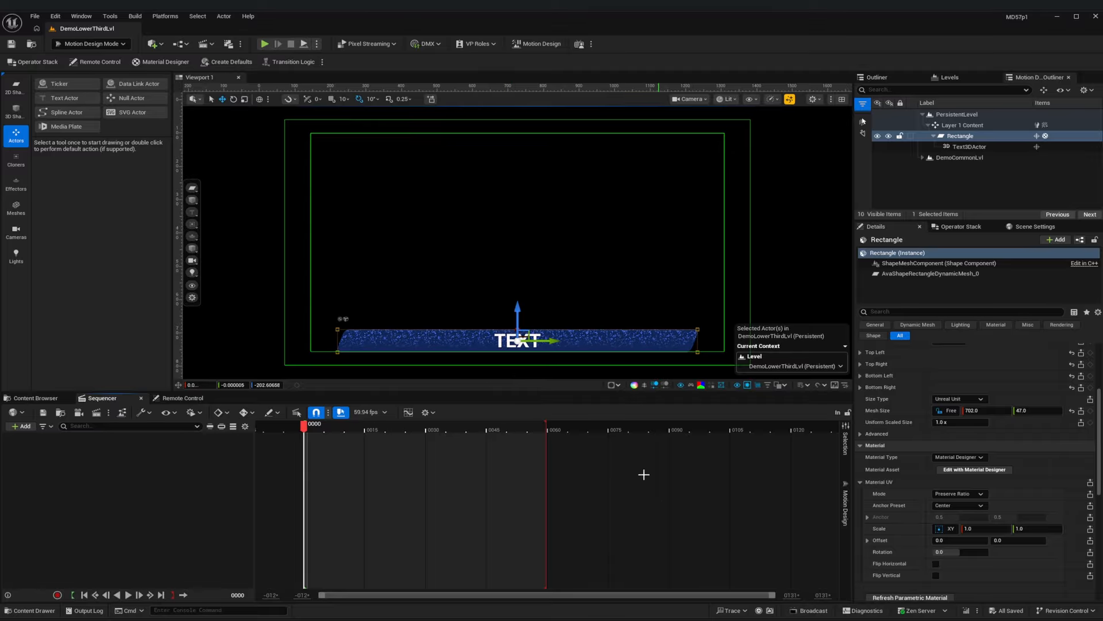
pyautogui.click(845, 506)
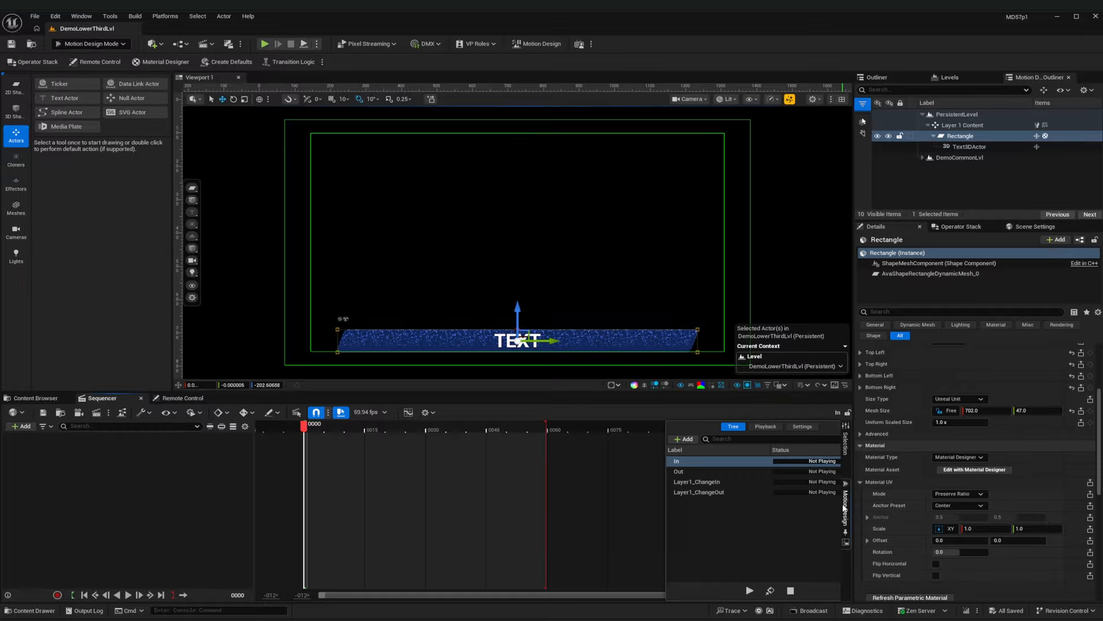
pyautogui.click(232, 497)
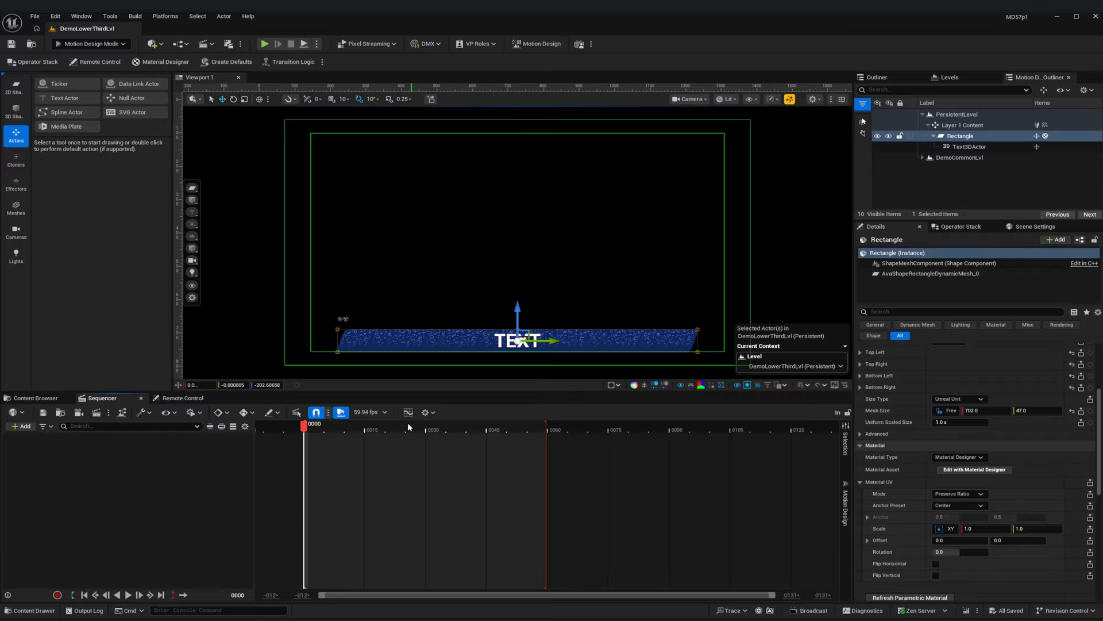
pyautogui.moveTo(306, 432); pyautogui.dragTo(431, 435)
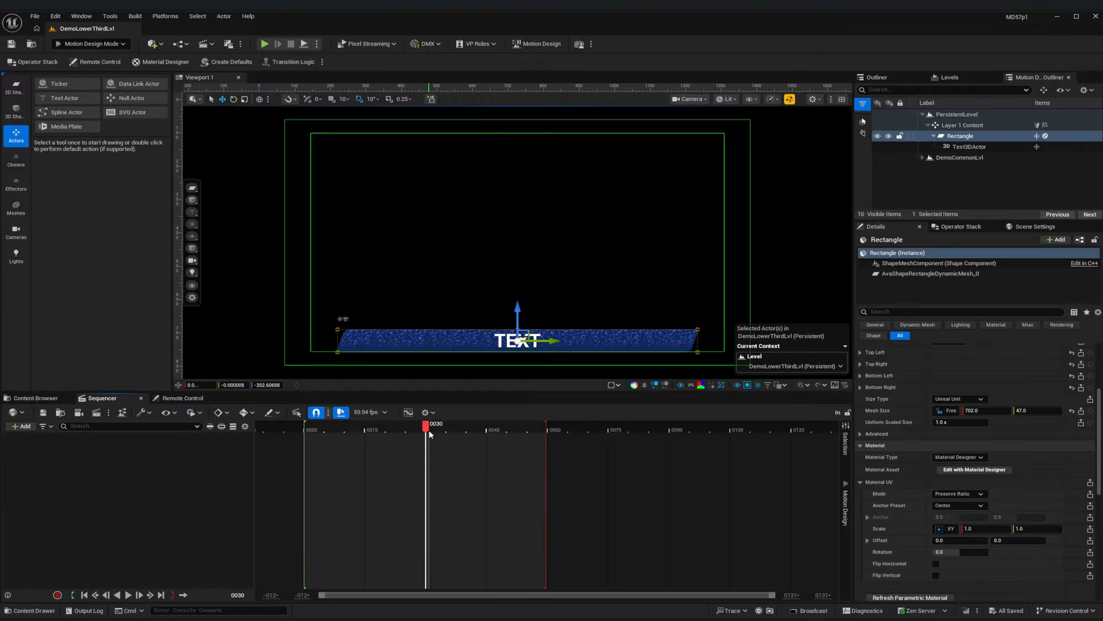
pyautogui.scroll(3, 897, 414)
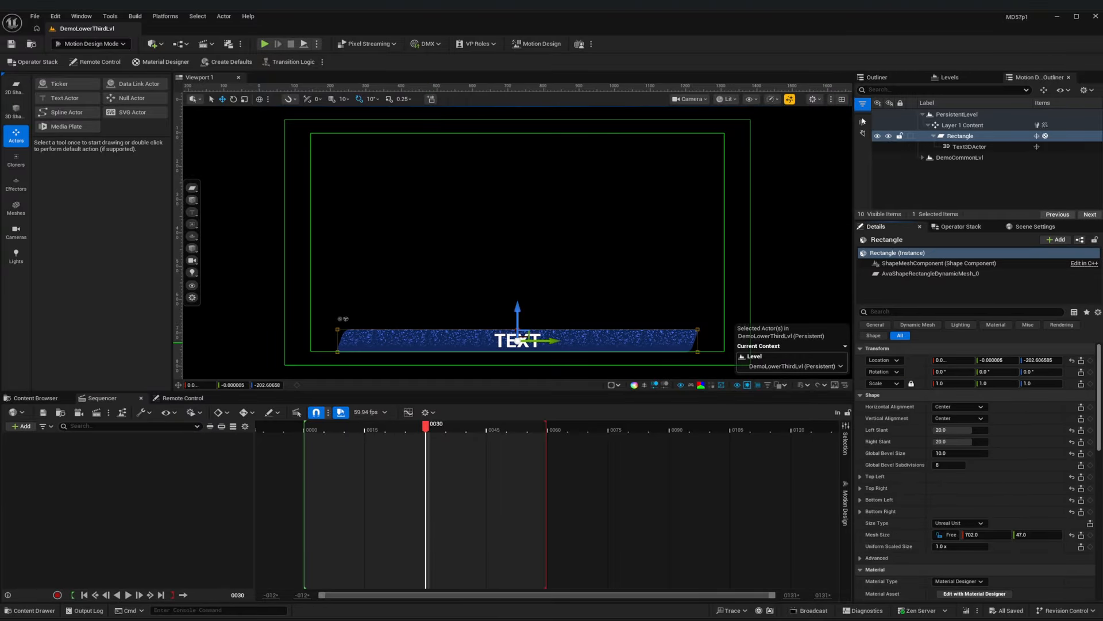
pyautogui.click(965, 125)
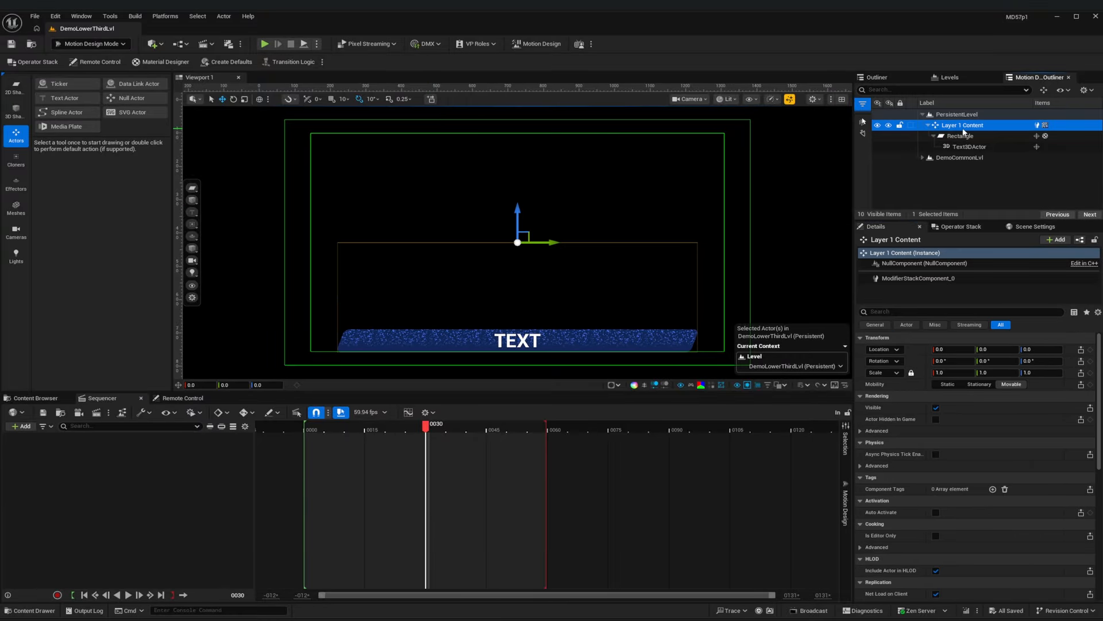
pyautogui.click(1090, 350)
# - Key Layer 1 Content's Z location at -200 at frame 0, and shorten the In sequence to about 30 frames
pyautogui.click(84, 594)
pyautogui.click(1041, 348)
pyautogui.write('-157')
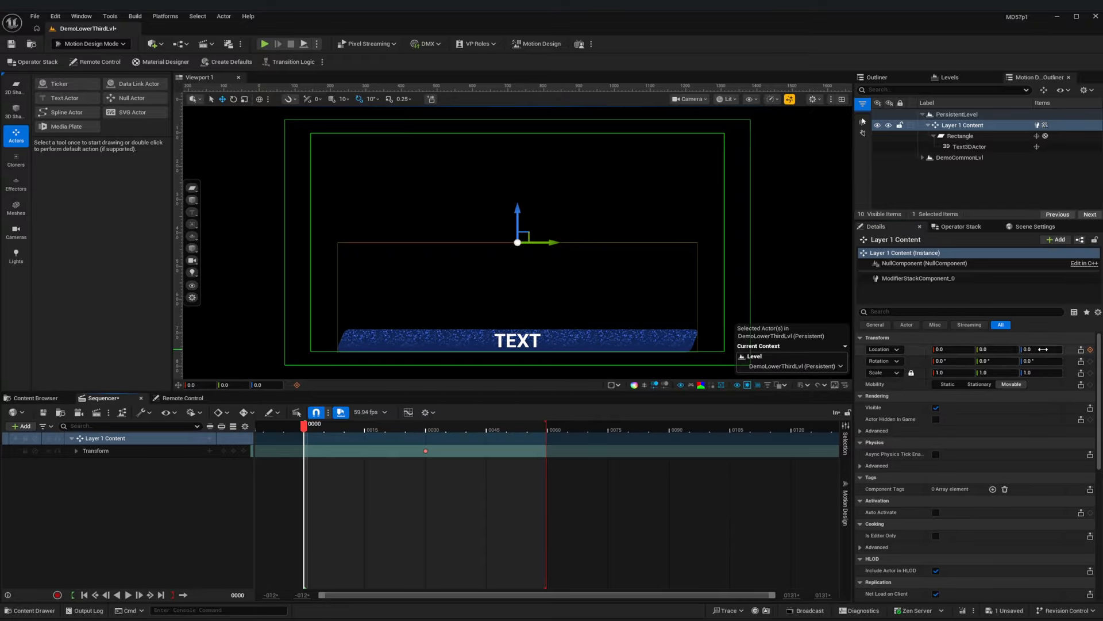
pyautogui.press('Return')
pyautogui.moveTo(1041, 349); pyautogui.dragTo(1009, 350)
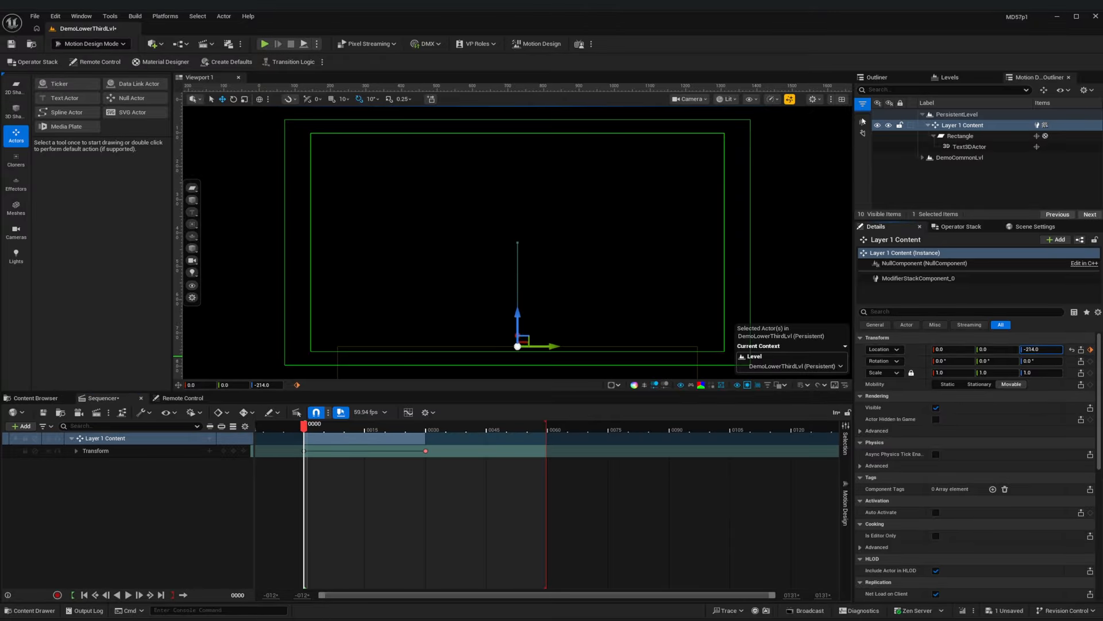
pyautogui.click(1045, 350)
pyautogui.write('-200')
pyautogui.press('Return')
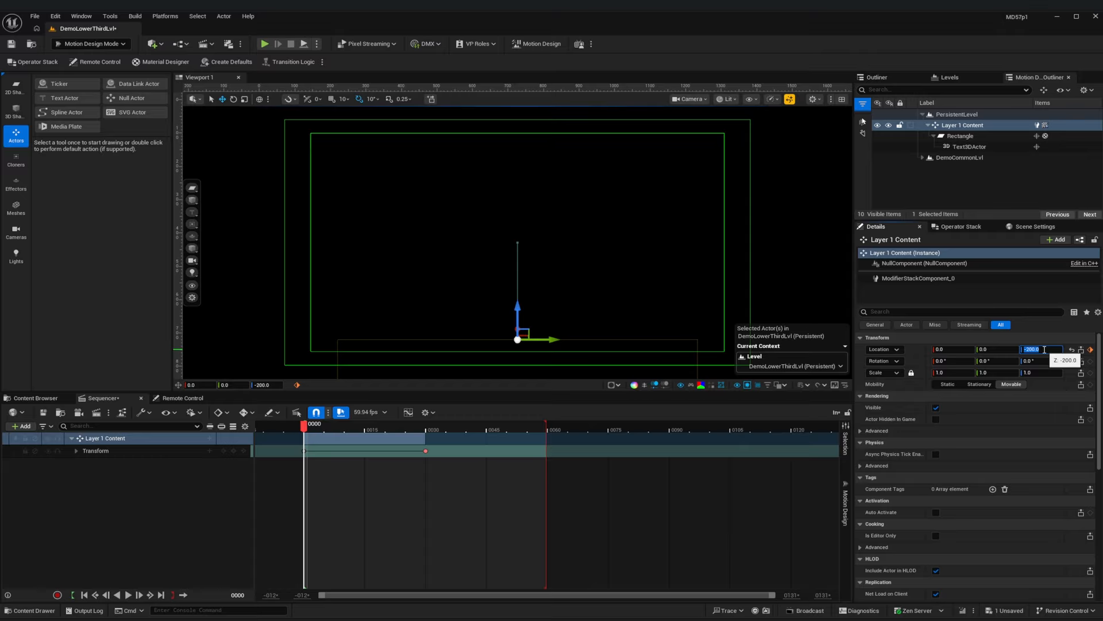
pyautogui.click(1090, 349)
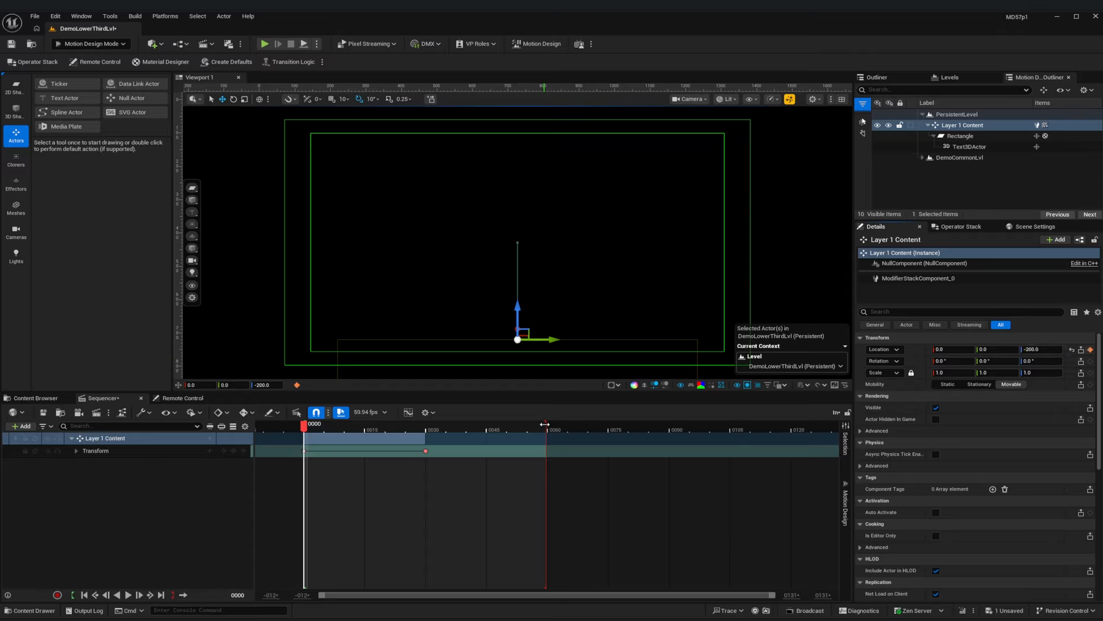
pyautogui.moveTo(545, 424); pyautogui.dragTo(428, 428)
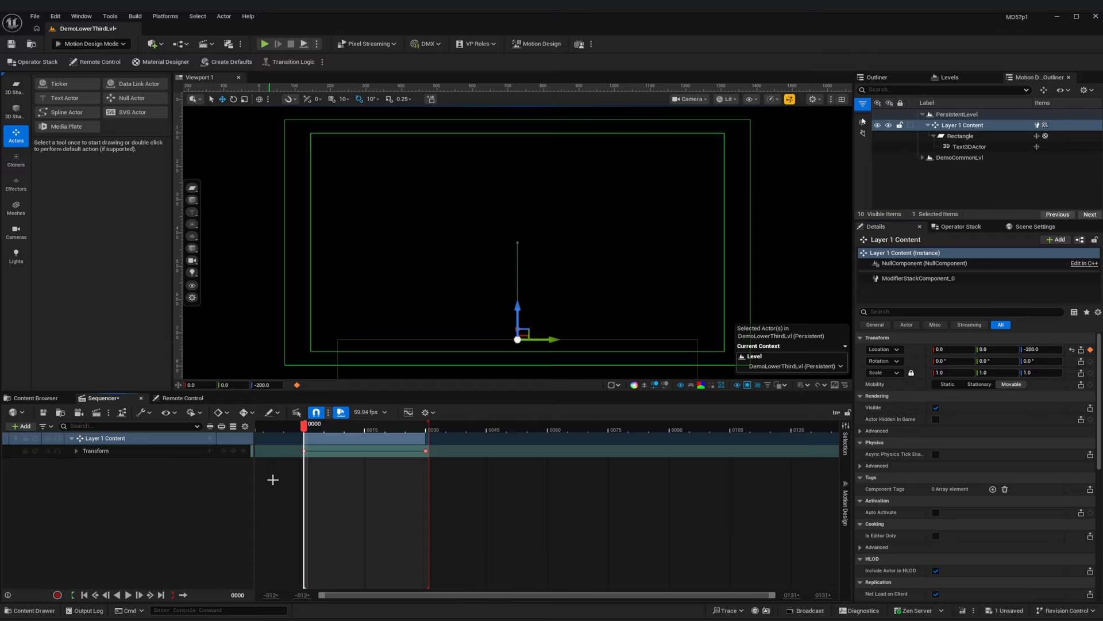
# - Apply the Quartic Ease Out curve to the In sequence's transform keys and play the animation
pyautogui.click(439, 447)
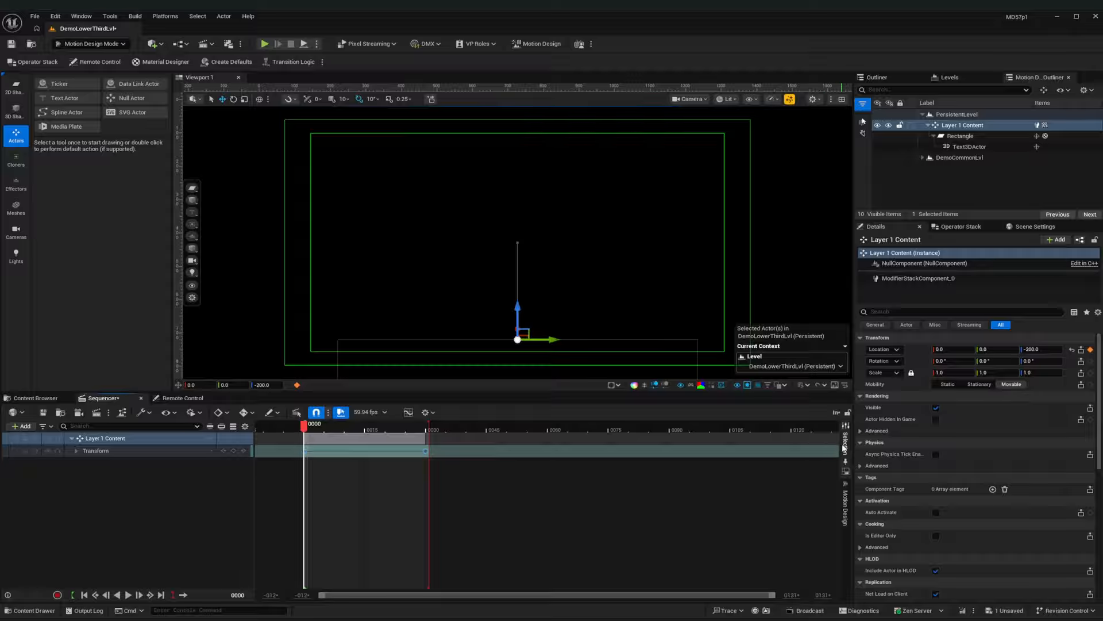
pyautogui.click(843, 445)
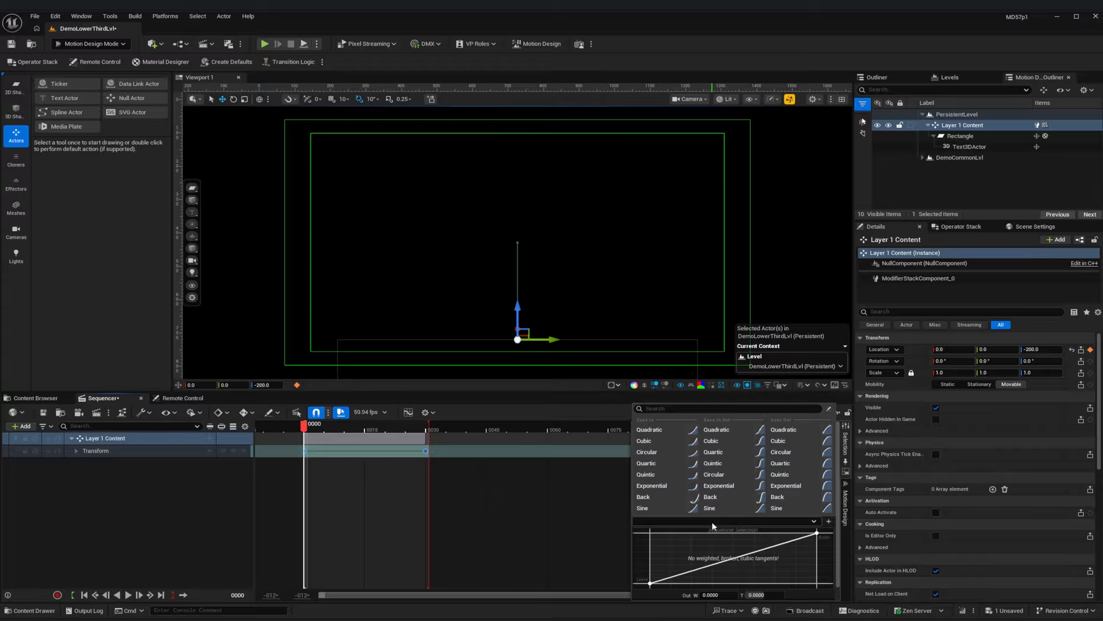
pyautogui.click(780, 465)
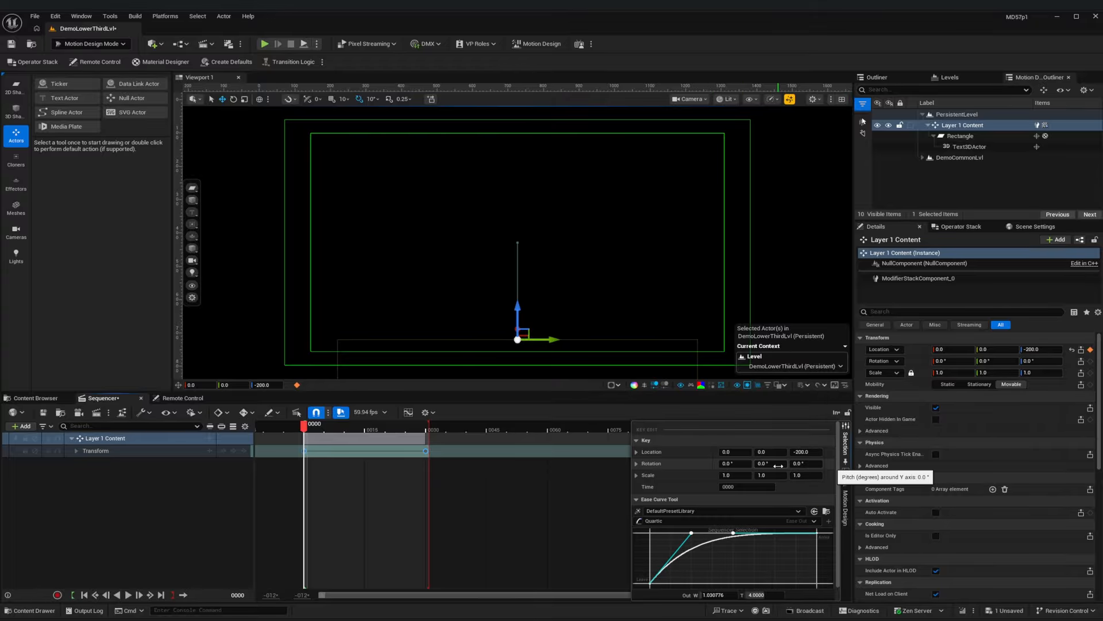
pyautogui.click(106, 540)
pyautogui.click(129, 594)
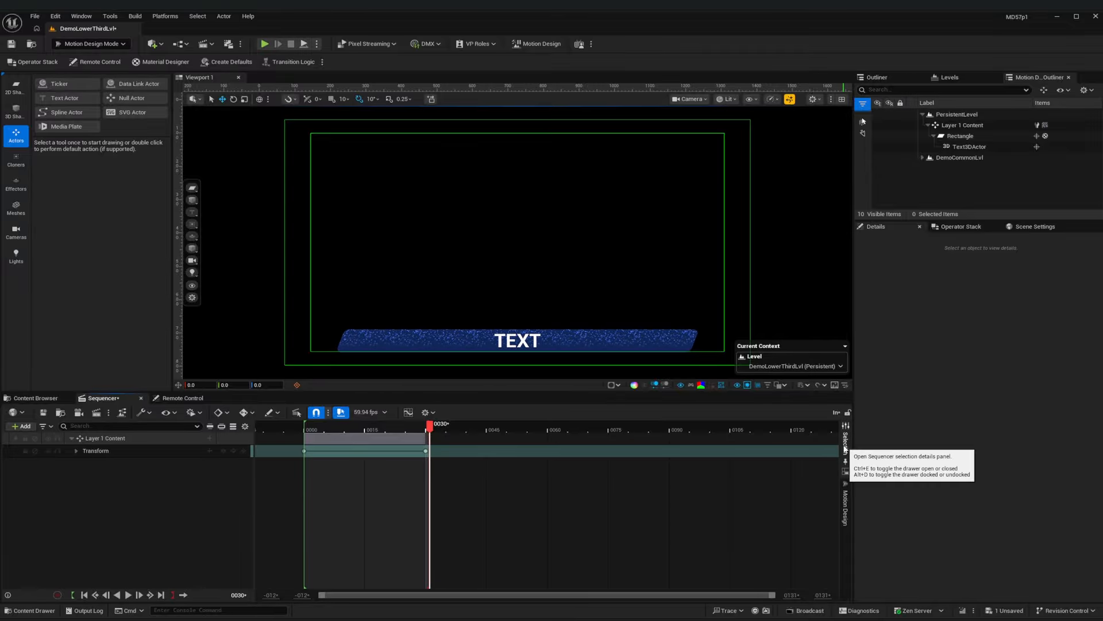
# - Switch to the Out sequence and key the location of Layer 1 Content at frame 0
pyautogui.click(846, 506)
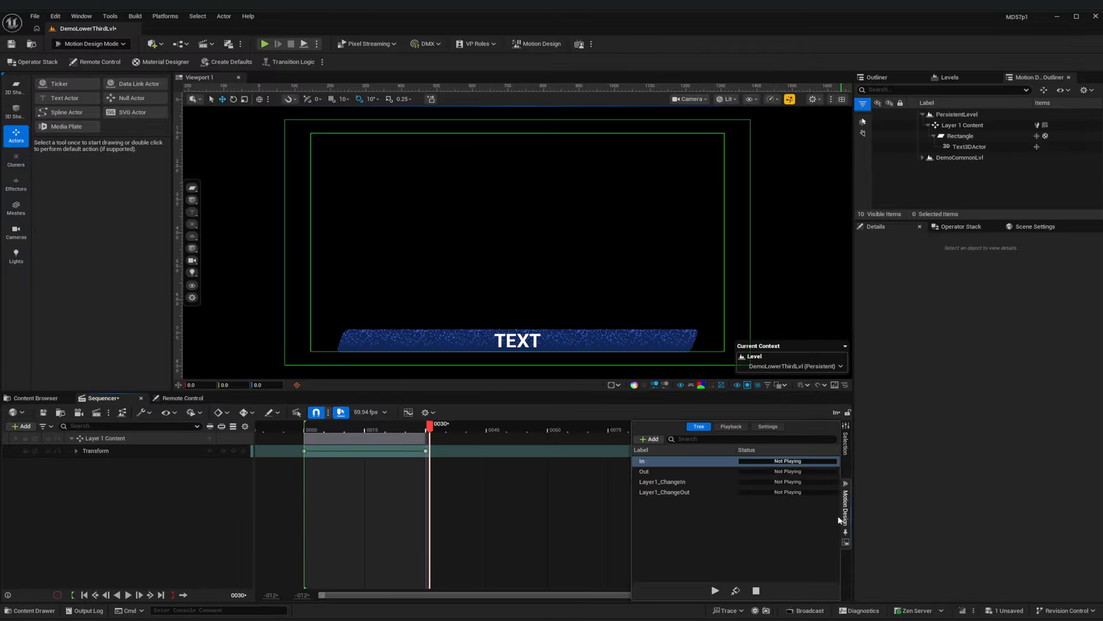
pyautogui.click(654, 471)
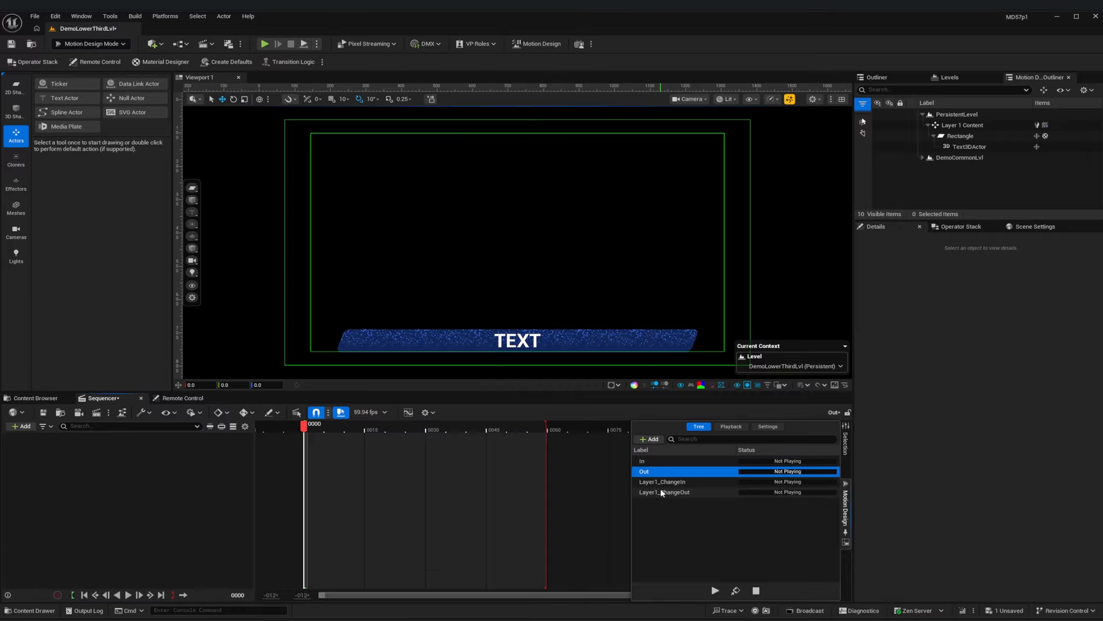
pyautogui.click(956, 123)
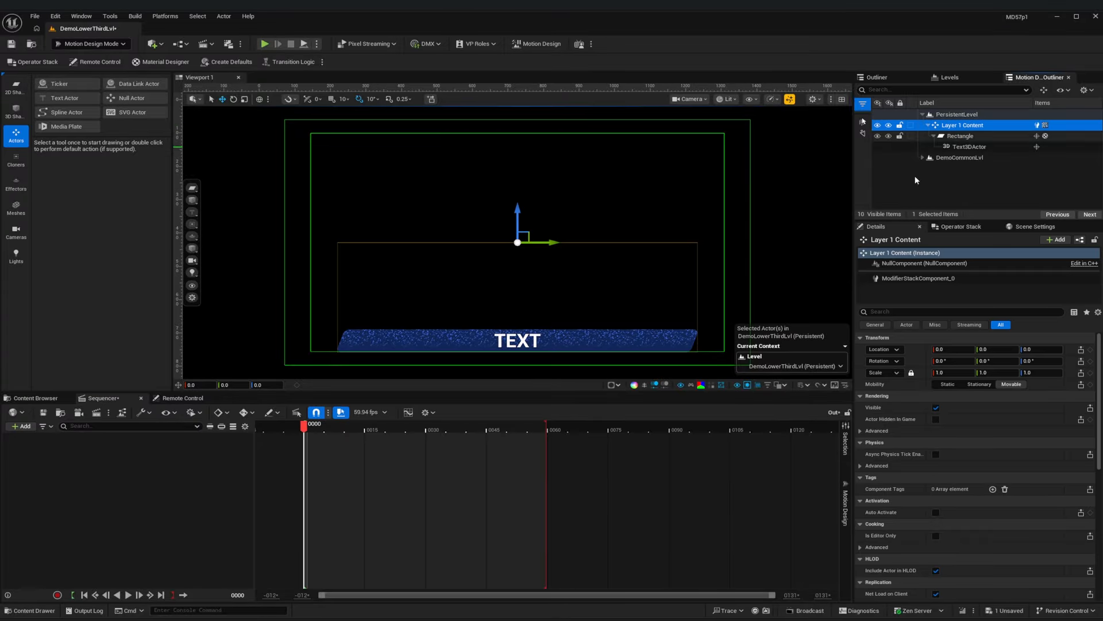
pyautogui.click(1090, 349)
# - Set Layer 1 Content's Z location to -200 at frame 30 of the Out sequence
pyautogui.moveTo(306, 427); pyautogui.dragTo(425, 428)
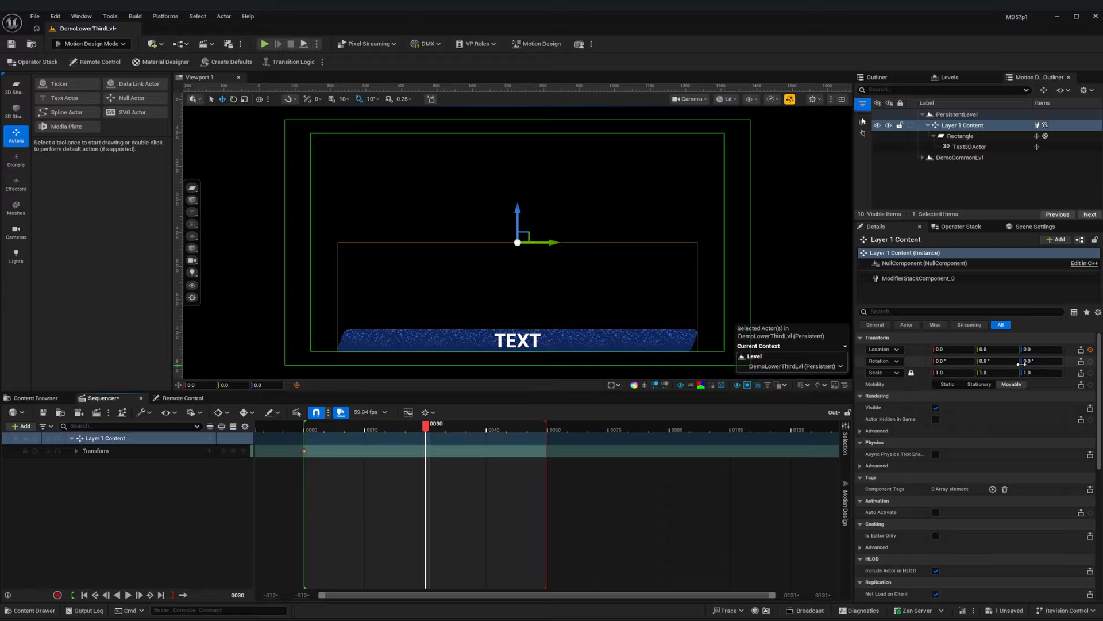
pyautogui.moveTo(1047, 349); pyautogui.dragTo(1022, 349)
pyautogui.click(1053, 349)
pyautogui.write('-200')
pyautogui.press('Return')
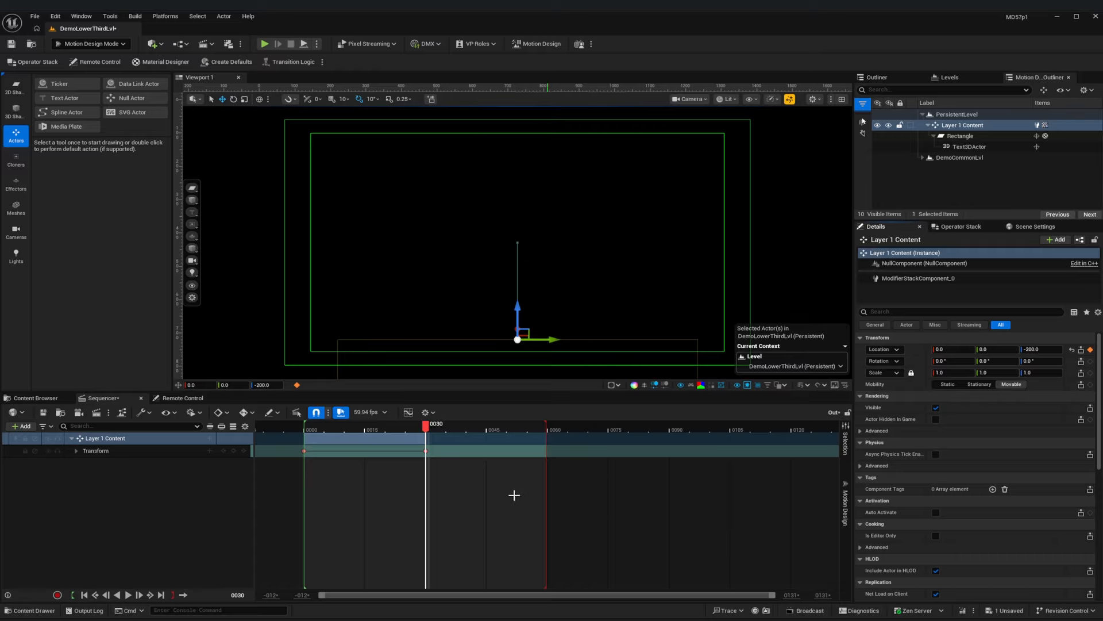
# - Shorten the Out sequence to about 31 frames and apply the Quartic Ease In curve to its transform keys
pyautogui.moveTo(545, 429); pyautogui.dragTo(435, 435)
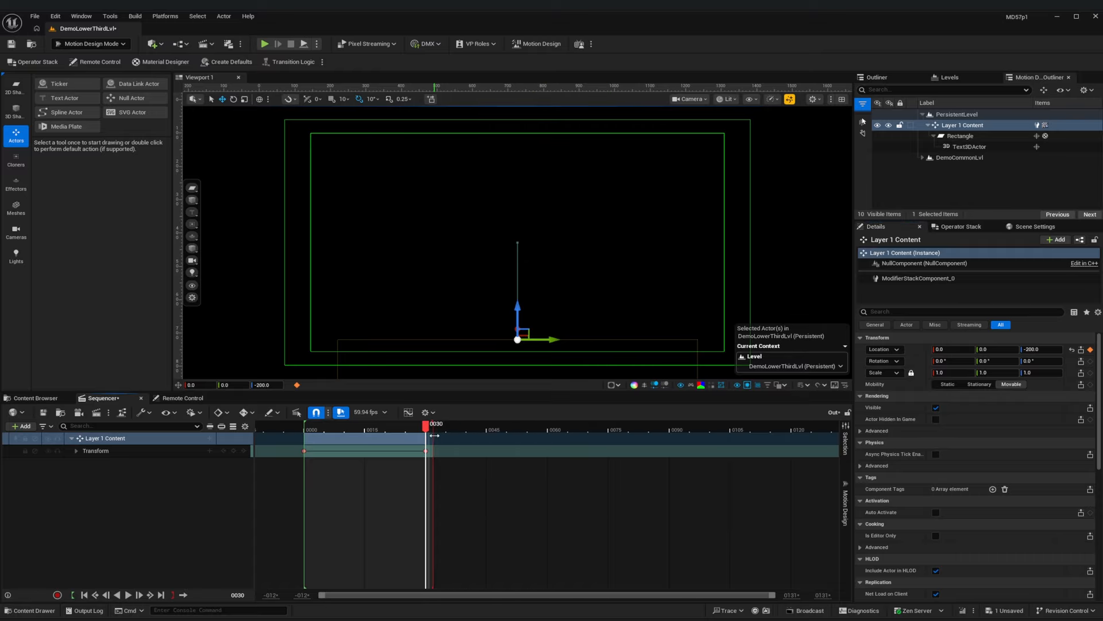
pyautogui.moveTo(300, 483); pyautogui.dragTo(454, 451)
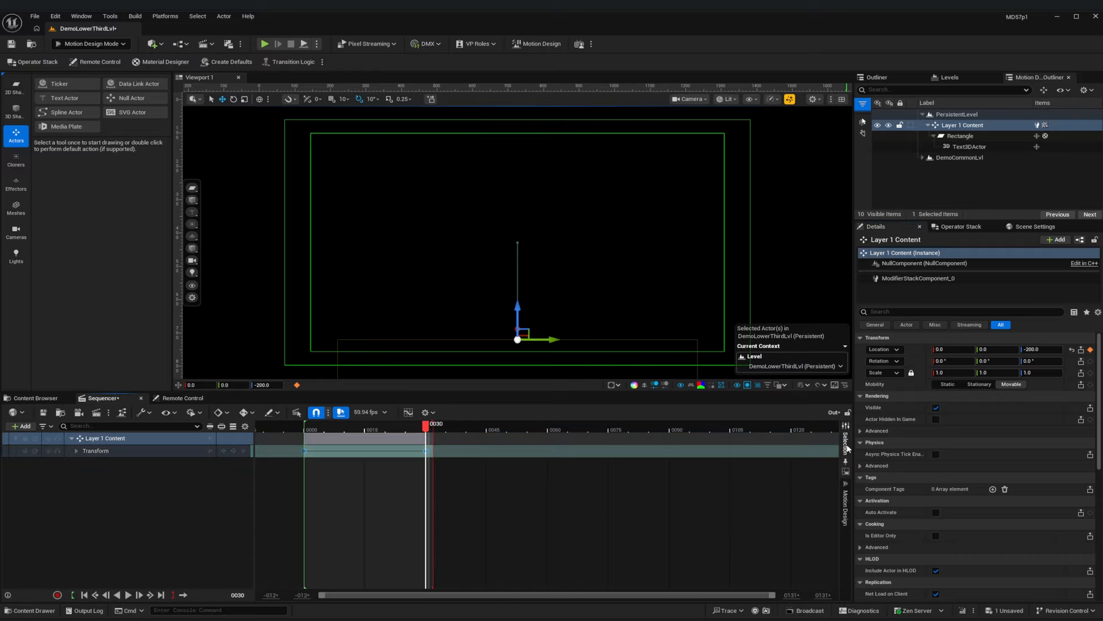
pyautogui.click(846, 448)
pyautogui.click(673, 522)
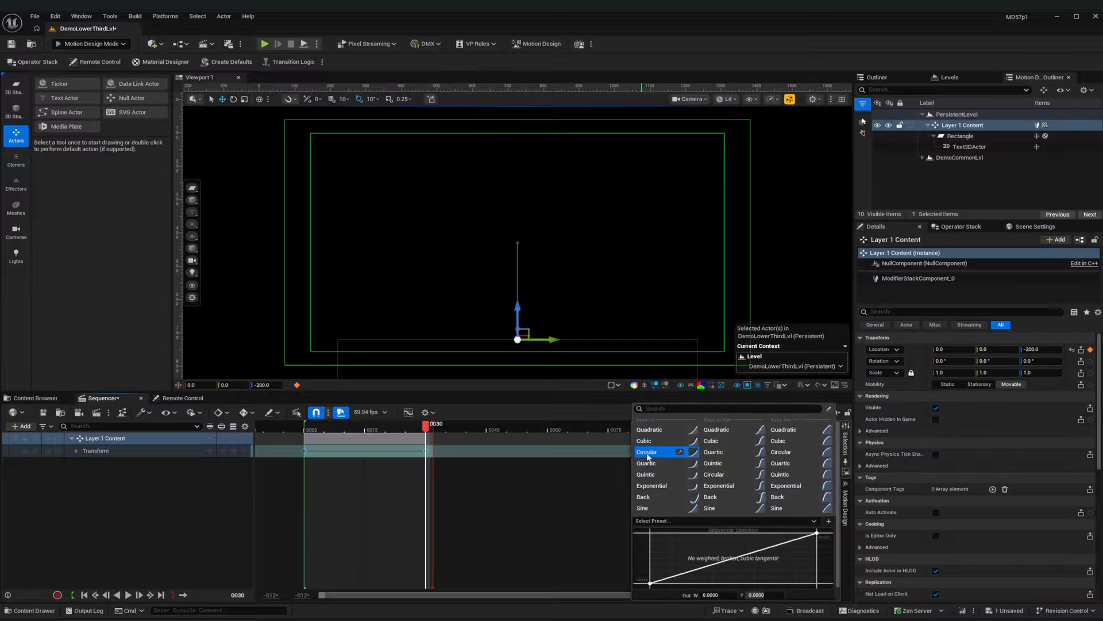
pyautogui.click(645, 466)
# - Play the Out animation from the start and return to frame 0
pyautogui.click(170, 525)
pyautogui.click(84, 595)
pyautogui.click(128, 595)
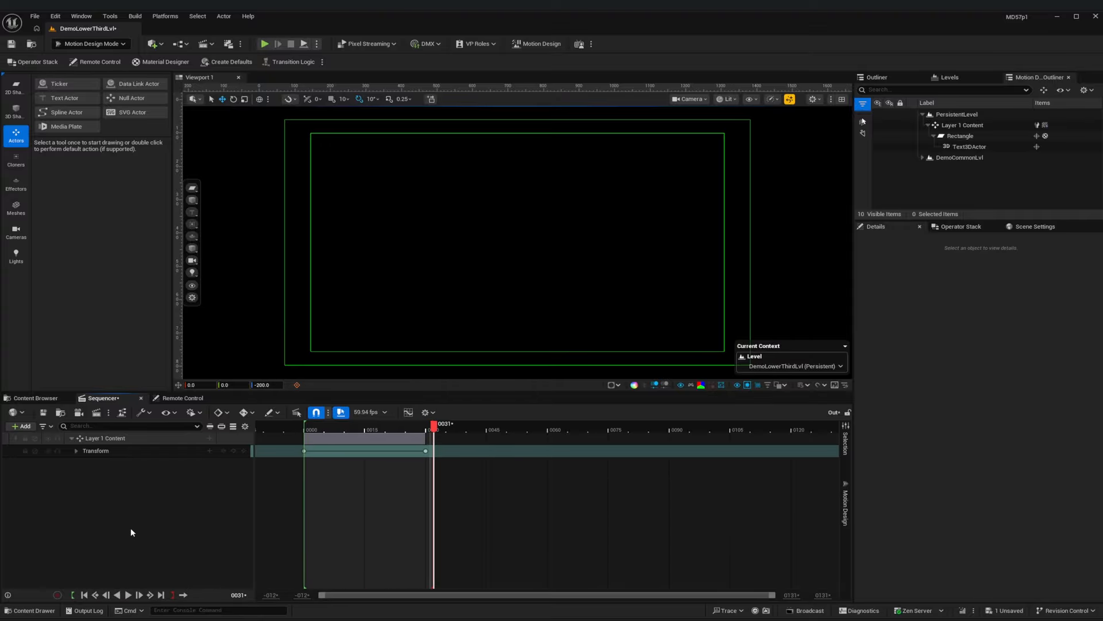
pyautogui.click(84, 595)
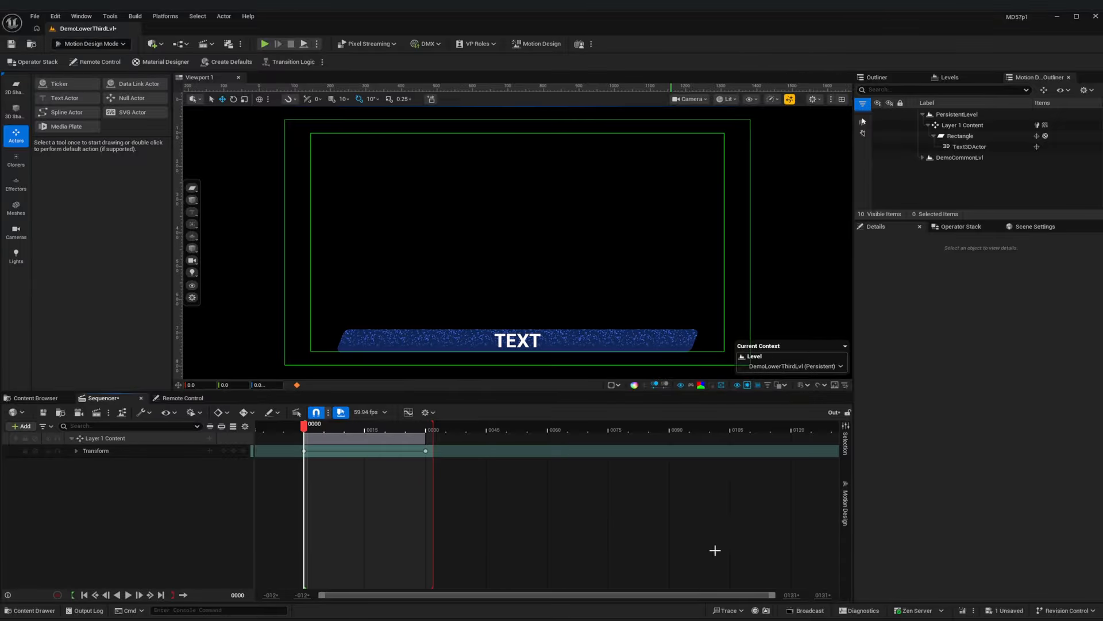
# - Switch to the Layer1_ChangeIn sequence and key Text3DActor's material opacity of 1.0 at frame 30
pyautogui.click(846, 504)
pyautogui.click(681, 481)
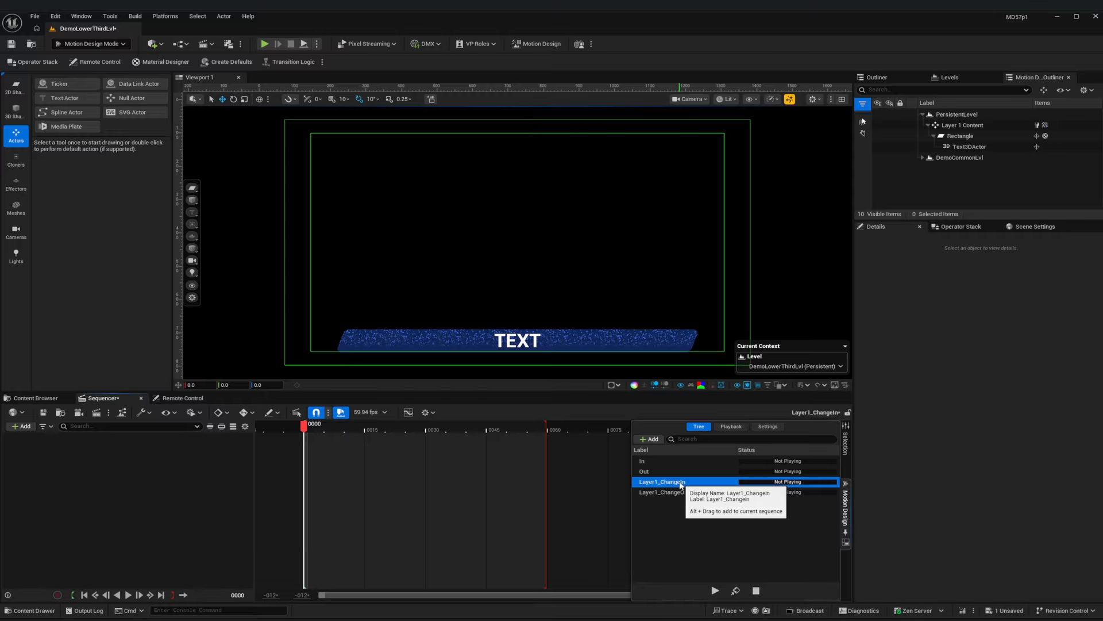
pyautogui.click(970, 146)
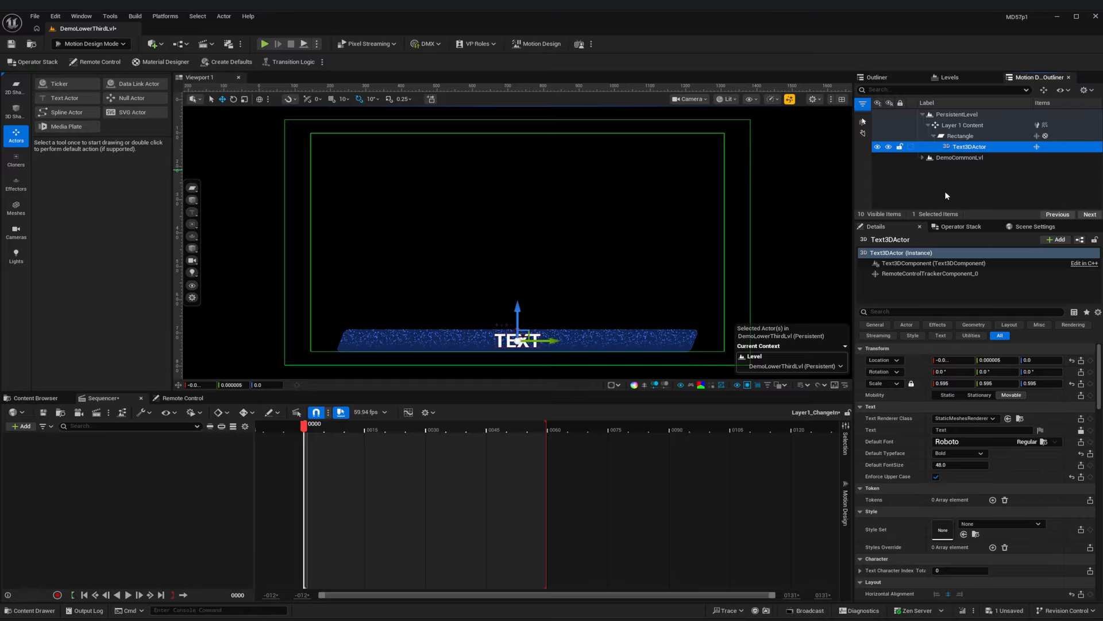
pyautogui.scroll(-10, 961, 460)
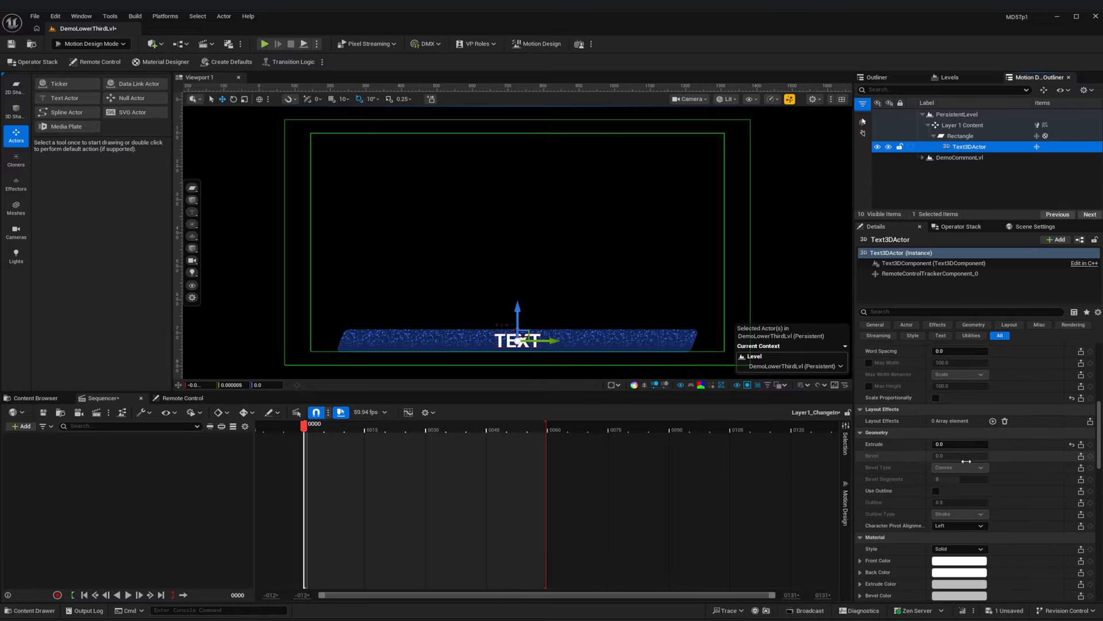
pyautogui.scroll(-2, 966, 461)
pyautogui.moveTo(307, 426); pyautogui.dragTo(427, 429)
pyautogui.scroll(-2, 963, 507)
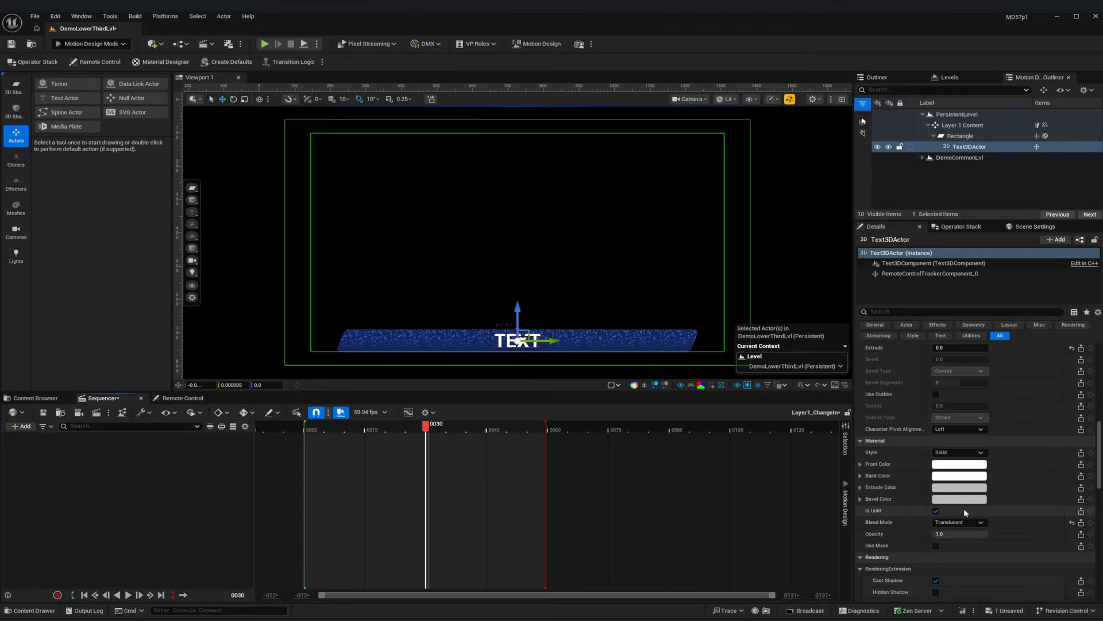
pyautogui.click(1090, 534)
# - Key the text's opacity at 0.0 at frame 0 and shorten the Layer1_ChangeIn sequence to about 30 frames
pyautogui.click(86, 593)
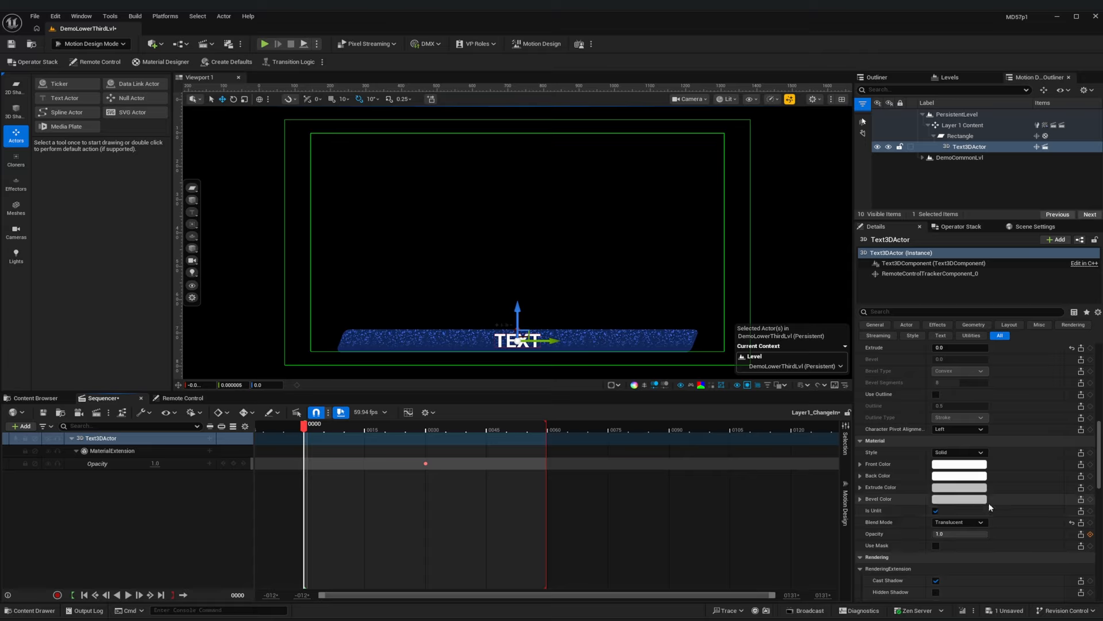
pyautogui.moveTo(986, 535); pyautogui.dragTo(930, 537)
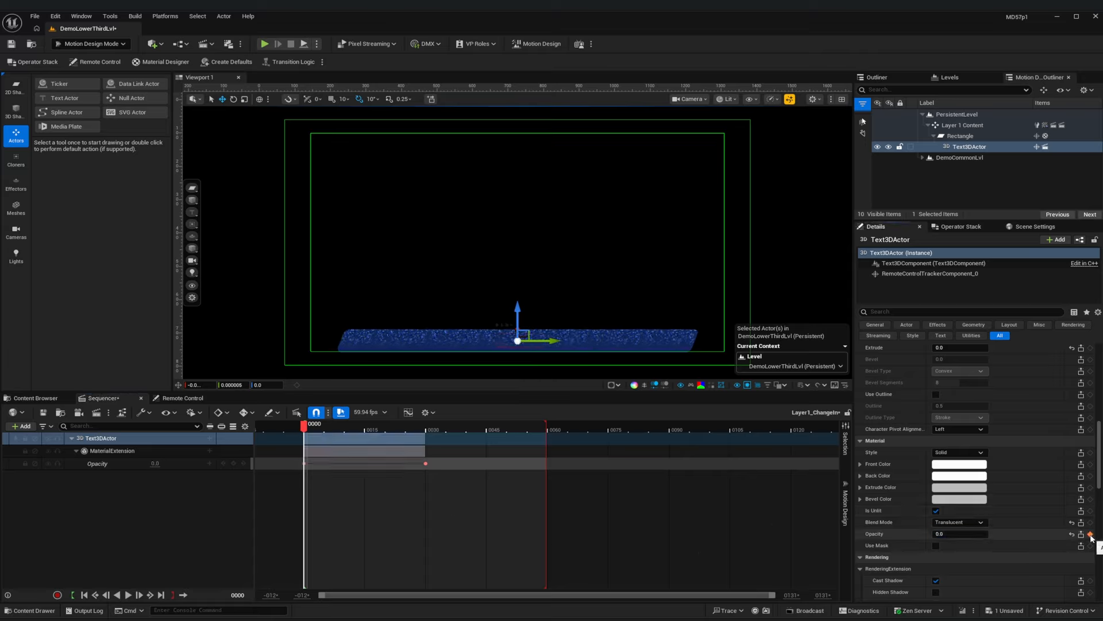
pyautogui.moveTo(550, 432); pyautogui.dragTo(432, 432)
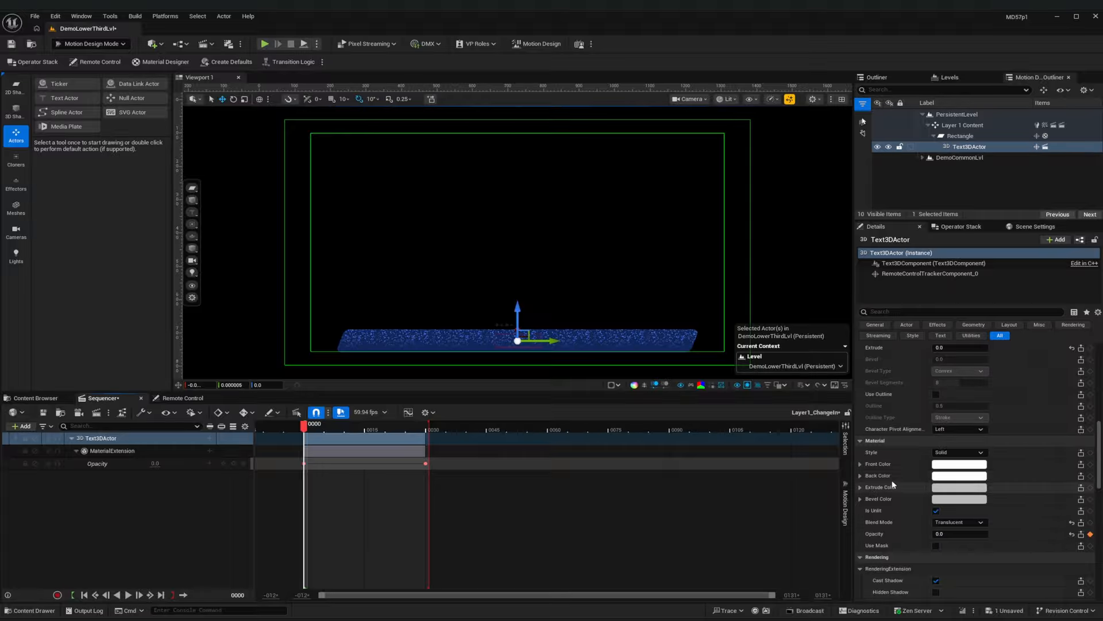
# - Switch to the Layer1_ChangeOut sequence and key Text3DActor's material opacity of 1.0 at frame 0
pyautogui.click(847, 514)
pyautogui.click(680, 493)
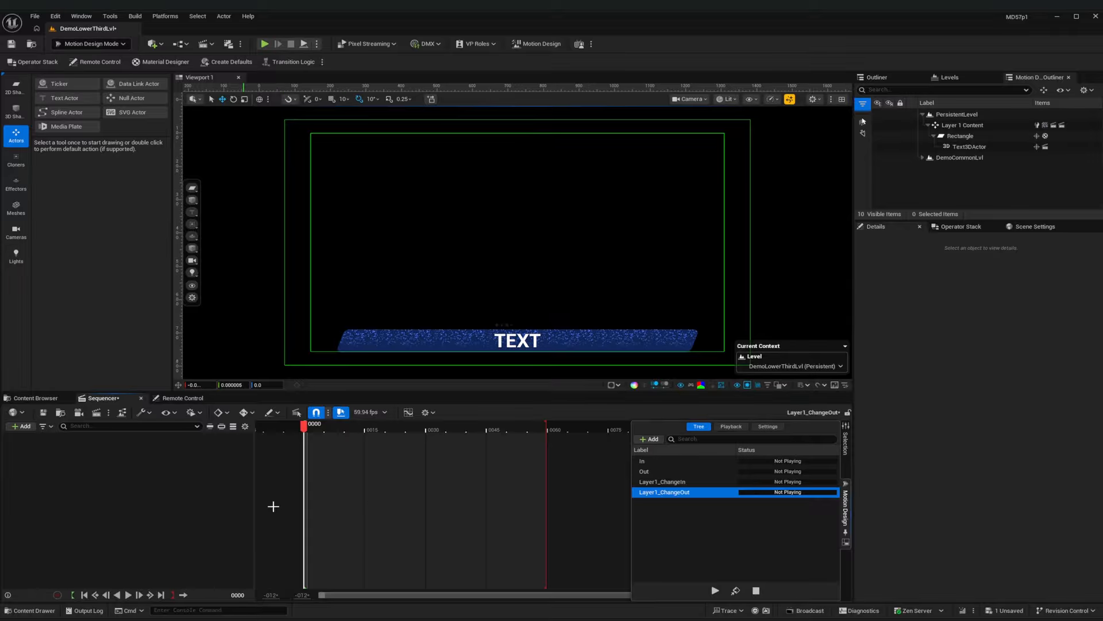
pyautogui.click(154, 515)
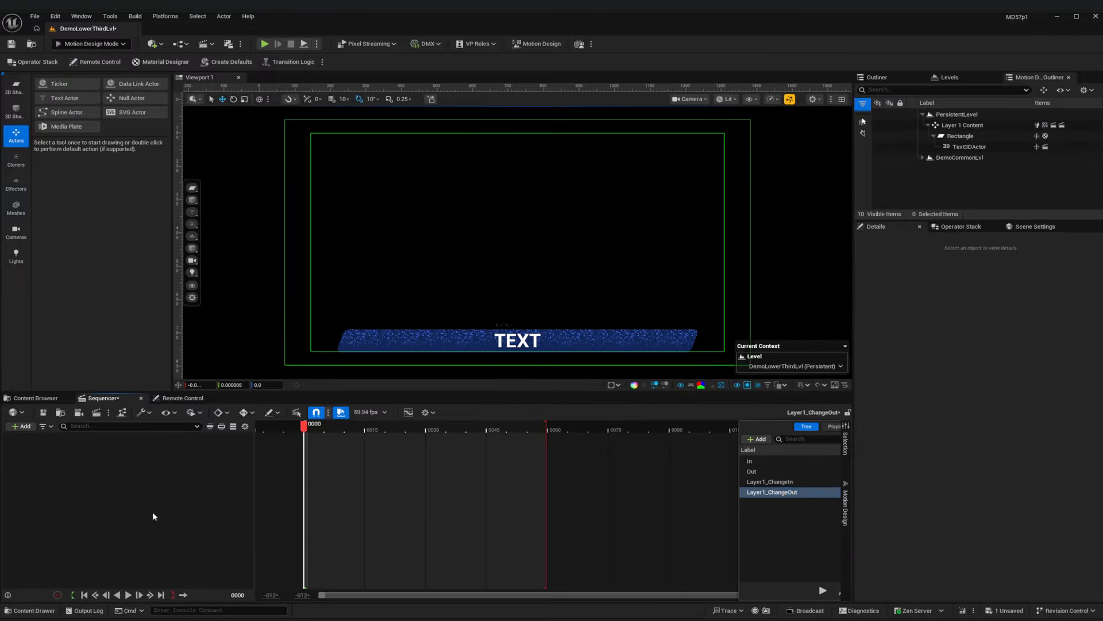
pyautogui.click(979, 146)
pyautogui.scroll(-5, 973, 498)
pyautogui.scroll(-8, 964, 496)
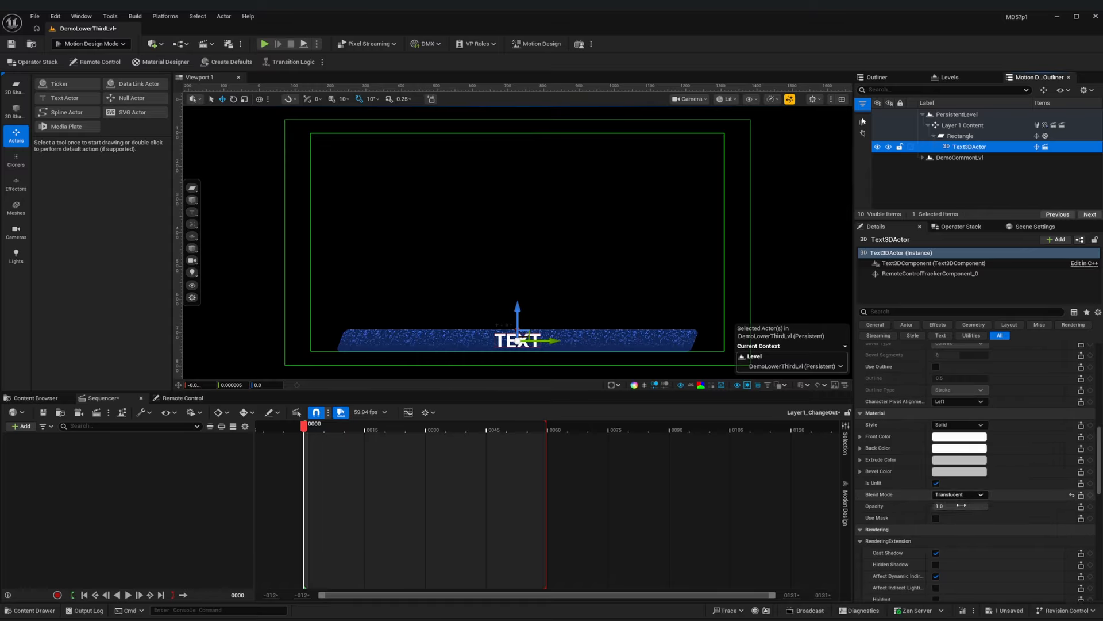
pyautogui.click(1081, 465)
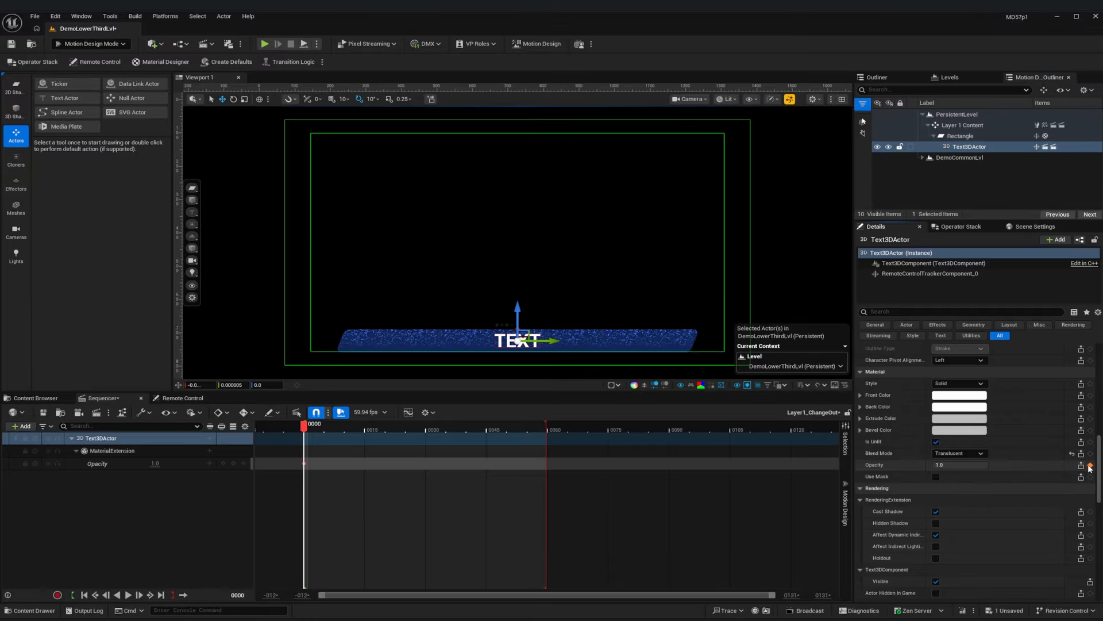
# - Set the text's opacity to 0 at frame 29 of the Layer1_ChangeOut sequence
pyautogui.moveTo(310, 430); pyautogui.dragTo(426, 429)
pyautogui.click(960, 464)
pyautogui.write('0')
pyautogui.press('Return')
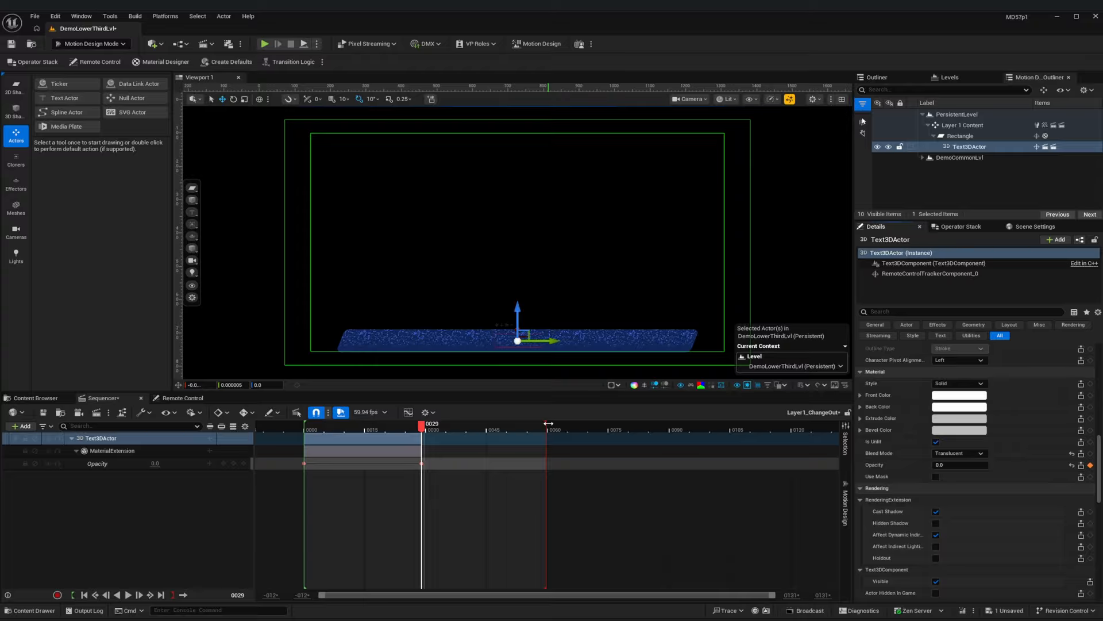
# - Shorten the Layer1_ChangeOut sequence to about 30 frames, save the level and return to frame 0
pyautogui.moveTo(549, 423); pyautogui.dragTo(428, 424)
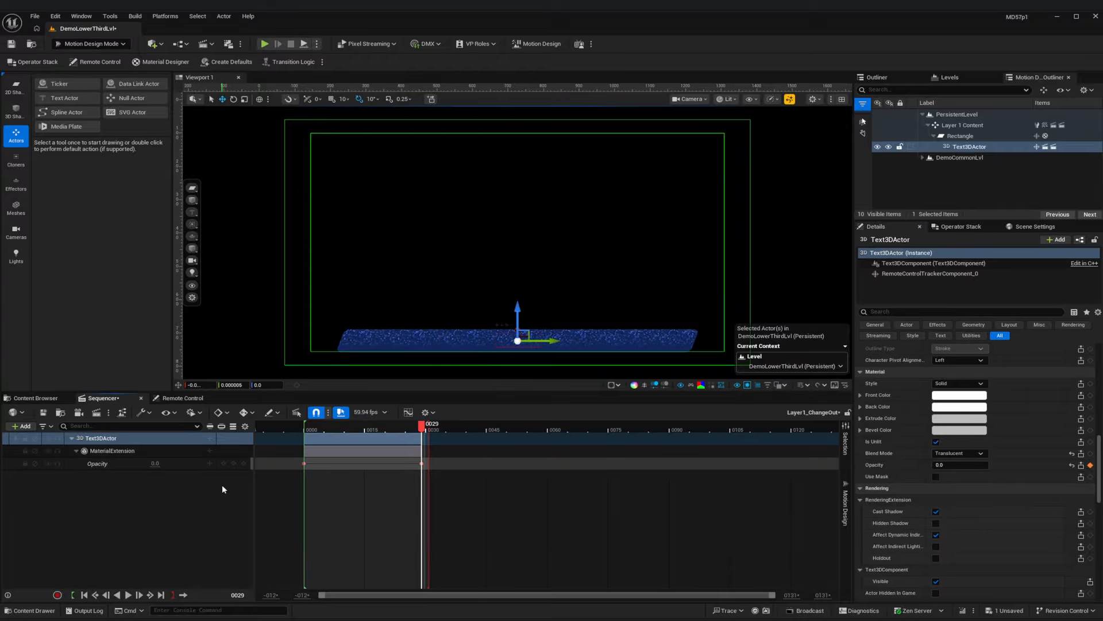
pyautogui.hotkey('ctrl', 's')
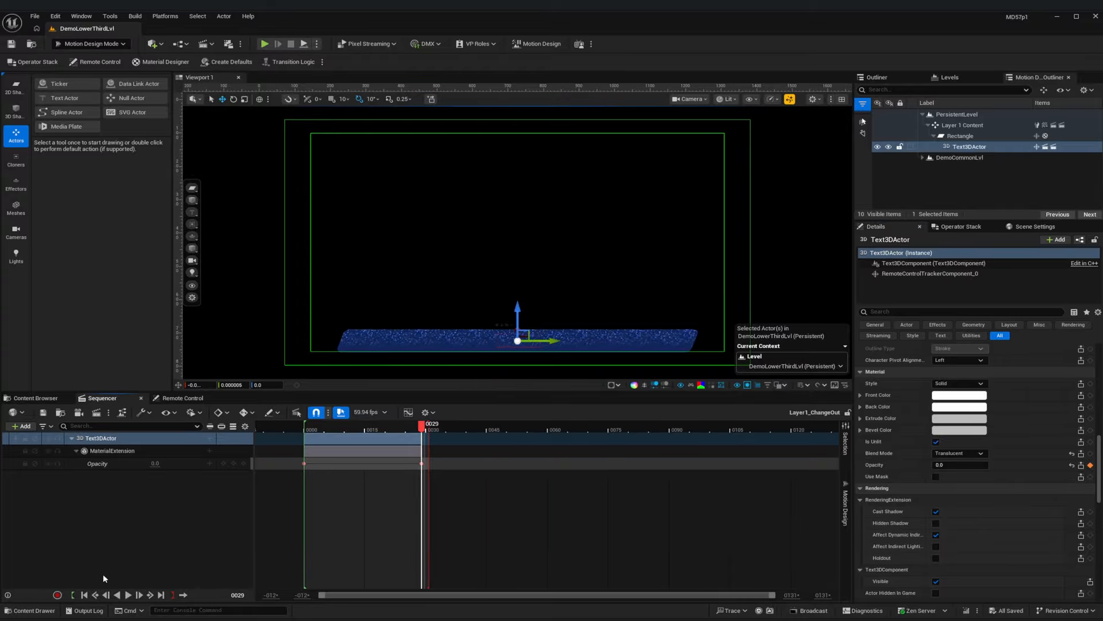
pyautogui.click(84, 595)
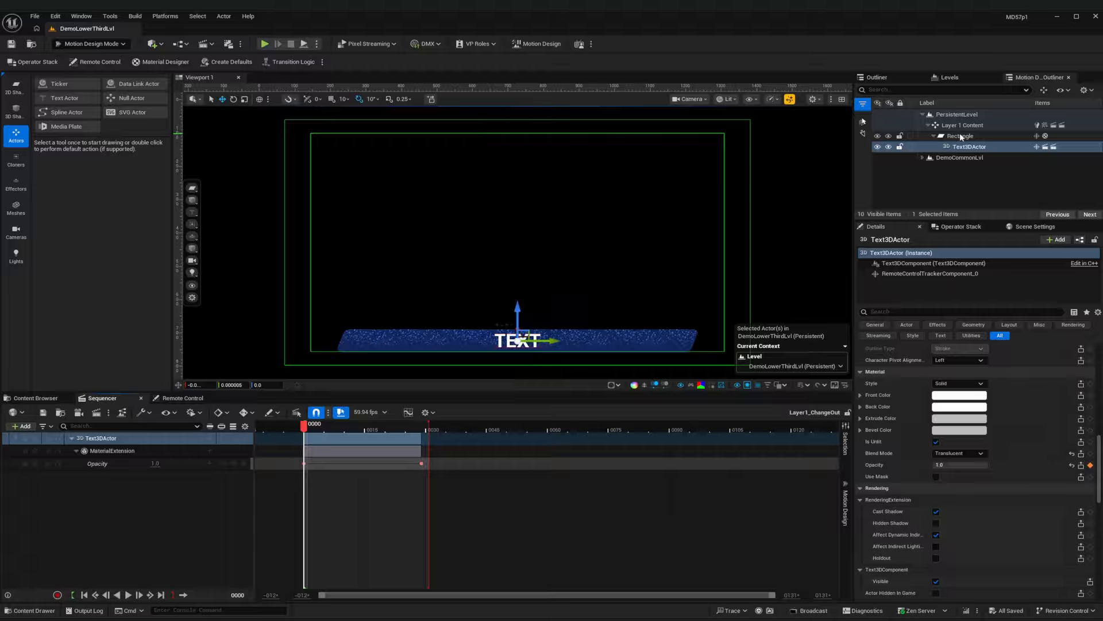
# - Group Text3DActor under a new null actor inside the Rectangle and name the null TextGrp
pyautogui.click(962, 148)
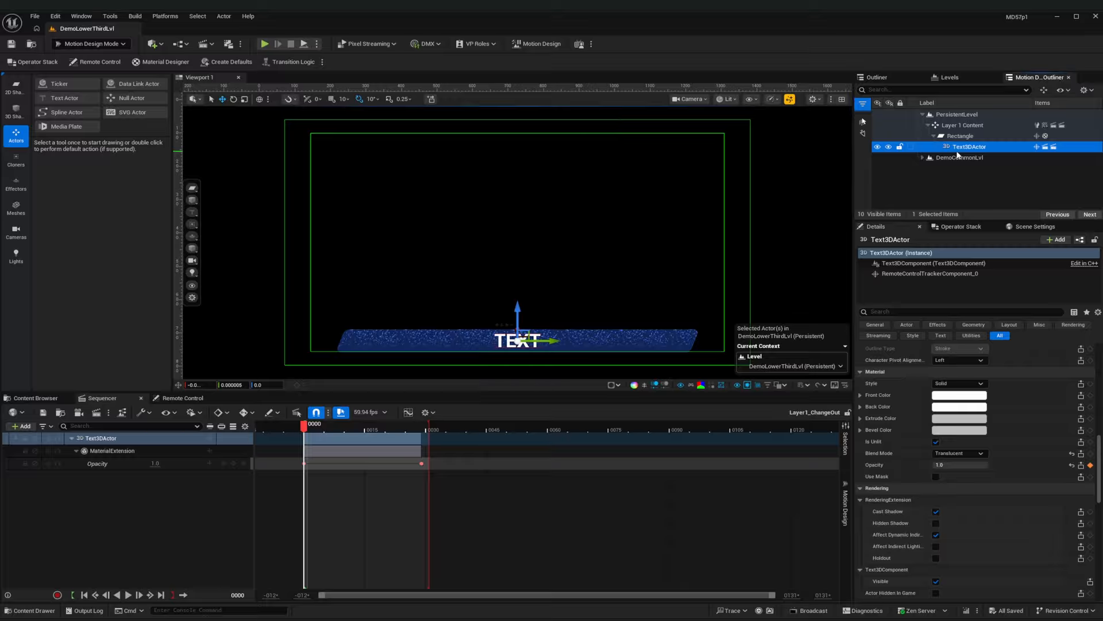
pyautogui.hotkey('ctrl', 'g')
pyautogui.click(940, 147)
pyautogui.click(966, 148)
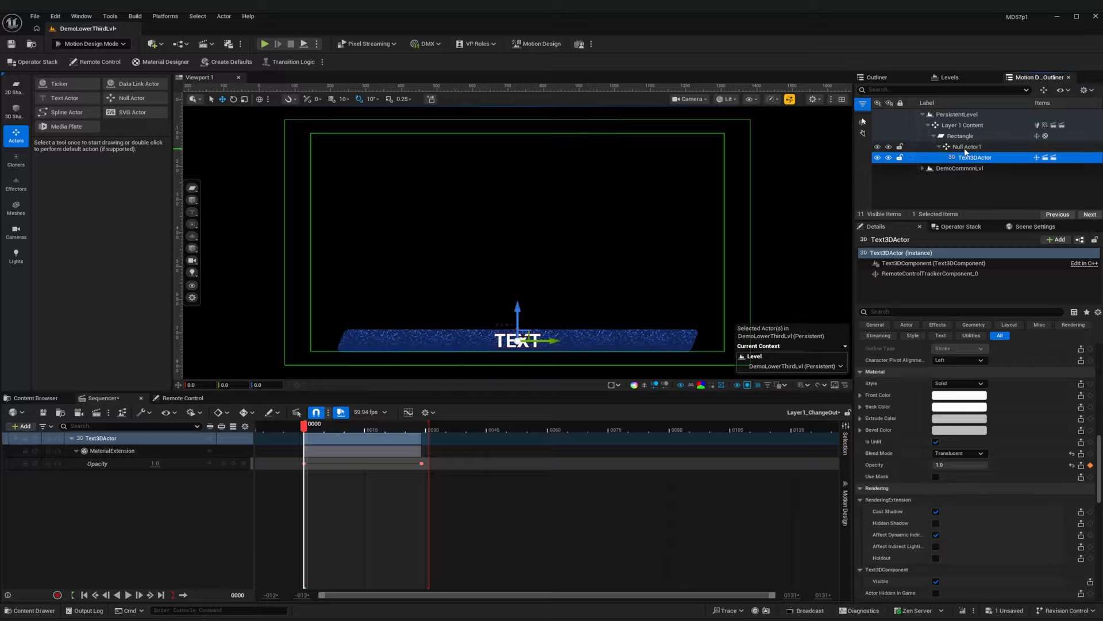
pyautogui.click(964, 149)
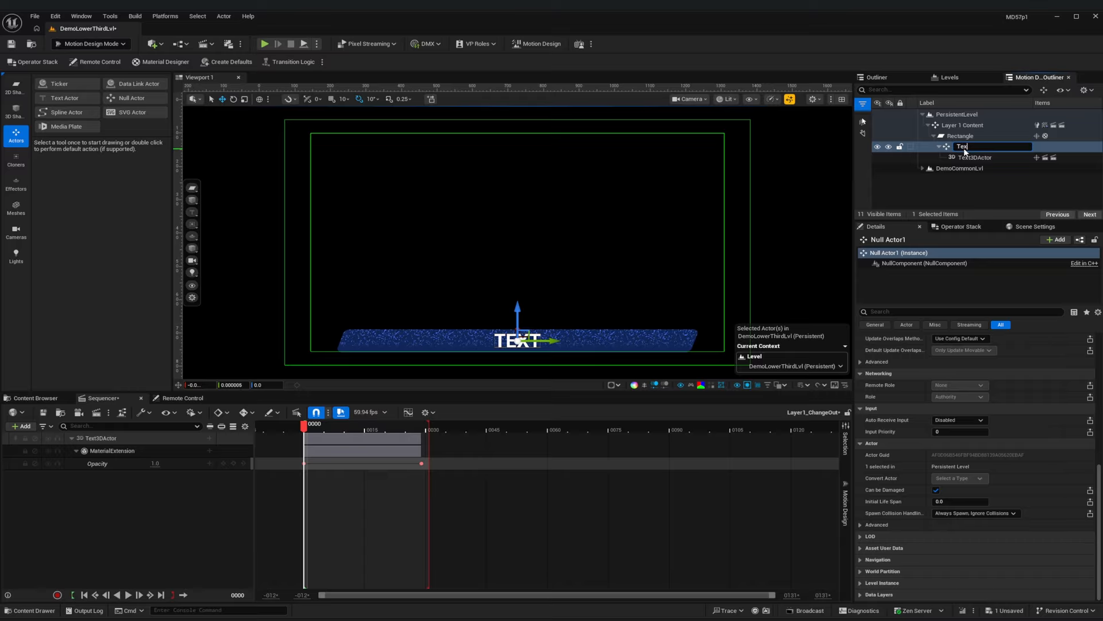
pyautogui.write('TextGrp')
pyautogui.press('Return')
# - Add a Transition Logic Sub Layer (Blueprint) modifier to TextGrp, with Layer1_ChangeIn as Change in Sequence and Layer1_ChangeOut as Change Out Sequence
pyautogui.click(961, 226)
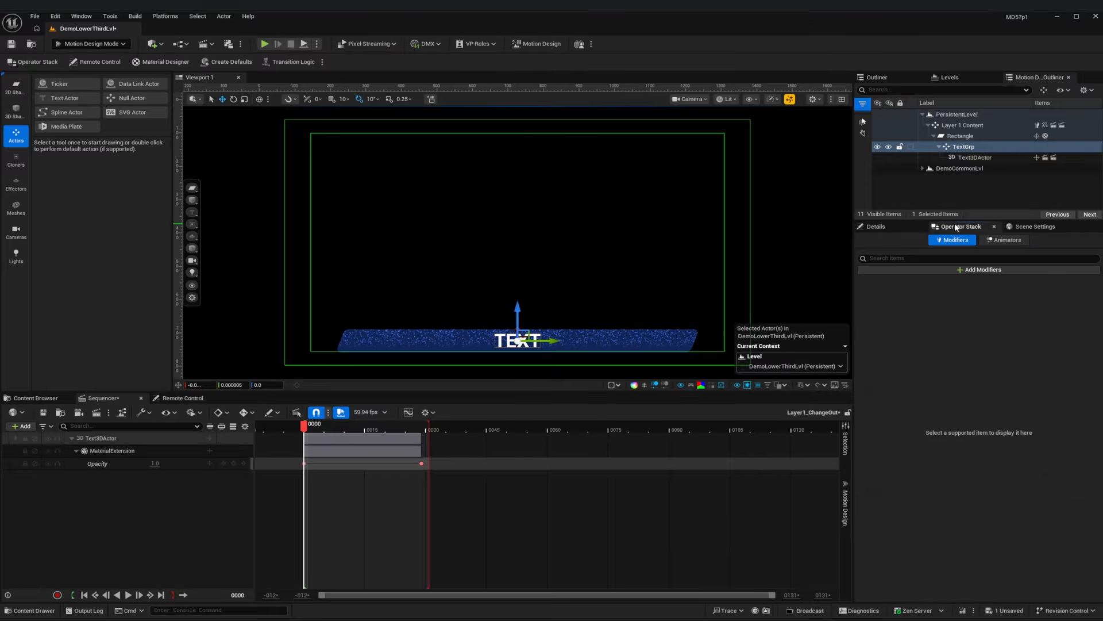
pyautogui.click(961, 270)
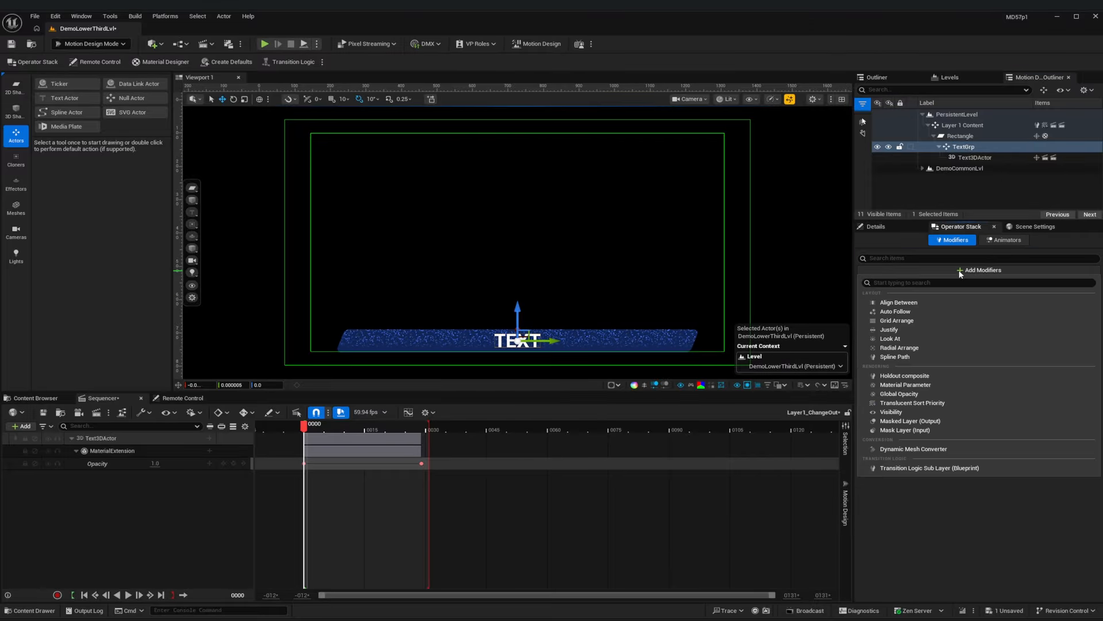
pyautogui.click(934, 468)
pyautogui.click(1006, 328)
pyautogui.click(981, 353)
pyautogui.click(1008, 340)
pyautogui.click(983, 374)
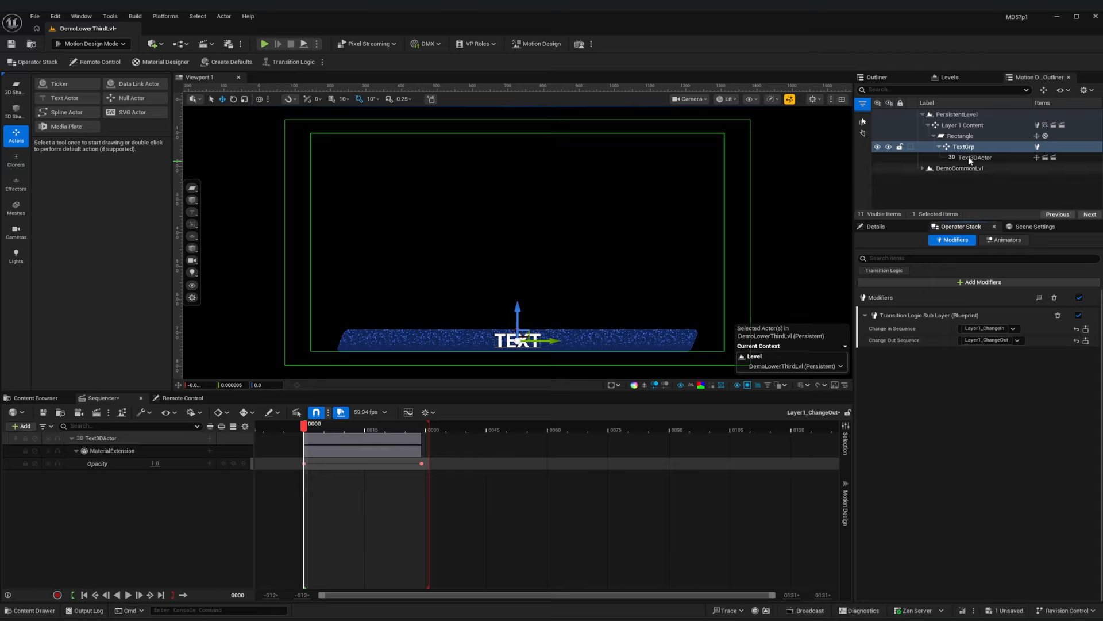
# - Remove the Transition Logic Sub Layer modifier from Layer 1 Content and save the level
pyautogui.click(961, 127)
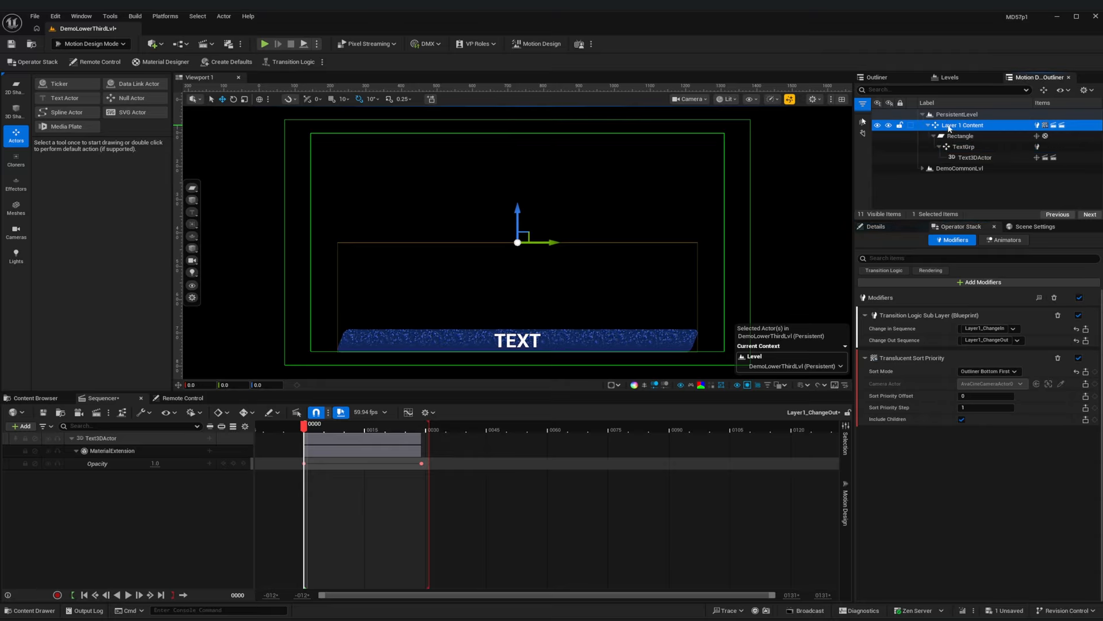
pyautogui.click(1058, 315)
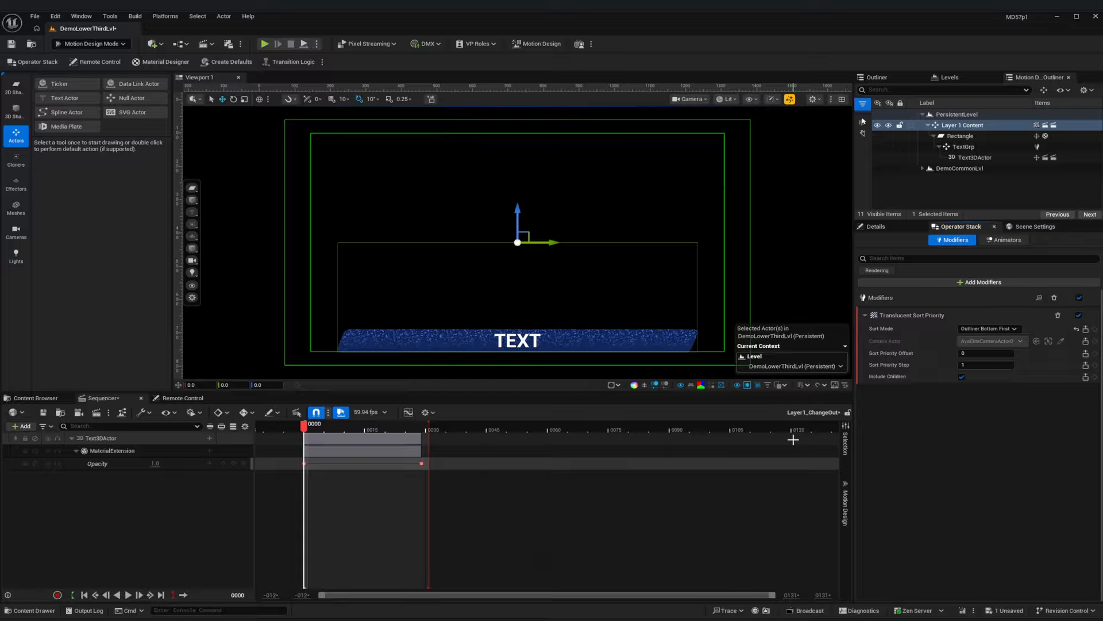
pyautogui.hotkey('ctrl', 's')
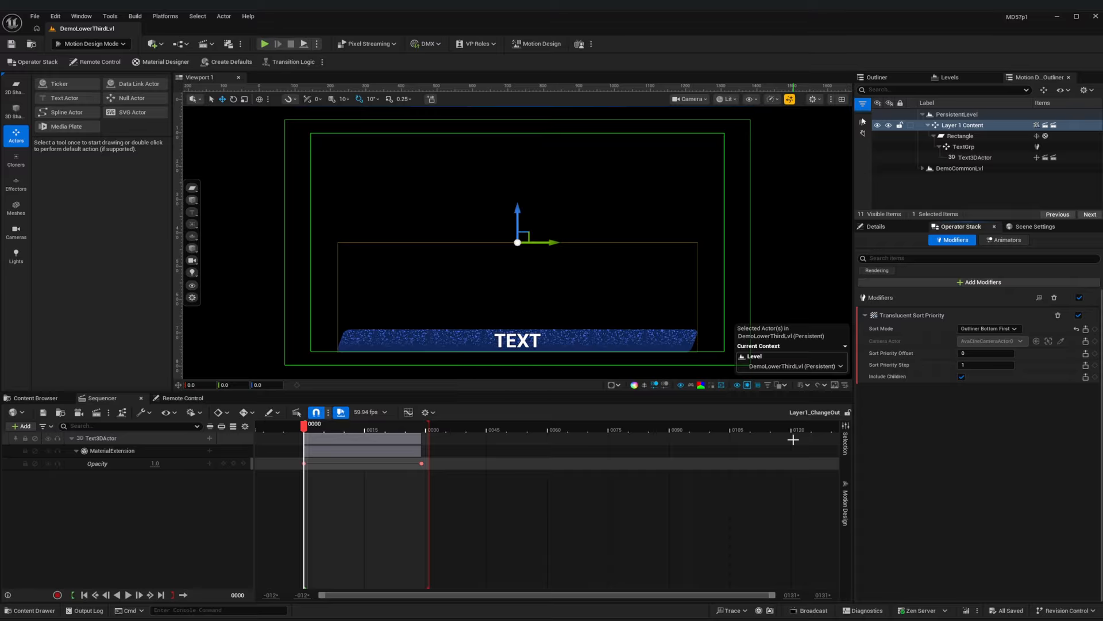
# - Open the Scene Settings, enable the State Tree's States under Transition Logic, and add one state entry
pyautogui.click(1033, 227)
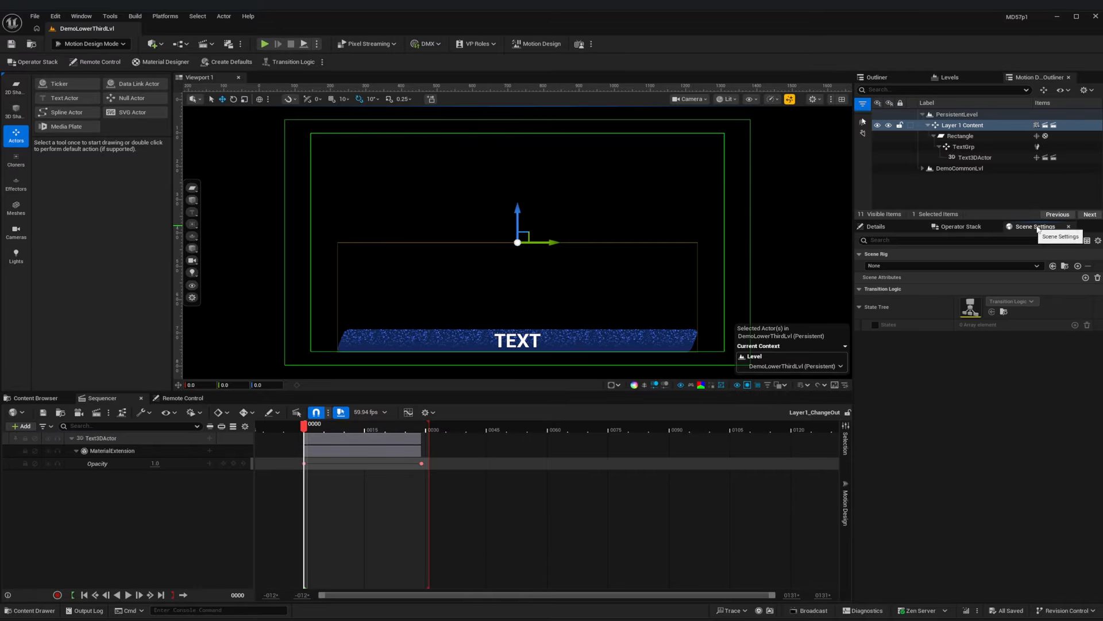
pyautogui.click(1068, 226)
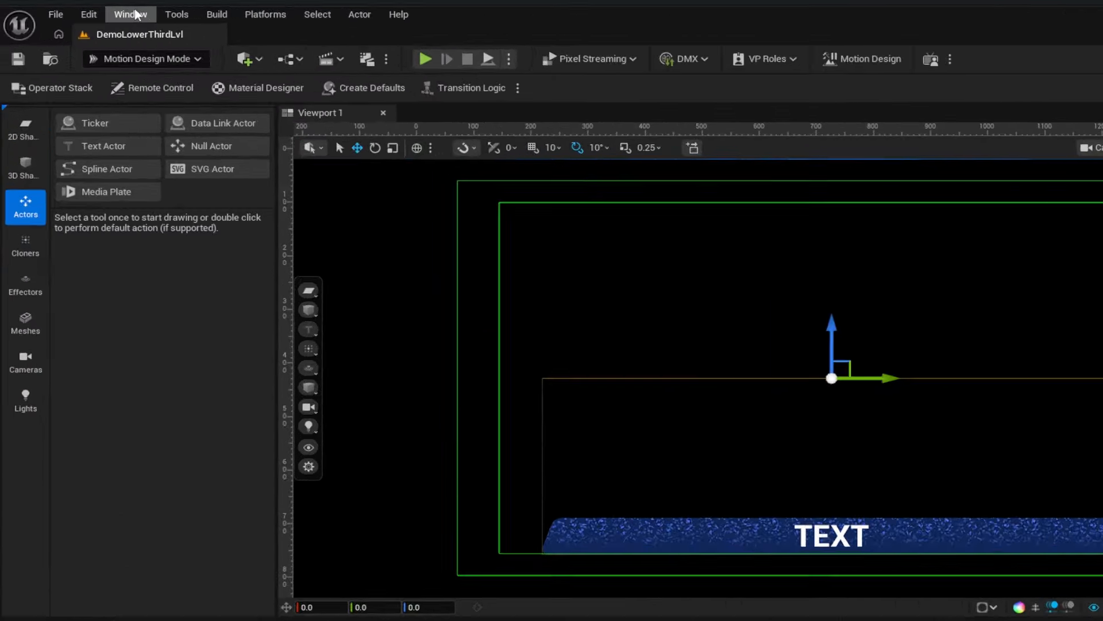
pyautogui.click(82, 15)
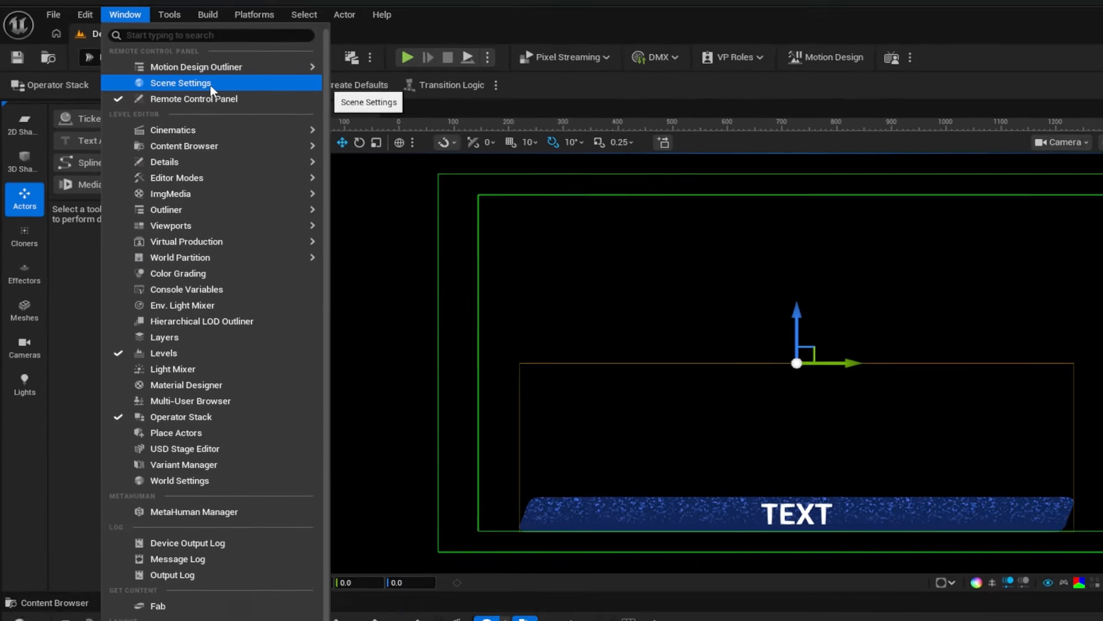
pyautogui.click(356, 130)
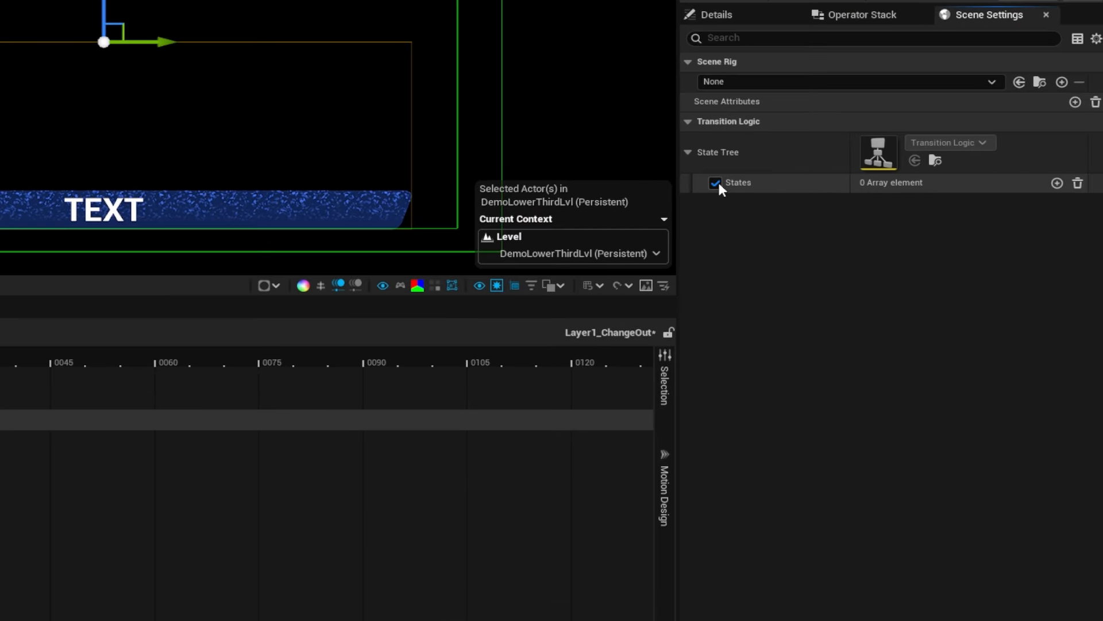
pyautogui.click(786, 246)
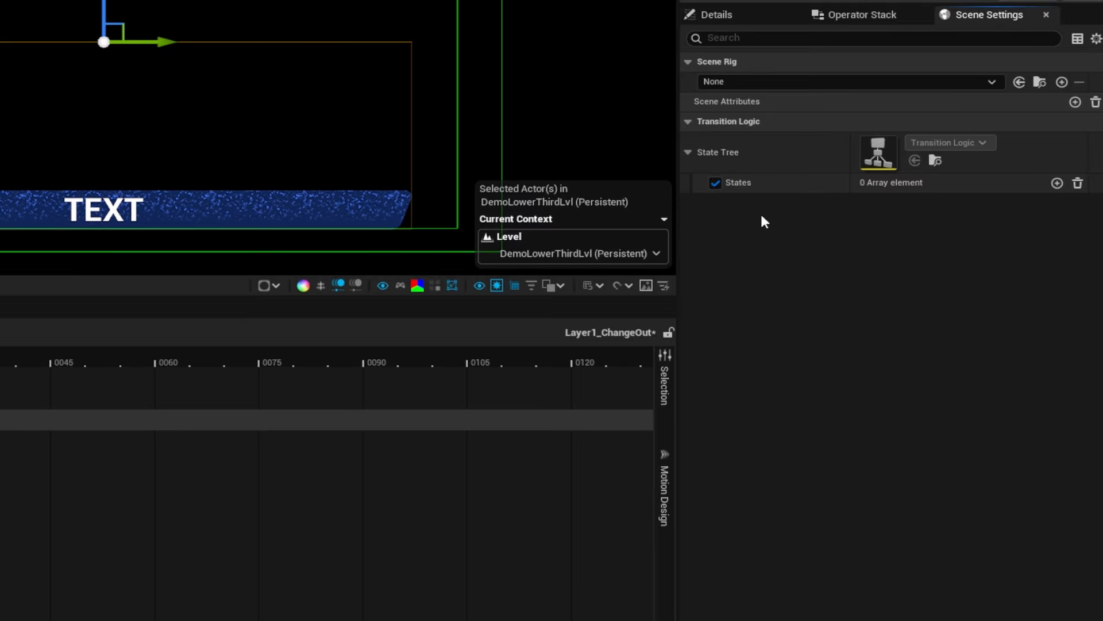
pyautogui.click(1056, 182)
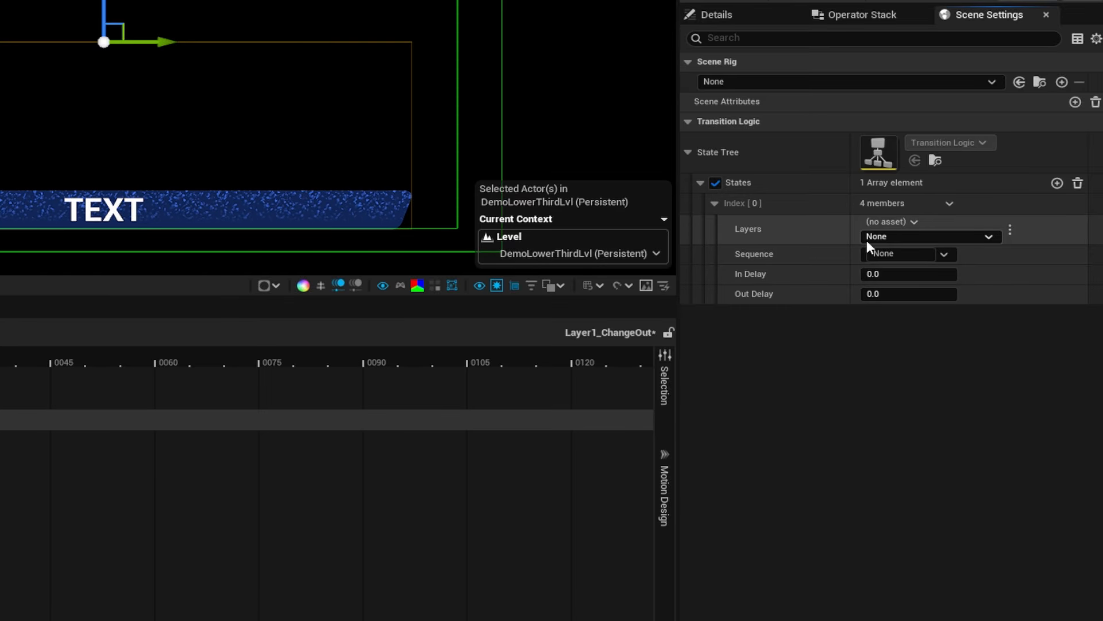
# - Set the state entry's Layers to BottomBar from the DemoLayerTags tag collection
pyautogui.click(898, 219)
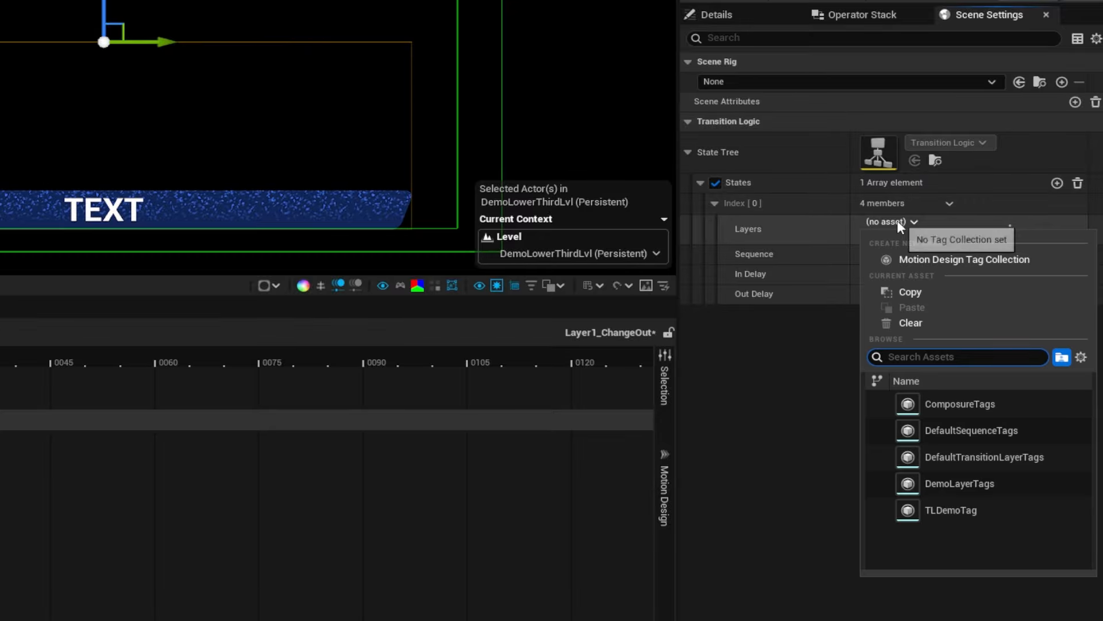
pyautogui.click(953, 480)
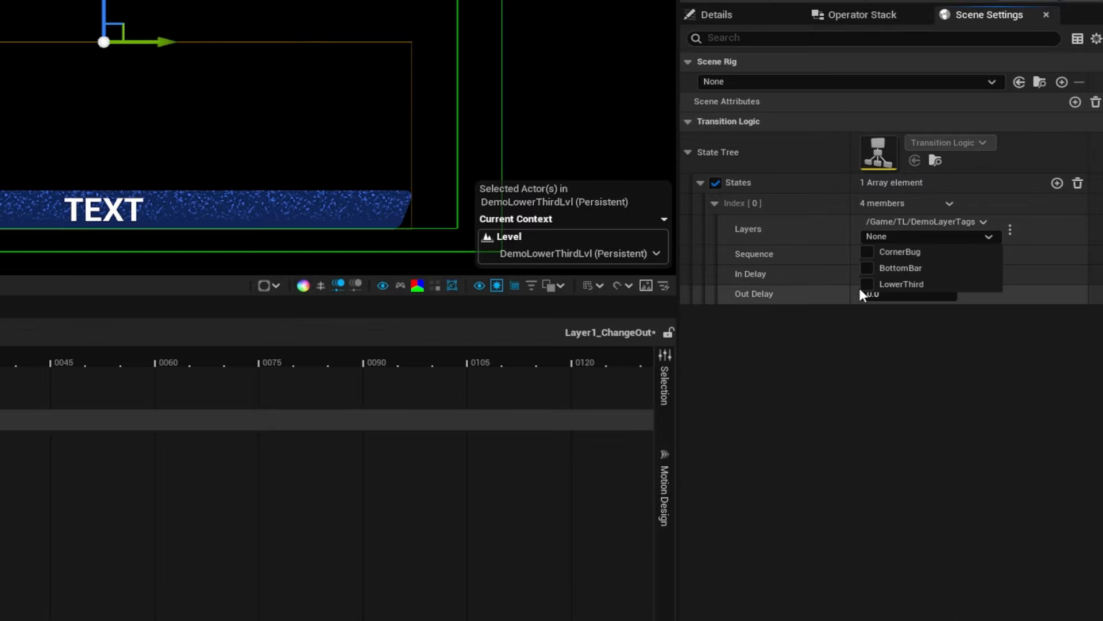
pyautogui.click(868, 267)
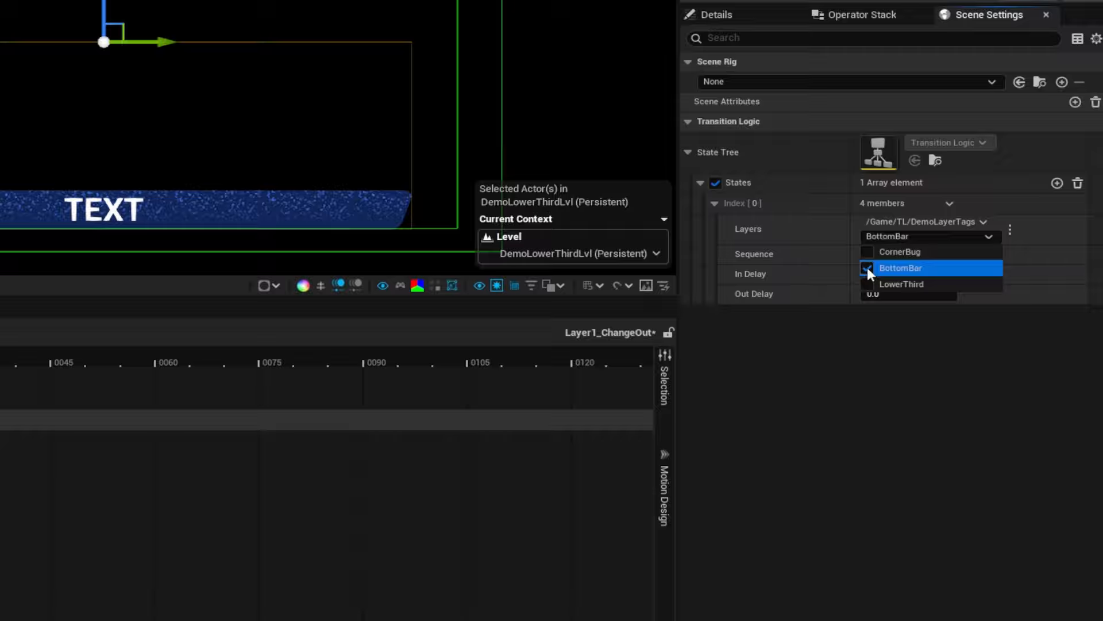
pyautogui.click(842, 418)
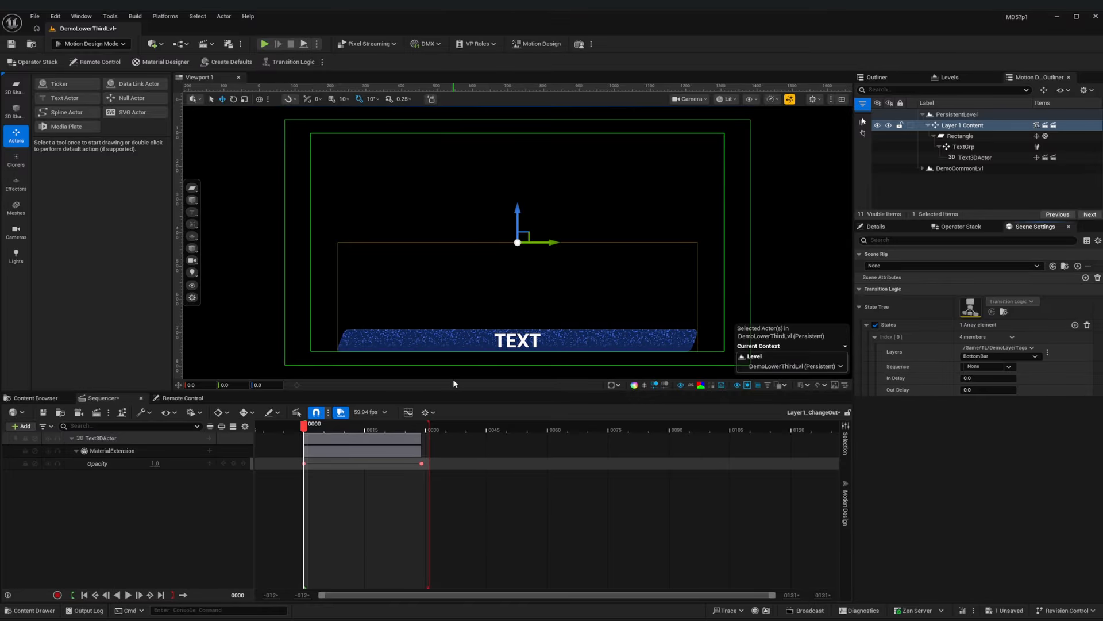
# - Add a new Motion Design sequence and name it Bump
pyautogui.click(844, 511)
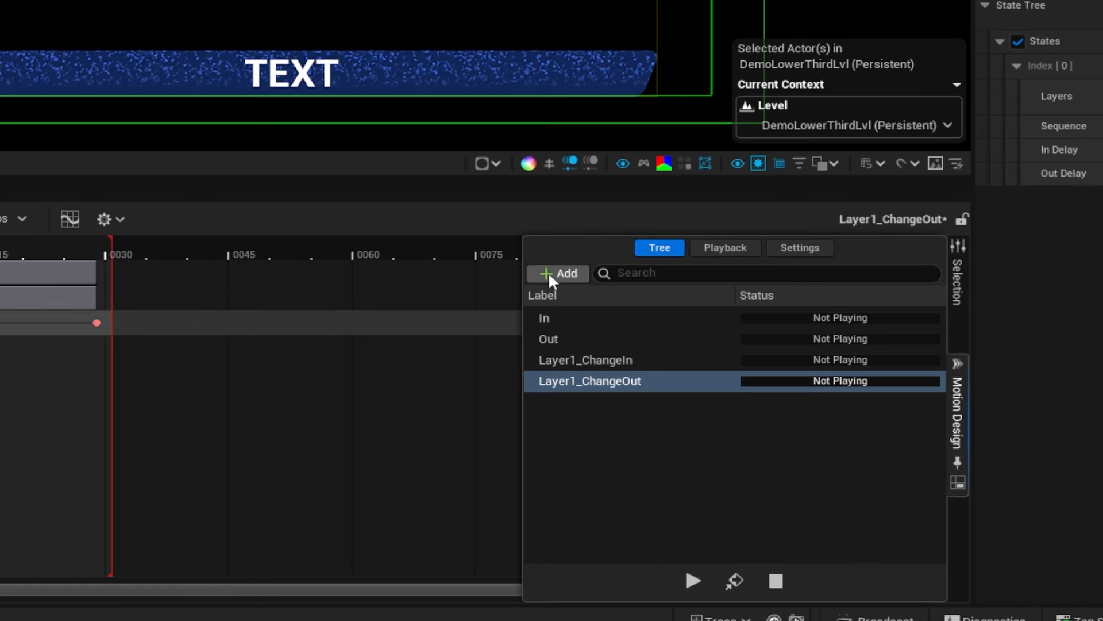
pyautogui.click(644, 438)
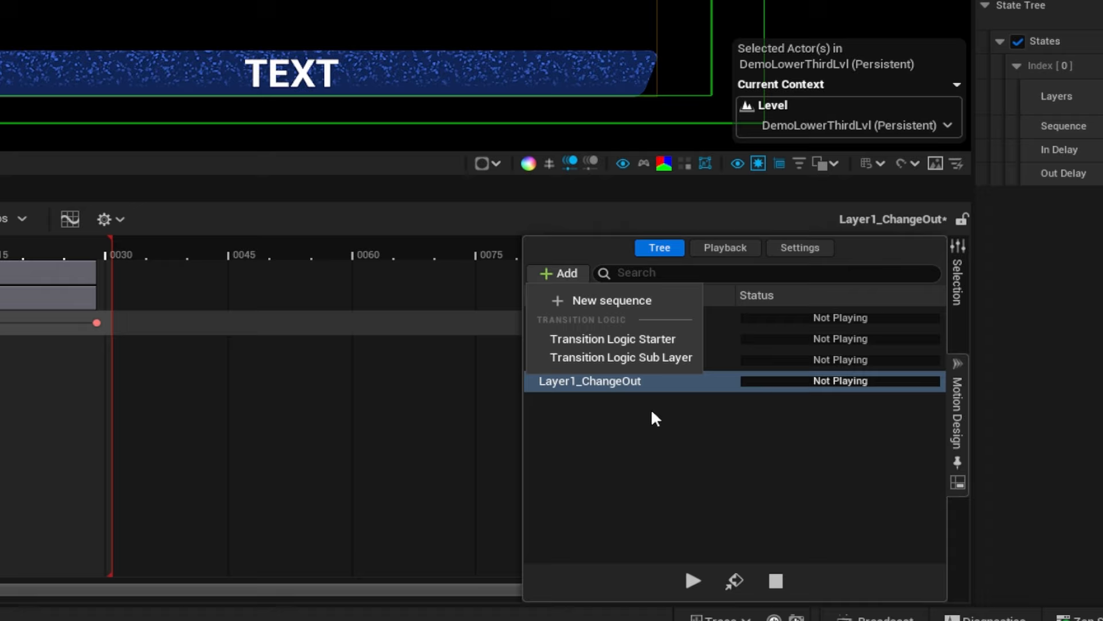
pyautogui.click(613, 300)
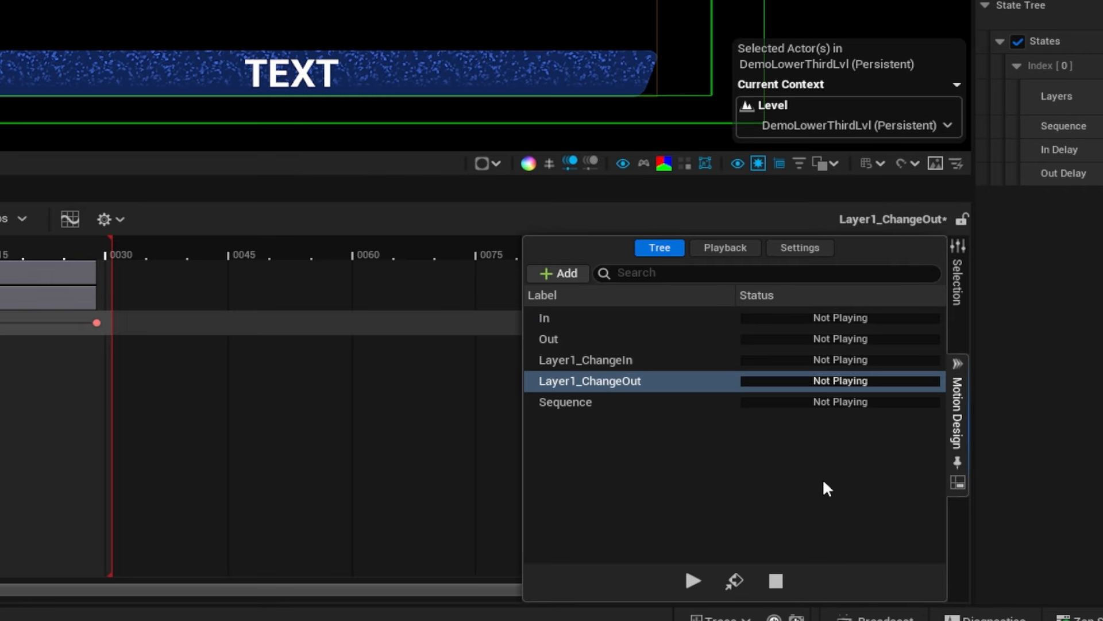
pyautogui.click(577, 400)
pyautogui.press('F2')
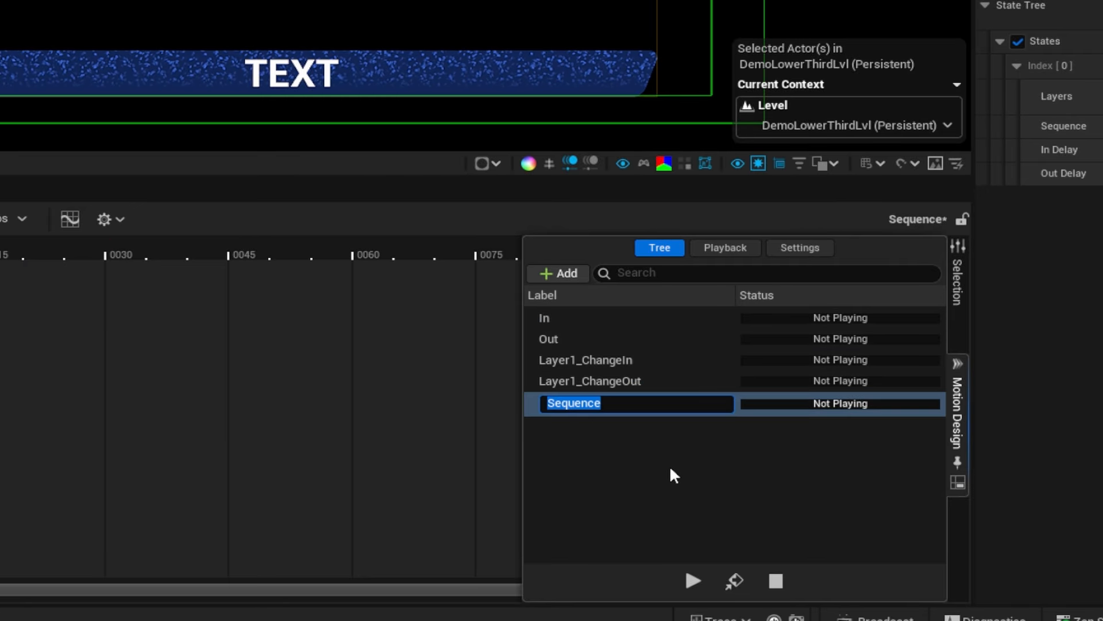
pyautogui.write('Bump')
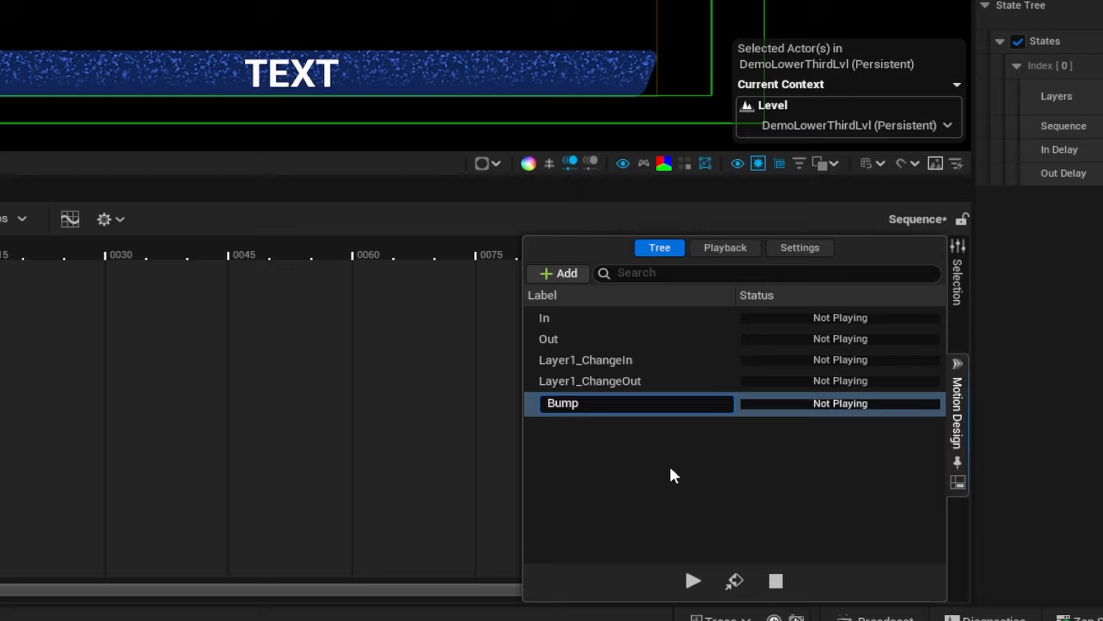
pyautogui.press('Return')
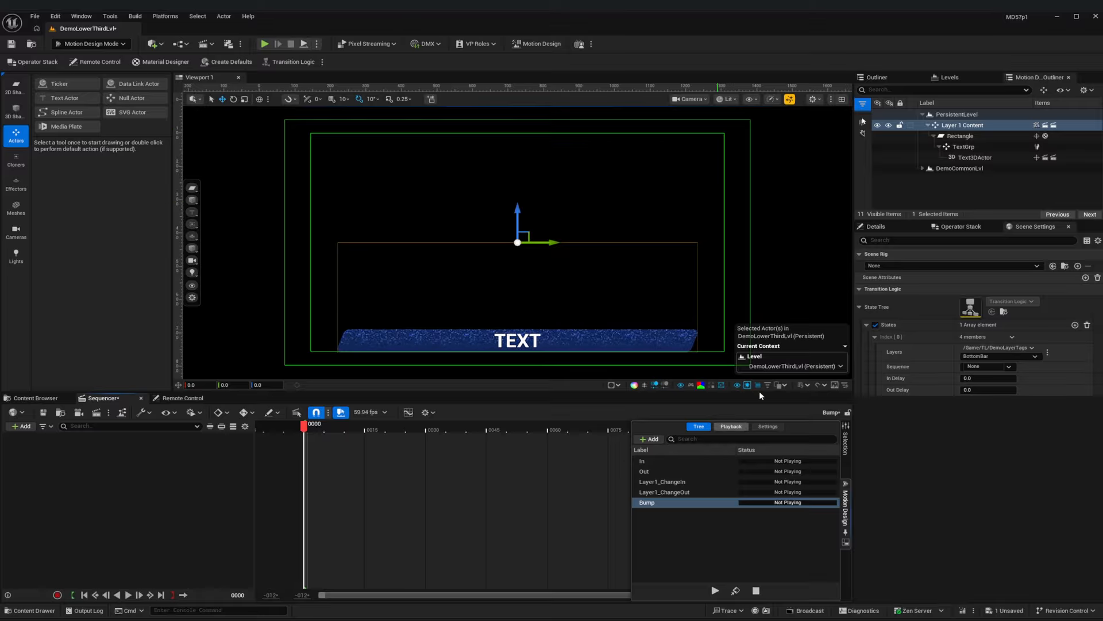
# - Group Layer 1 Content under a new null actor named BumpGrp and save the level
pyautogui.click(964, 126)
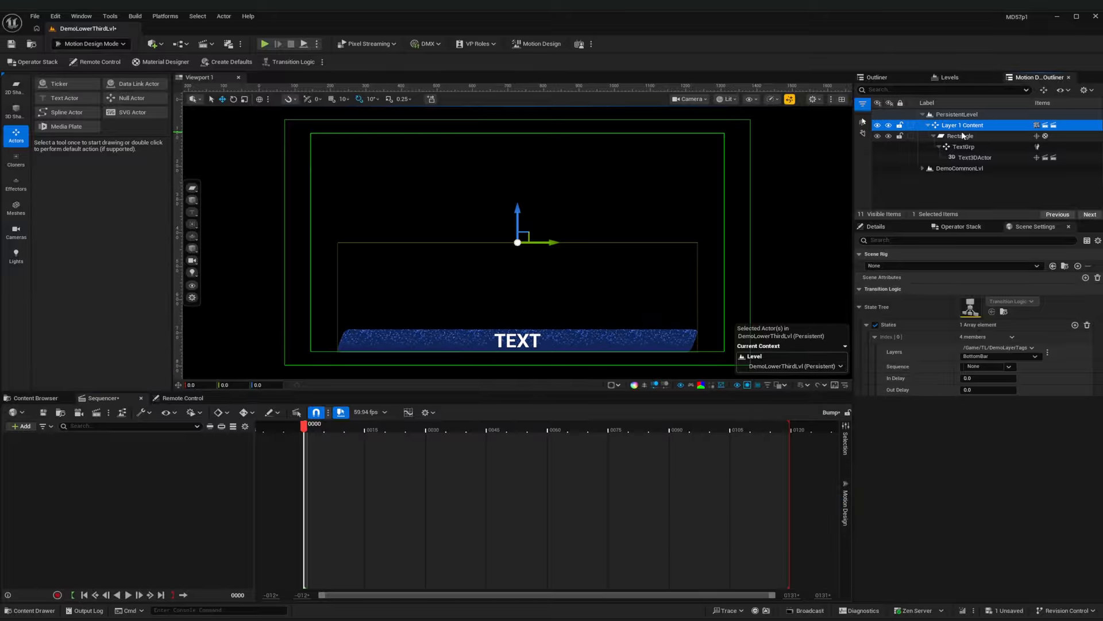
pyautogui.hotkey('ctrl', 'g')
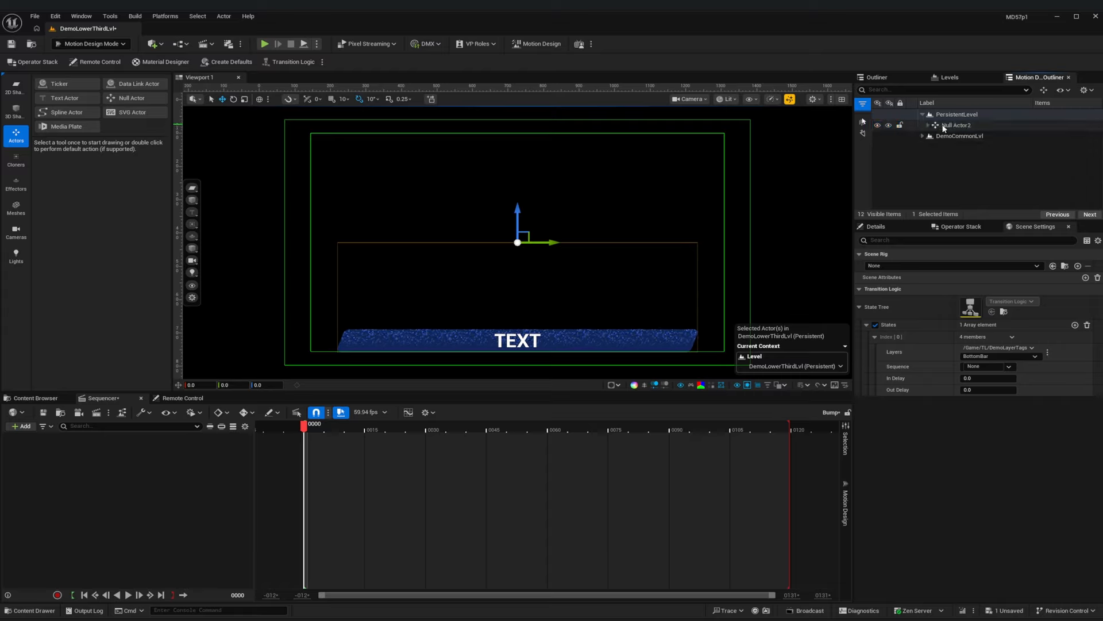
pyautogui.click(929, 125)
pyautogui.click(957, 124)
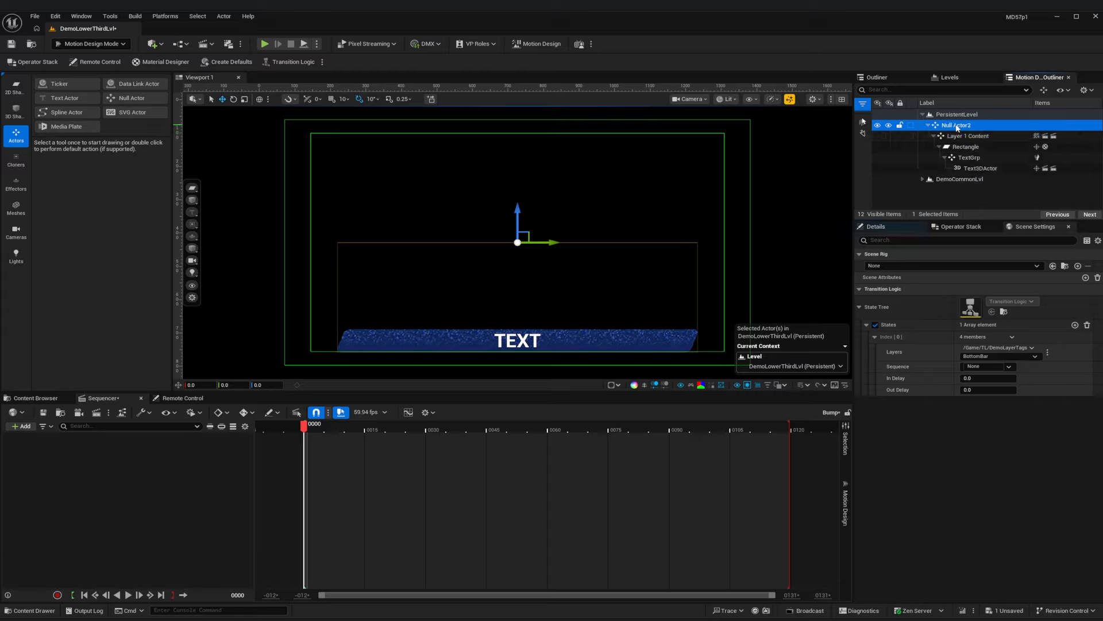
pyautogui.click(960, 126)
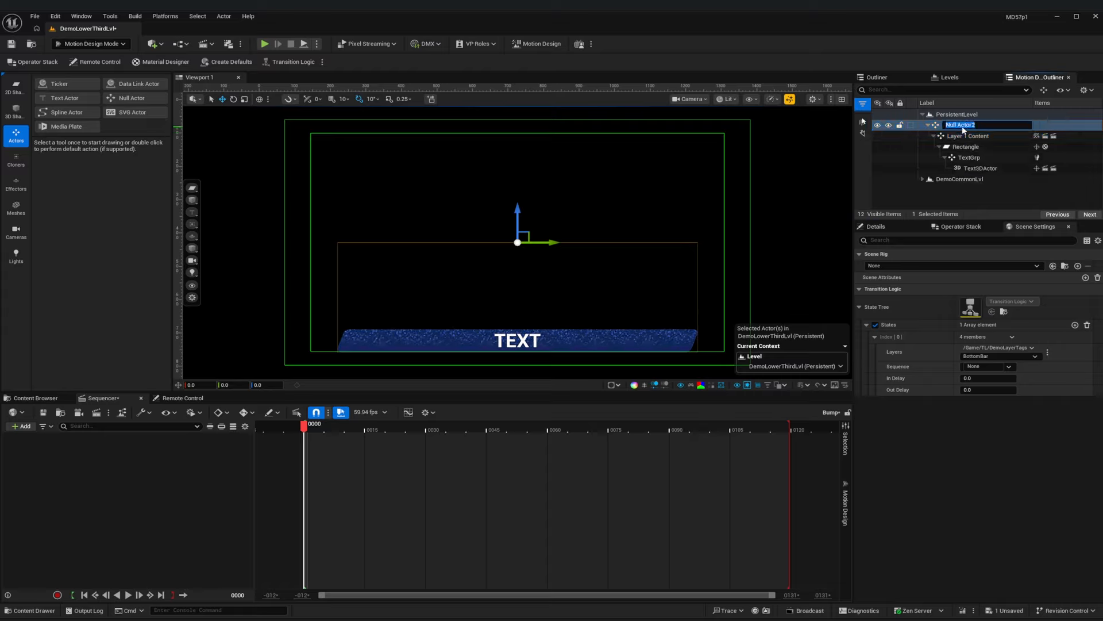
pyautogui.write('BumpGrp')
pyautogui.press('Return')
pyautogui.hotkey('ctrl', 's')
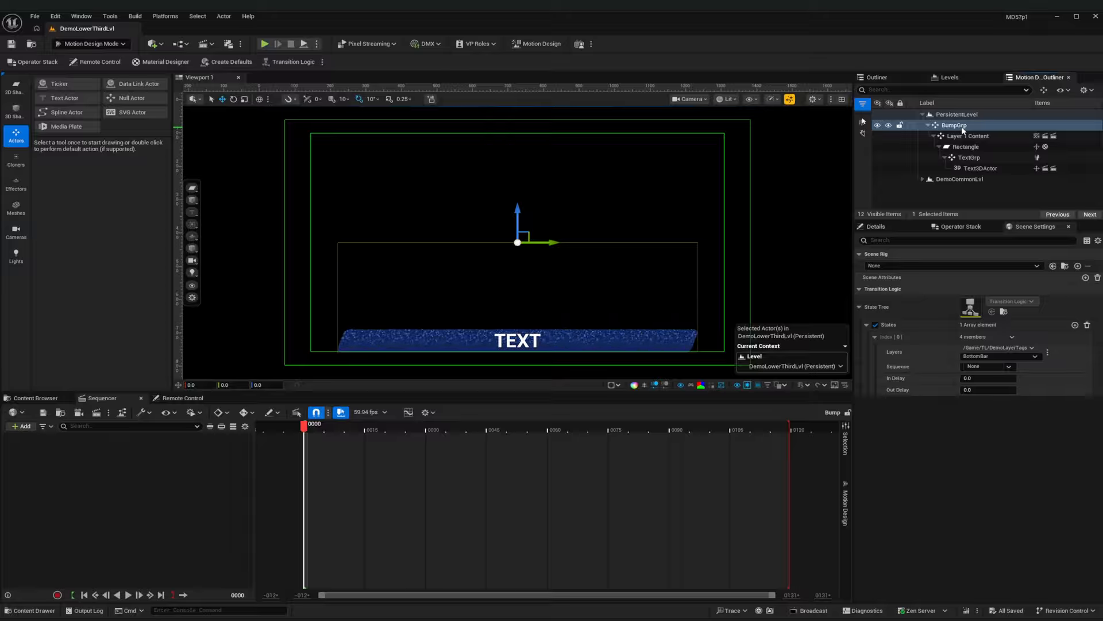
# - Key BumpGrp's location at frame 0 and with Z 33 at frame 30, and end the playback range just past frame 30
pyautogui.click(892, 227)
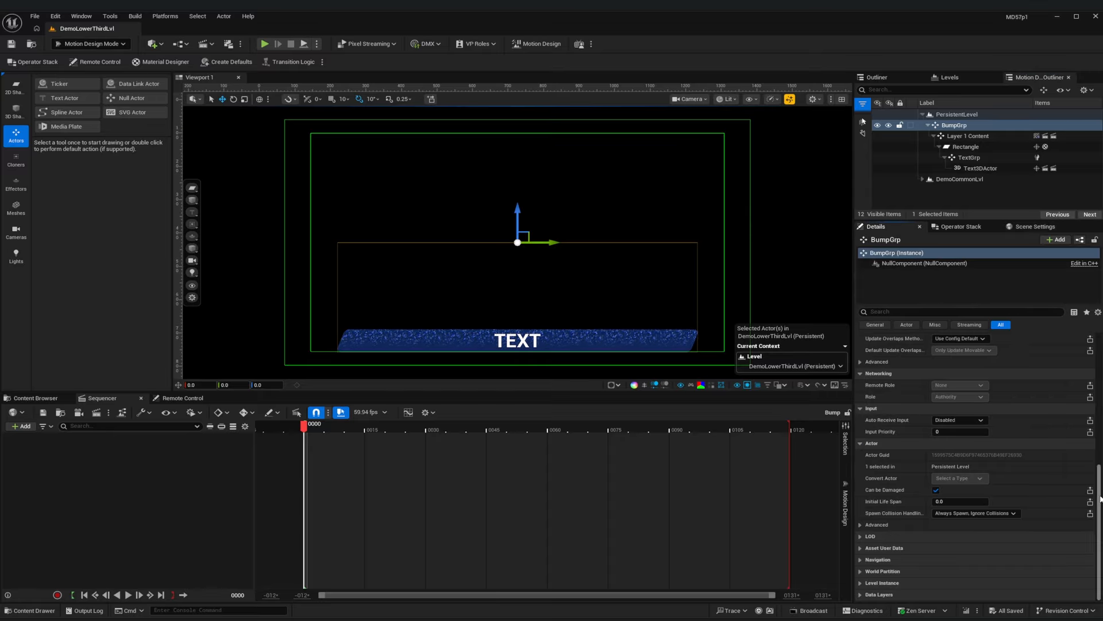
pyautogui.scroll(10, 929, 374)
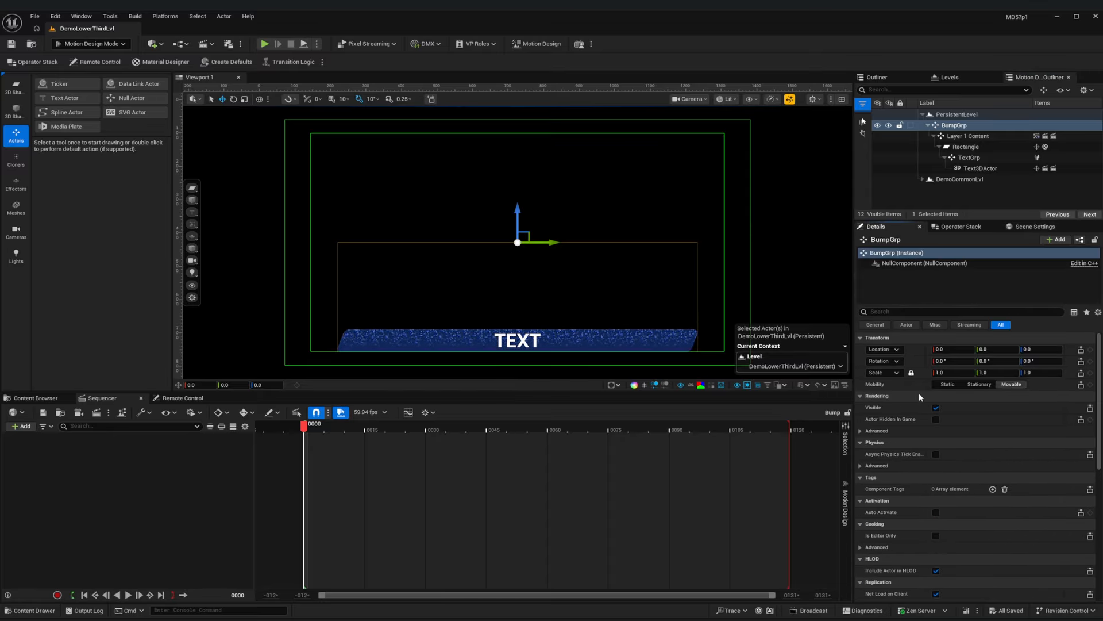
pyautogui.click(1090, 349)
pyautogui.moveTo(405, 426); pyautogui.dragTo(426, 435)
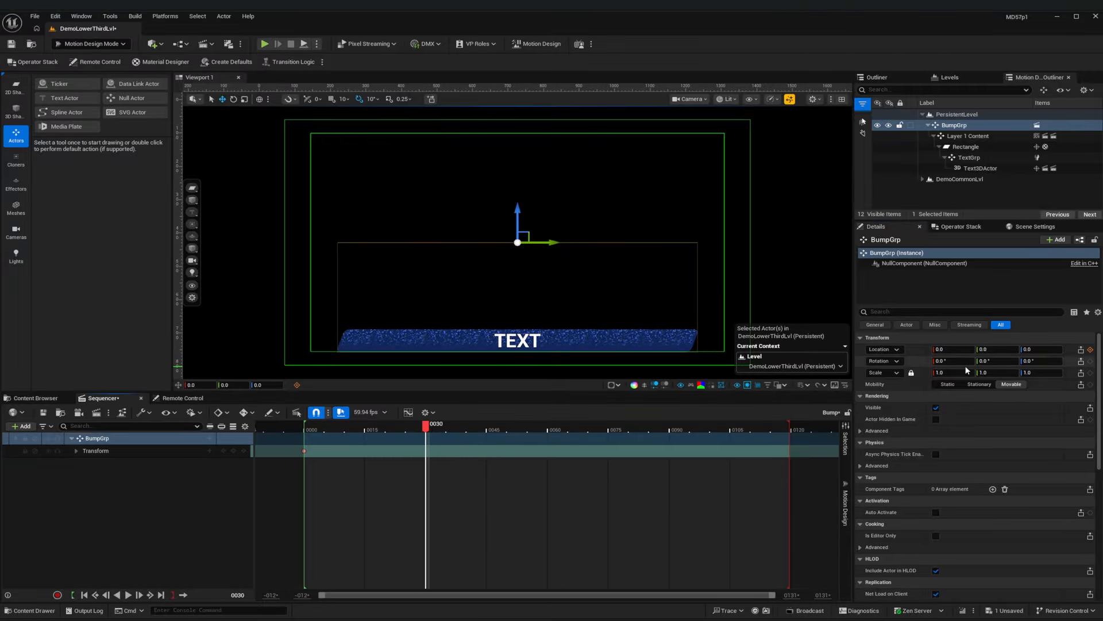
pyautogui.click(1034, 349)
pyautogui.write('33')
pyautogui.press('Return')
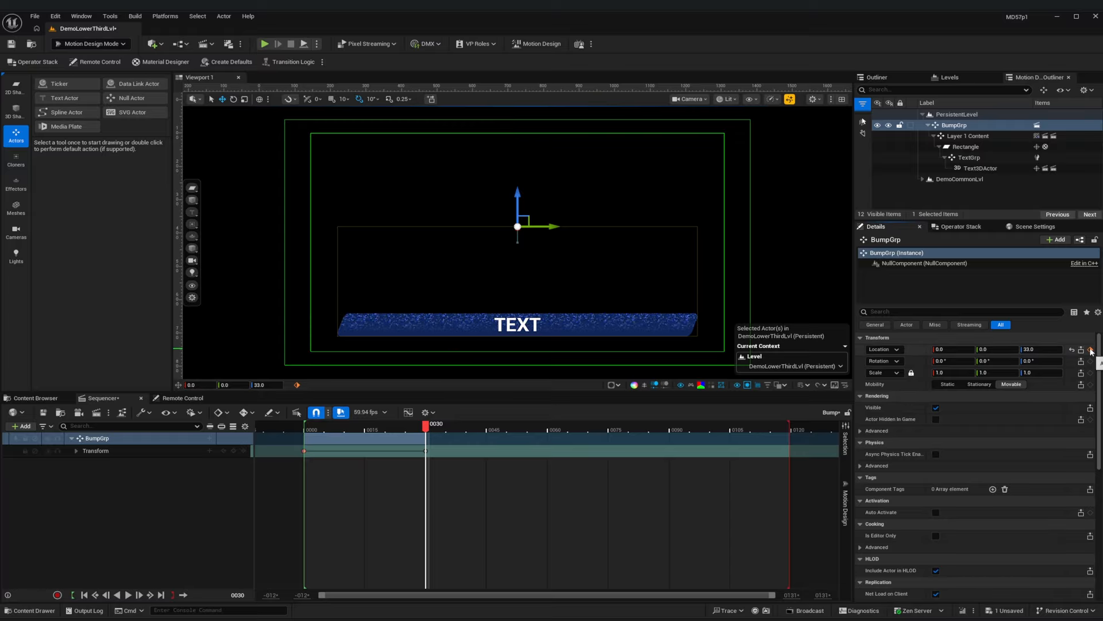
pyautogui.moveTo(789, 428); pyautogui.dragTo(433, 442)
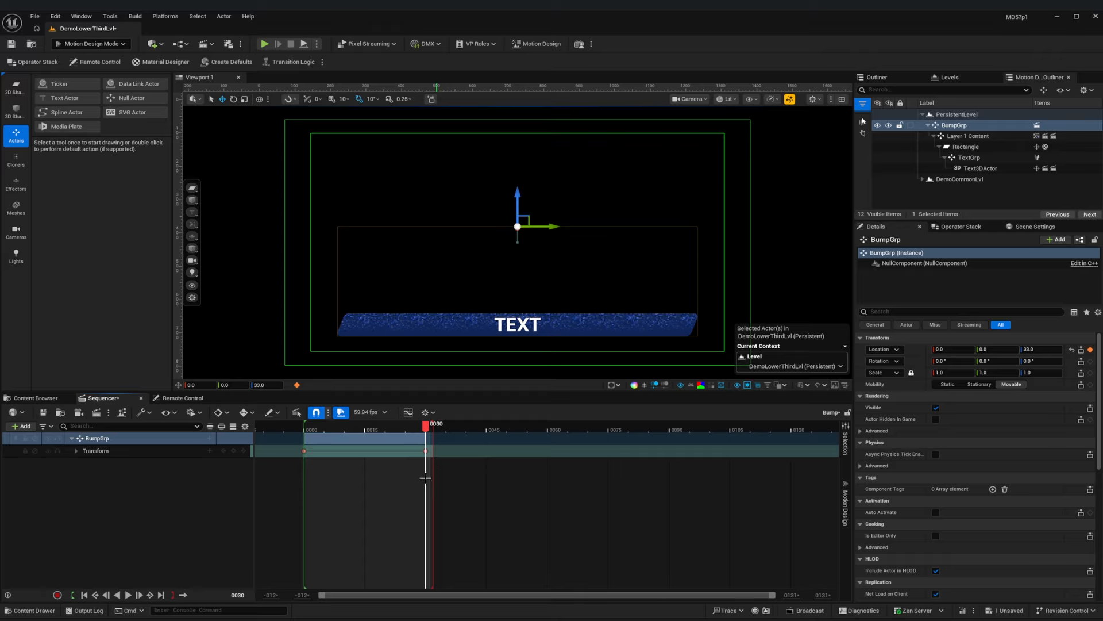
# - Apply the Exponential ease-in preset to both BumpGrp Transform keys and play the Bump sequence forward and in reverse
pyautogui.moveTo(293, 457); pyautogui.dragTo(439, 449)
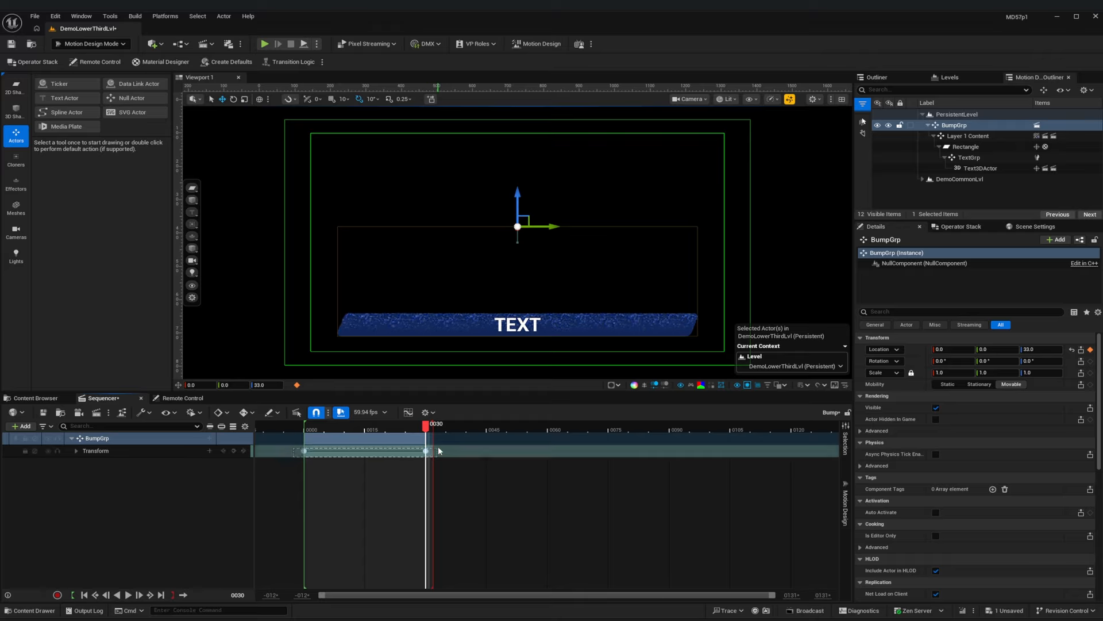
pyautogui.click(845, 443)
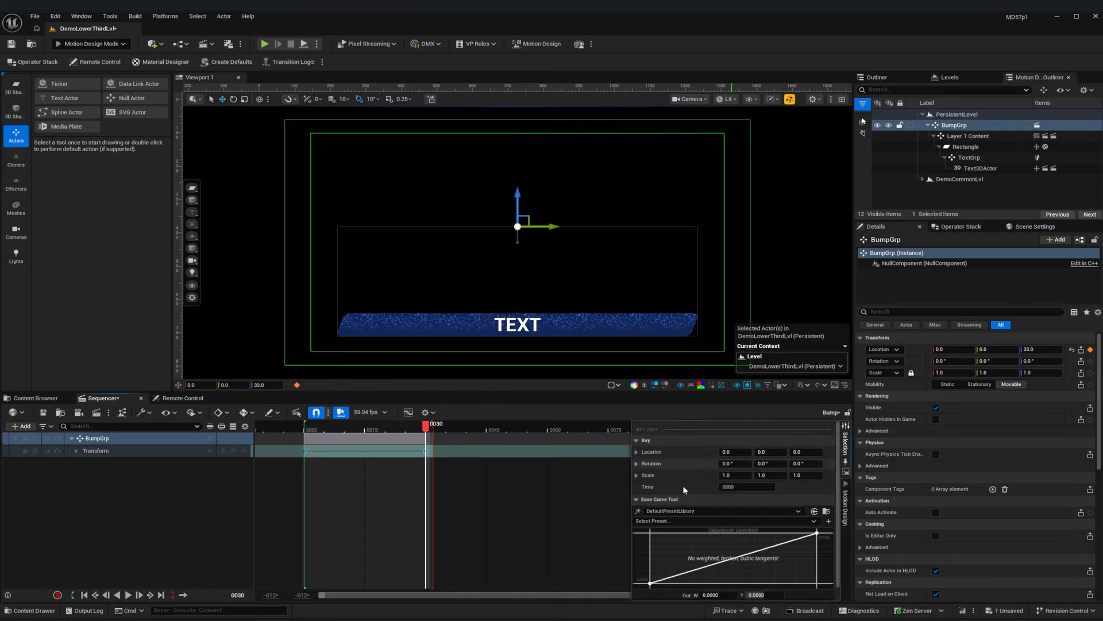
pyautogui.click(657, 520)
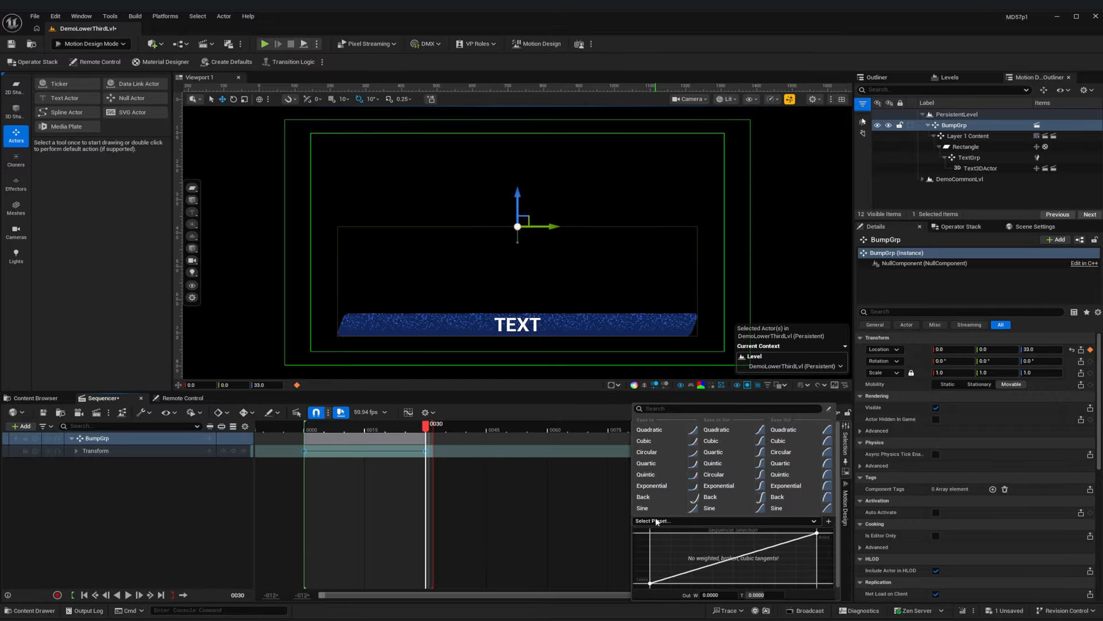
pyautogui.click(651, 485)
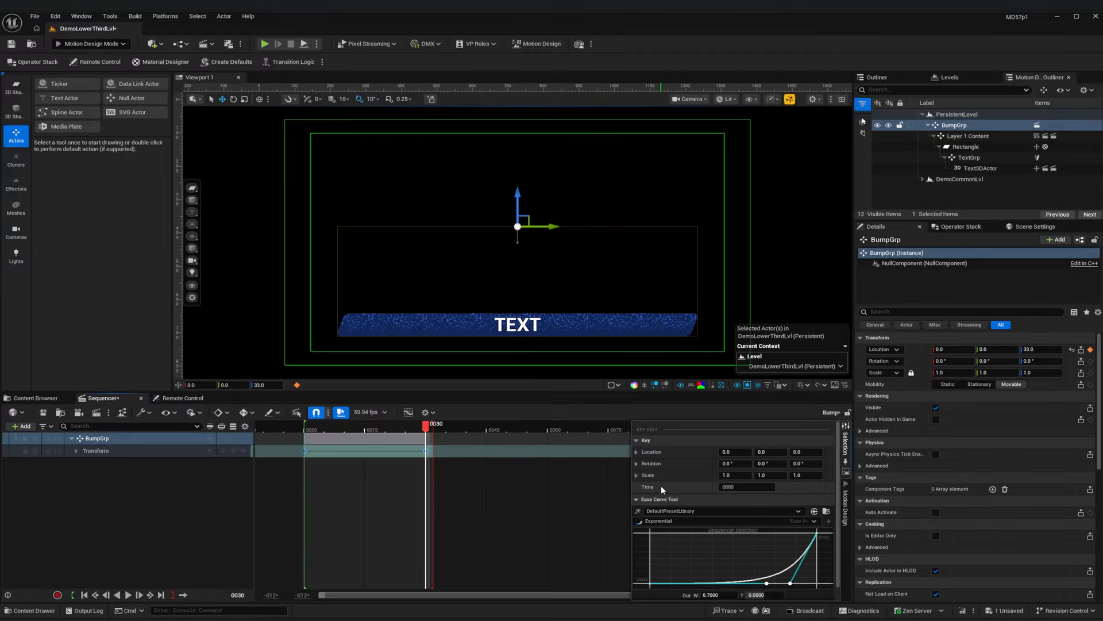
pyautogui.click(505, 545)
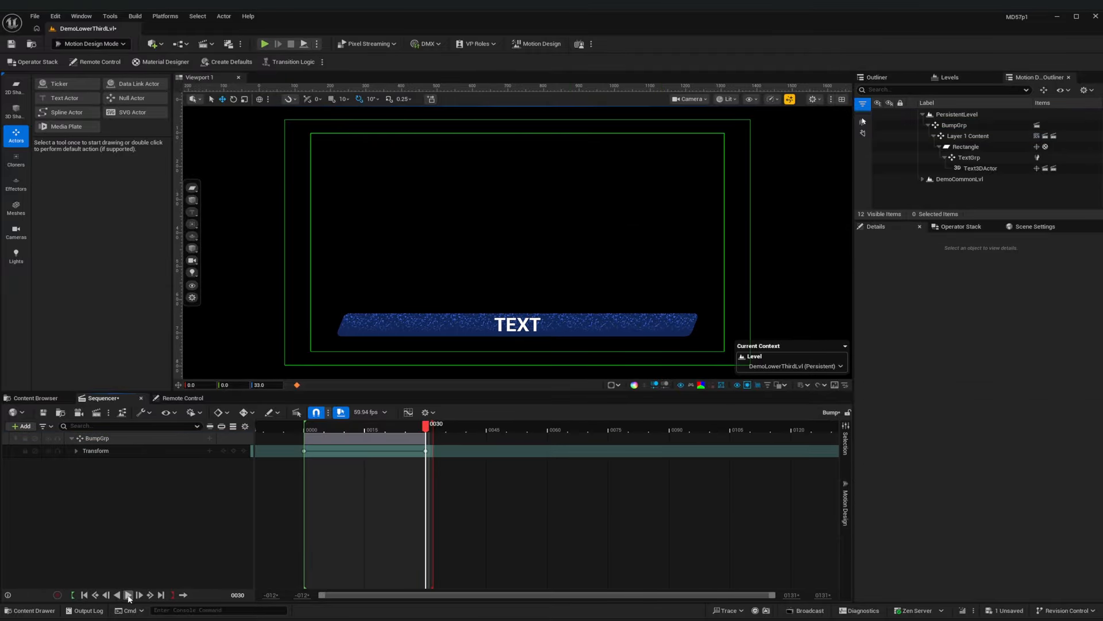
pyautogui.click(1031, 226)
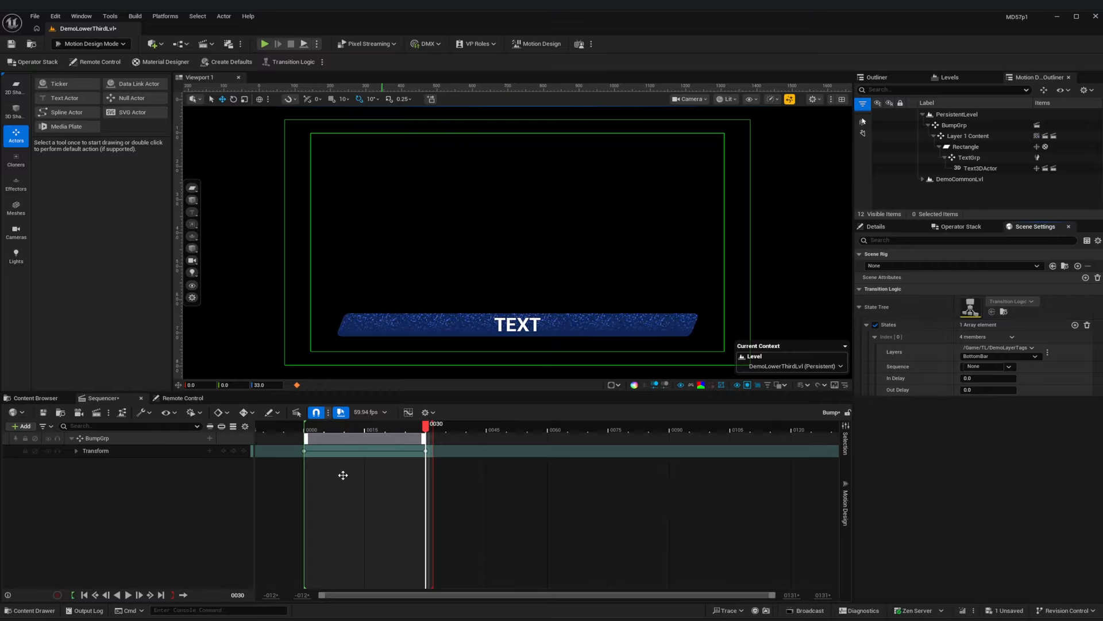
pyautogui.click(117, 596)
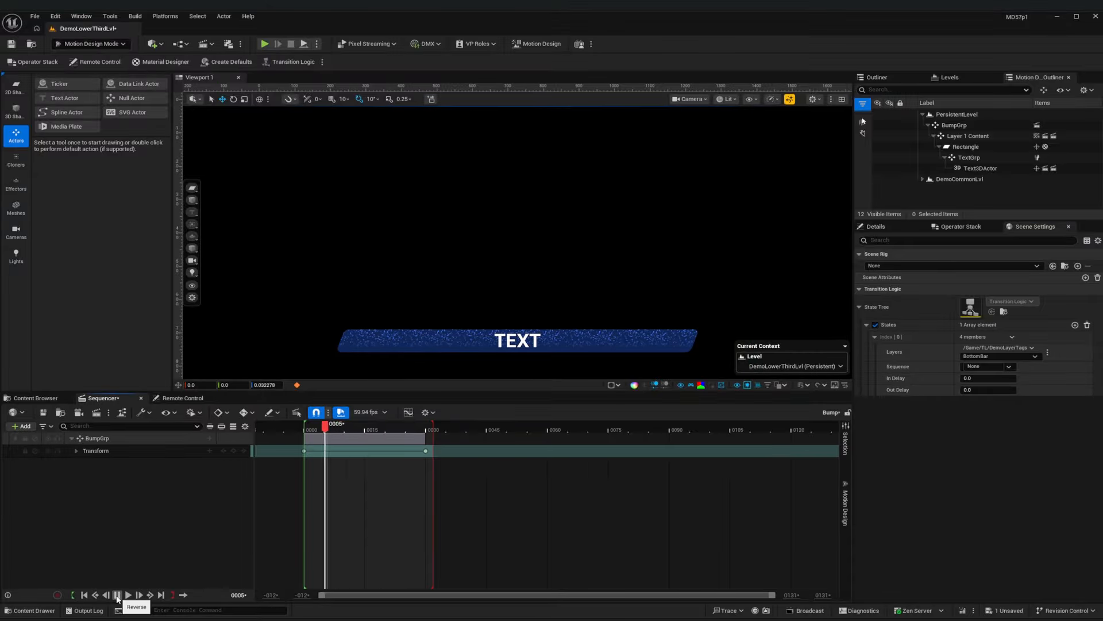
pyautogui.click(128, 595)
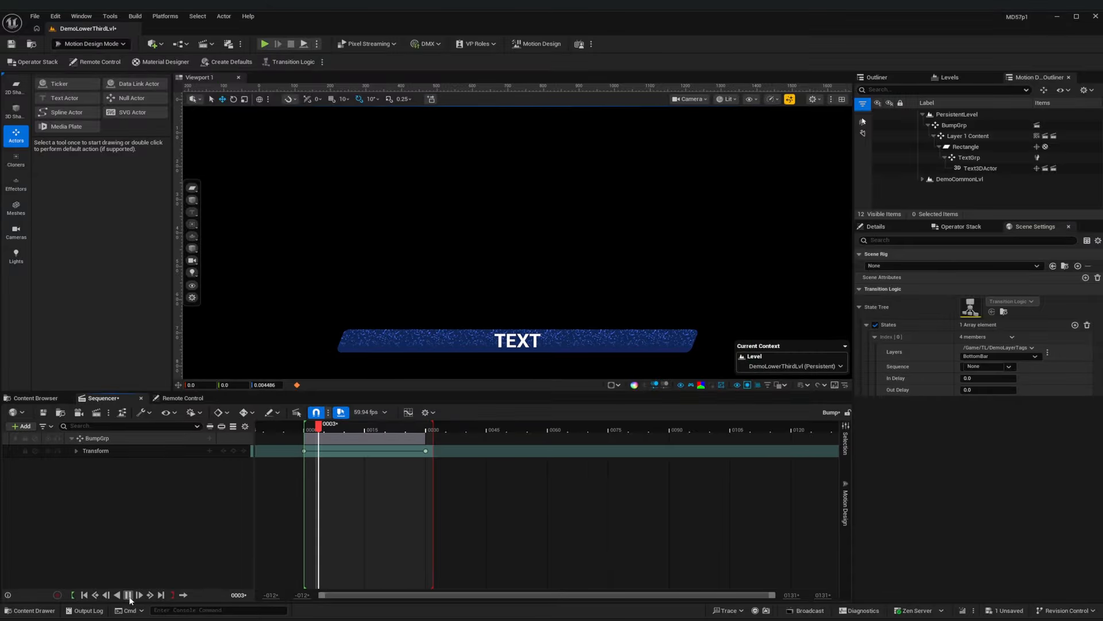
pyautogui.click(118, 596)
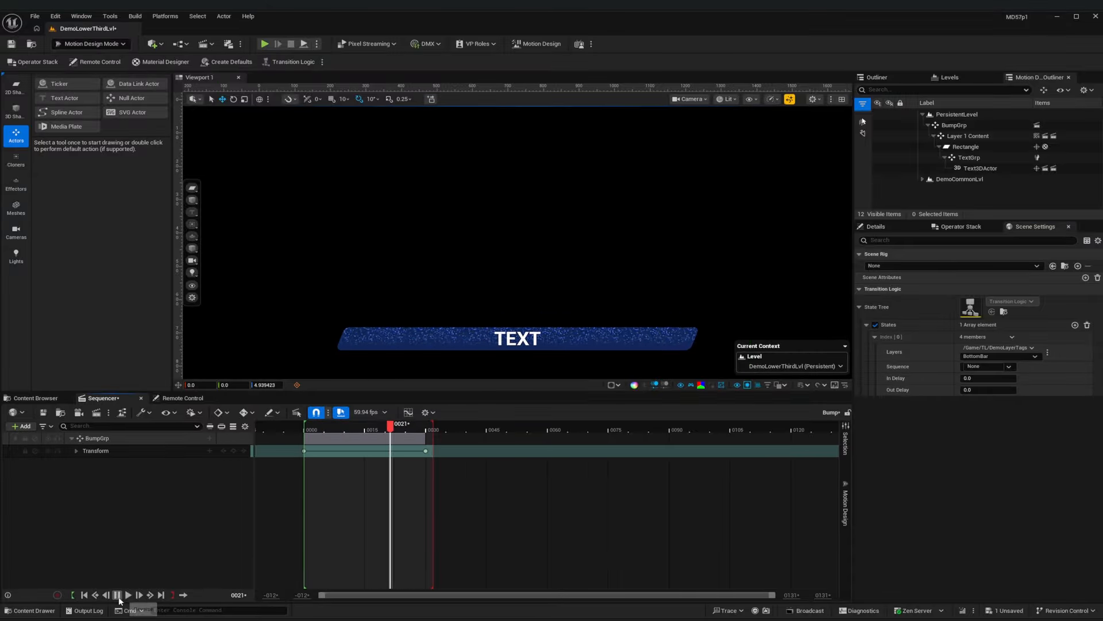
# - Assign Bump as the BottomBar state's Sequence and save the level
pyautogui.click(1009, 366)
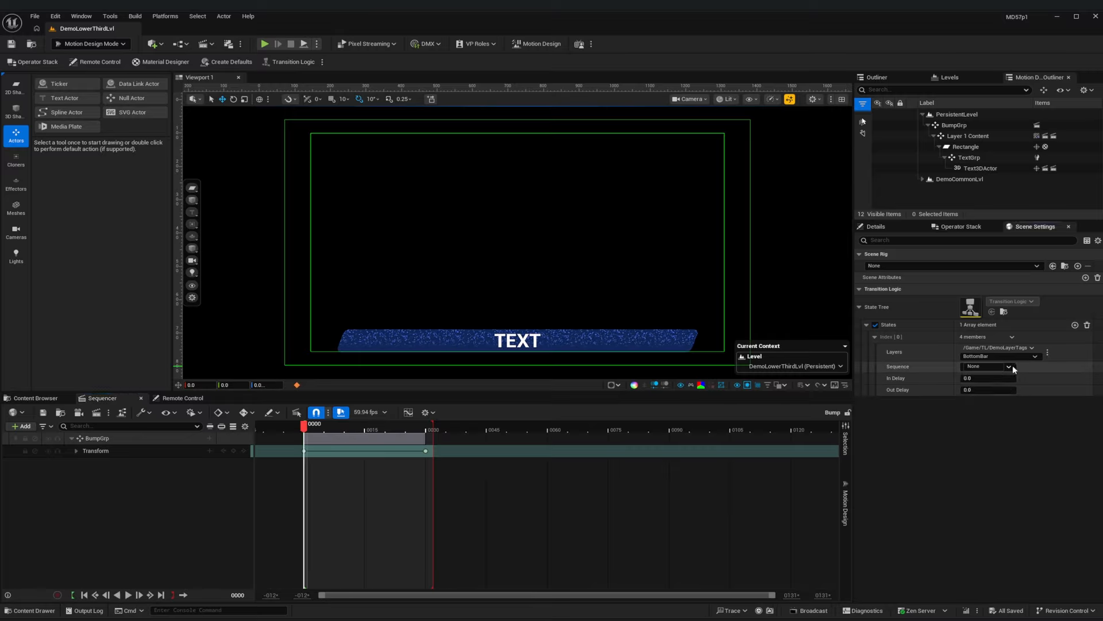
pyautogui.click(973, 402)
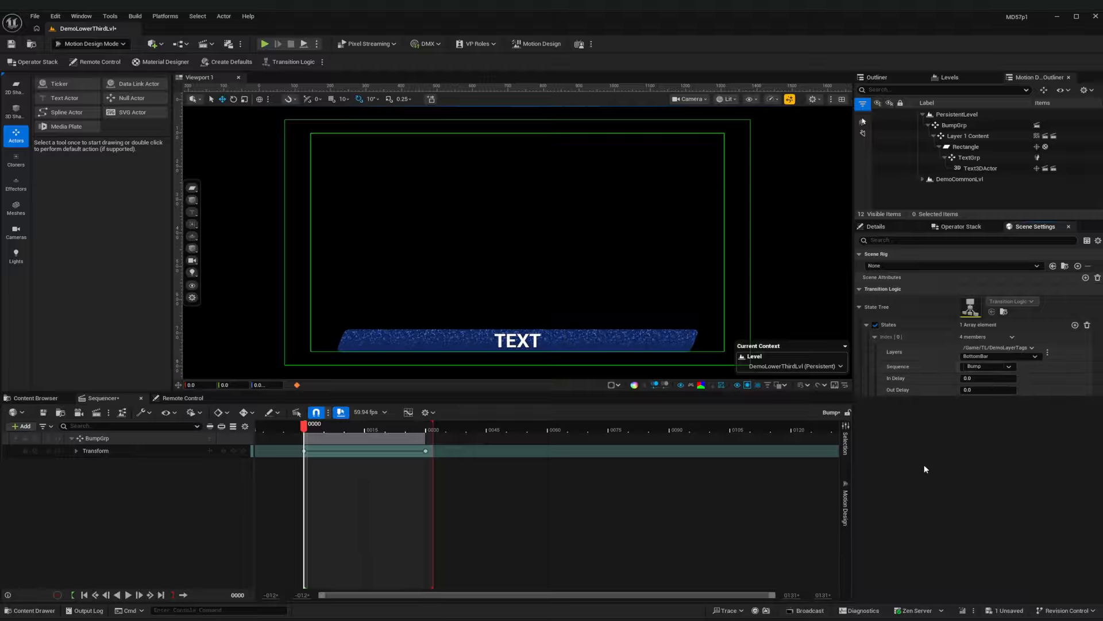
pyautogui.hotkey('ctrl', 's')
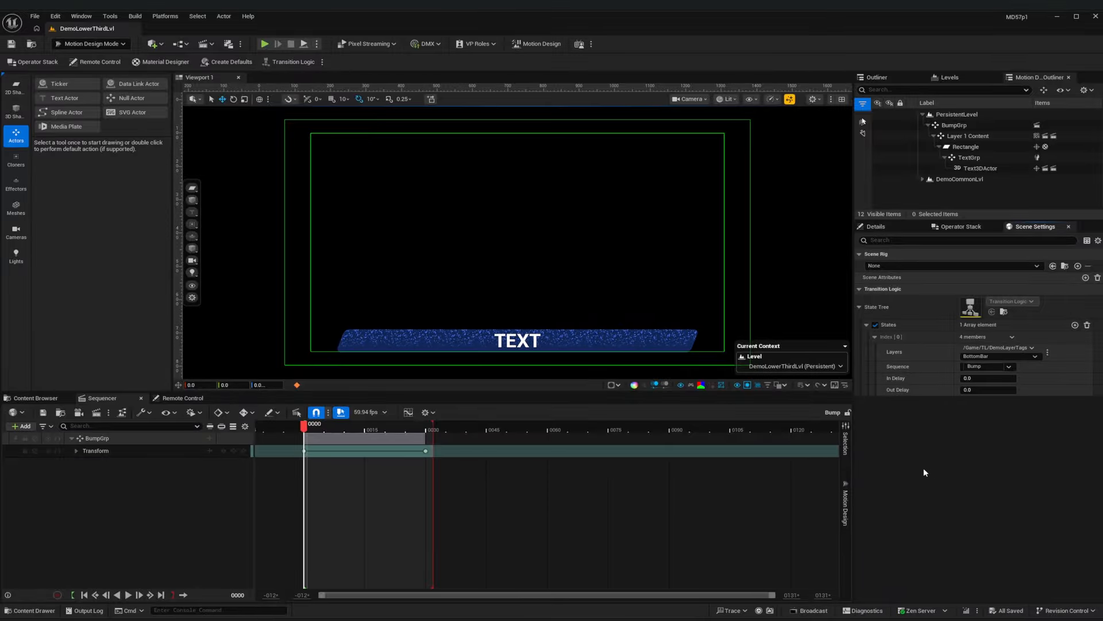
# - Open DemoRundown and add DemoLowerThirdLvl as a template with its own page
pyautogui.click(43, 401)
pyautogui.click(561, 466)
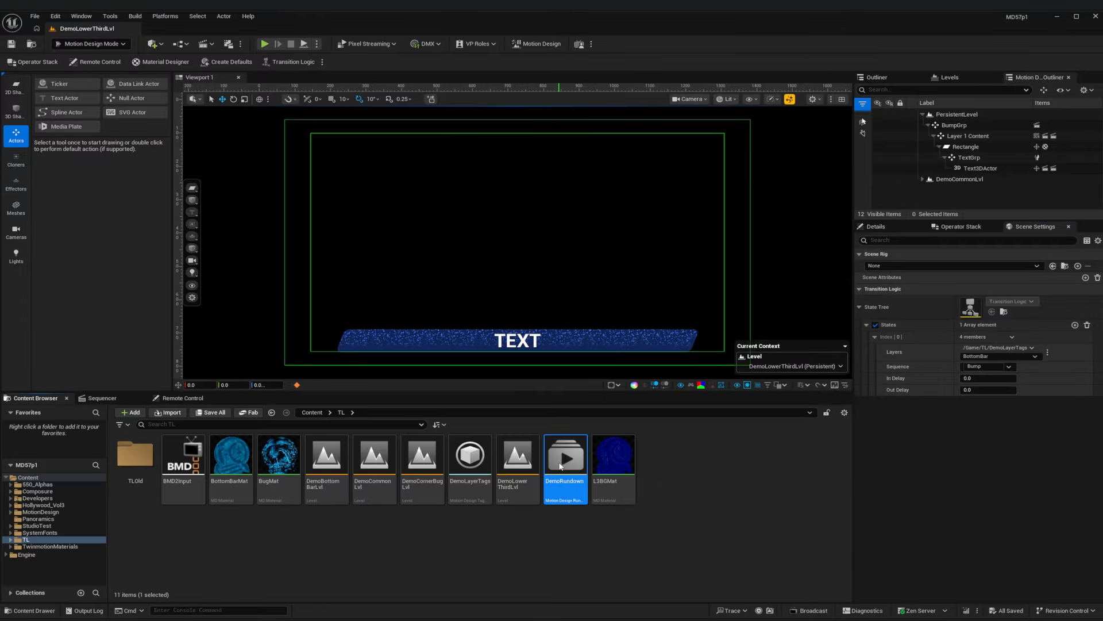
pyautogui.doubleClick(561, 465)
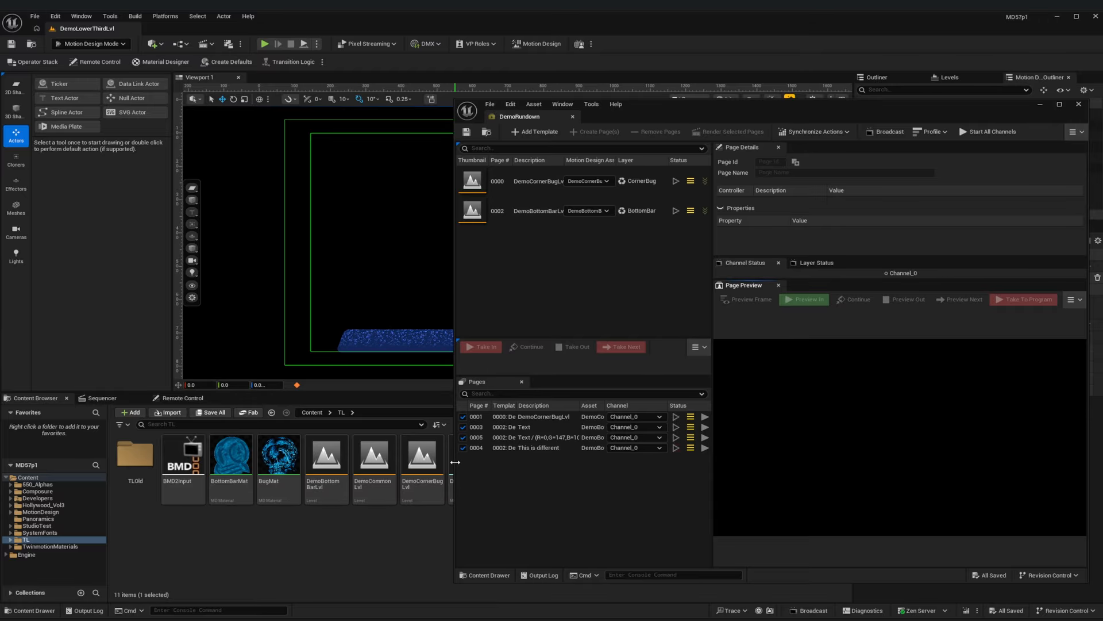
pyautogui.moveTo(455, 462); pyautogui.dragTo(592, 462)
pyautogui.moveTo(517, 460); pyautogui.dragTo(667, 478)
pyautogui.moveTo(589, 313); pyautogui.dragTo(302, 308)
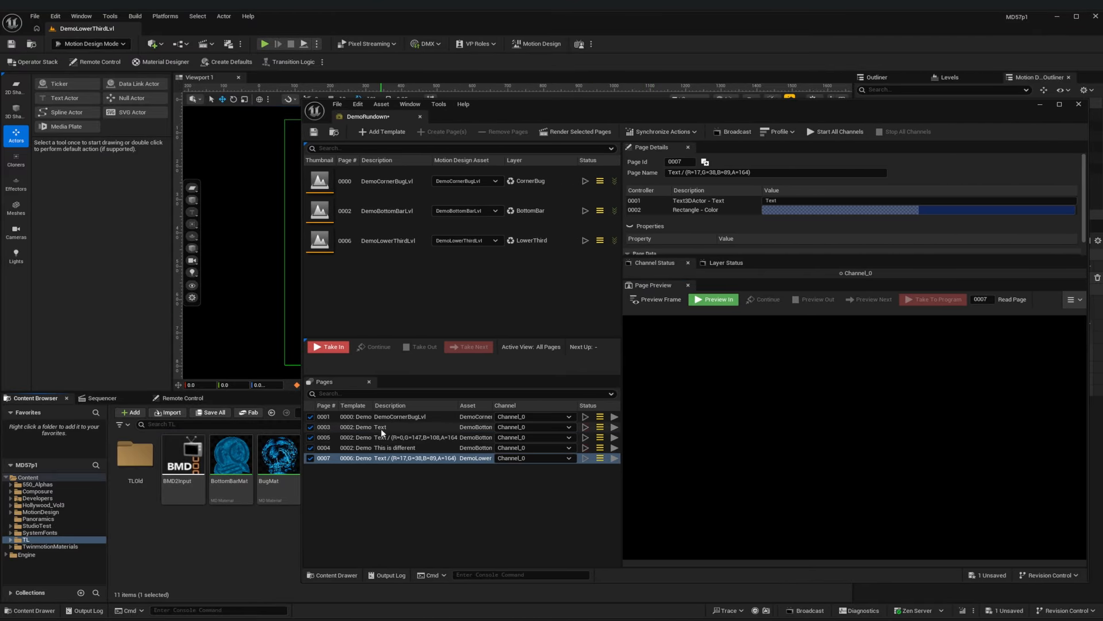
# - Preview lower third page 0007 in, and preview bottom bar page 0003 in and out twice to check the bump
pyautogui.click(713, 300)
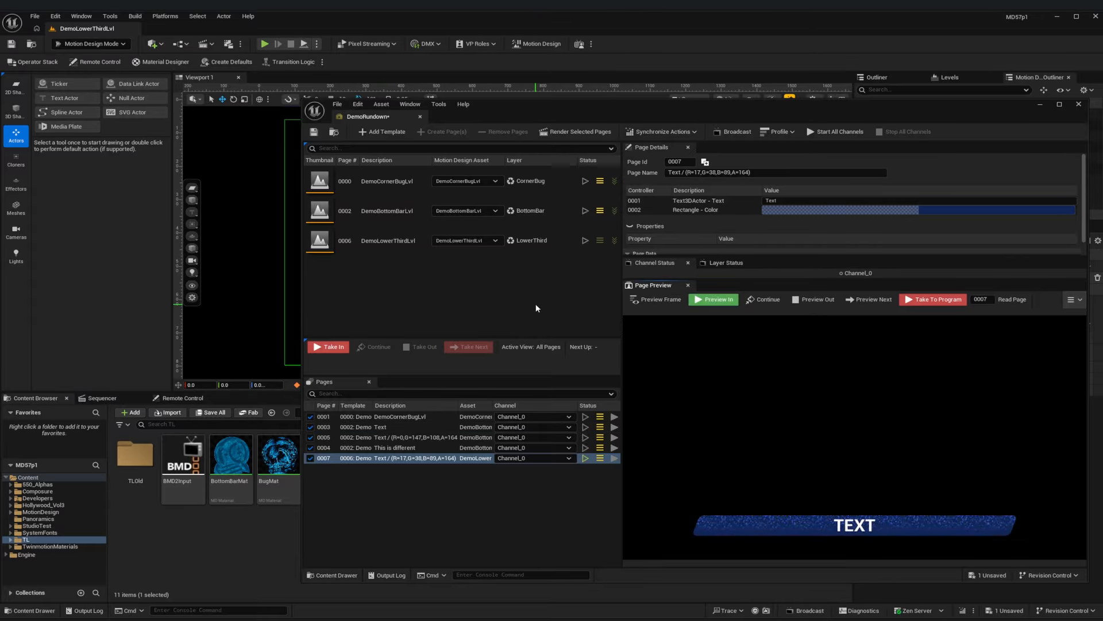
pyautogui.click(413, 430)
pyautogui.click(713, 300)
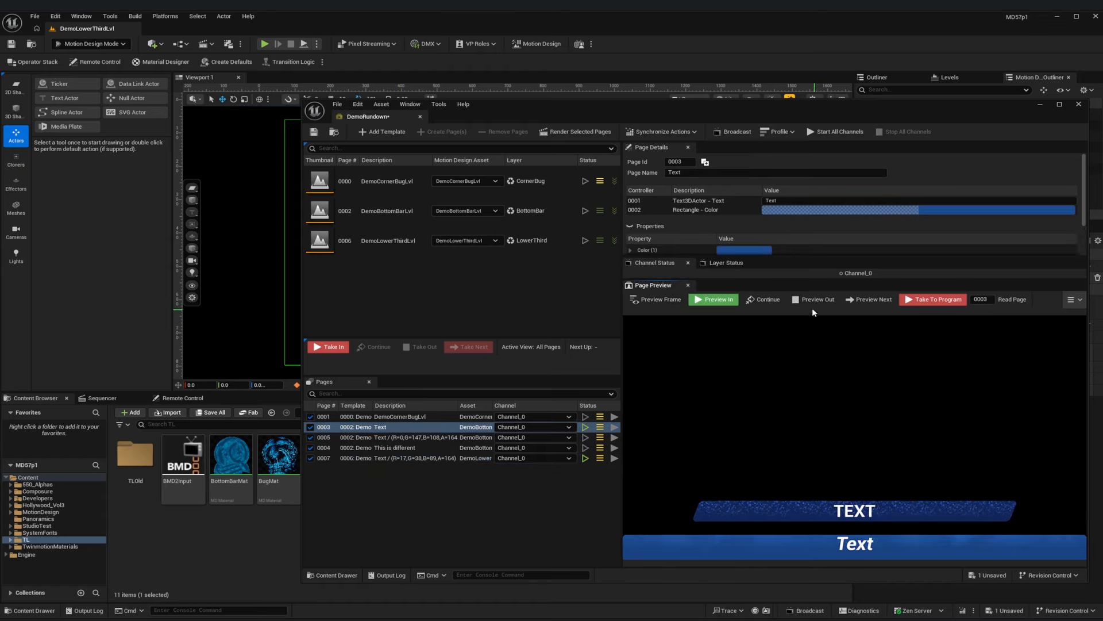
pyautogui.click(797, 301)
pyautogui.click(511, 458)
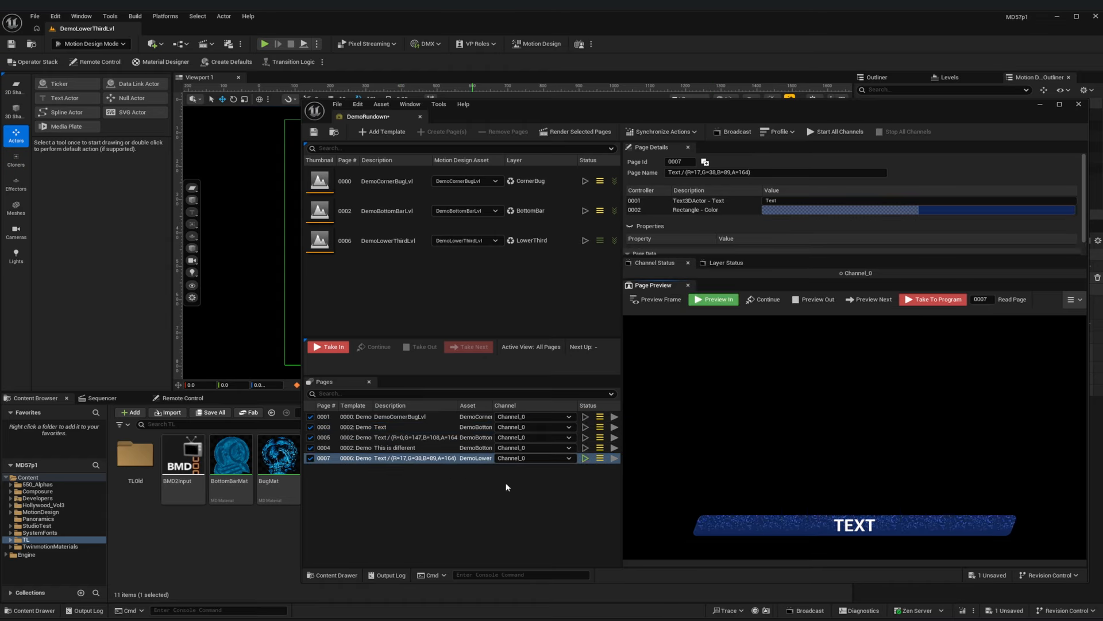
pyautogui.click(374, 427)
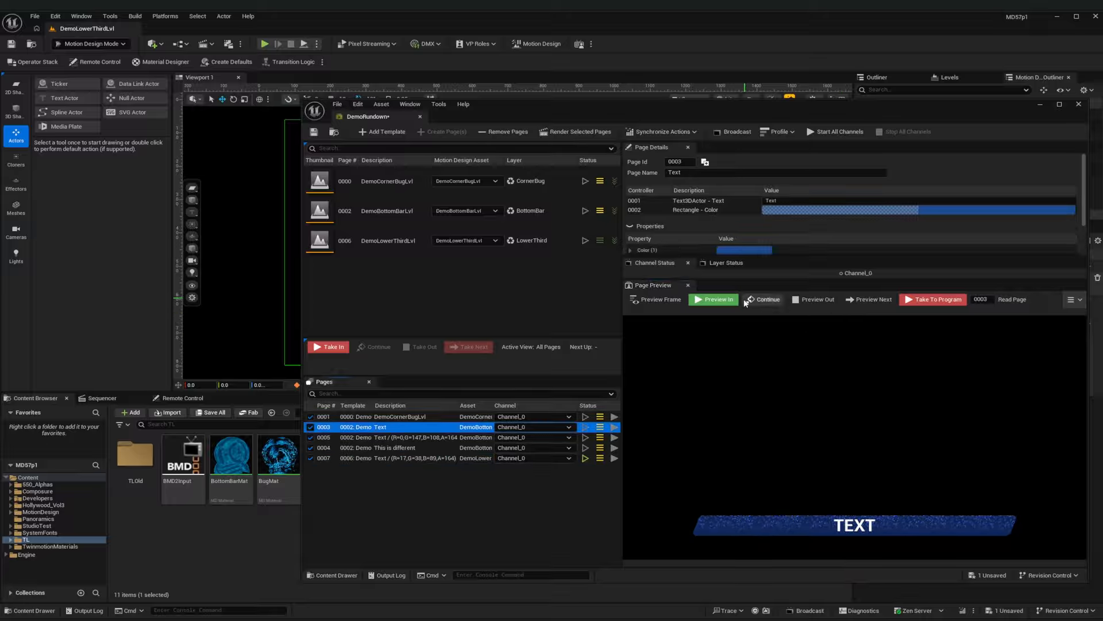
pyautogui.click(722, 300)
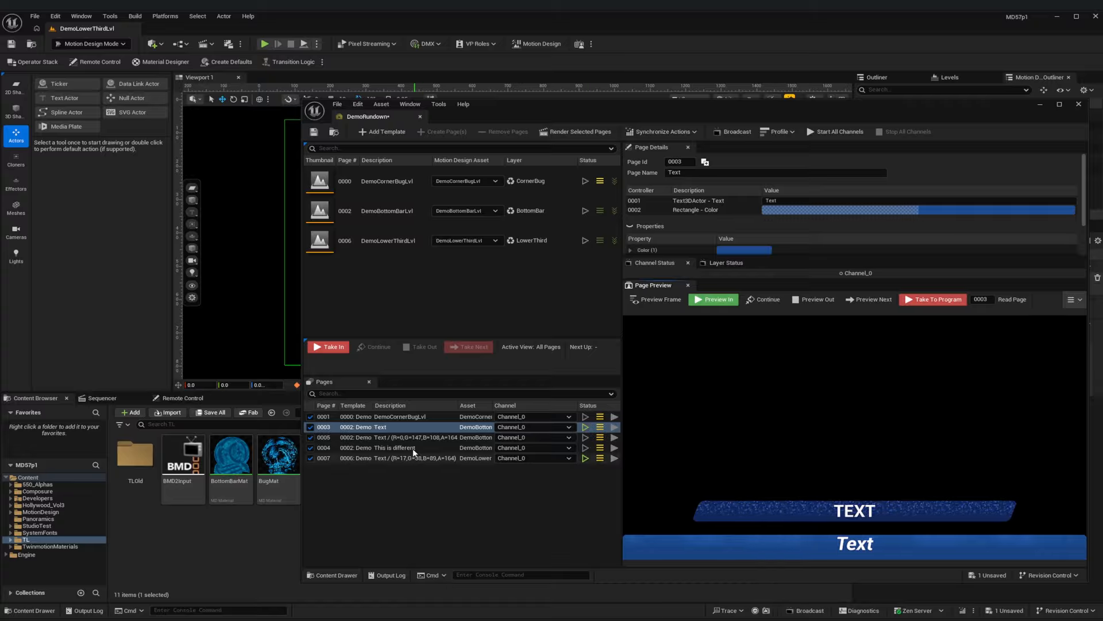
pyautogui.click(799, 301)
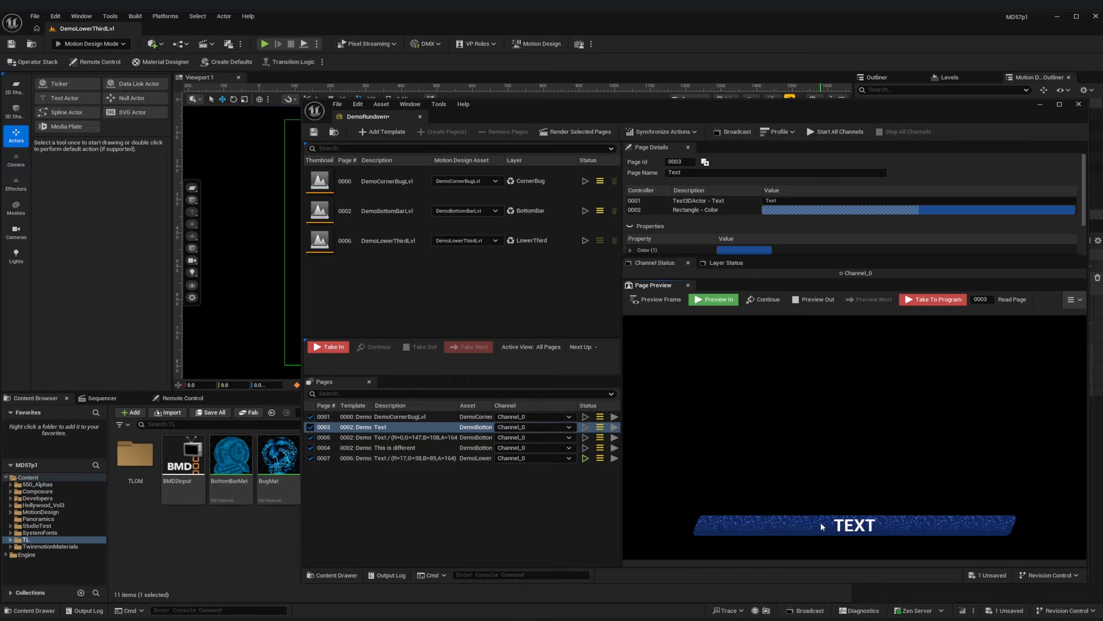
# - Set the BottomBar state's Out Delay to 0.5 in the level's transition logic and save the level
pyautogui.moveTo(850, 109); pyautogui.dragTo(686, 111)
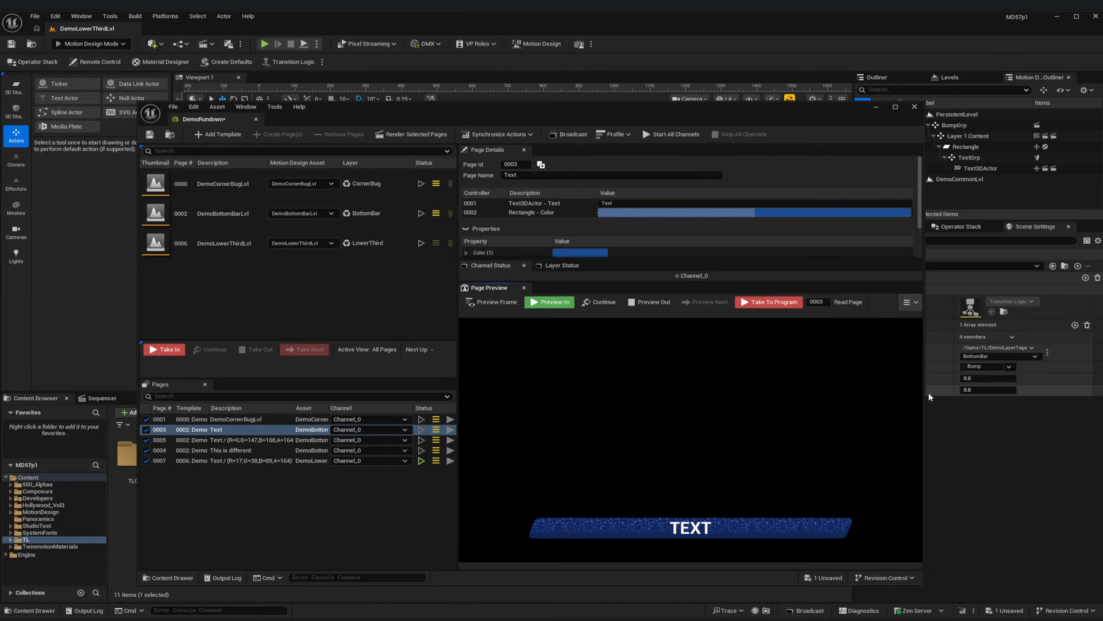
pyautogui.moveTo(924, 395); pyautogui.dragTo(646, 393)
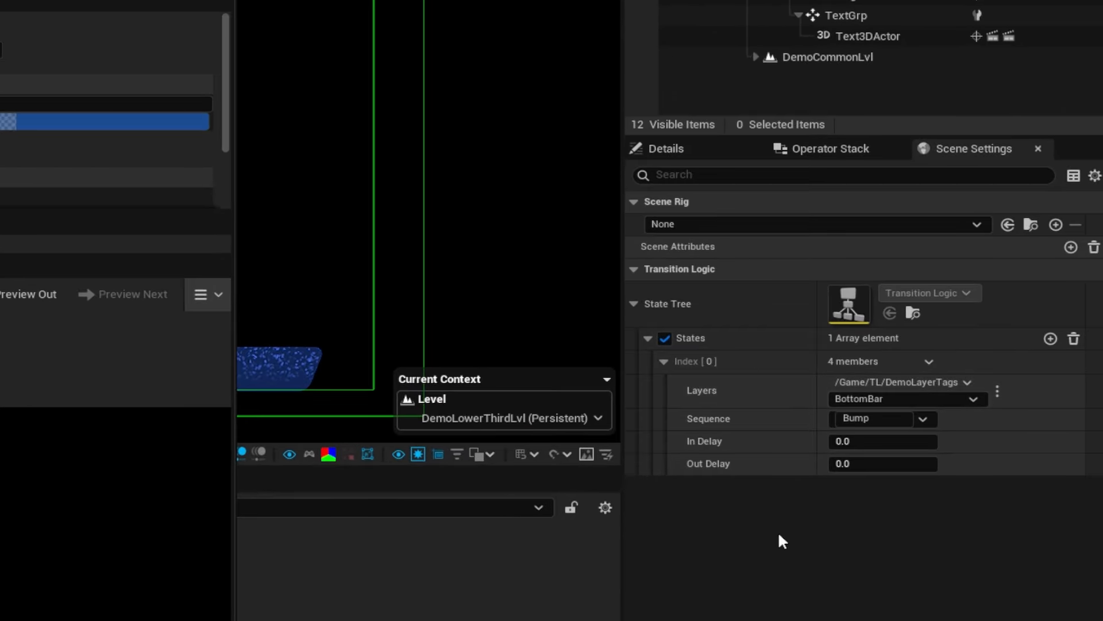
pyautogui.click(870, 464)
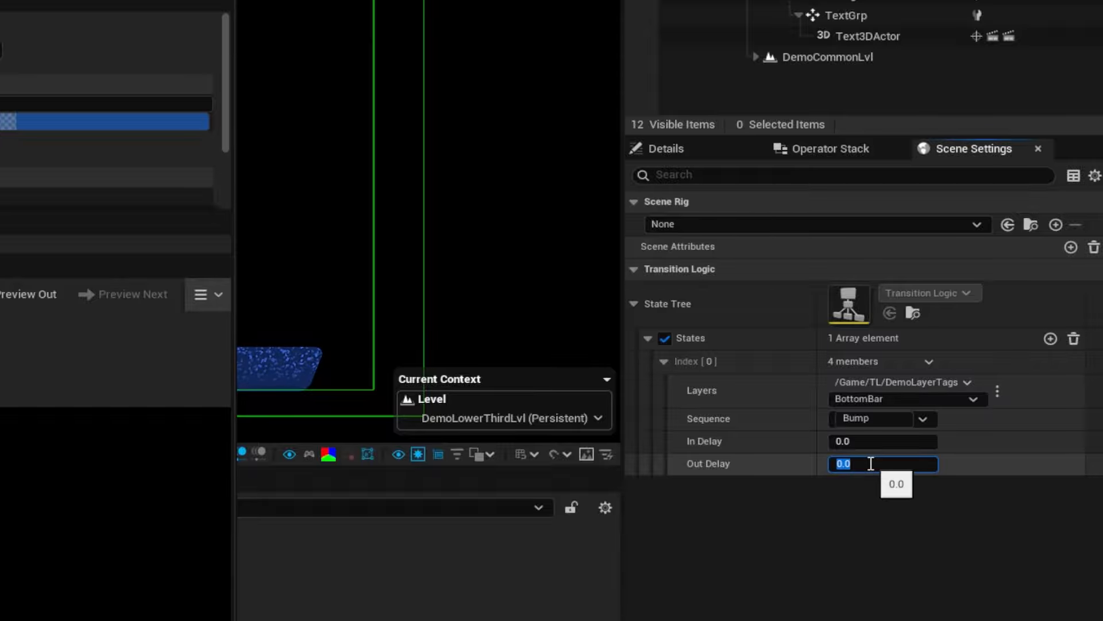
pyautogui.press('BackSpace')
pyautogui.write('0.5')
pyautogui.press('Return')
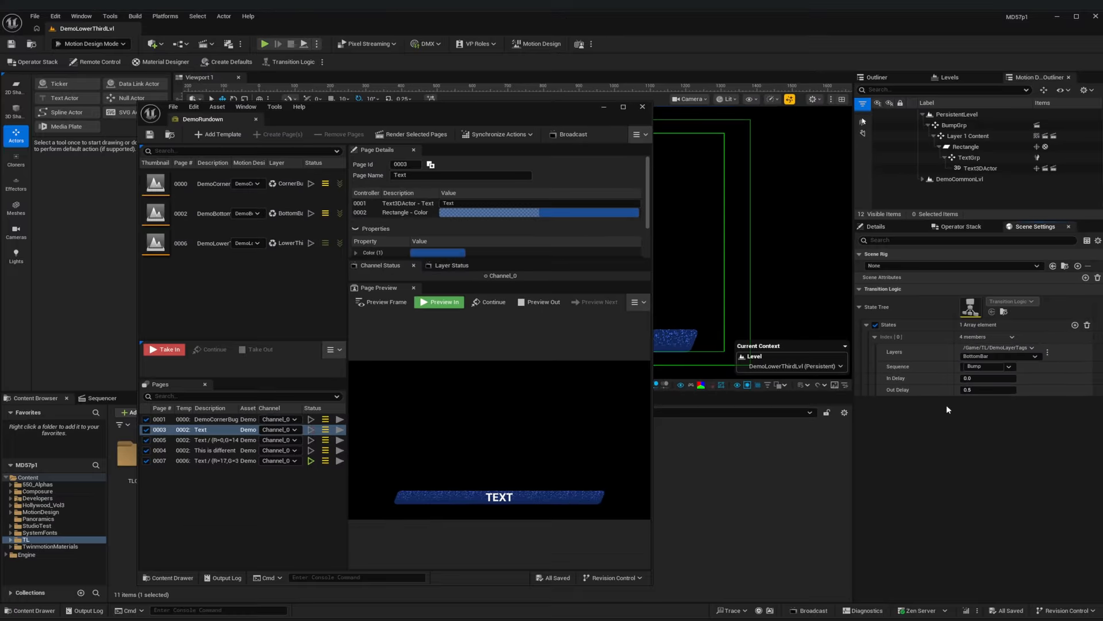
# - Take the lower third out of the preview and reimport page 0007 in the rundown
pyautogui.click(539, 302)
pyautogui.rightClick(210, 461)
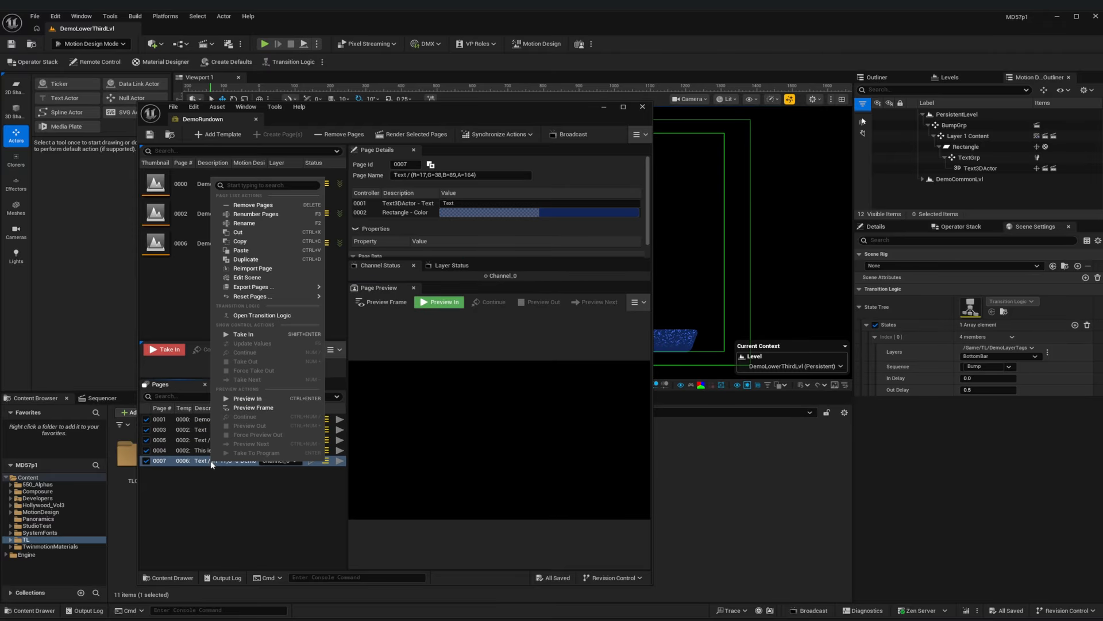
pyautogui.click(258, 272)
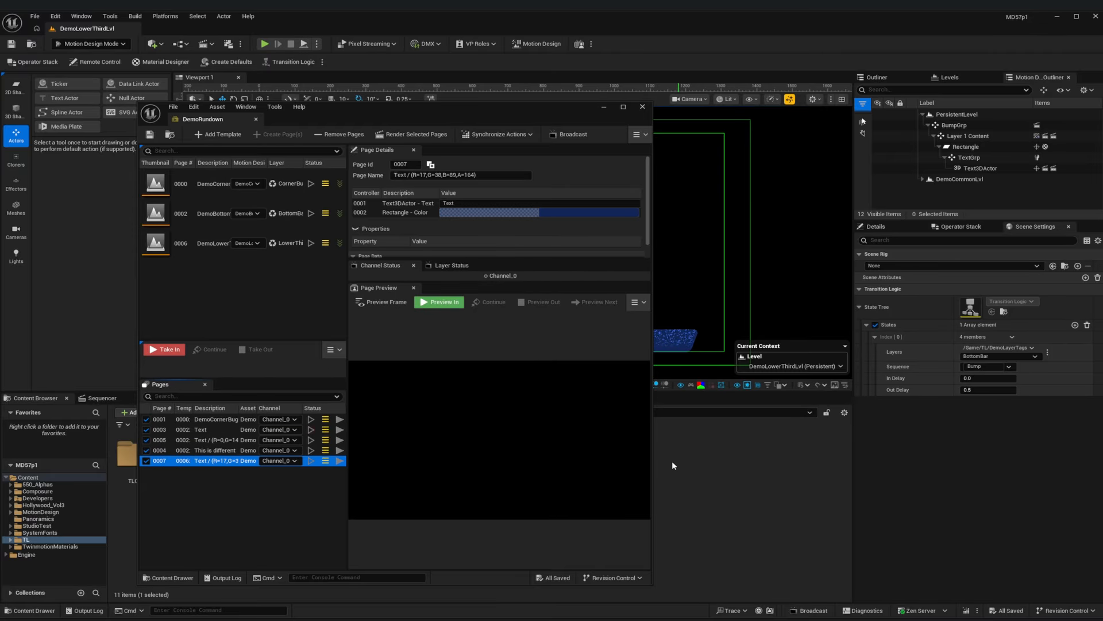
# - Preview page 0007 in, and run bottom bar page 0003 in, out and in again to check the delayed bump return
pyautogui.moveTo(652, 448); pyautogui.dragTo(942, 448)
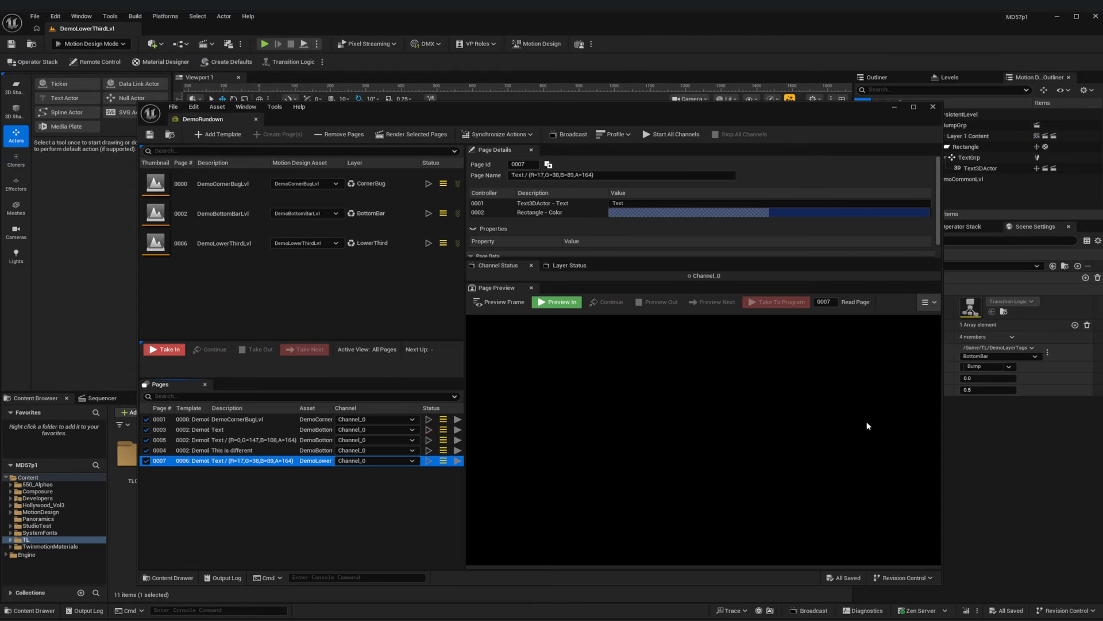
pyautogui.click(558, 302)
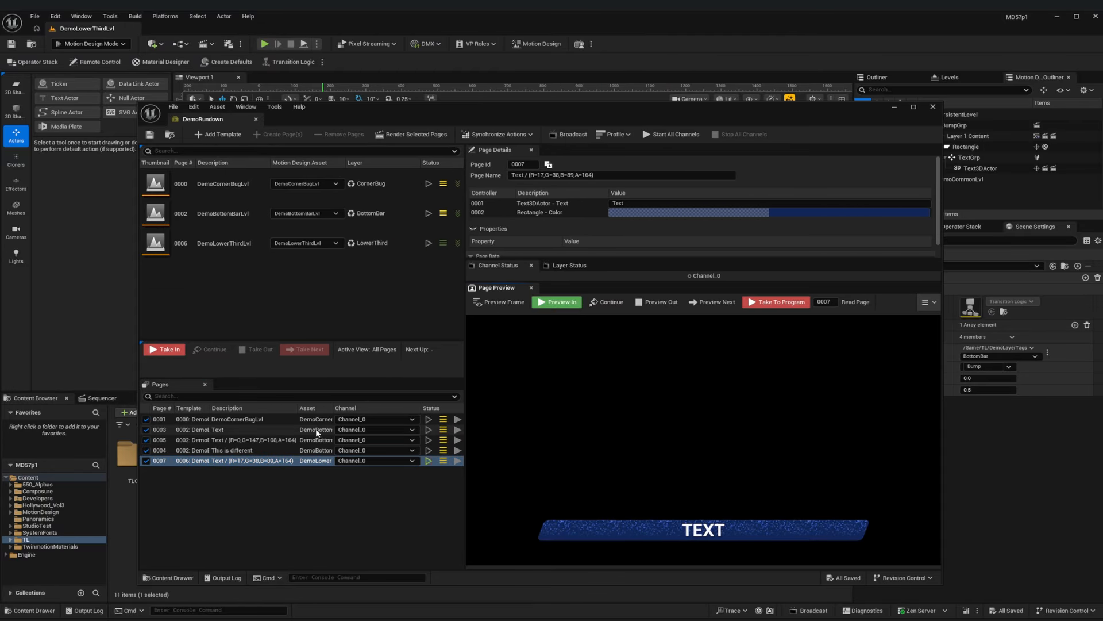
pyautogui.click(235, 435)
pyautogui.click(558, 302)
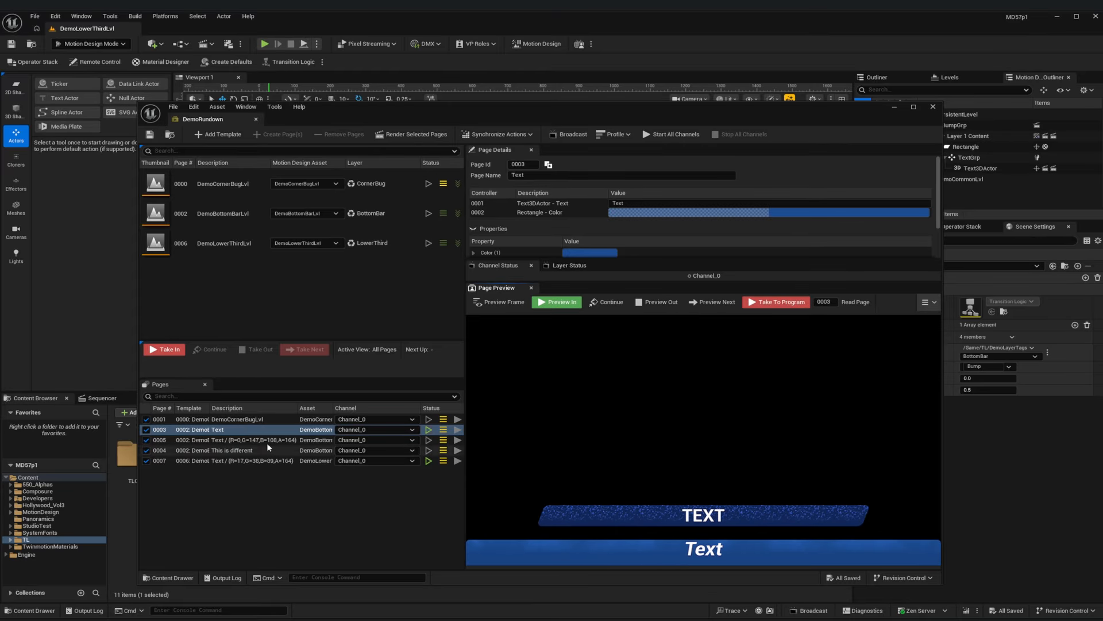
pyautogui.click(638, 304)
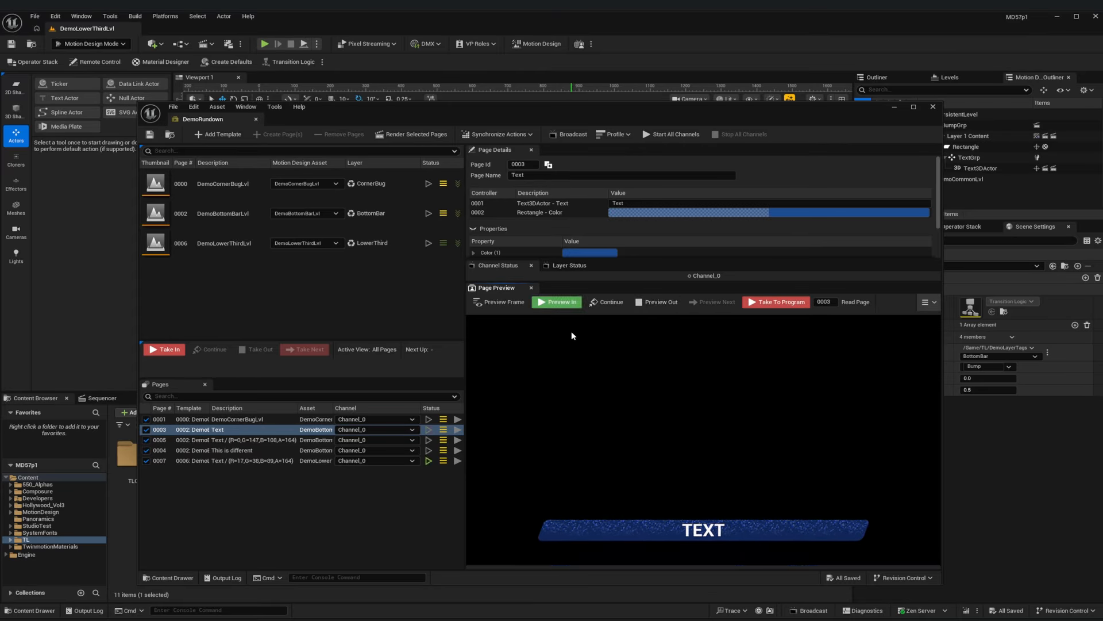
pyautogui.click(543, 302)
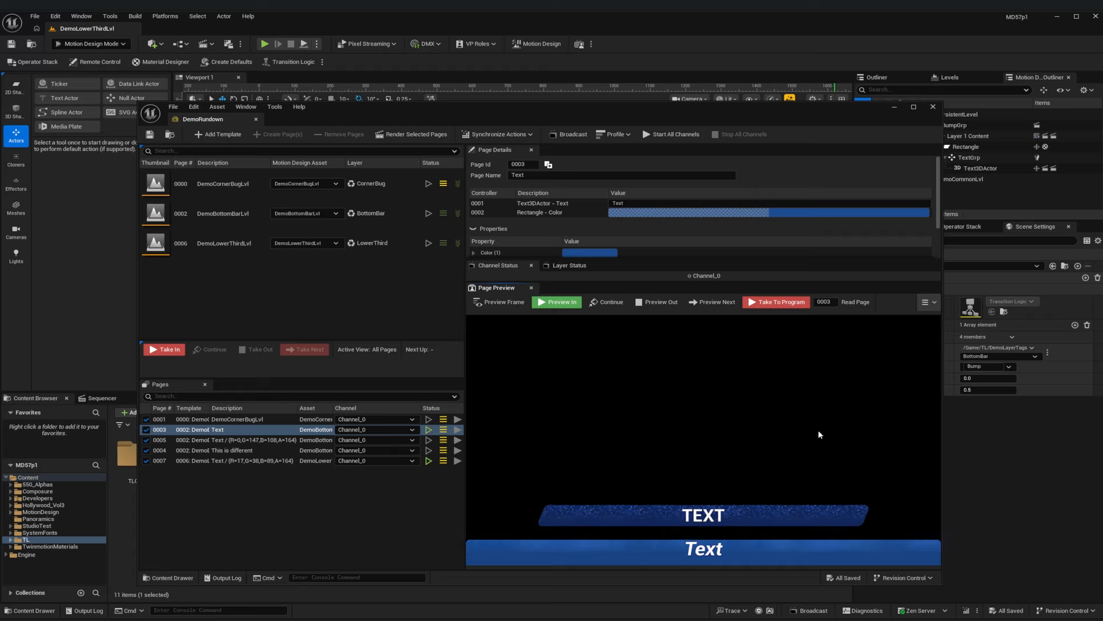
# - Set the BottomBar state's In Delay to 0.5 and save the level
pyautogui.click(982, 378)
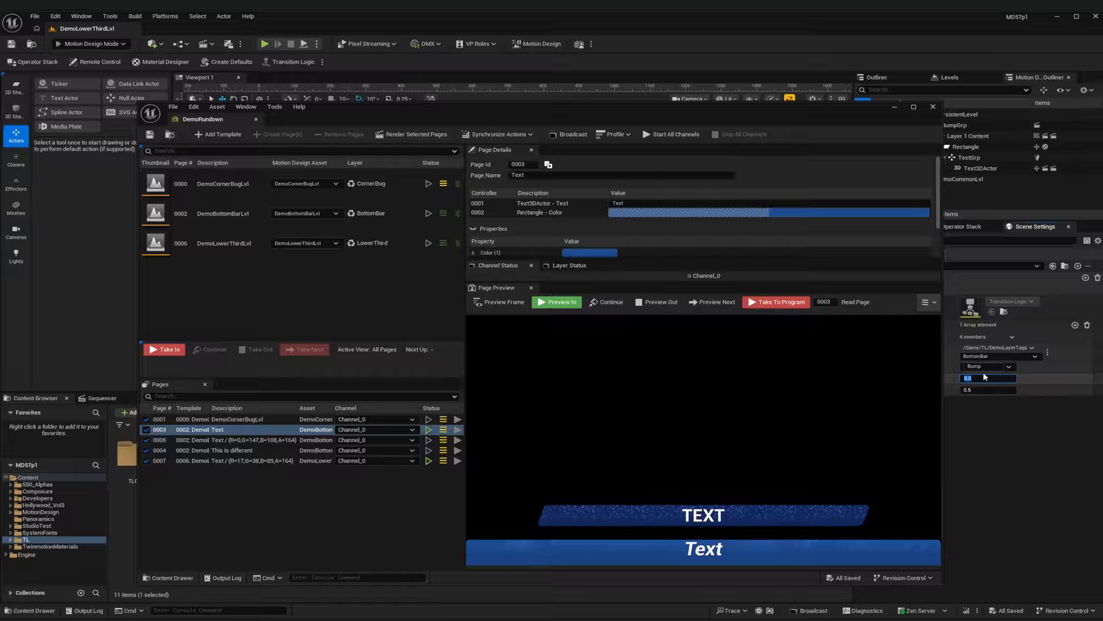
pyautogui.write('0.5')
pyautogui.press('Return')
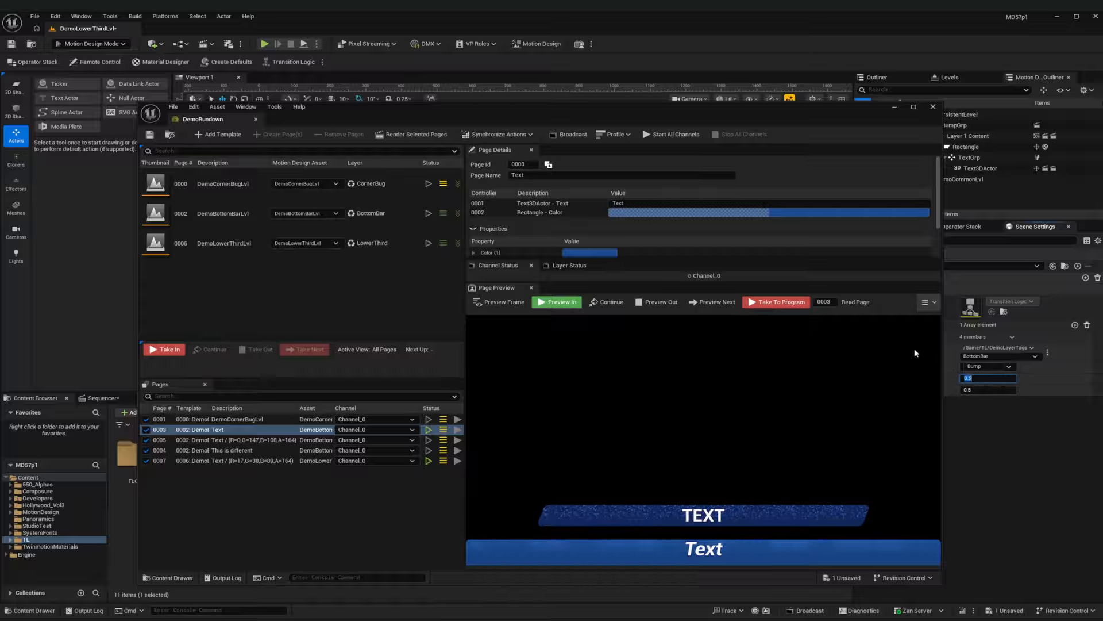
pyautogui.hotkey('ctrl', 's')
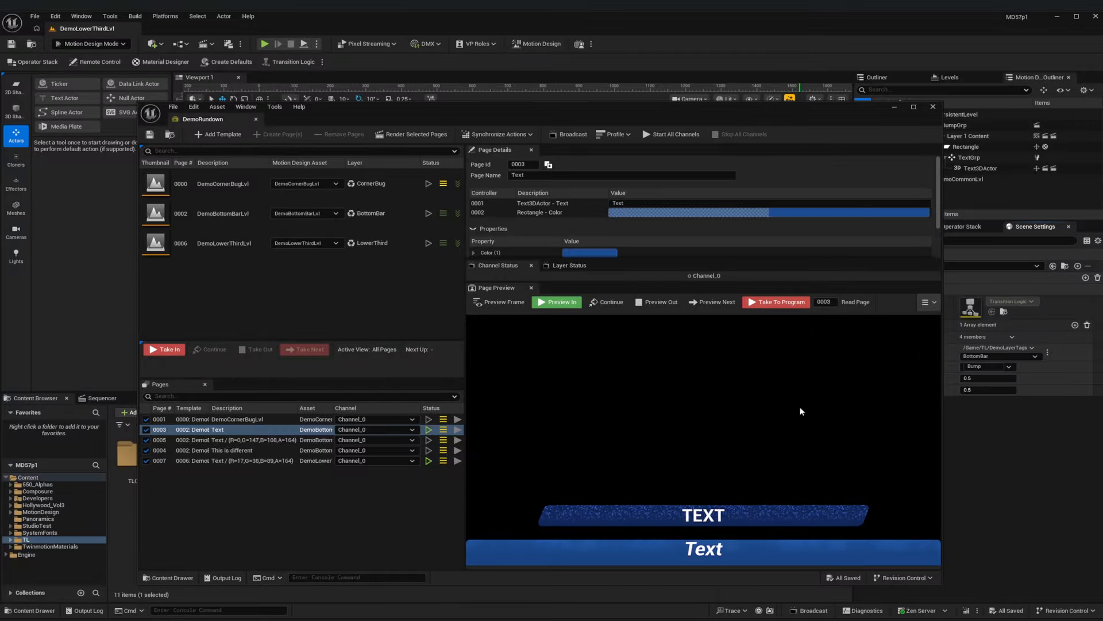
# - Clear the preview, reimport page 0007, and preview it in followed by bottom bar page 0003
pyautogui.click(363, 535)
pyautogui.click(652, 302)
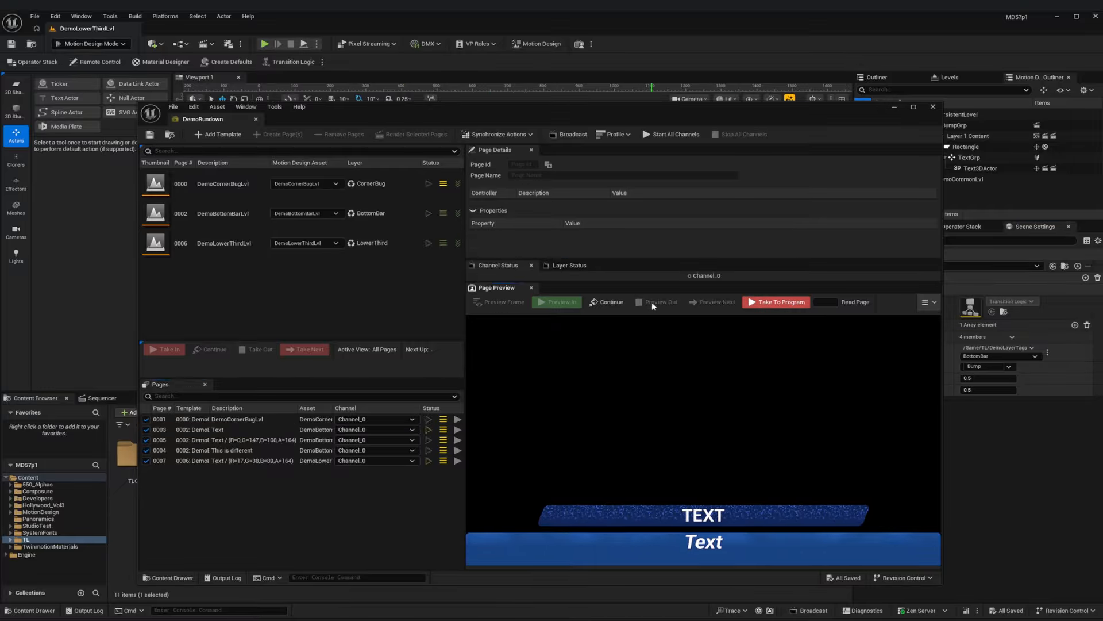
pyautogui.rightClick(209, 460)
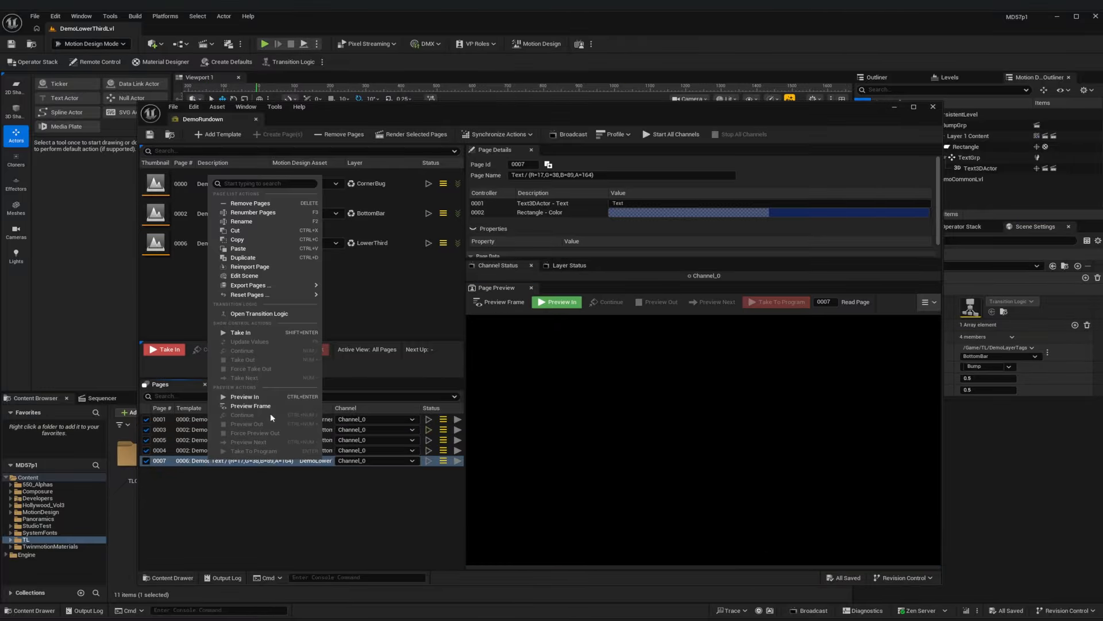
pyautogui.click(247, 267)
pyautogui.click(551, 306)
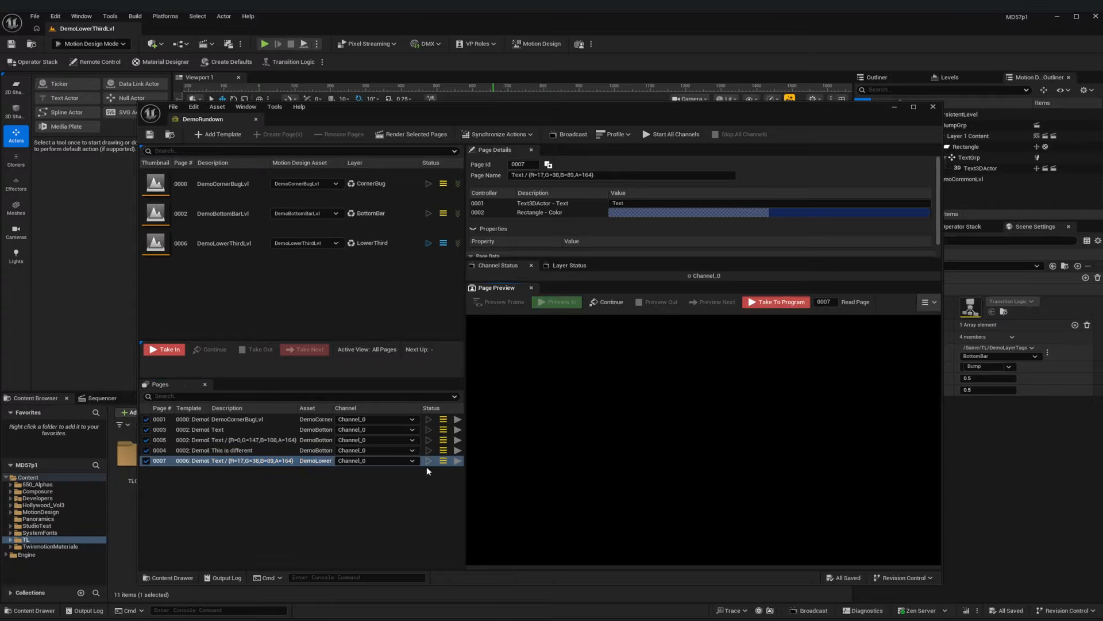
pyautogui.click(238, 431)
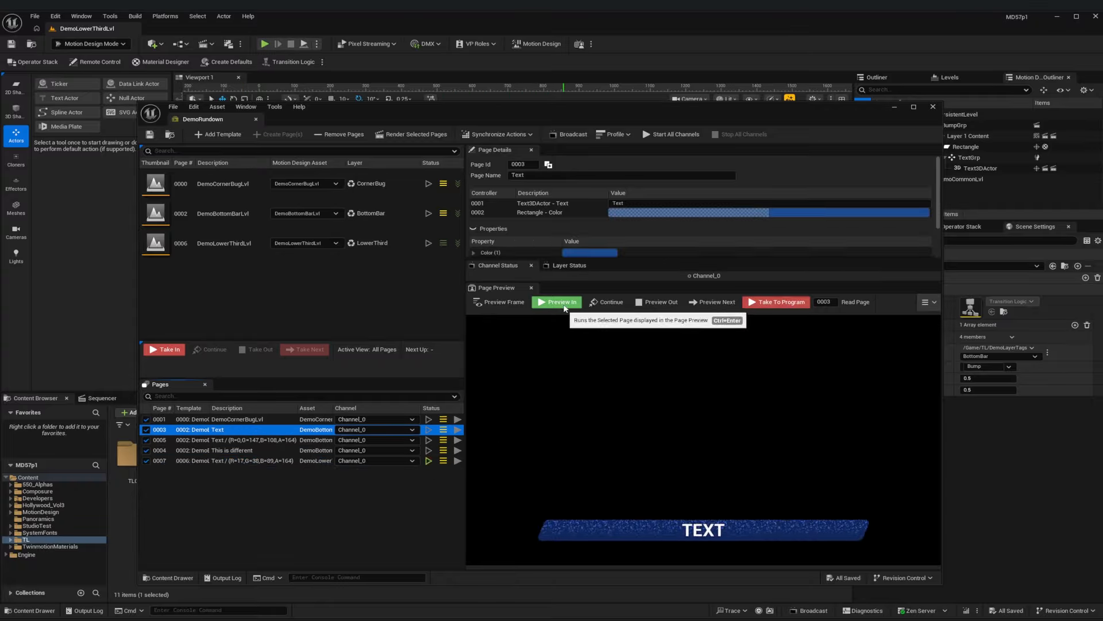
pyautogui.click(563, 308)
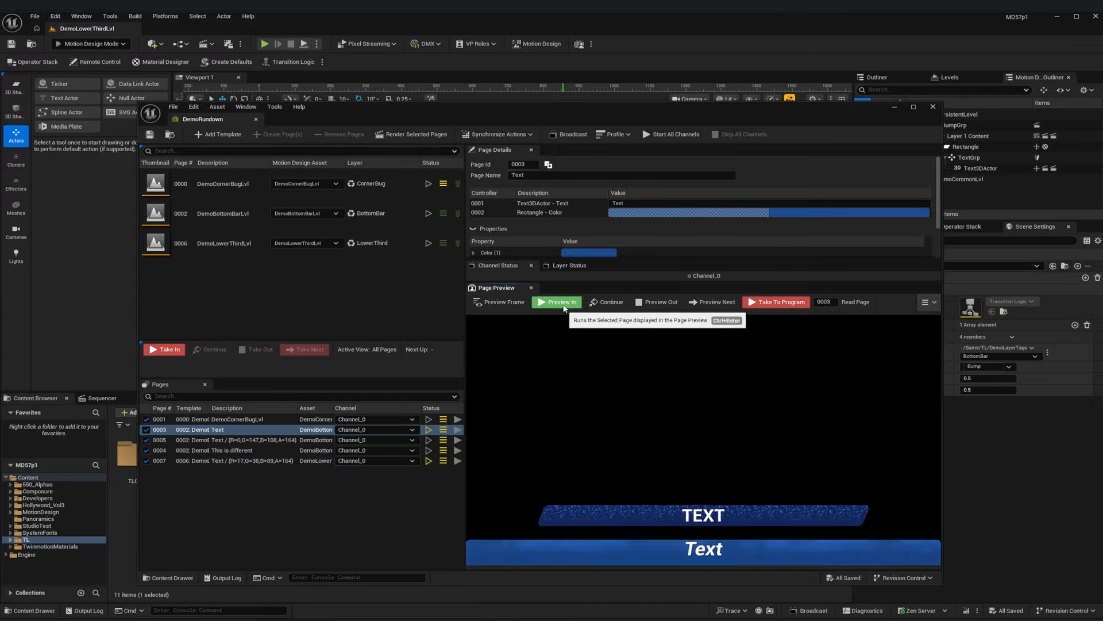
# - Set the BottomBar state's In Delay to 0.25 and save the level
pyautogui.click(977, 377)
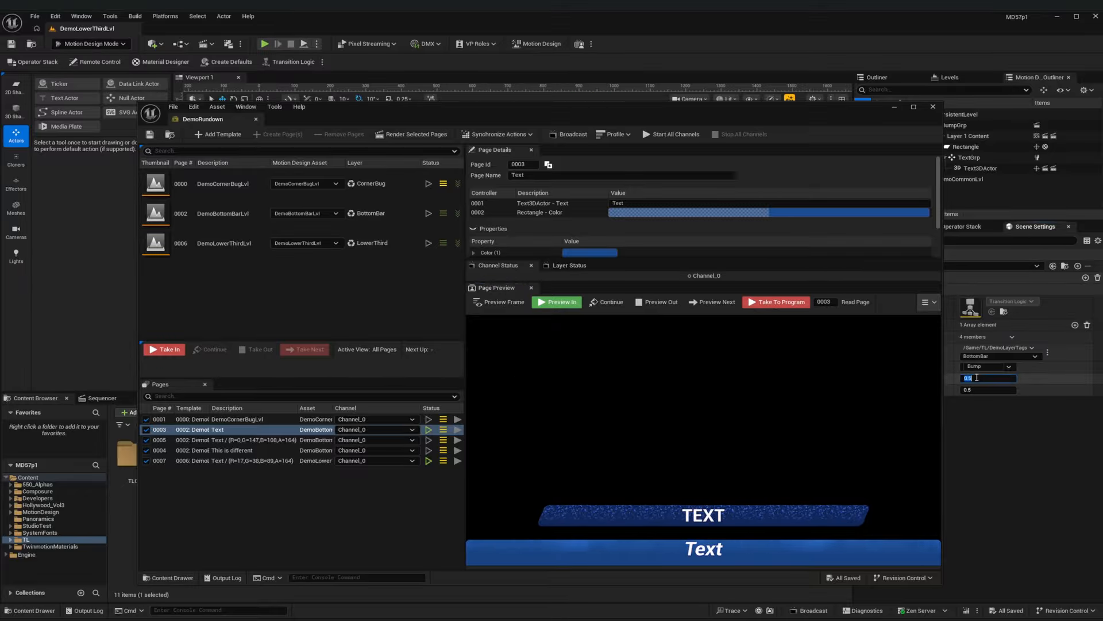
pyautogui.write('.25')
pyautogui.press('Return')
pyautogui.hotkey('ctrl', 's')
# - Take all pages out of the preview, reimport page 0007, and preview it in with bottom bar page 0003
pyautogui.click(382, 481)
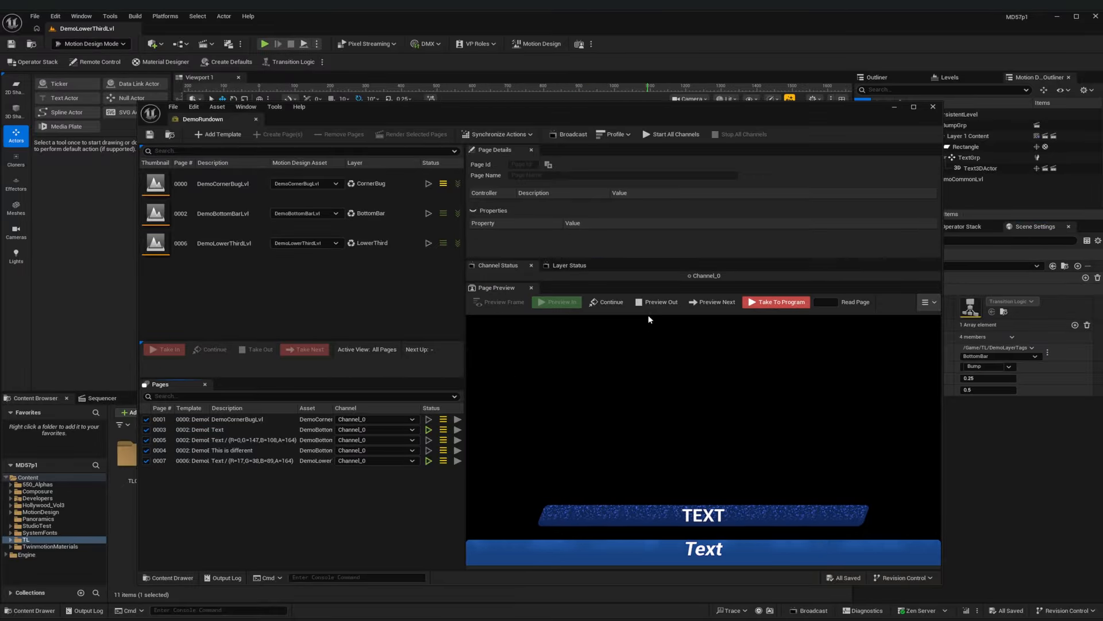
pyautogui.click(657, 301)
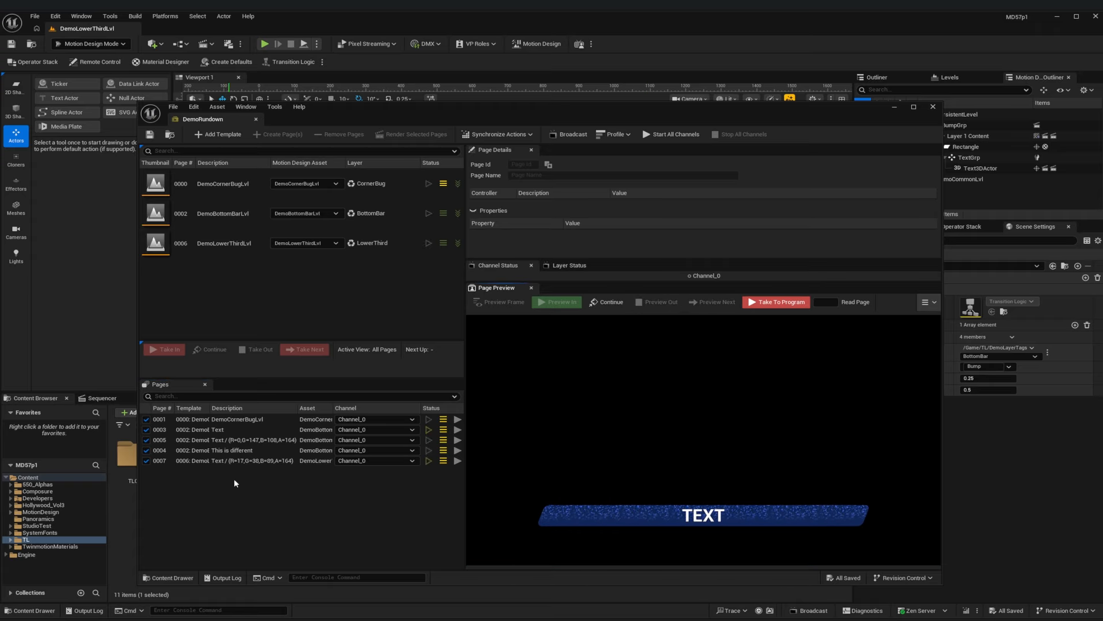
pyautogui.rightClick(251, 462)
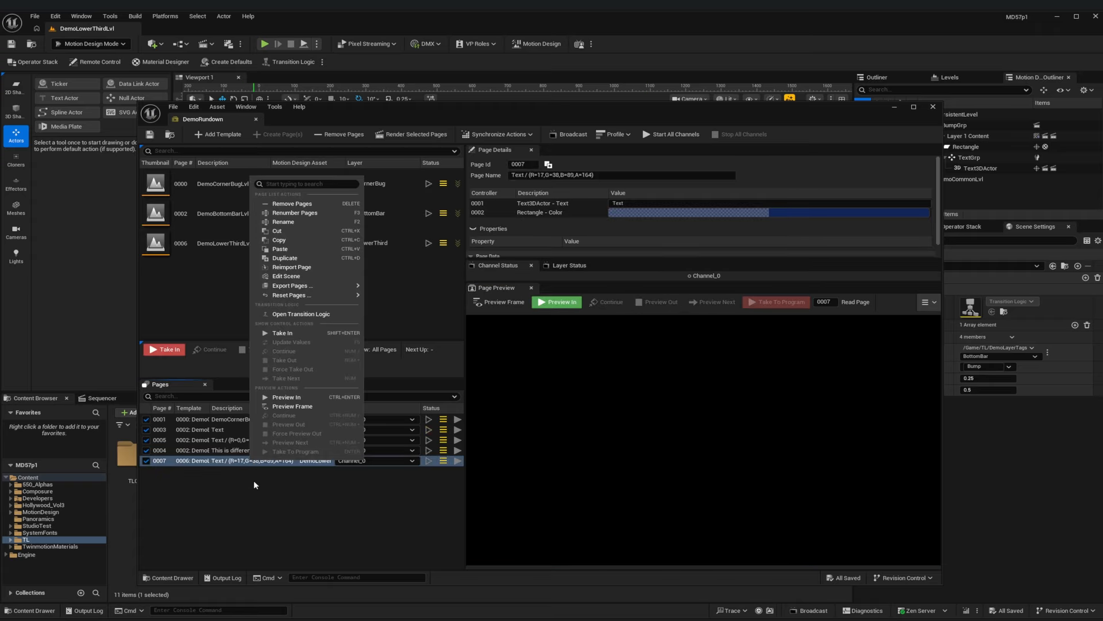
pyautogui.click(294, 274)
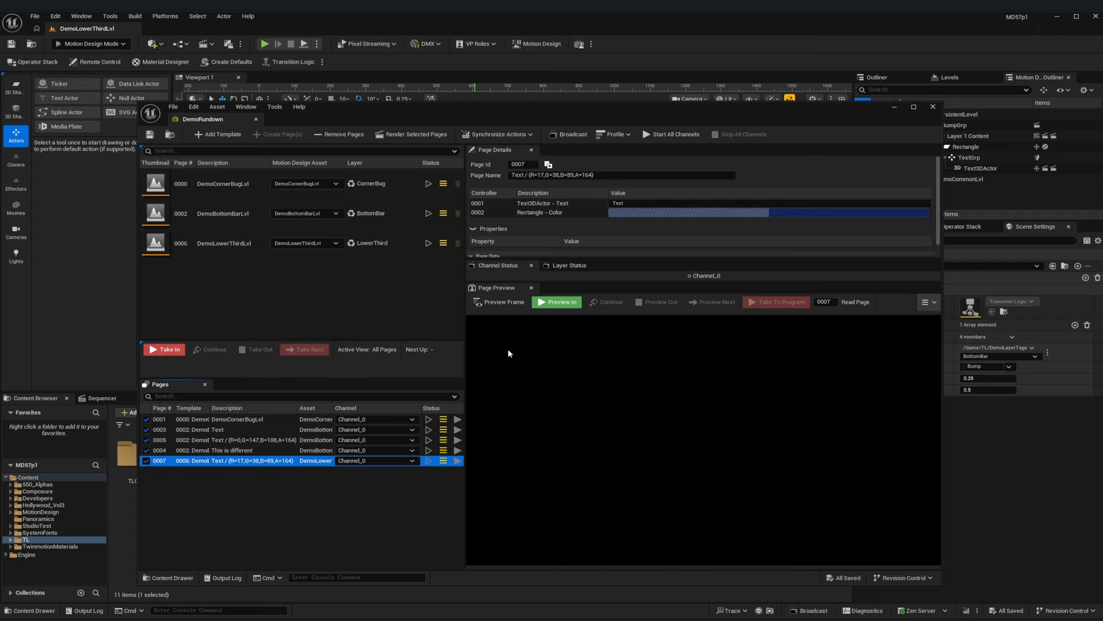
pyautogui.click(256, 432)
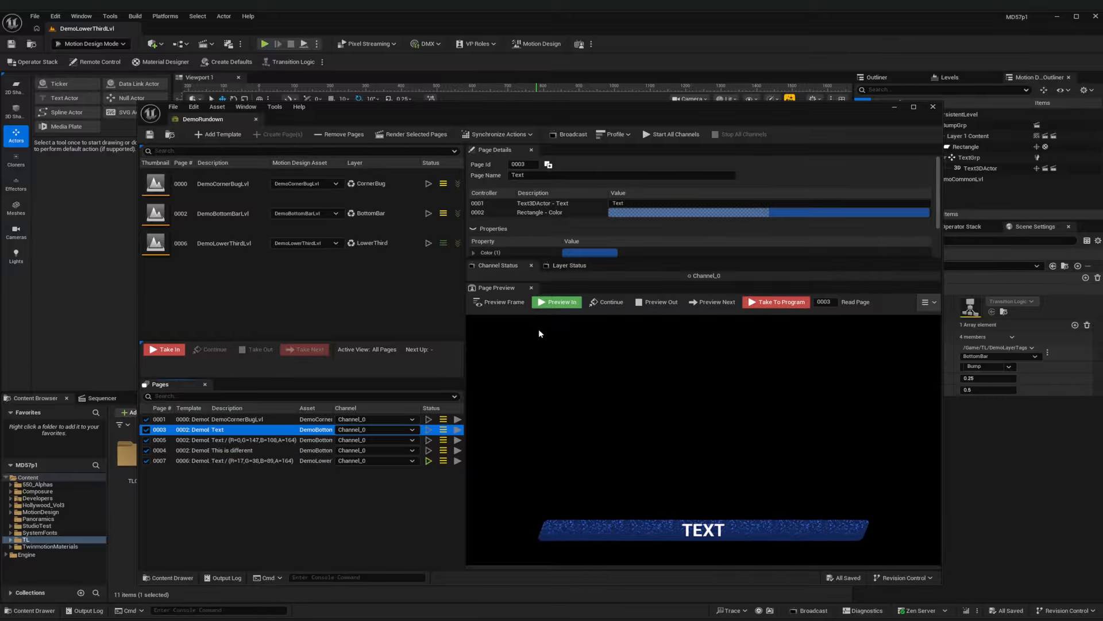
pyautogui.click(557, 302)
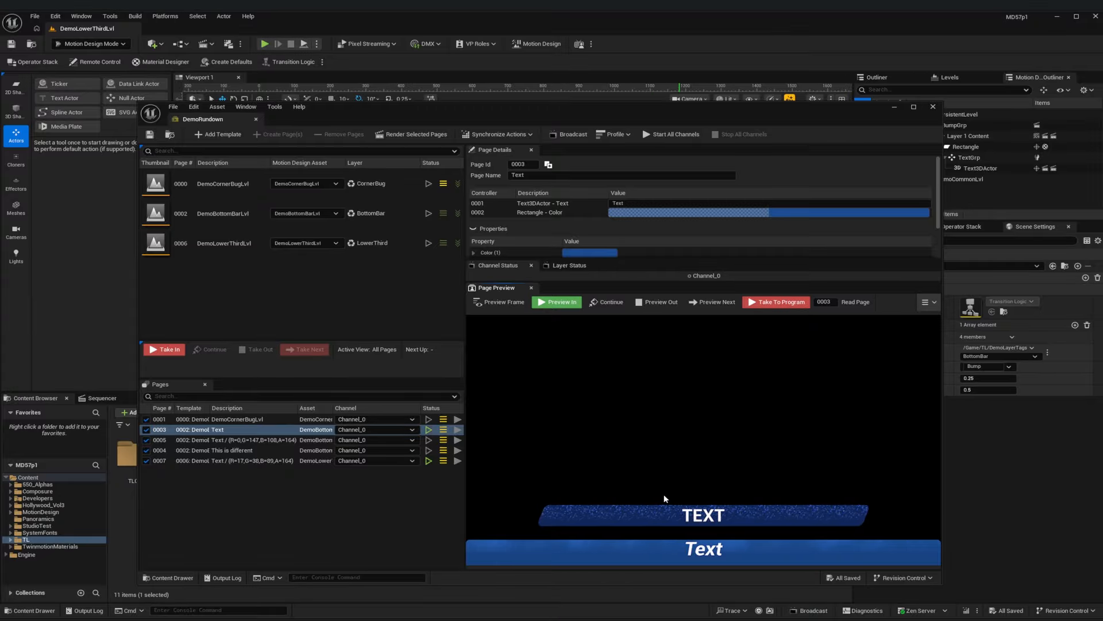
# - Duplicate page 0007, set the copy's text to New Lower Third, and preview it in
pyautogui.click(225, 461)
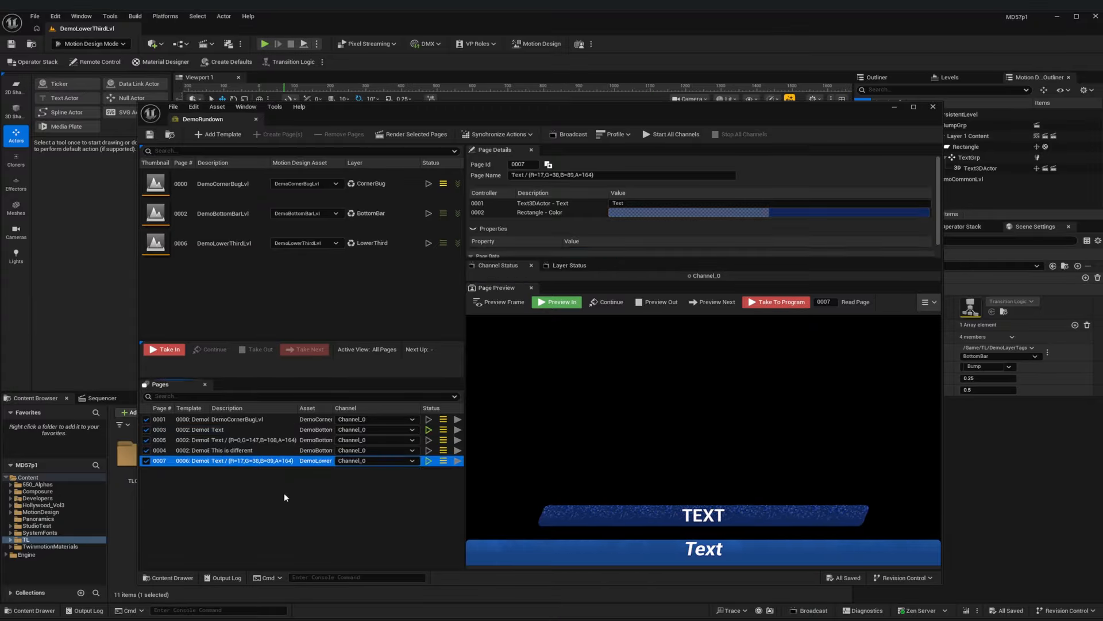
pyautogui.hotkey('ctrl', 'd')
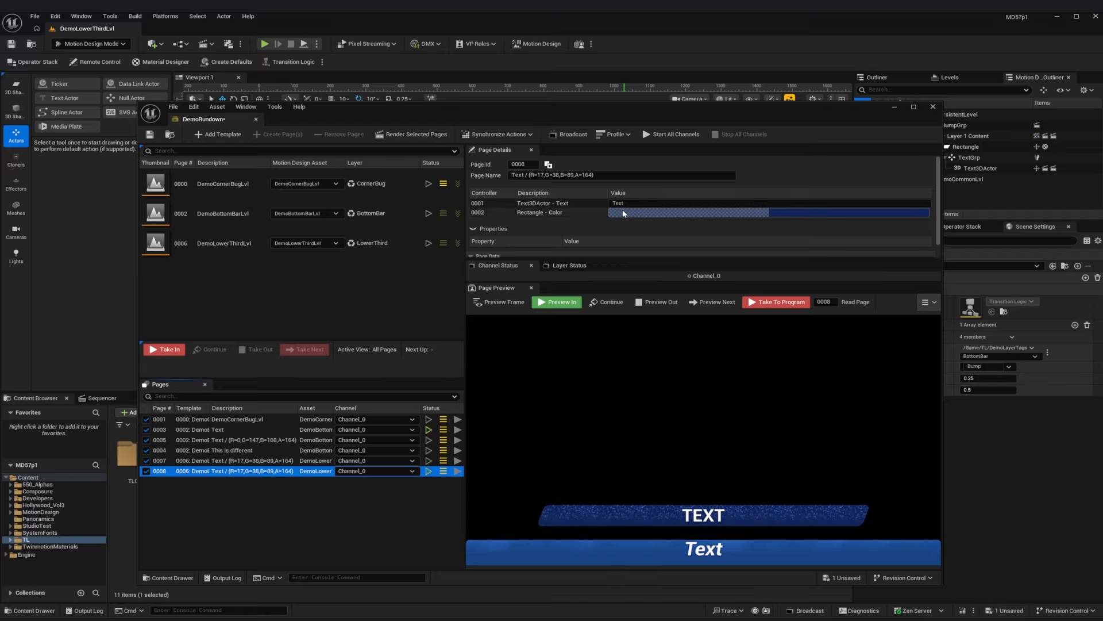
pyautogui.click(626, 202)
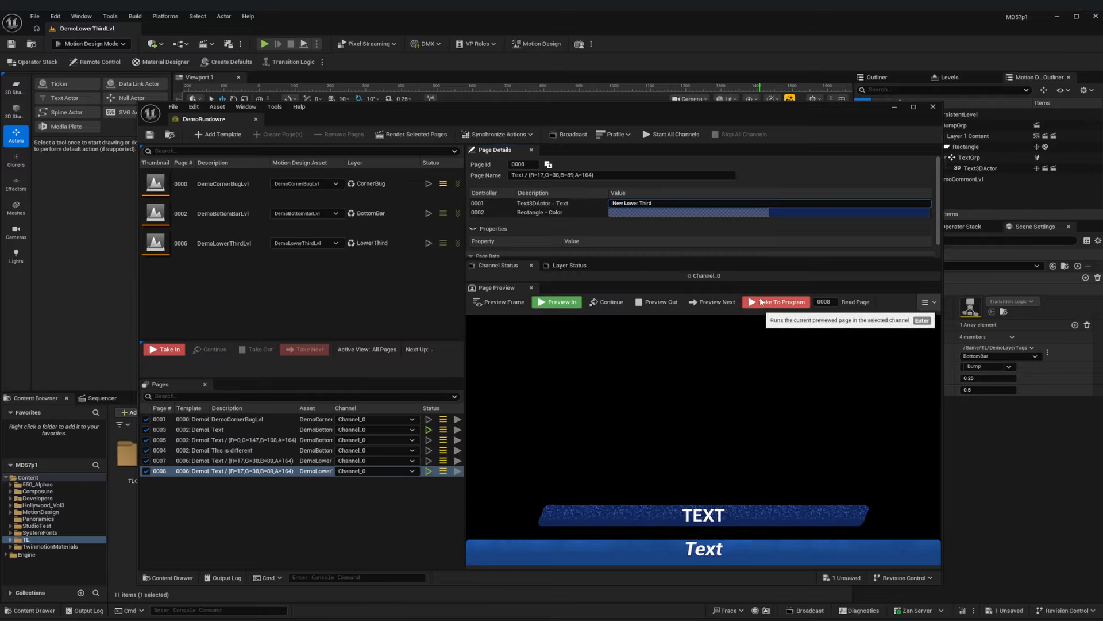
pyautogui.press('Return')
# - Select corner bug page 0001 for previewing together with the lower third and bottom bar
pyautogui.click(246, 462)
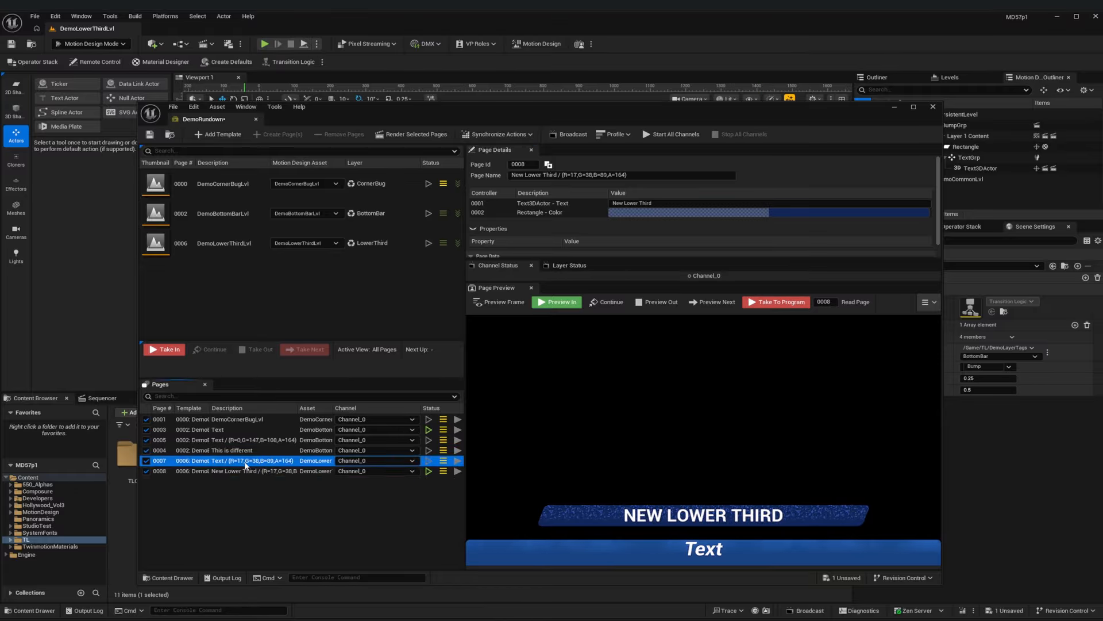
pyautogui.click(237, 472)
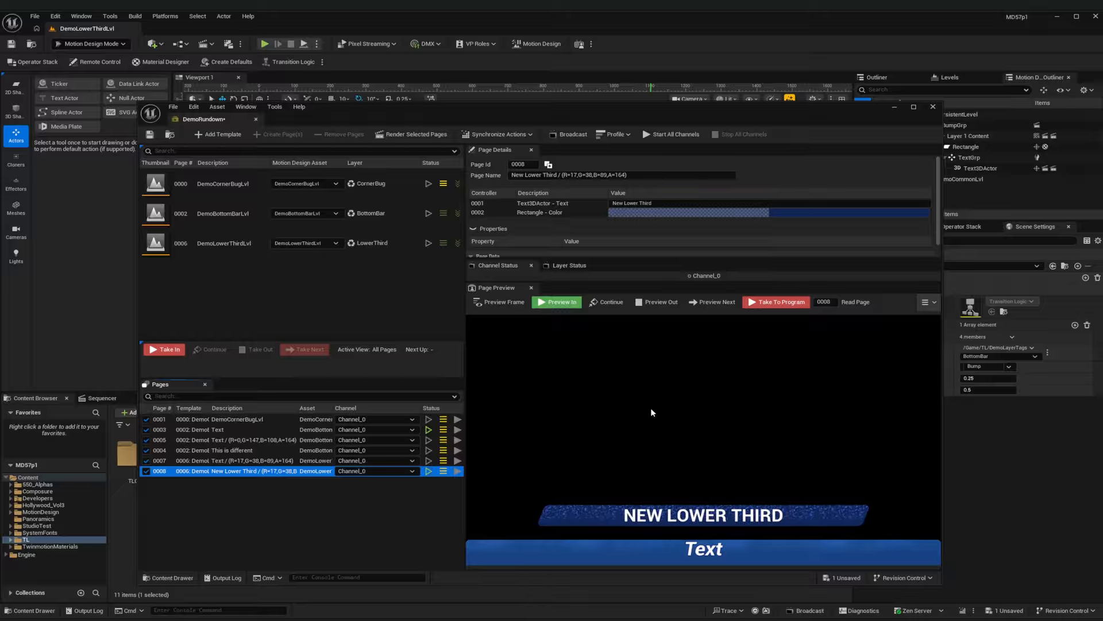
pyautogui.click(272, 419)
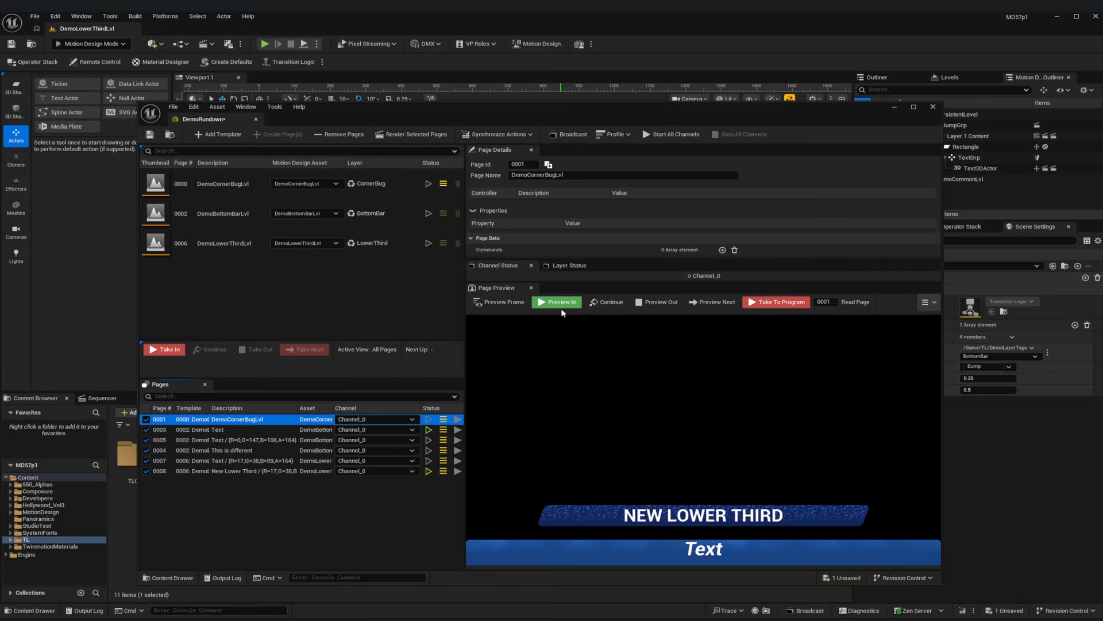